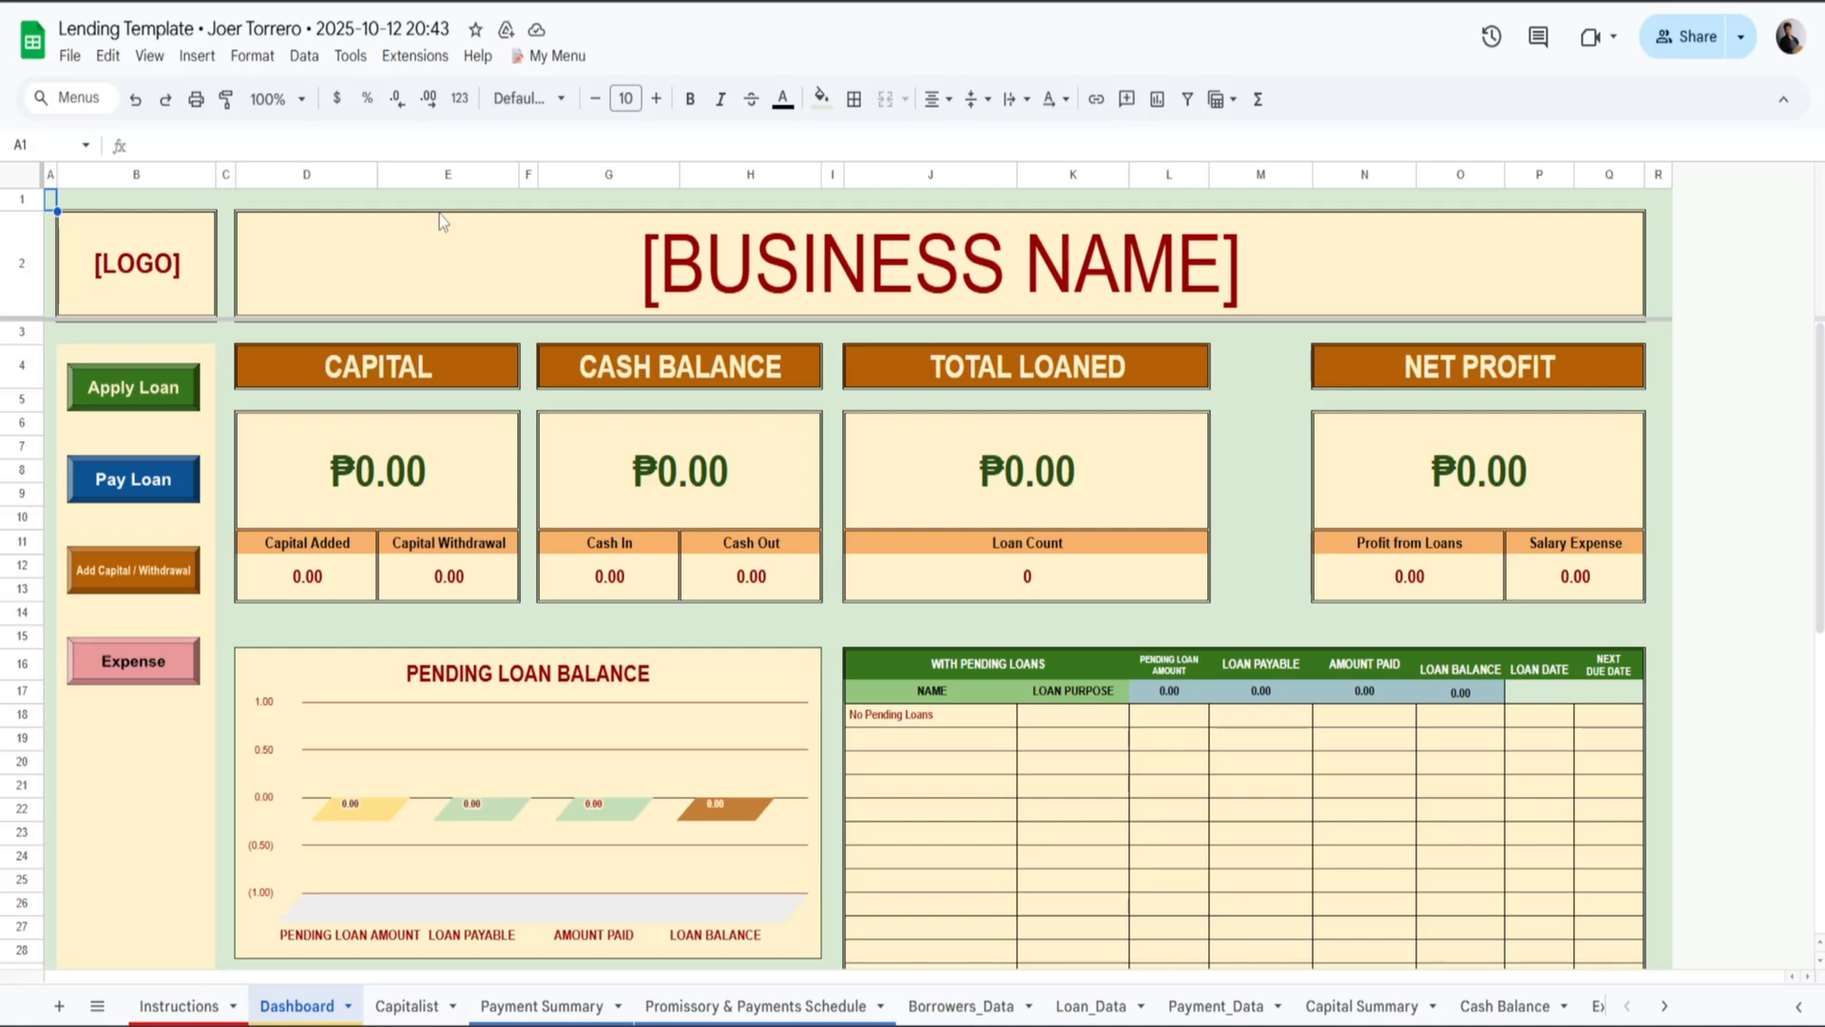
# Run Authorize Functions, choose the owner's Google account and proceed to Lending Project past the unverified-app warning.
pyautogui.click(560, 61)
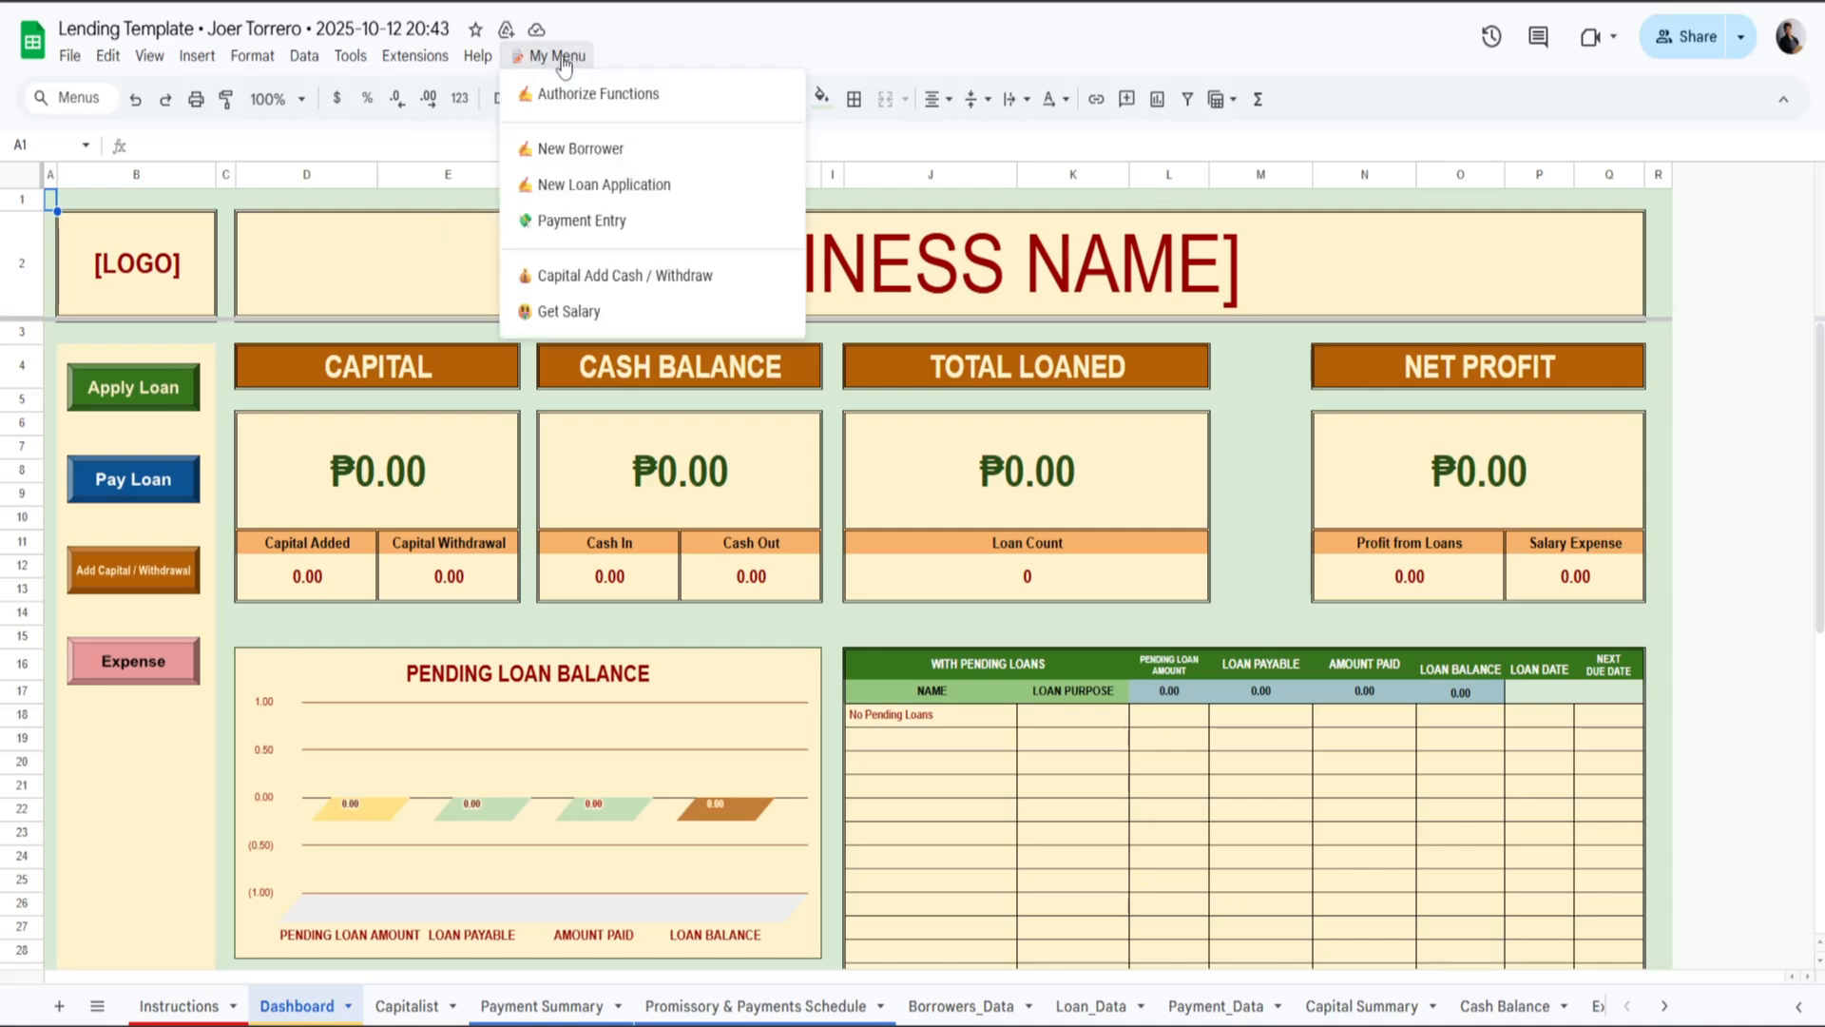
pyautogui.click(610, 103)
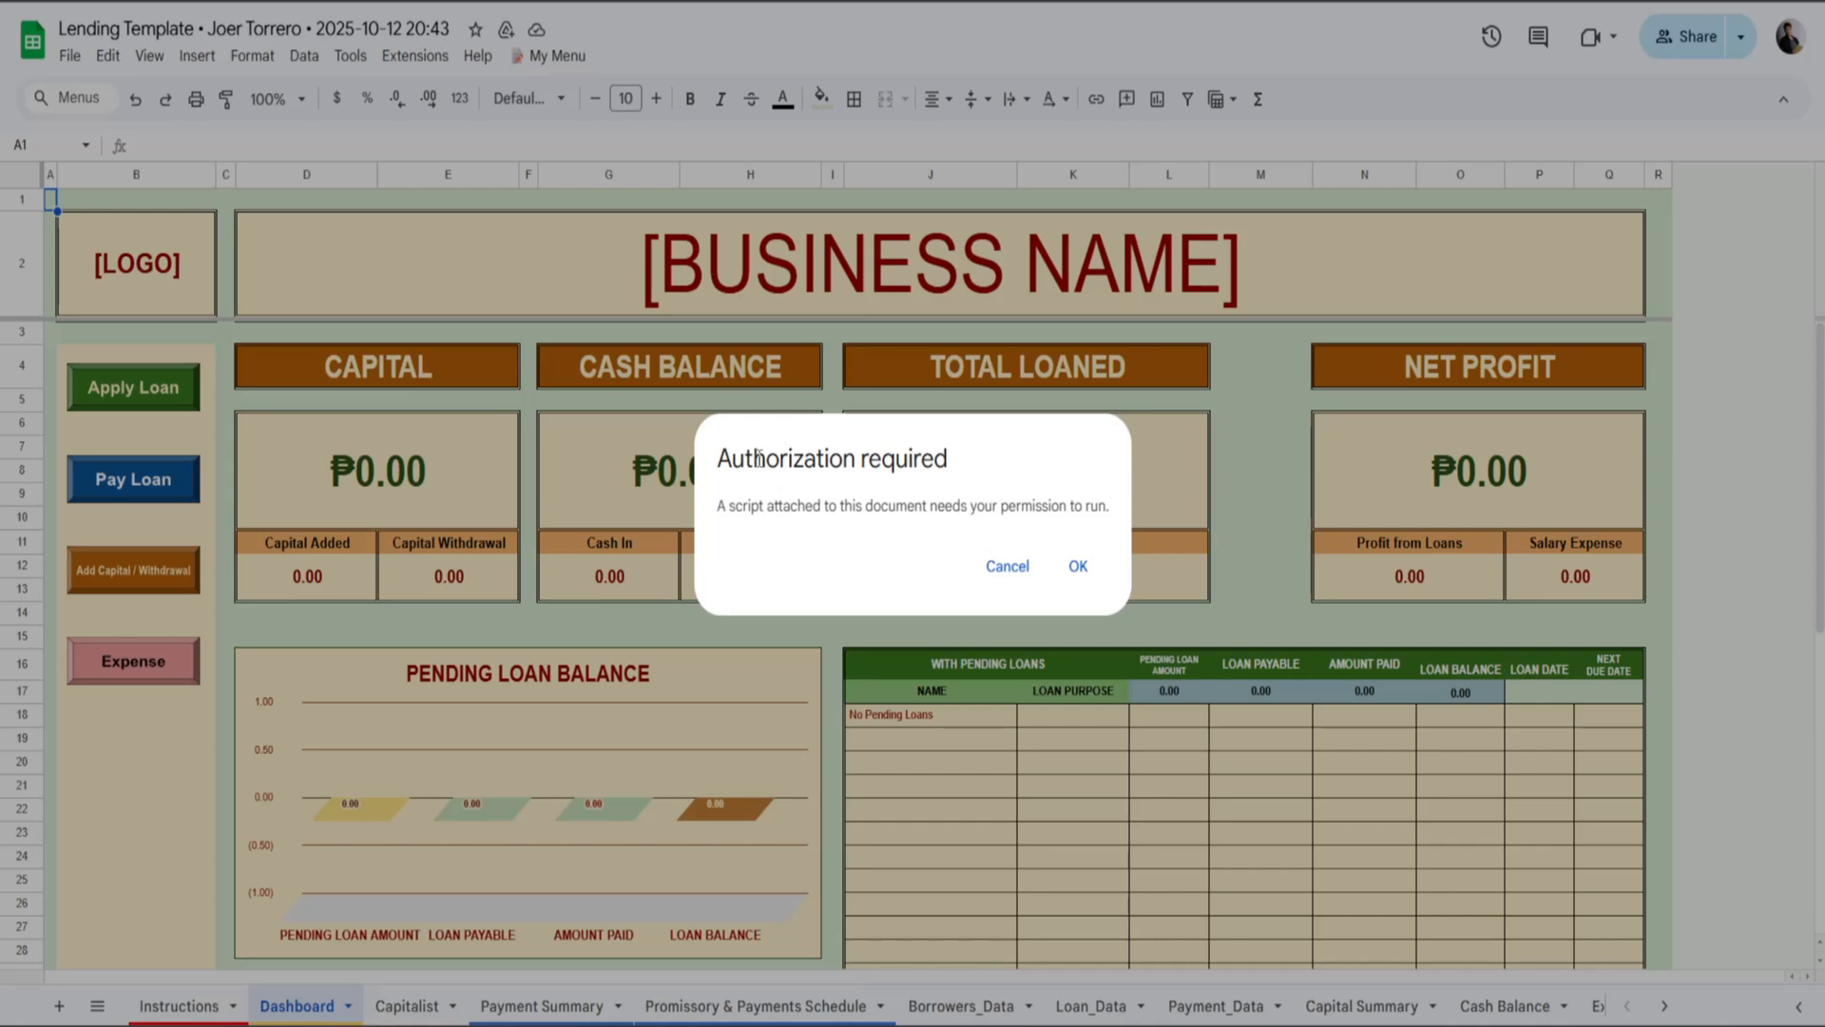
pyautogui.click(1078, 567)
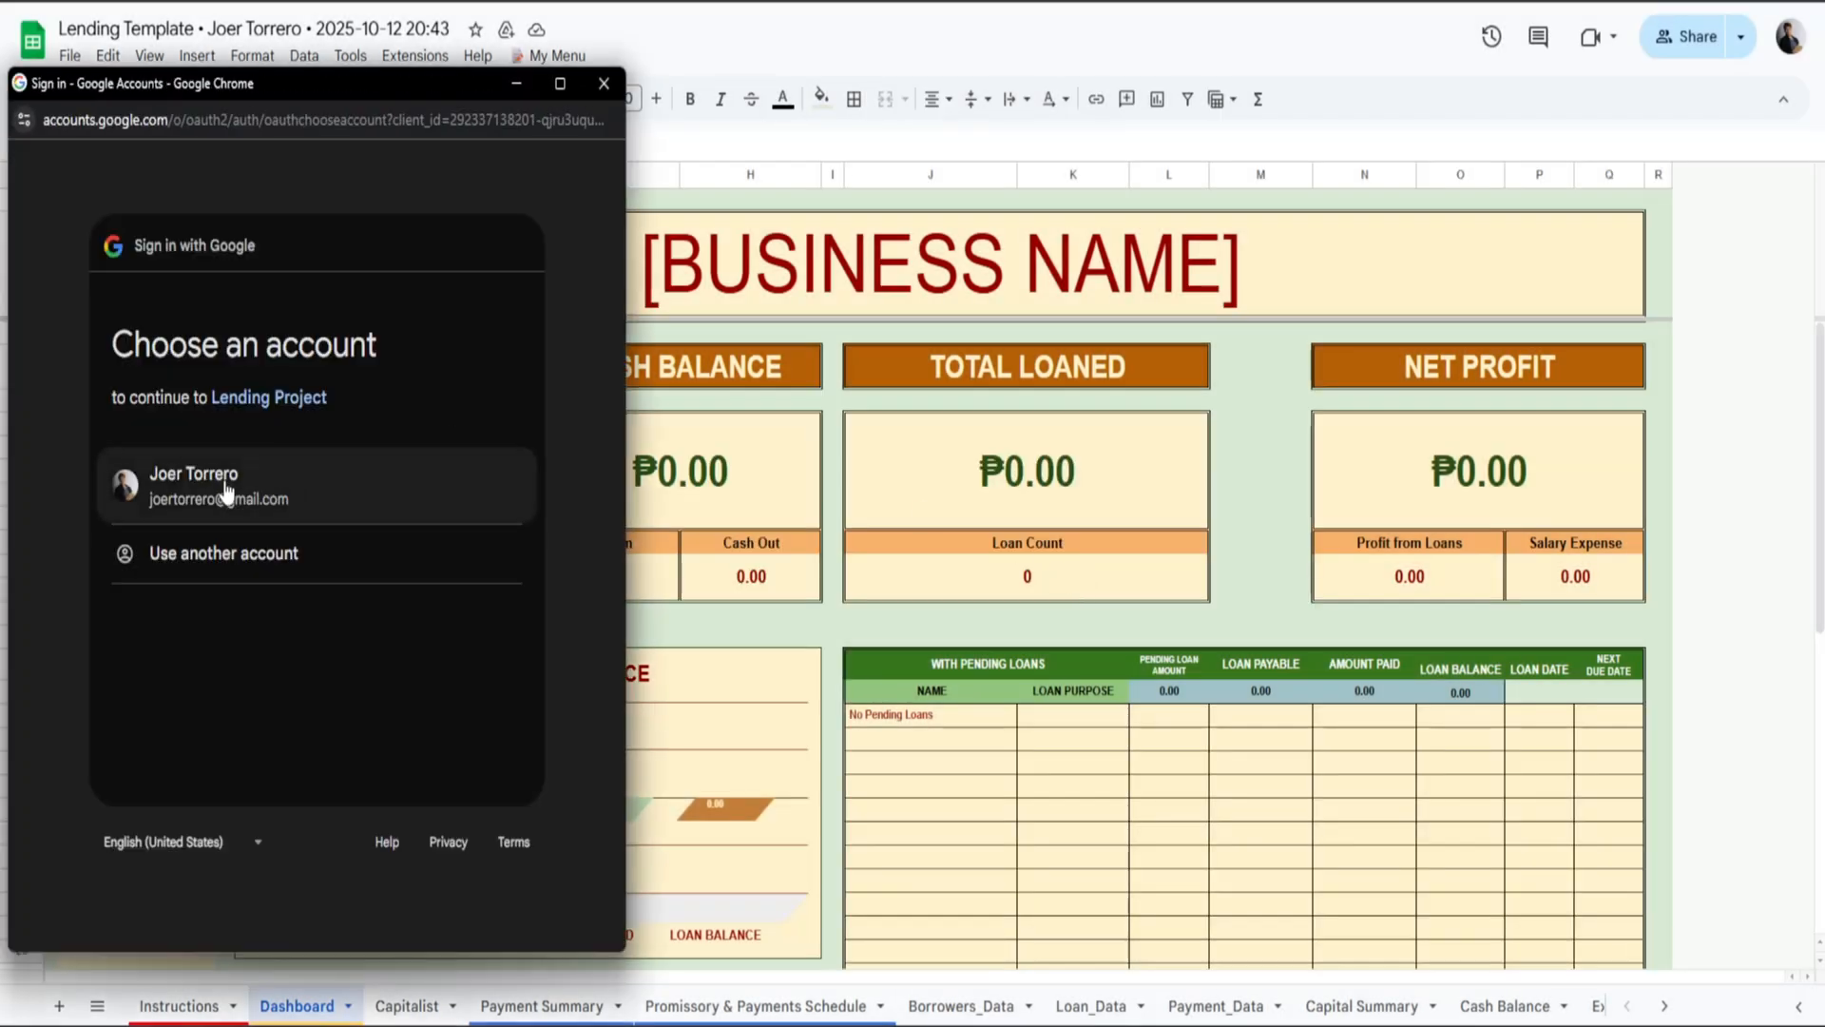
pyautogui.click(225, 481)
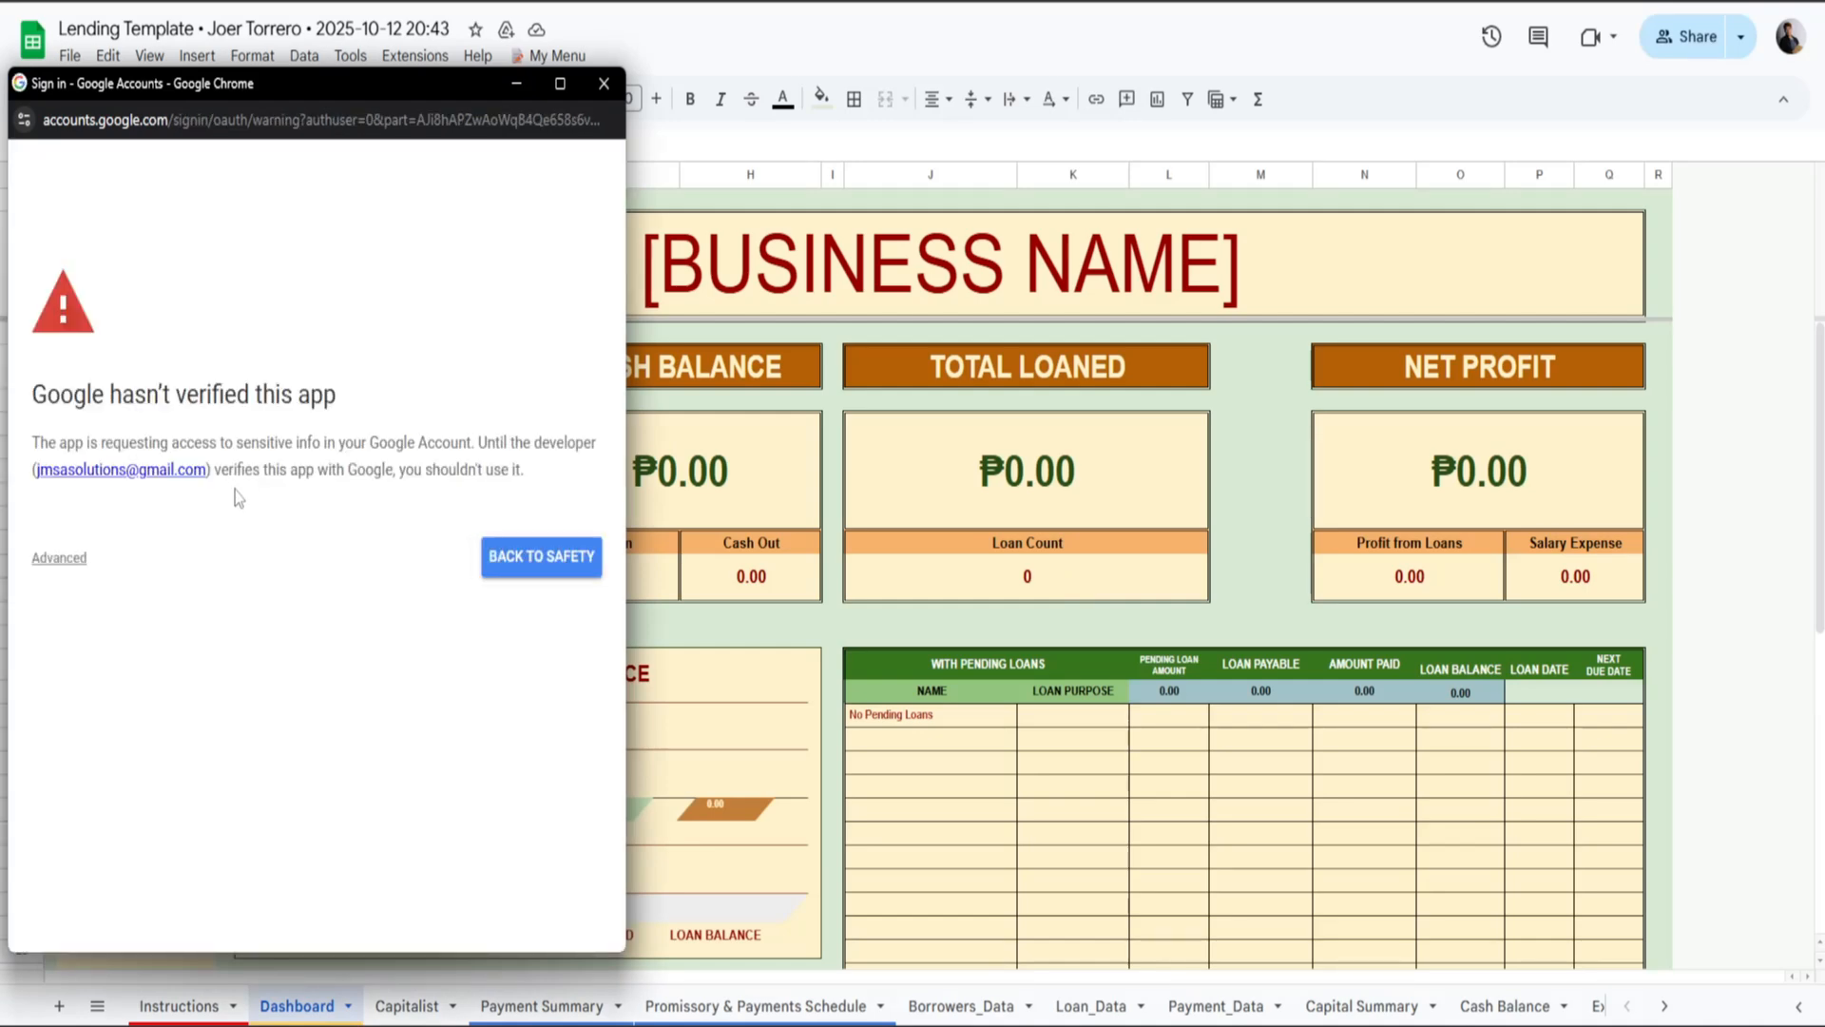
pyautogui.click(59, 559)
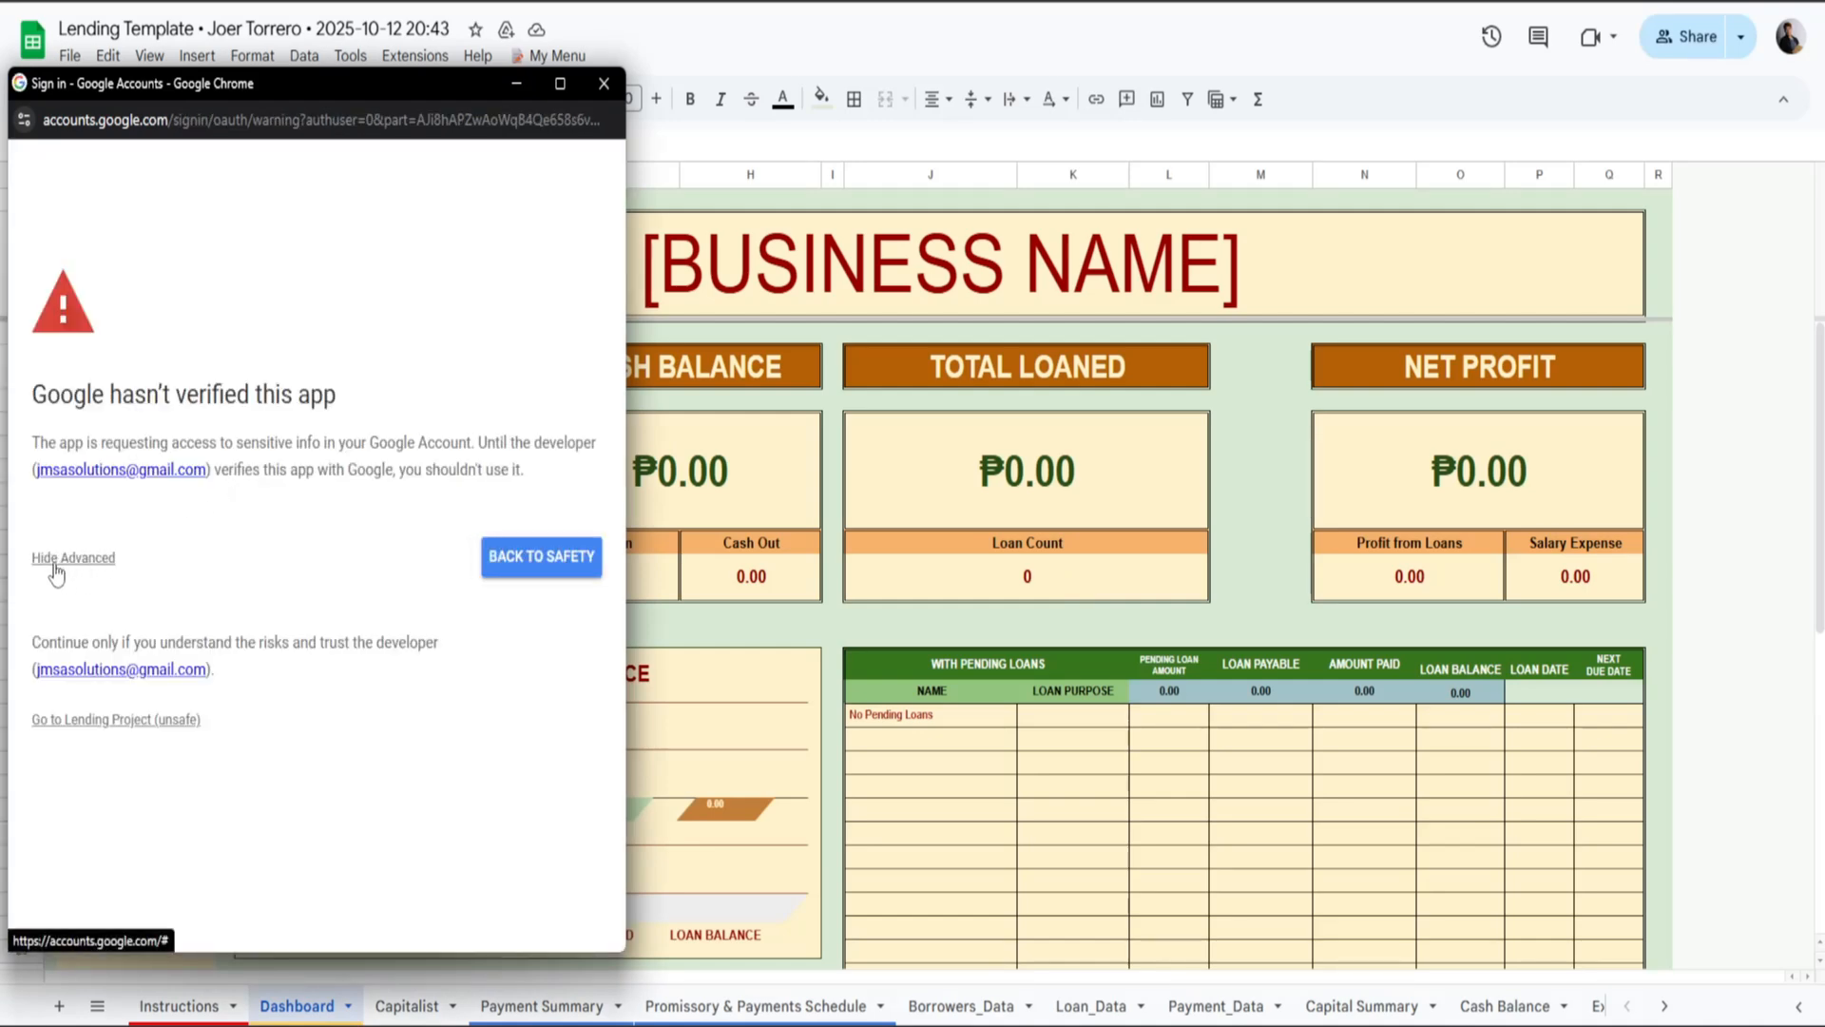
pyautogui.click(59, 721)
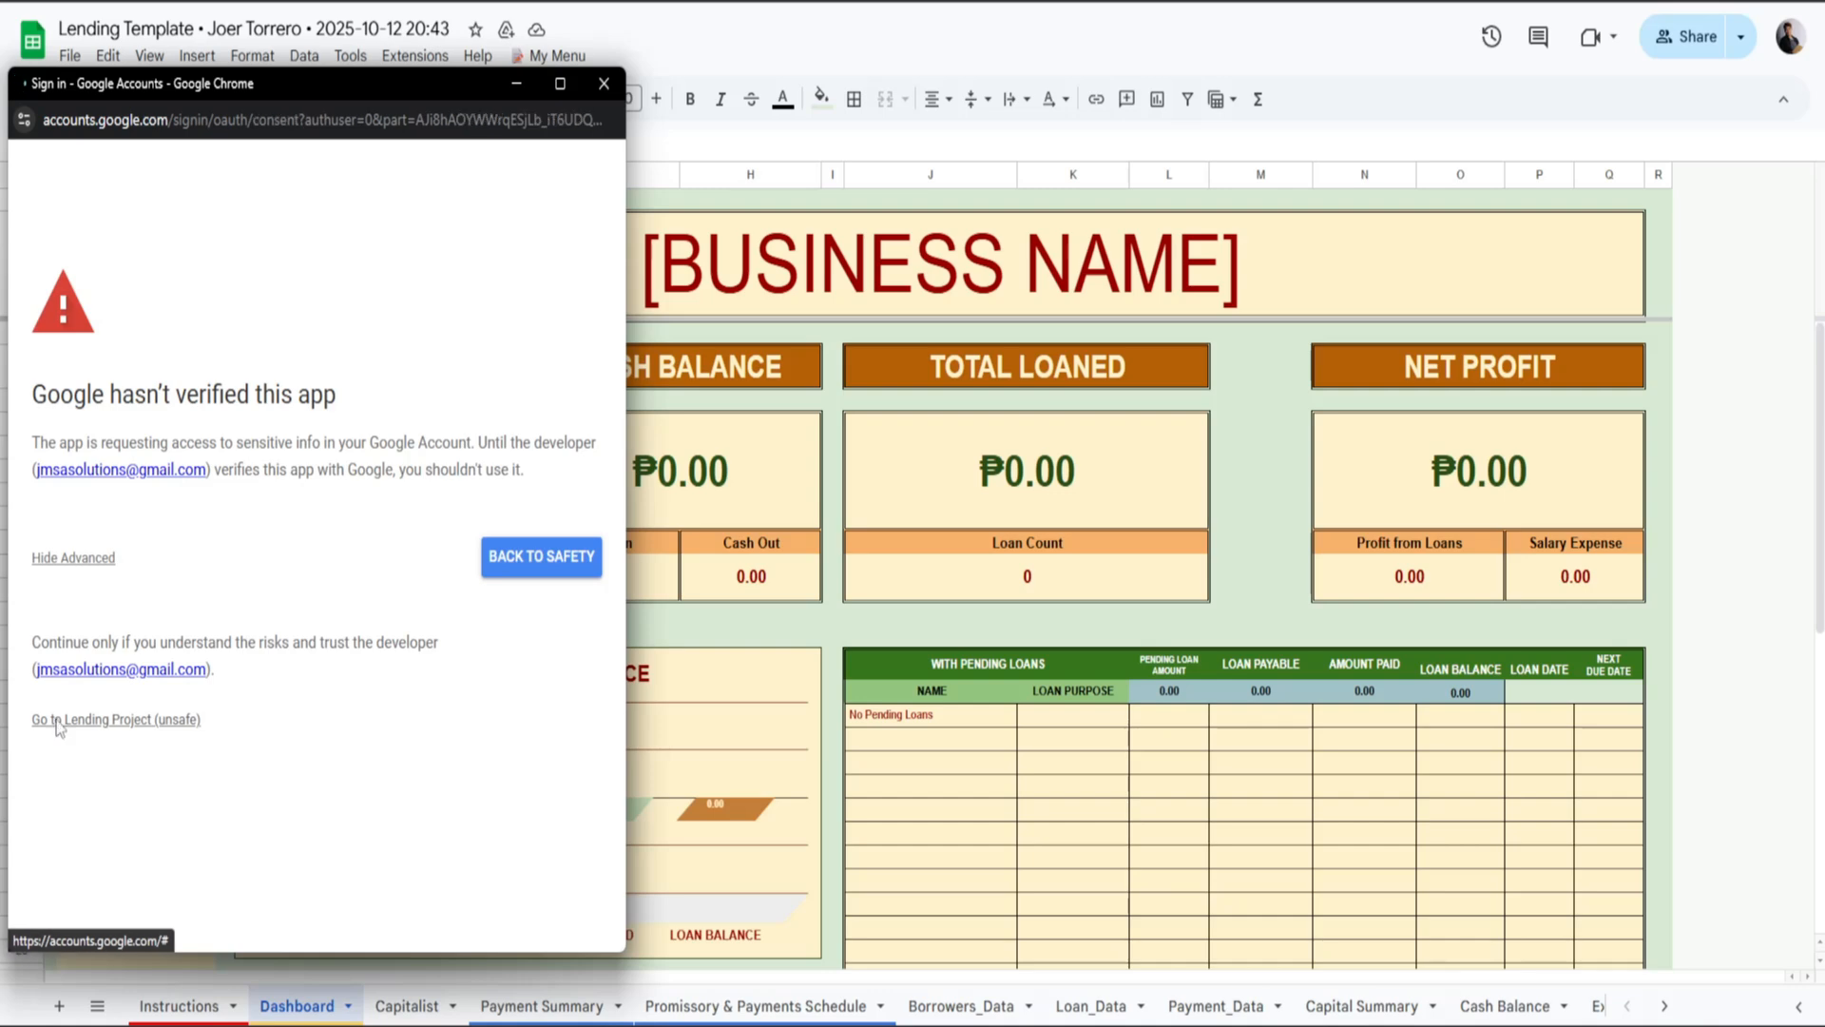
# Grant Lending Project all requested access permissions and complete the authorization.
pyautogui.scroll(-4, 335, 713)
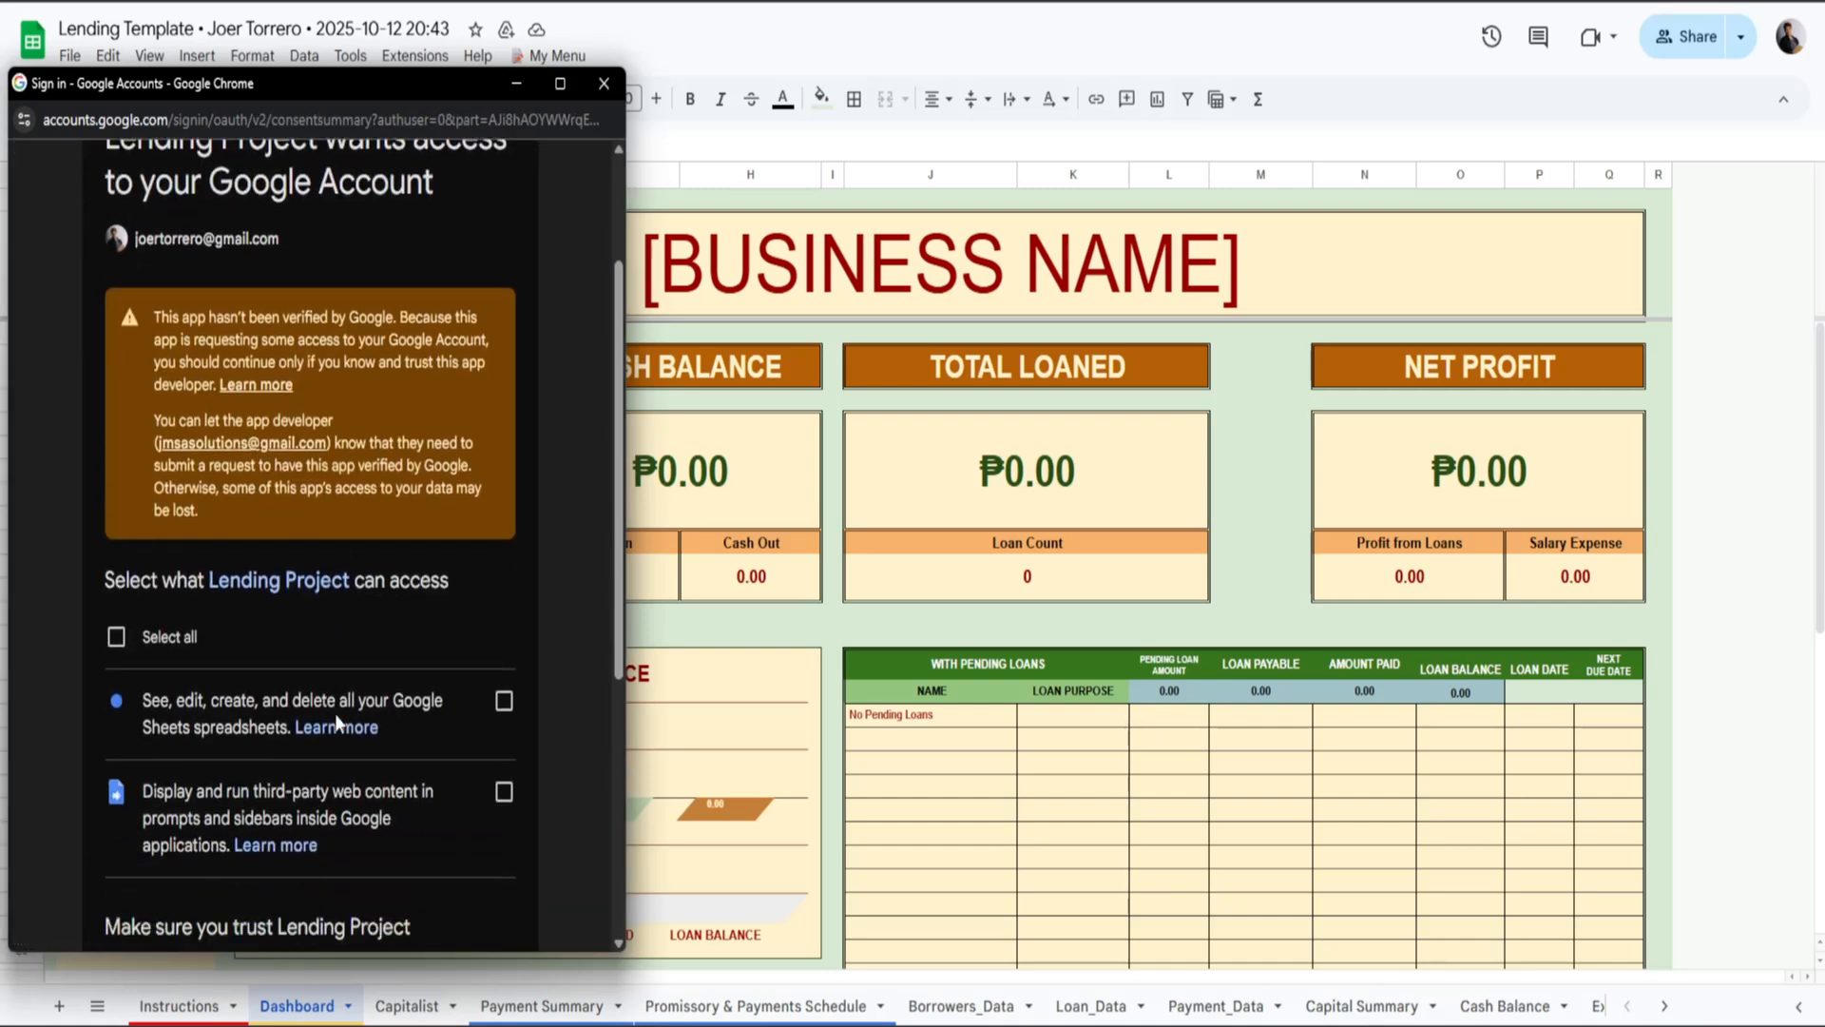
pyautogui.click(116, 497)
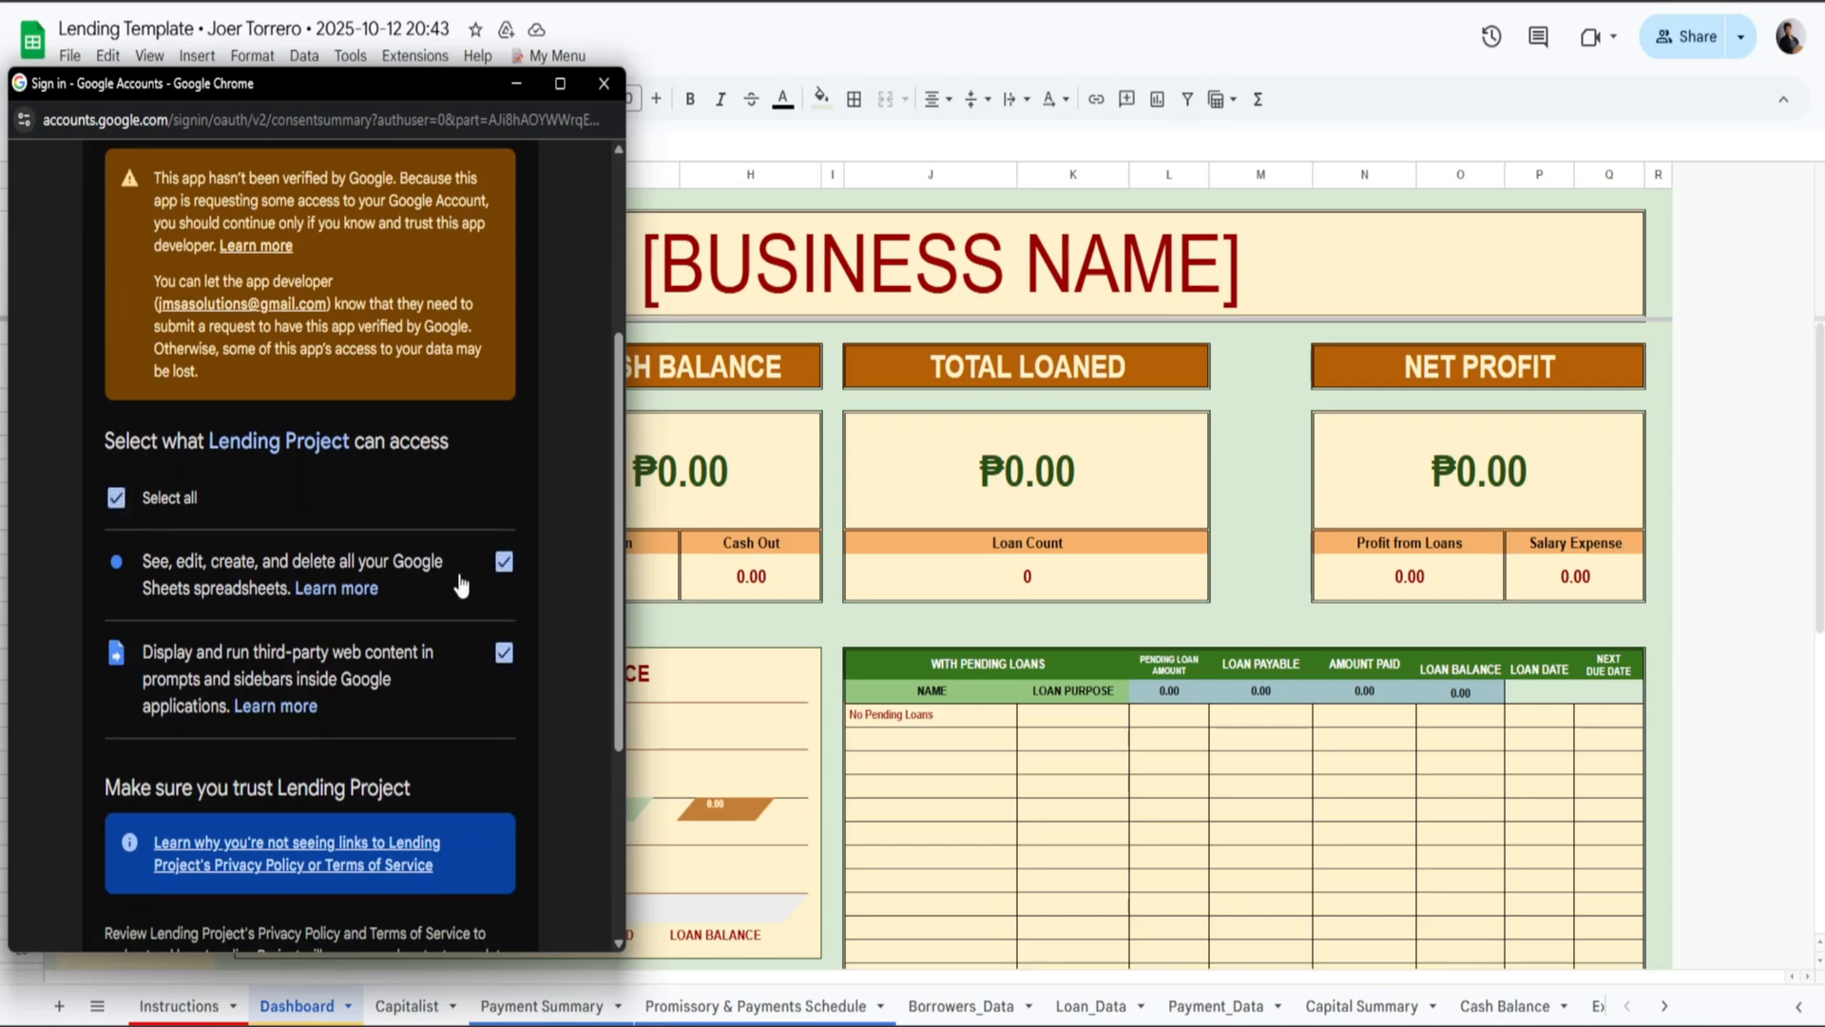
pyautogui.scroll(-4, 460, 582)
pyautogui.click(426, 781)
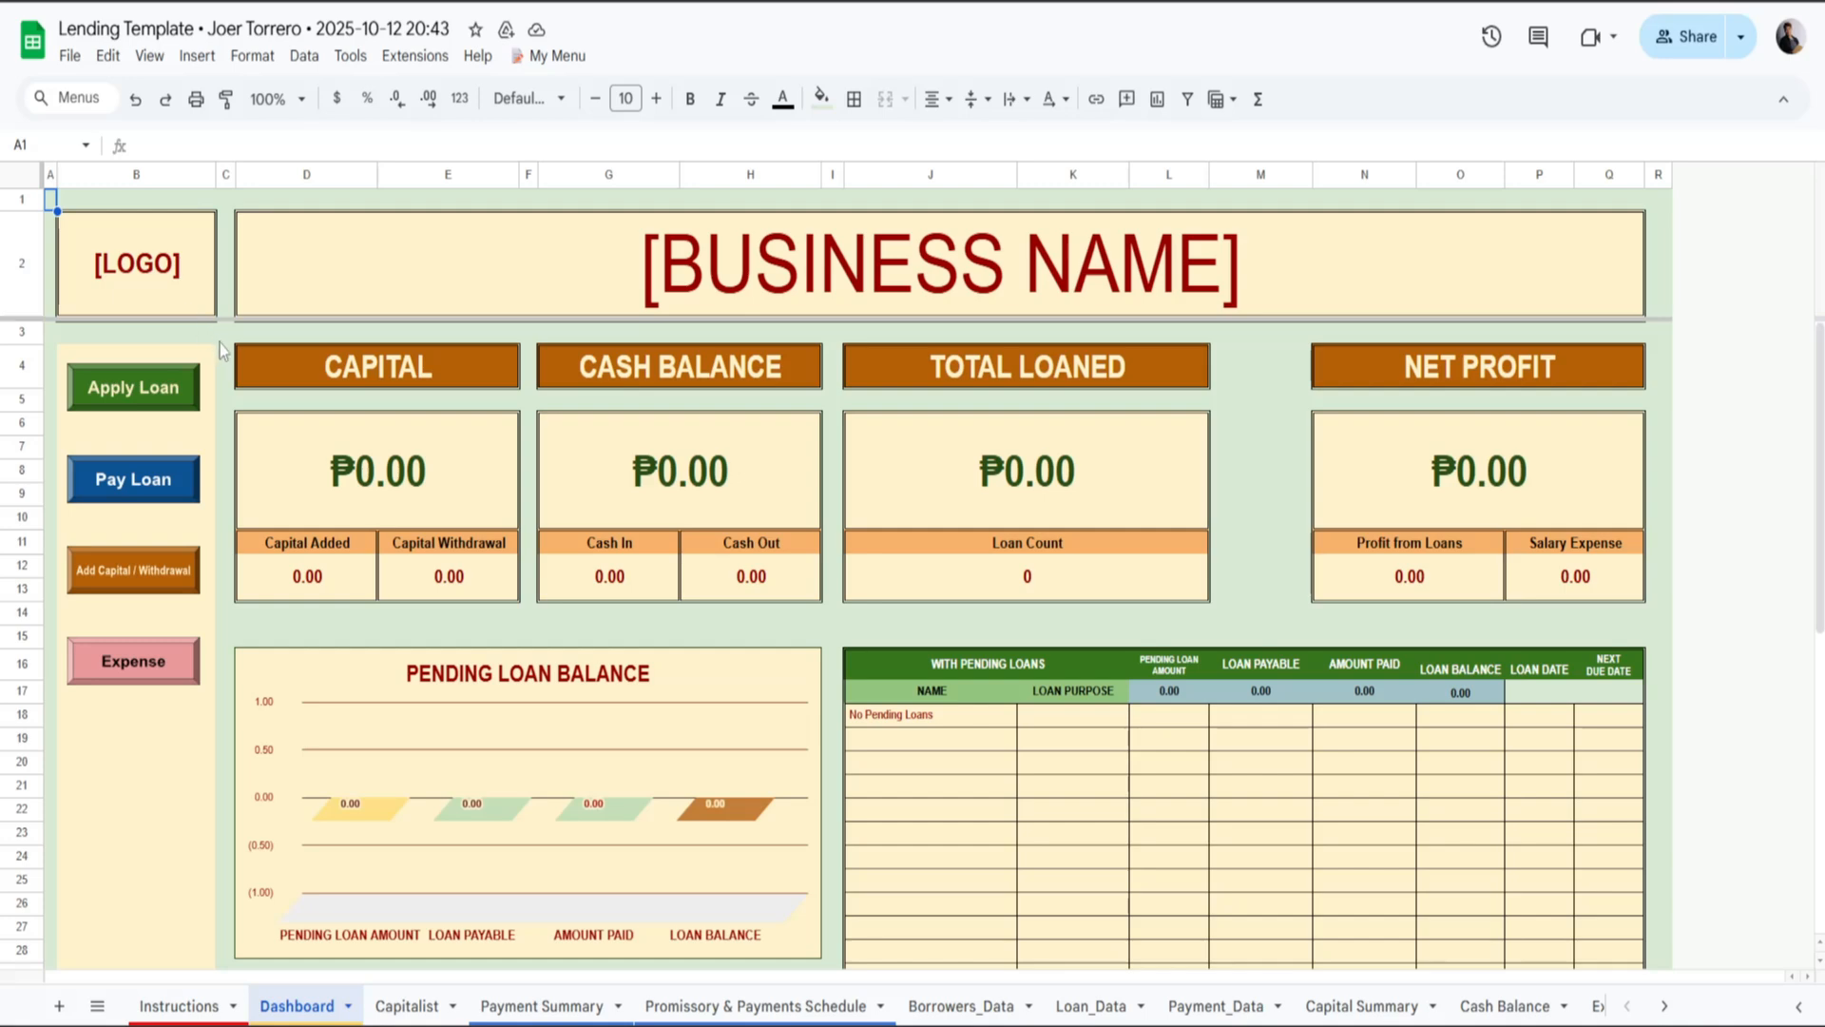
# Examine the Dashboard's logo and business name placeholders and the manually entered name column on the Capitalist sheet.
pyautogui.click(158, 290)
pyautogui.click(624, 293)
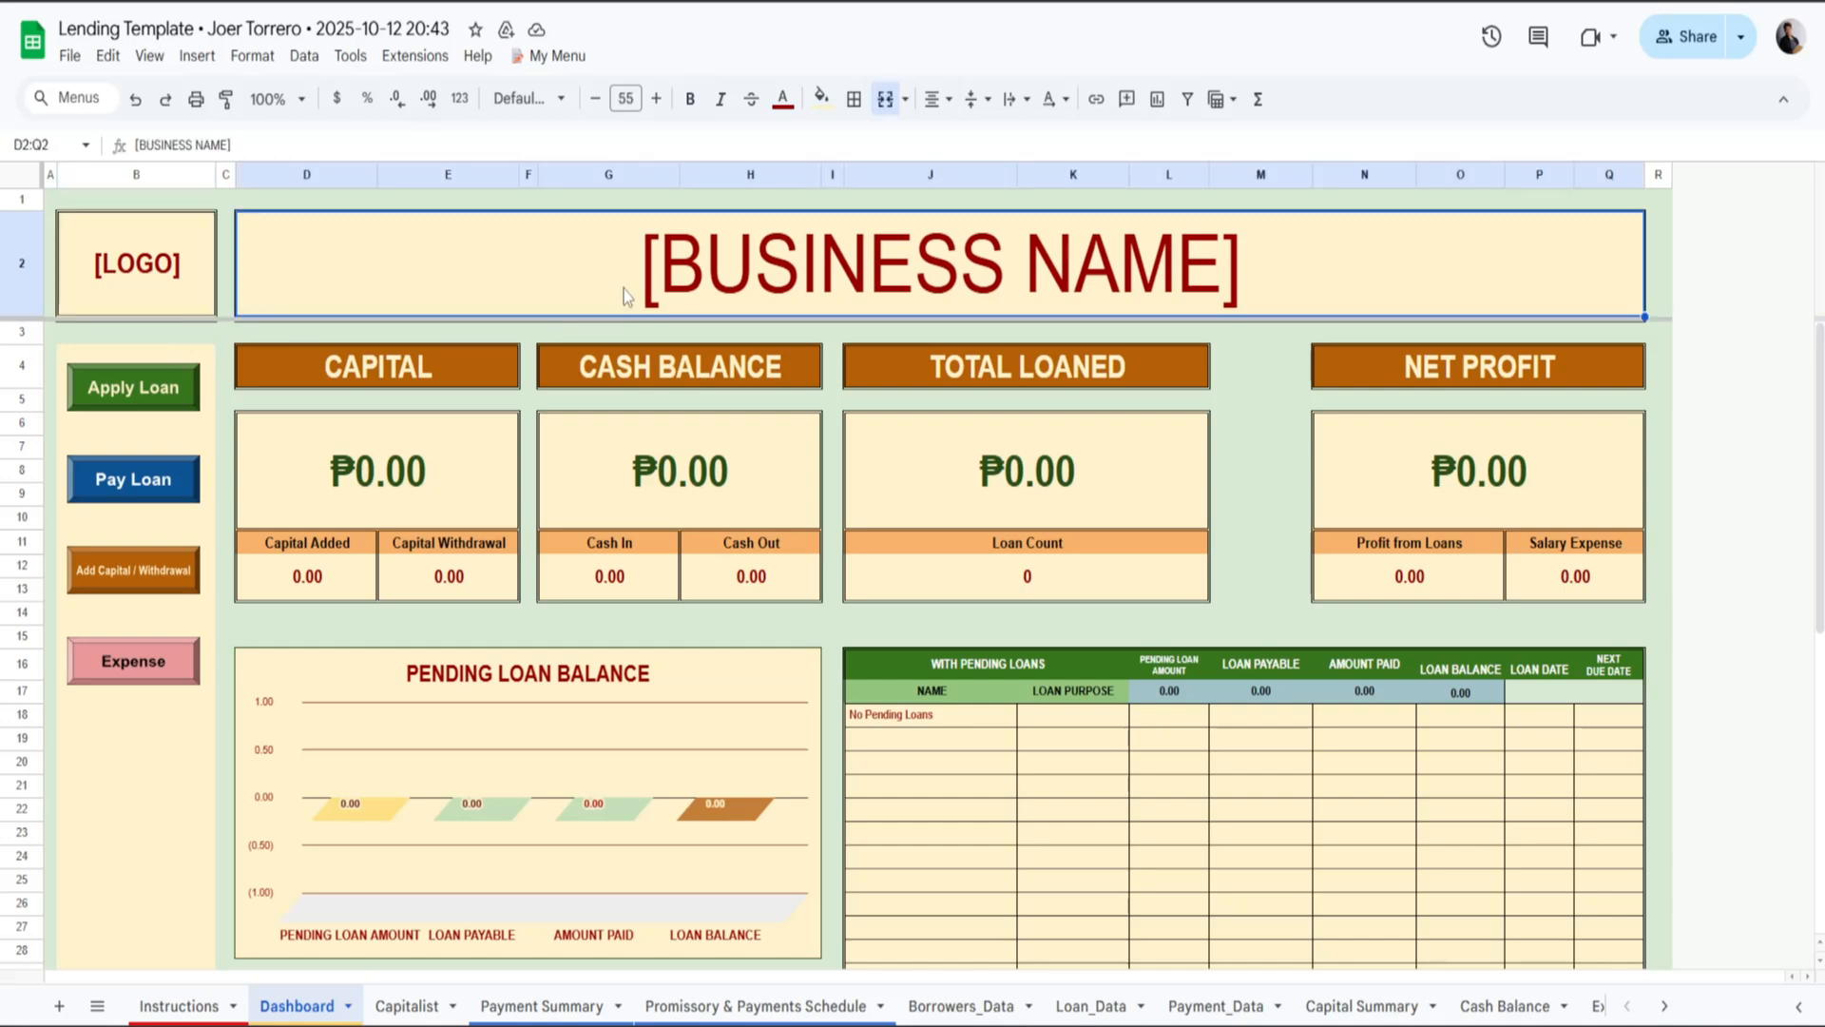
pyautogui.click(152, 276)
pyautogui.click(419, 282)
pyautogui.click(405, 1007)
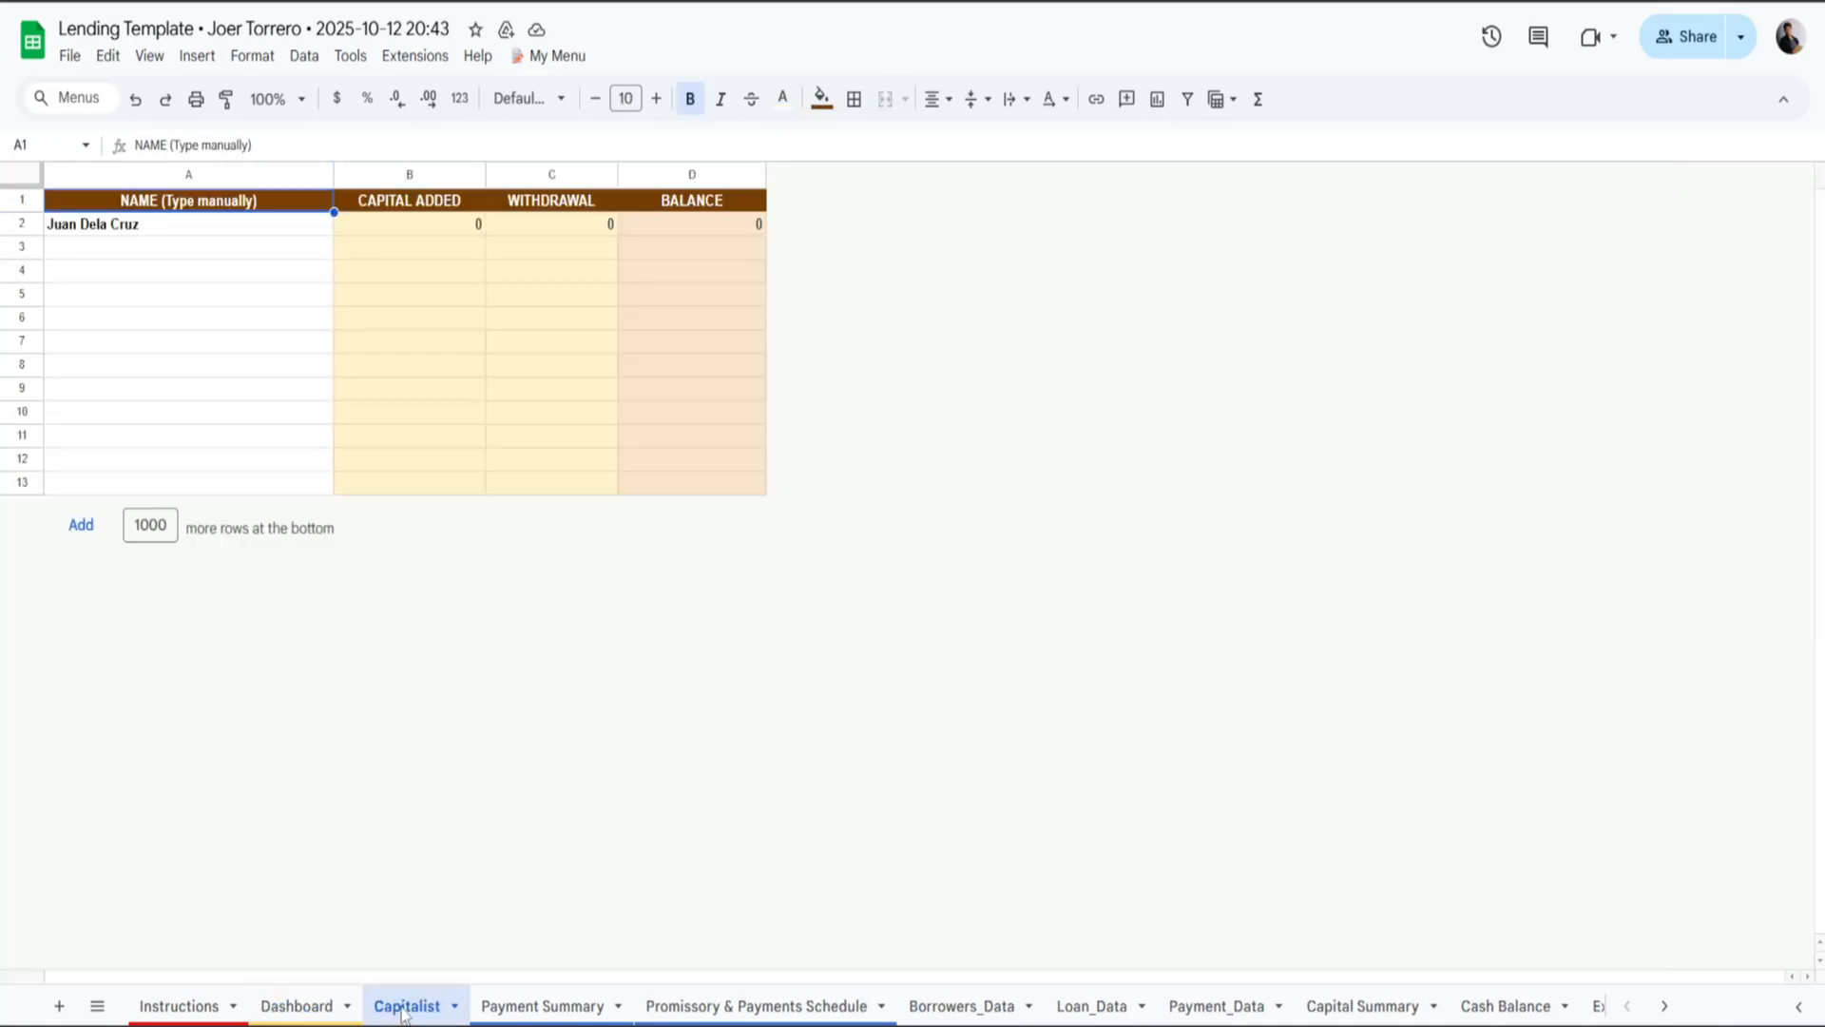
pyautogui.click(119, 231)
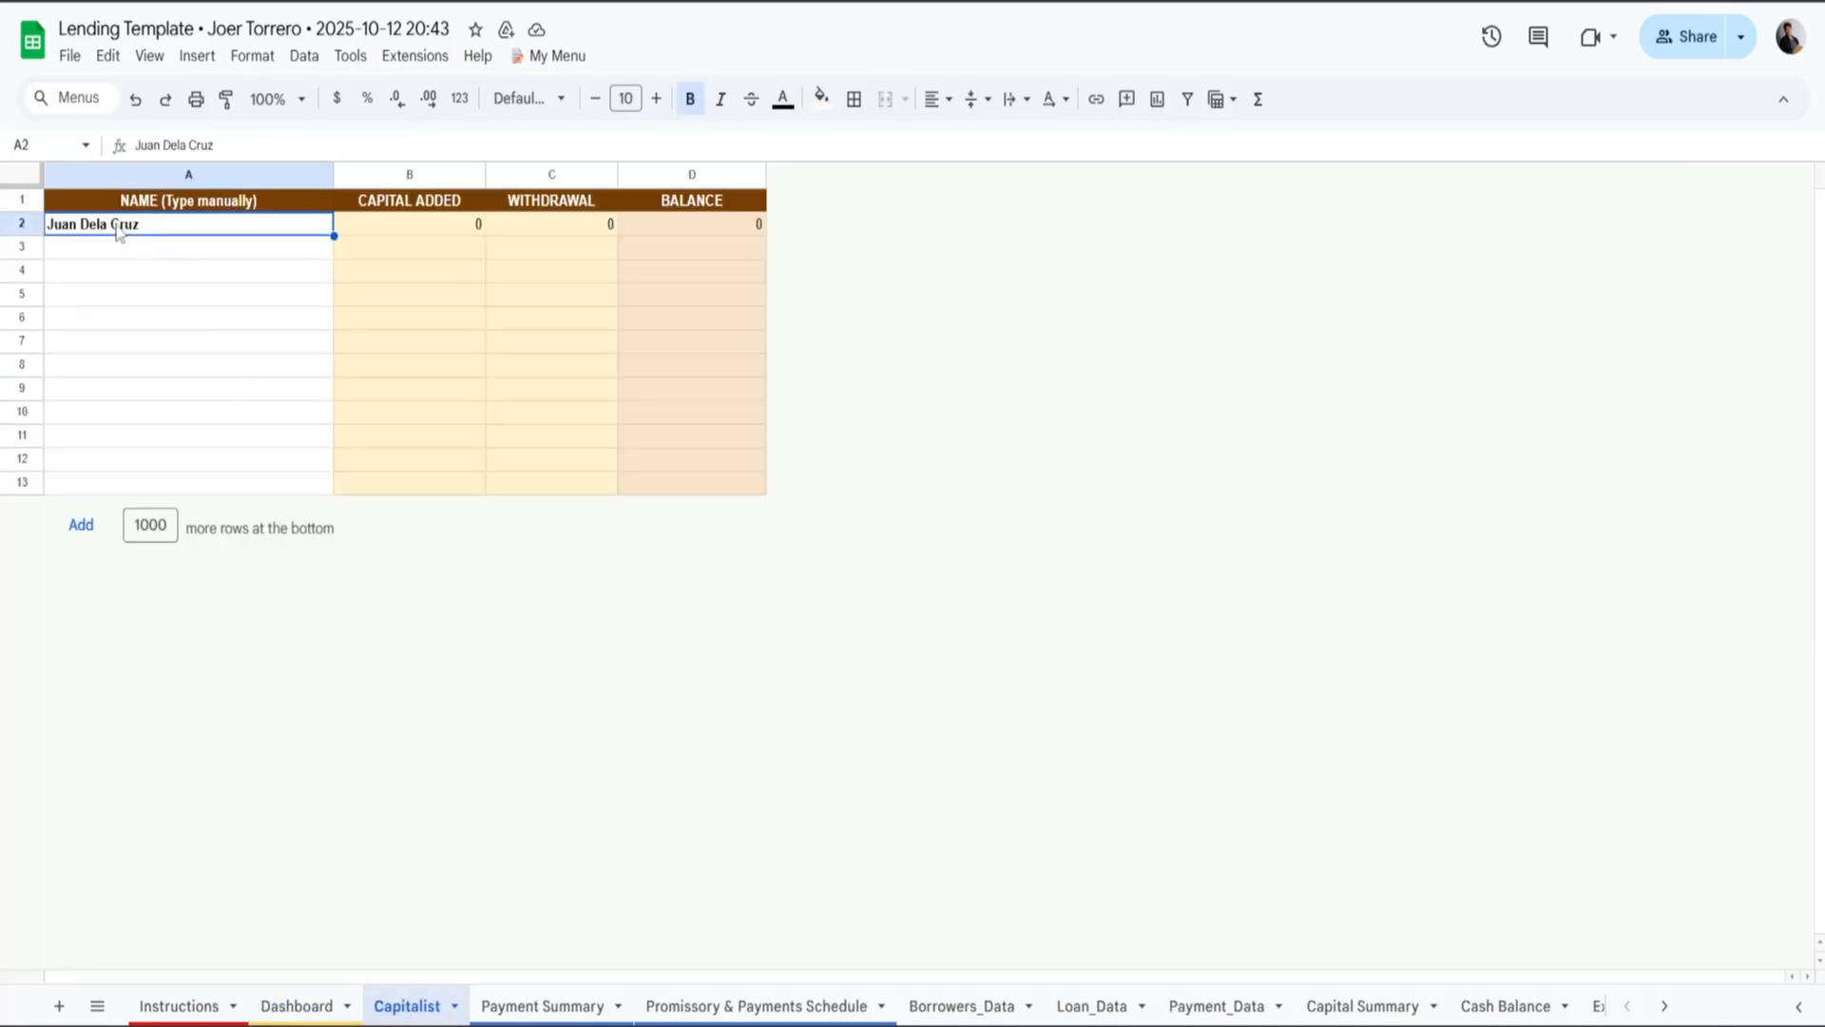
pyautogui.click(135, 273)
pyautogui.click(139, 232)
# Open the Apply Loan form from the Dashboard and check its choices for the borrower's name.
pyautogui.click(293, 1006)
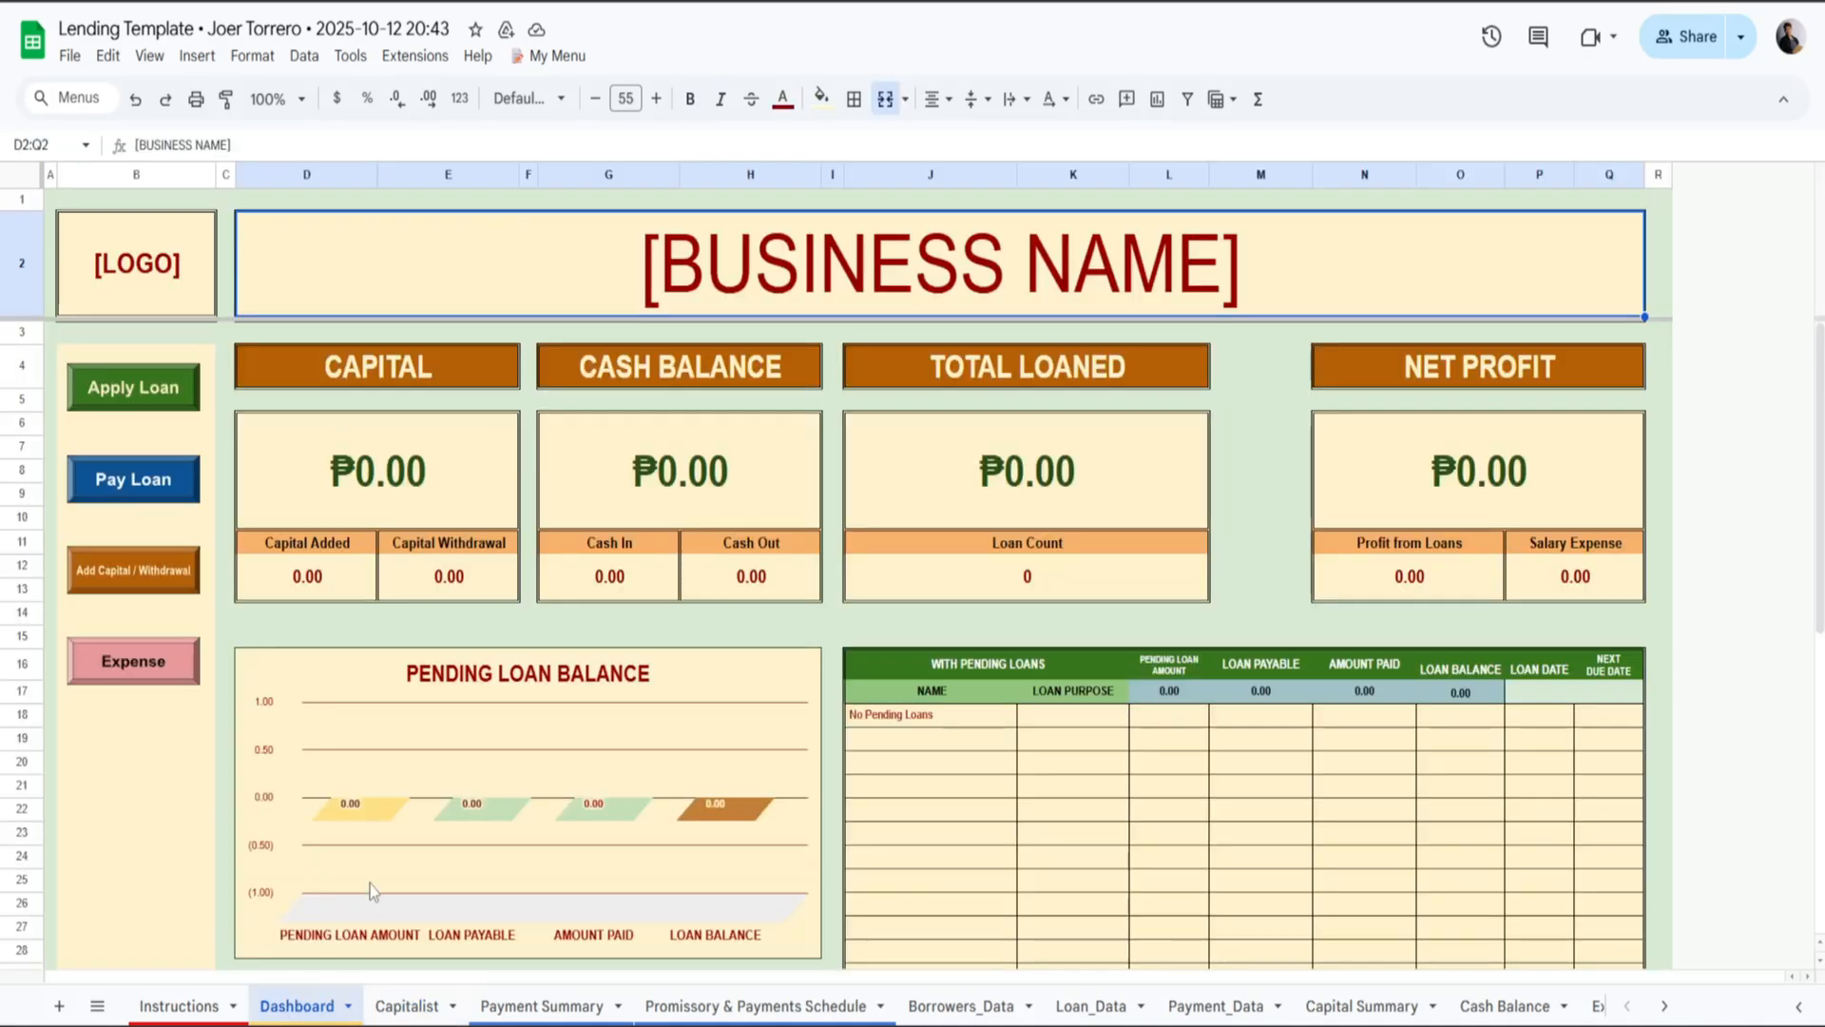
pyautogui.scroll(-1, 139, 851)
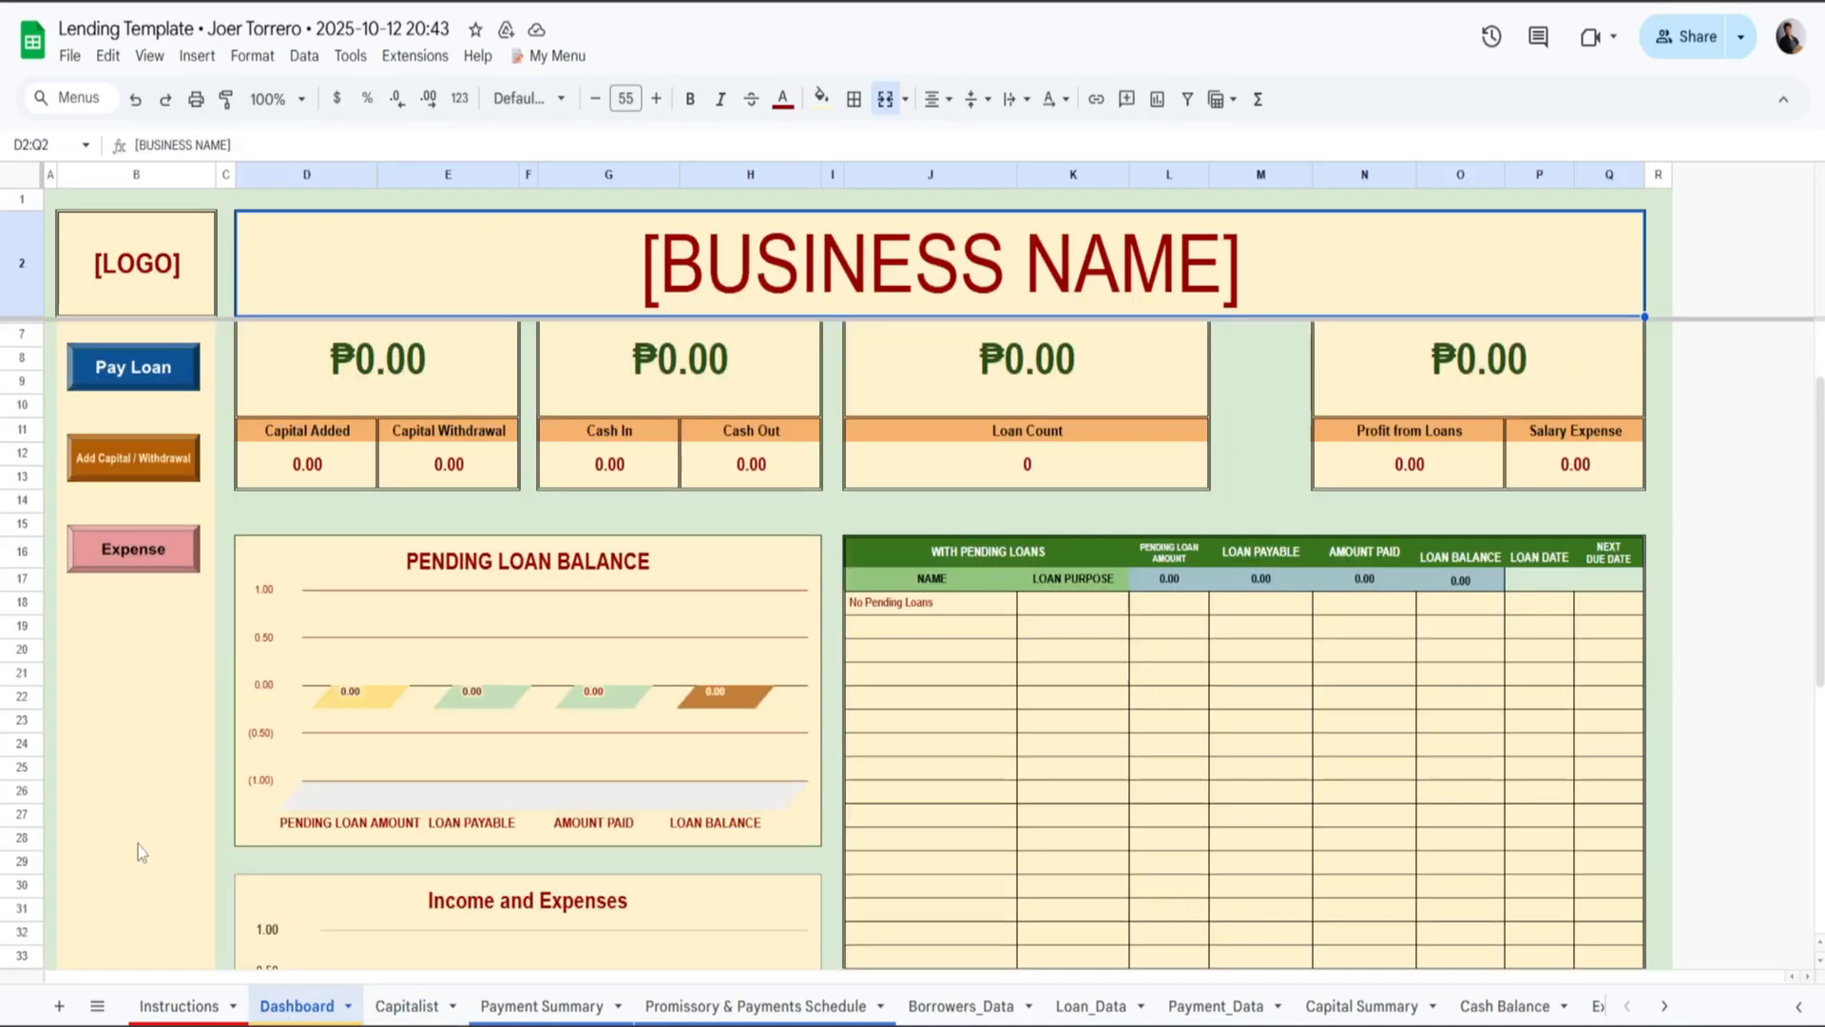
pyautogui.scroll(1, 134, 807)
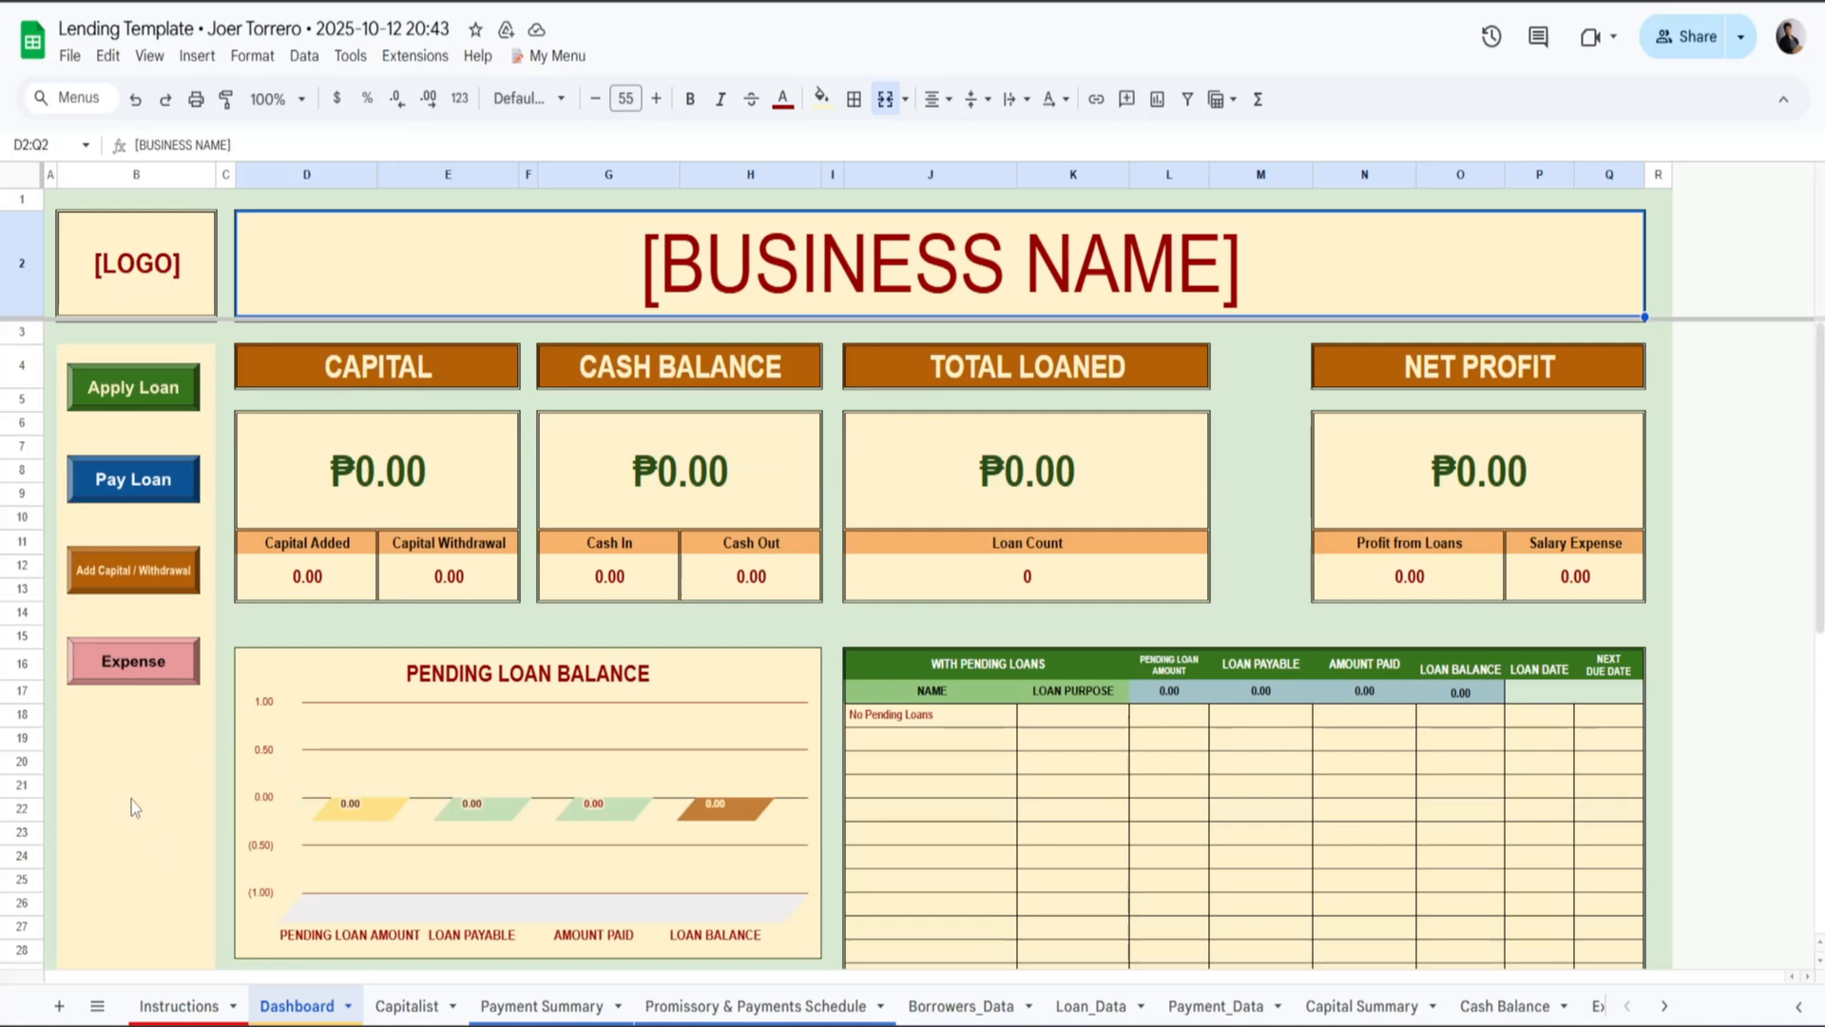
pyautogui.click(126, 392)
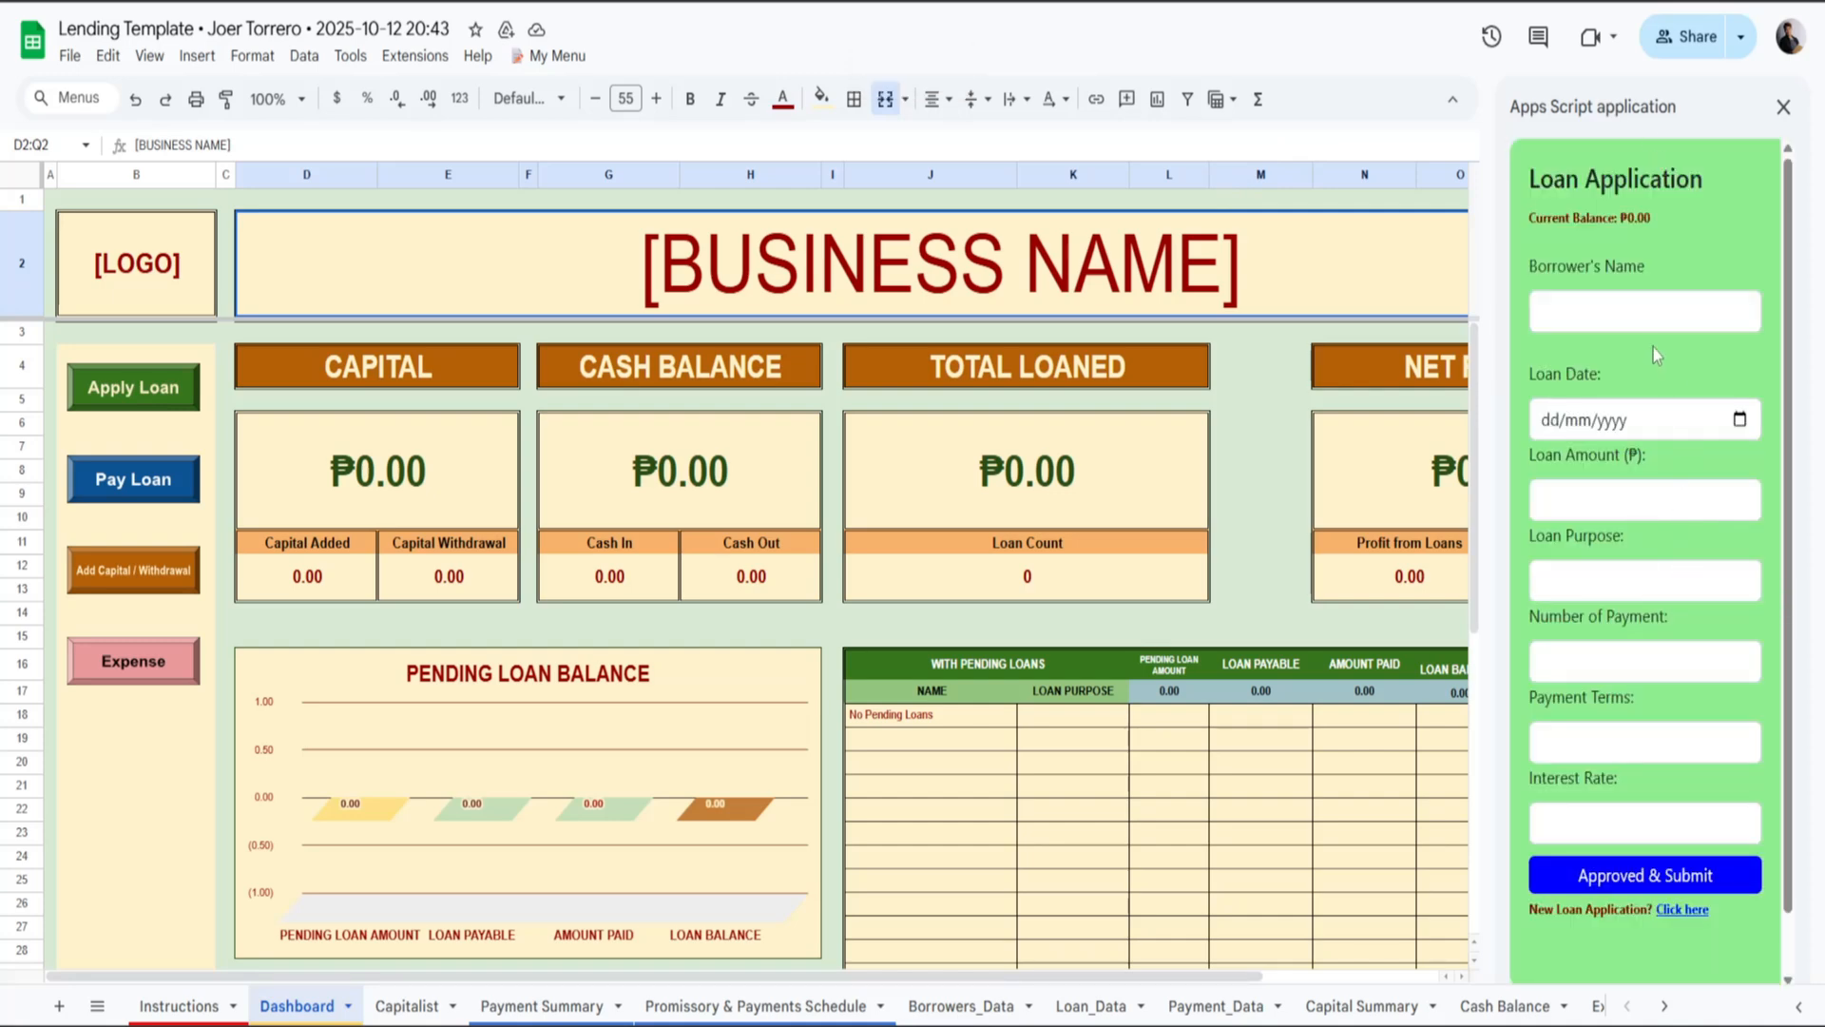
pyautogui.click(1650, 316)
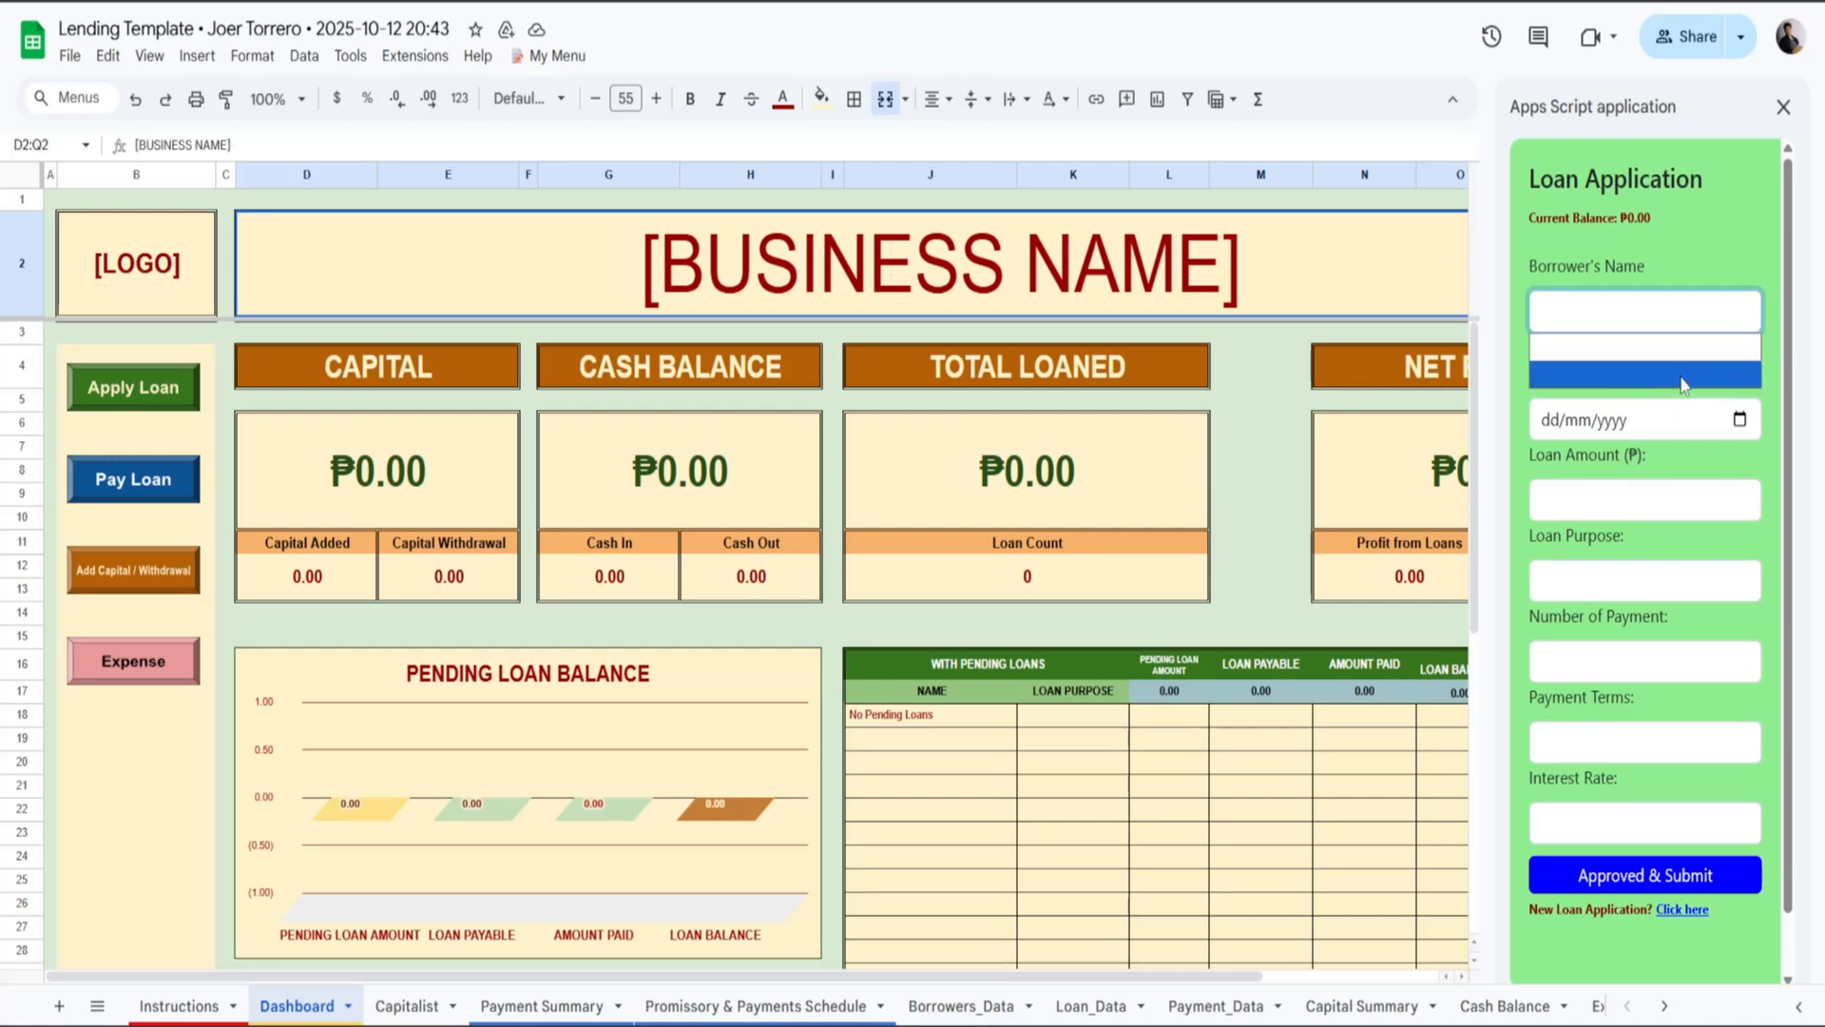
pyautogui.click(1755, 213)
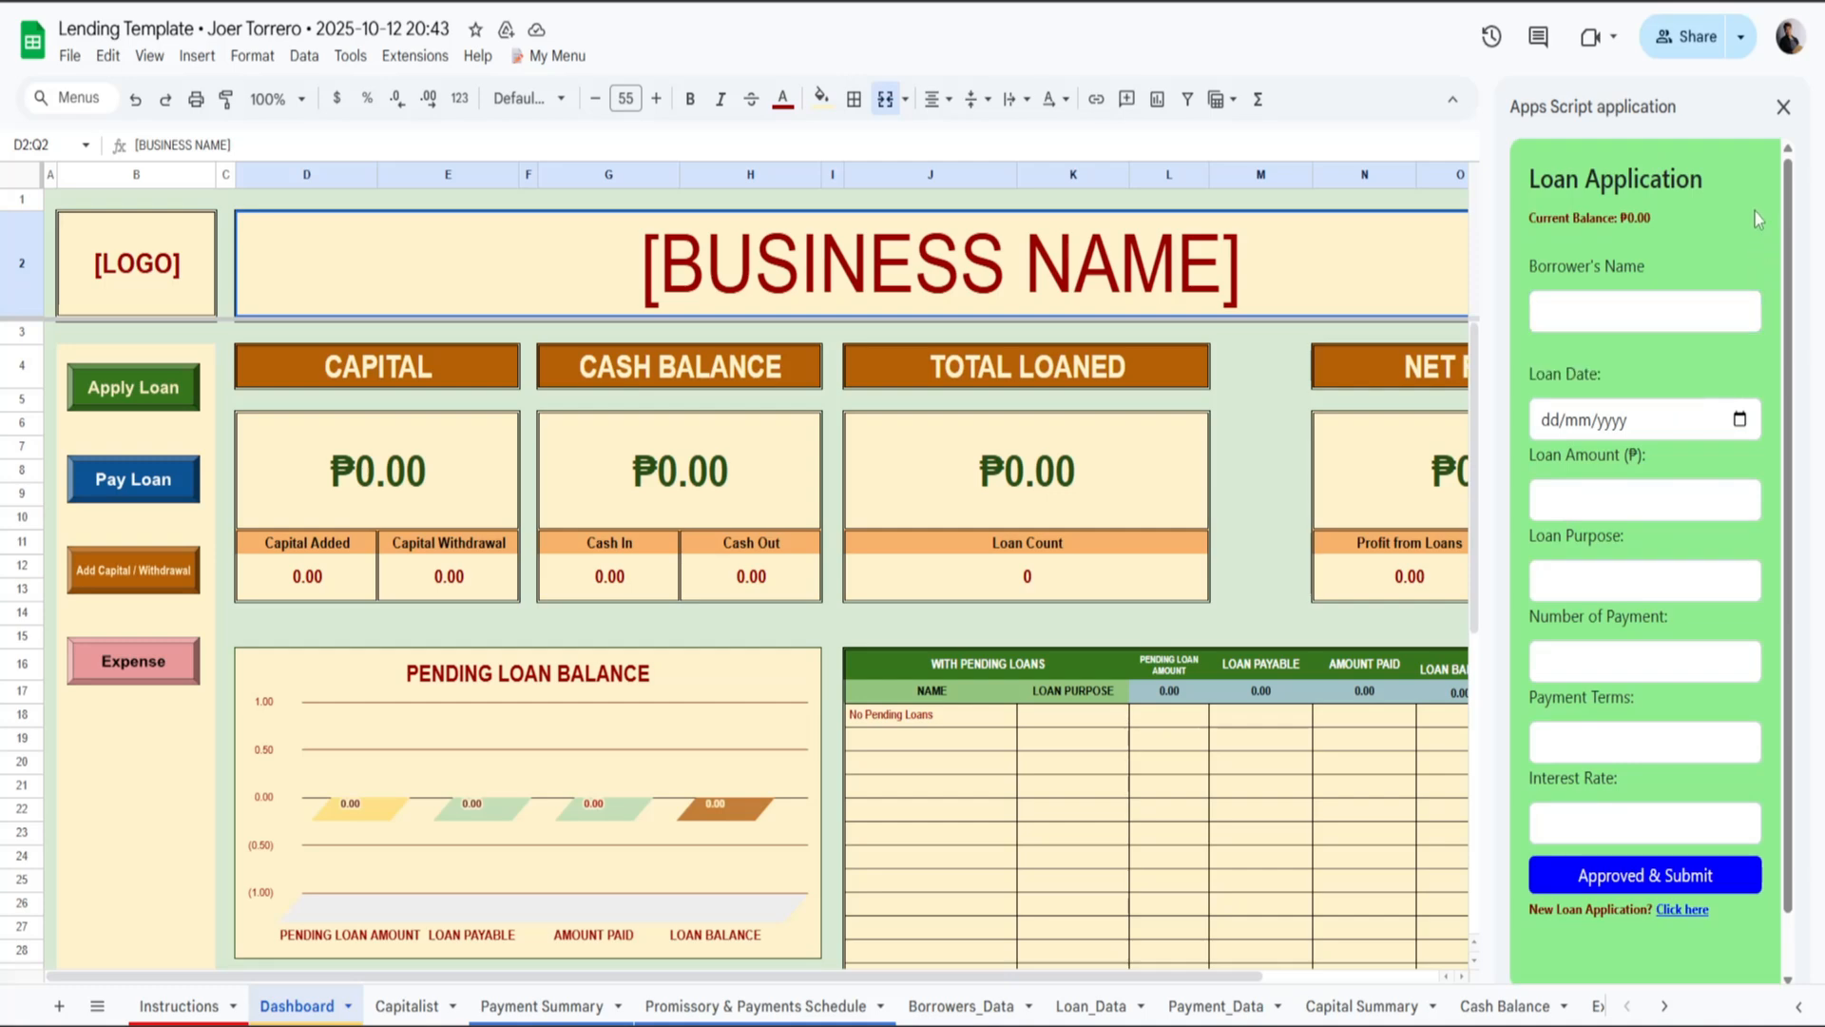
pyautogui.scroll(-1, 1739, 223)
pyautogui.scroll(1, 1738, 256)
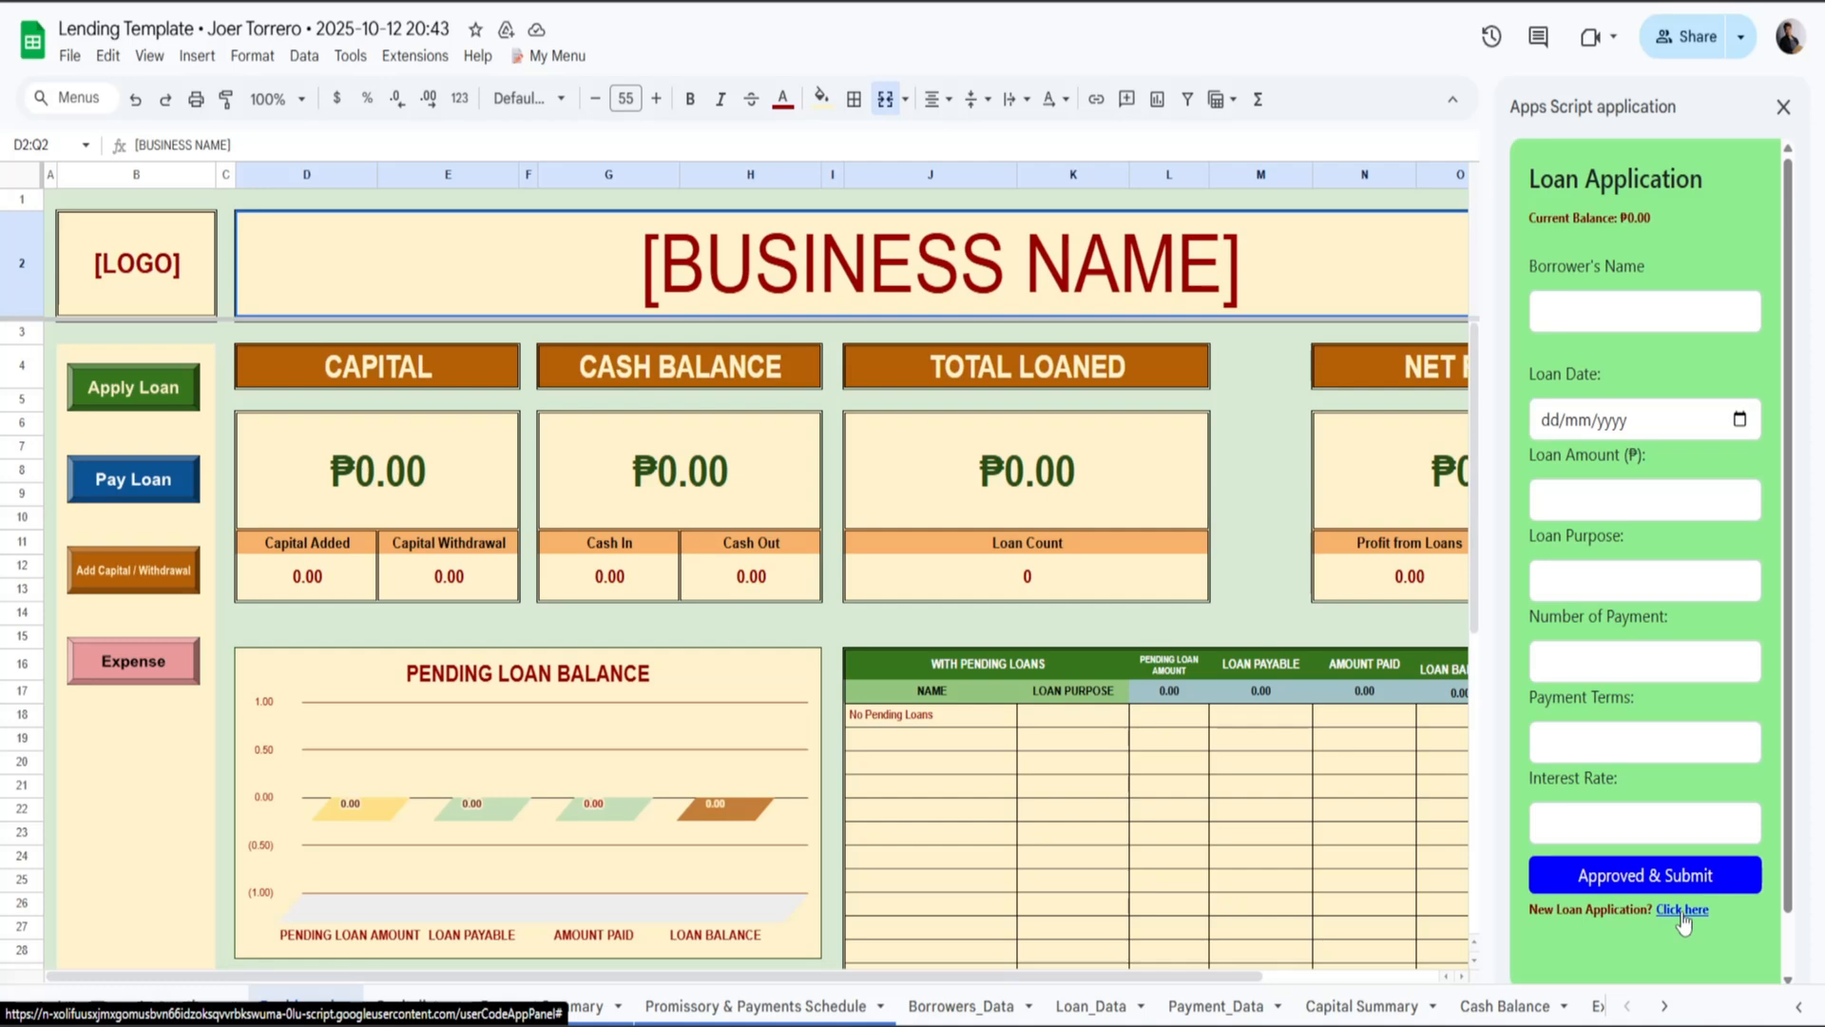
pyautogui.click(551, 56)
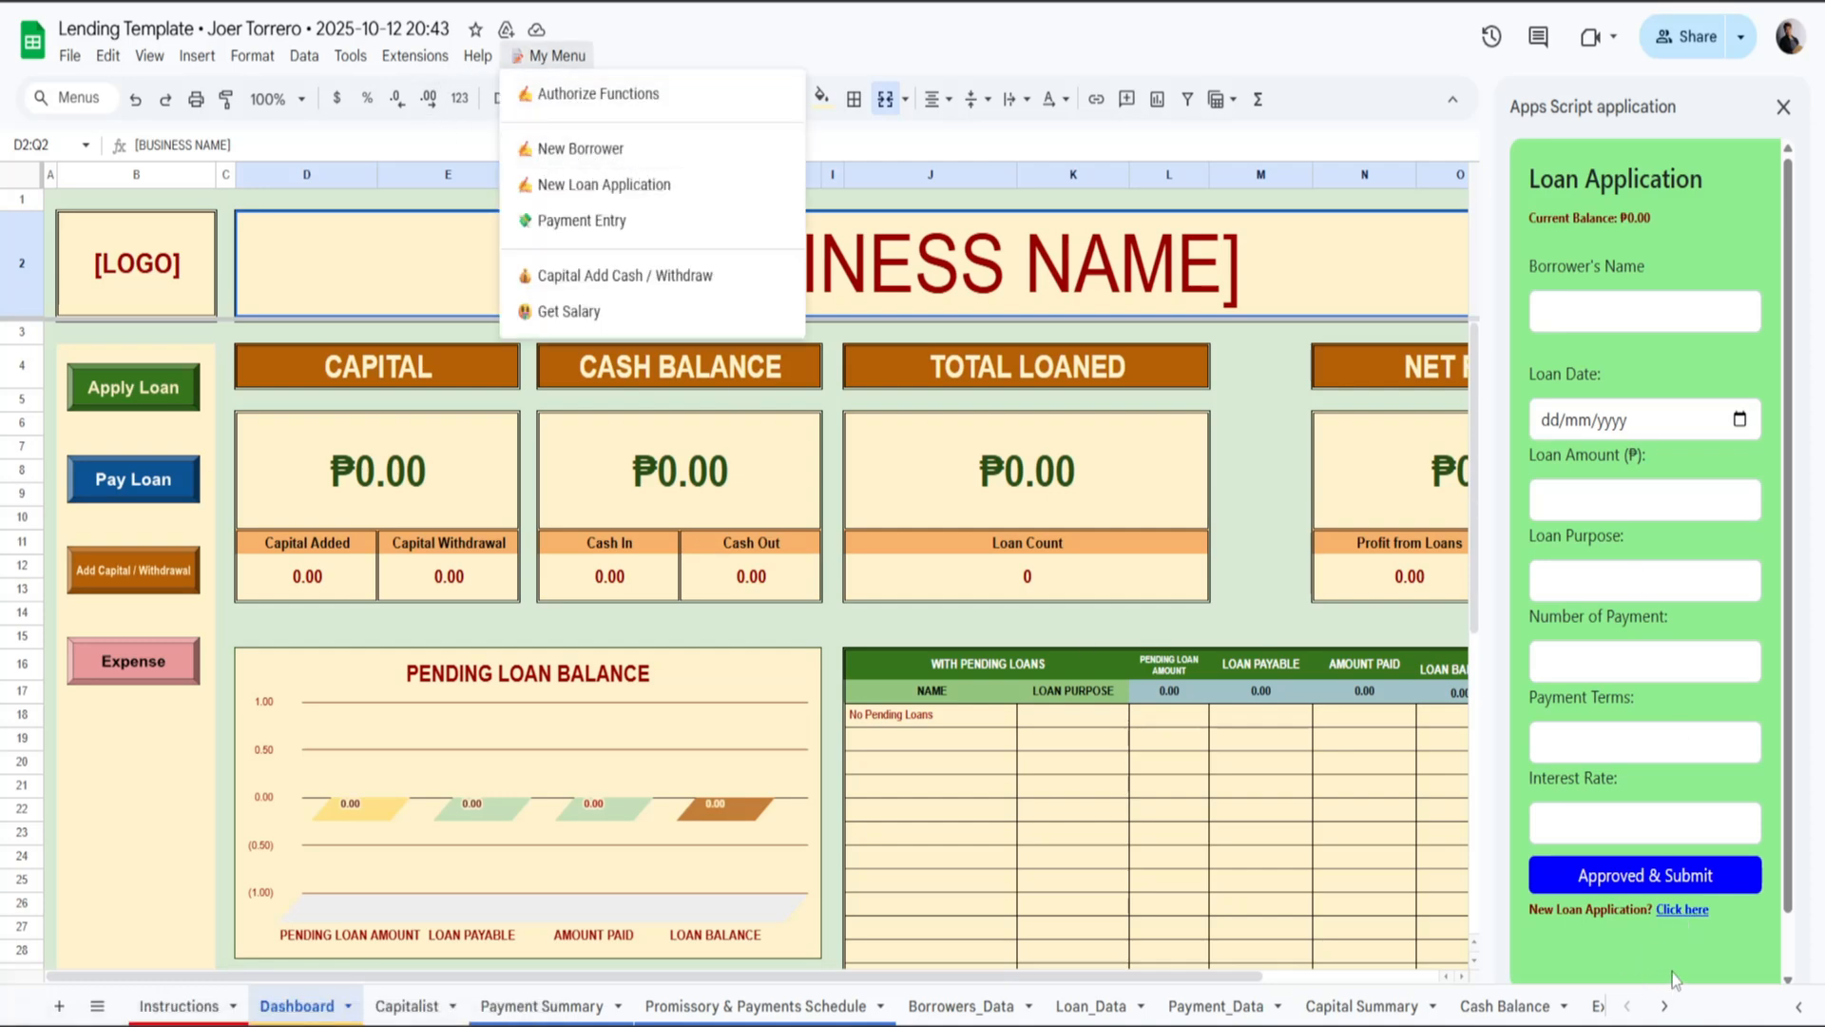
pyautogui.click(1633, 958)
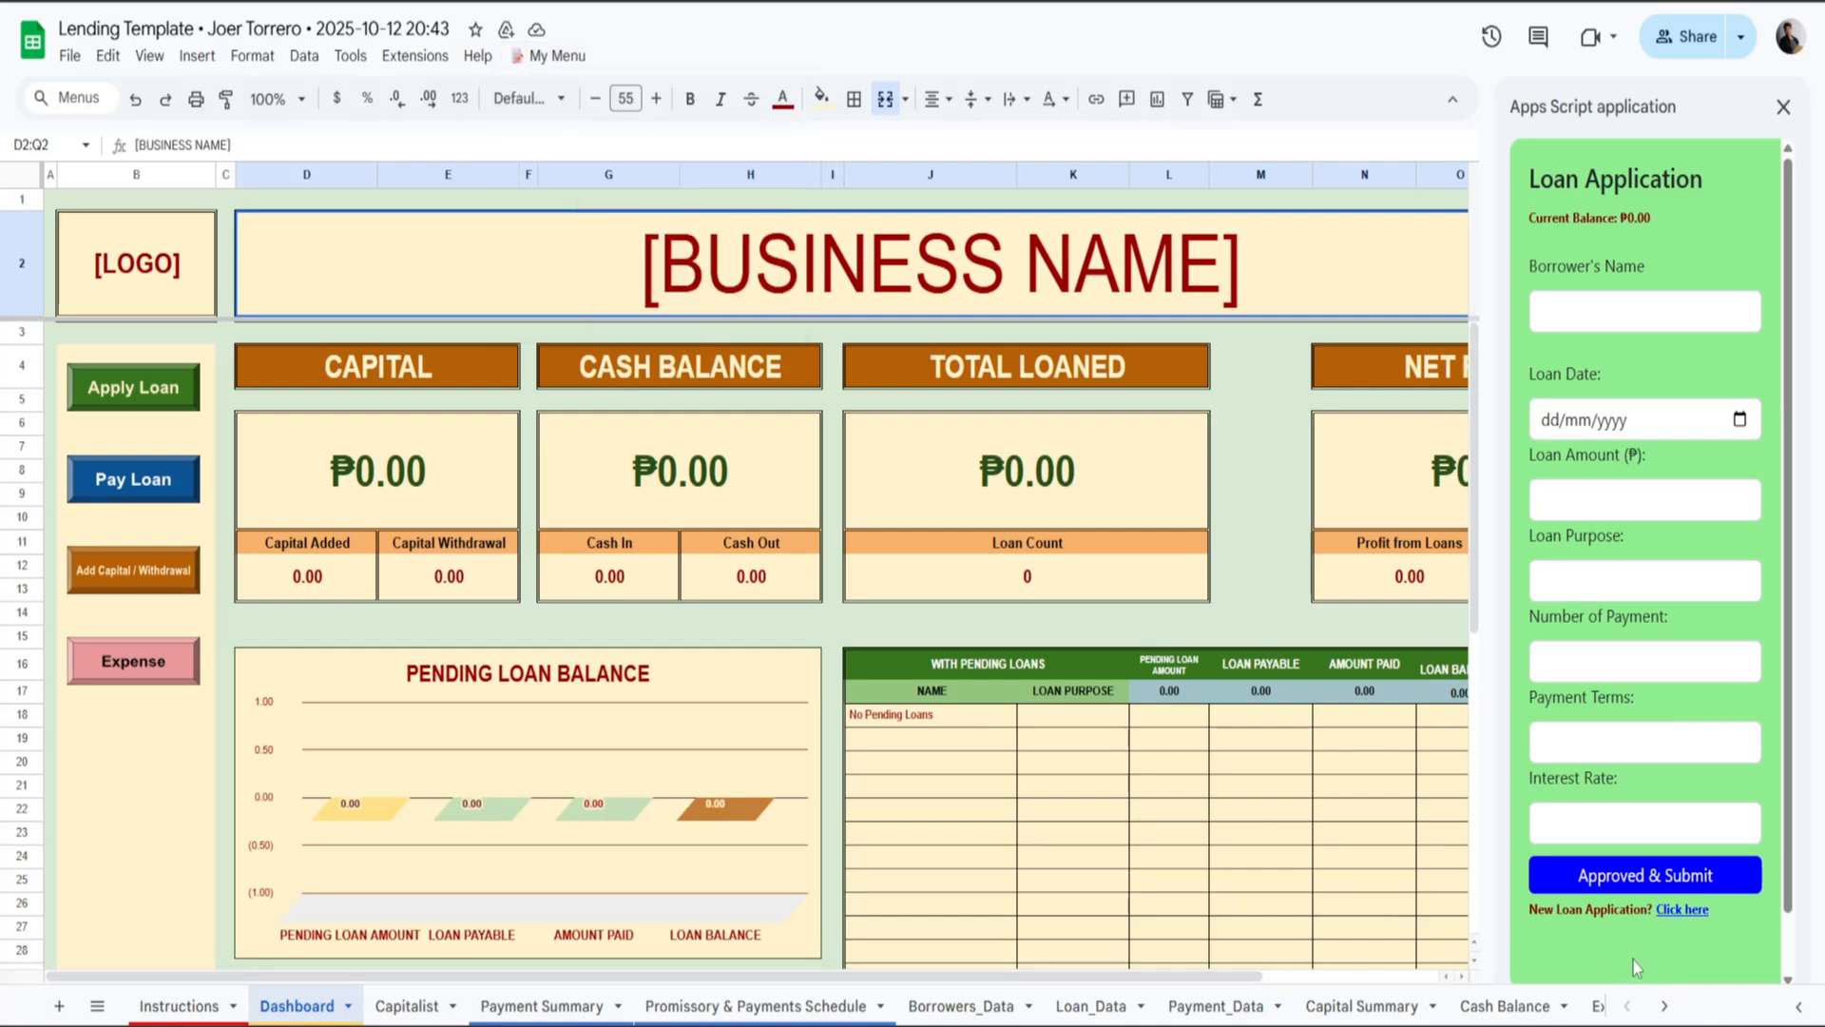
# Open the new borrower form from the loan application and autofill the borrower's first and last name, address, phone and email.
pyautogui.click(1686, 910)
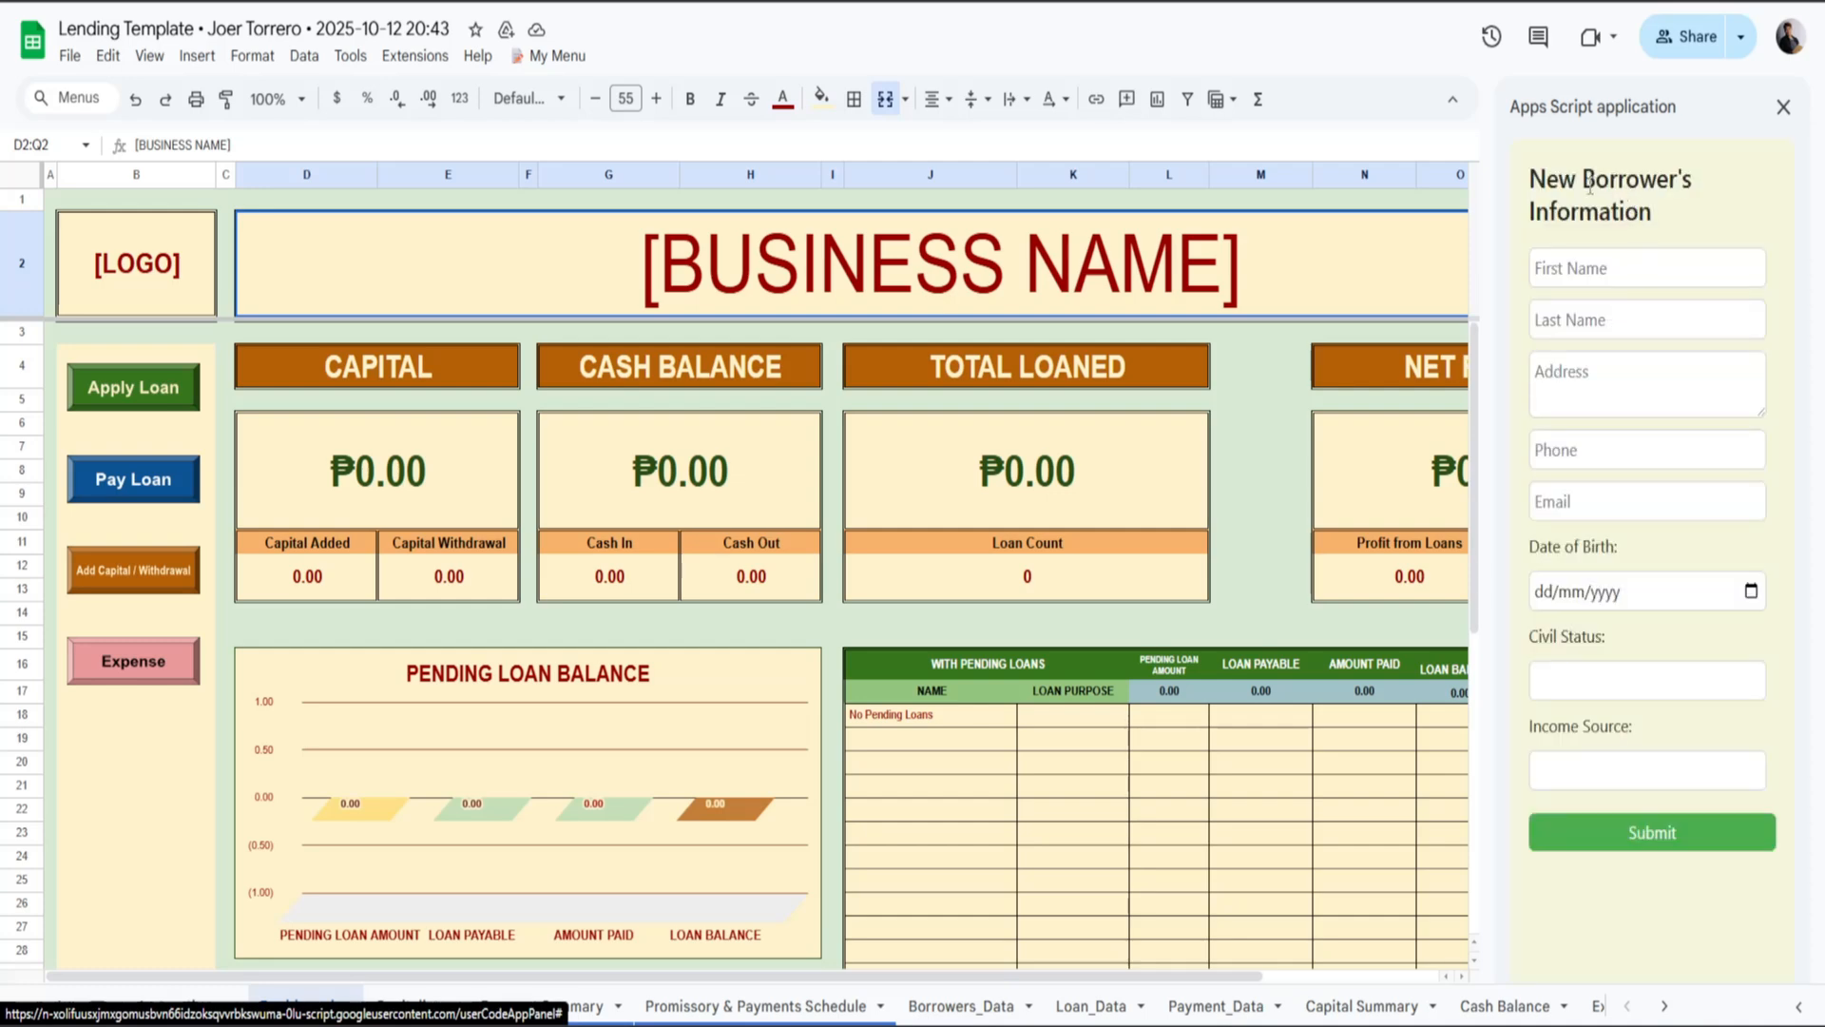
pyautogui.click(1616, 269)
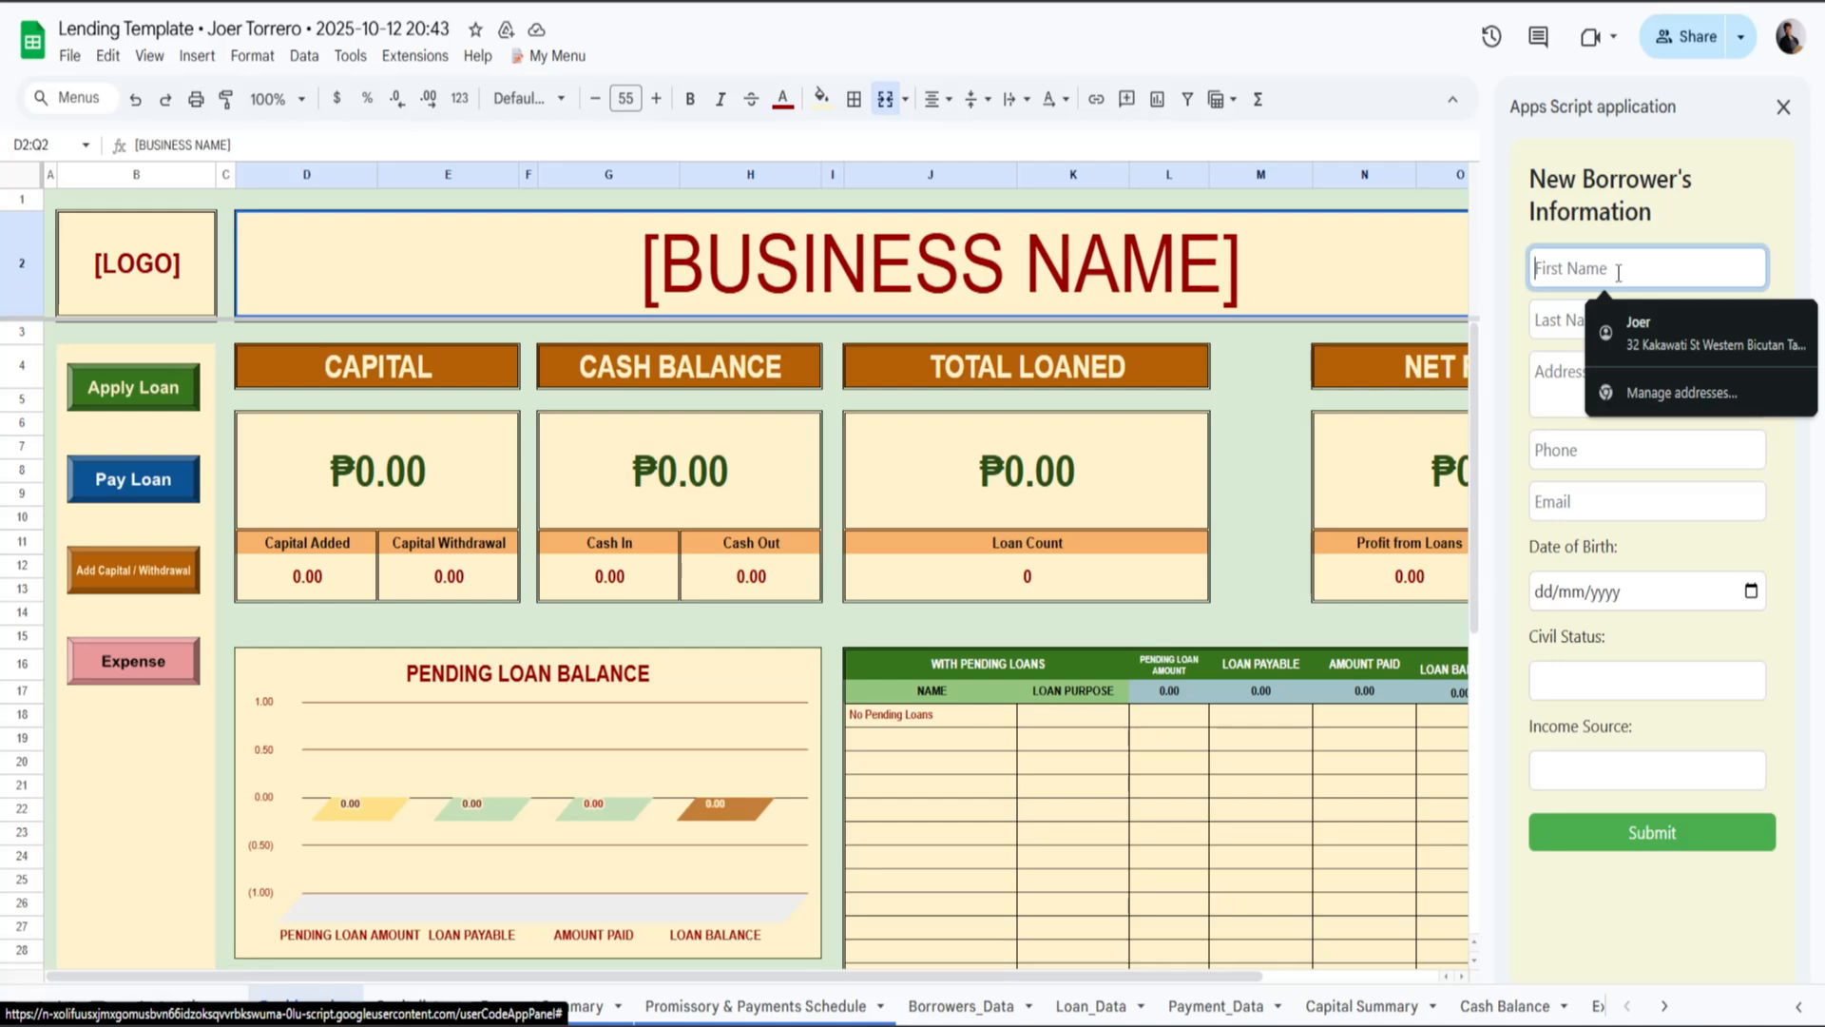
pyautogui.click(1661, 325)
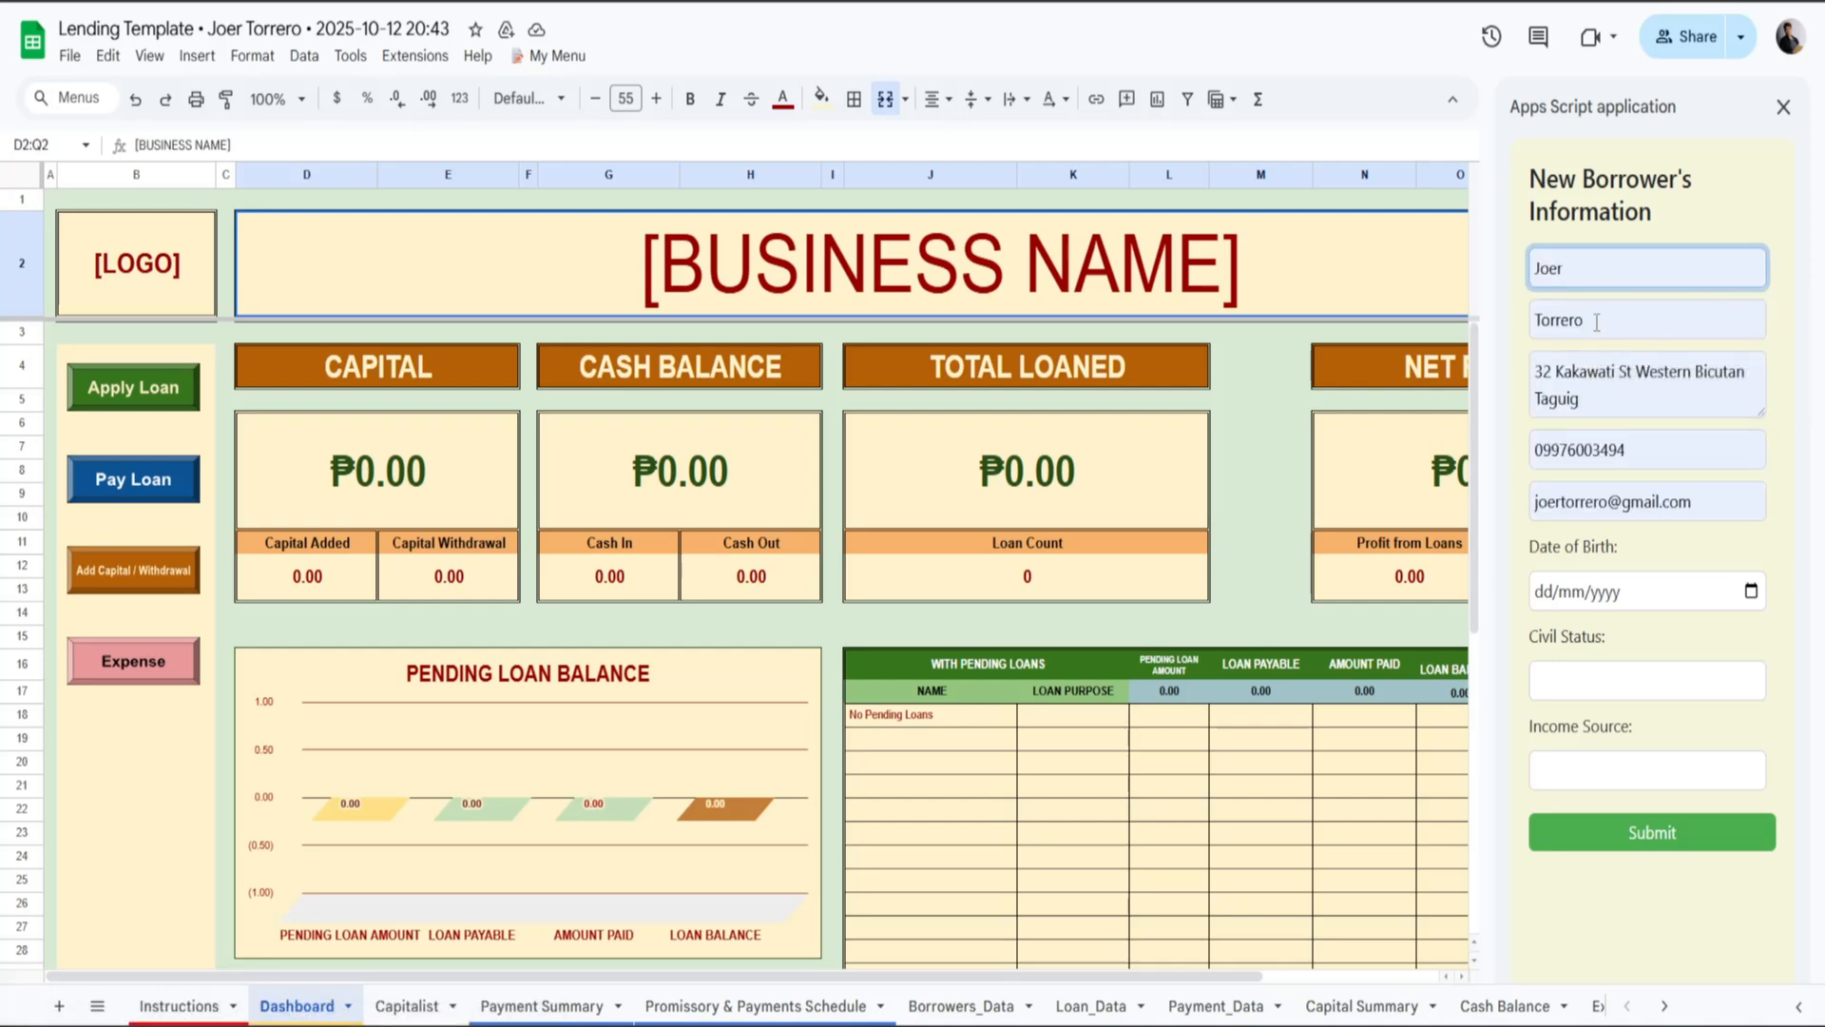
pyautogui.click(1588, 267)
pyautogui.click(1604, 321)
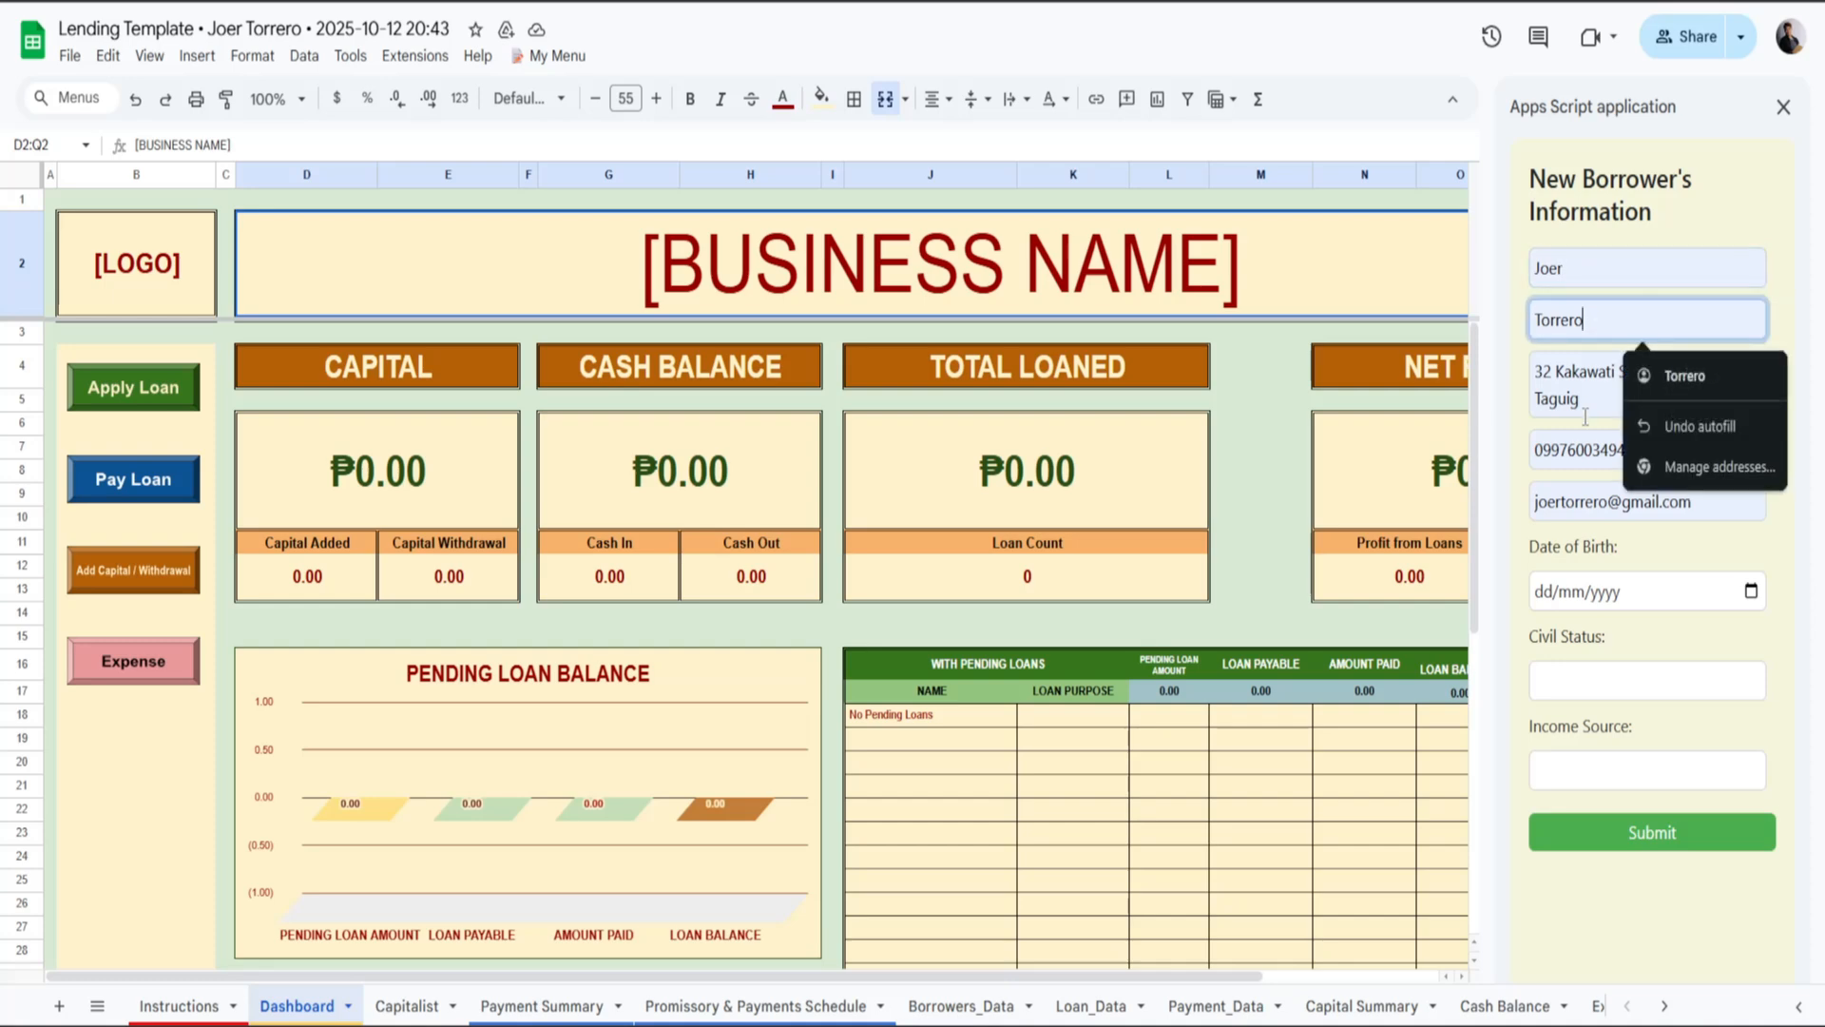
pyautogui.moveTo(1585, 407); pyautogui.dragTo(1538, 388)
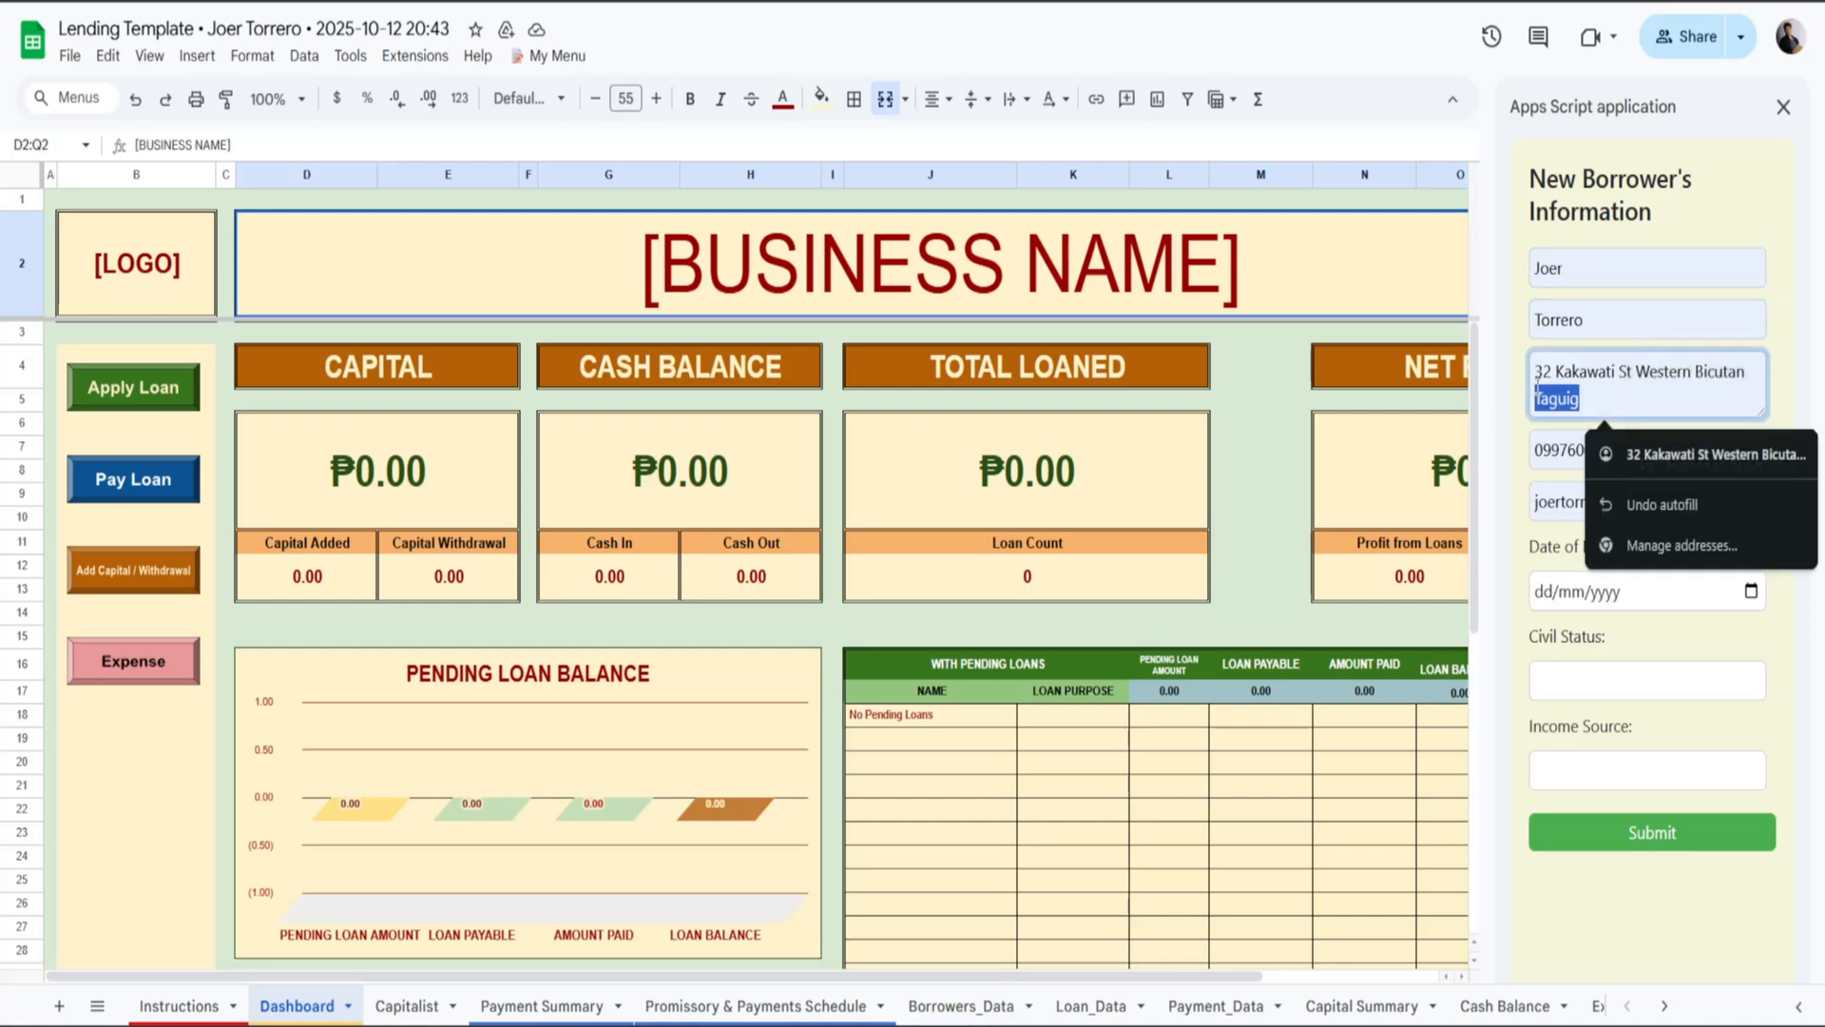
pyautogui.click(1591, 401)
pyautogui.click(1745, 314)
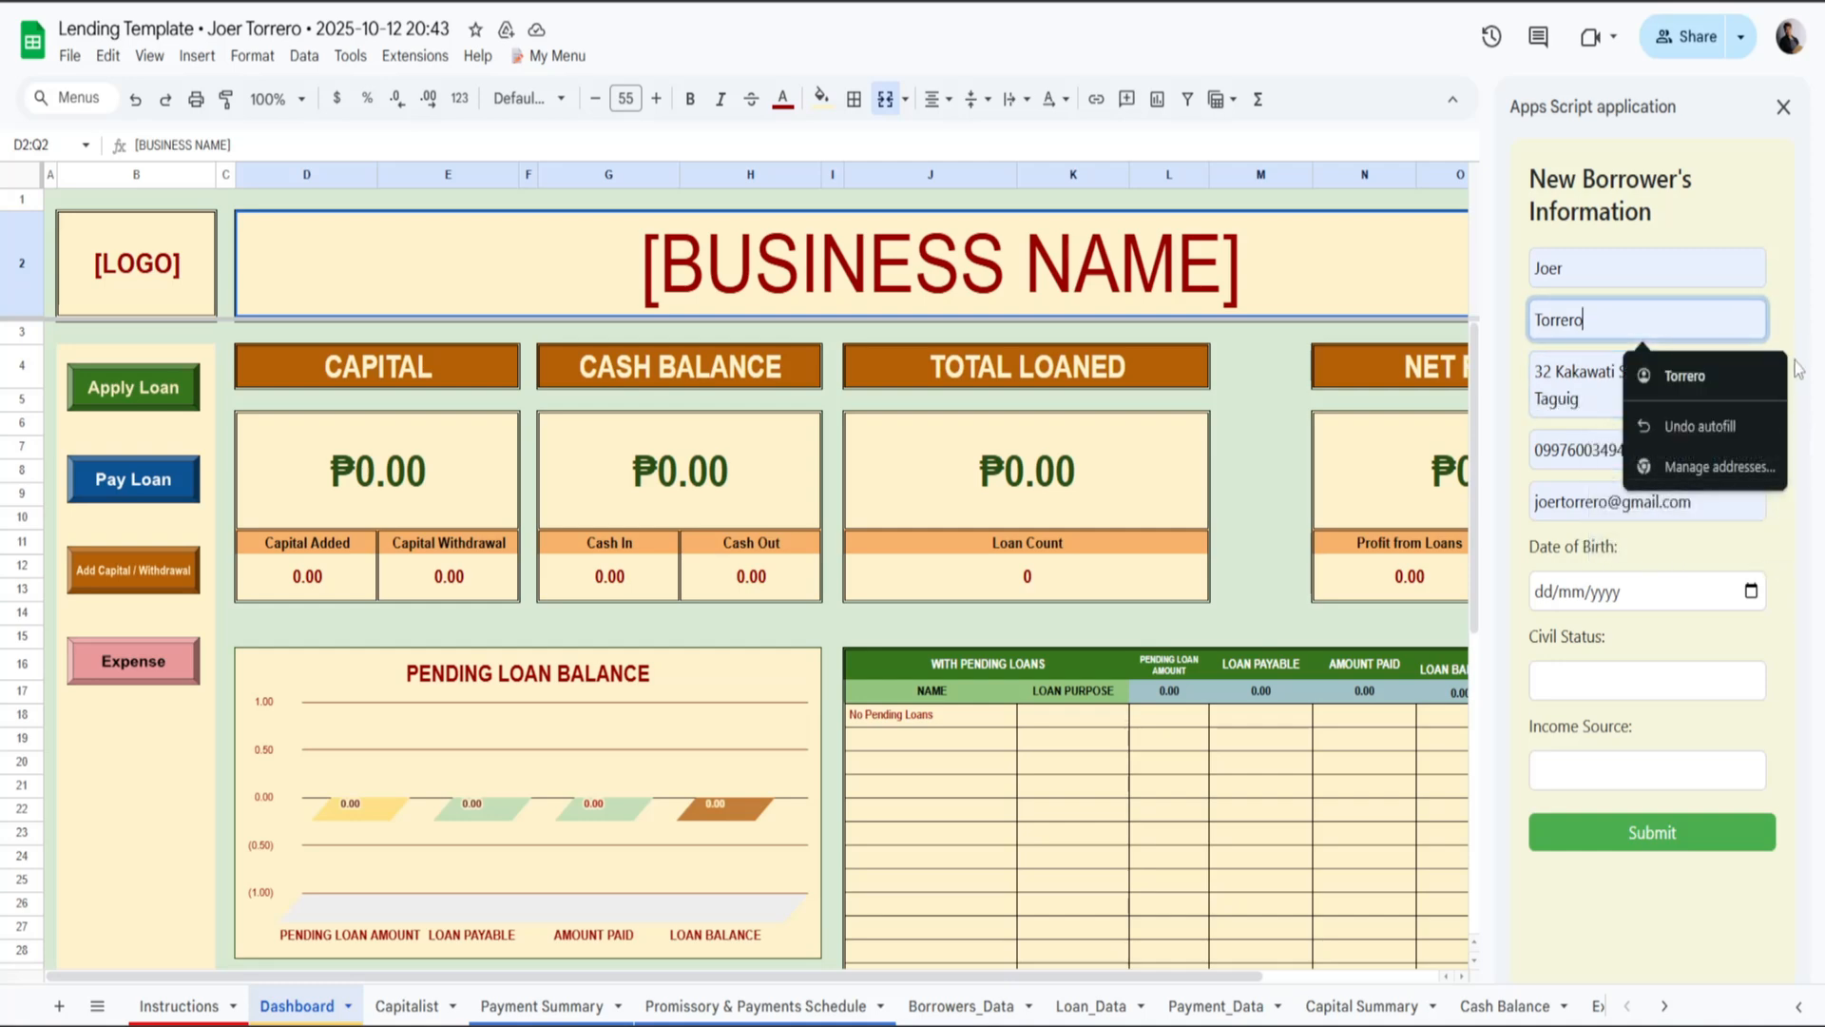
# Enter the borrower's date of birth, and set the civil status to Married and the income source to Salary.
pyautogui.click(1751, 591)
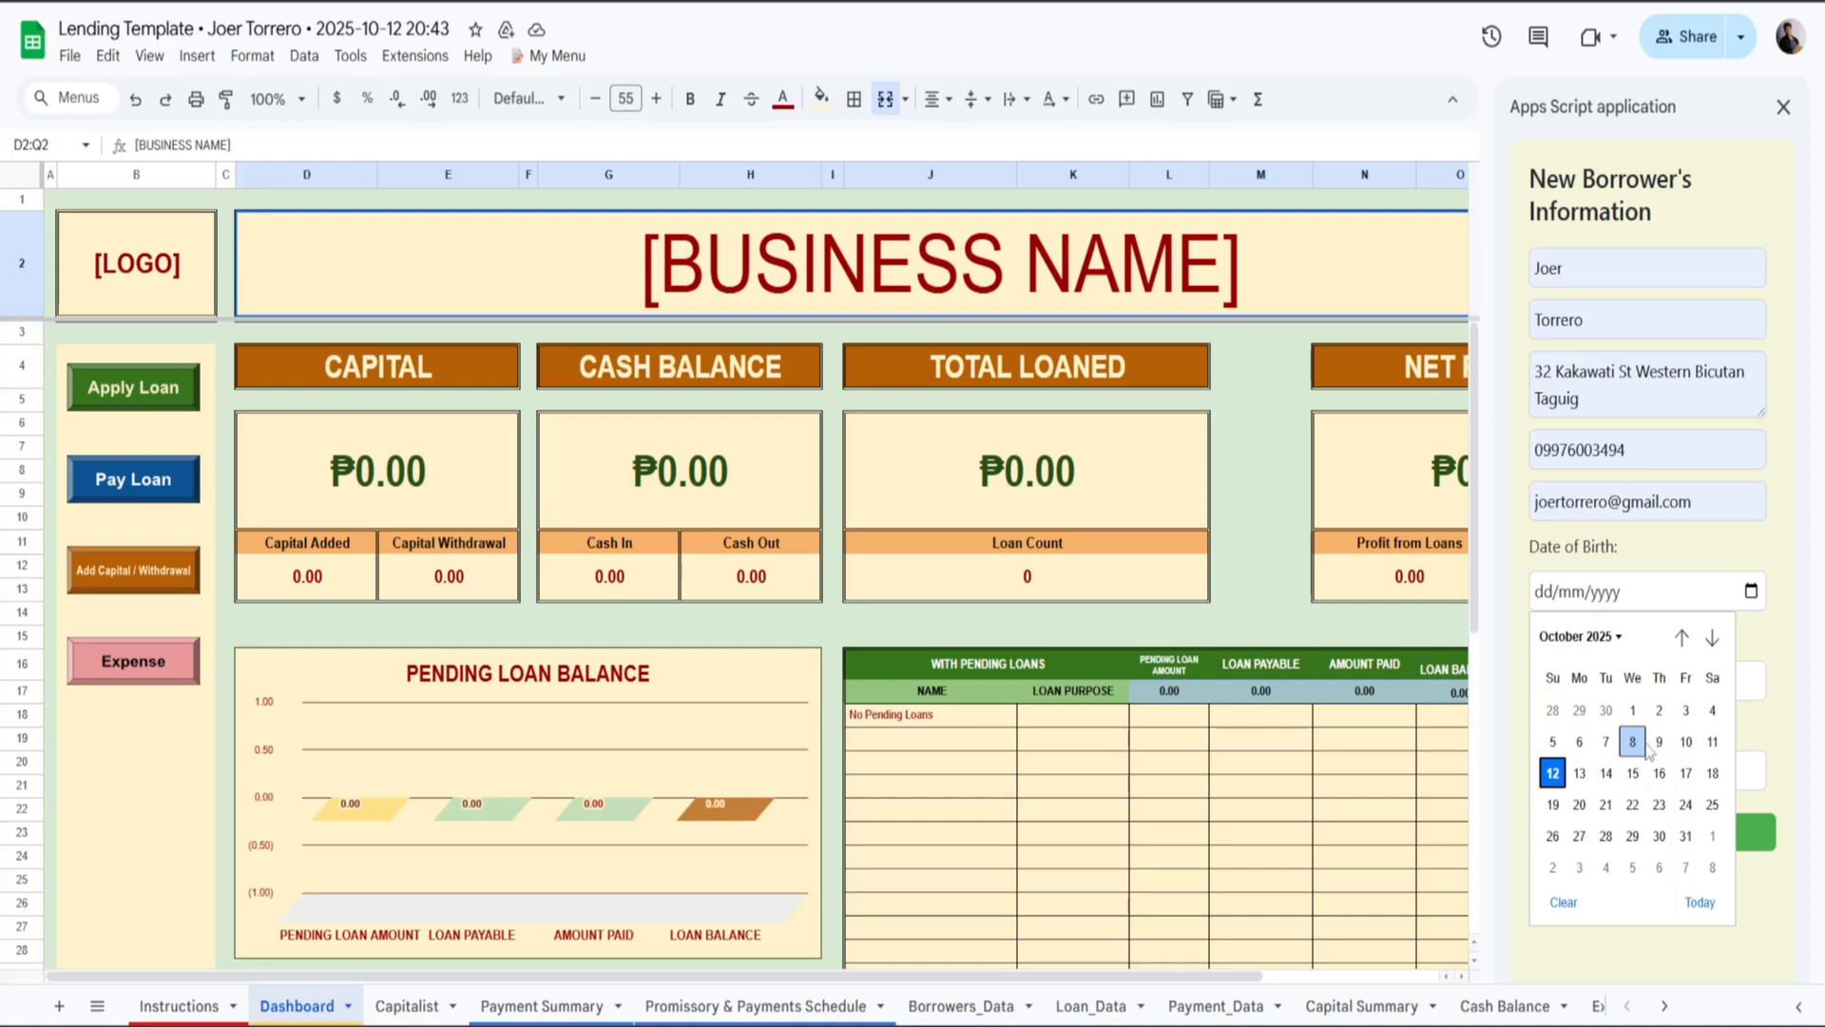
pyautogui.click(1580, 775)
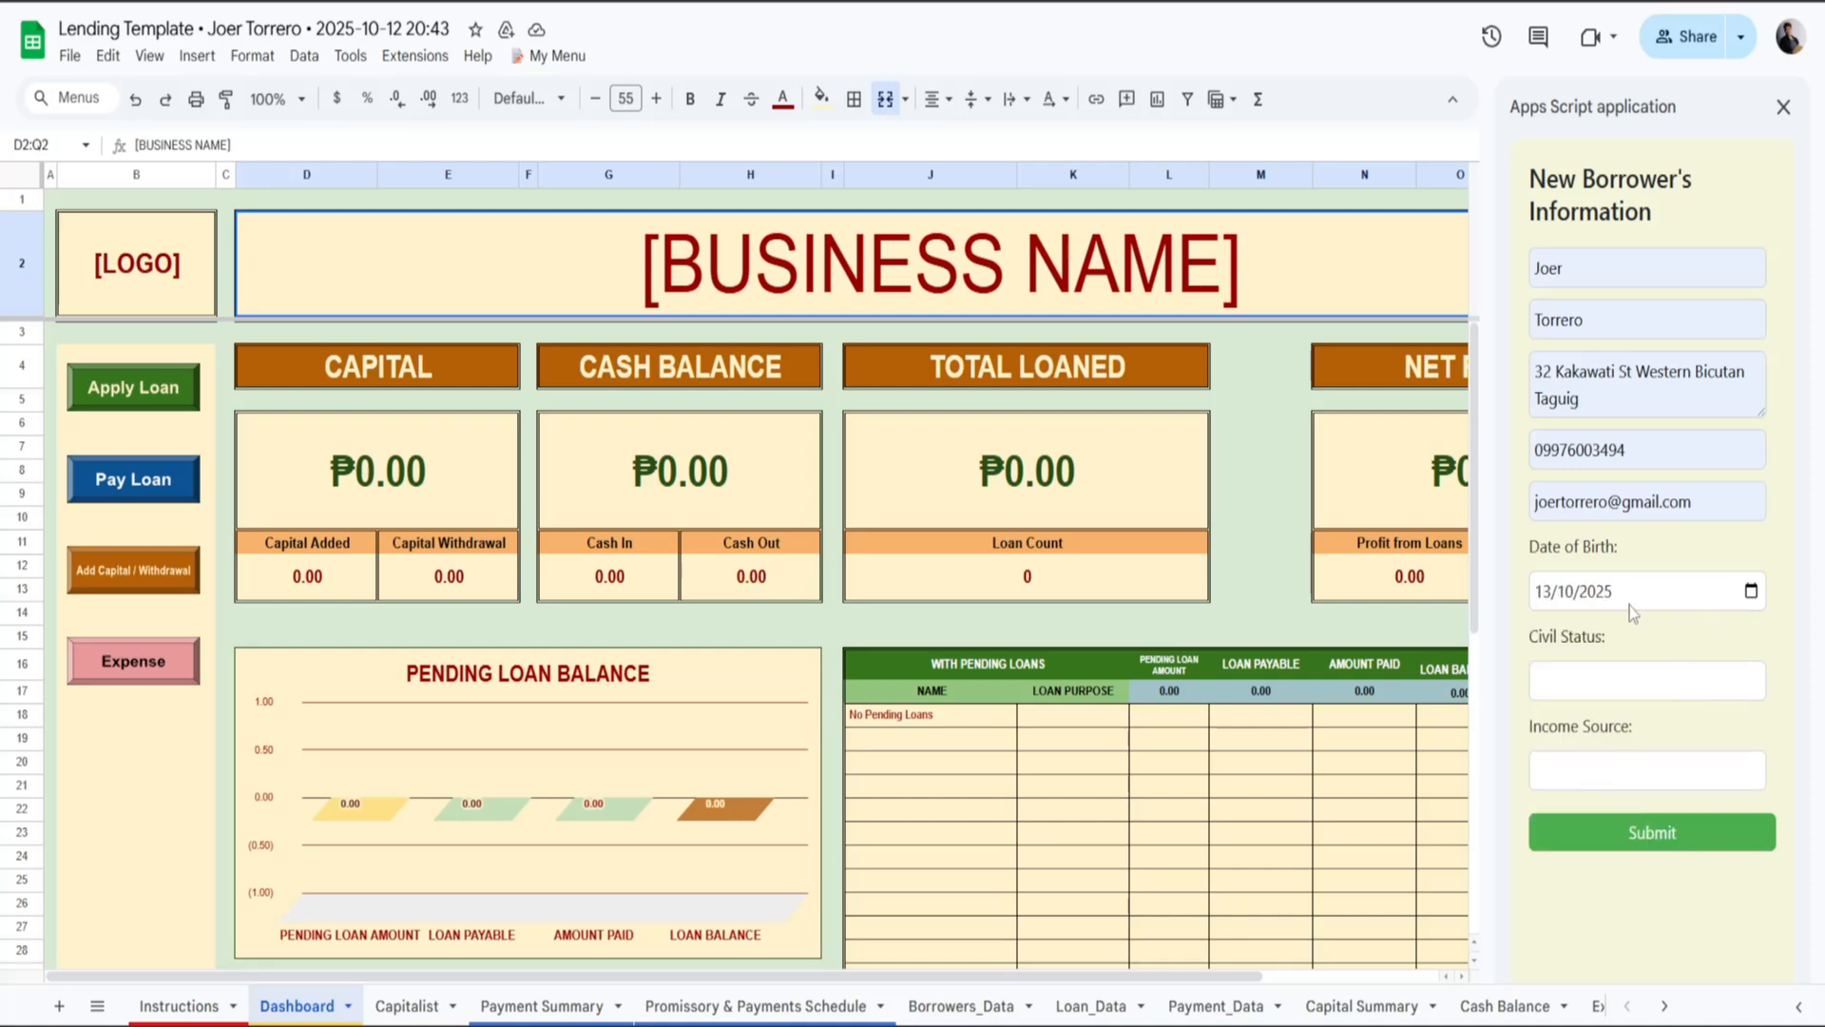
pyautogui.click(1594, 593)
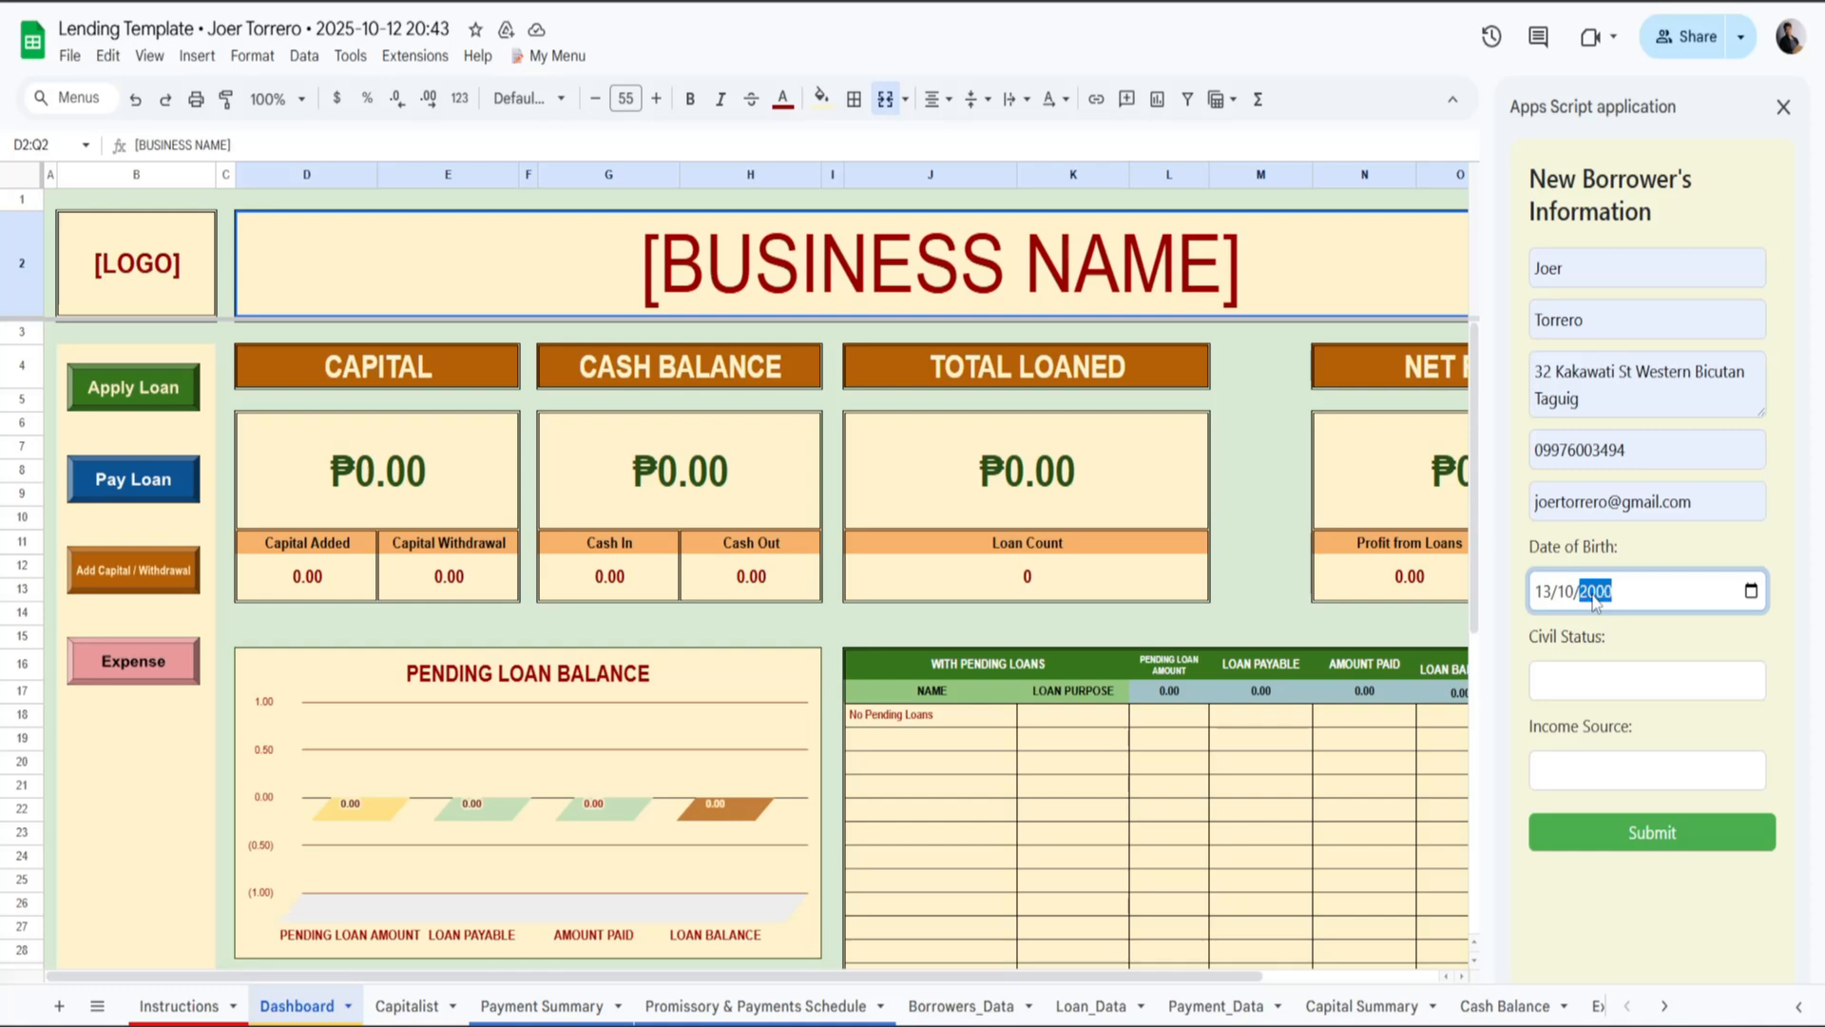
pyautogui.click(1643, 679)
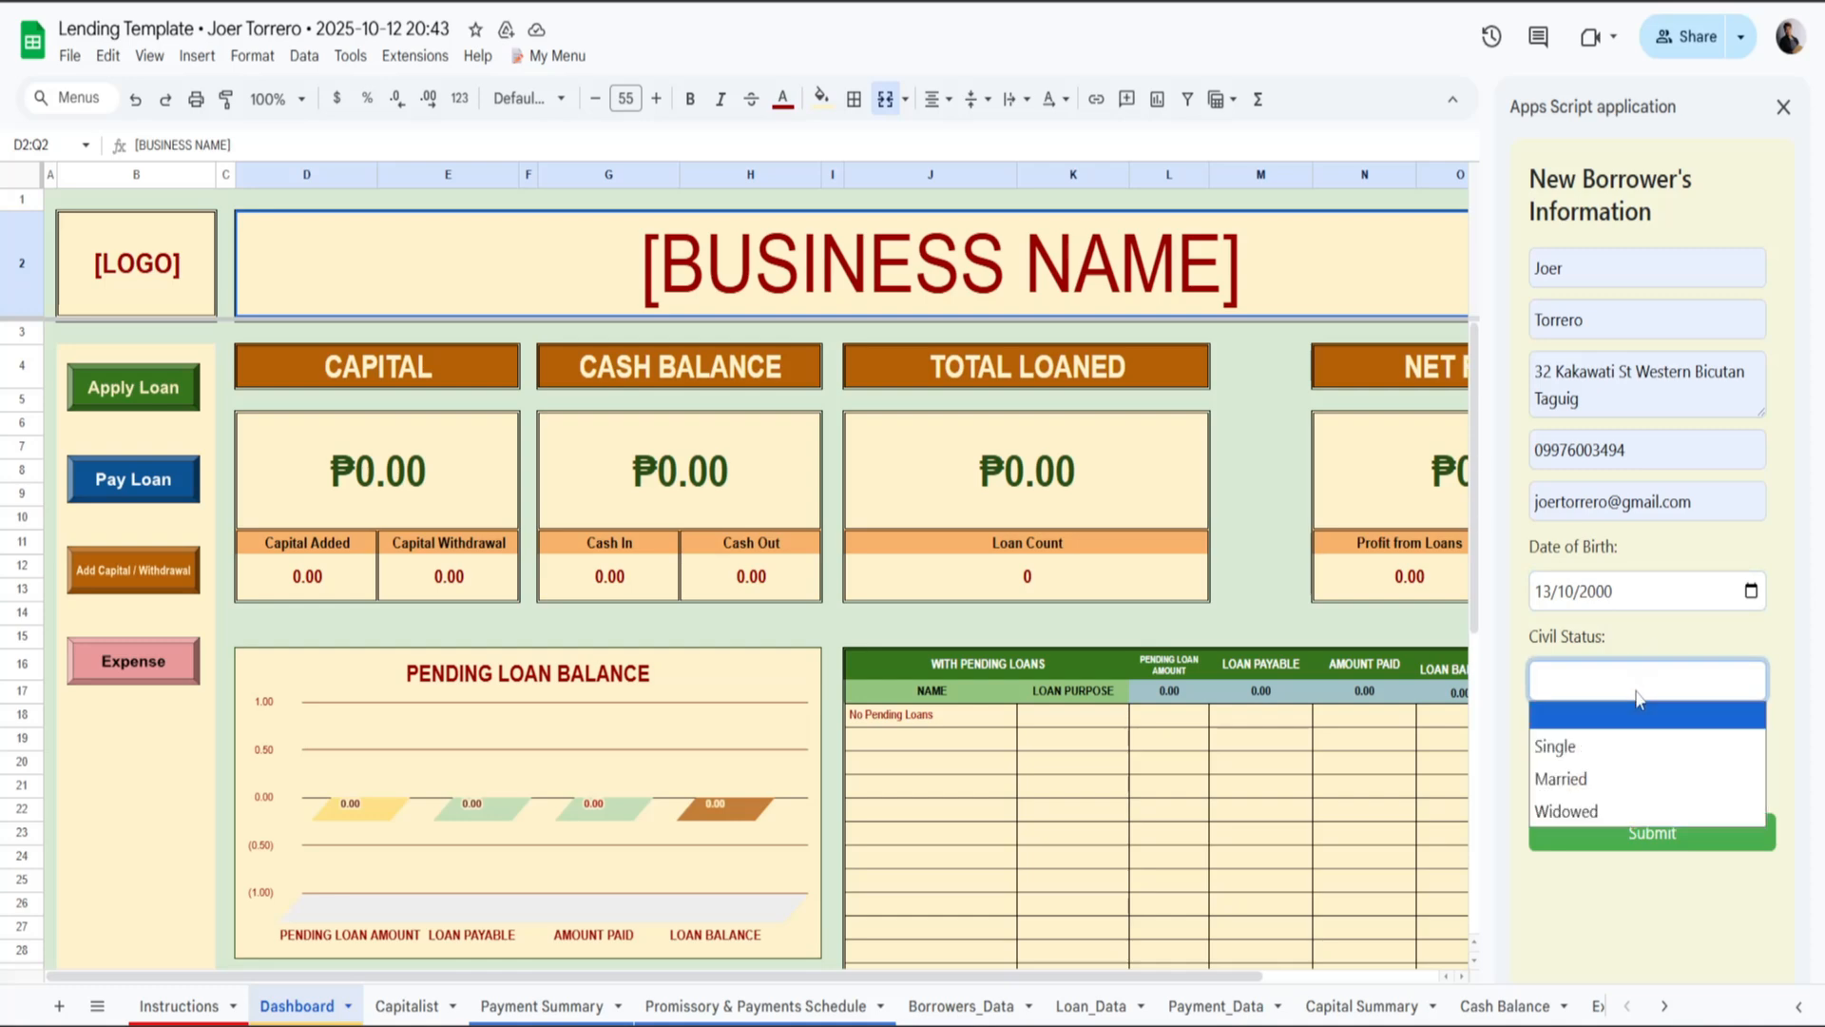
pyautogui.click(1614, 778)
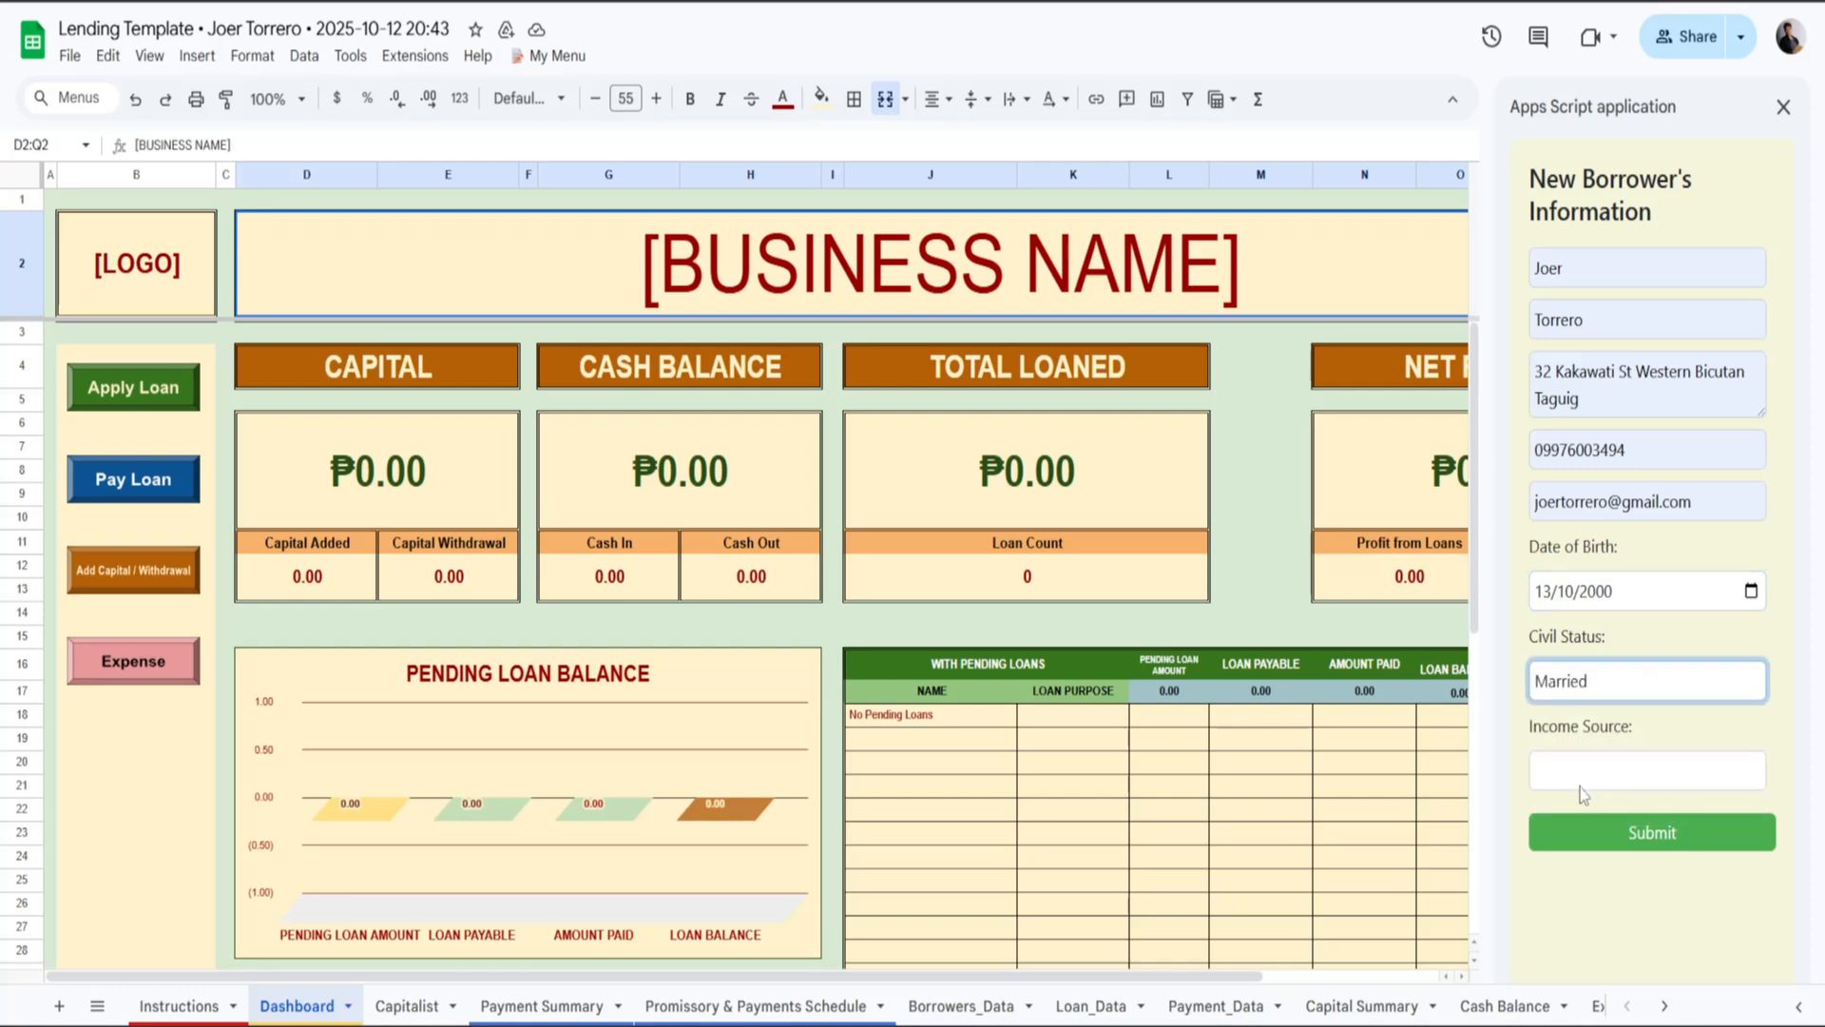
pyautogui.click(1620, 788)
pyautogui.click(1576, 831)
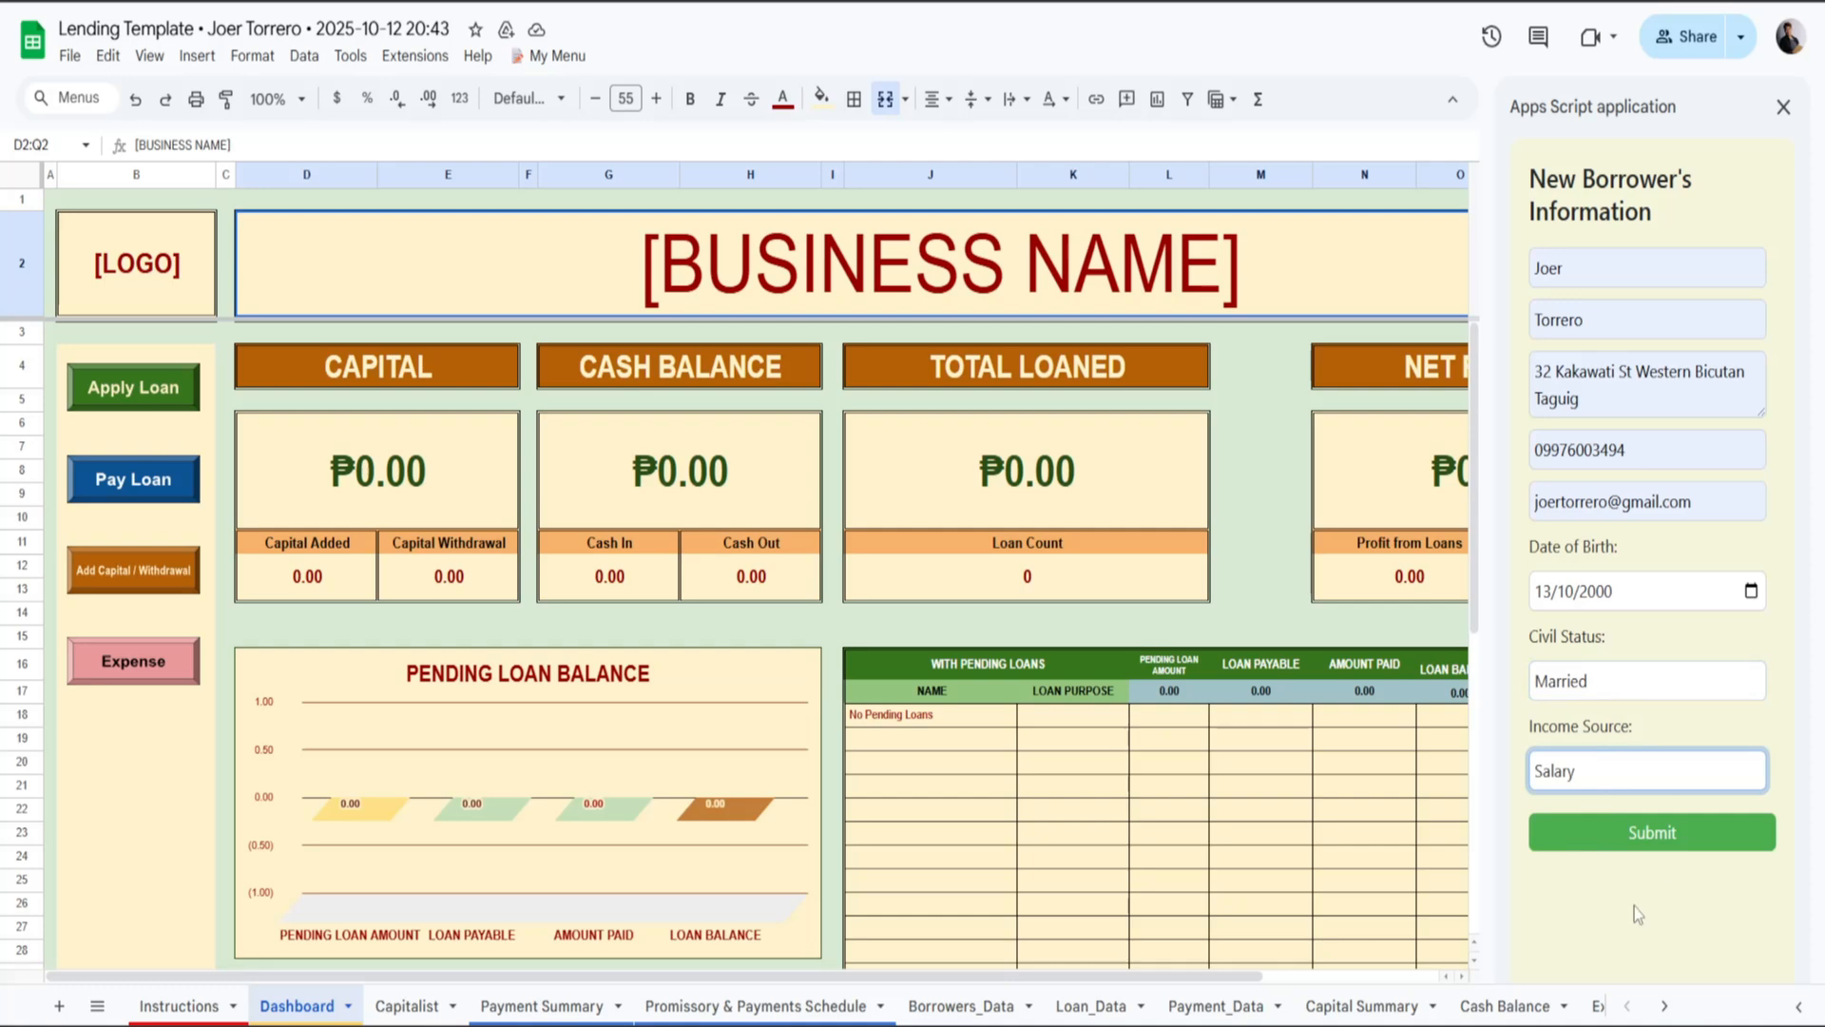
# Submit the new borrower's information and check the new record on the Borrowers_Data sheet.
pyautogui.click(1636, 846)
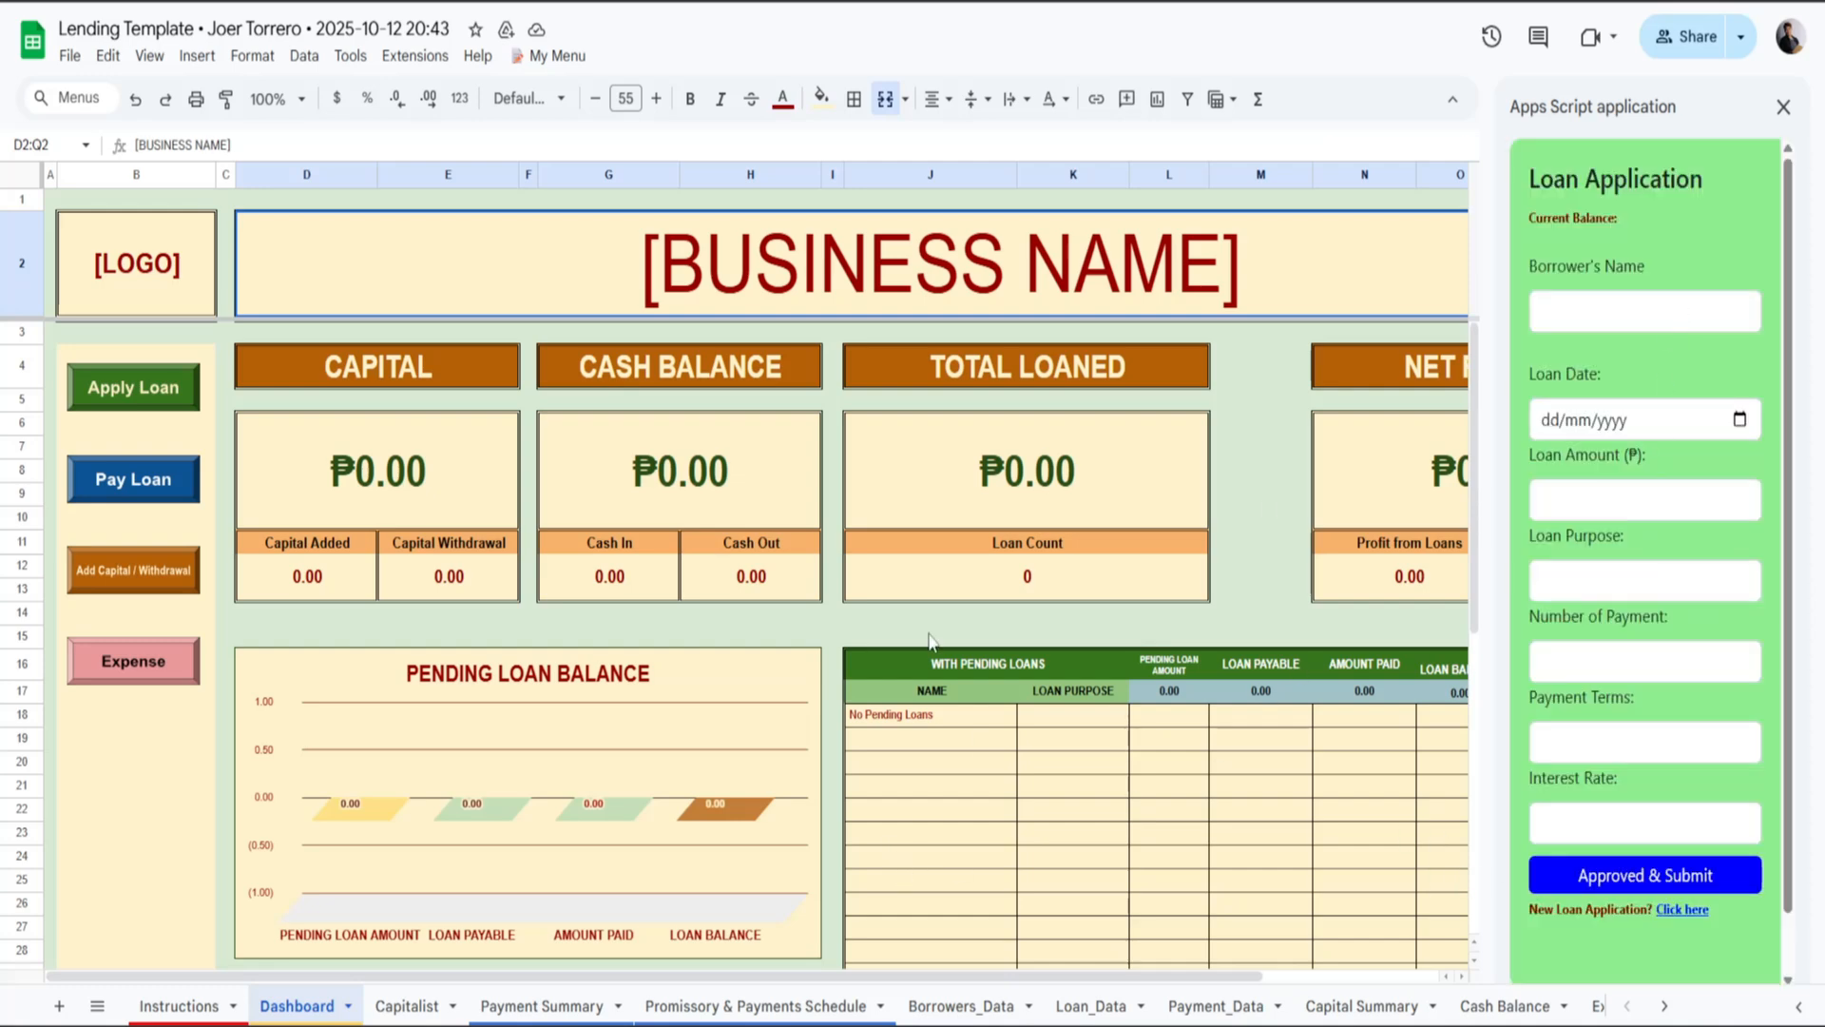
pyautogui.click(937, 1015)
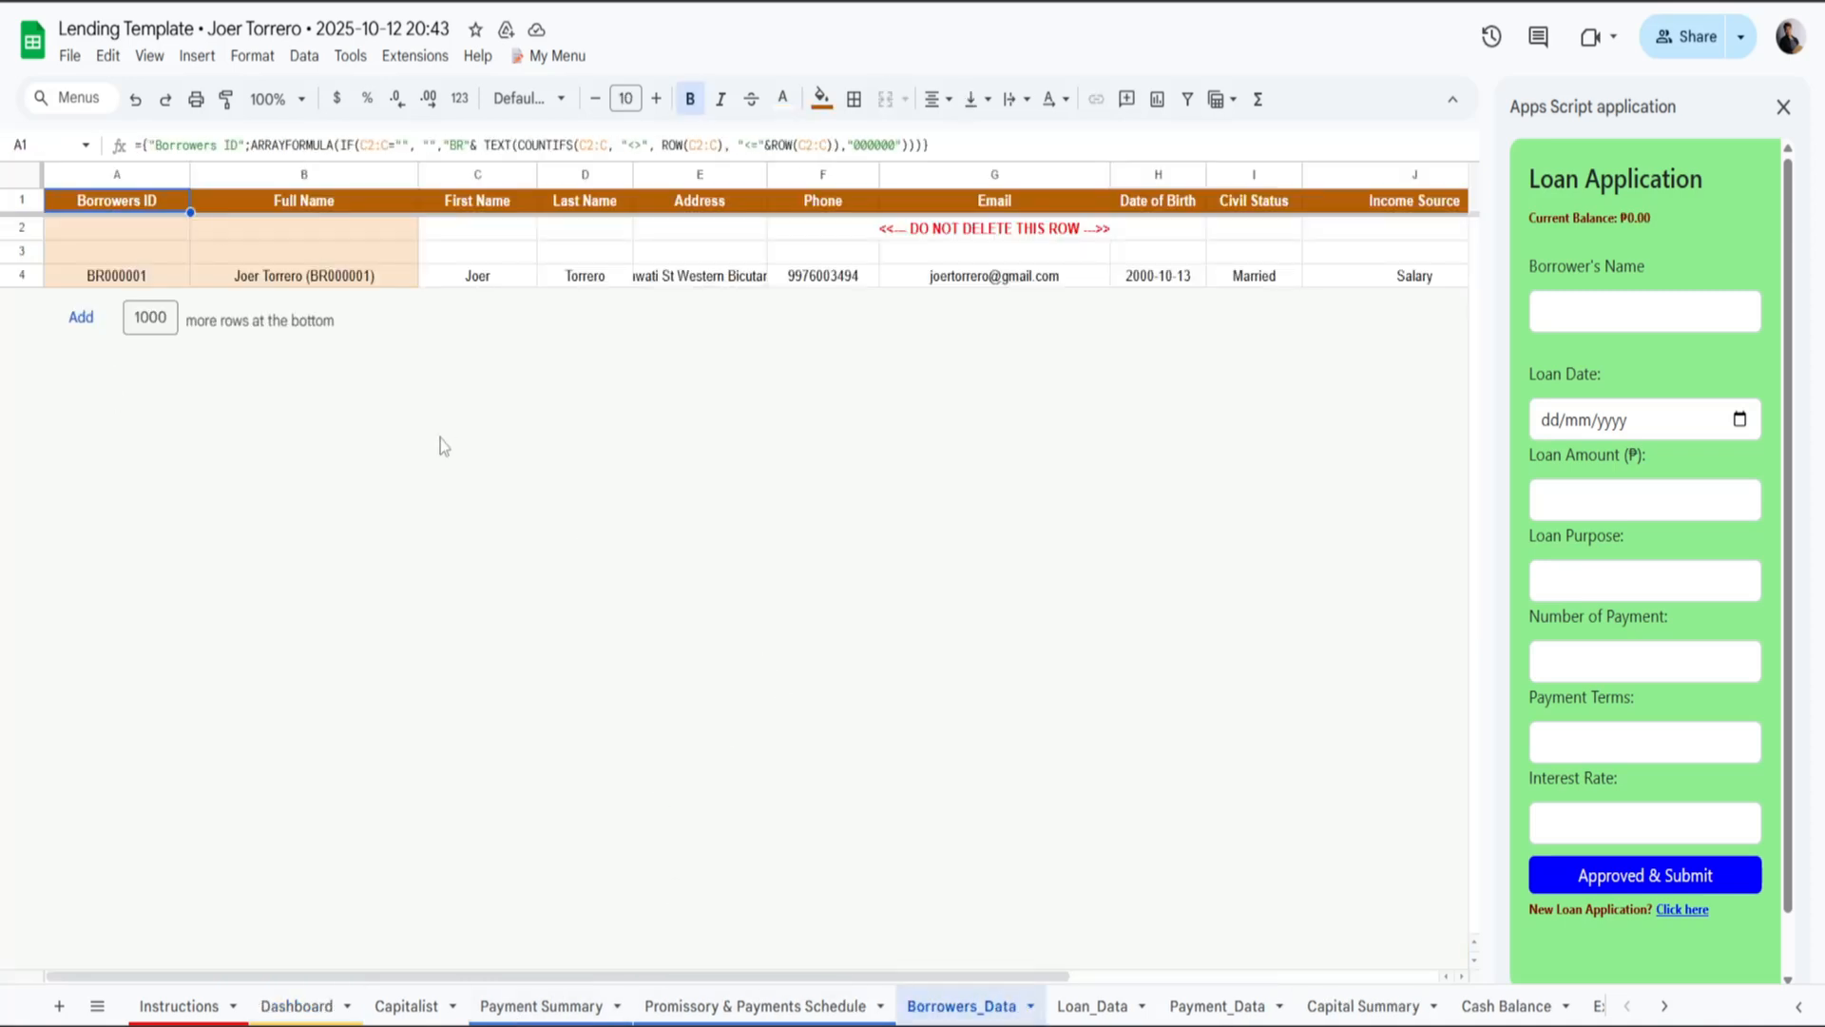
# Open the Capital Form from the Dashboard, and set the date to 12/10/2025 and the amount to 100000.
pyautogui.click(297, 1005)
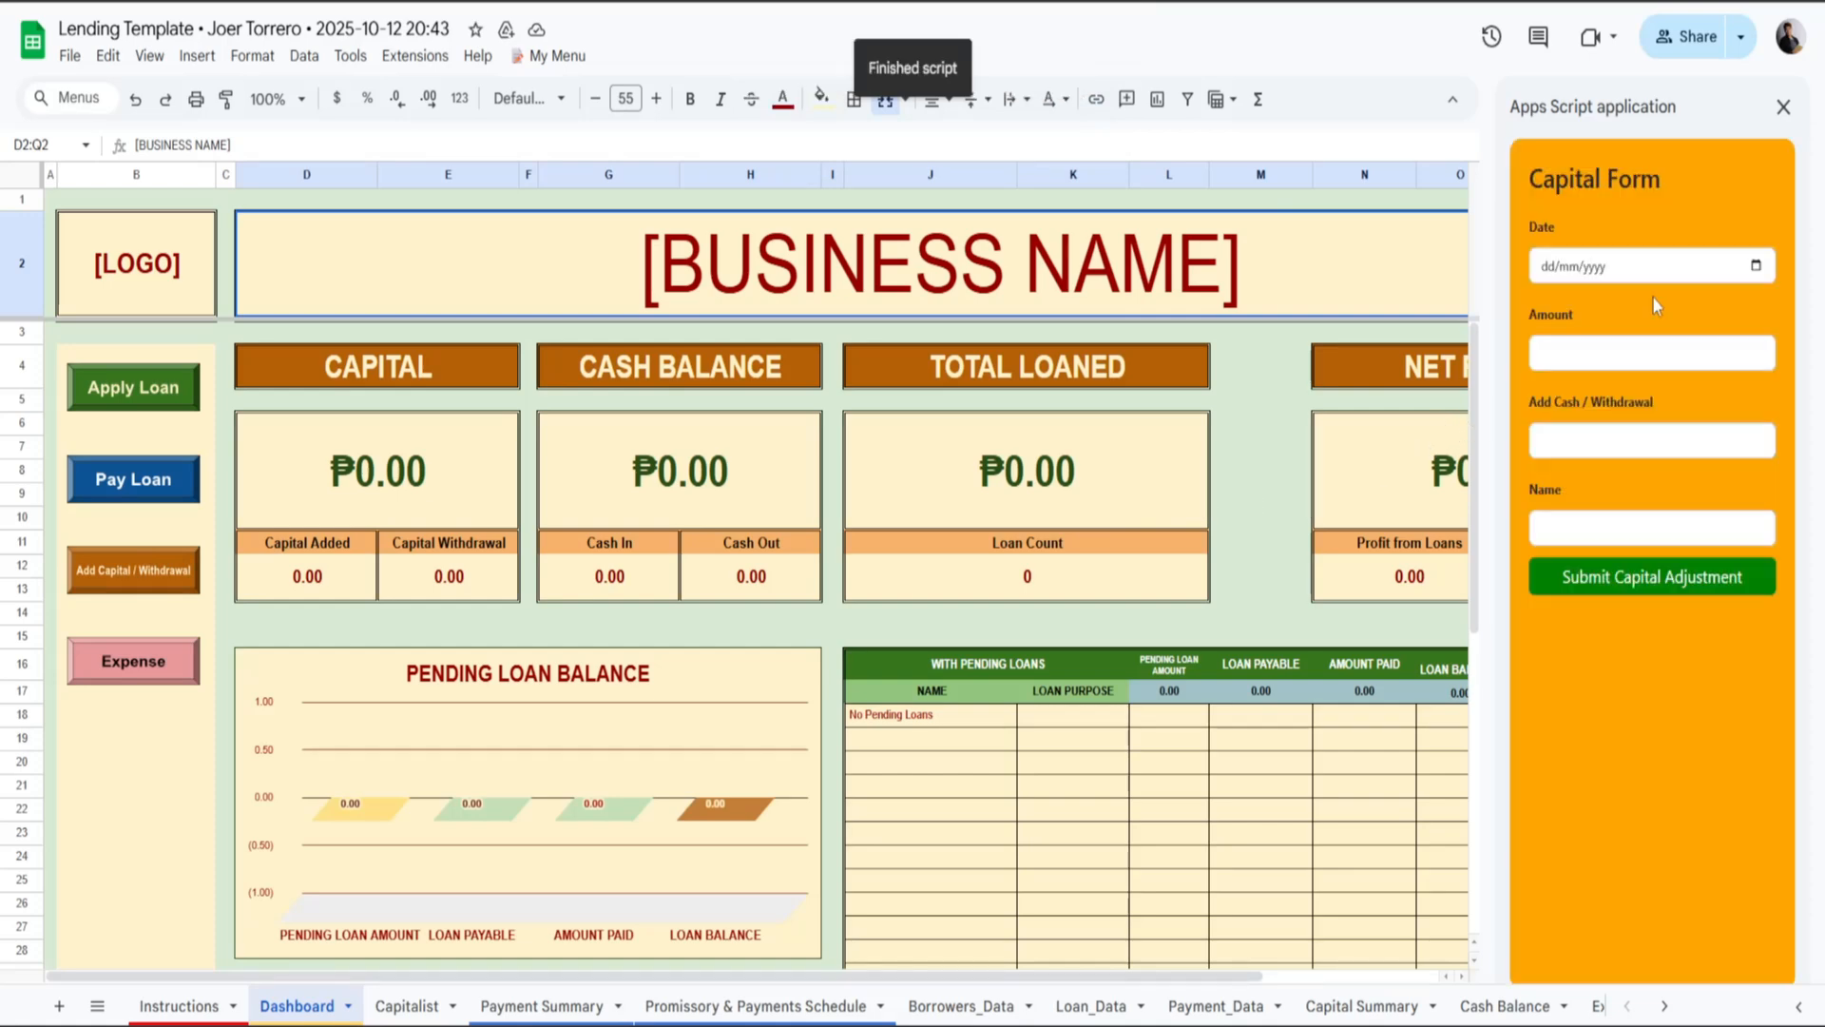
pyautogui.click(1756, 267)
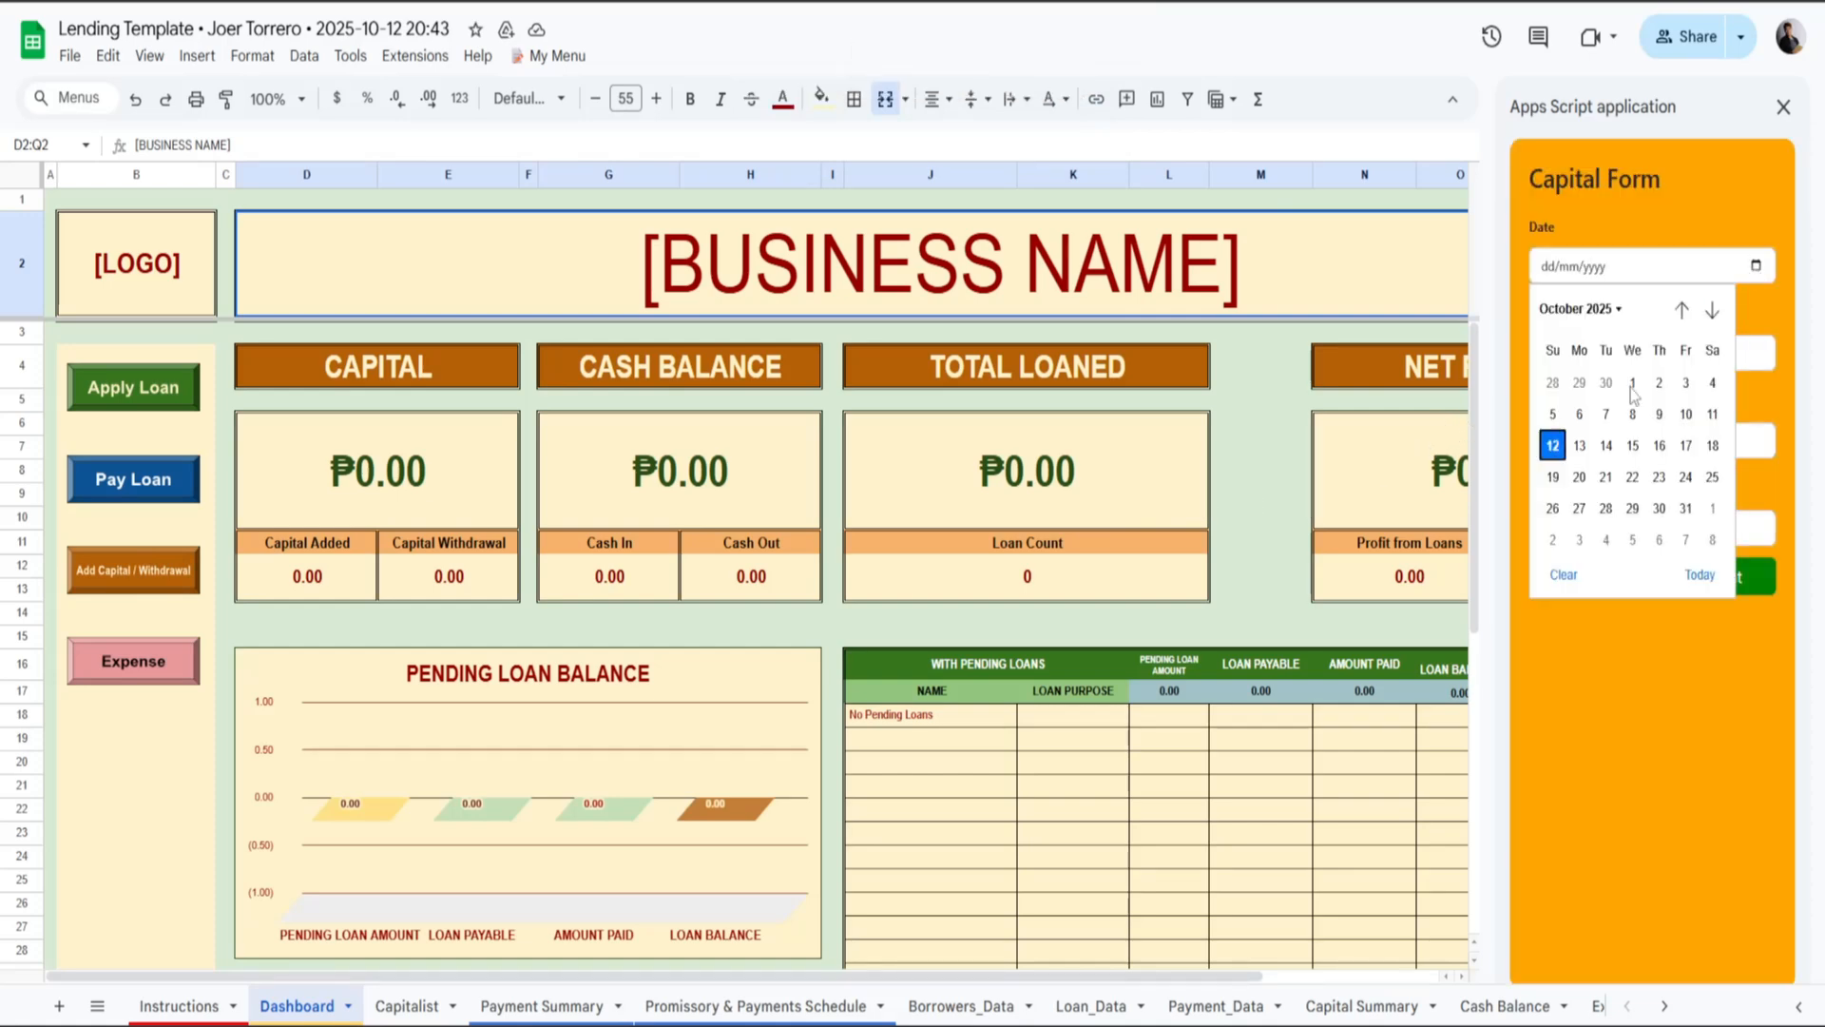
pyautogui.click(1552, 440)
pyautogui.click(1634, 355)
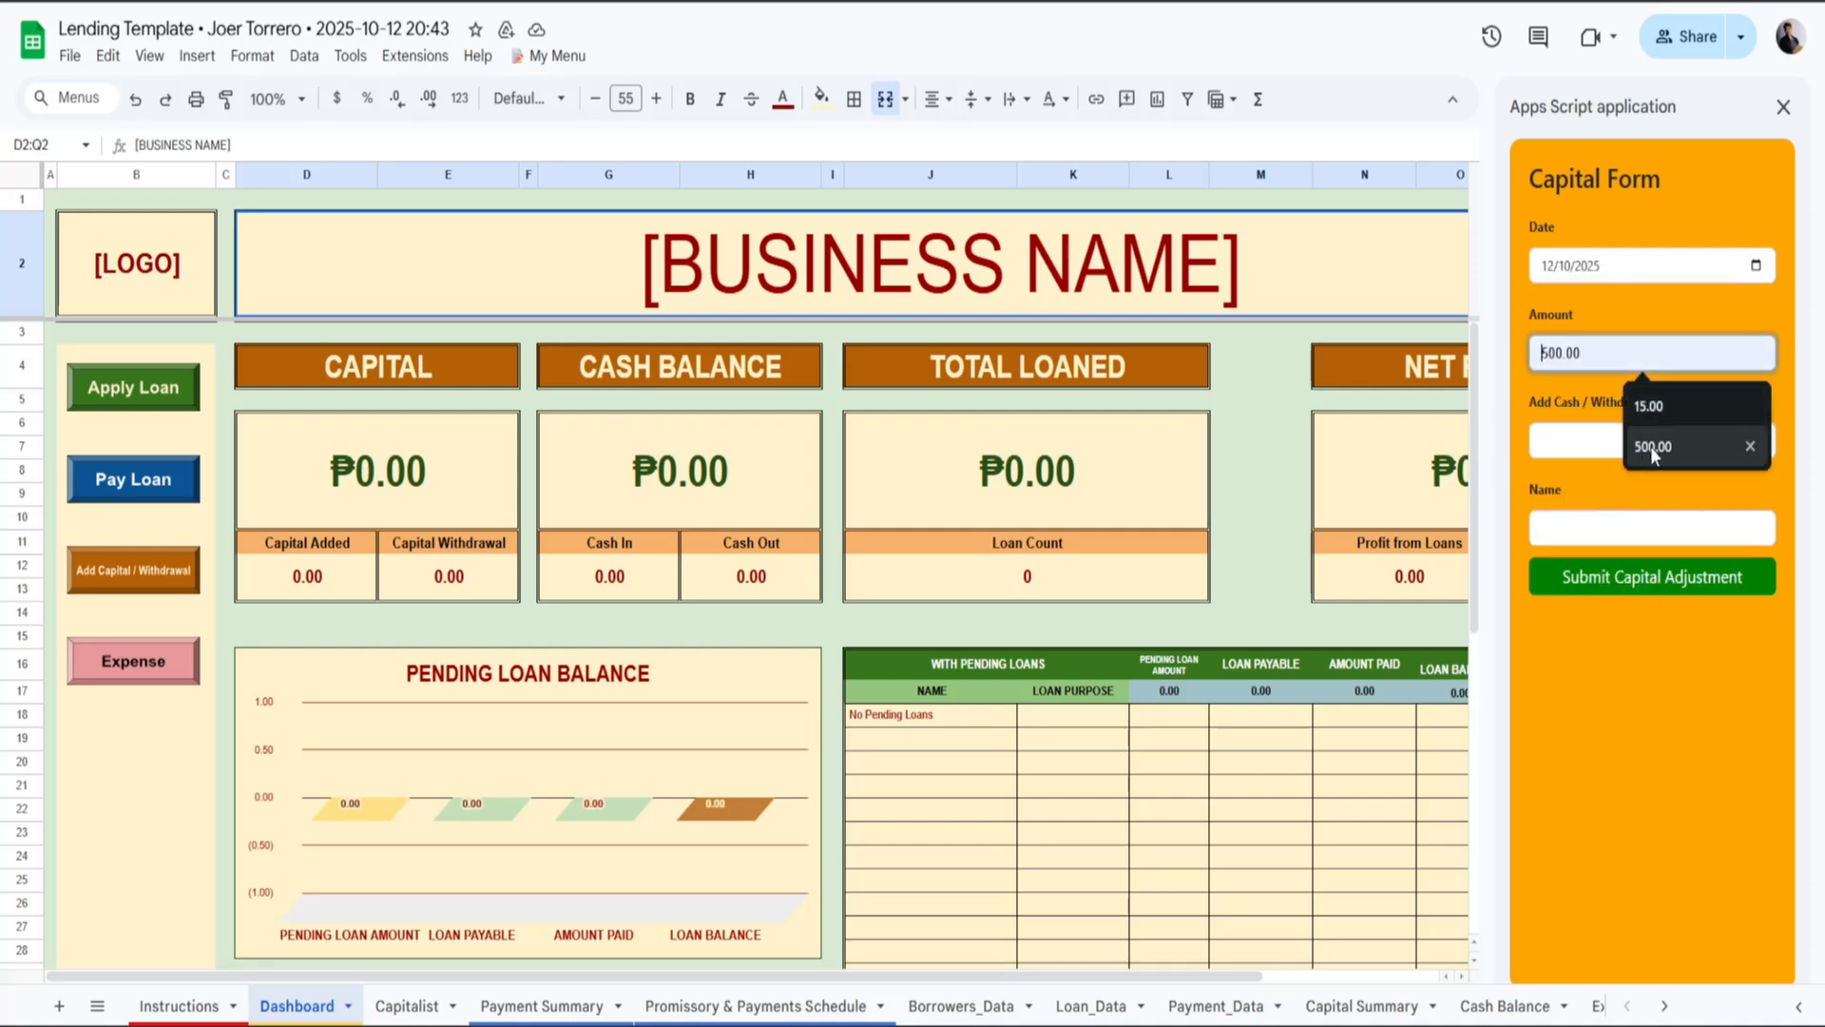
pyautogui.write('1')
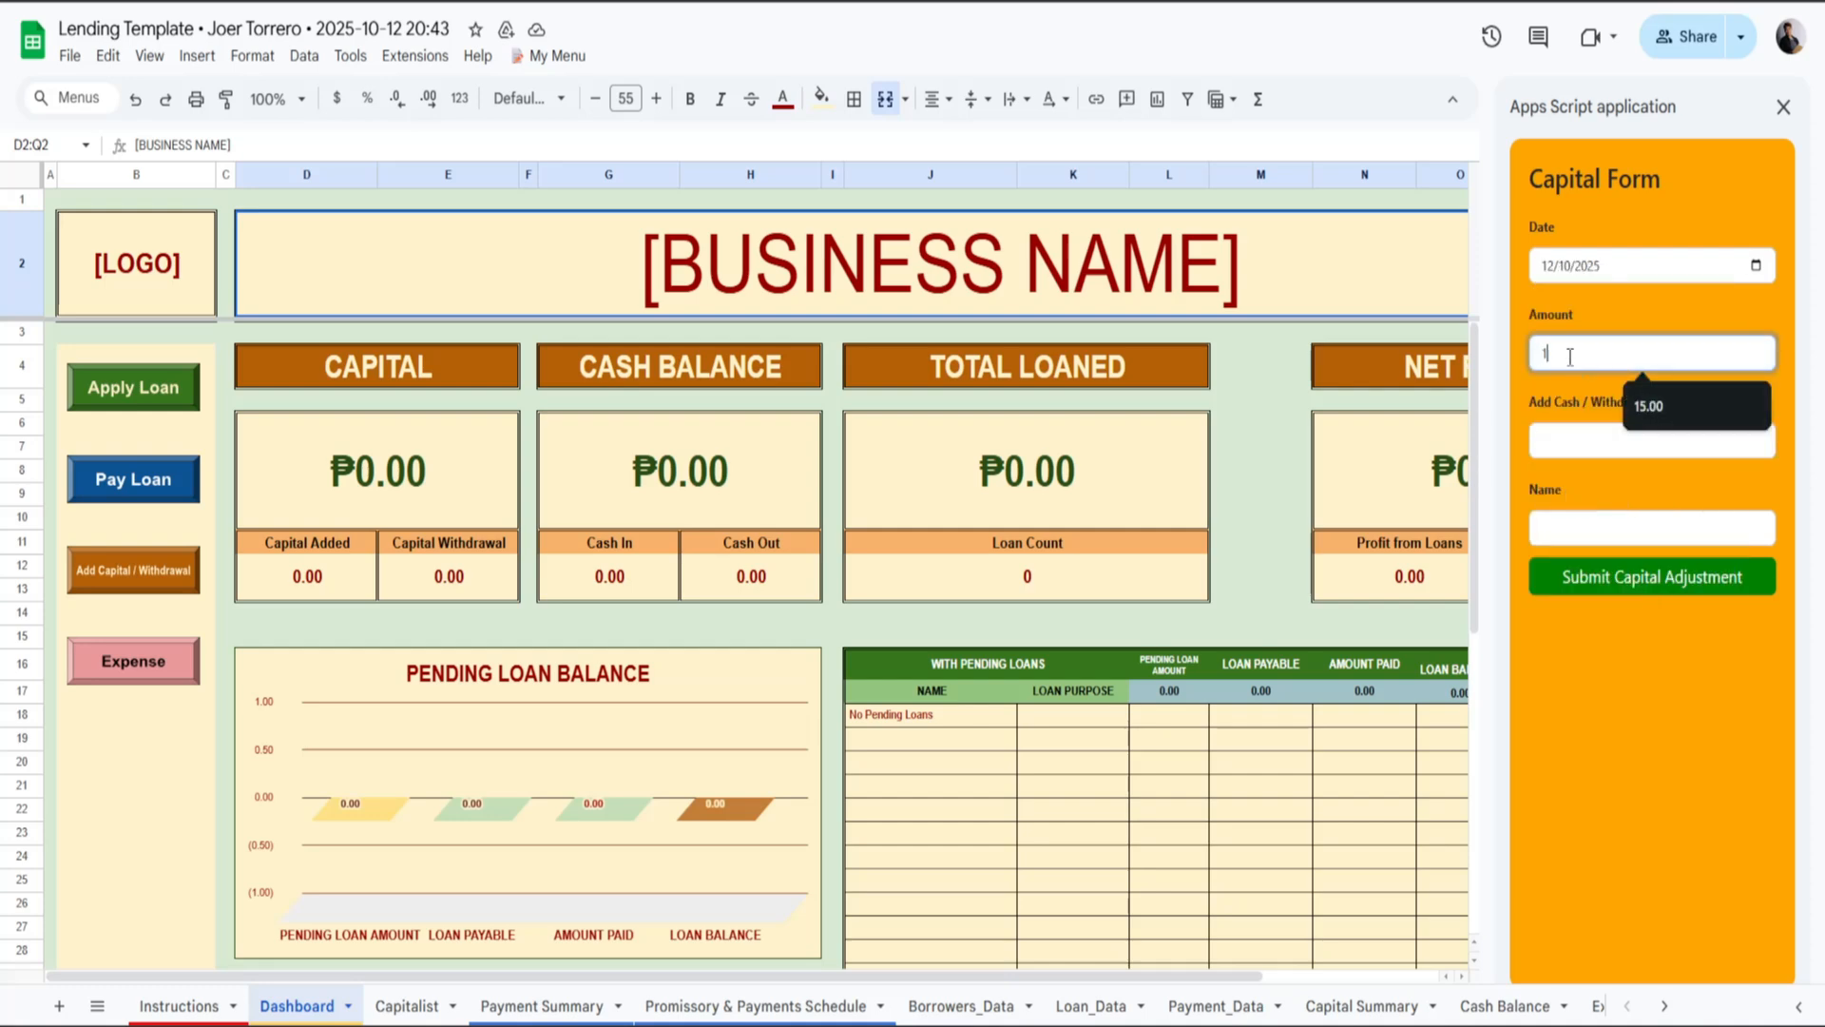
pyautogui.write('00000')
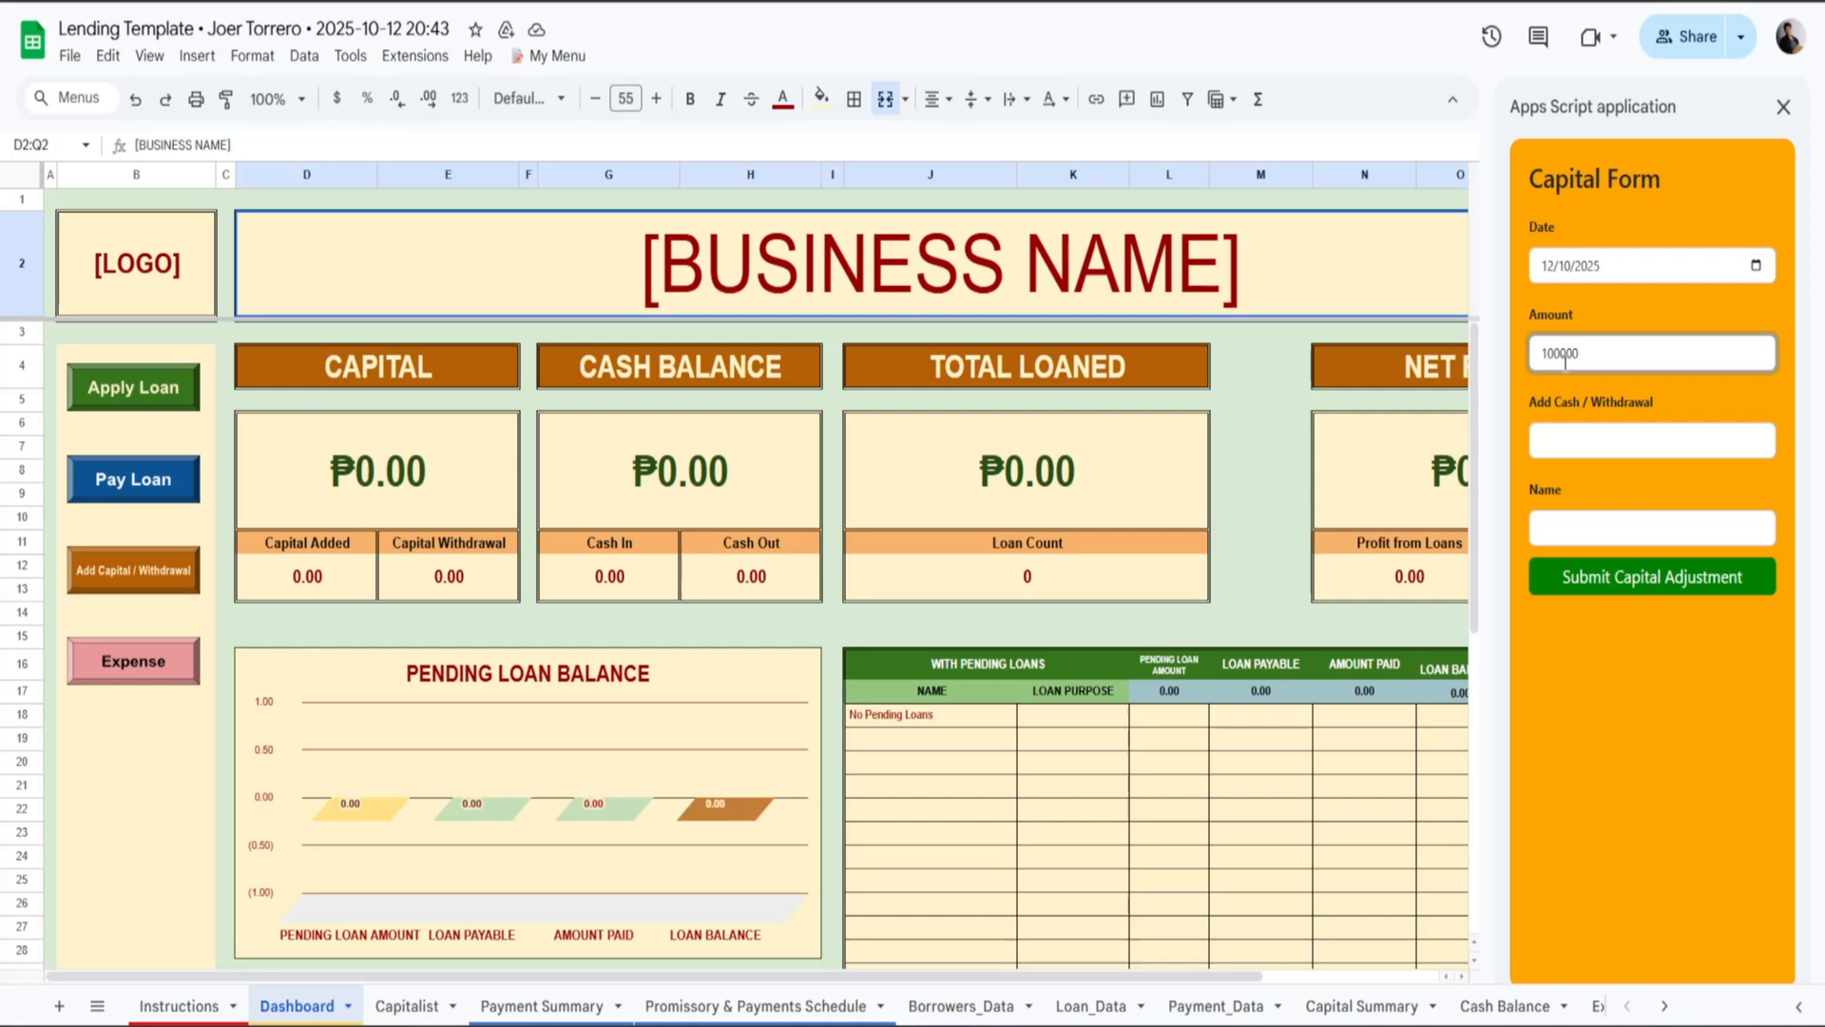
# Set the adjustment type to Add Capital, choose the capitalist's name as listed on the Capitalist sheet, and submit the capital adjustment.
pyautogui.click(1610, 442)
pyautogui.click(1593, 512)
pyautogui.click(1601, 532)
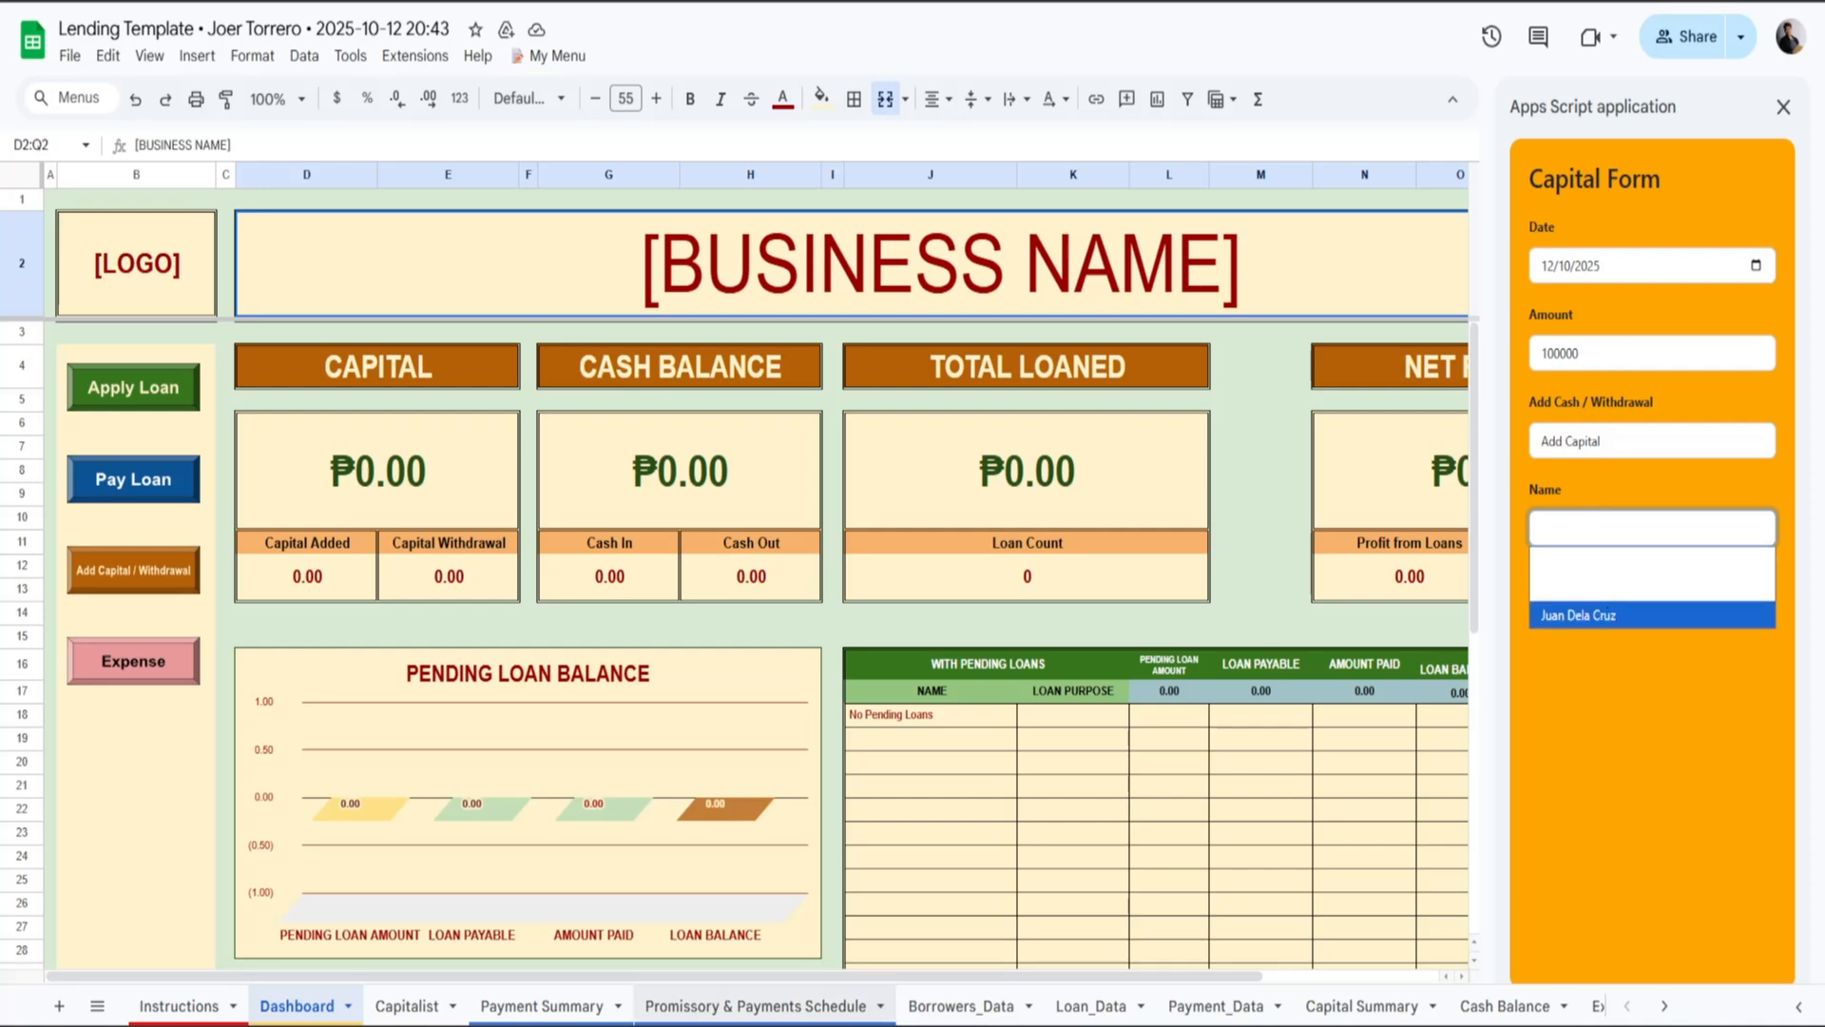
pyautogui.click(407, 1006)
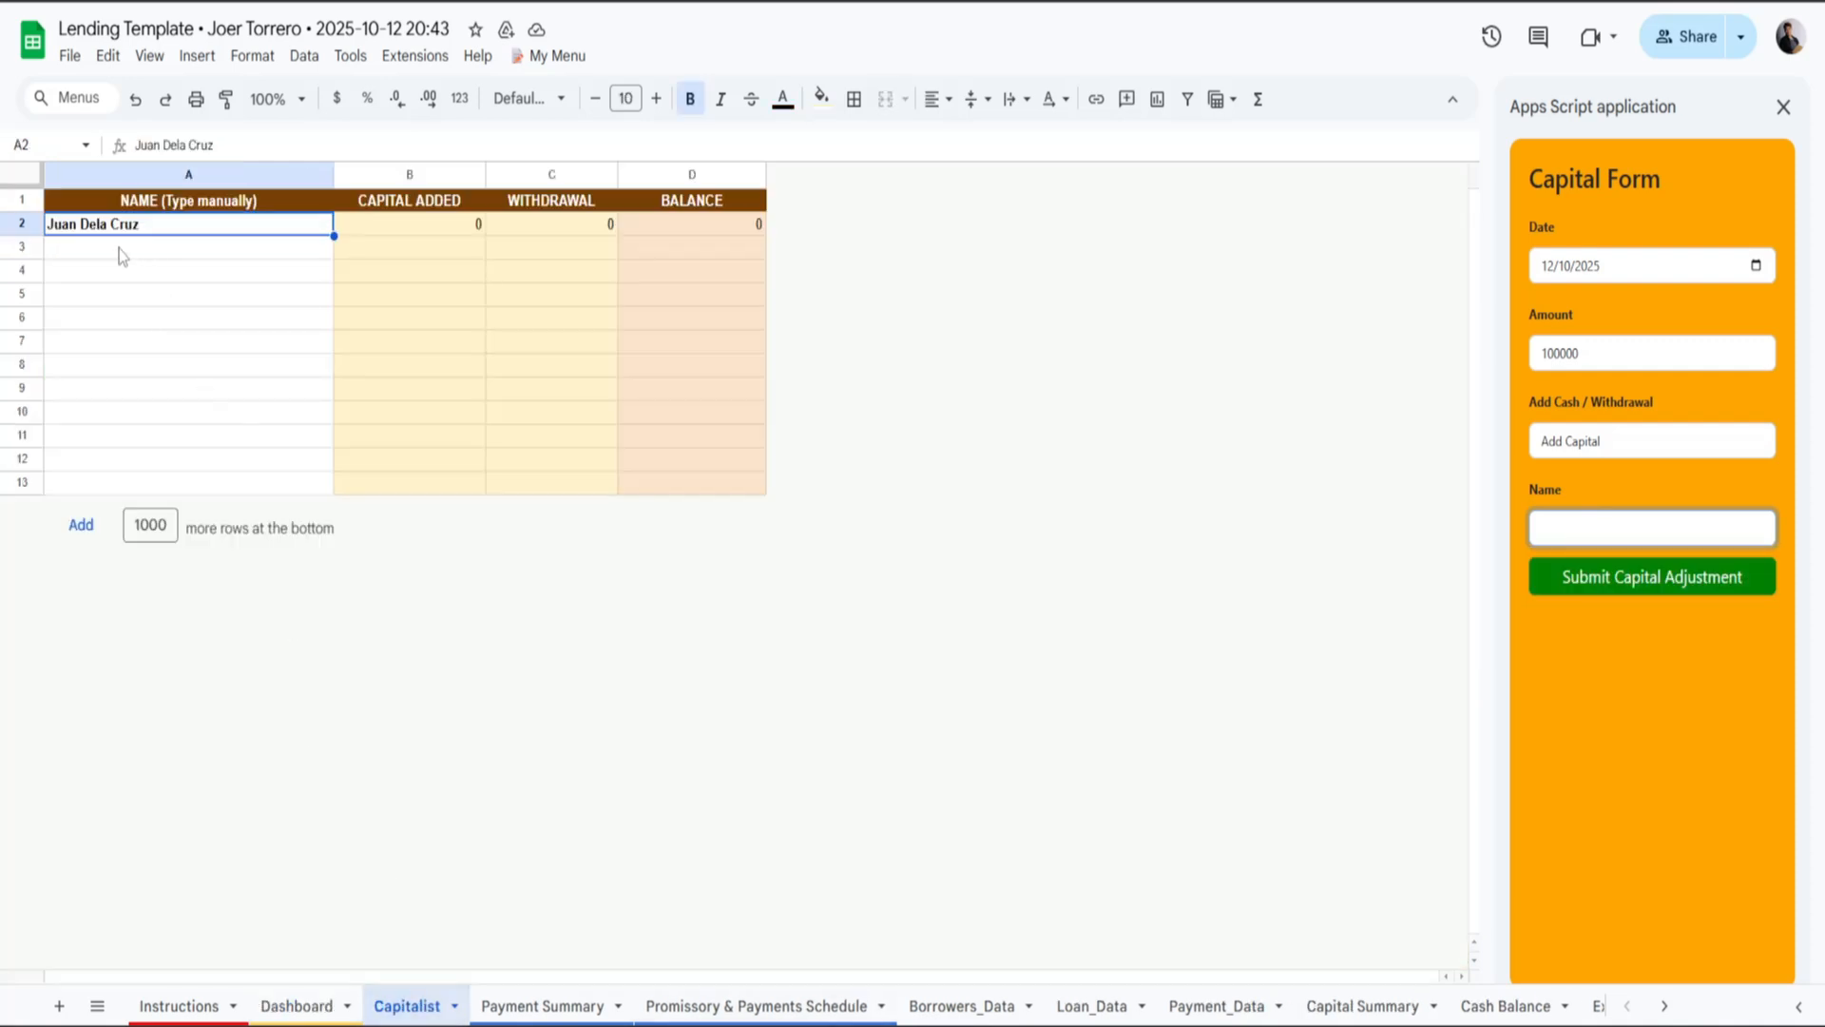
pyautogui.click(1654, 537)
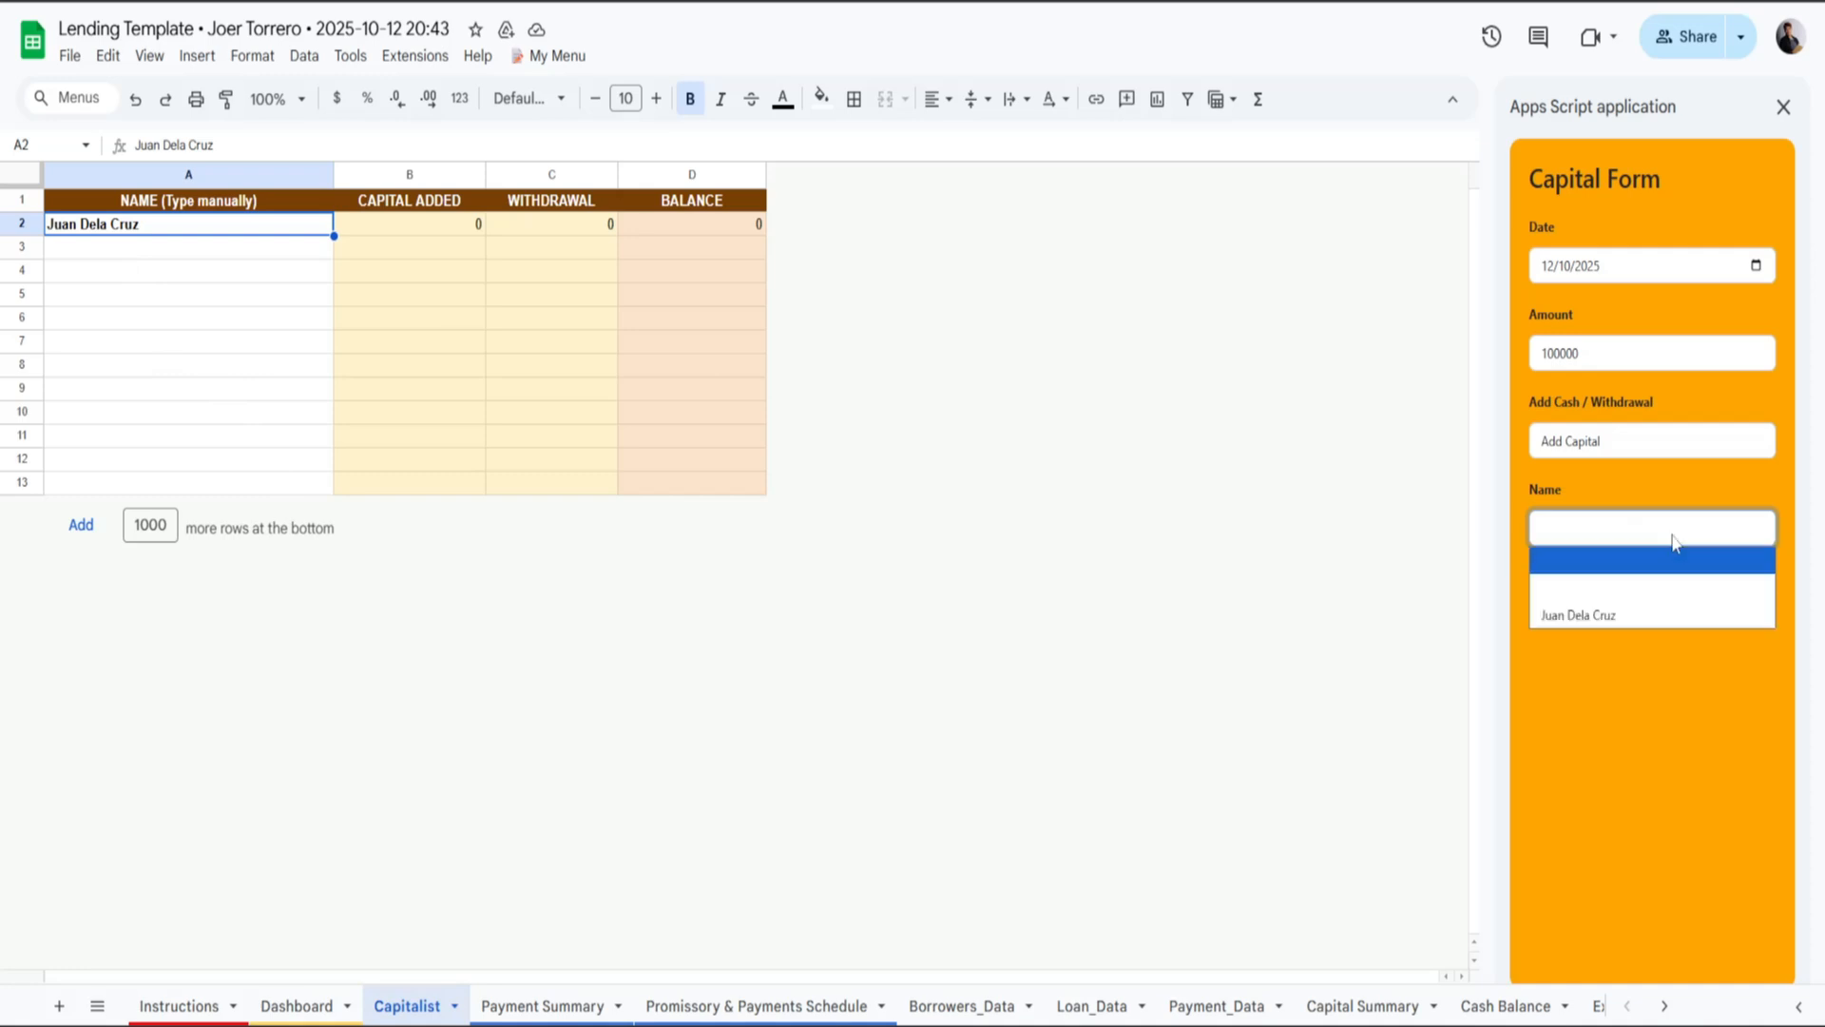
pyautogui.click(1615, 618)
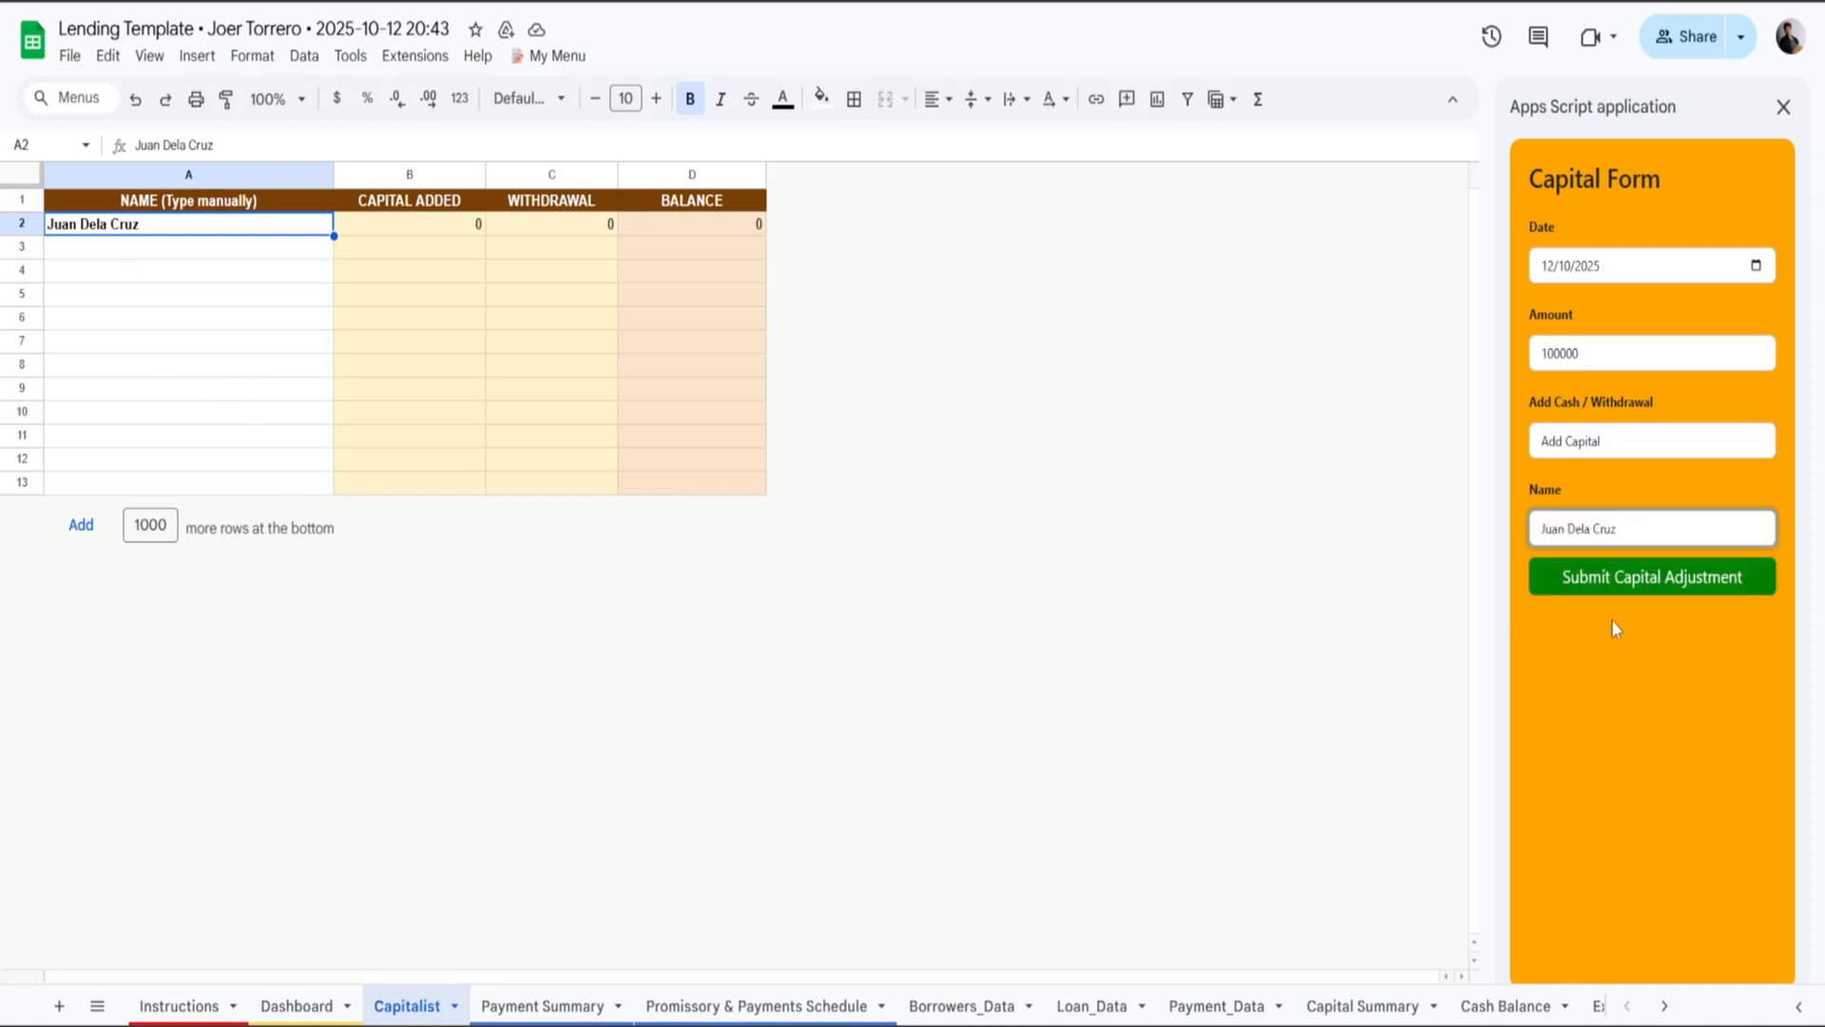
pyautogui.click(1621, 587)
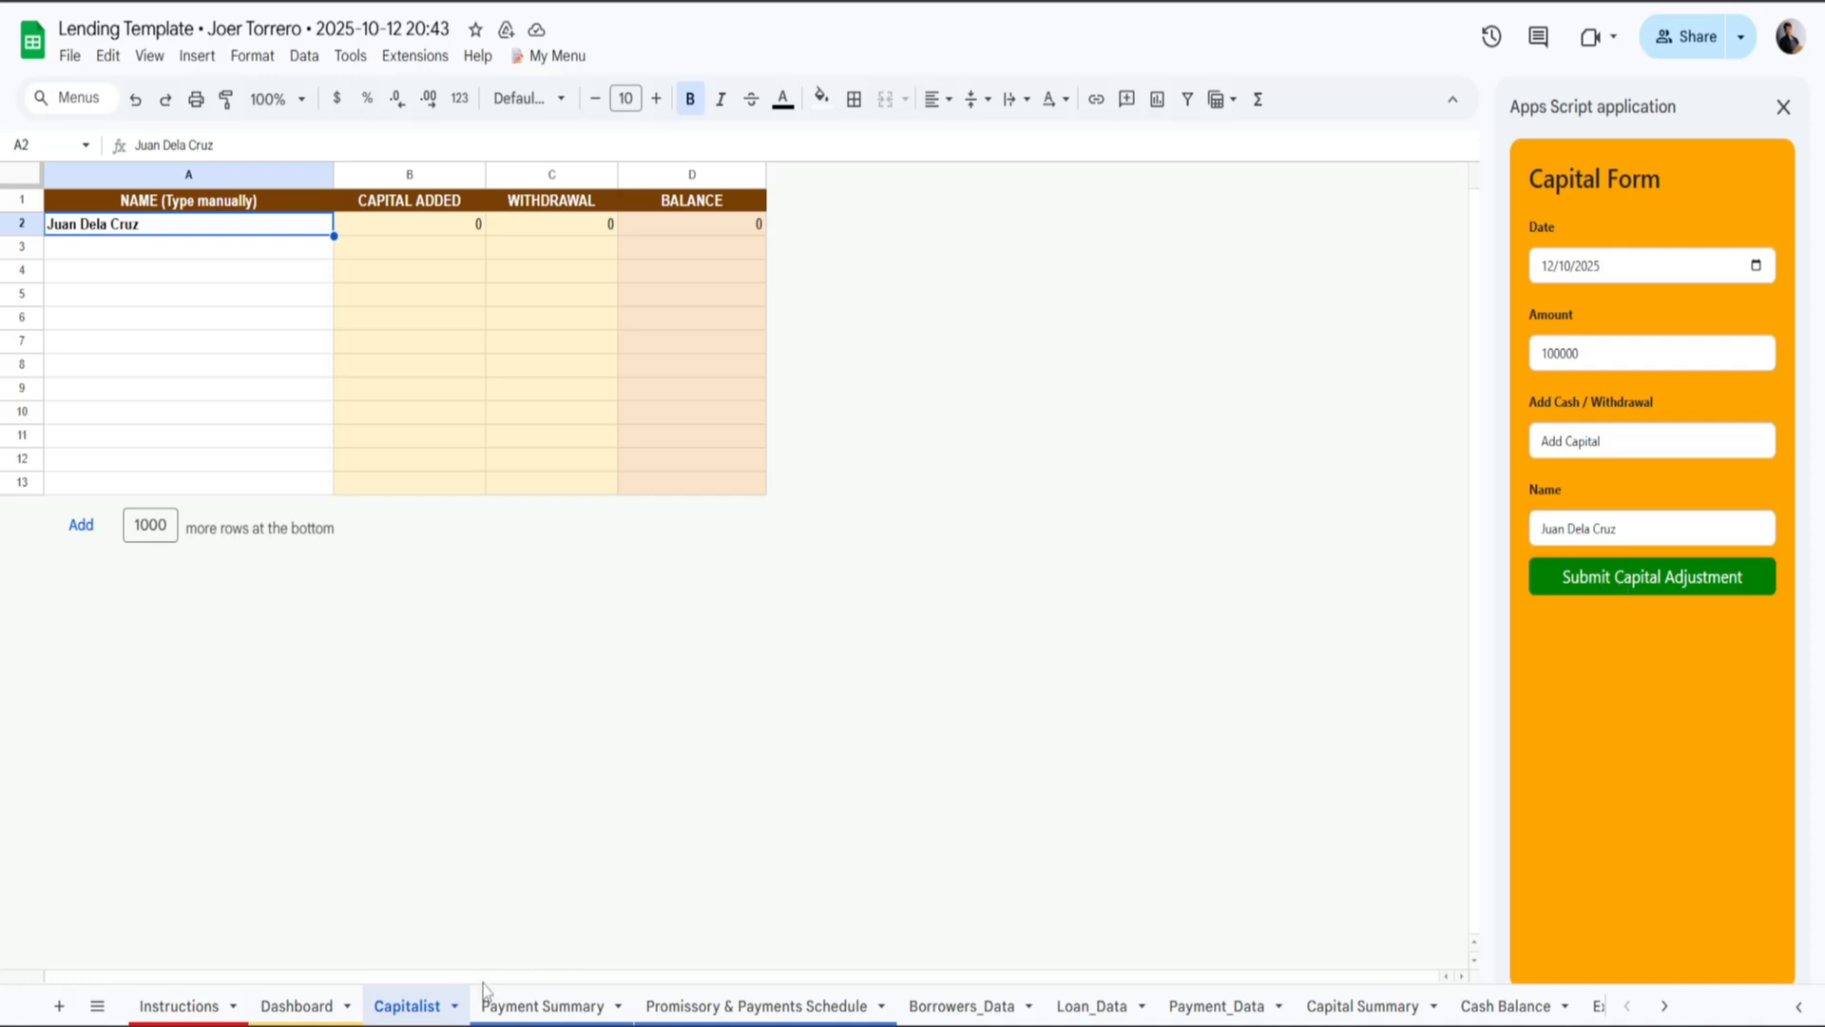
# Check the date, amount, type, name and capital in of the new entry on the Capital Summary sheet.
pyautogui.click(1379, 1015)
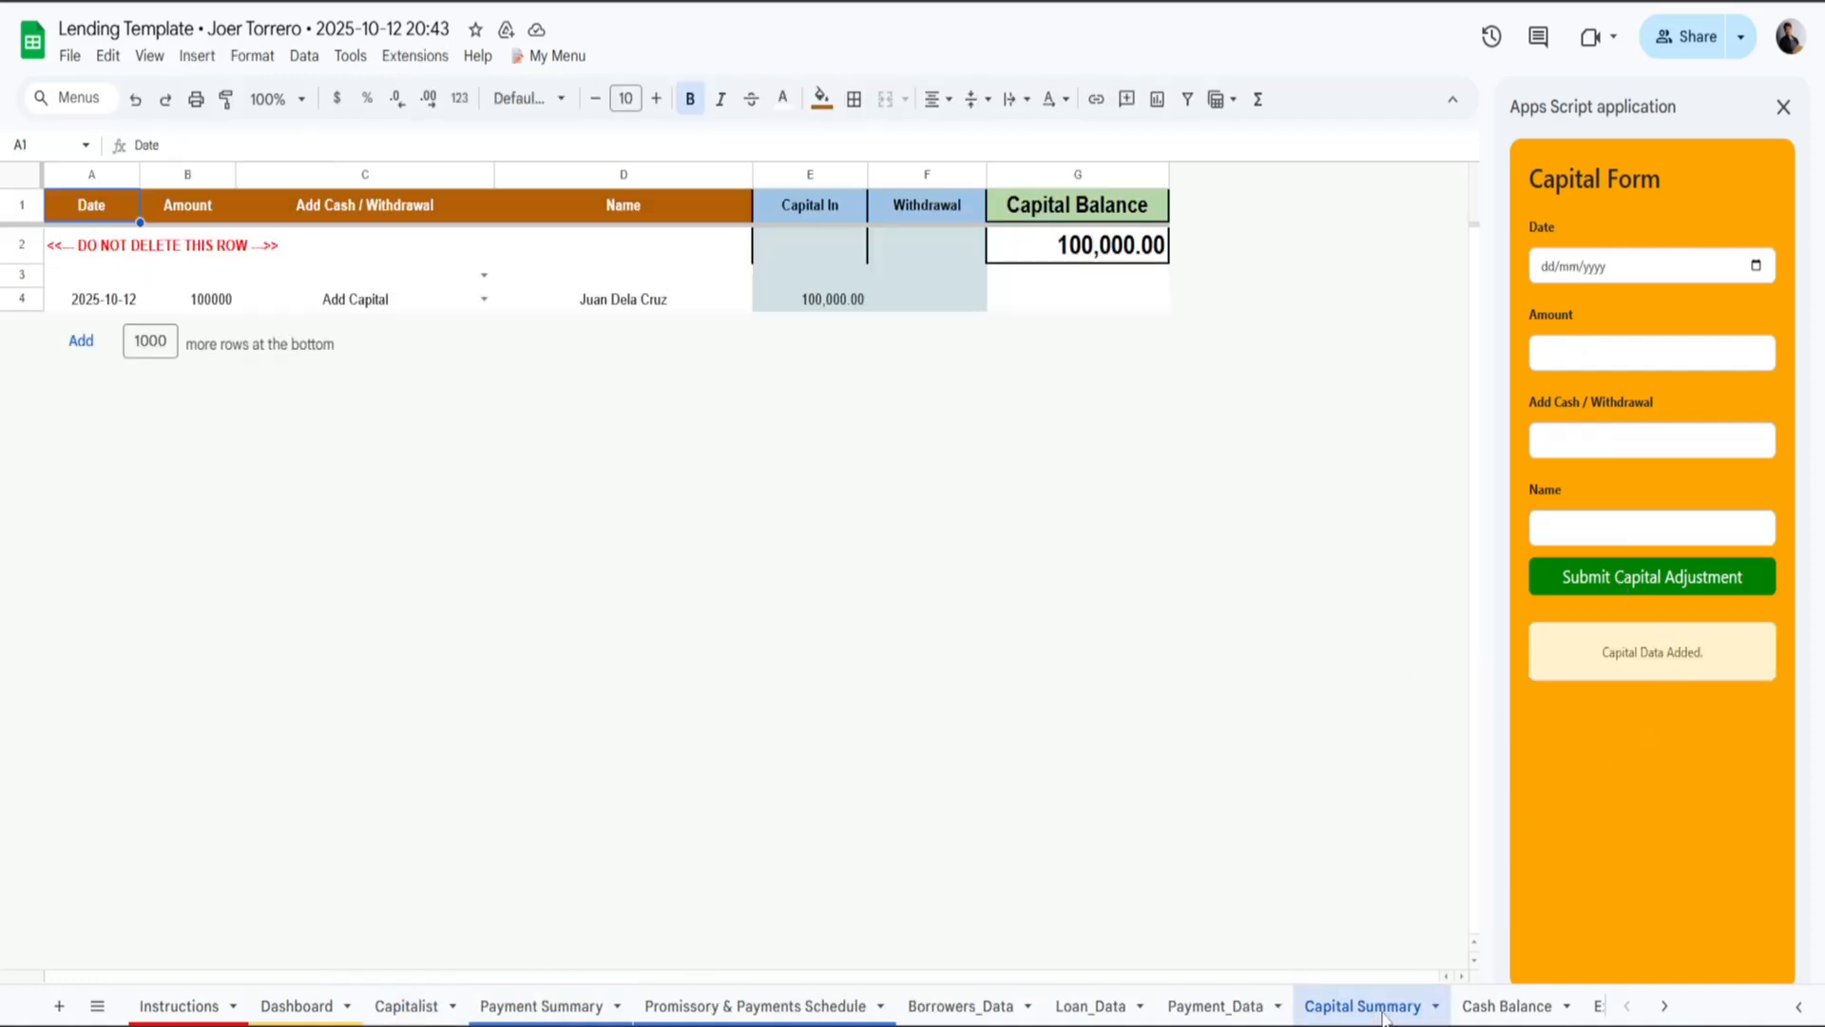
pyautogui.click(77, 302)
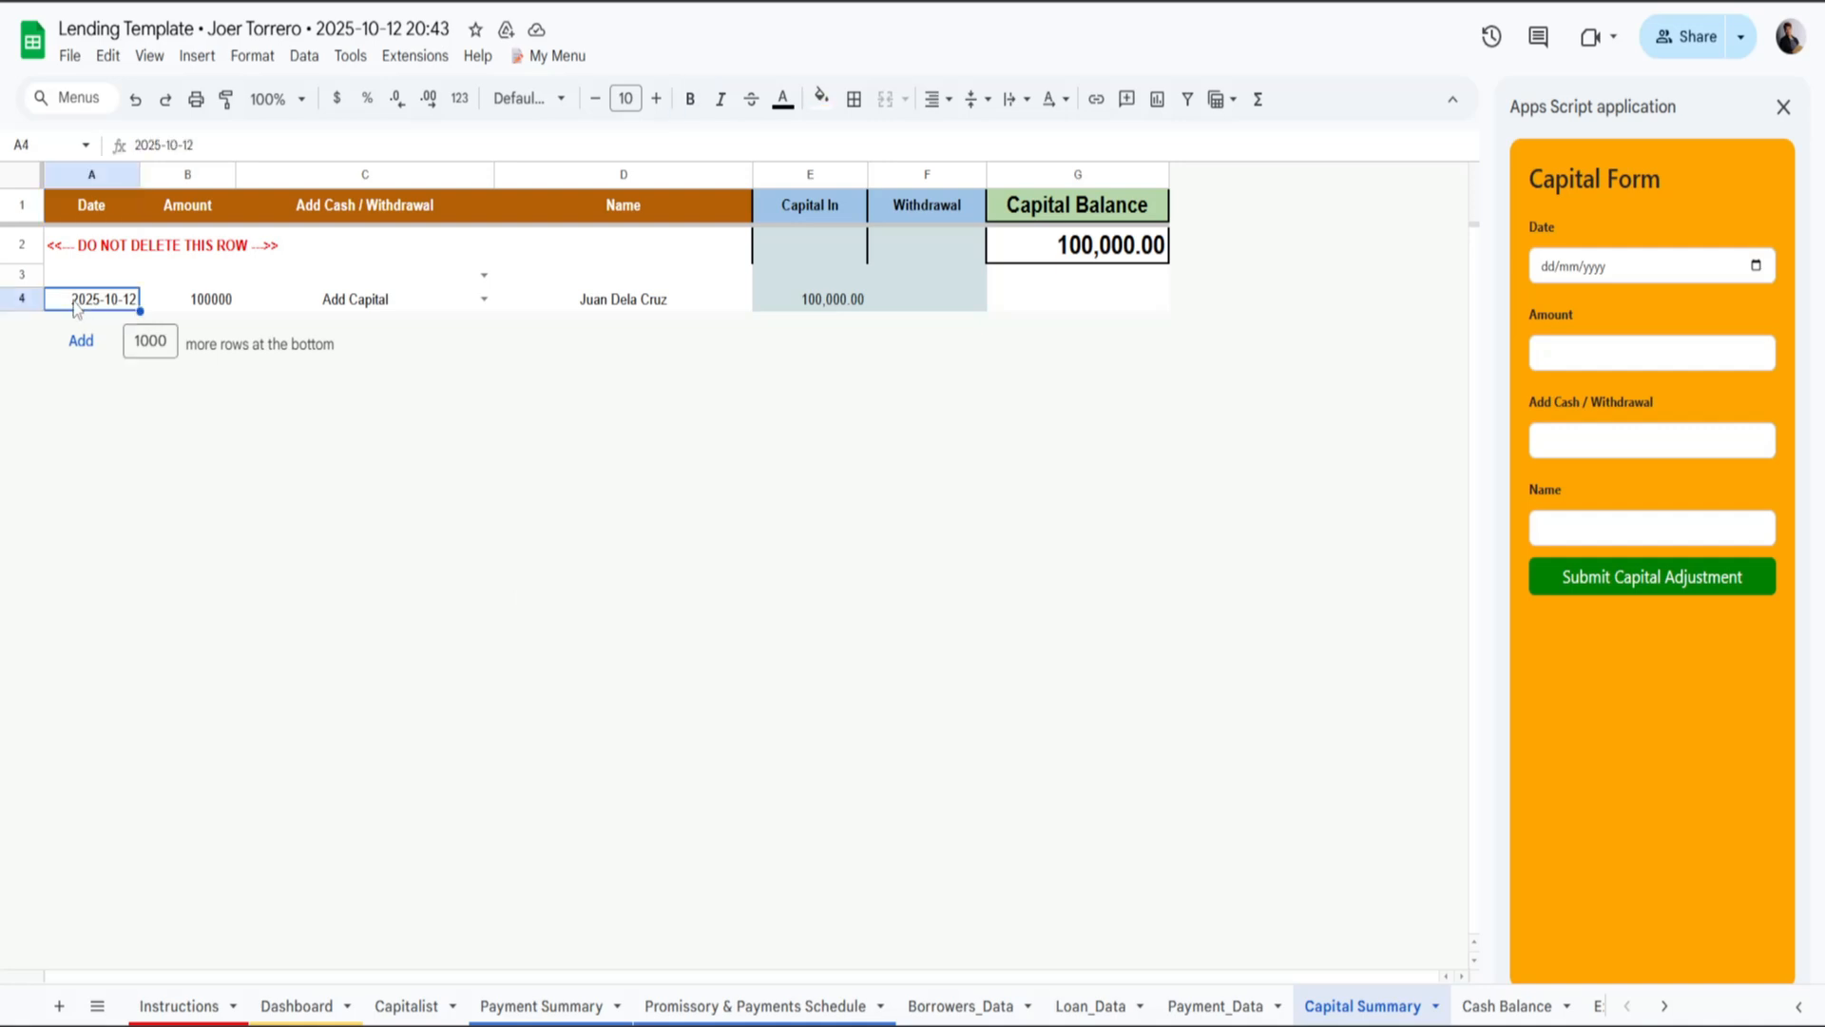
pyautogui.click(185, 303)
pyautogui.click(342, 302)
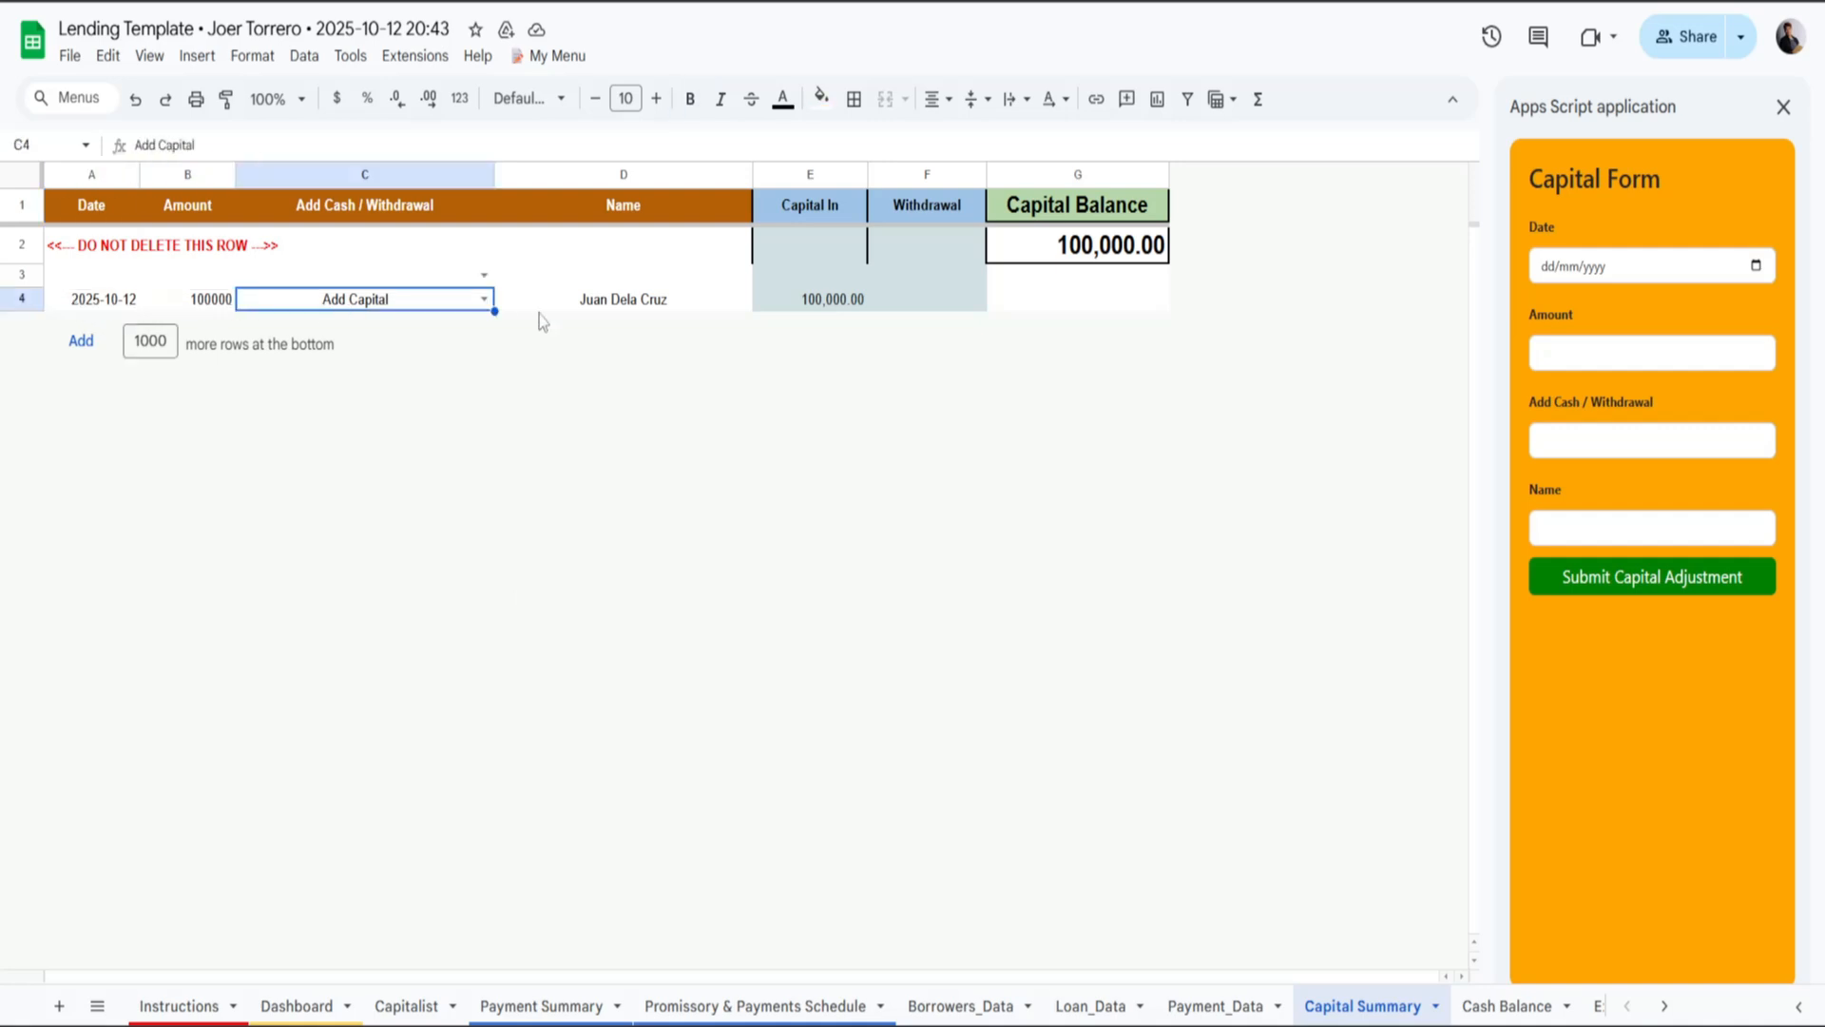
pyautogui.click(606, 302)
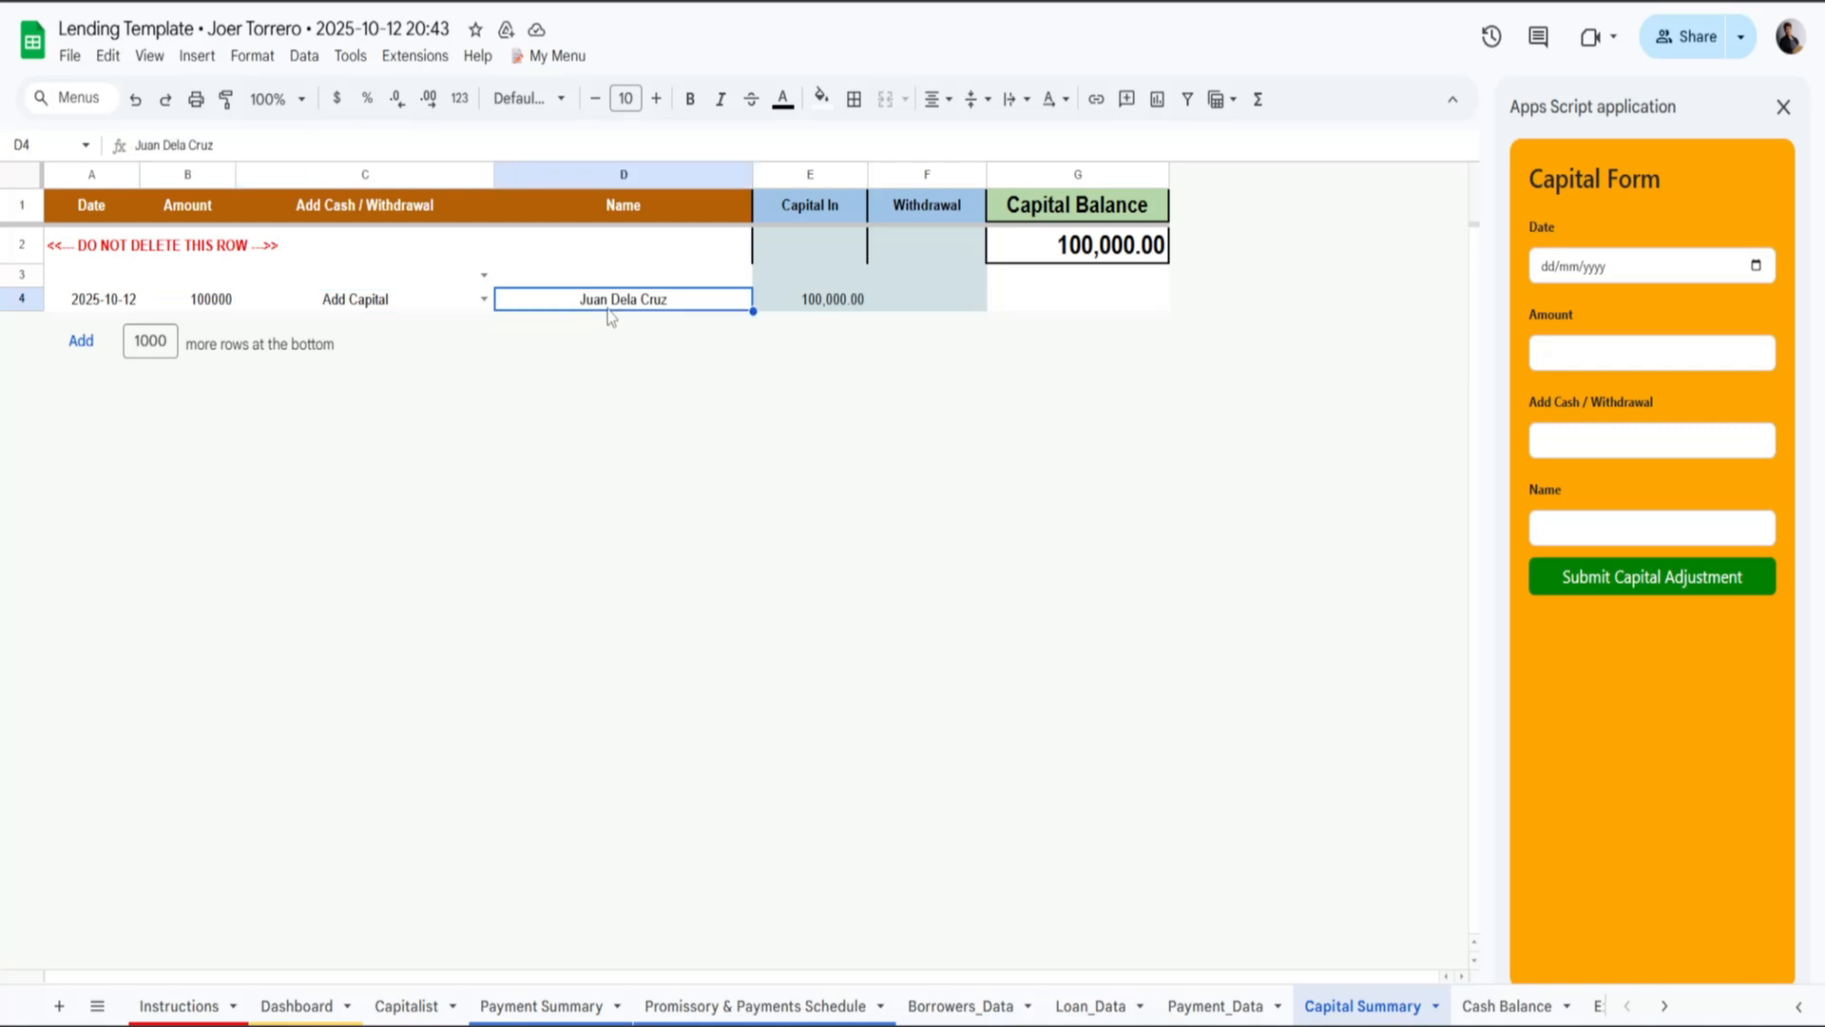
pyautogui.click(810, 302)
# Return to the Dashboard, replace the Capital Form with the Apply Loan form, and select the registered borrower's name.
pyautogui.click(297, 1006)
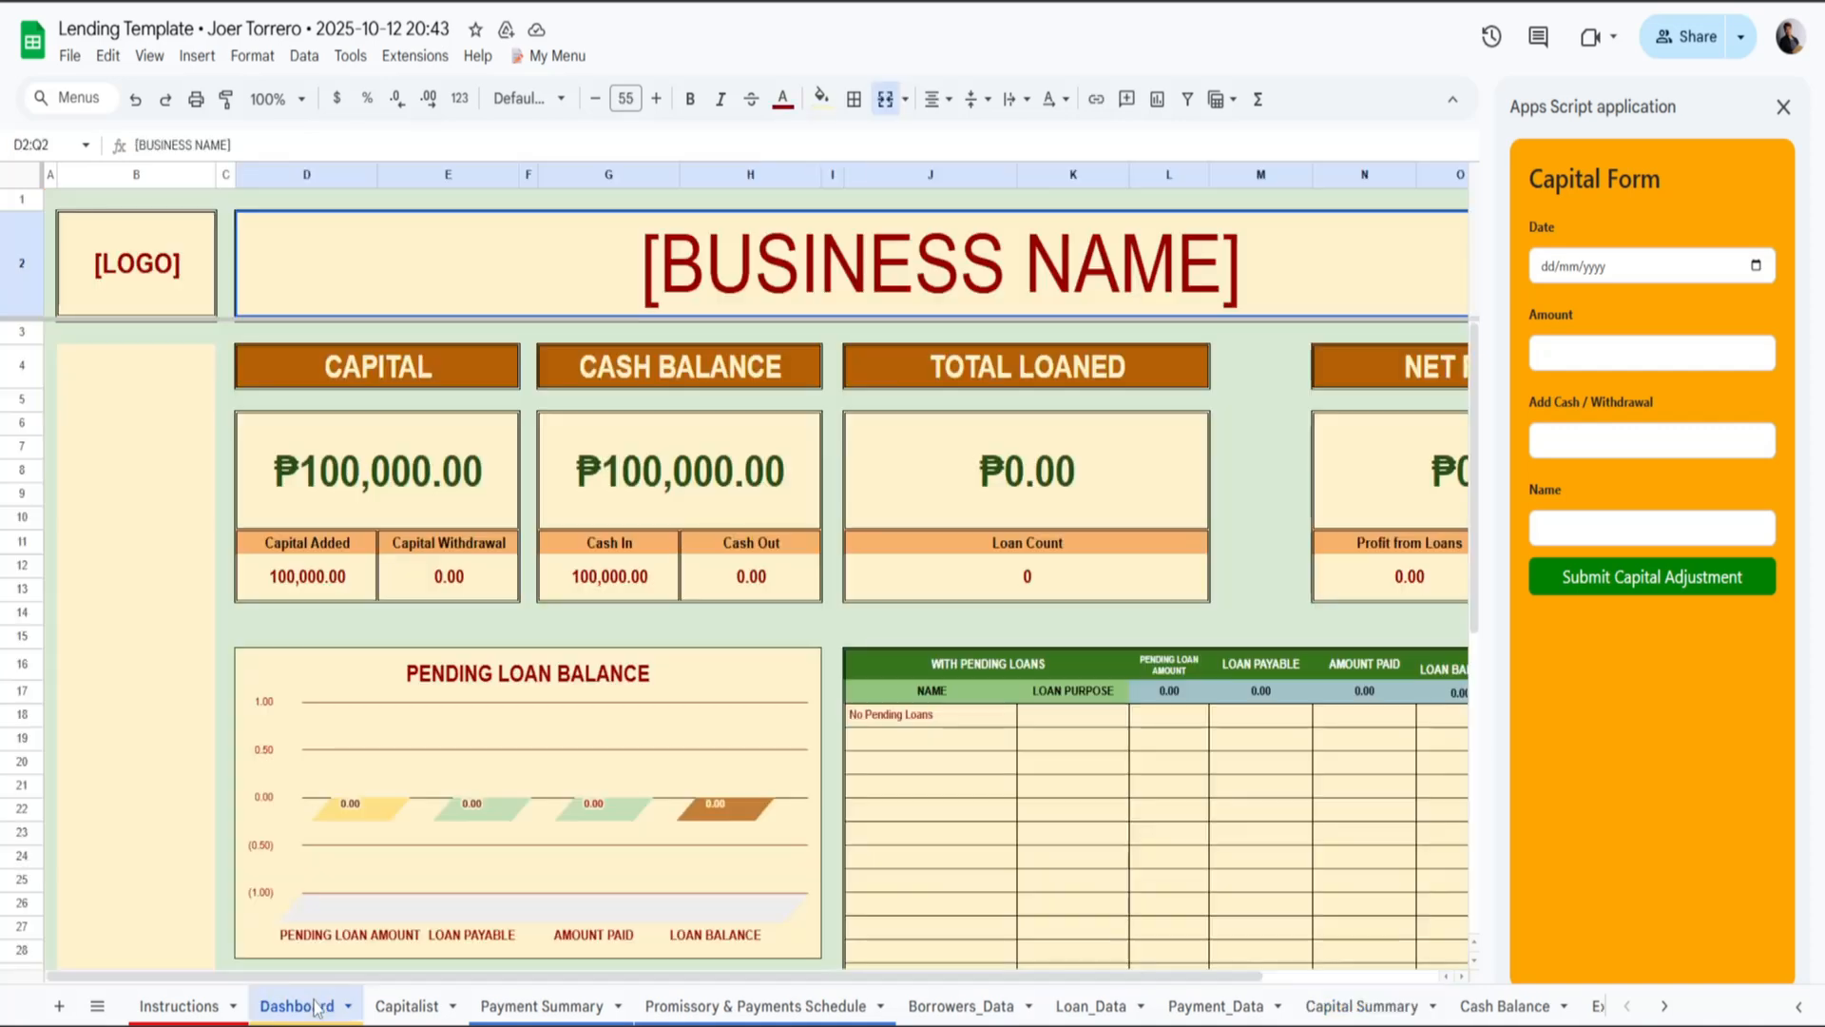
pyautogui.click(1785, 107)
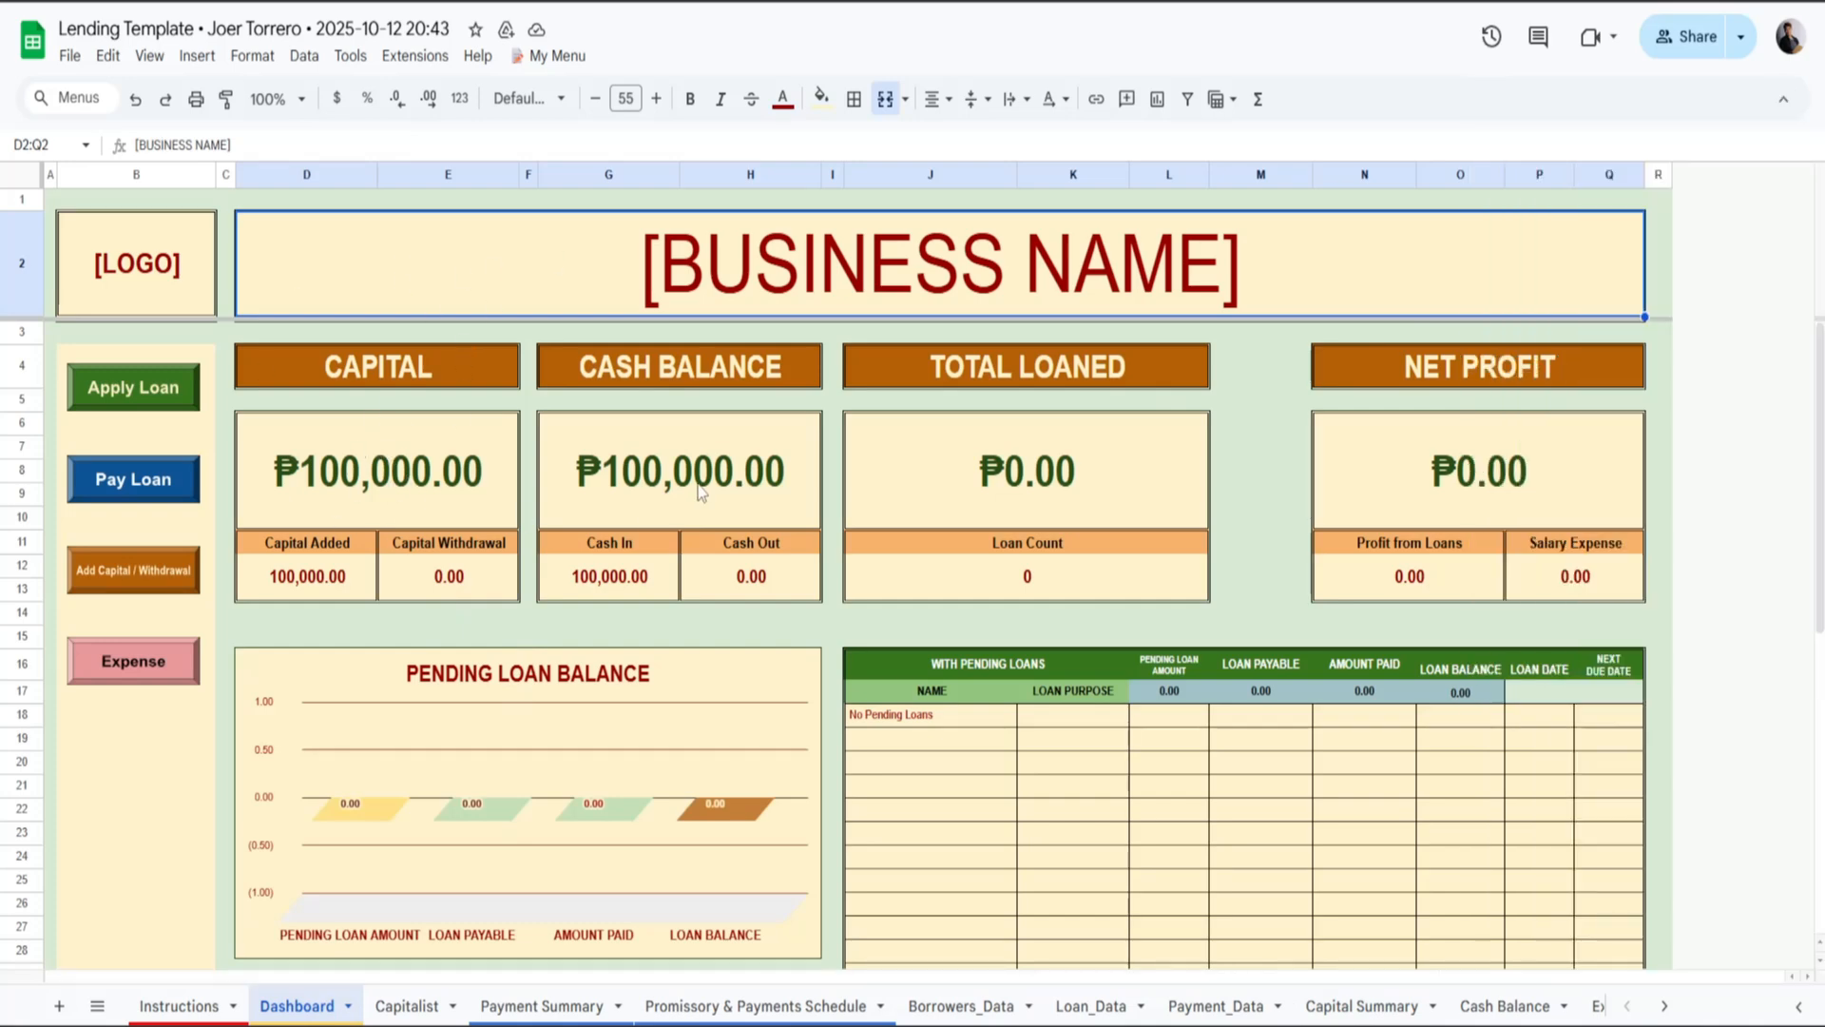
pyautogui.click(131, 391)
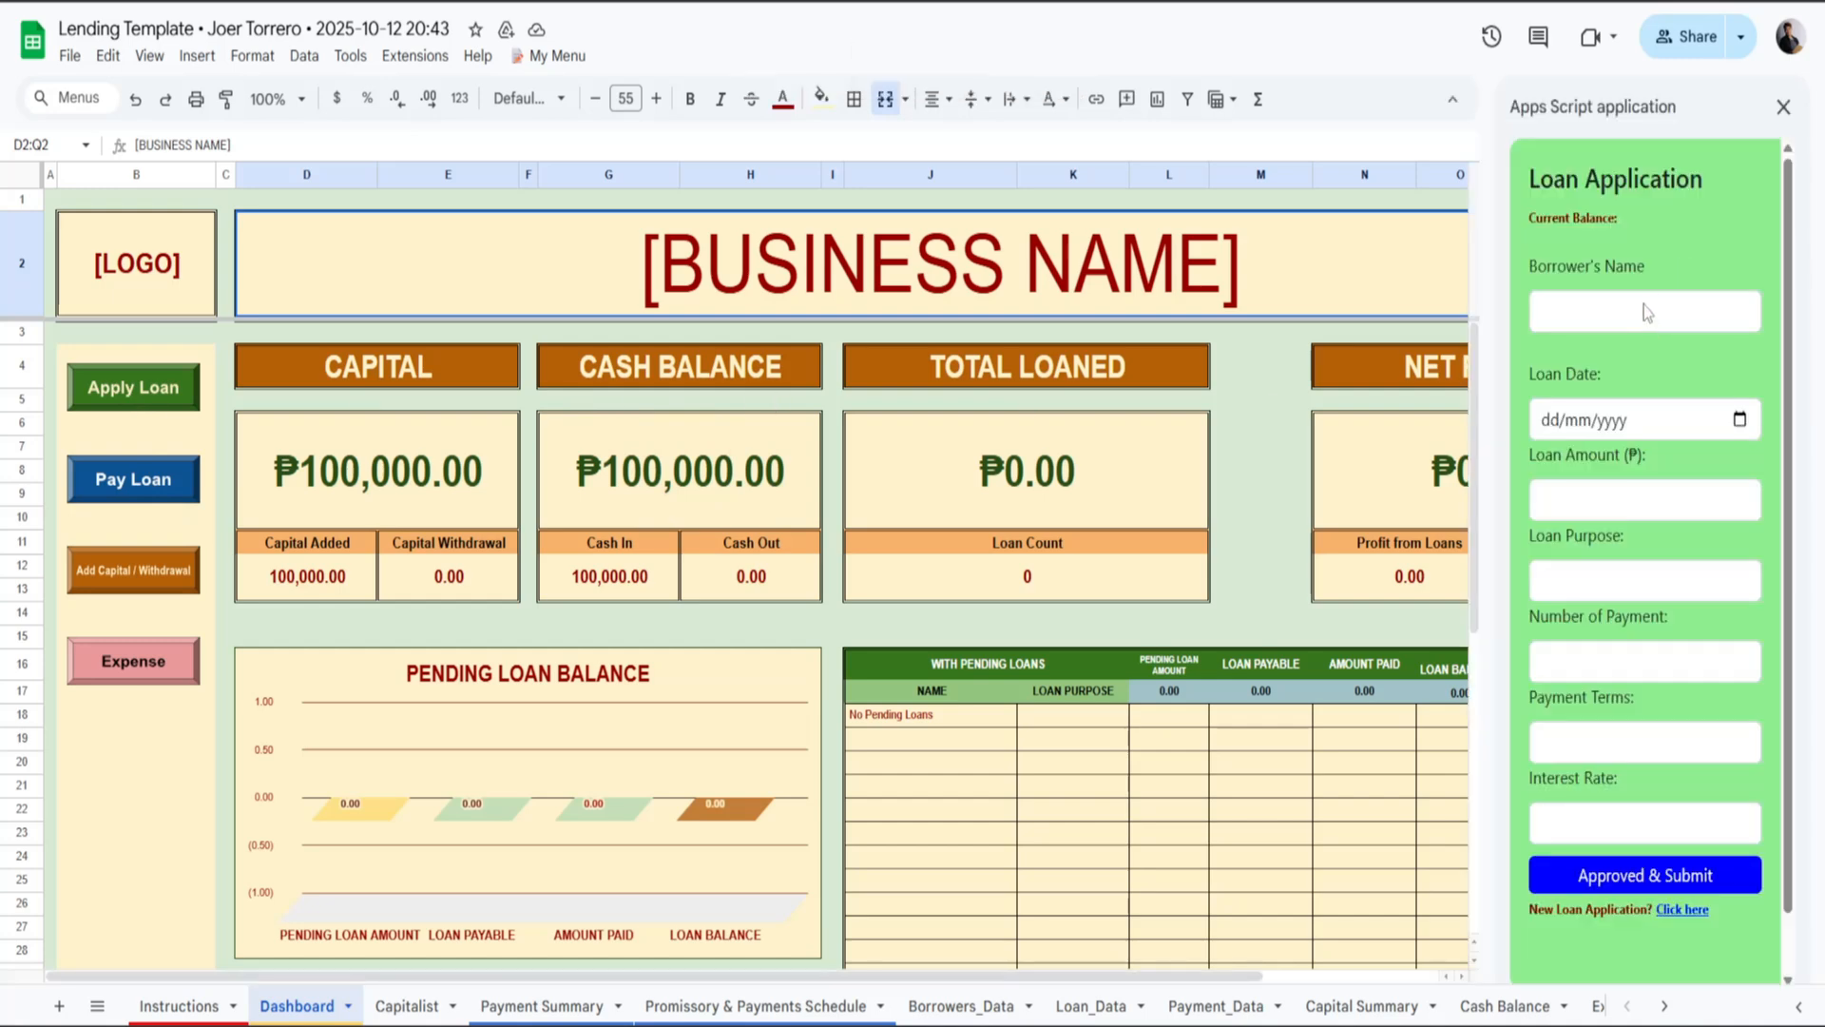
pyautogui.moveTo(1709, 214); pyautogui.dragTo(1513, 226)
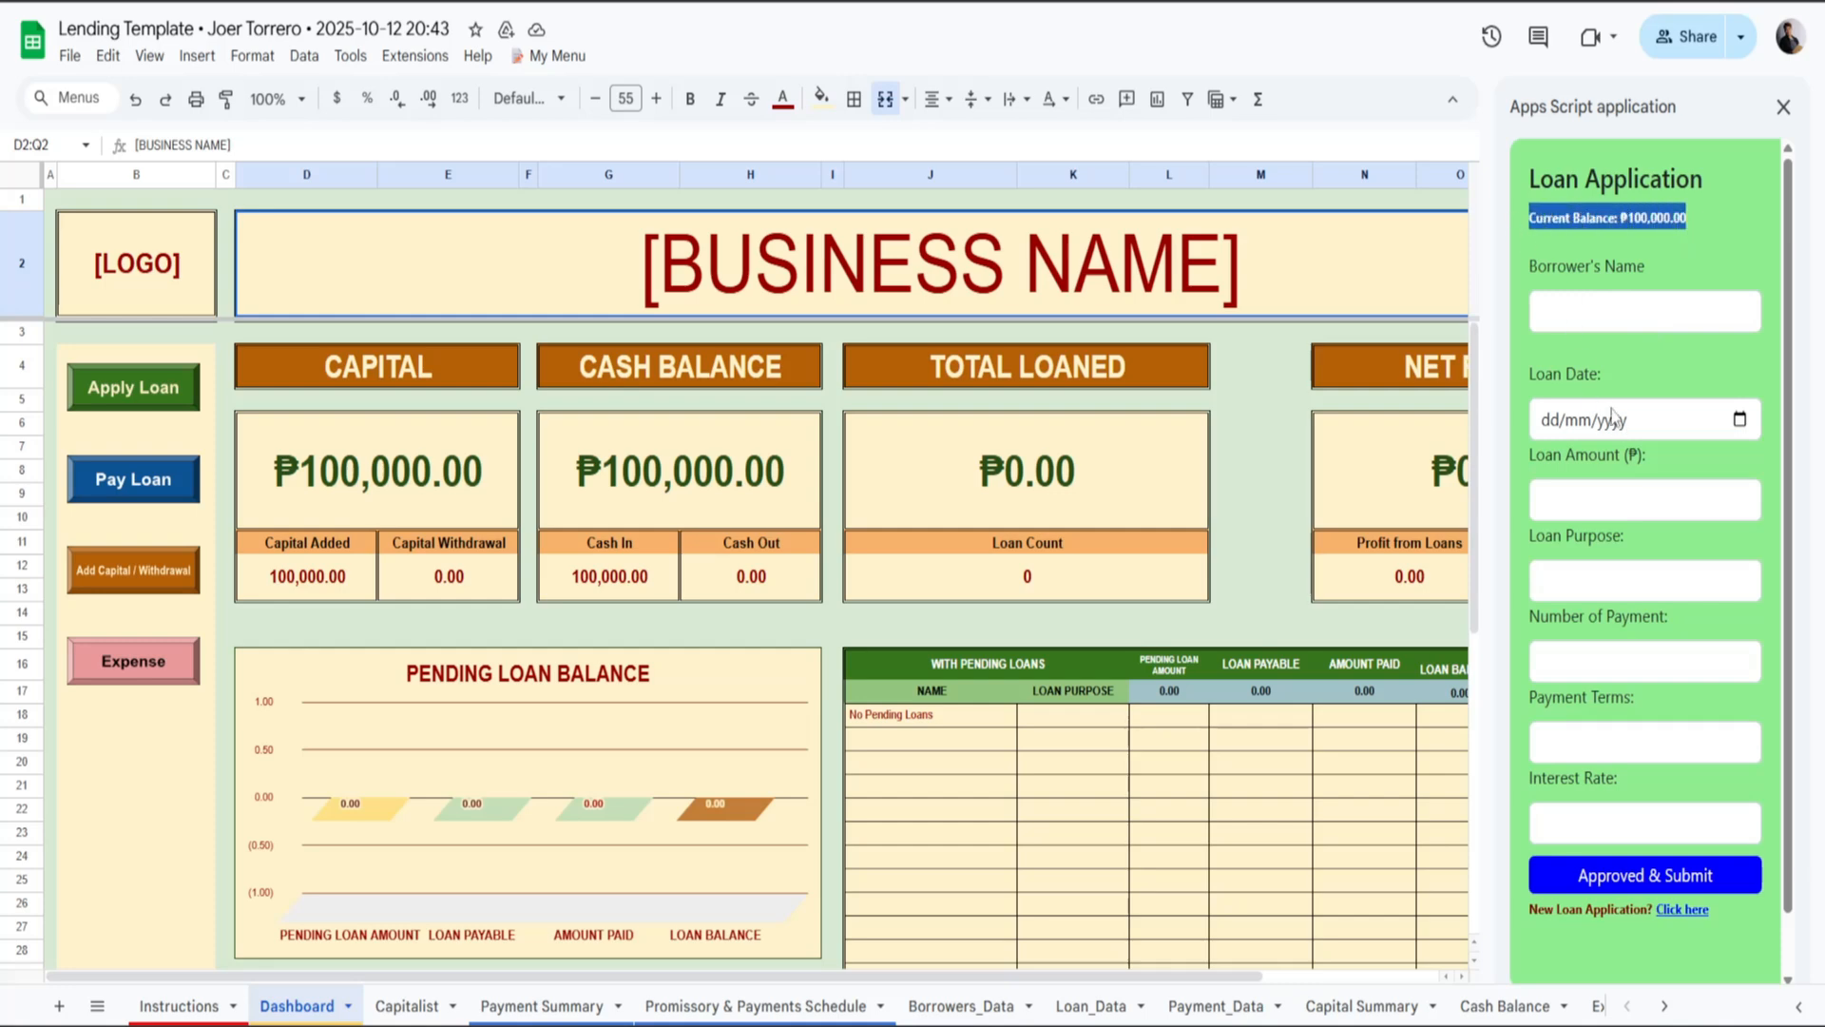
pyautogui.click(1609, 323)
pyautogui.click(1621, 403)
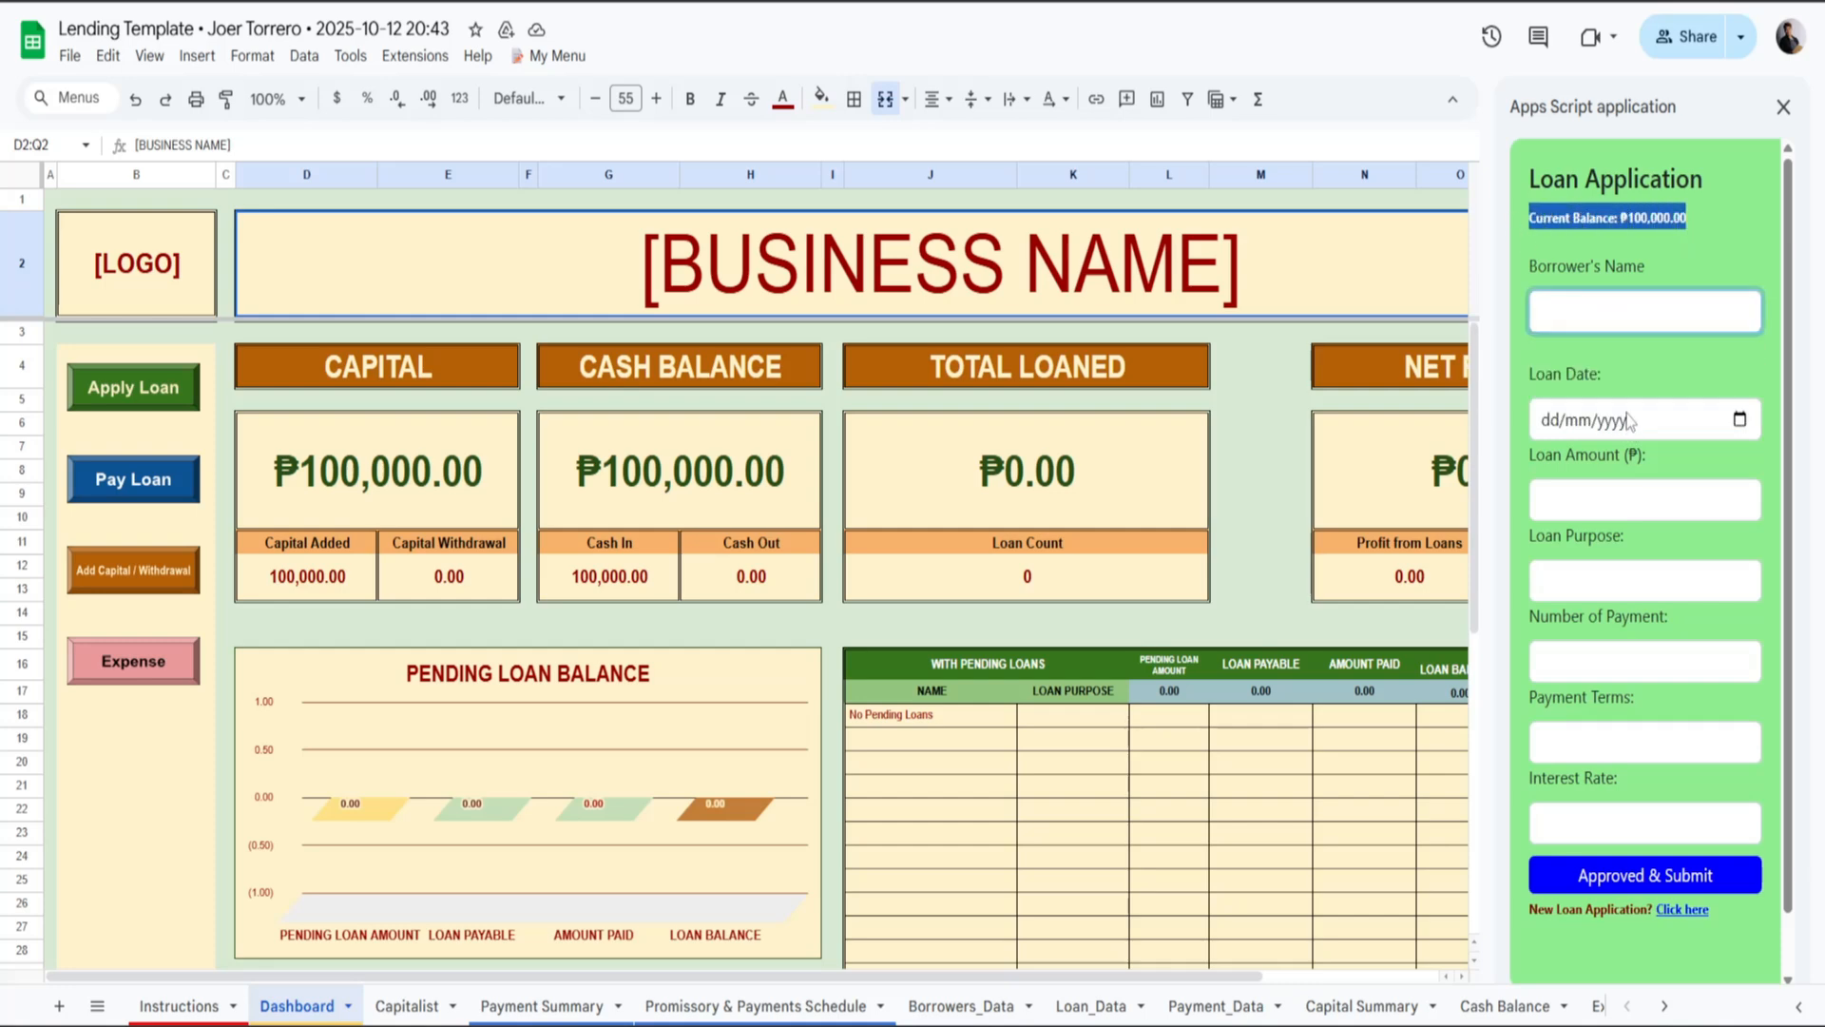
# Set the loan date to 12/10/2025, the loan amount to 10000 and the loan purpose to Personal Loan.
pyautogui.click(1740, 493)
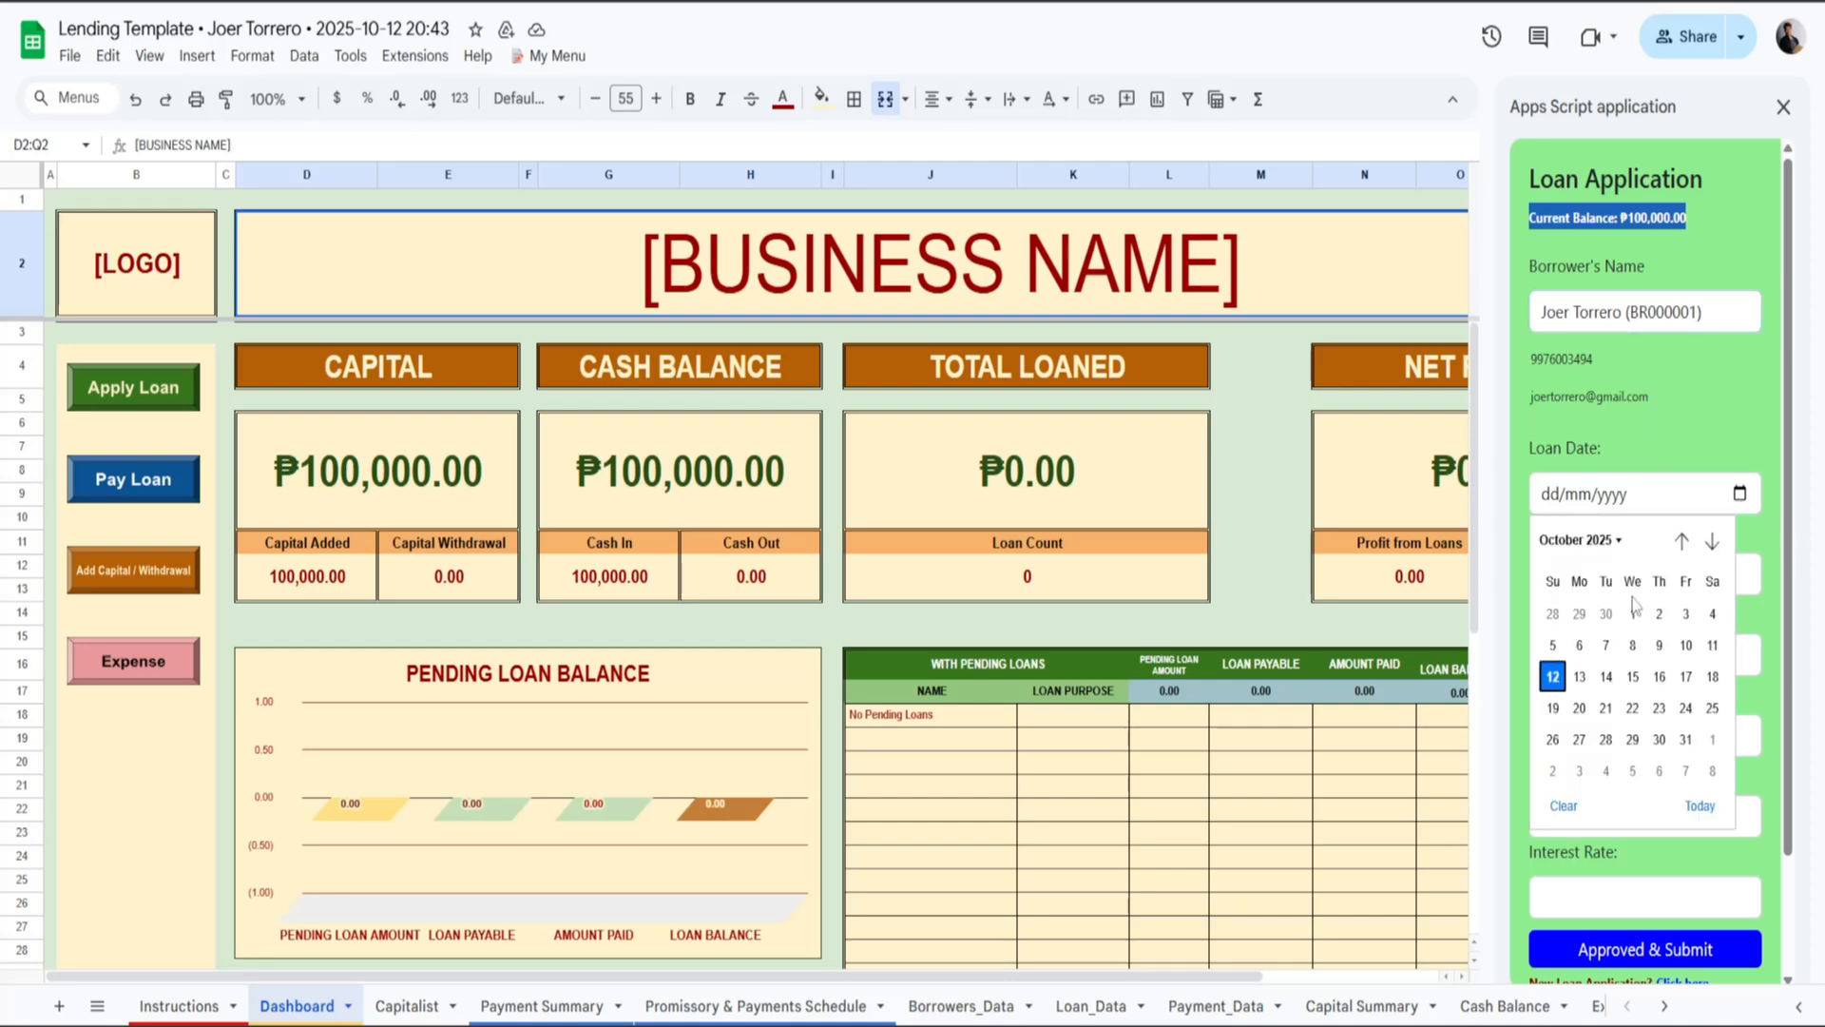
pyautogui.click(1555, 680)
pyautogui.click(1592, 572)
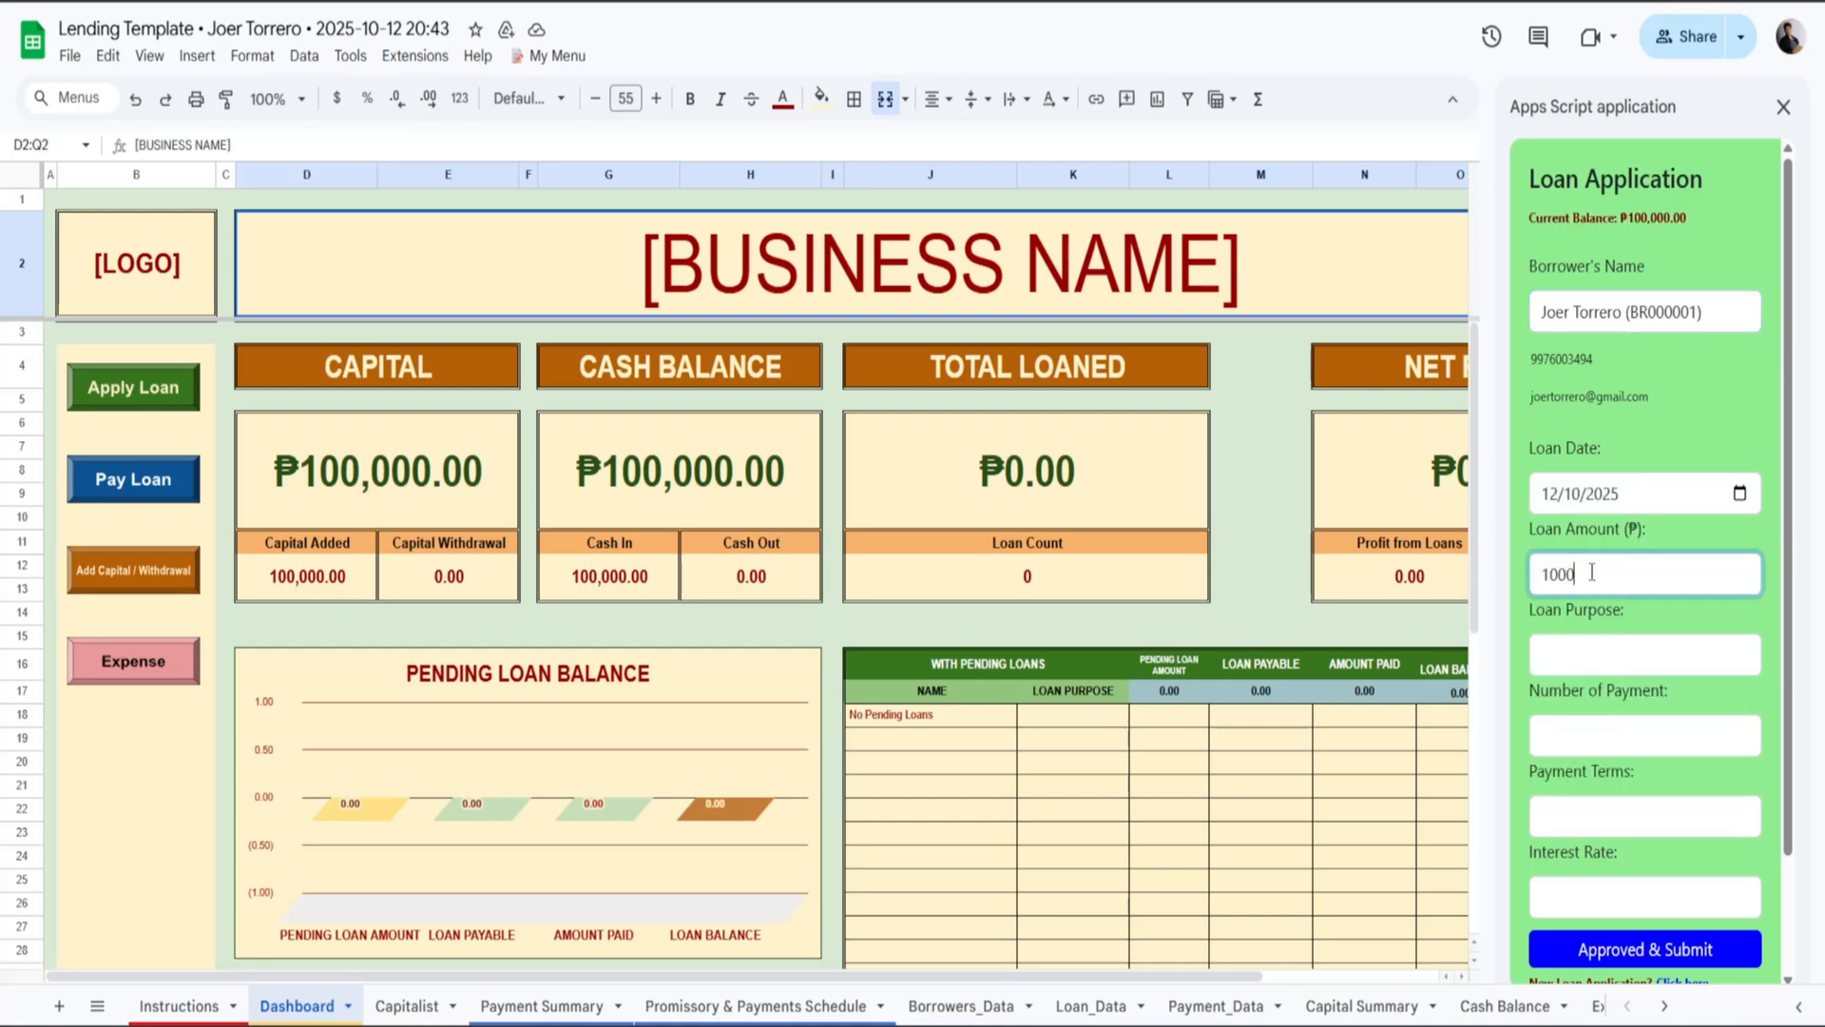
pyautogui.scroll(-2, 1639, 628)
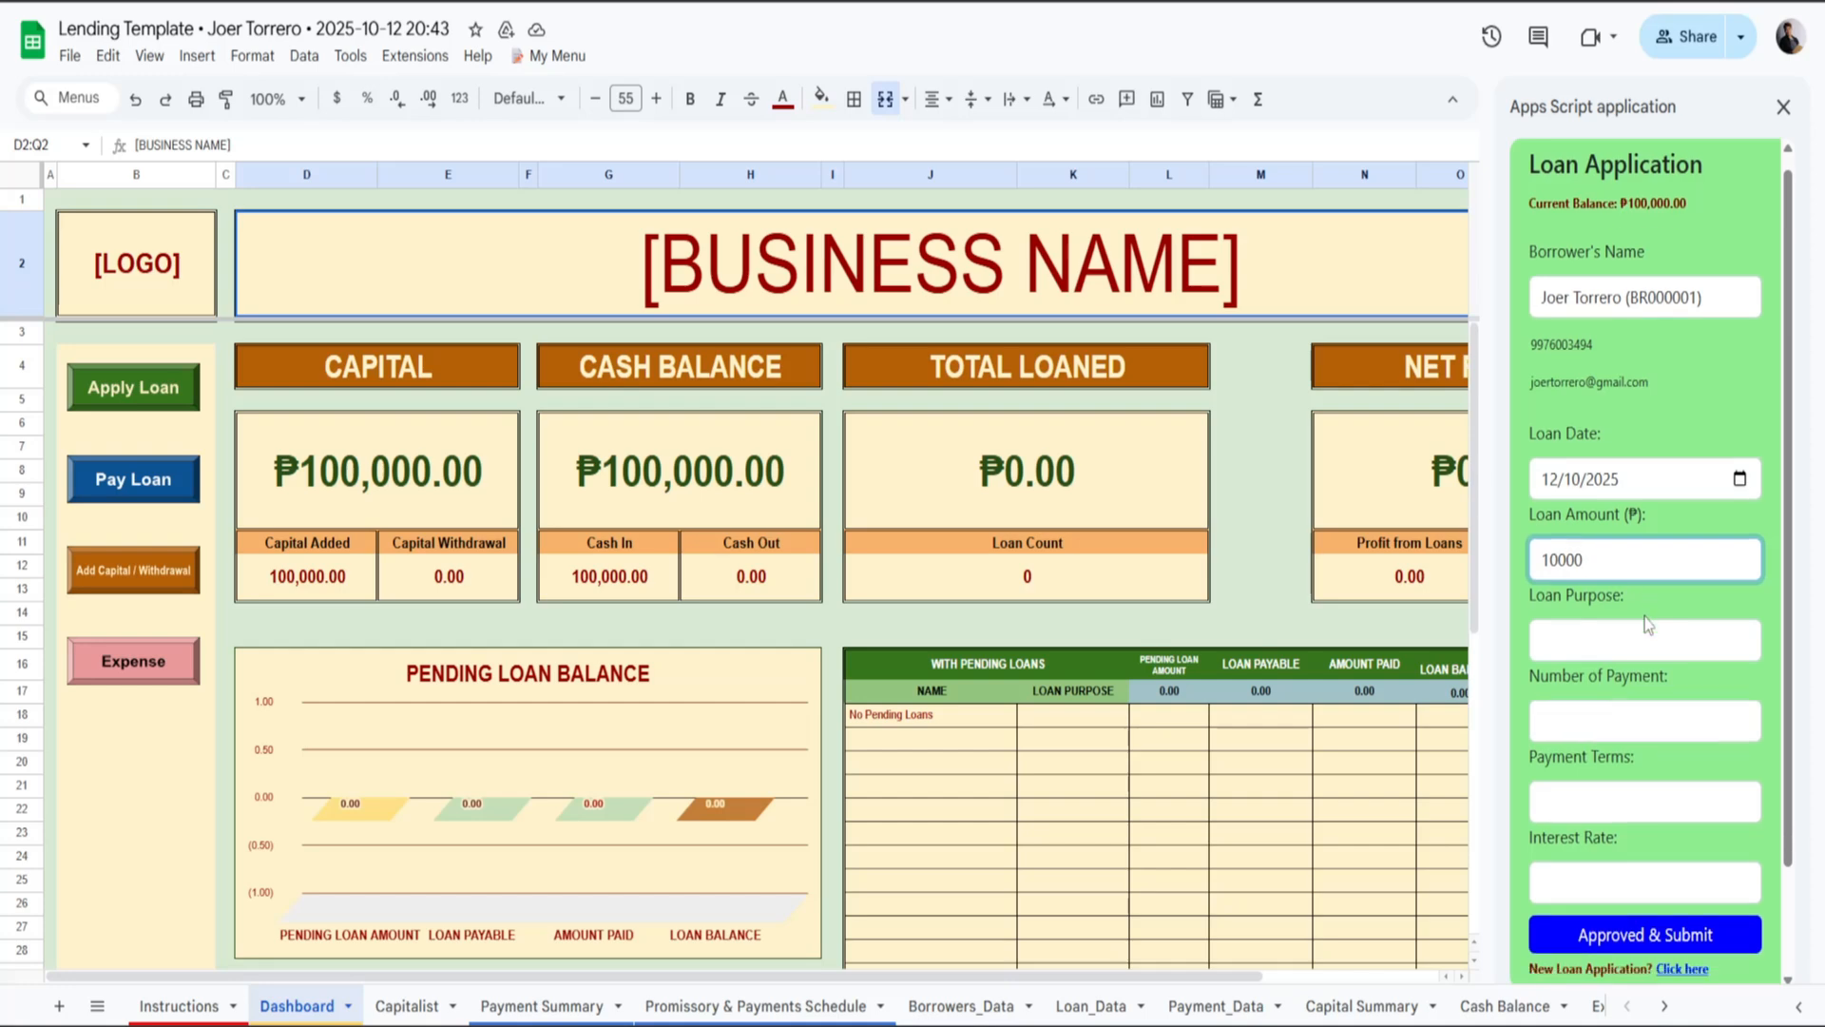
pyautogui.click(1639, 518)
pyautogui.click(1600, 581)
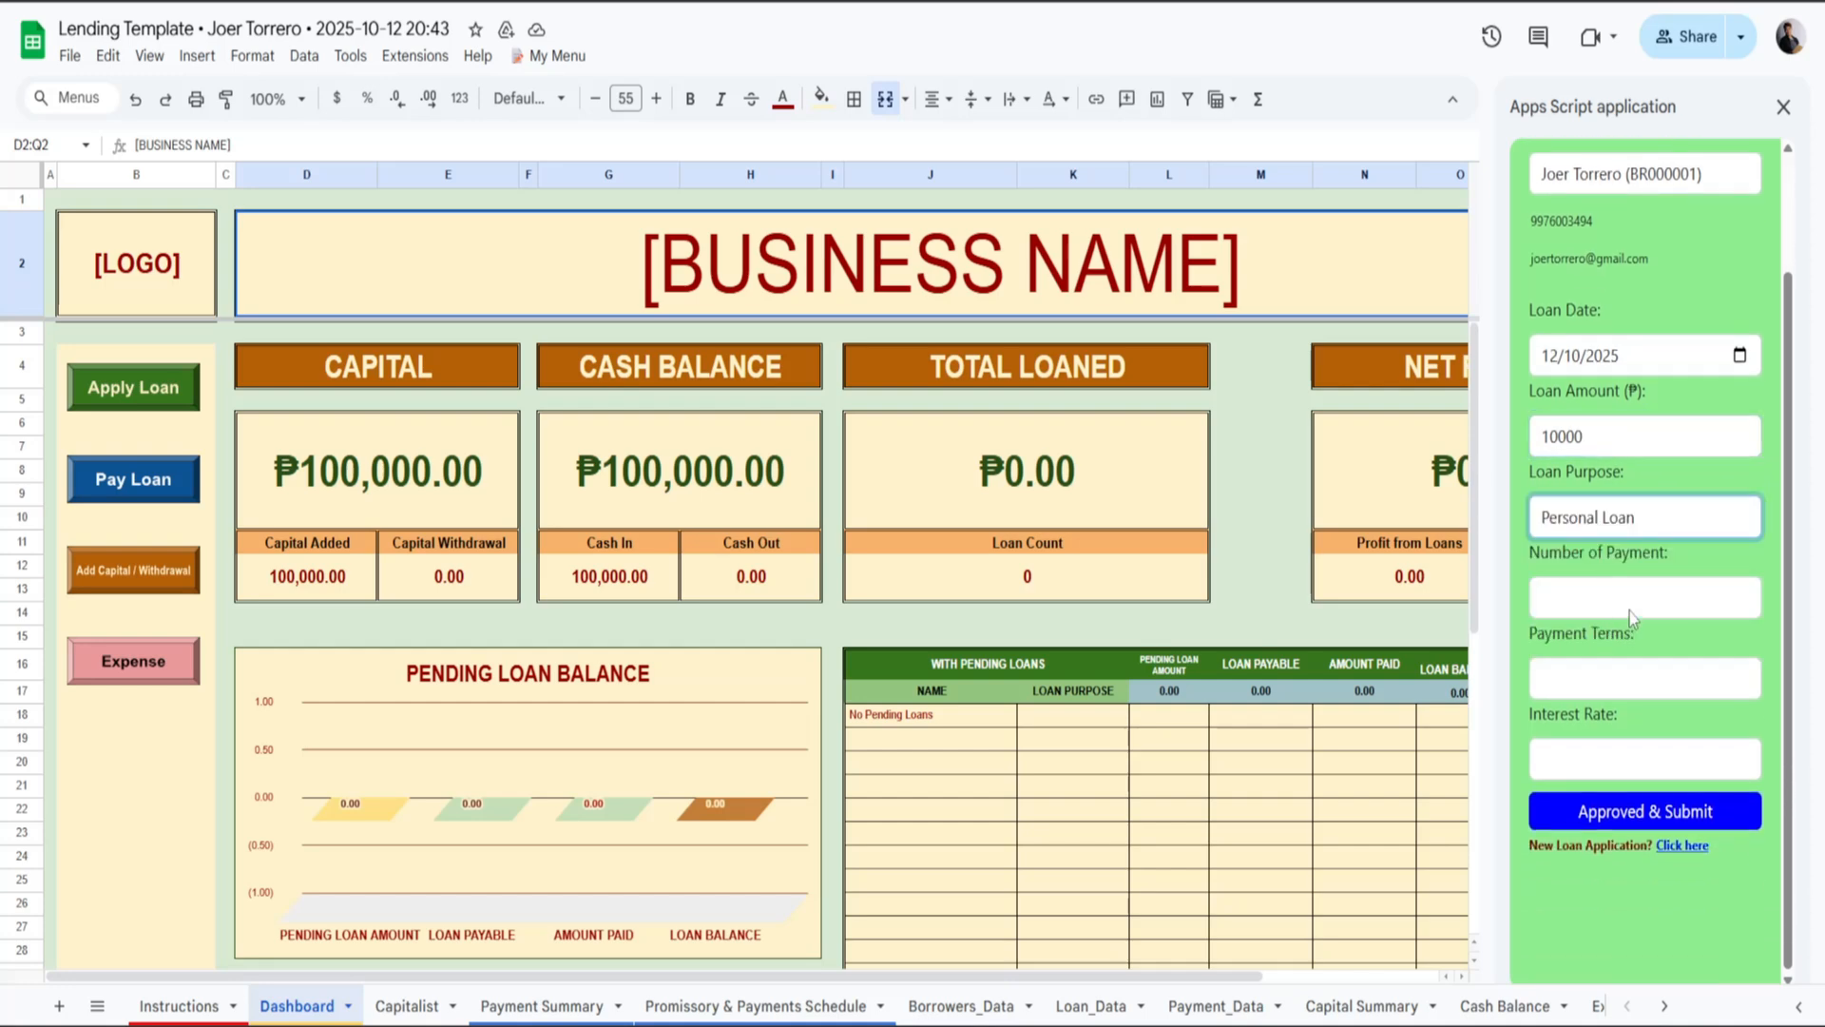
# Set 10 payments, Monthly payment terms and a 10% interest rate, and submit the loan application as approved.
pyautogui.click(1630, 599)
pyautogui.click(1580, 238)
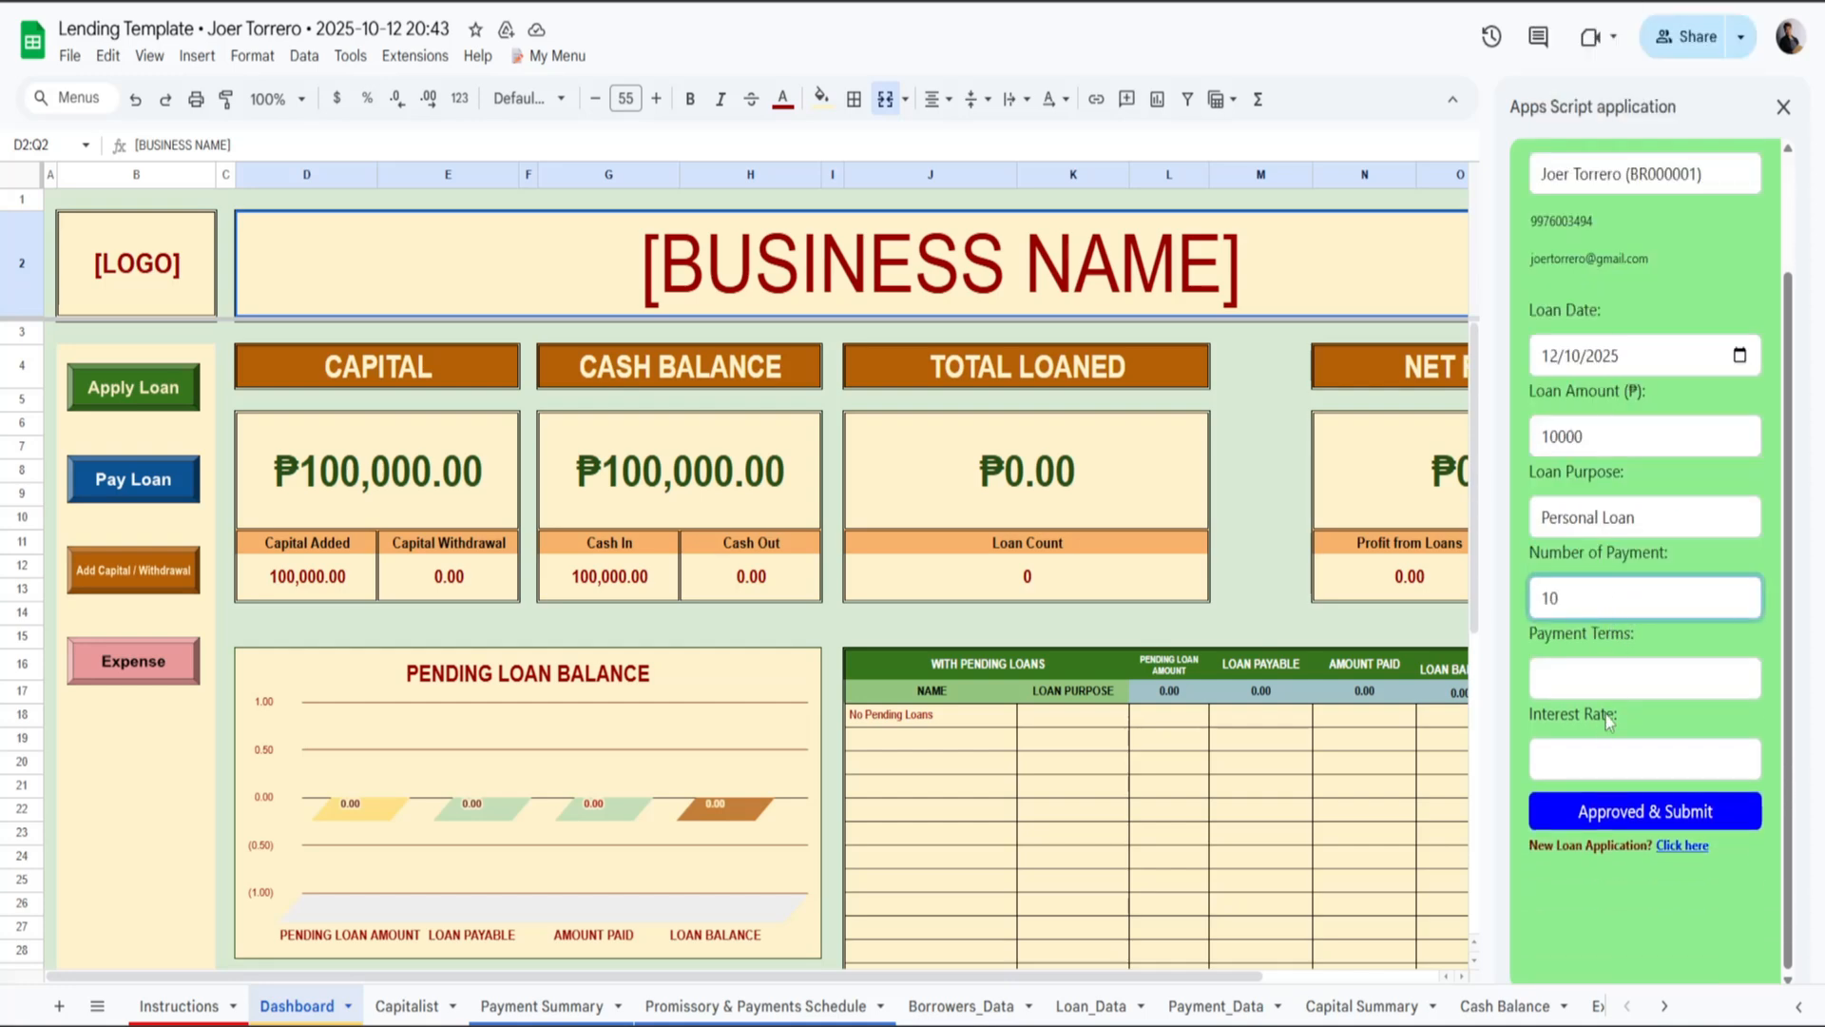
pyautogui.click(1616, 678)
pyautogui.click(1628, 756)
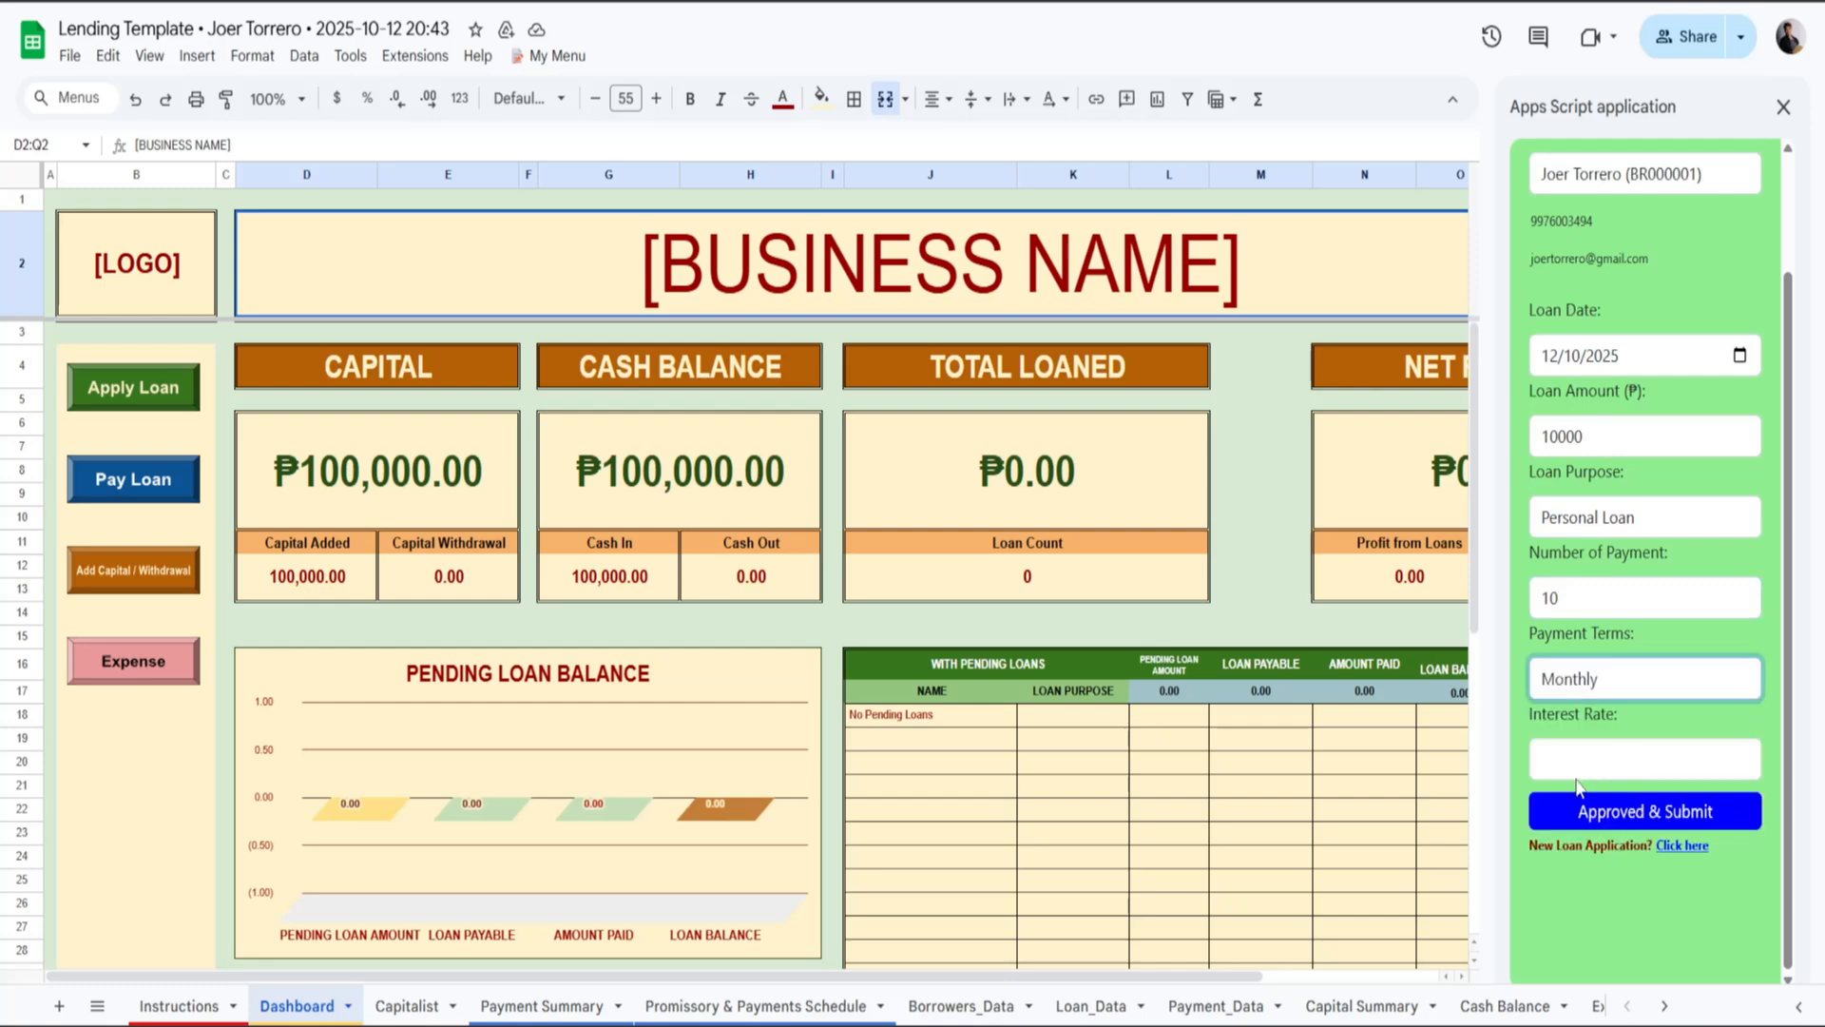
pyautogui.click(1597, 760)
pyautogui.click(1571, 325)
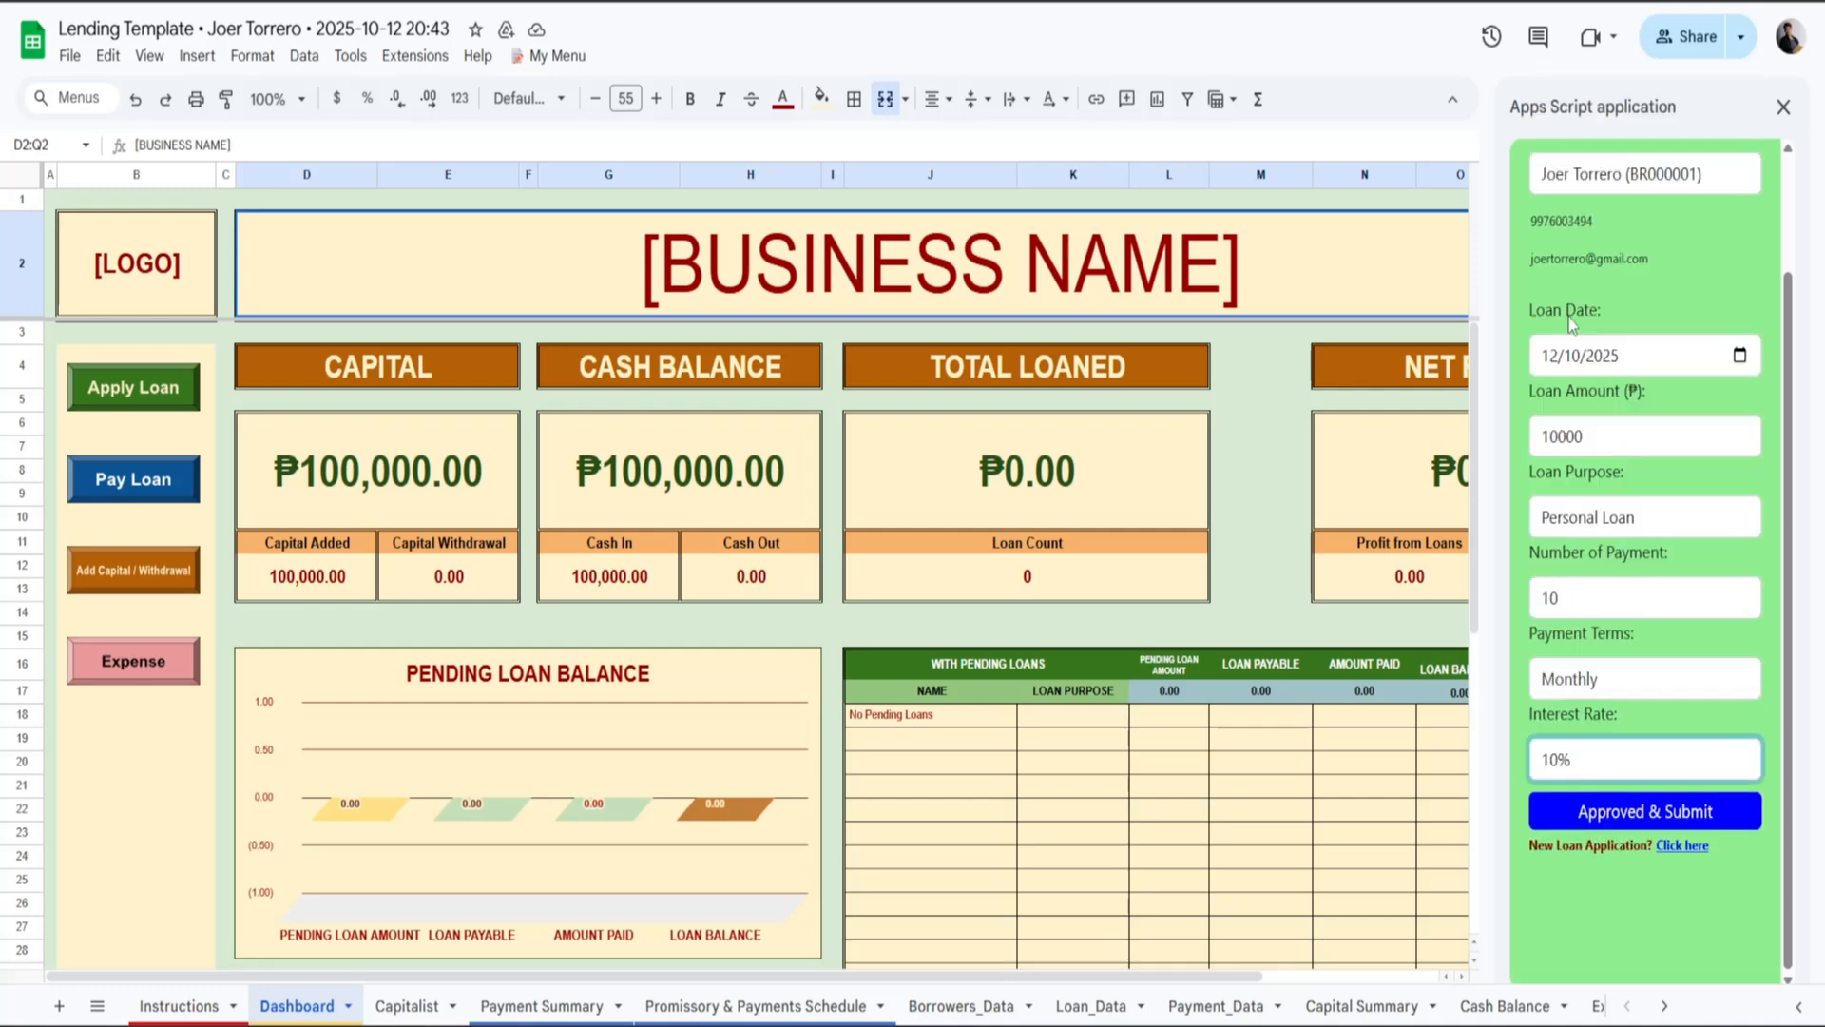
pyautogui.click(1625, 814)
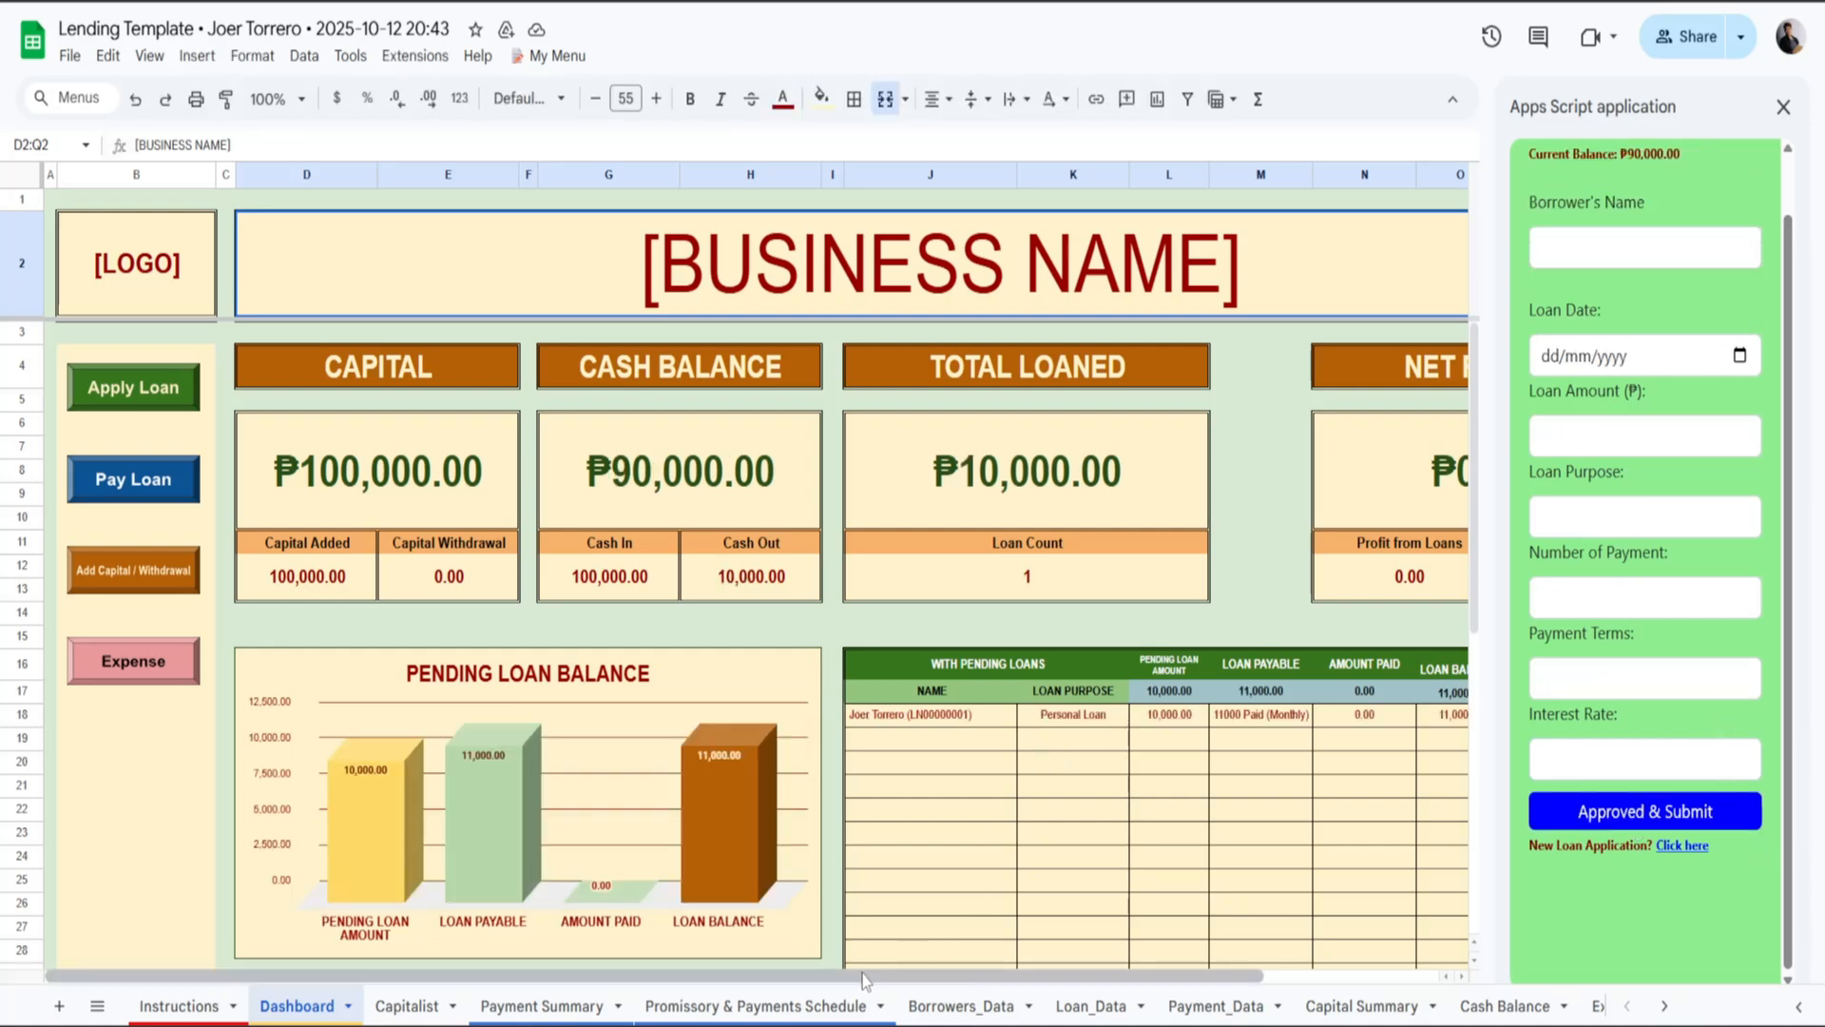
# Check the new loan's name, purpose and payable amount in the Dashboard's pending loans table.
pyautogui.hscroll(3, 903, 713)
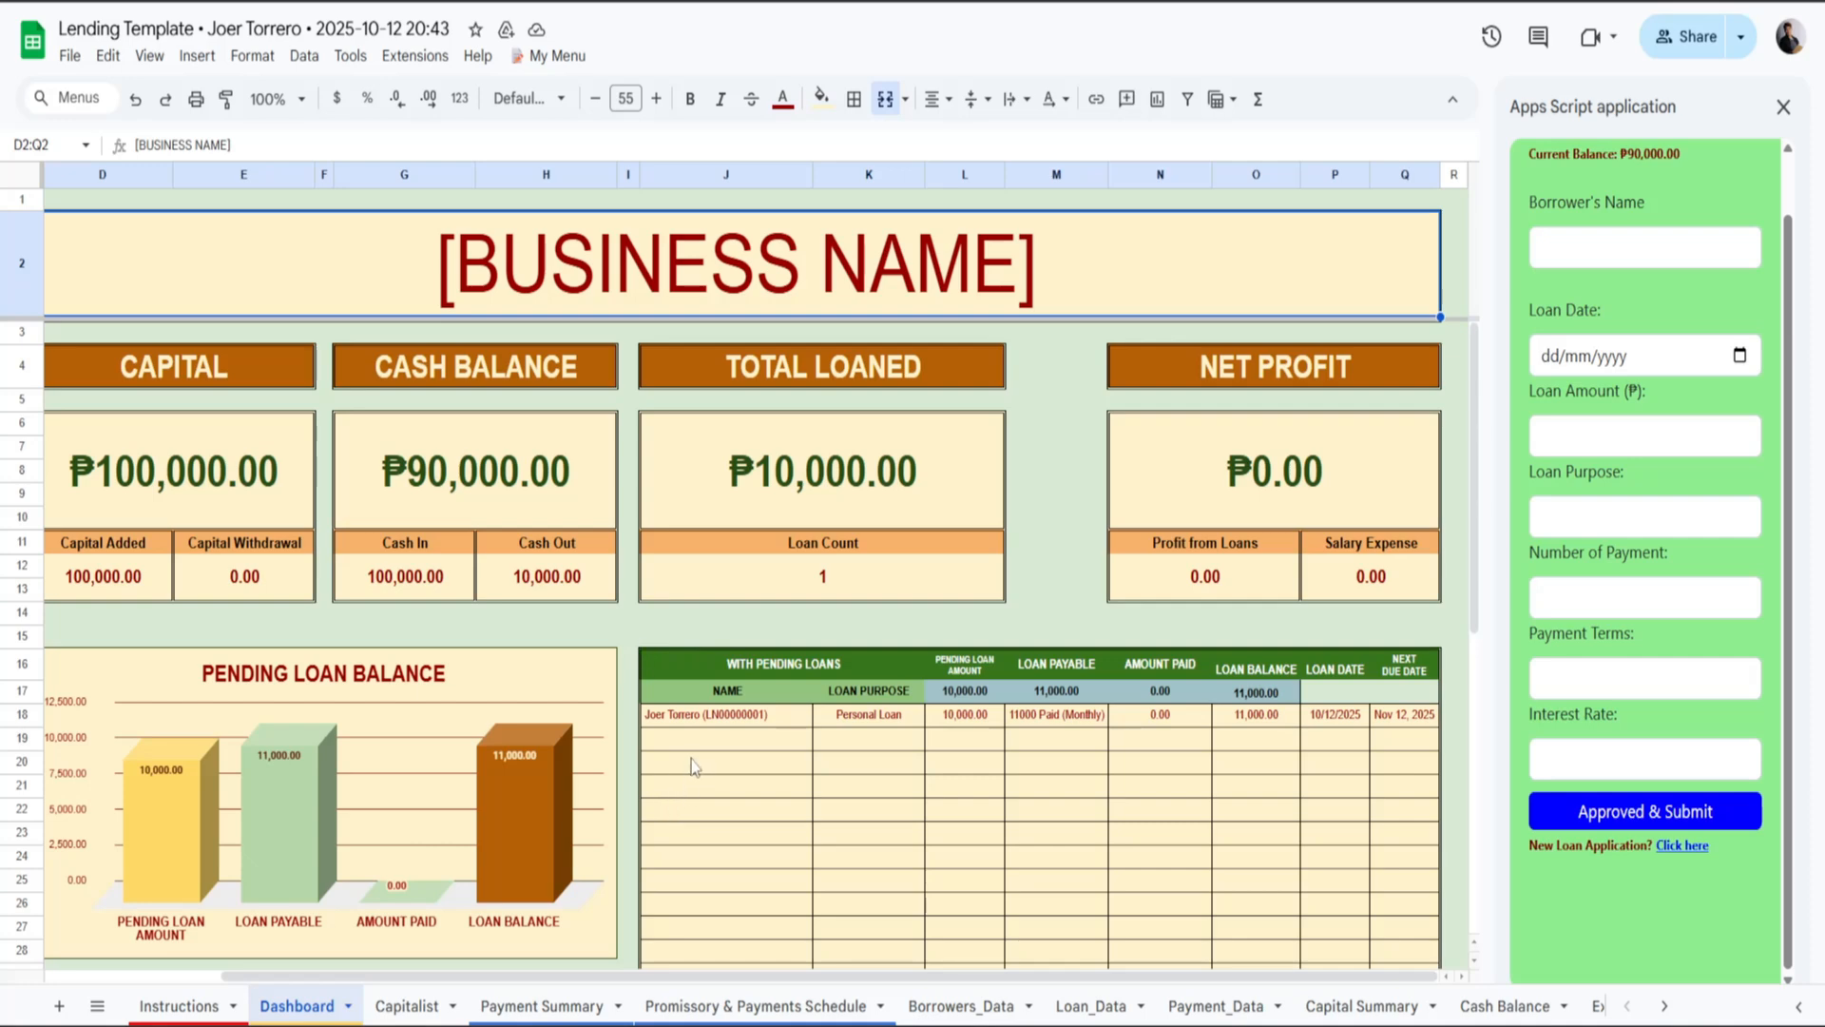
pyautogui.click(728, 730)
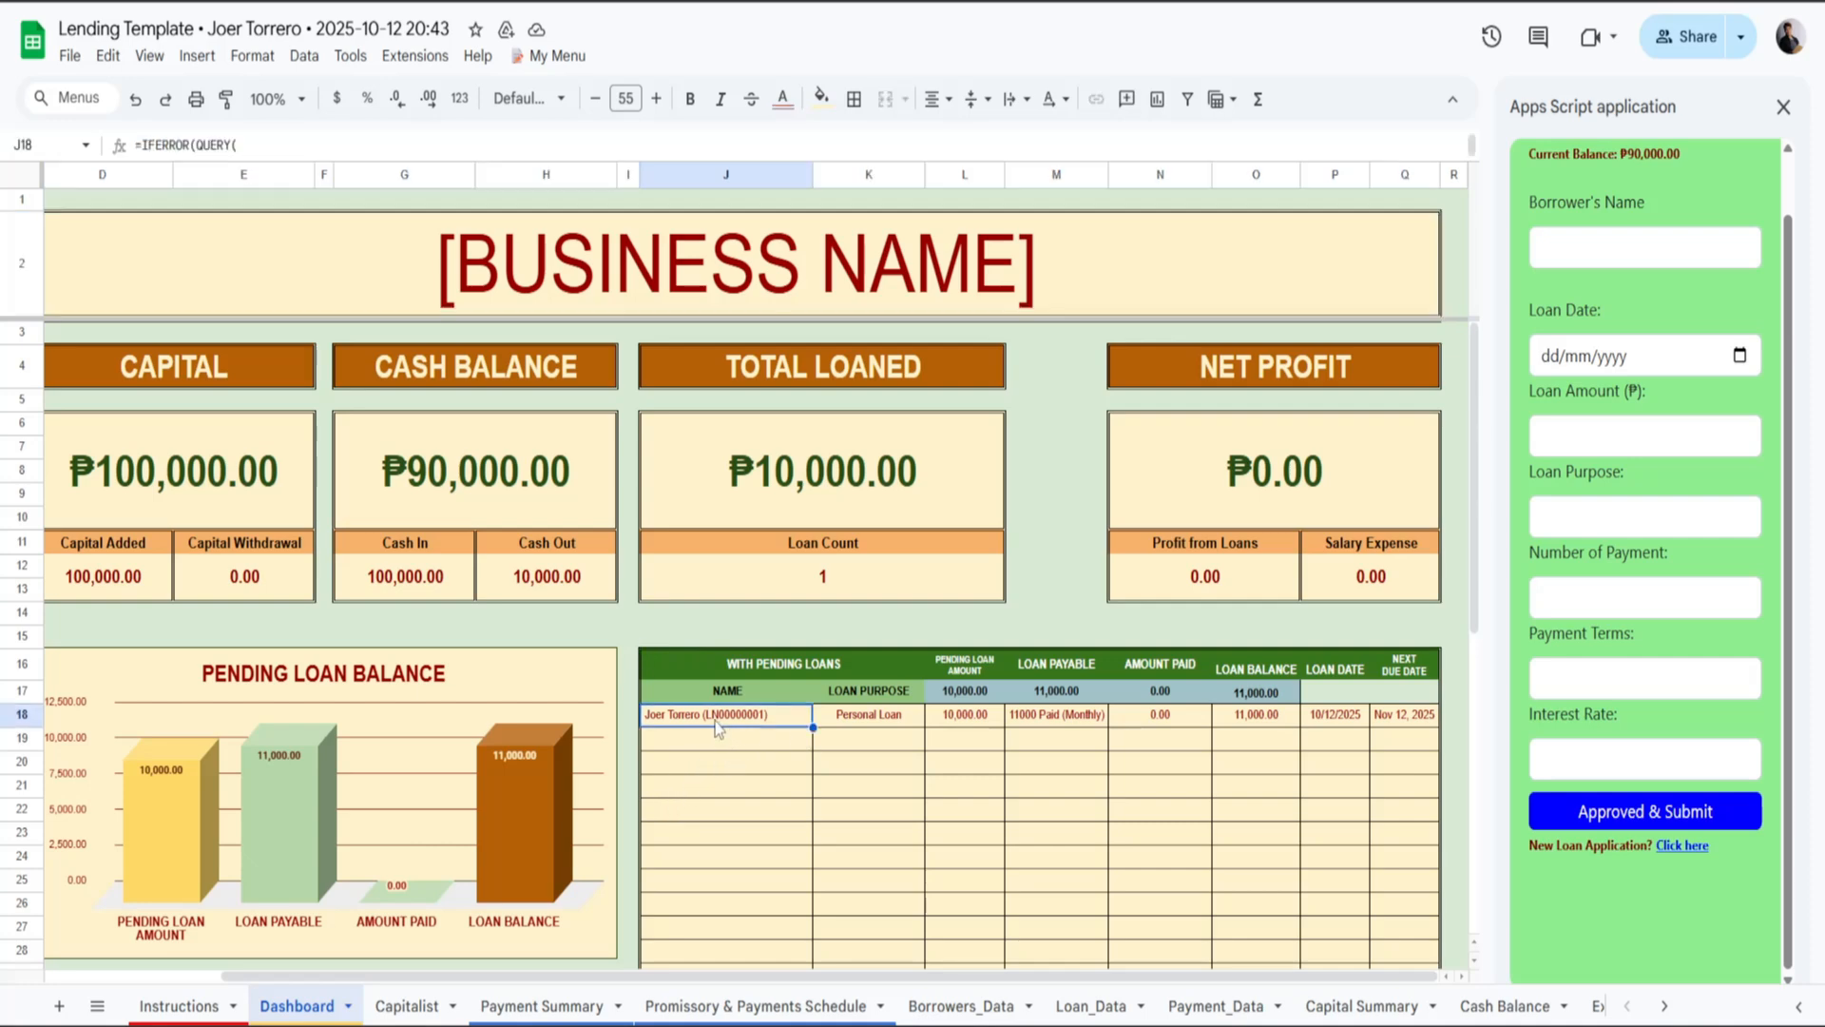
pyautogui.click(876, 725)
pyautogui.click(1011, 725)
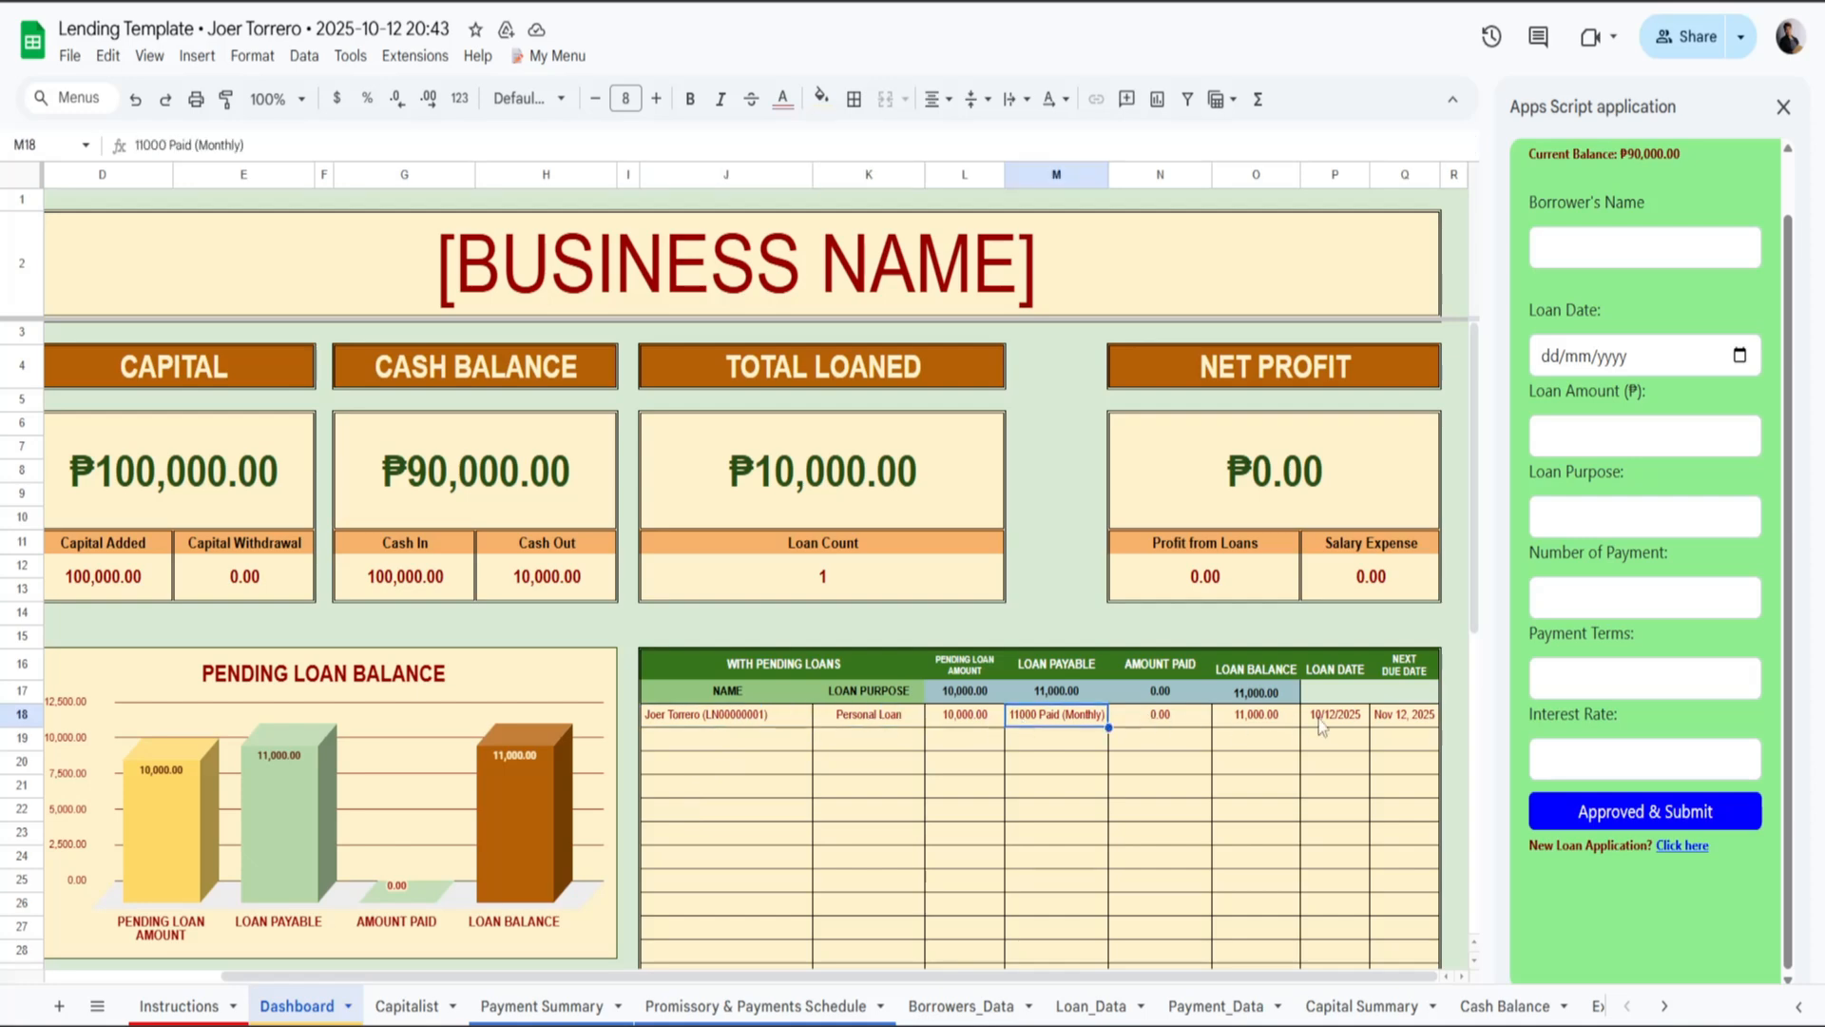
# Examine the new loan record on the Loan_Data sheet, including its amount, purpose, number of payments, payment terms and interest rate.
pyautogui.click(1083, 1006)
pyautogui.click(57, 281)
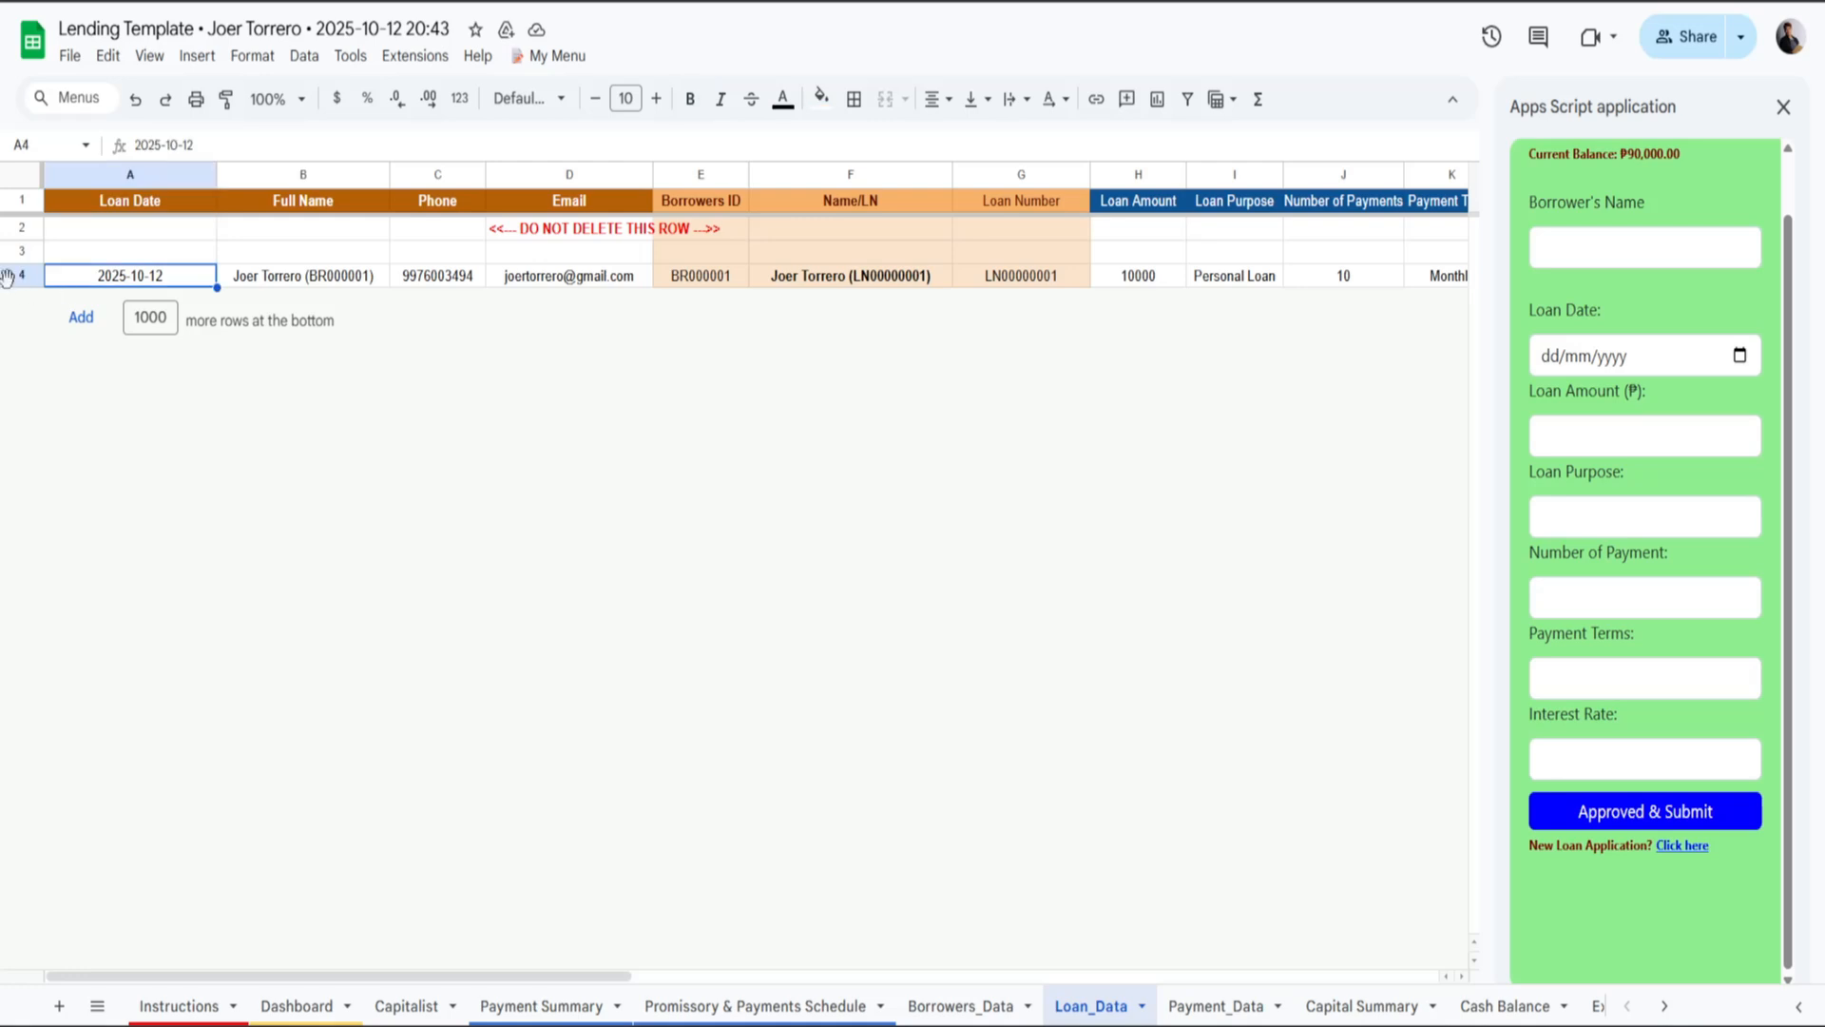
pyautogui.hotkey('shift', 'space')
pyautogui.moveTo(586, 976); pyautogui.dragTo(883, 991)
pyautogui.click(488, 282)
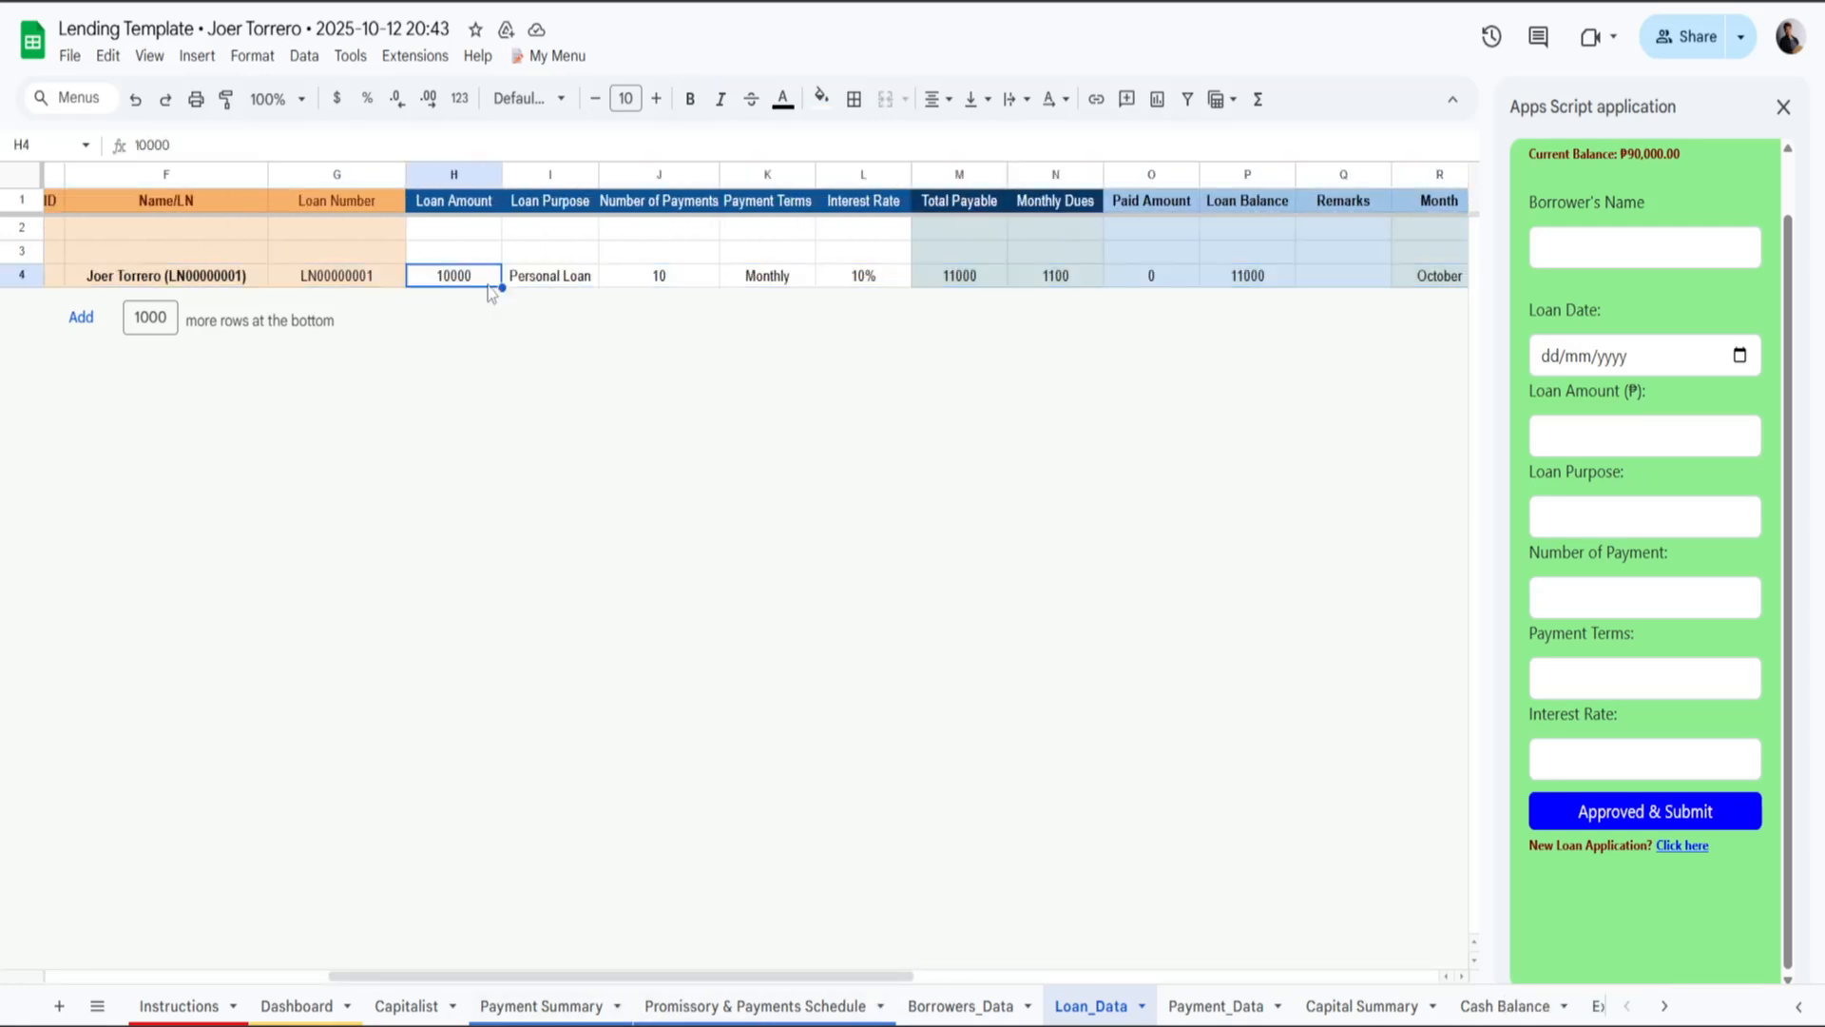
pyautogui.click(550, 287)
pyautogui.click(671, 291)
pyautogui.click(763, 291)
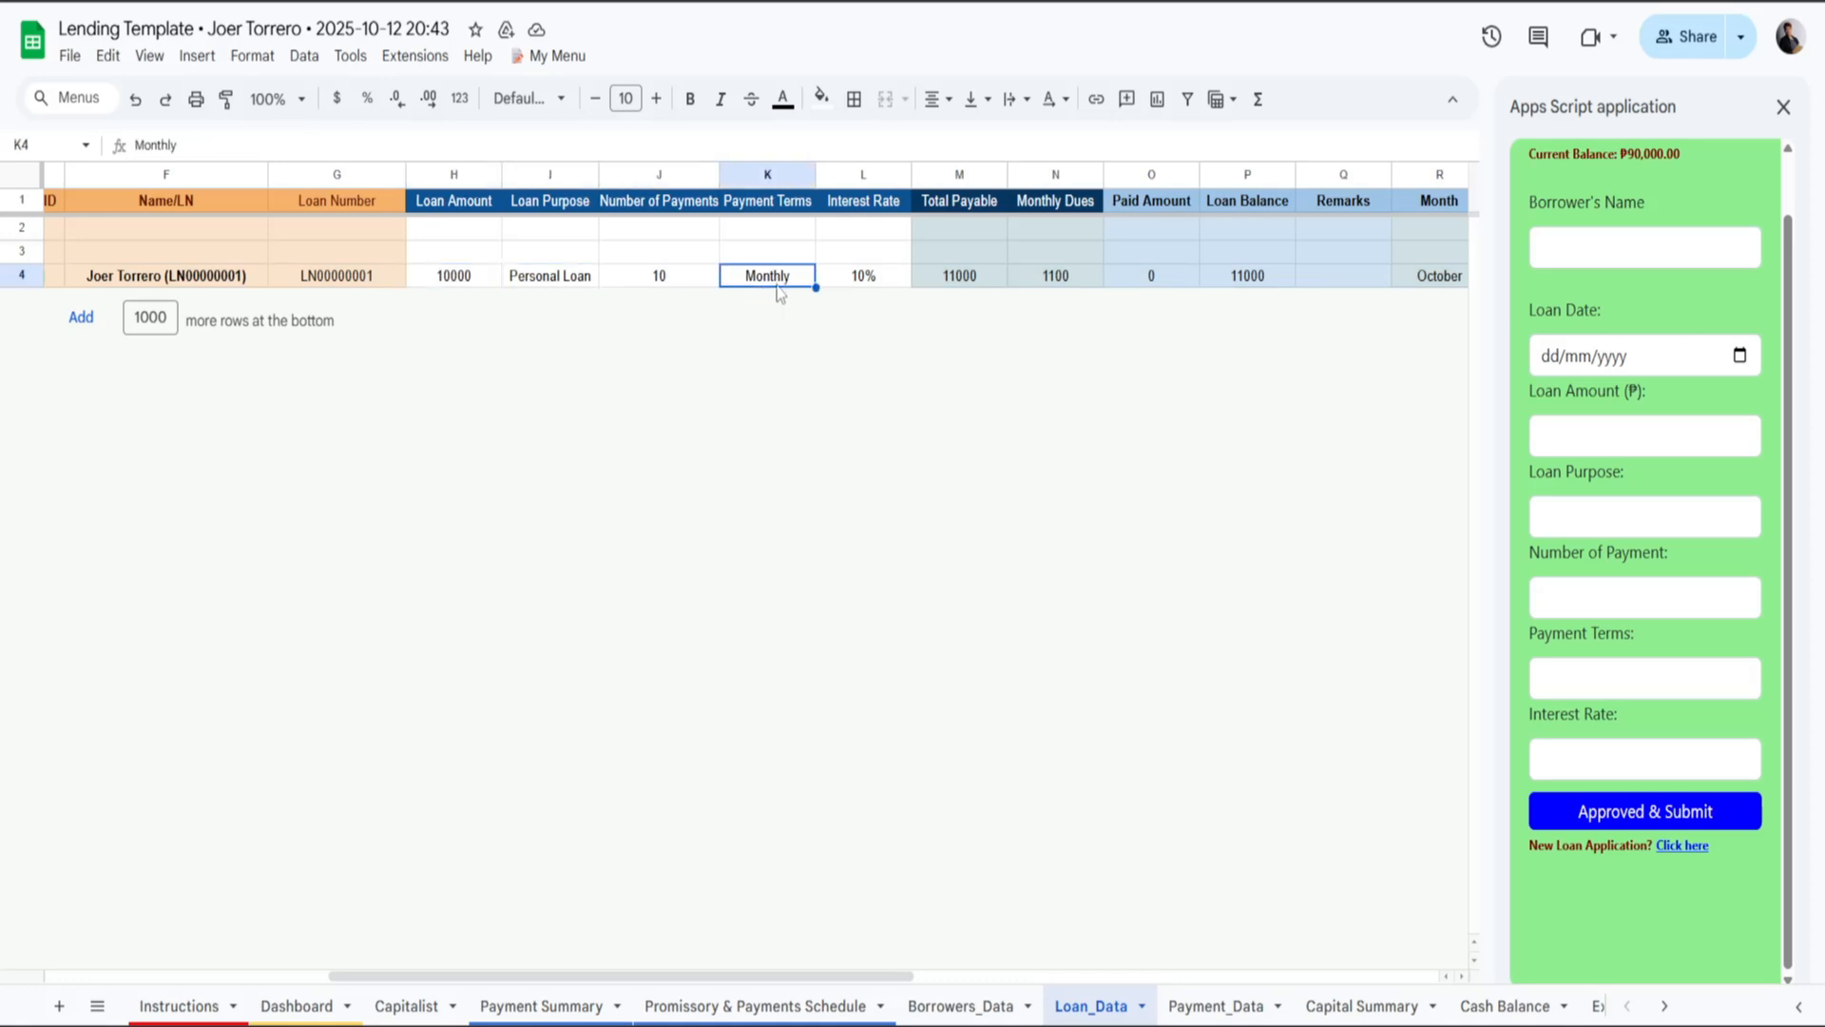
pyautogui.click(861, 284)
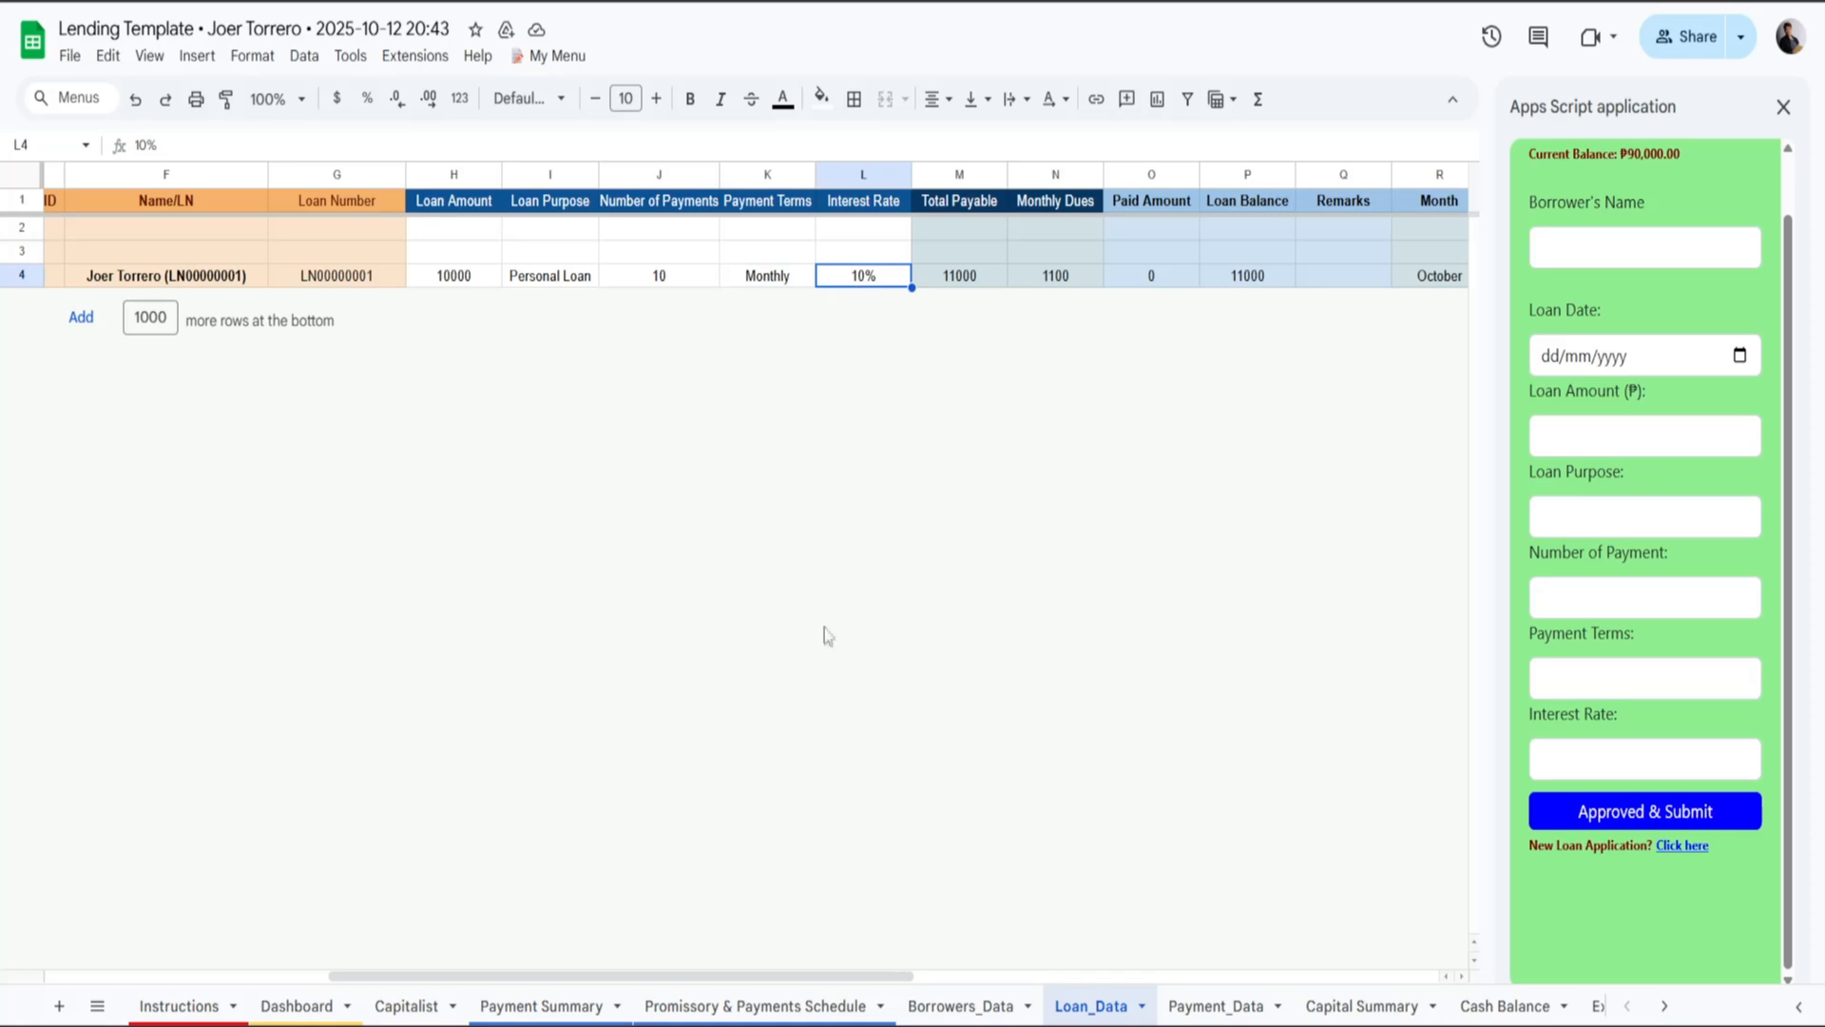
pyautogui.moveTo(743, 978); pyautogui.dragTo(456, 969)
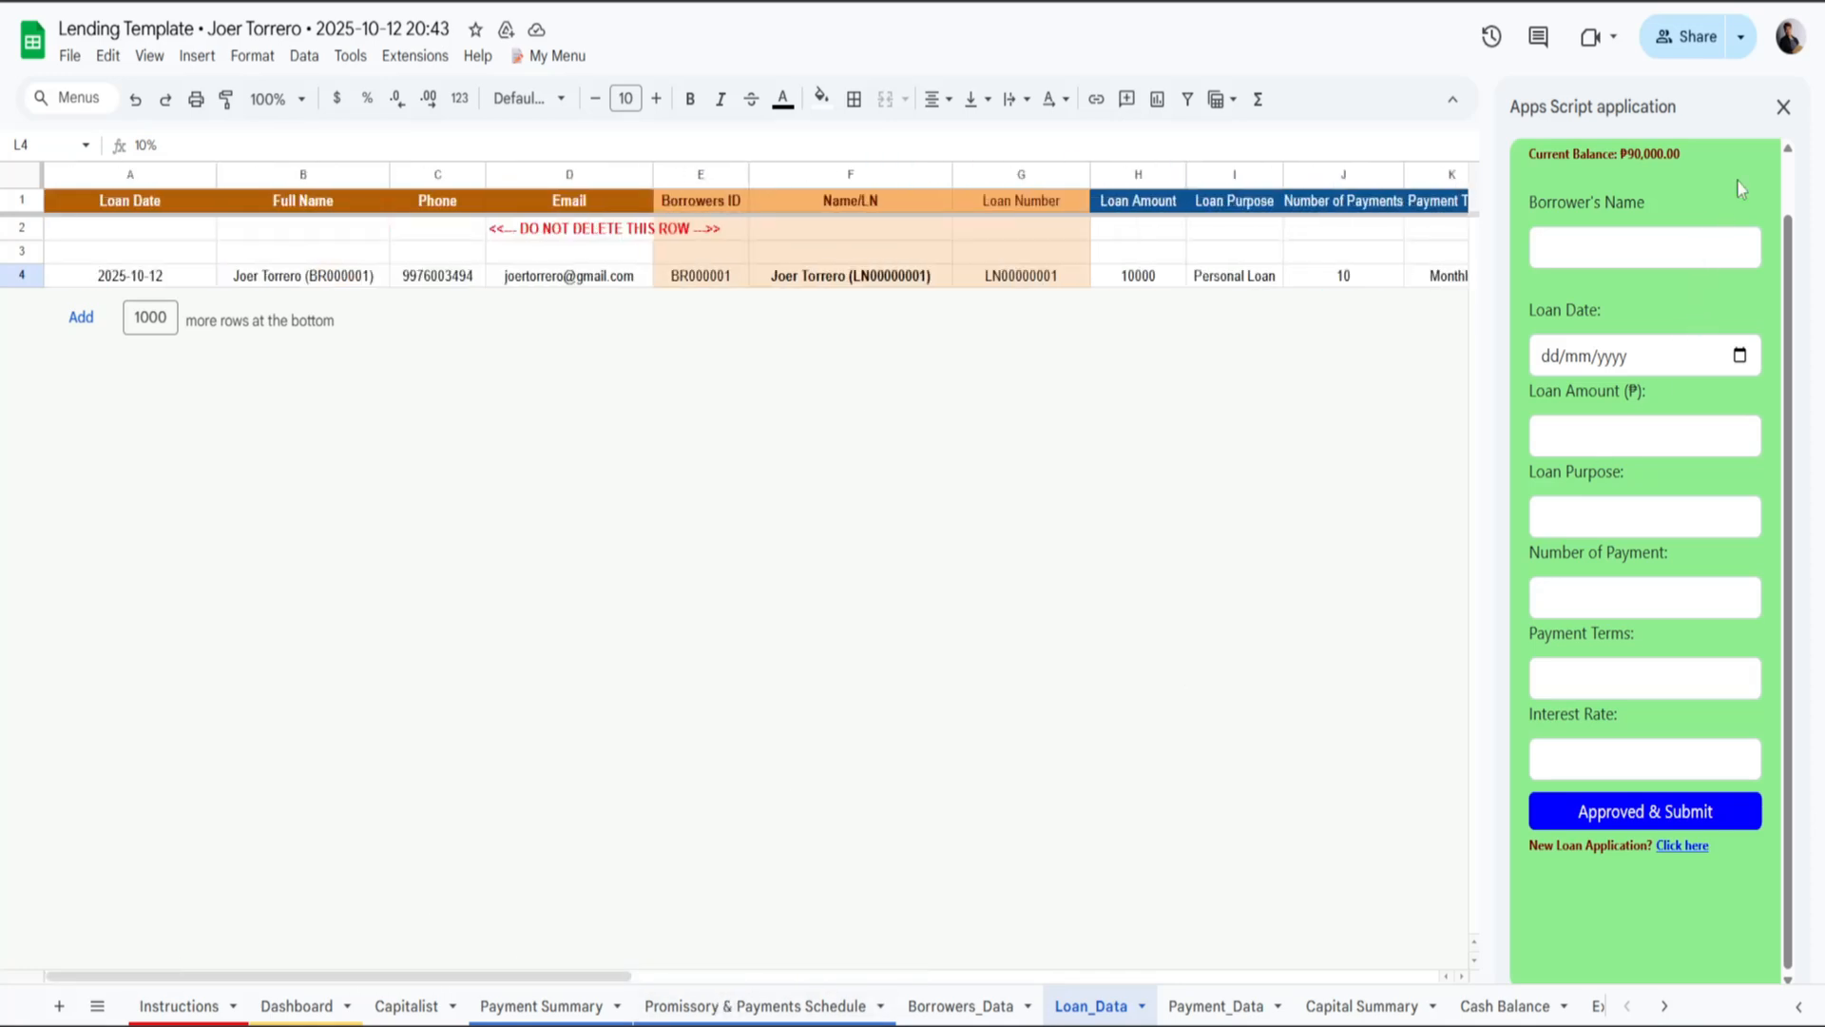
# Close the loan application form and review the Loan_Data record's payable, dues, balance, due date and profit columns.
pyautogui.click(1784, 107)
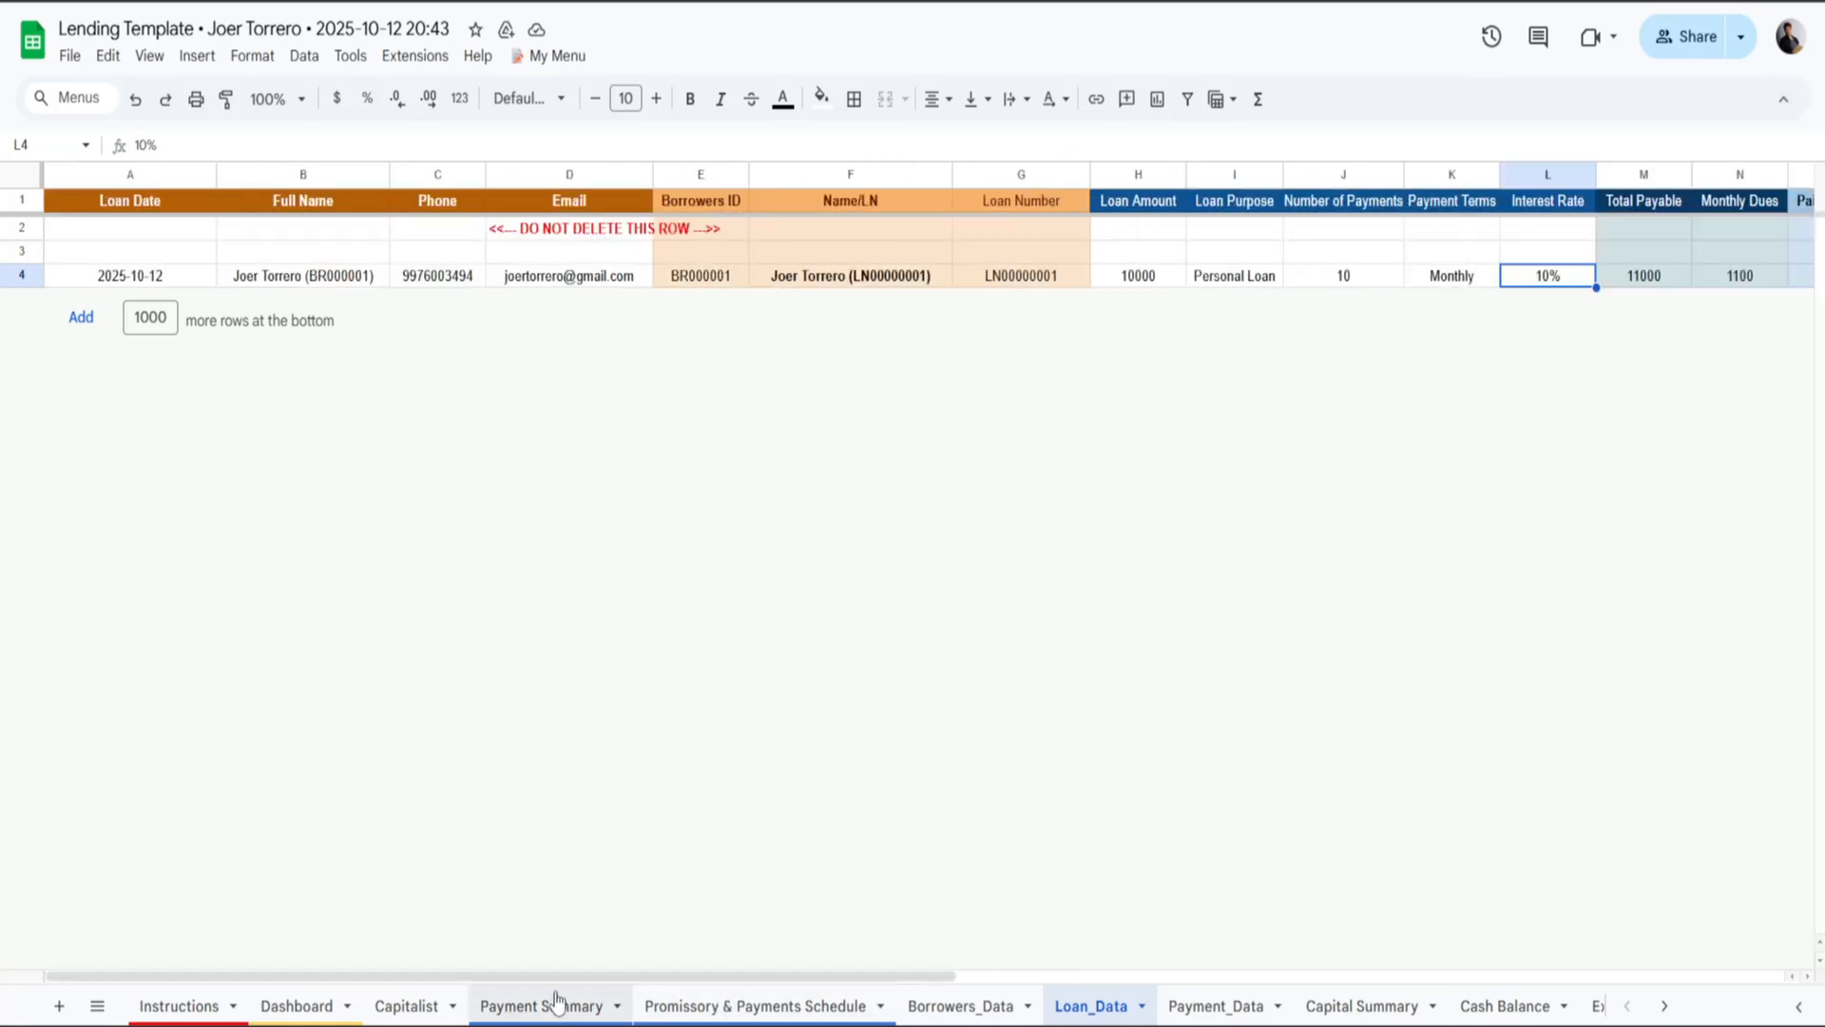
pyautogui.moveTo(584, 977); pyautogui.dragTo(628, 977)
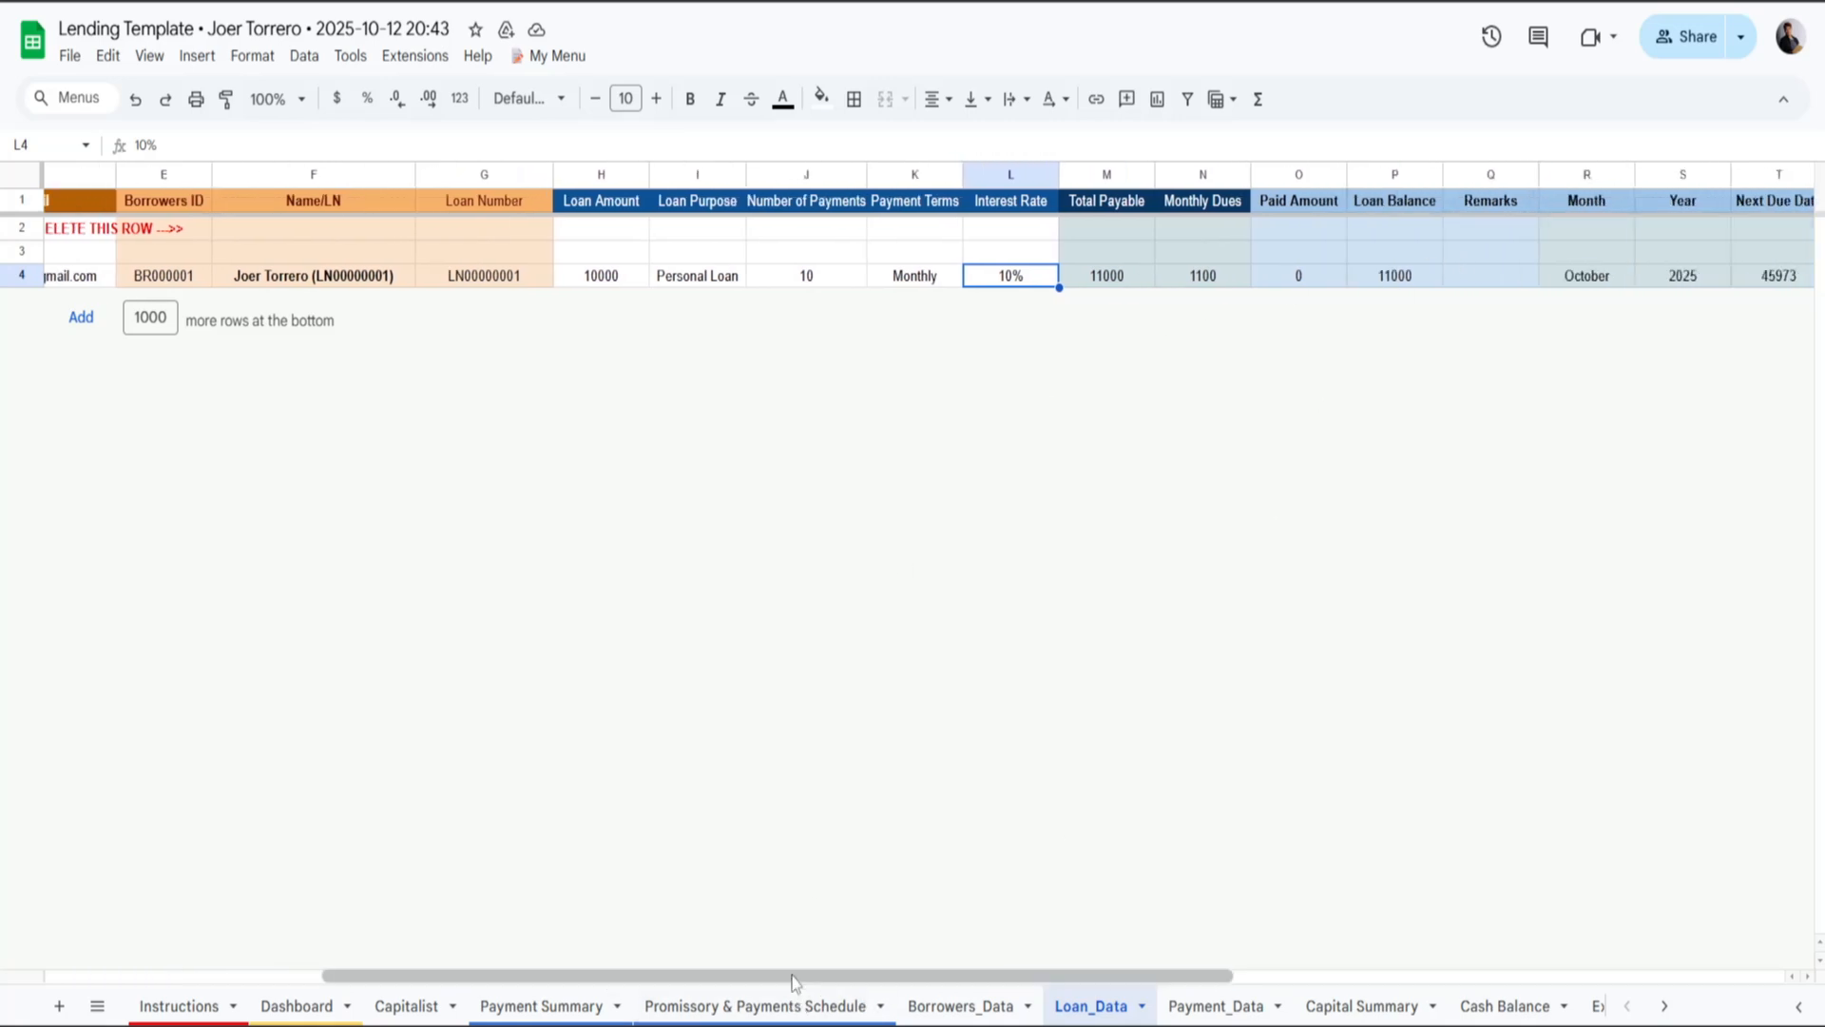
pyautogui.moveTo(777, 979); pyautogui.dragTo(395, 1007)
pyautogui.moveTo(513, 1016); pyautogui.dragTo(955, 1016)
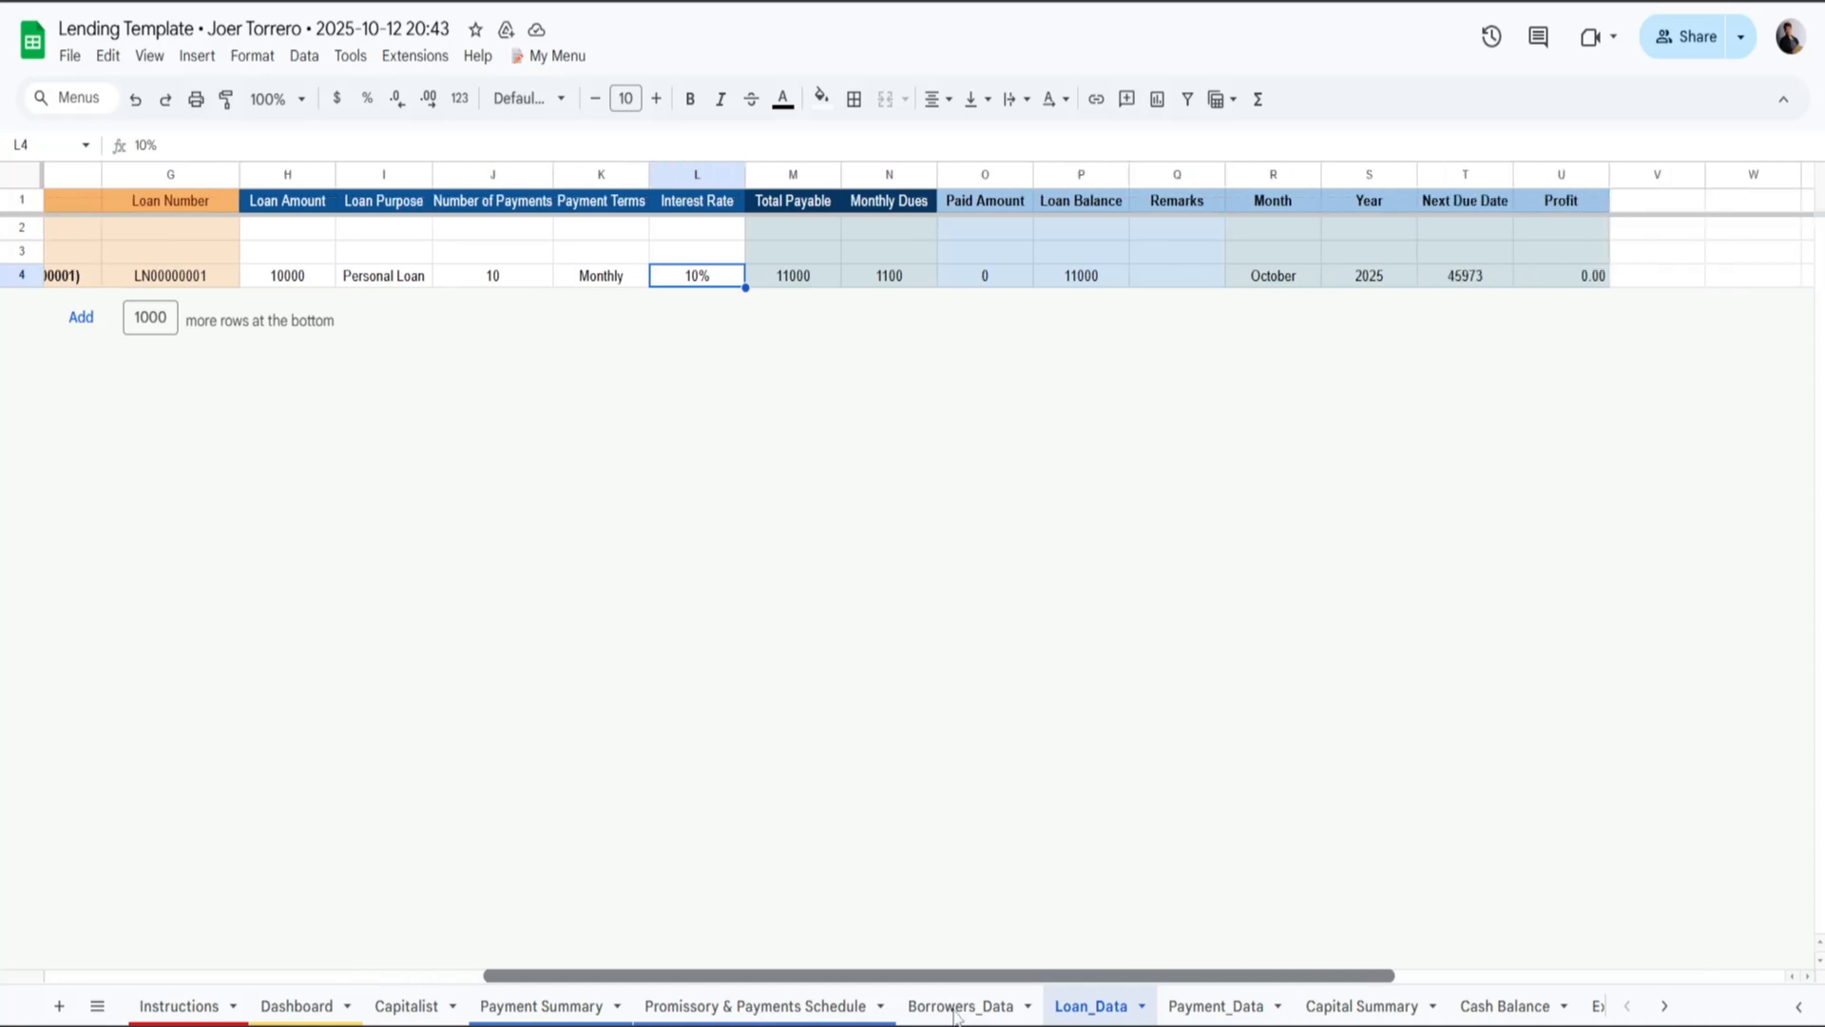
pyautogui.moveTo(969, 980); pyautogui.dragTo(950, 979)
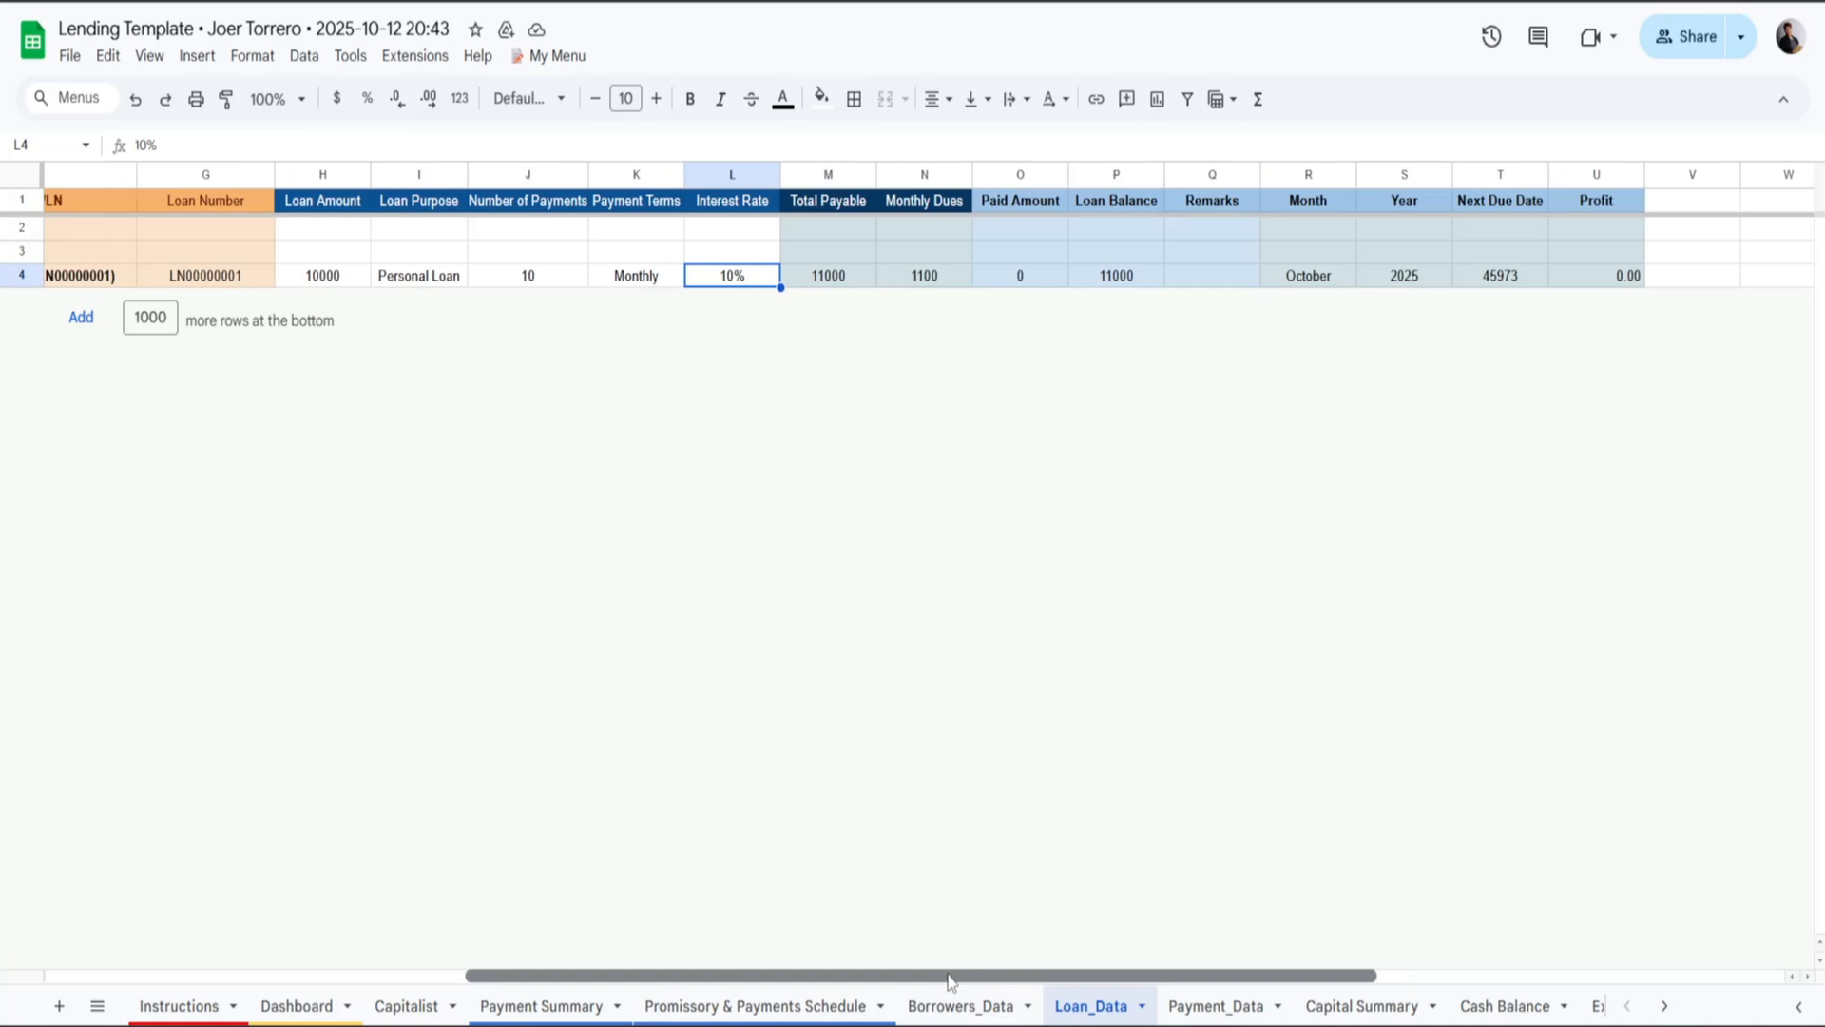
pyautogui.moveTo(950, 982); pyautogui.dragTo(642, 979)
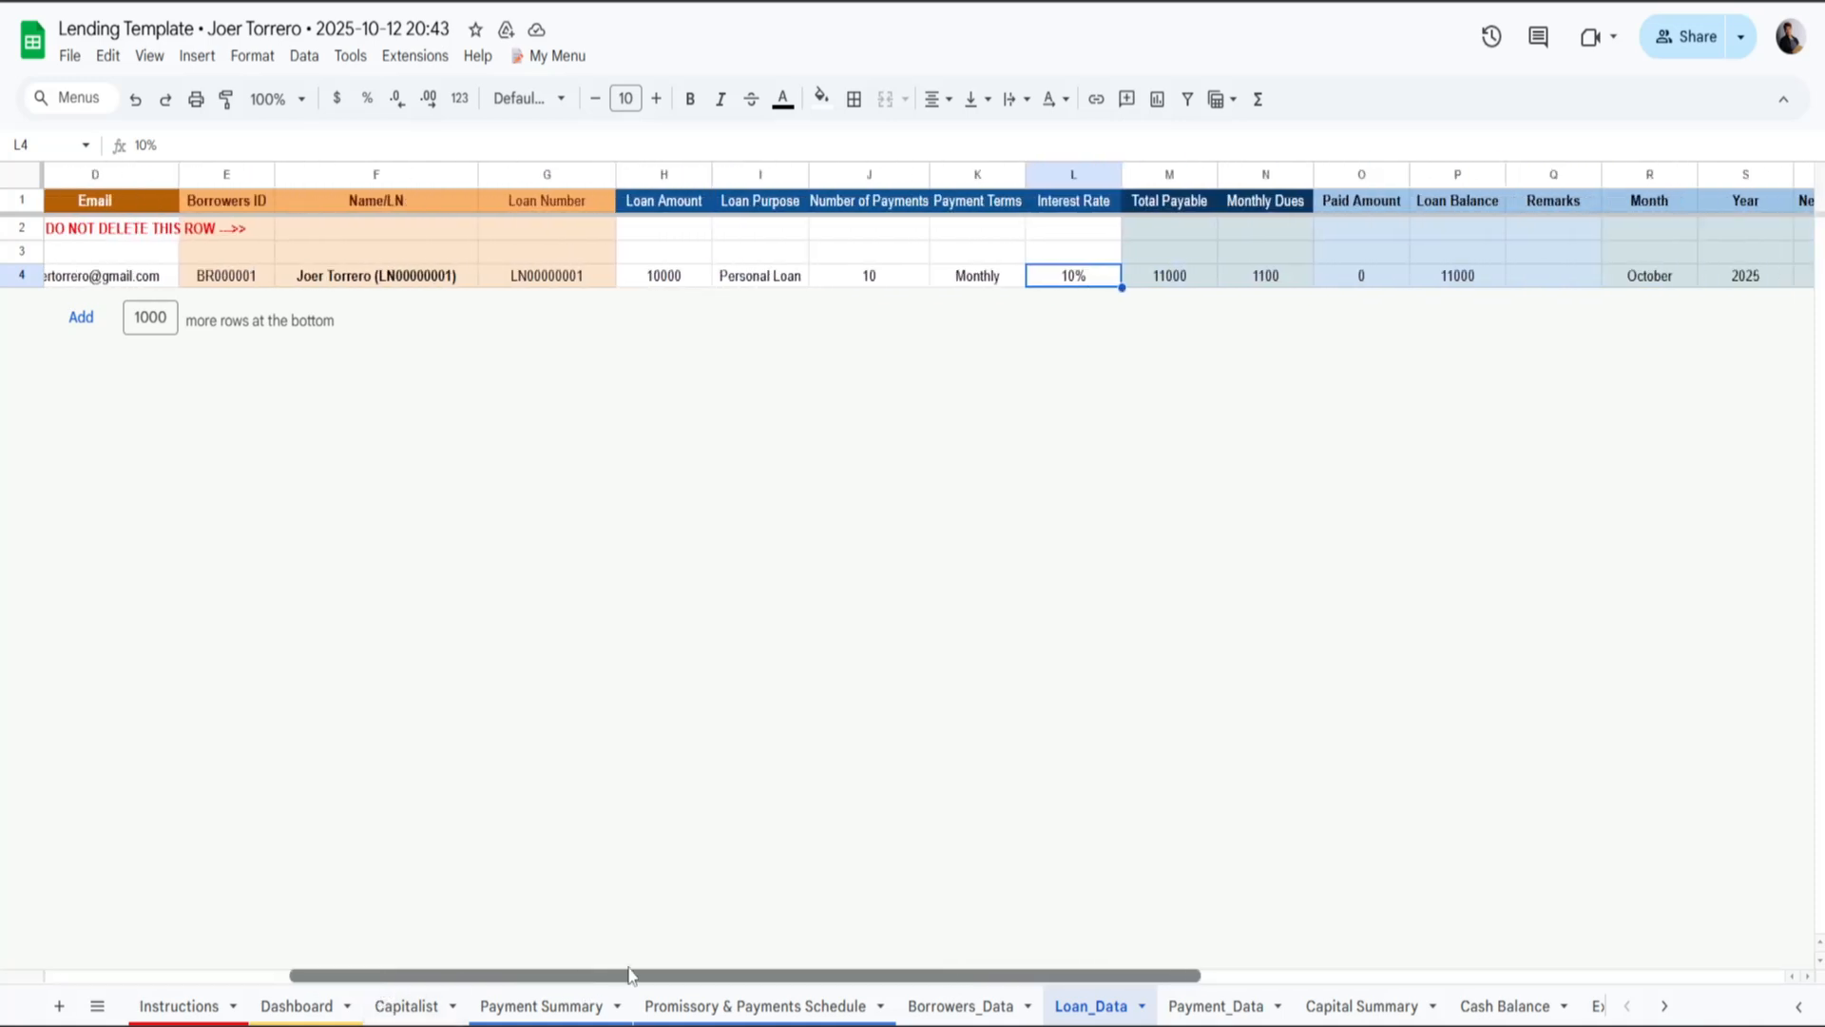
# Change the loan's number of payments to 6 in the Loan_Data record.
pyautogui.click(864, 285)
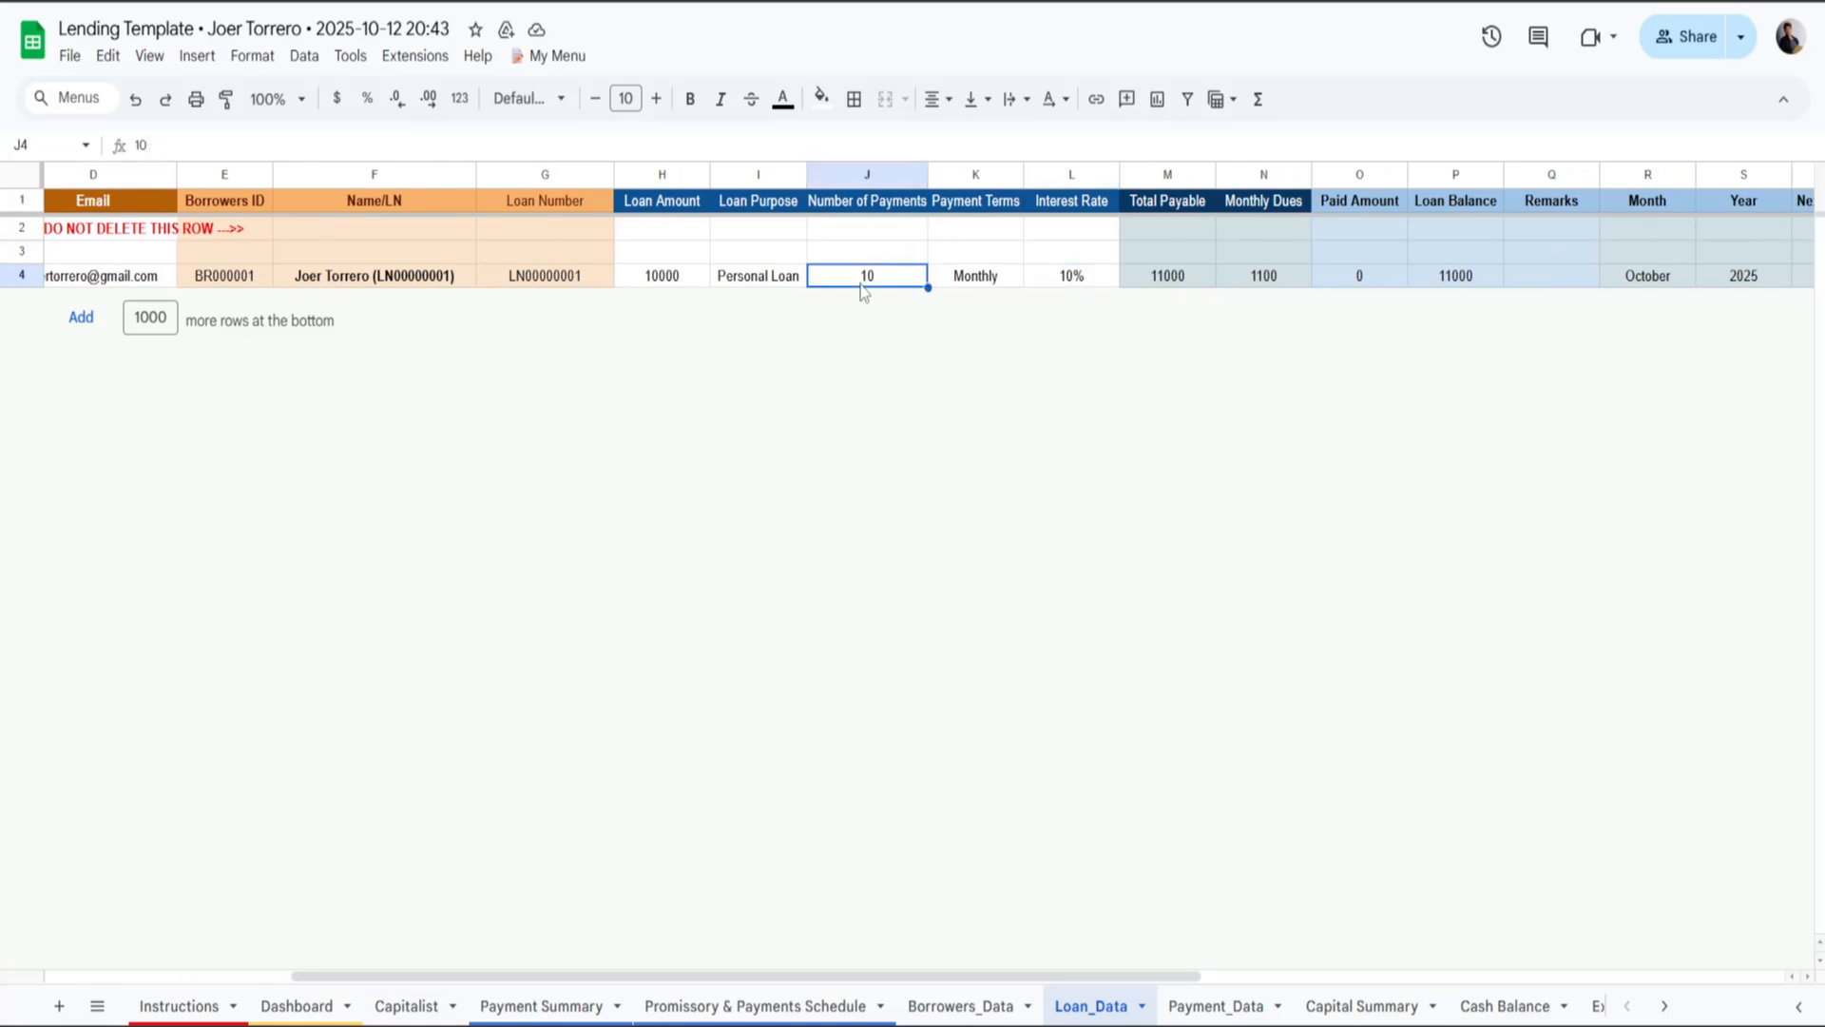
pyautogui.write('6')
pyautogui.press('Up')
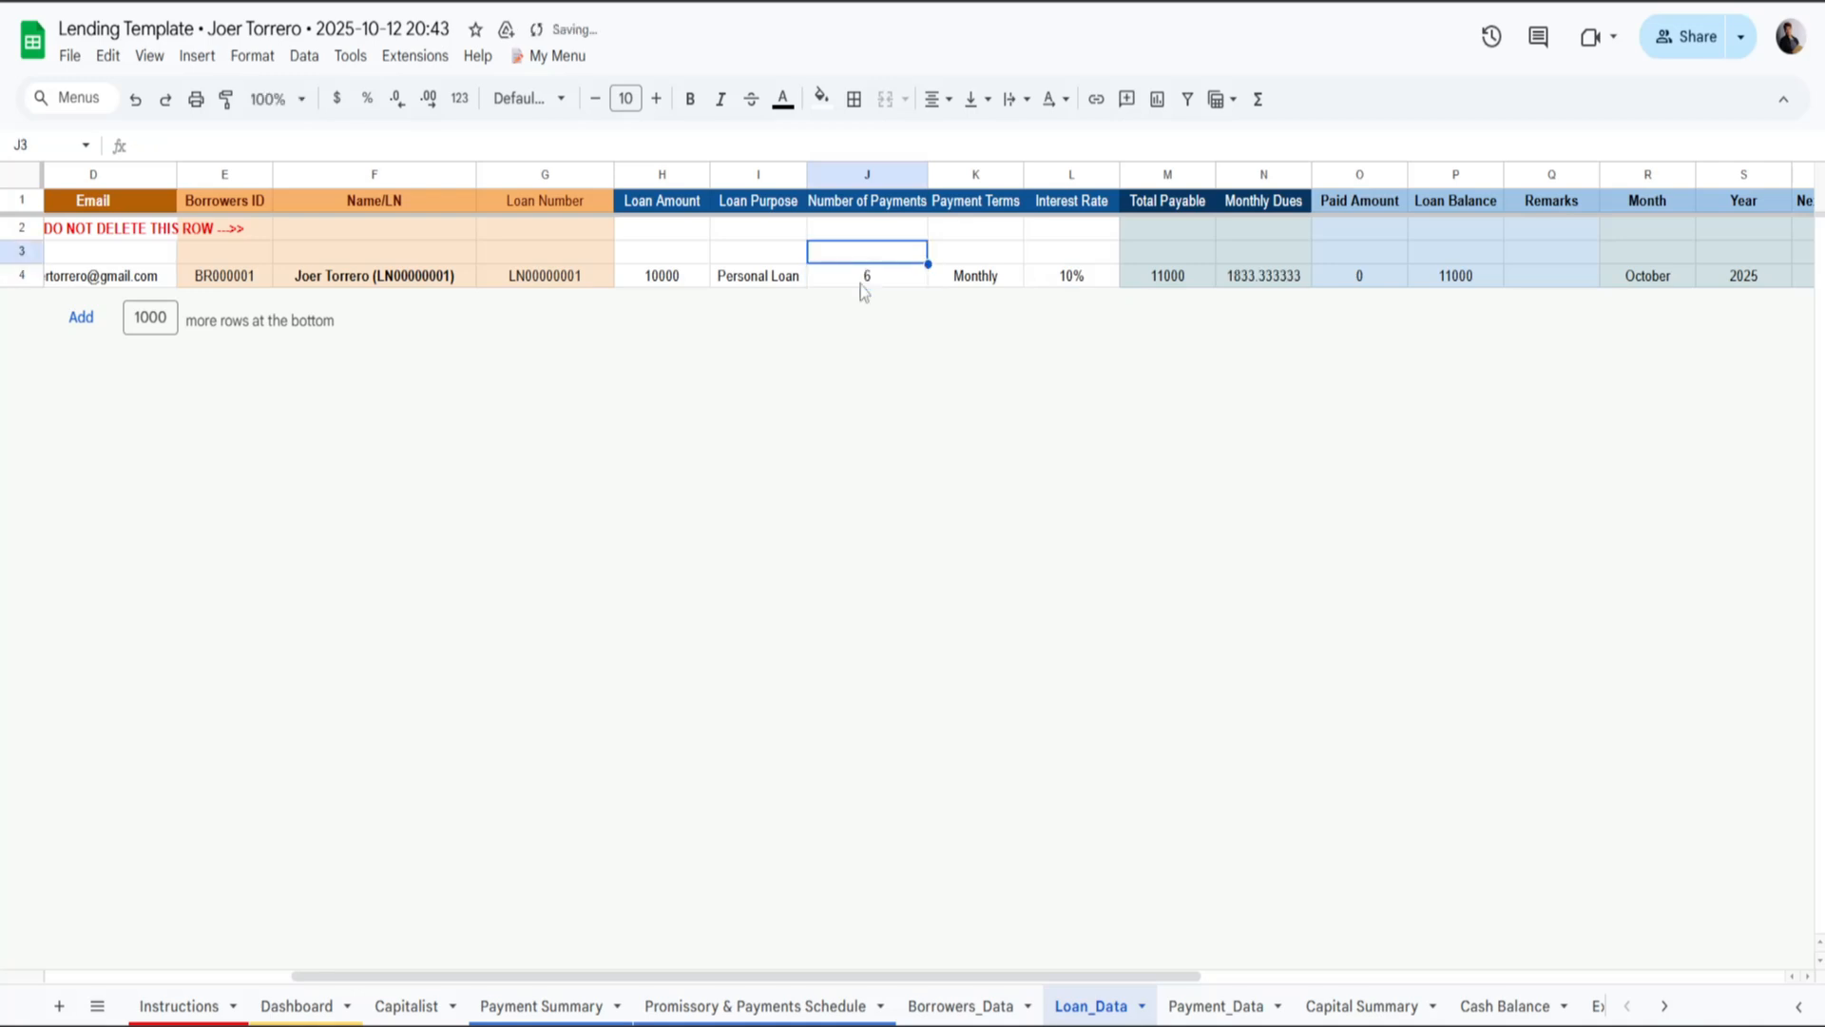
pyautogui.press('Down')
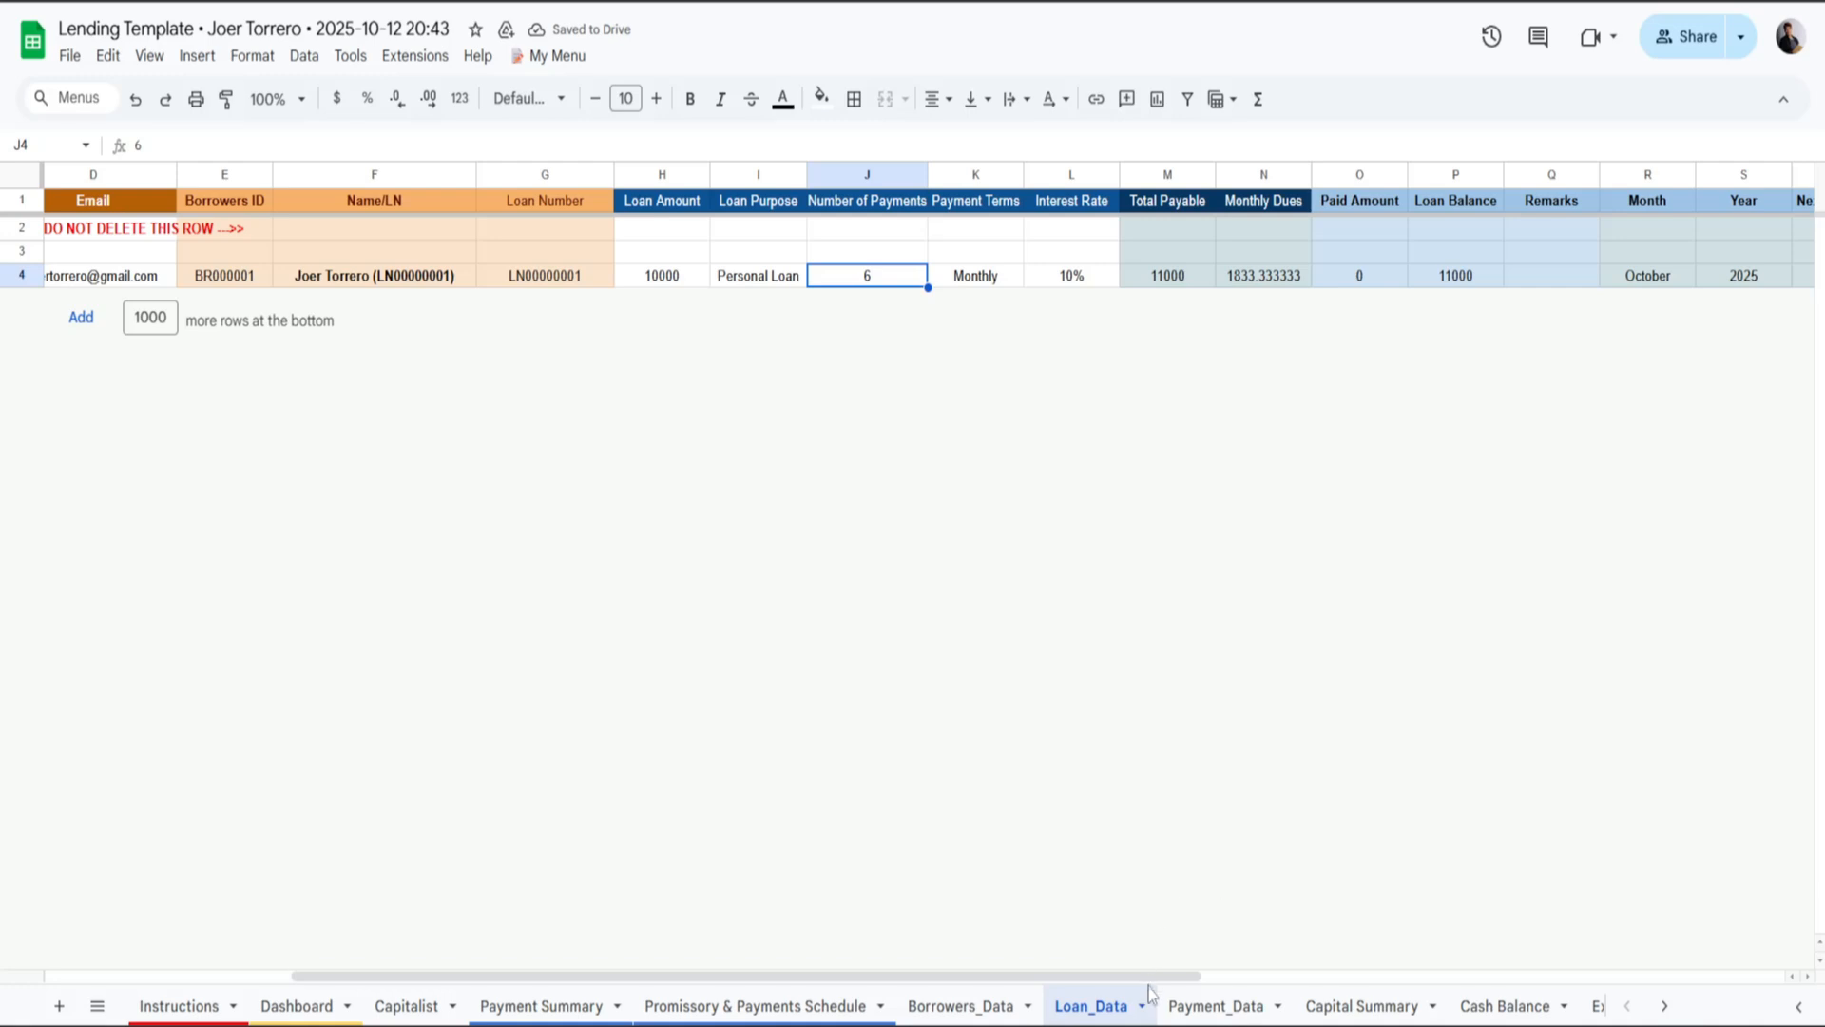
pyautogui.moveTo(1153, 984); pyautogui.dragTo(518, 975)
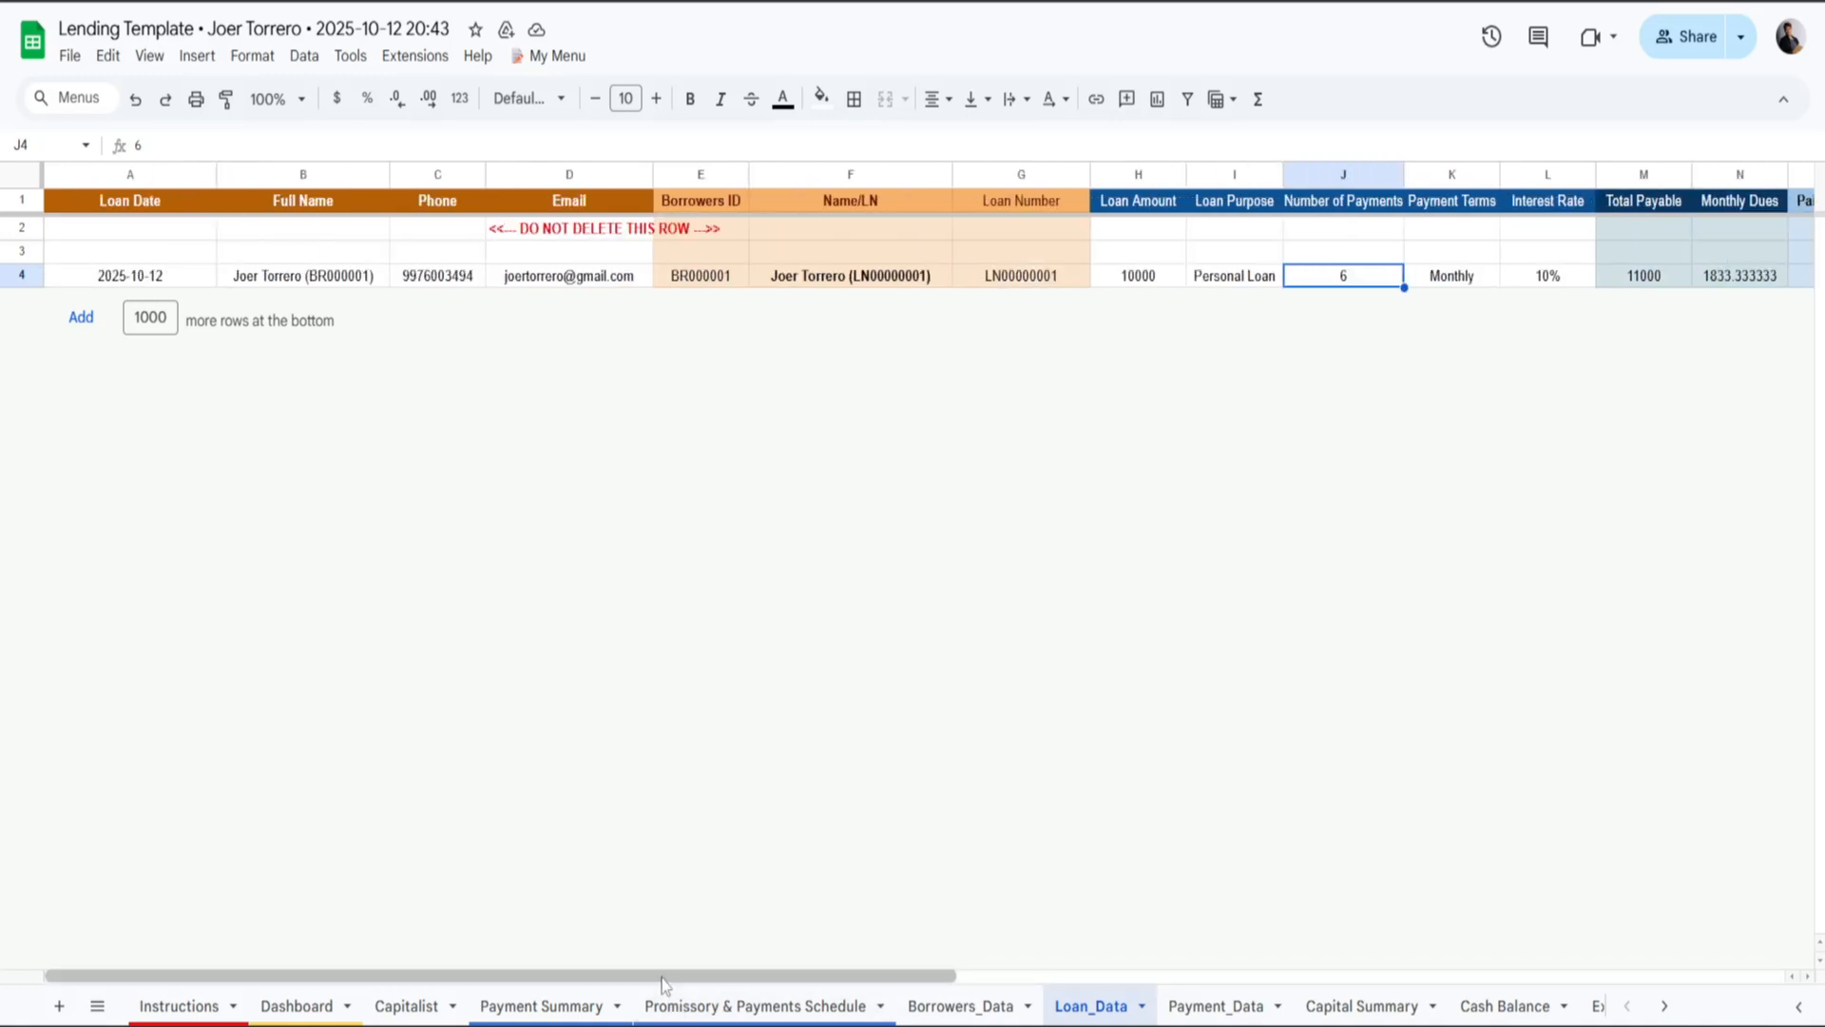
# Look up the registered borrower and their loan number on the Payment Summary sheet and review the borrower, loan and payment details.
pyautogui.click(546, 1006)
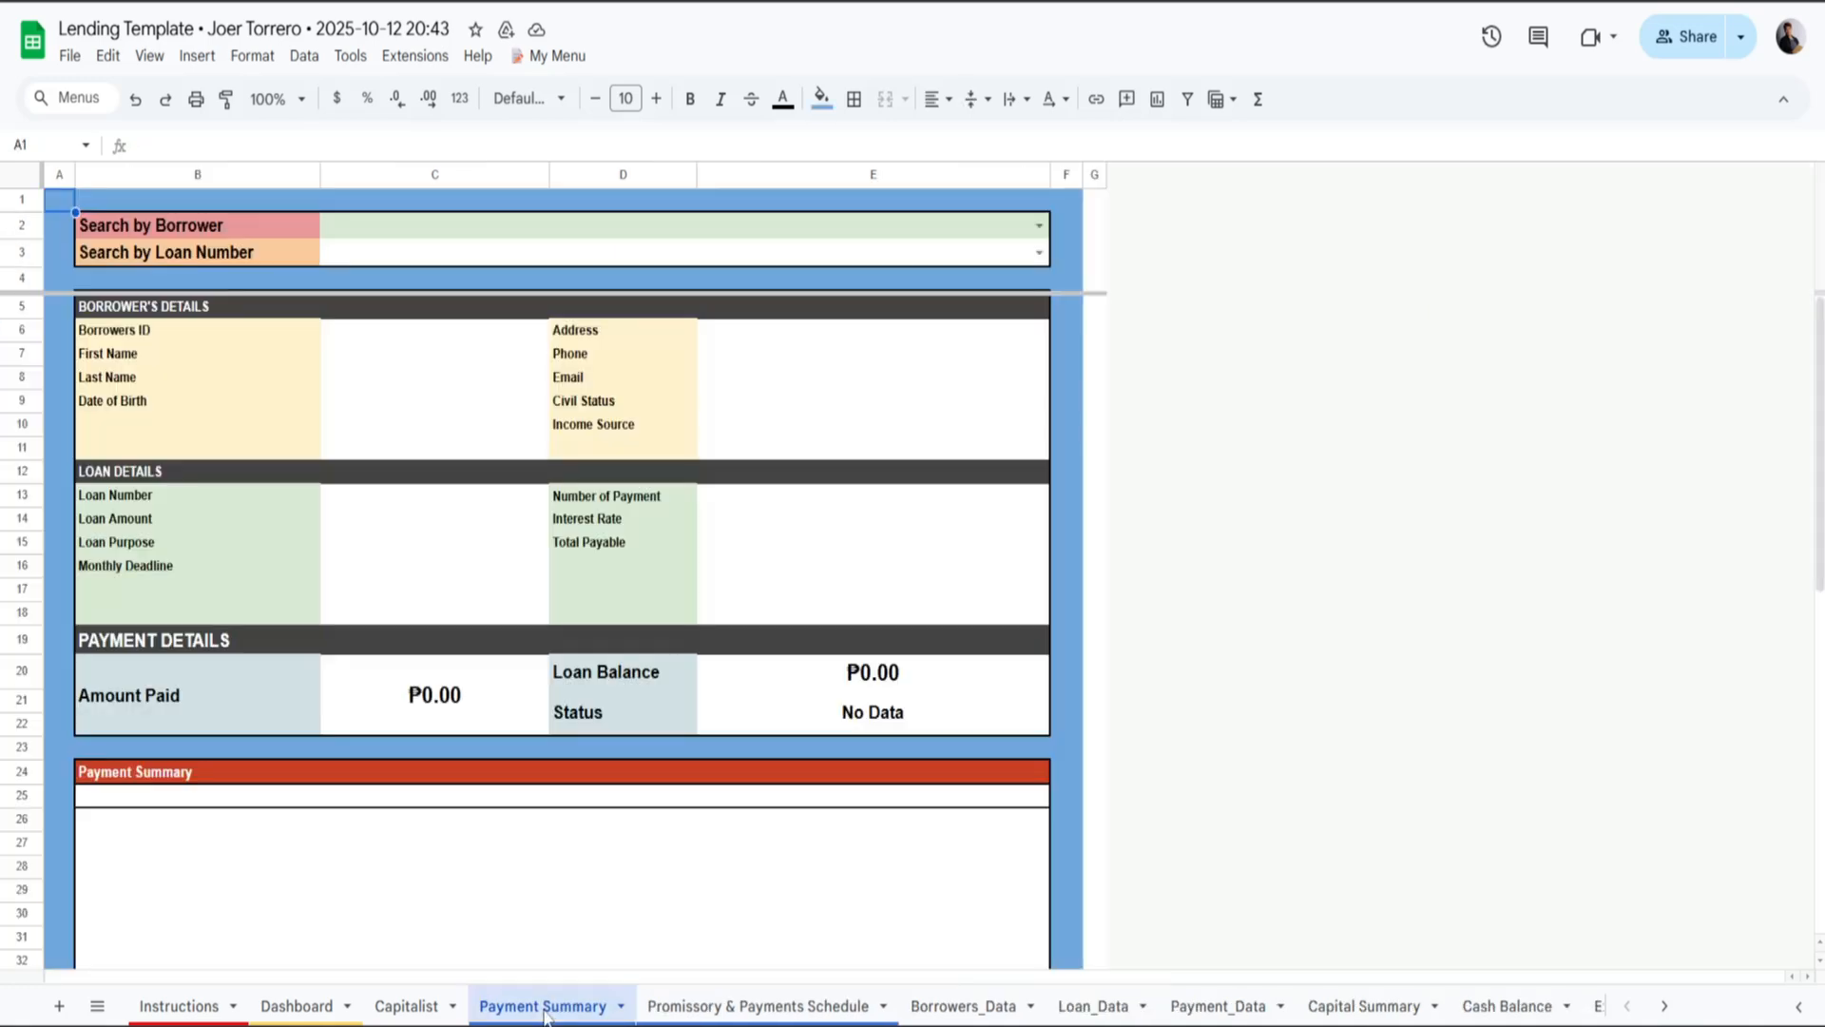
pyautogui.click(1038, 226)
pyautogui.click(462, 264)
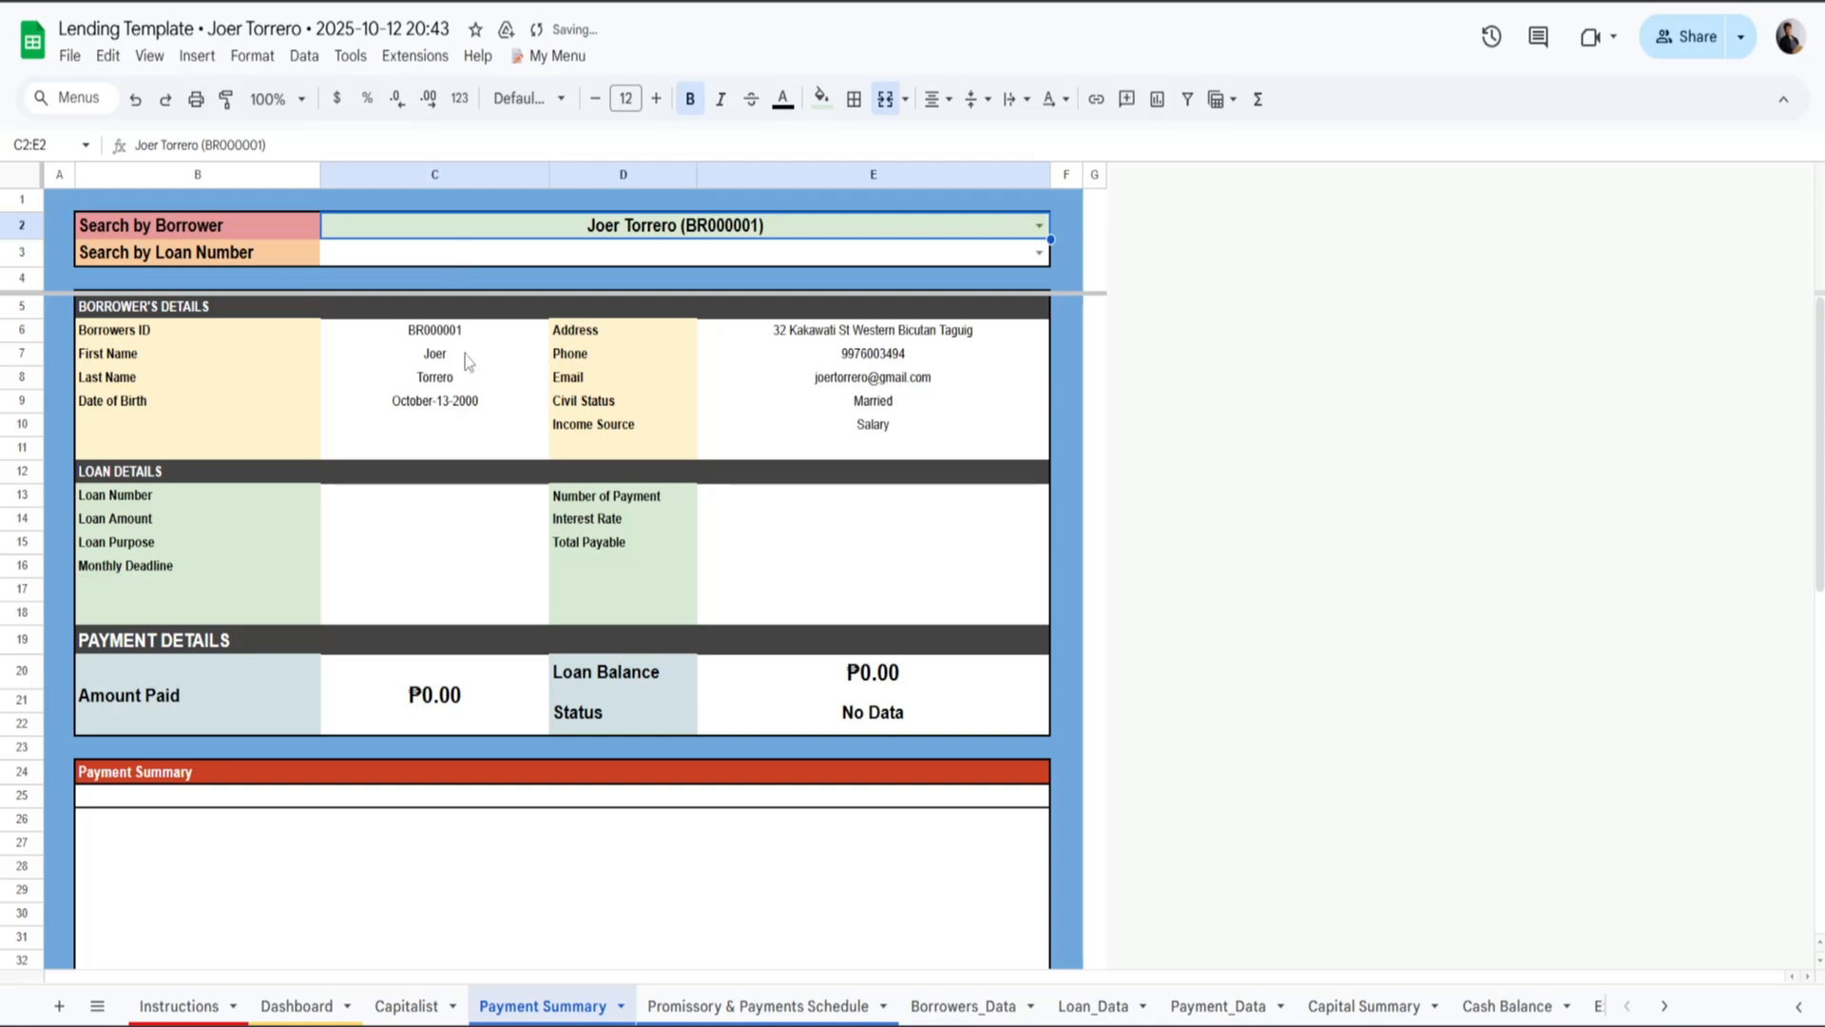
pyautogui.click(1039, 252)
pyautogui.click(454, 291)
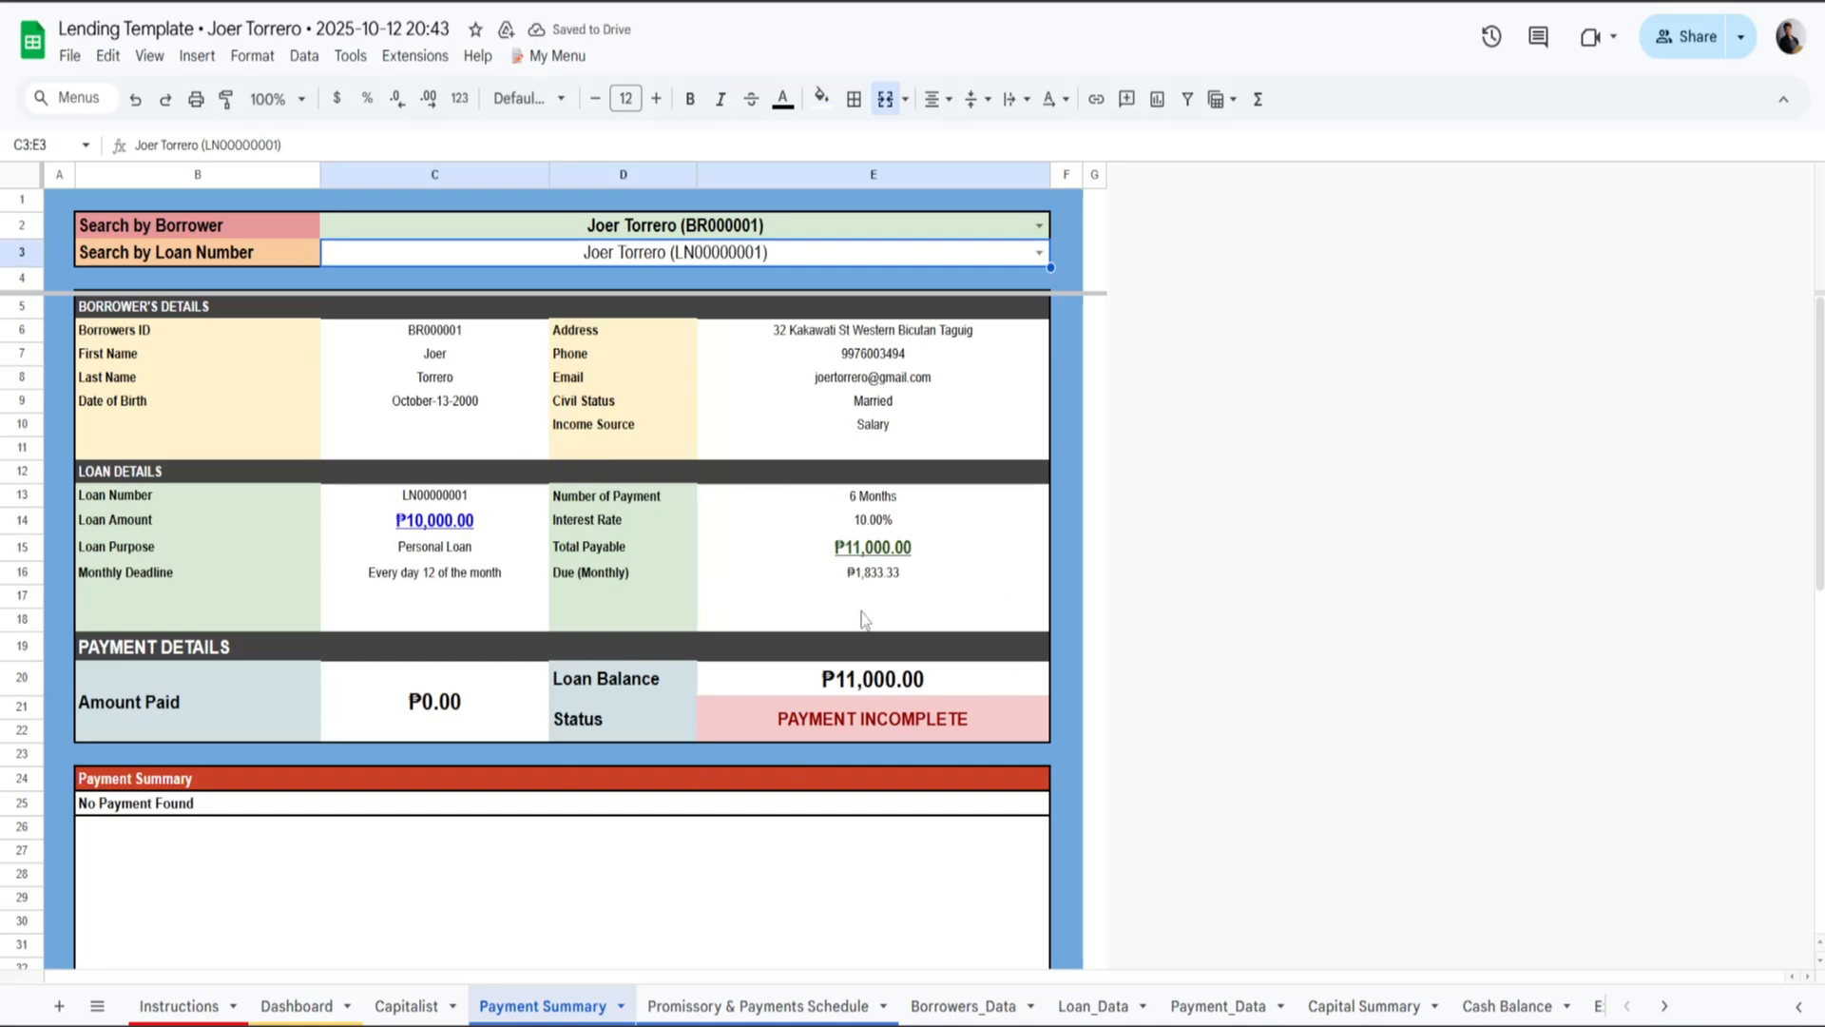
pyautogui.scroll(-3, 865, 613)
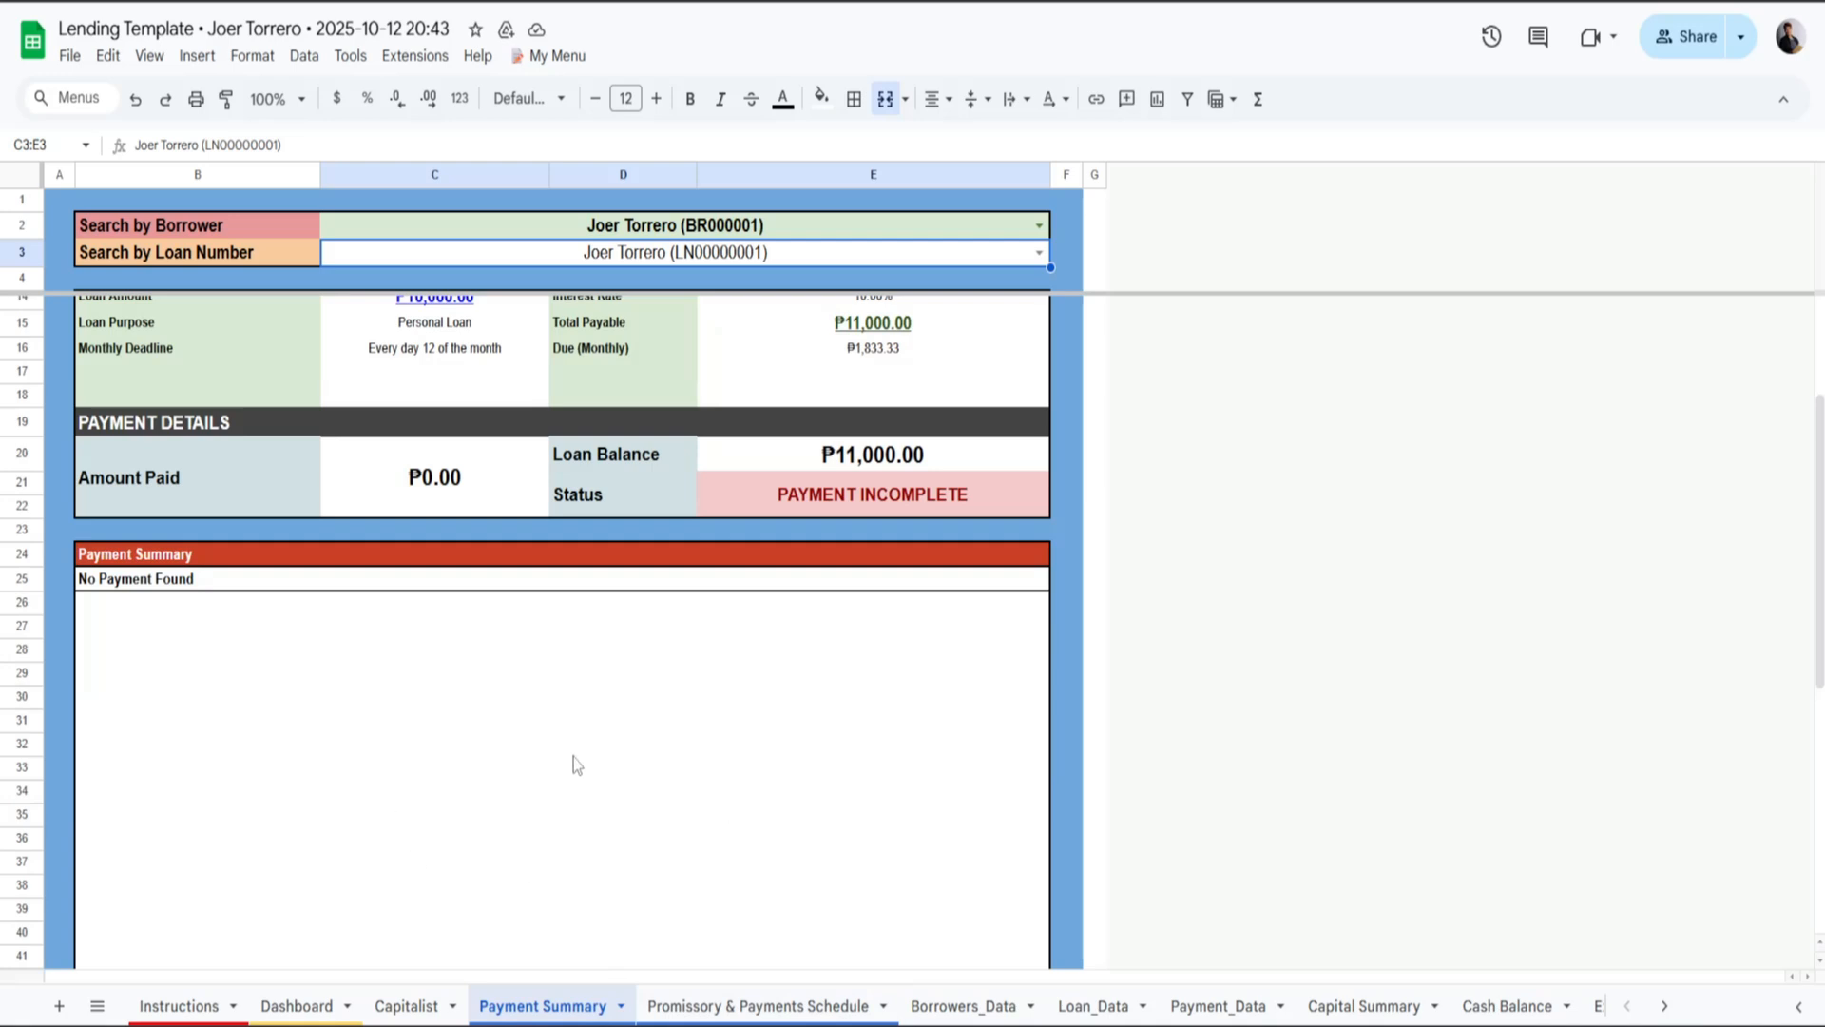
pyautogui.scroll(3, 800, 788)
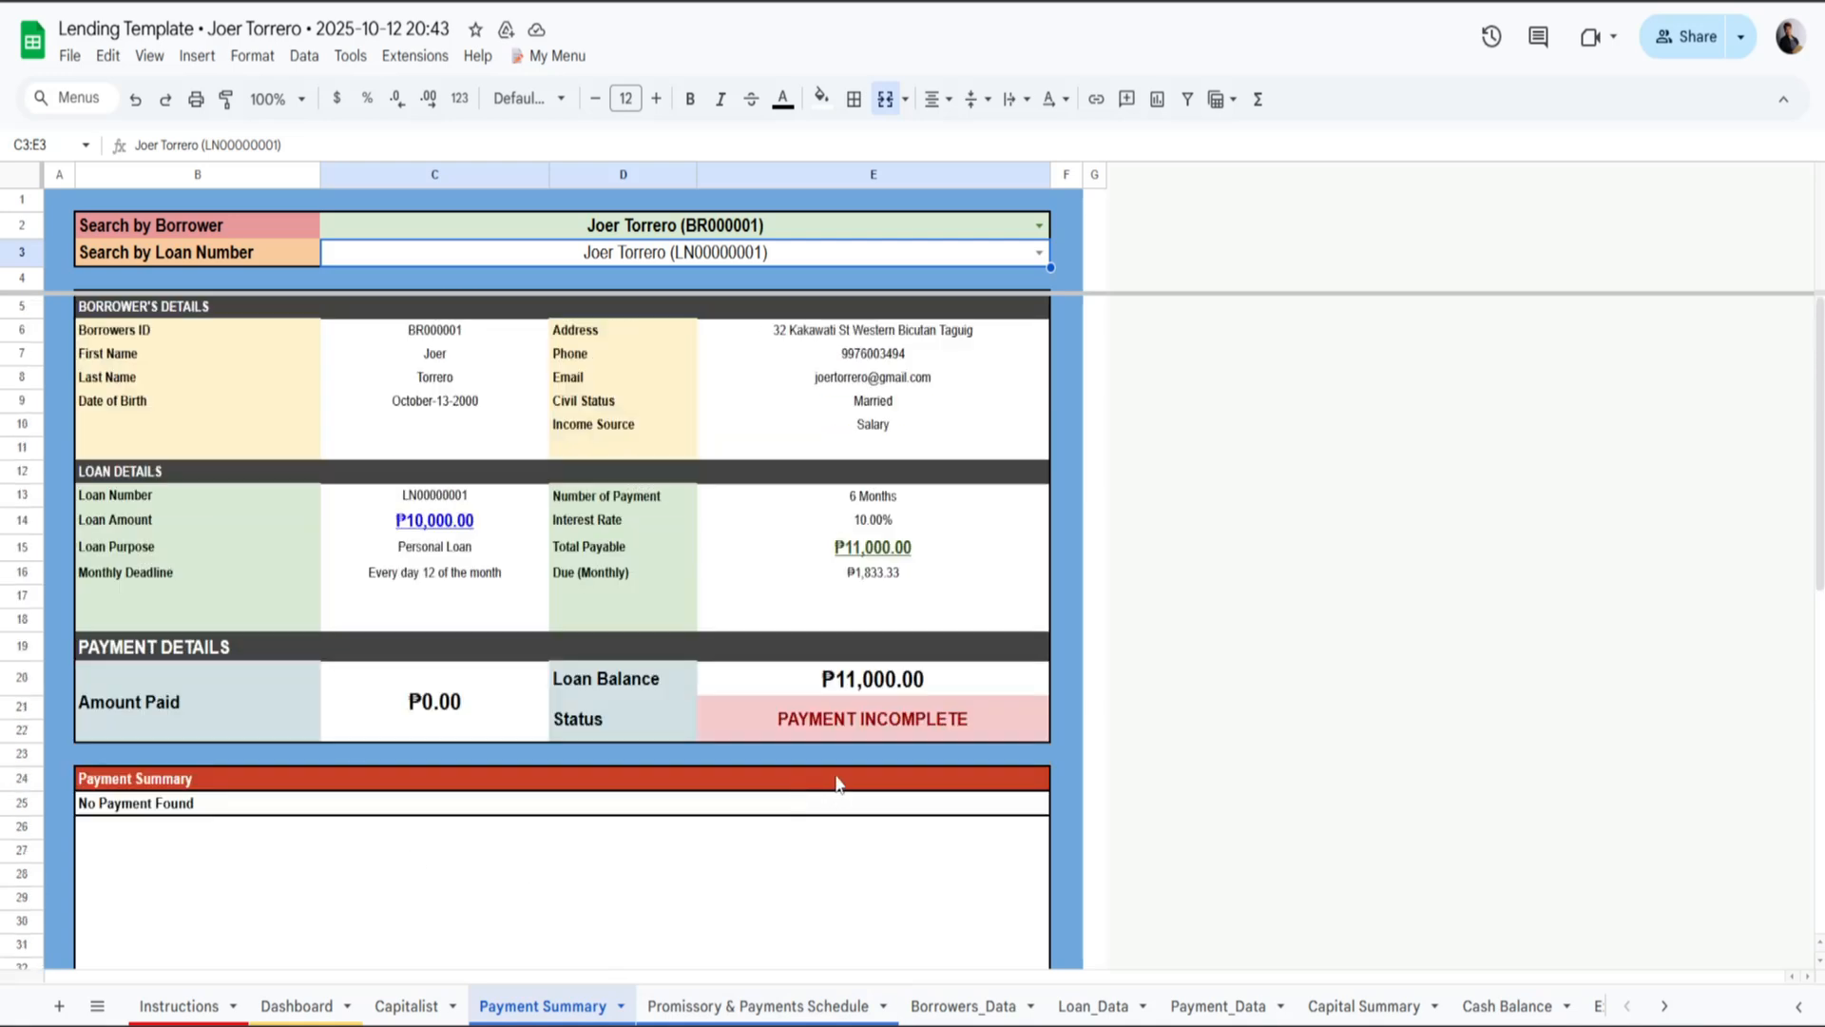
# Select the registered borrower and their loan number on the Promissory & Payments Schedule sheet to fill in the promissory note.
pyautogui.click(760, 1008)
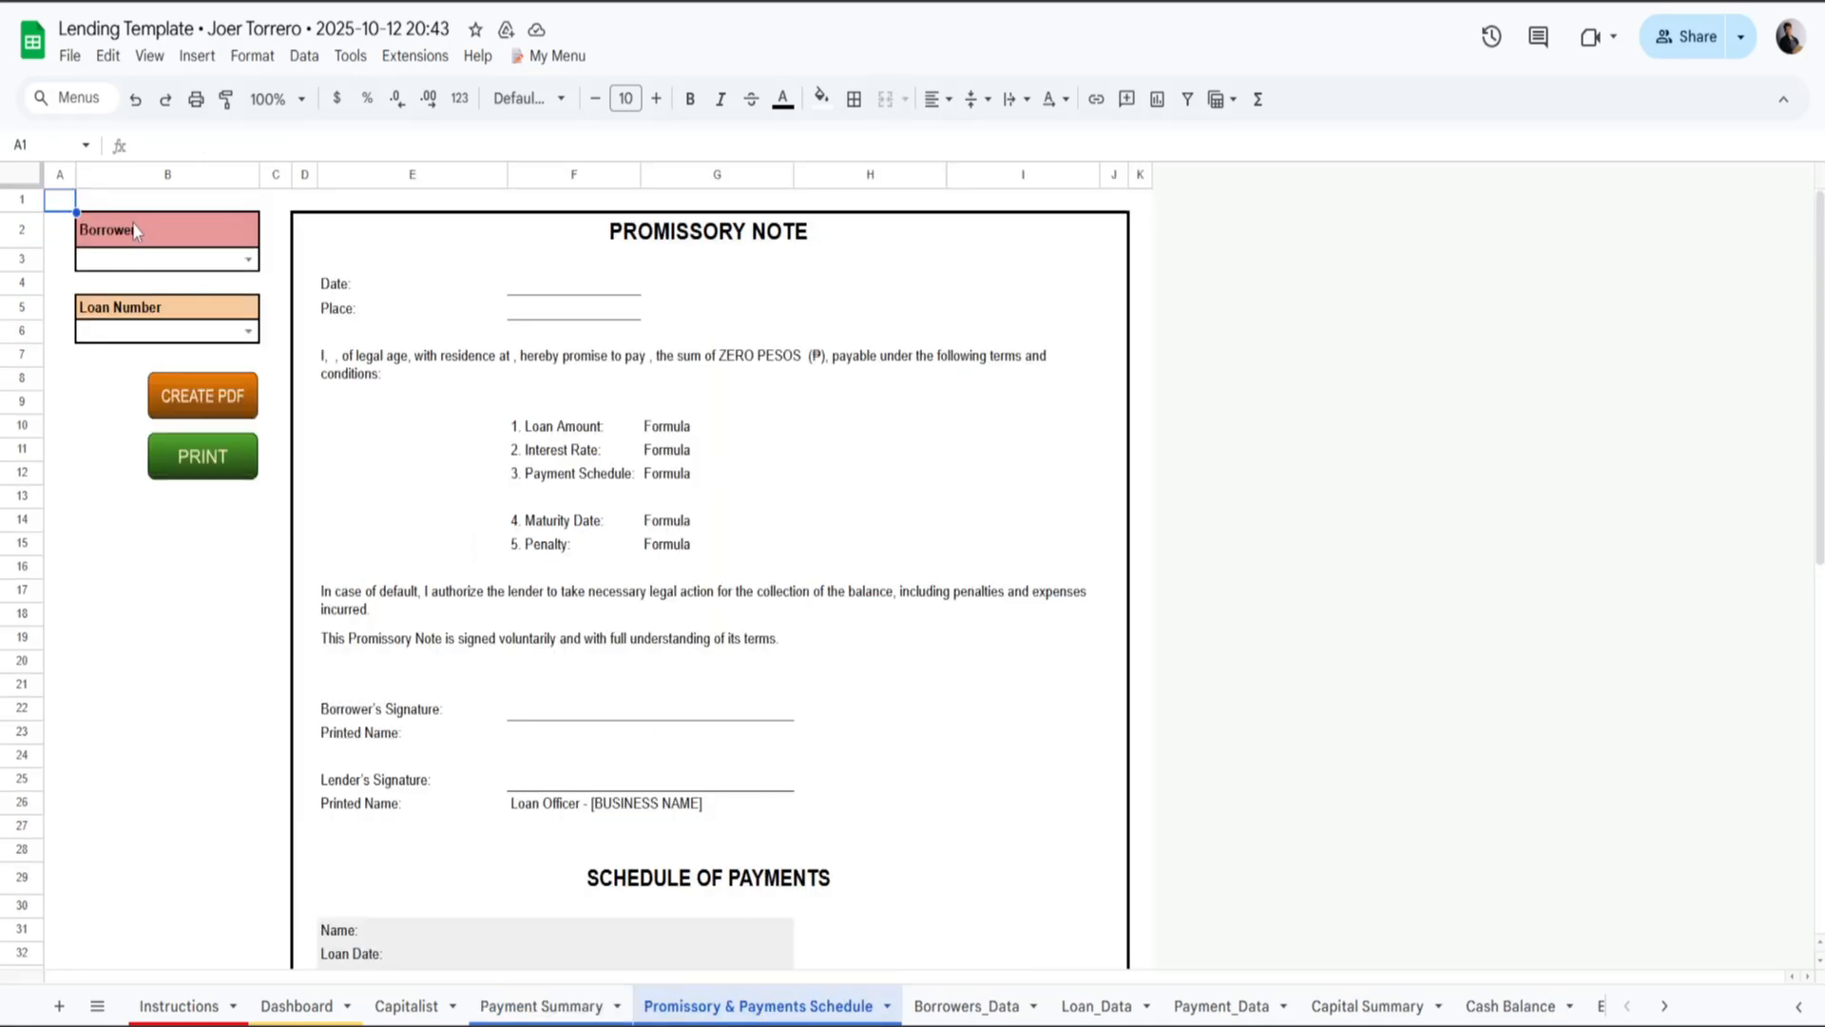
pyautogui.click(248, 260)
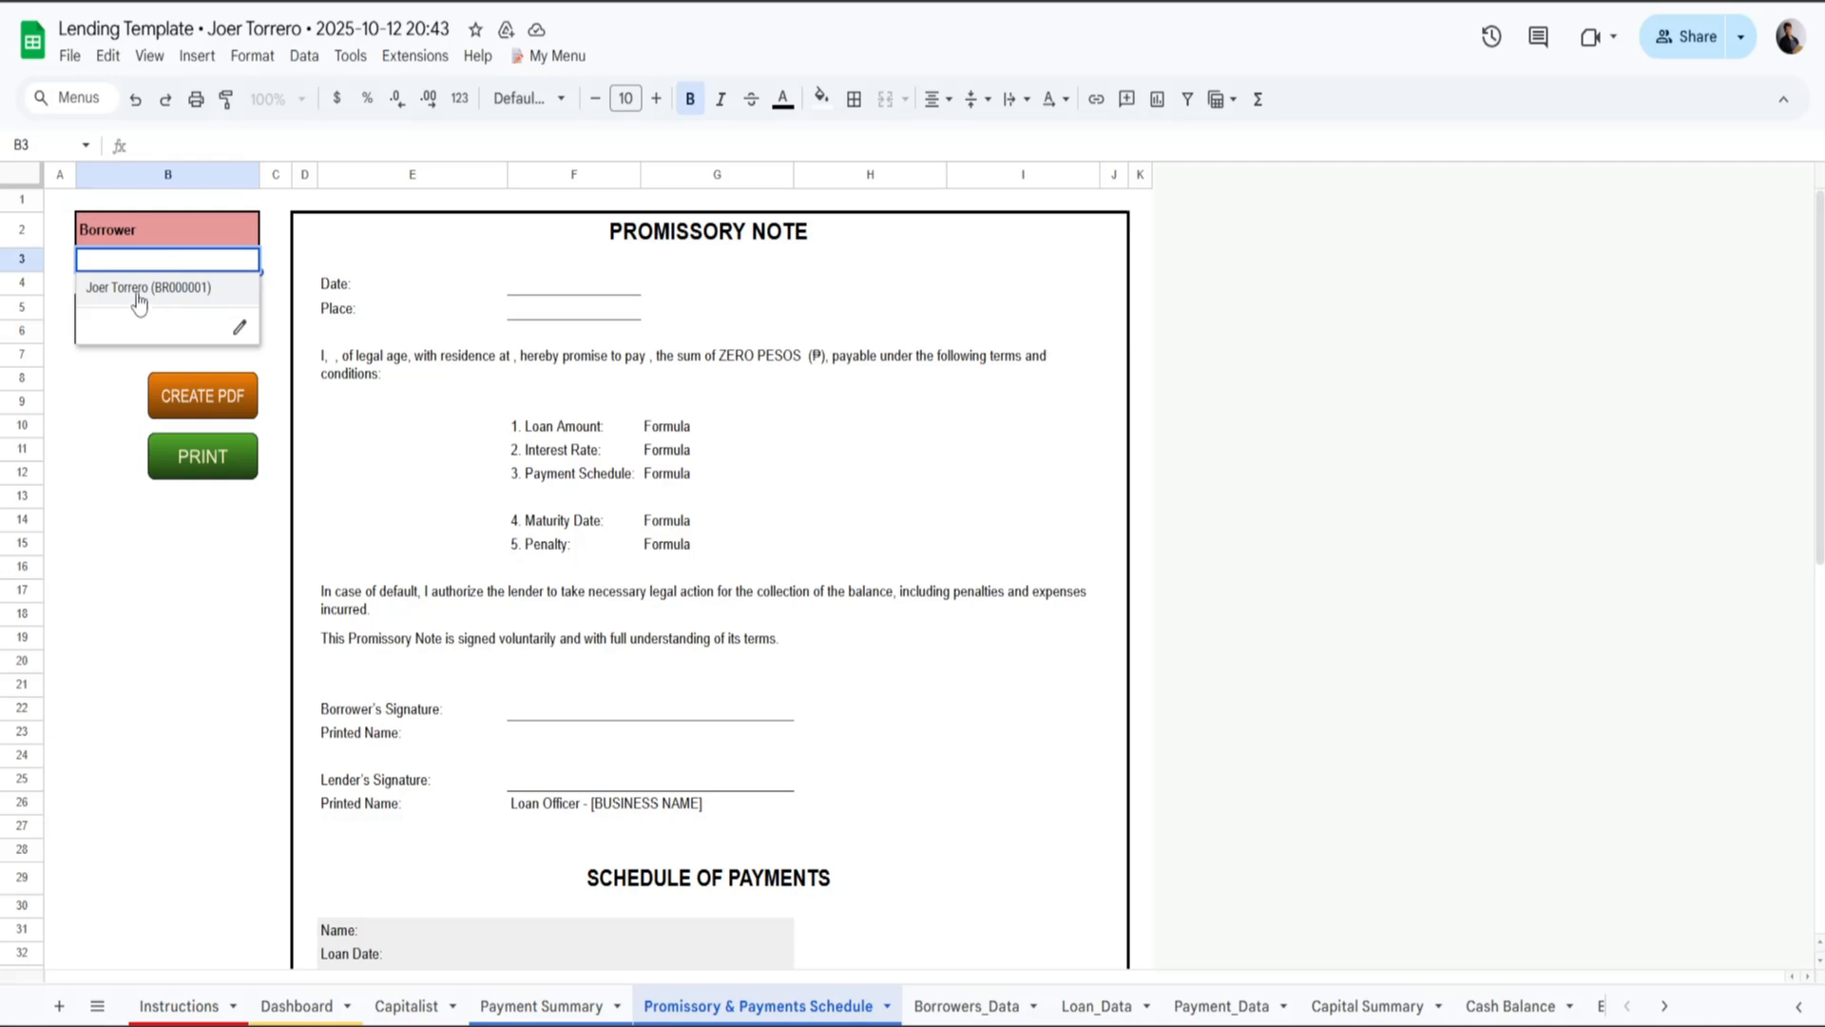
pyautogui.click(140, 300)
pyautogui.click(251, 333)
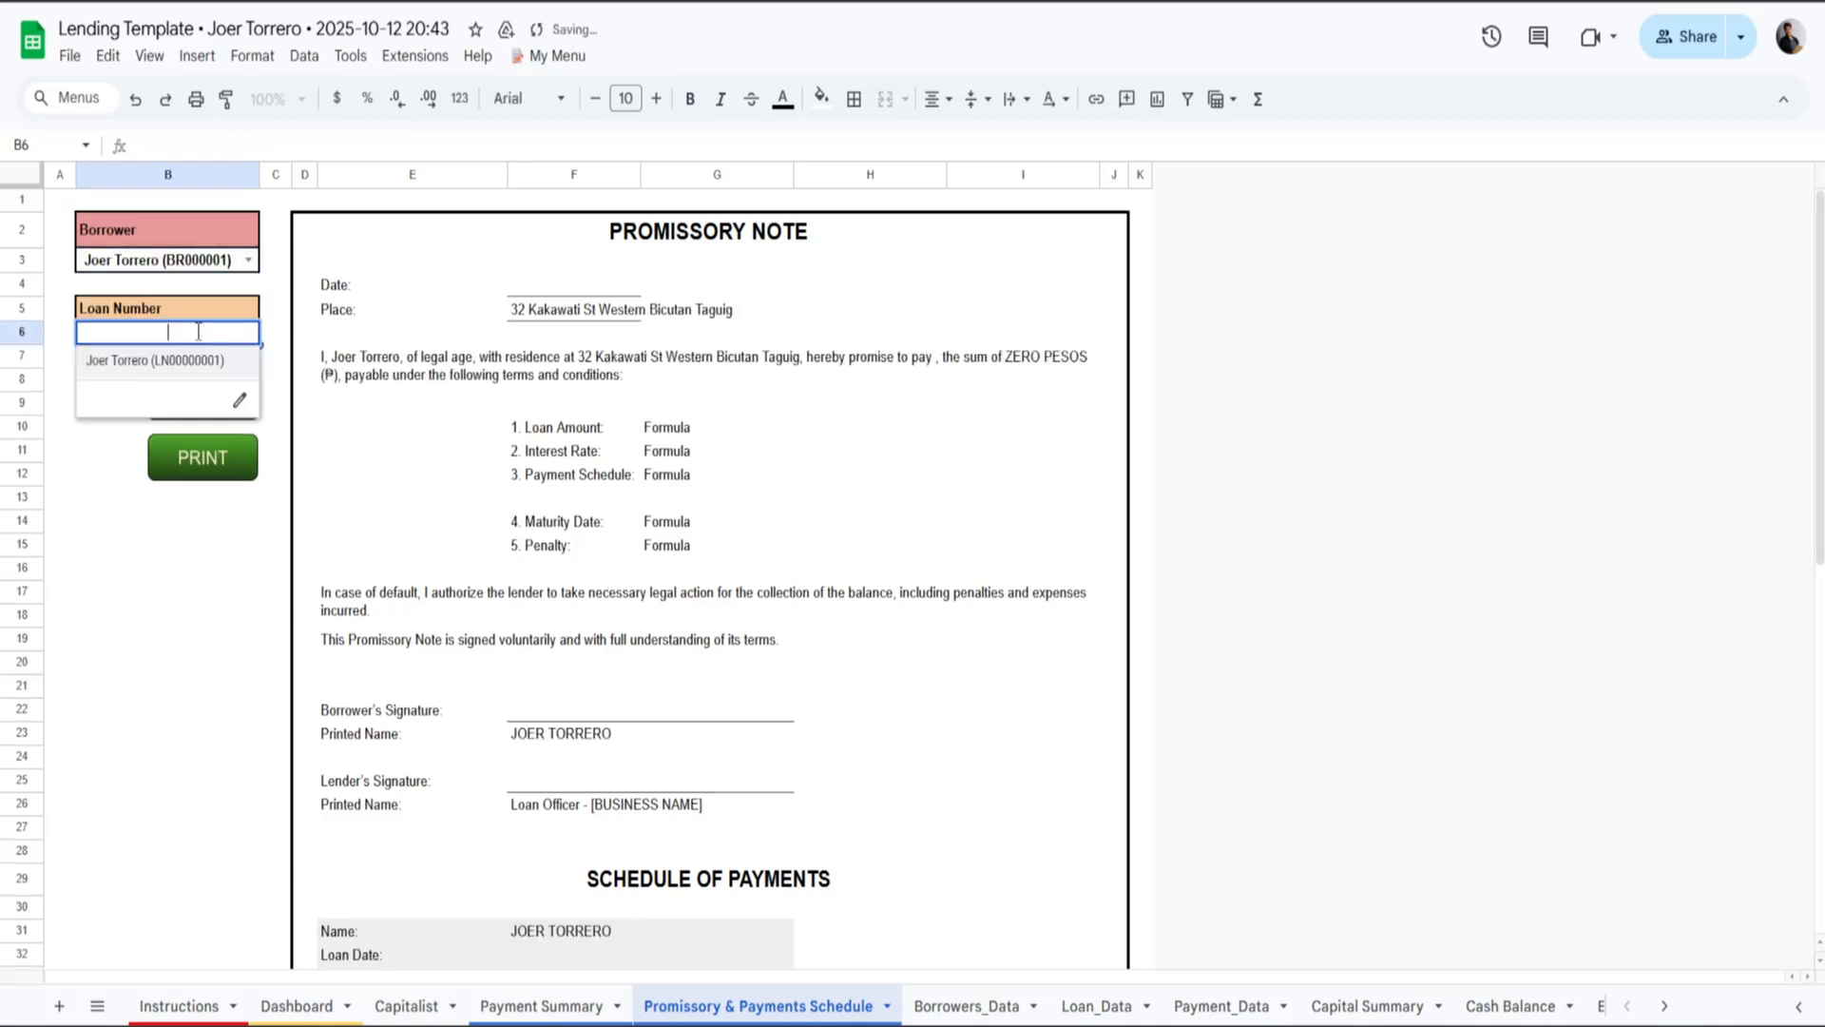
pyautogui.click(140, 376)
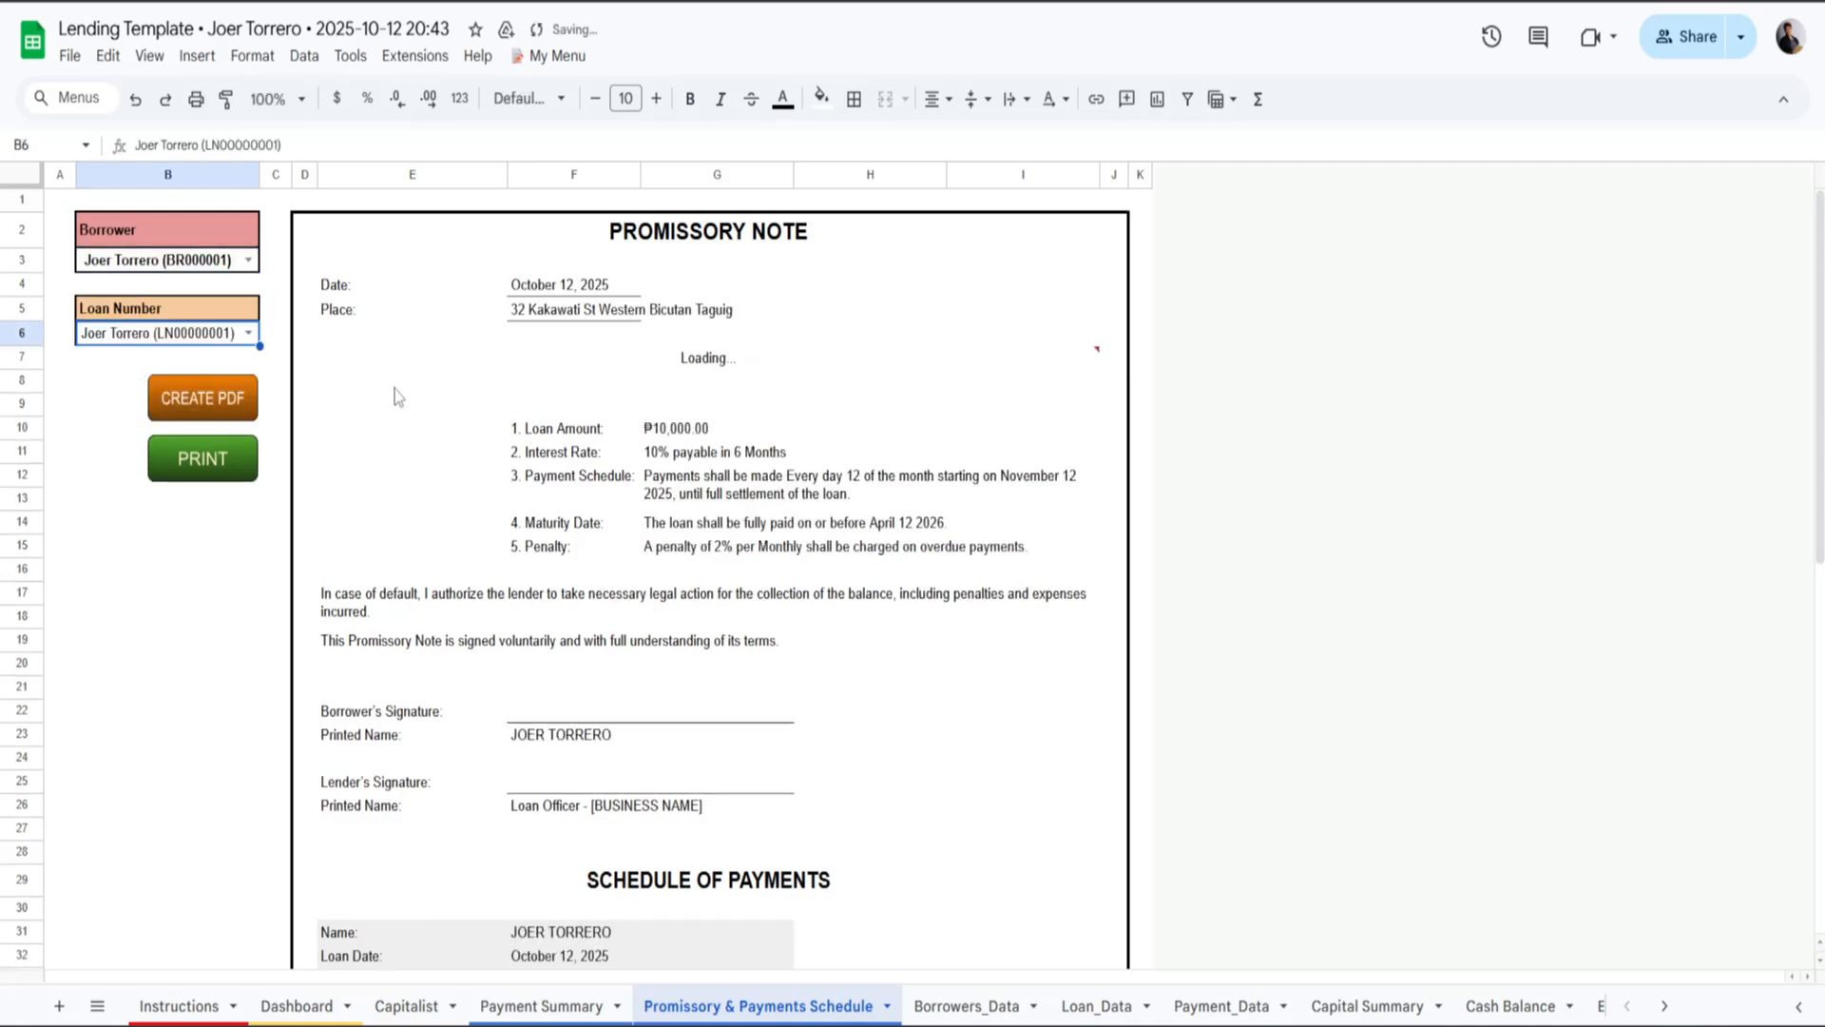
# Examine the completed promissory note's terms and the schedule of payments with its dates, amounts and balances.
pyautogui.scroll(-5, 867, 513)
pyautogui.scroll(5, 868, 513)
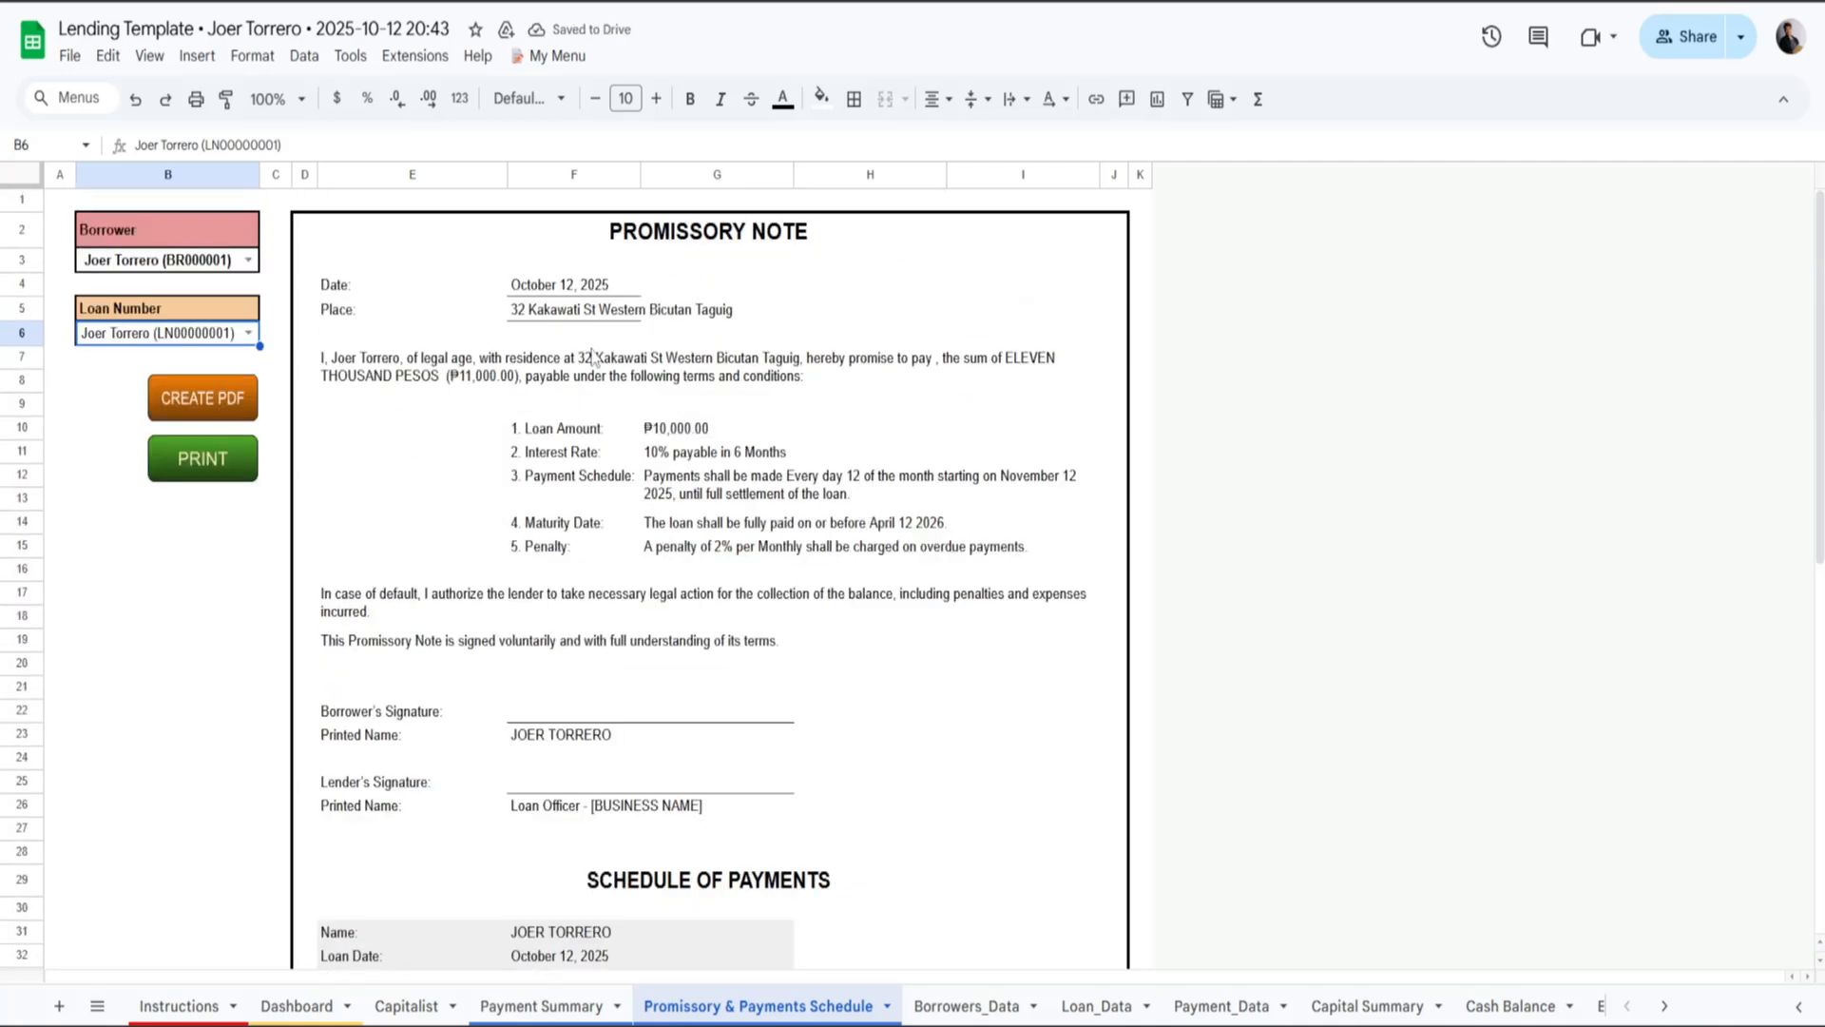
pyautogui.scroll(-2, 825, 408)
pyautogui.scroll(2, 865, 438)
pyautogui.scroll(-10, 884, 456)
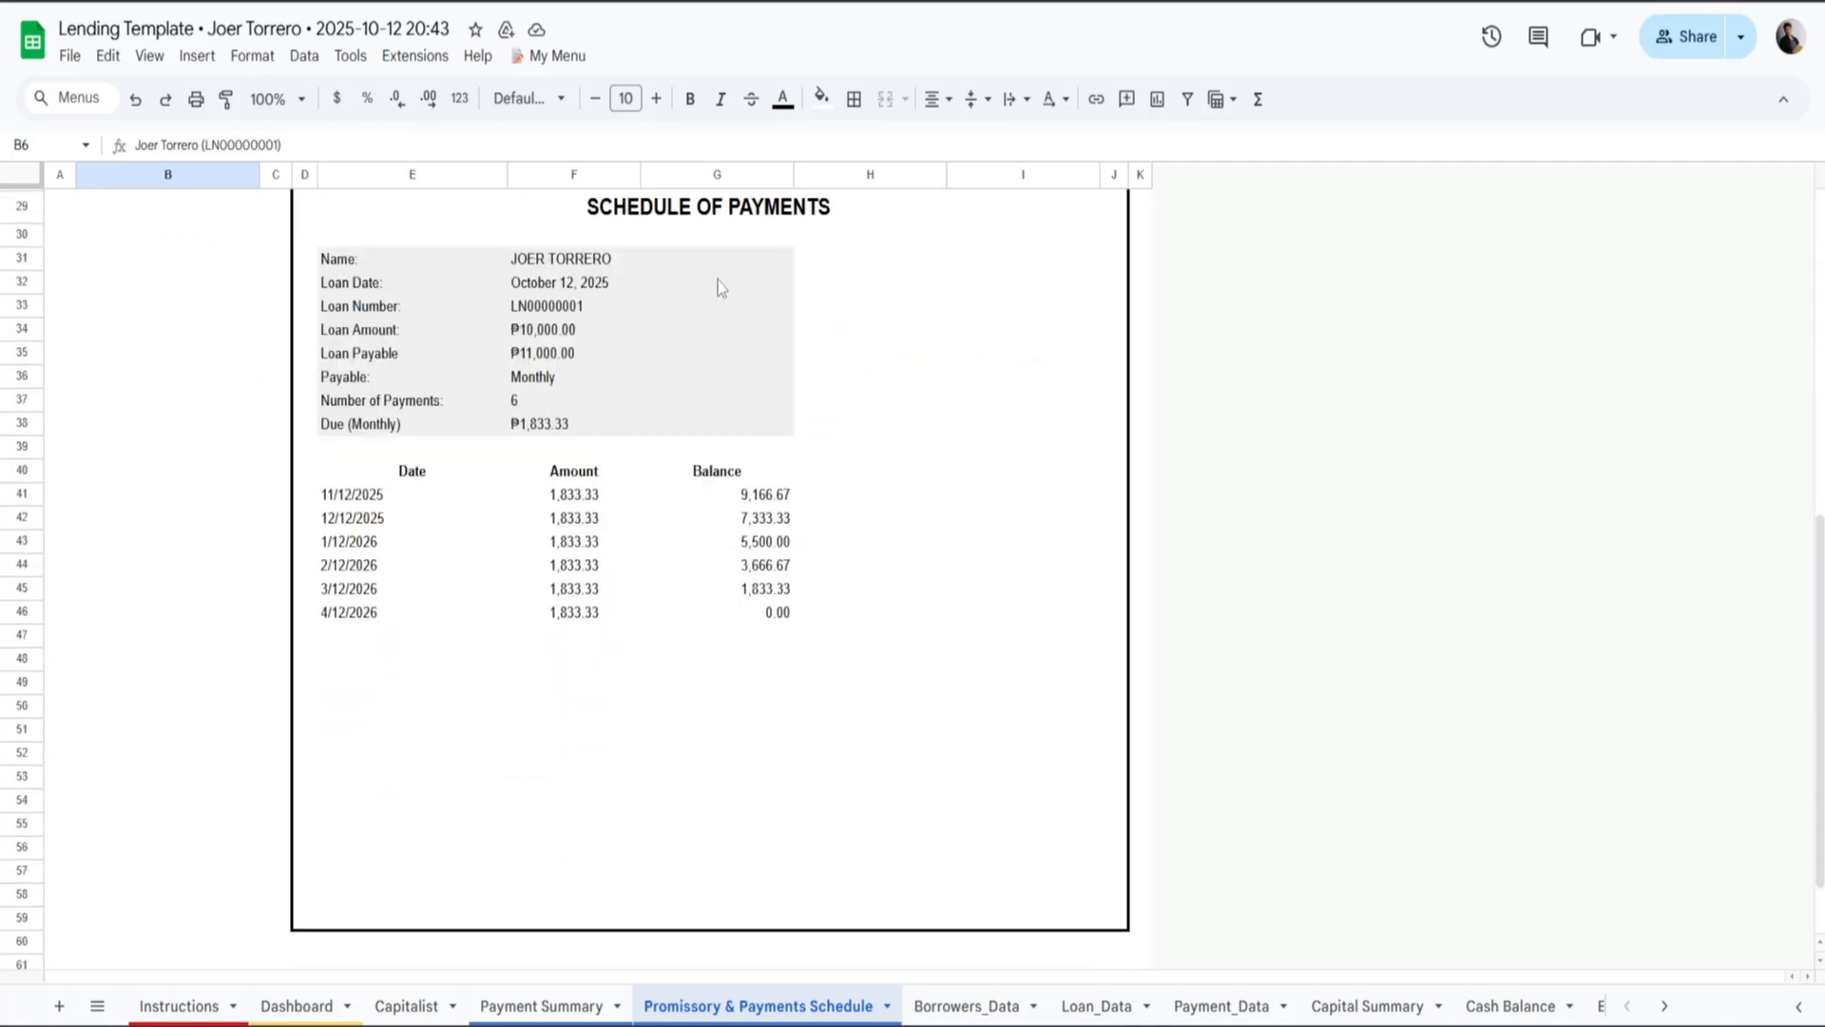
pyautogui.scroll(10, 847, 807)
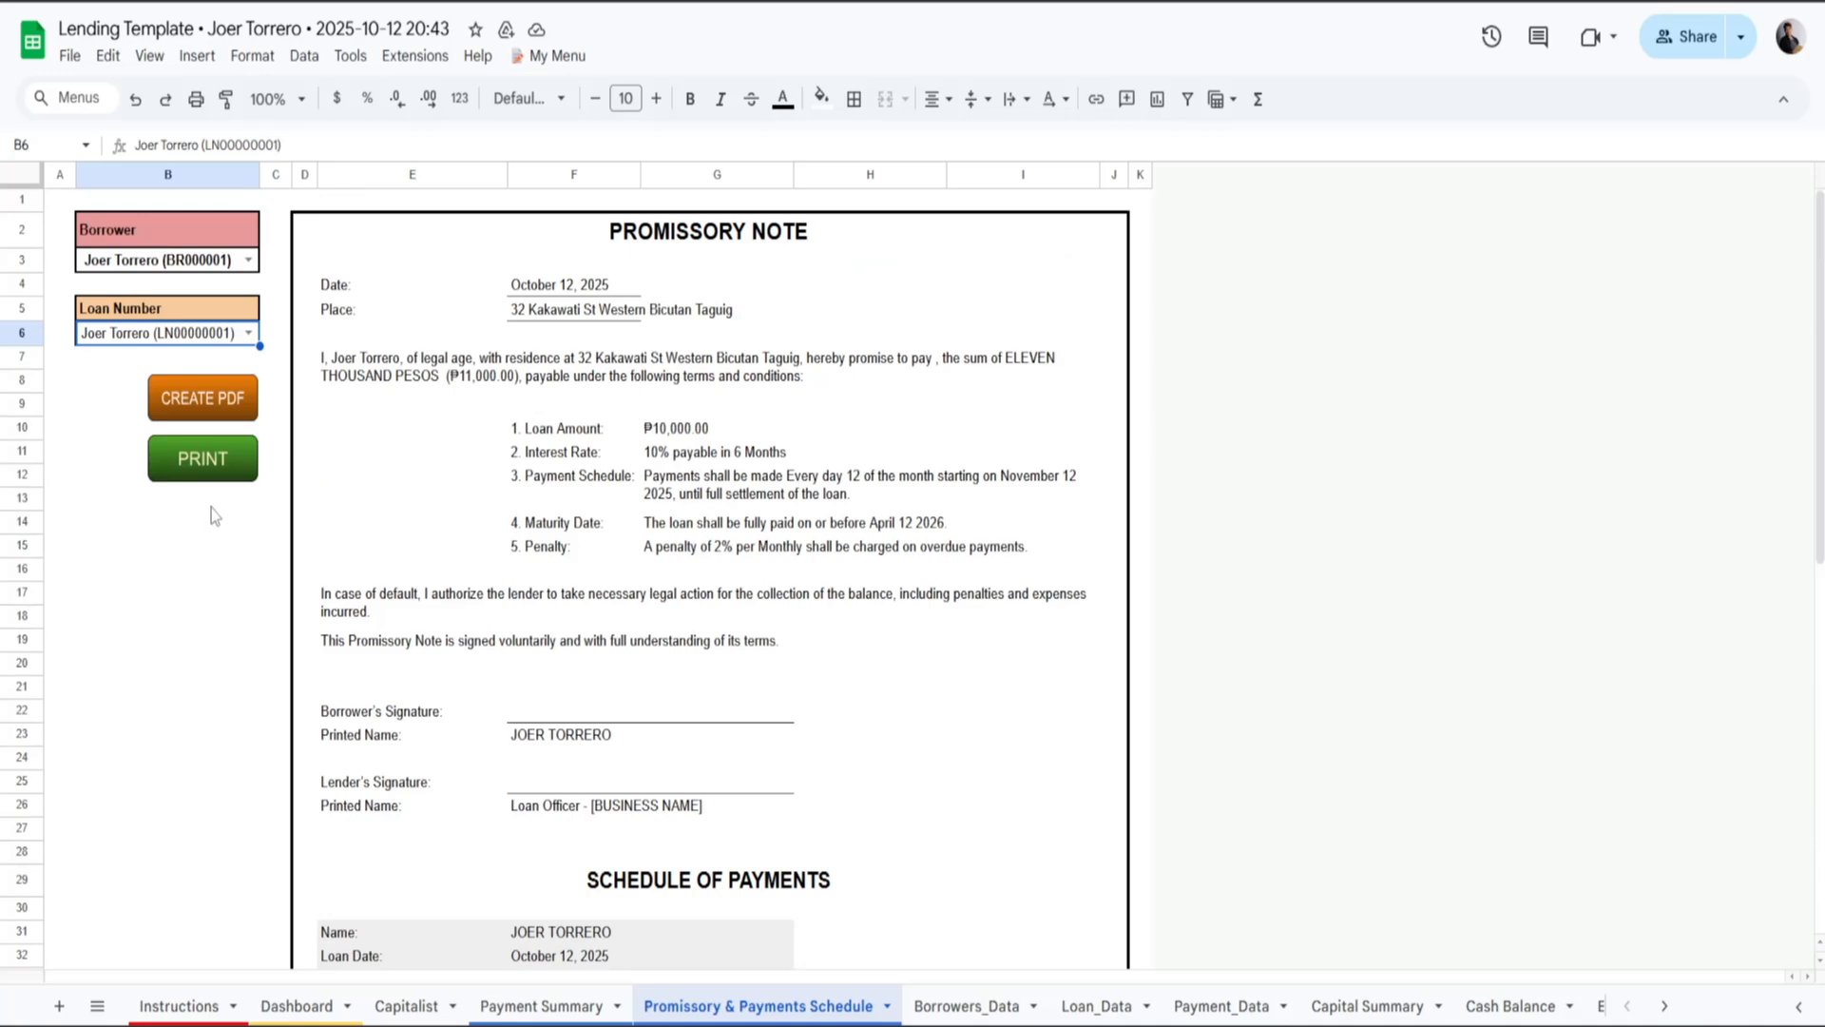
pyautogui.scroll(-10, 645, 547)
pyautogui.scroll(10, 645, 551)
# Run the sheet's print script to select the promissory note range D2:J59, and read and dismiss its print instructions.
pyautogui.click(202, 464)
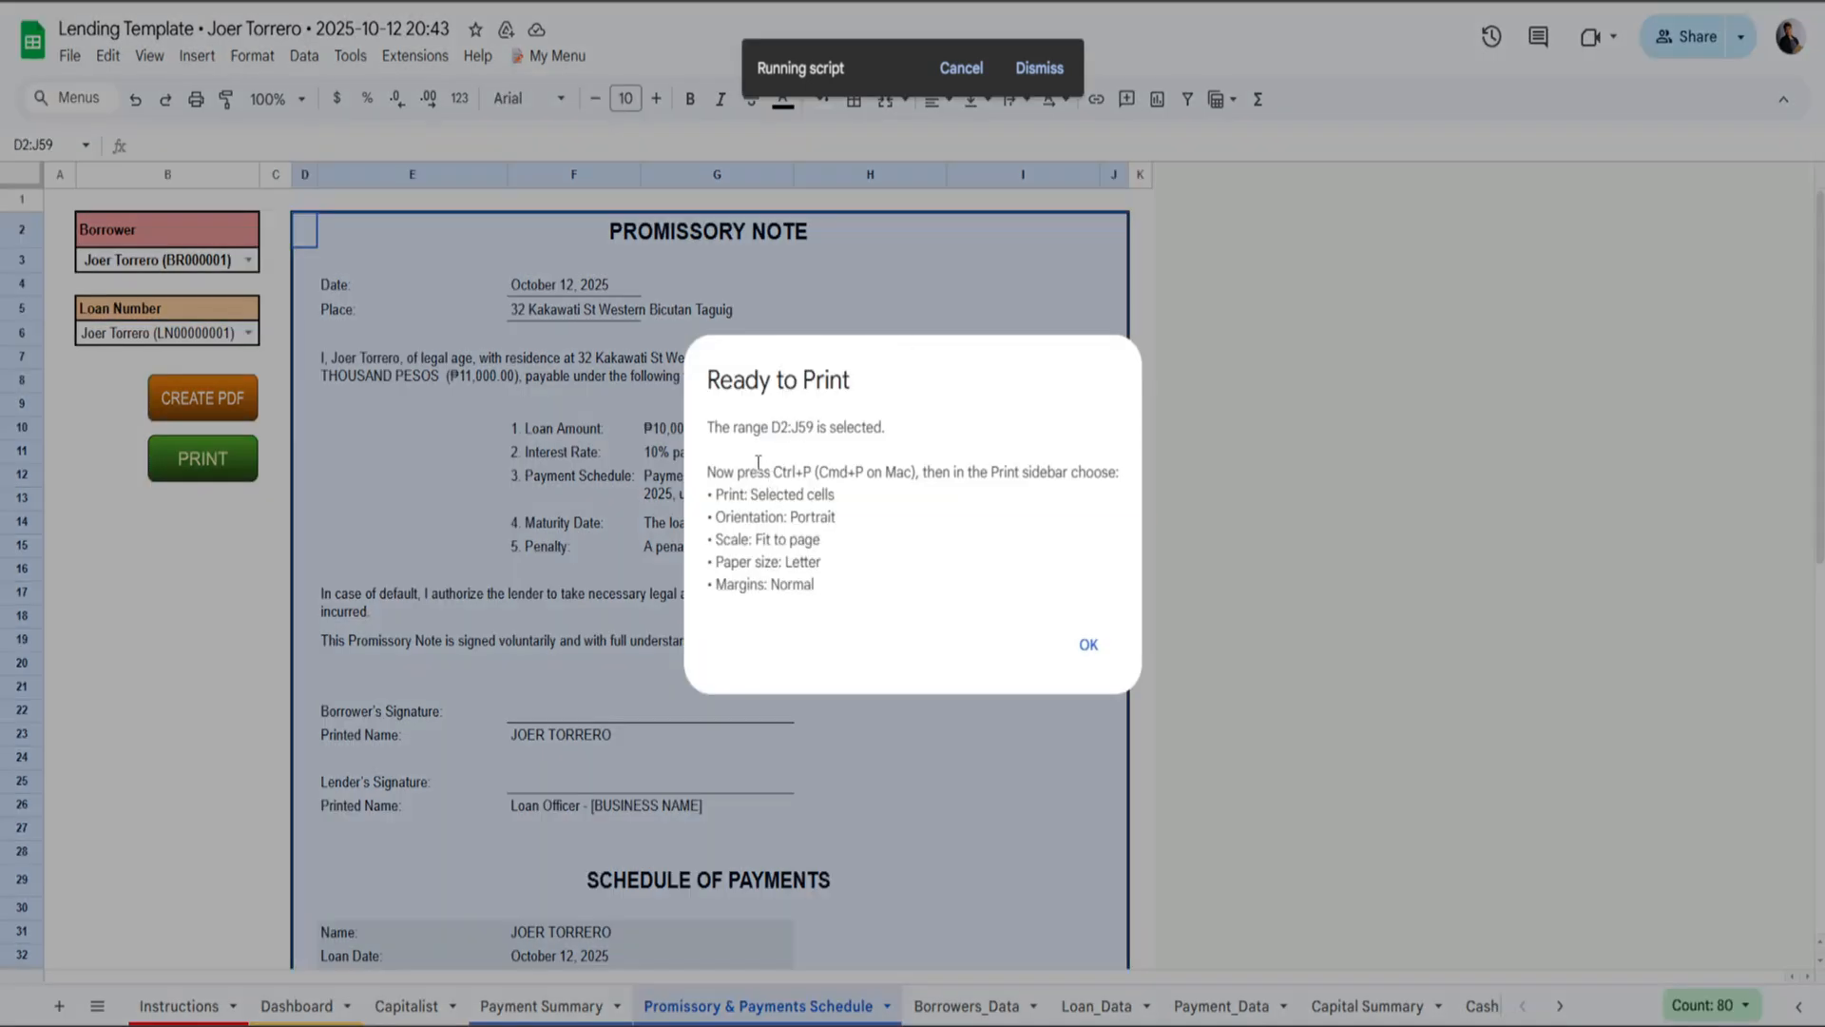
pyautogui.moveTo(758, 427); pyautogui.dragTo(888, 435)
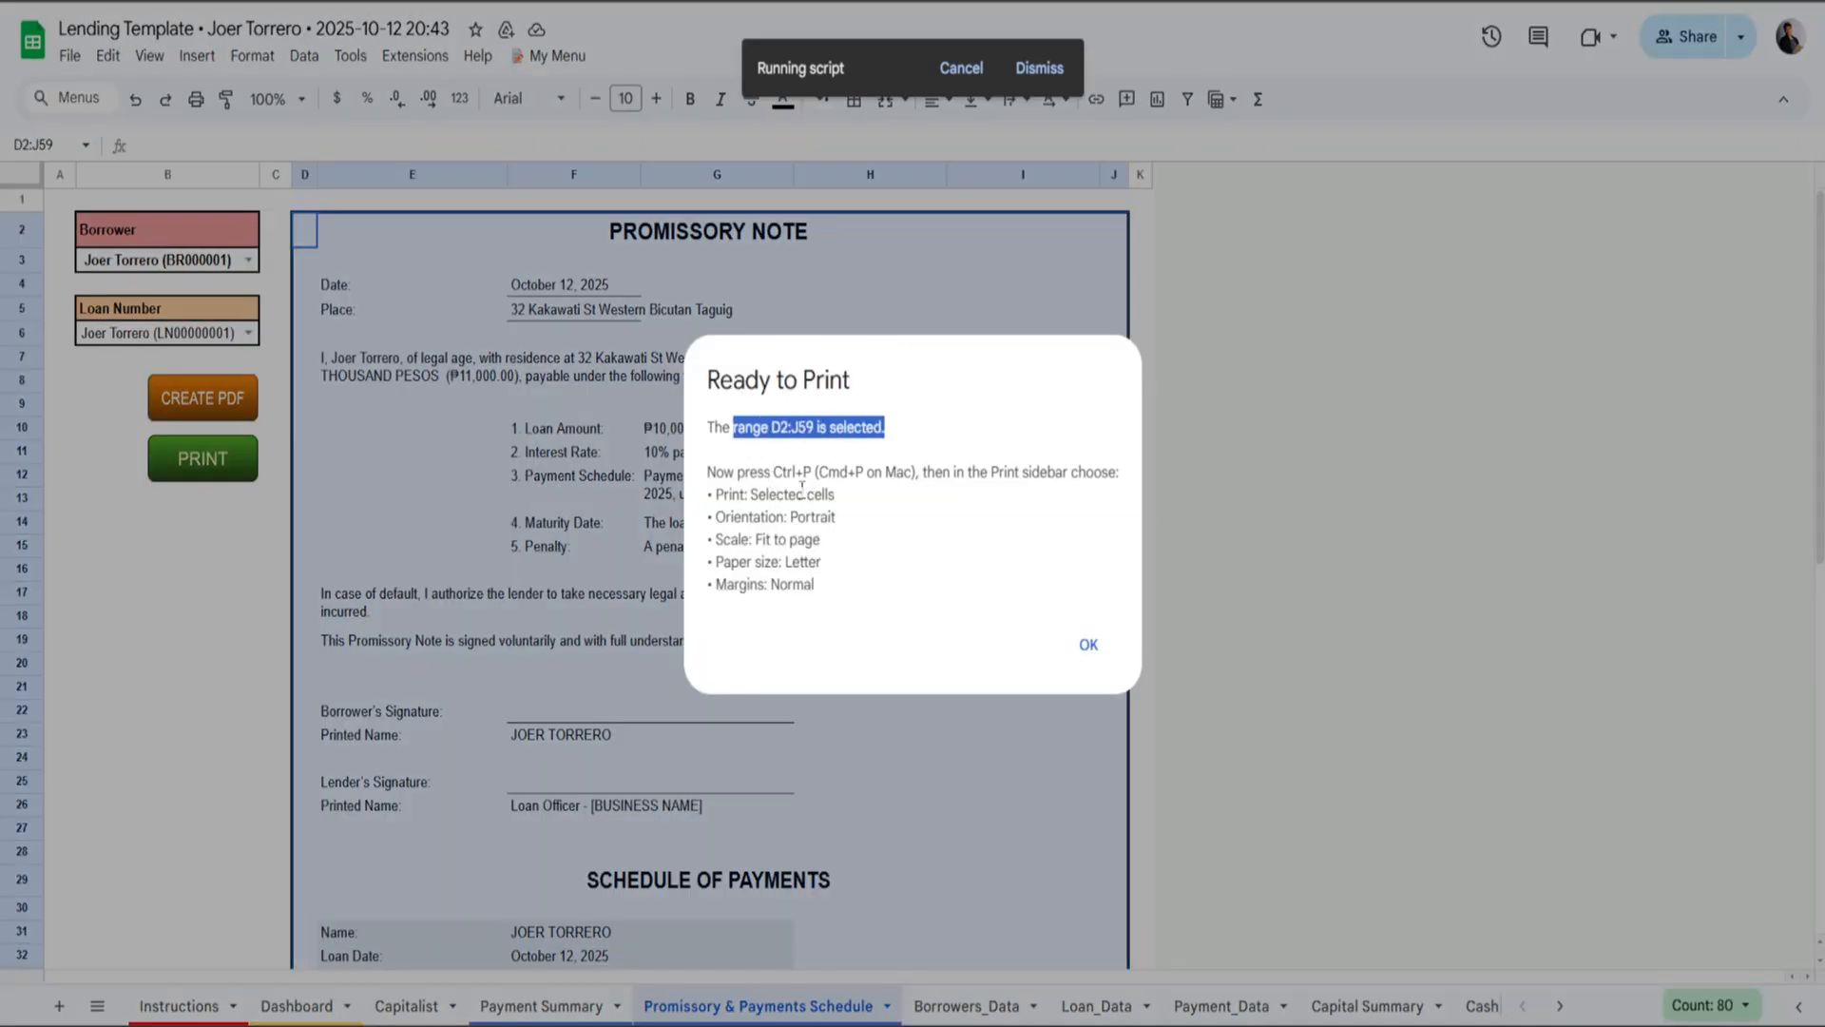
pyautogui.click(1091, 654)
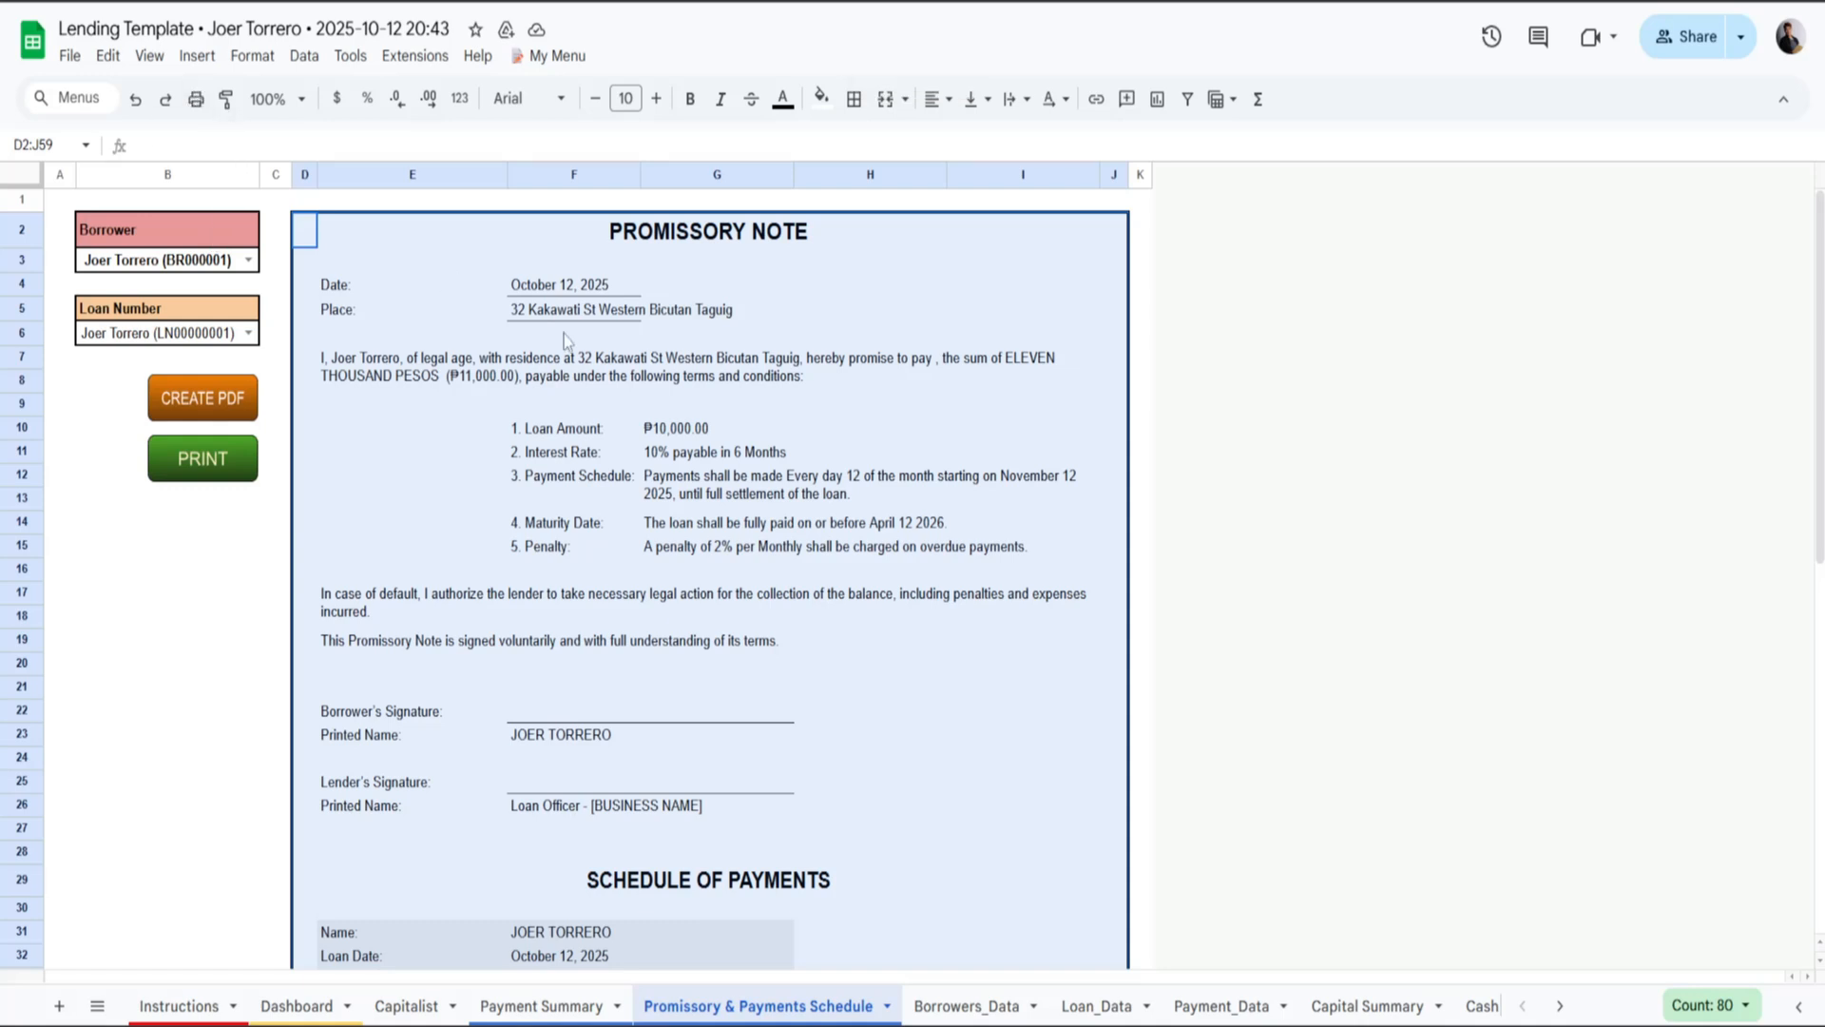
# Open the print settings and limit the printout to the selected cells D2:J59.
pyautogui.click(194, 107)
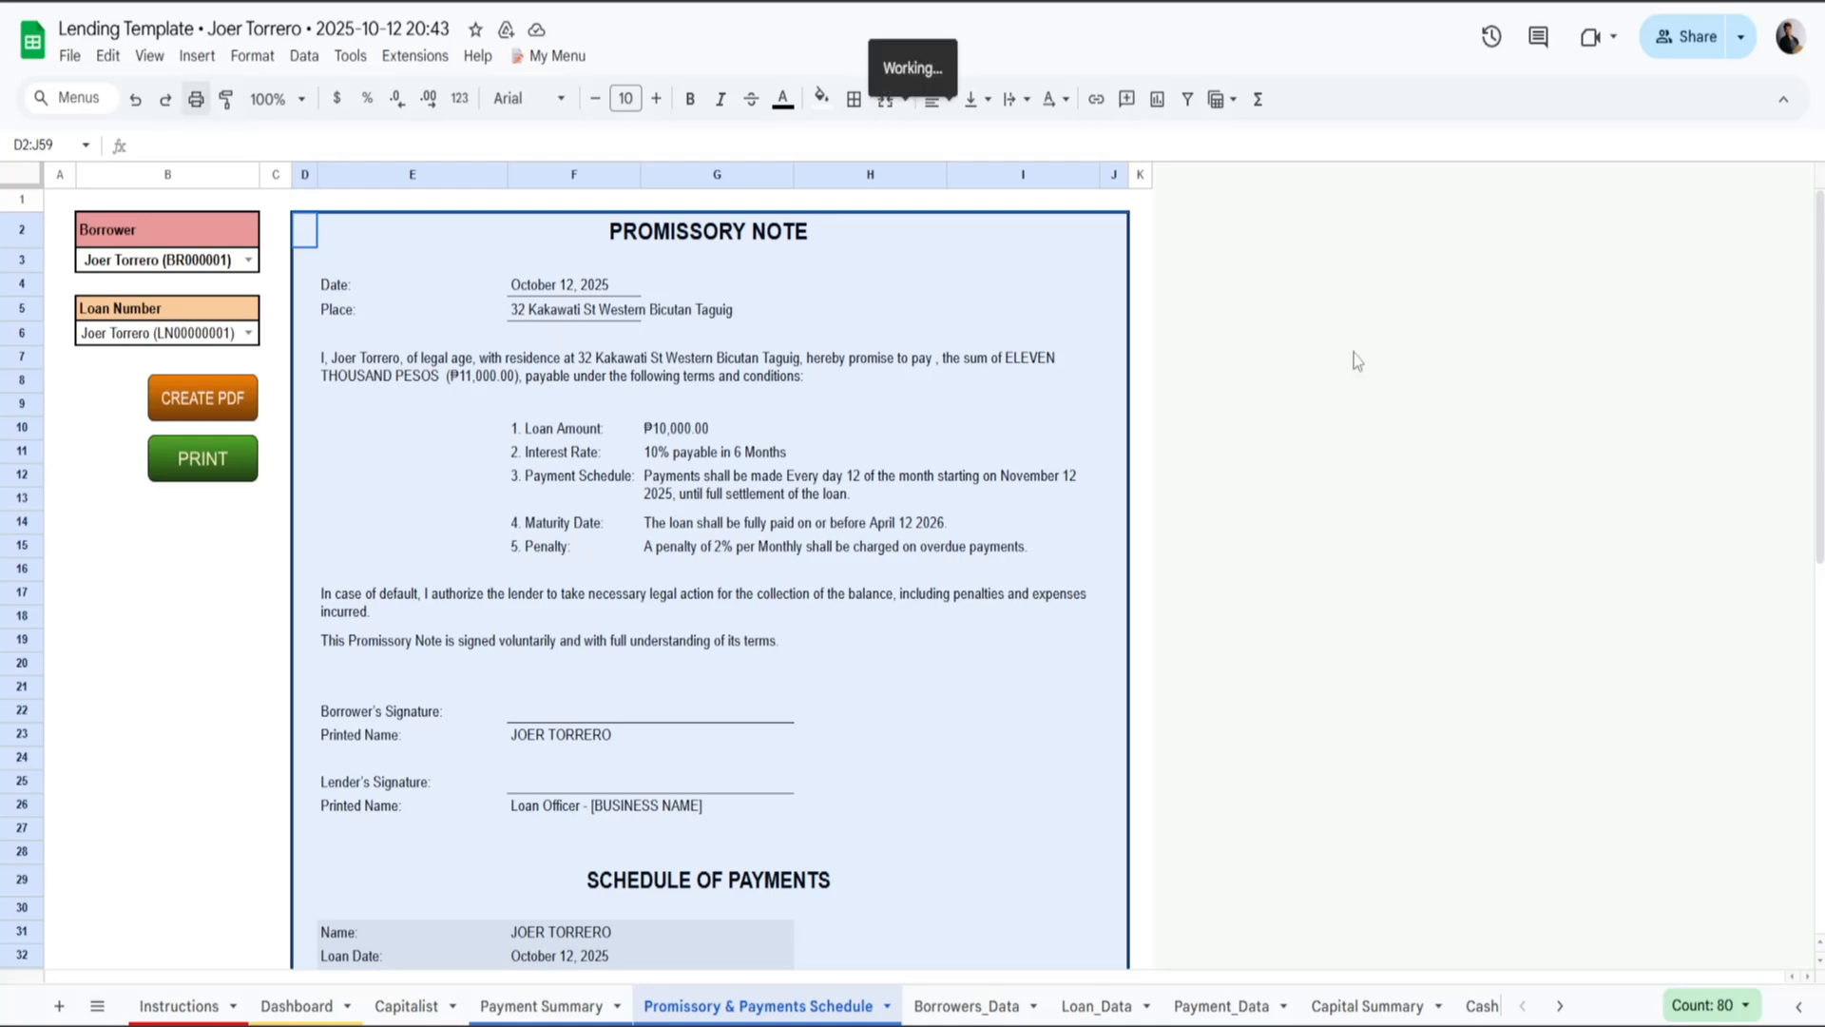
pyautogui.click(1665, 162)
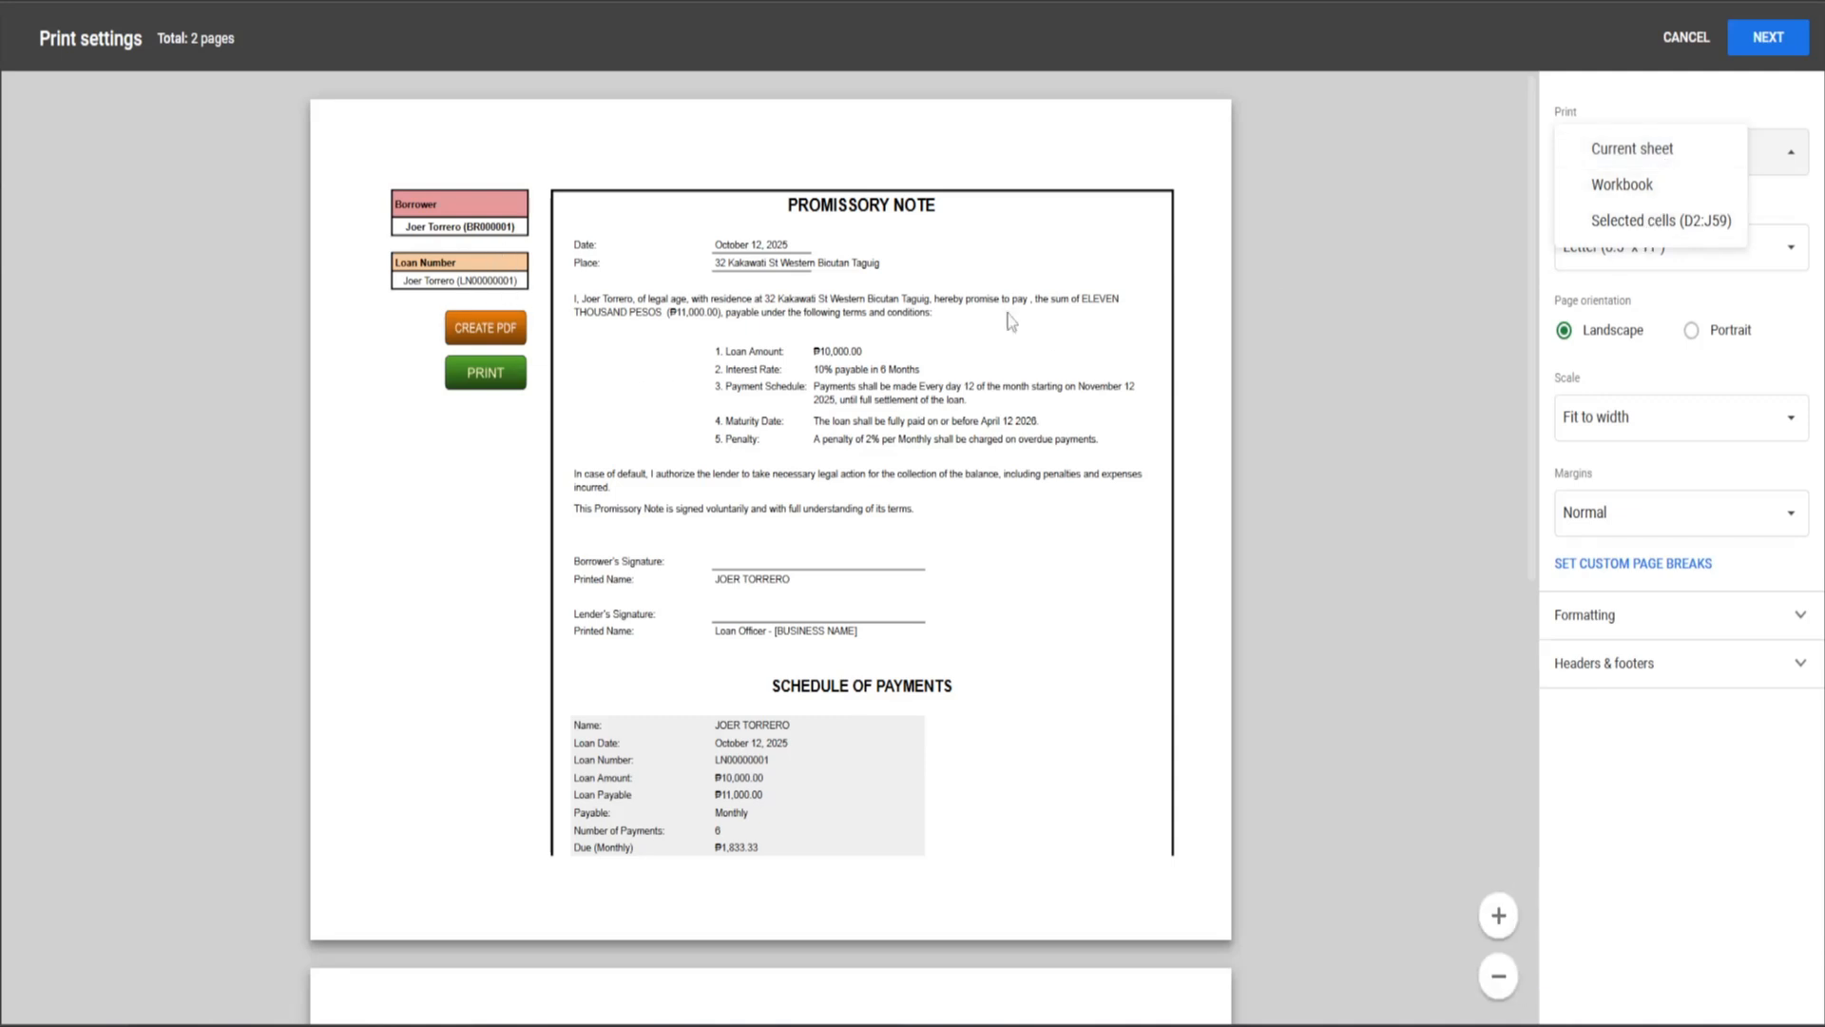
pyautogui.click(1791, 162)
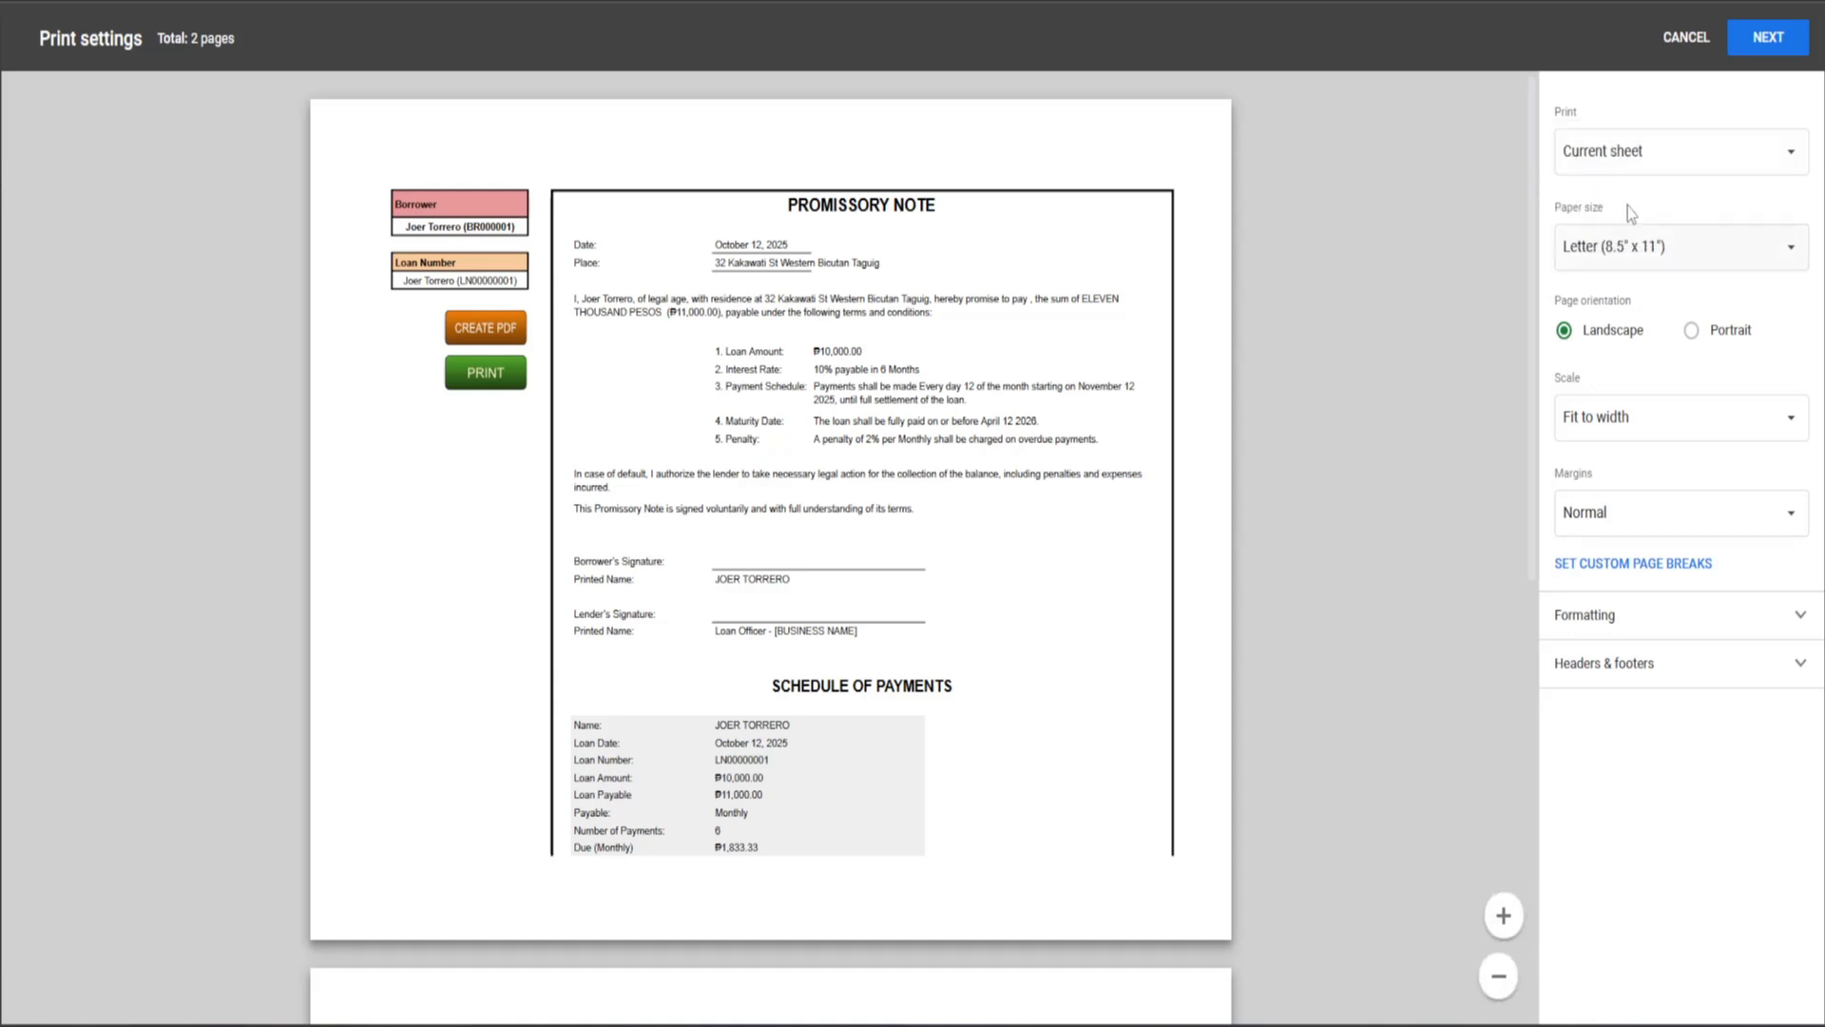
pyautogui.click(1683, 154)
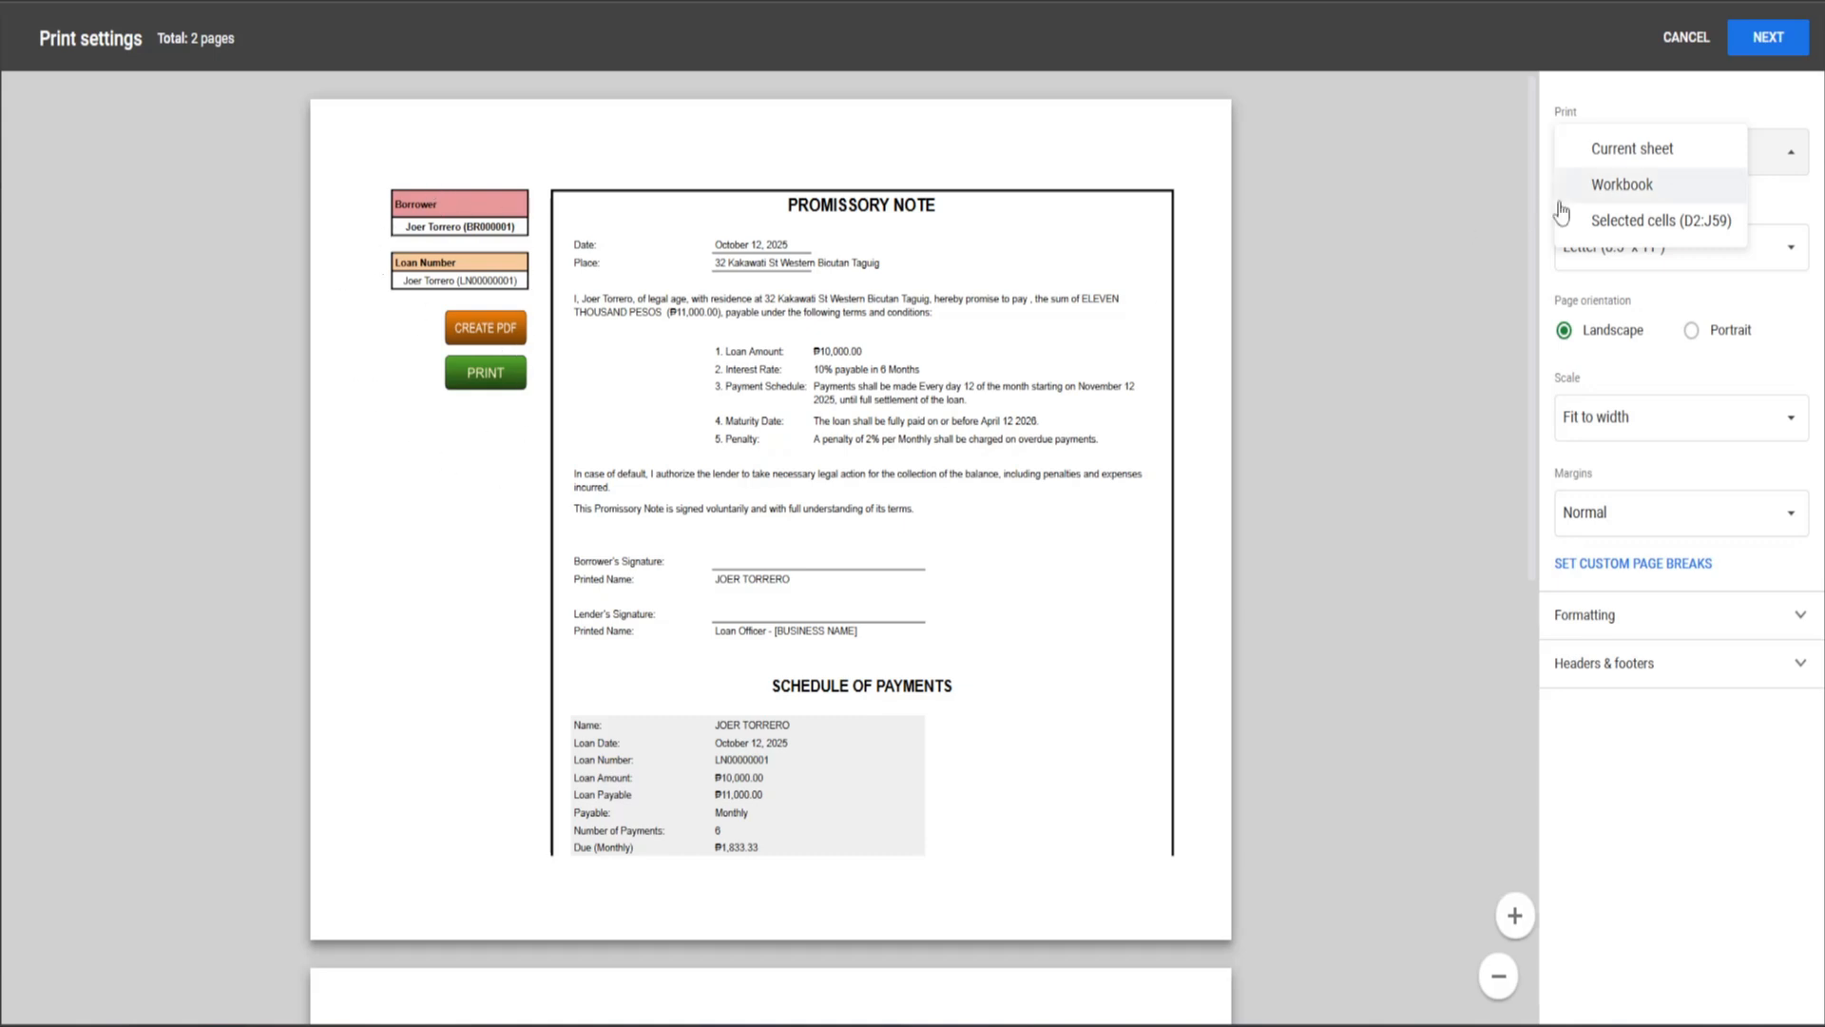
pyautogui.click(1678, 222)
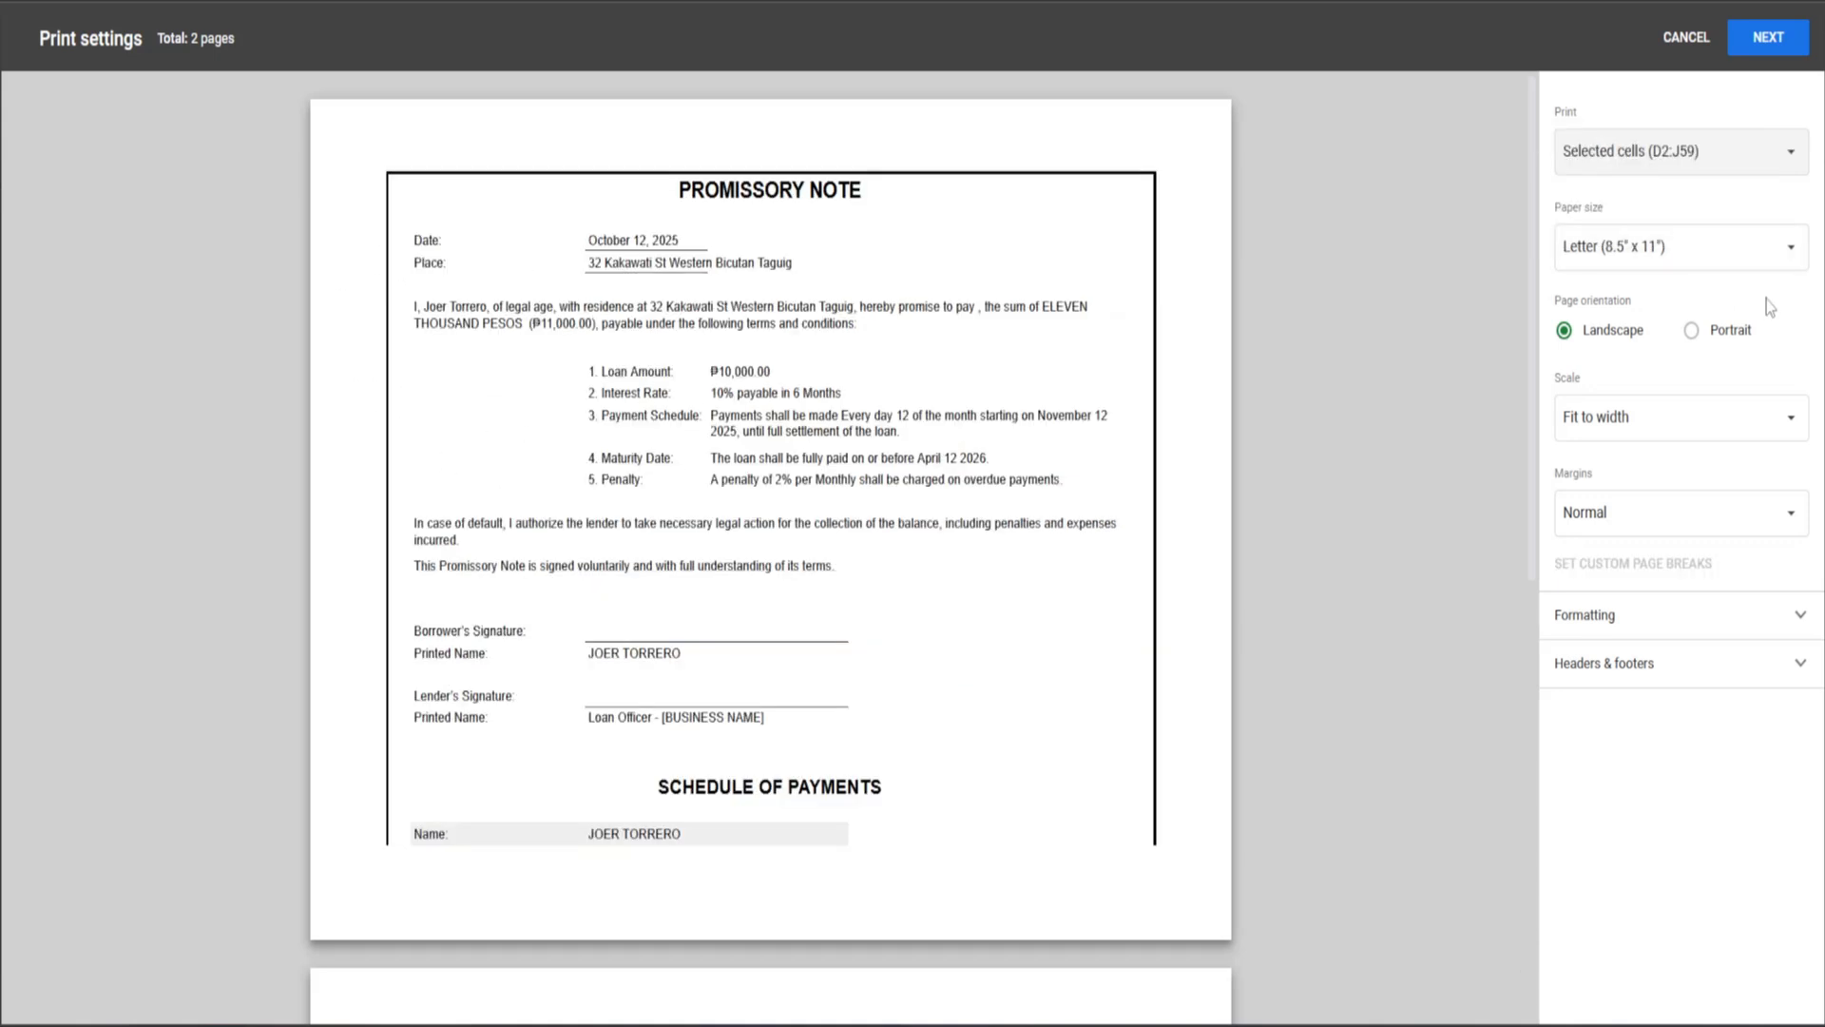
# Set the printout to Portrait orientation and Fit to page scale, and check the whole page in the preview.
pyautogui.click(1693, 332)
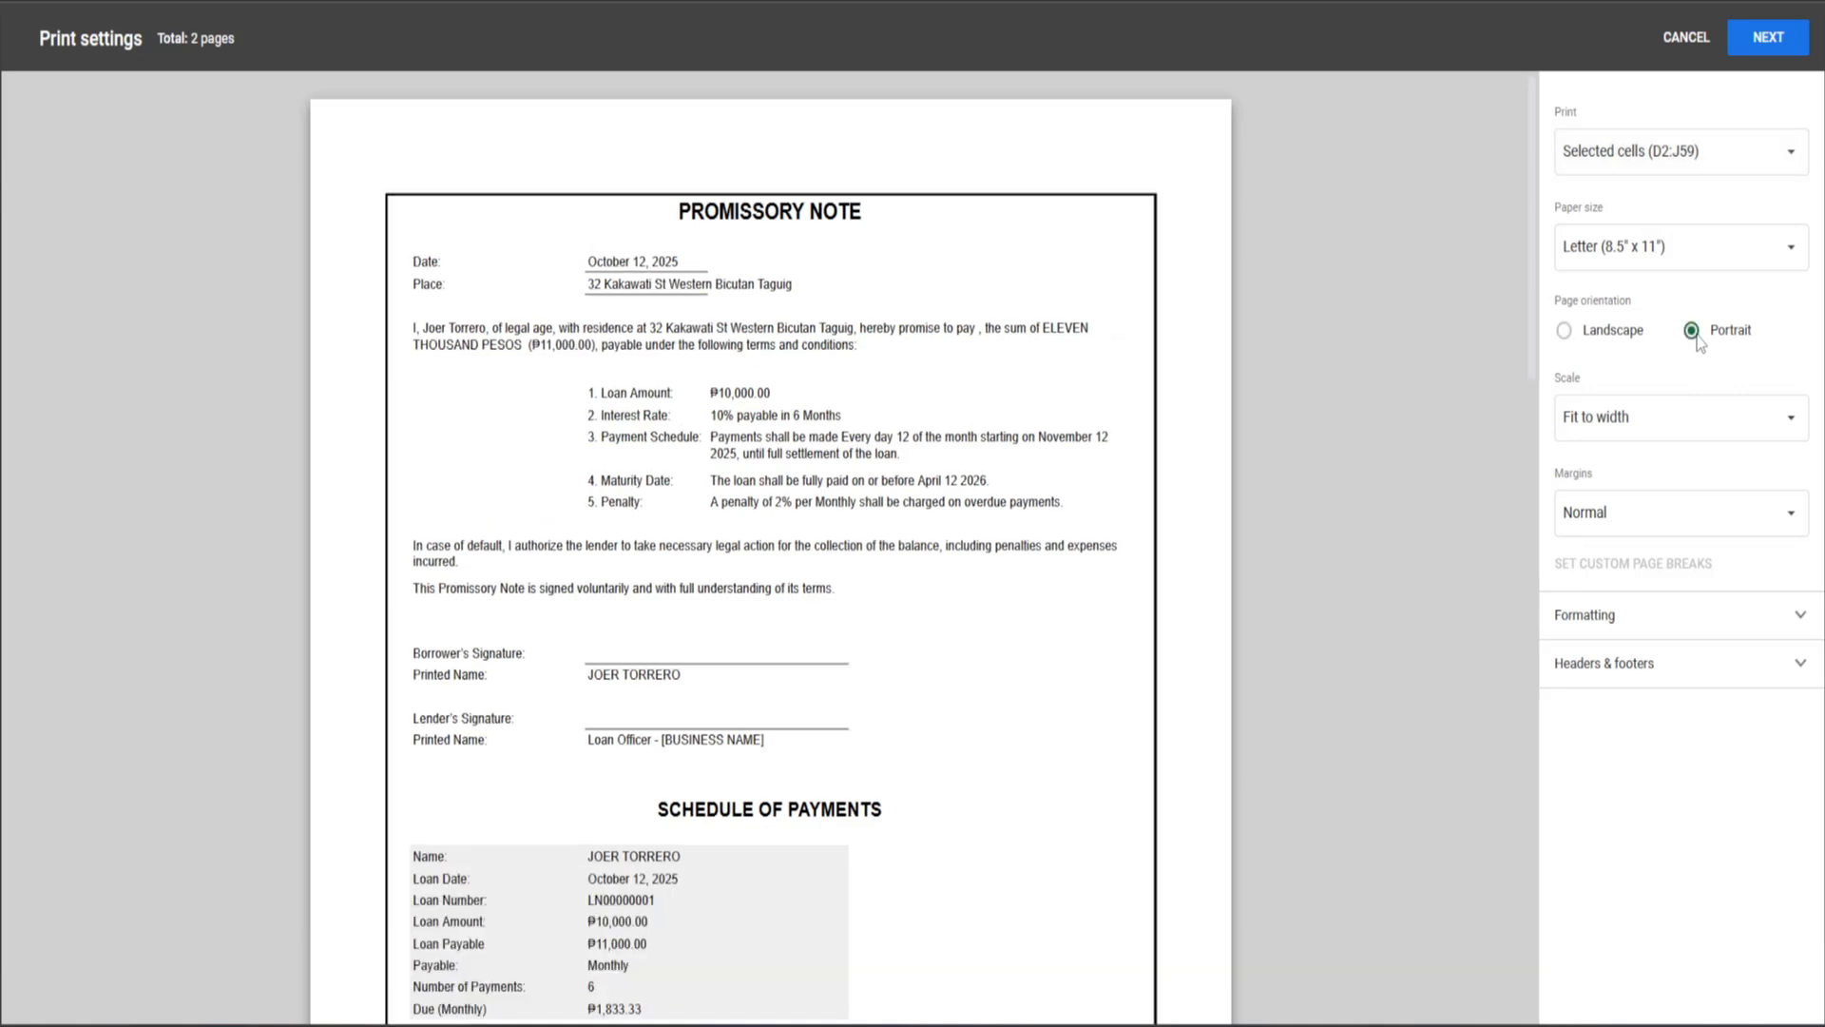
pyautogui.click(1706, 439)
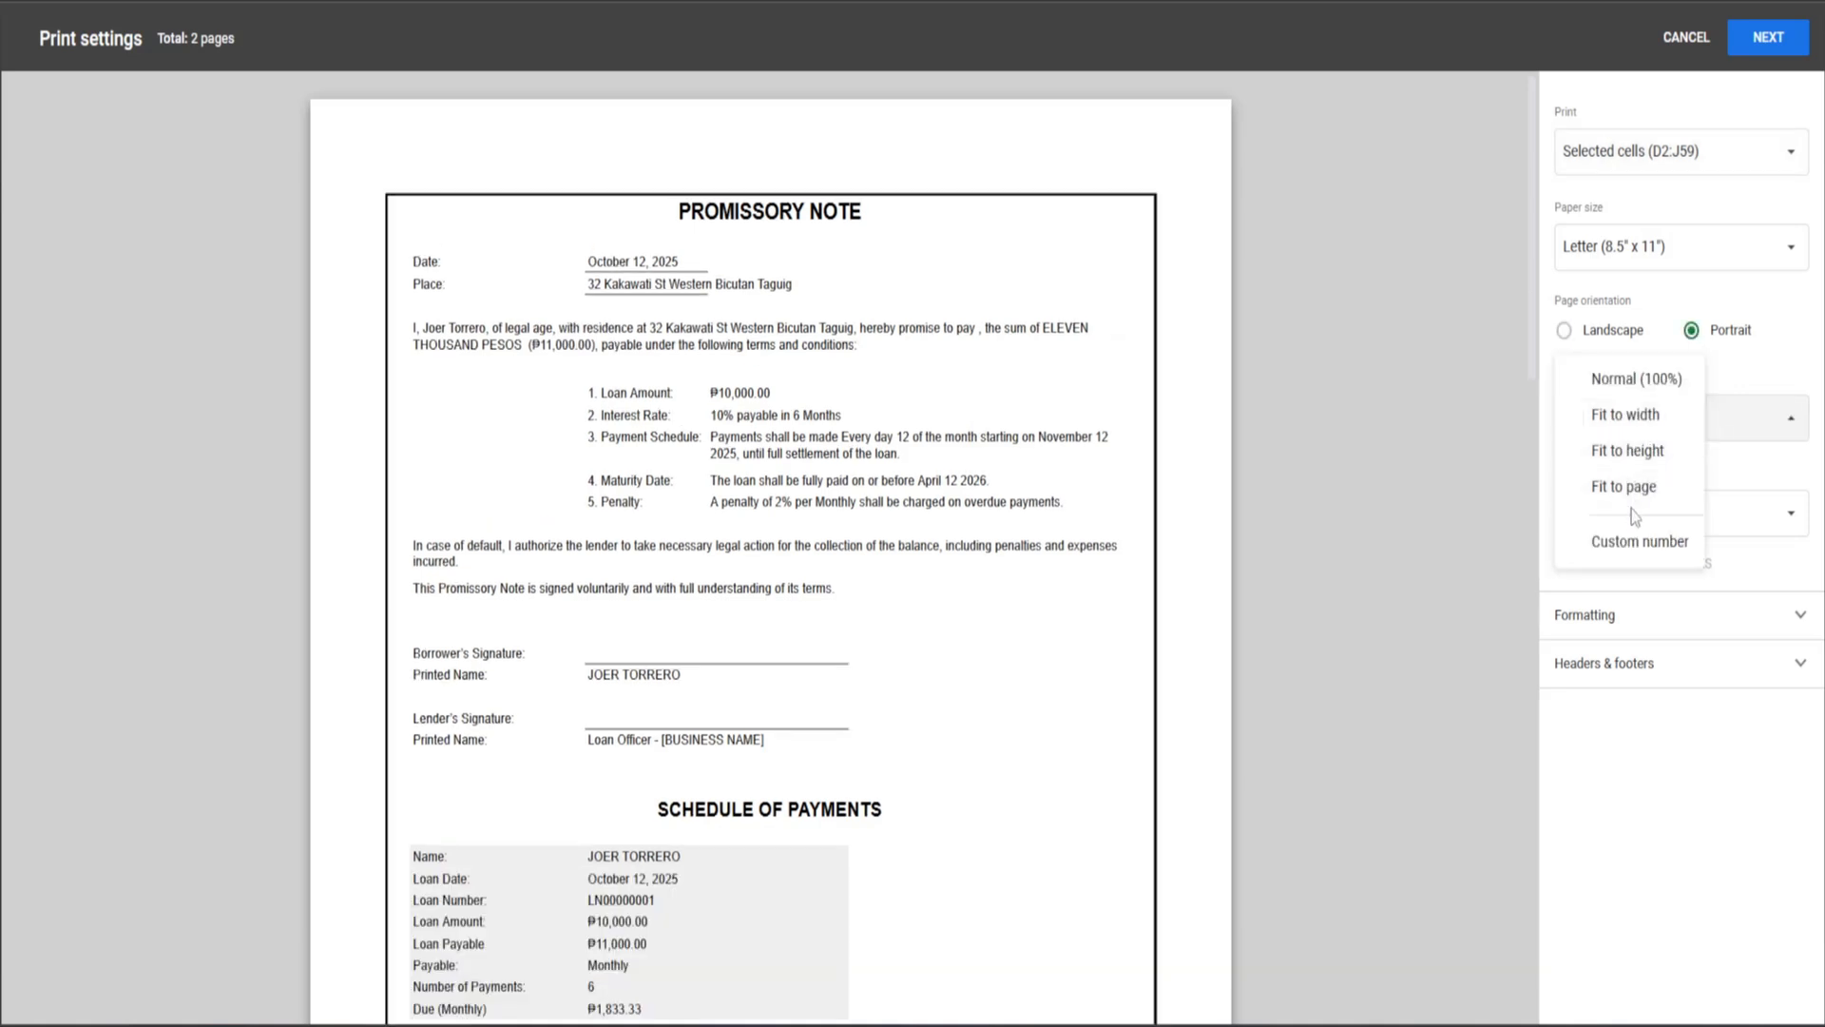
pyautogui.click(1624, 487)
pyautogui.scroll(-5, 1079, 665)
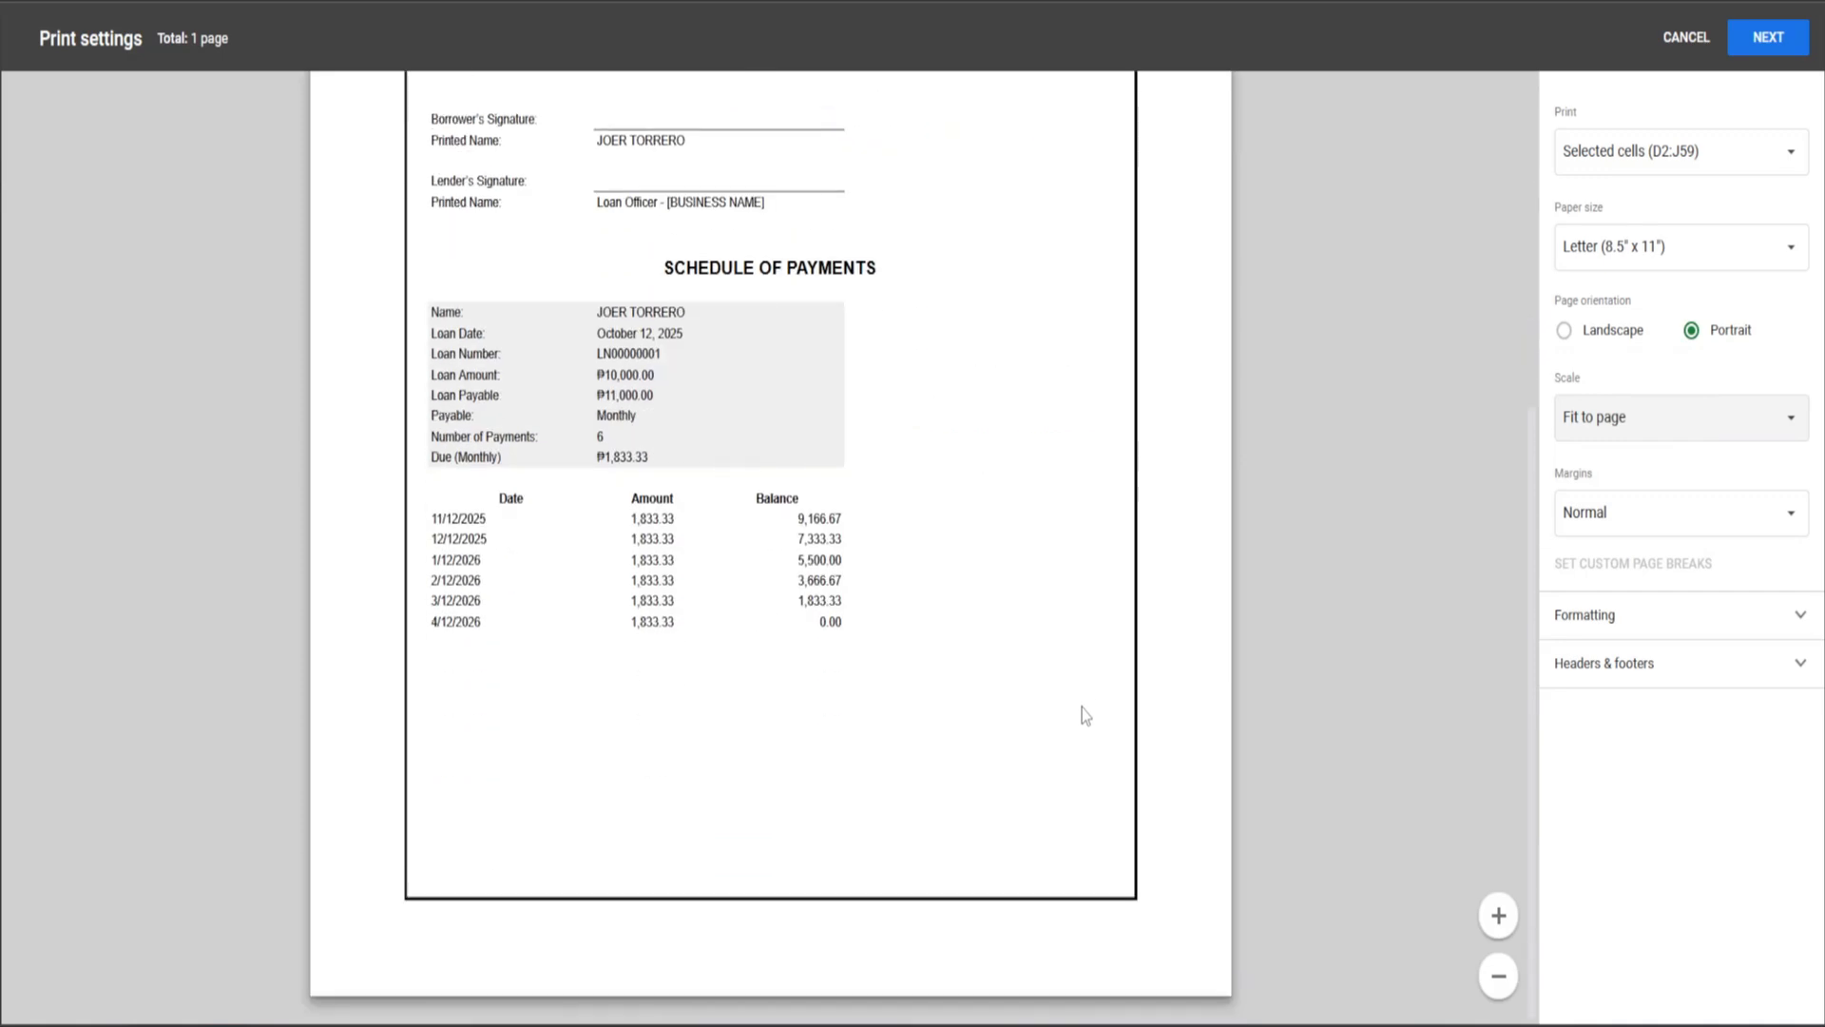
pyautogui.scroll(5, 1084, 715)
pyautogui.scroll(-5, 1084, 715)
pyautogui.scroll(5, 1084, 715)
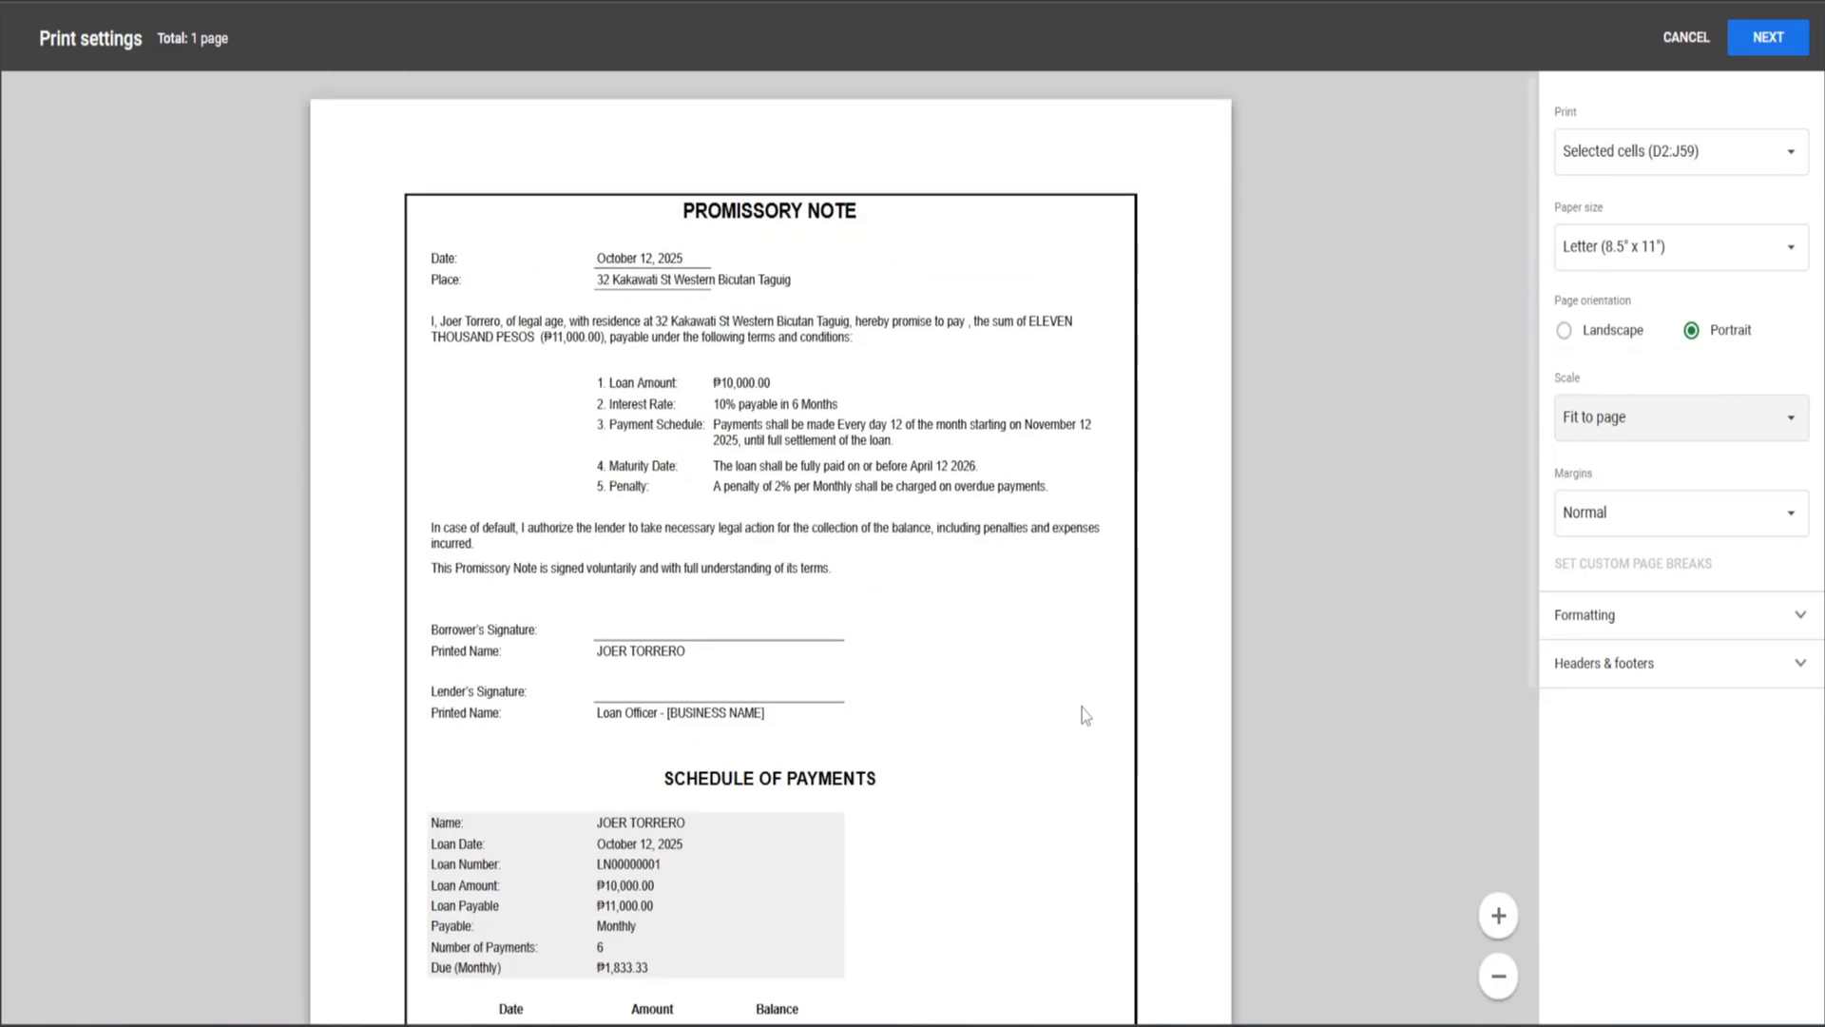
pyautogui.scroll(-5, 1085, 715)
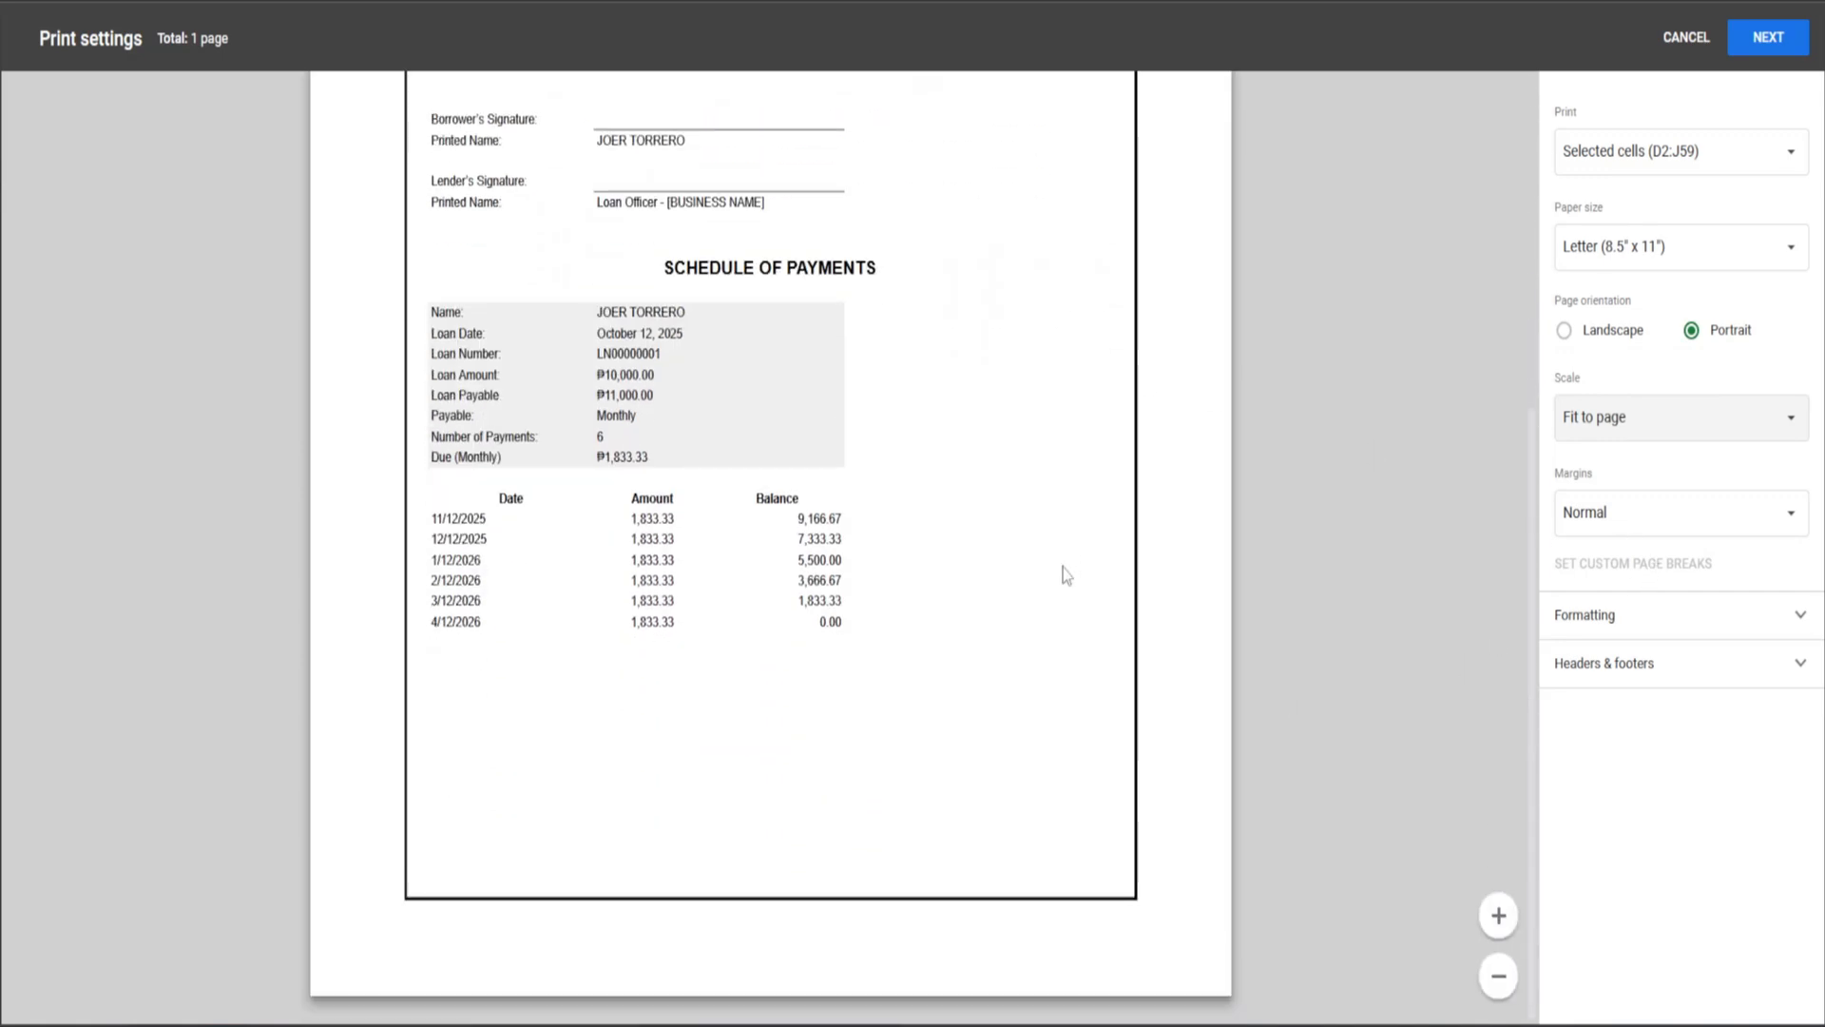
pyautogui.scroll(5, 1064, 571)
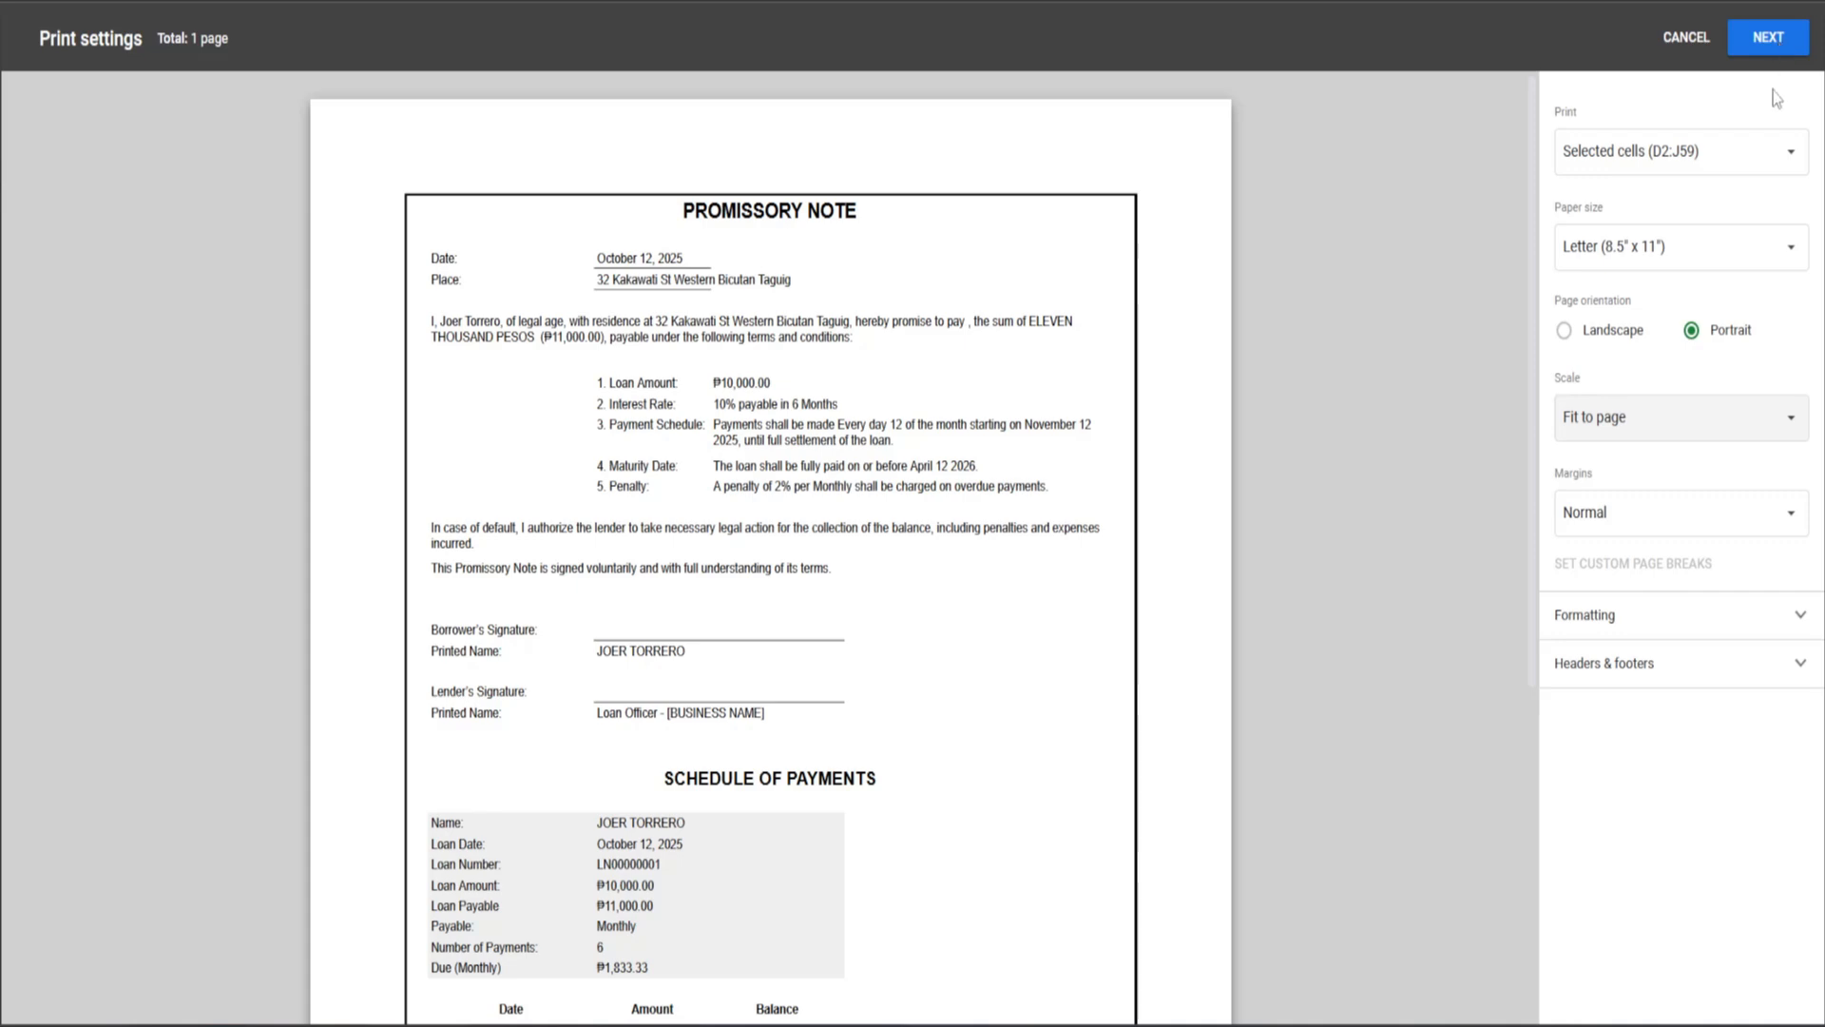
# Cancel the print settings and return to the promissory note sheet.
pyautogui.click(1686, 37)
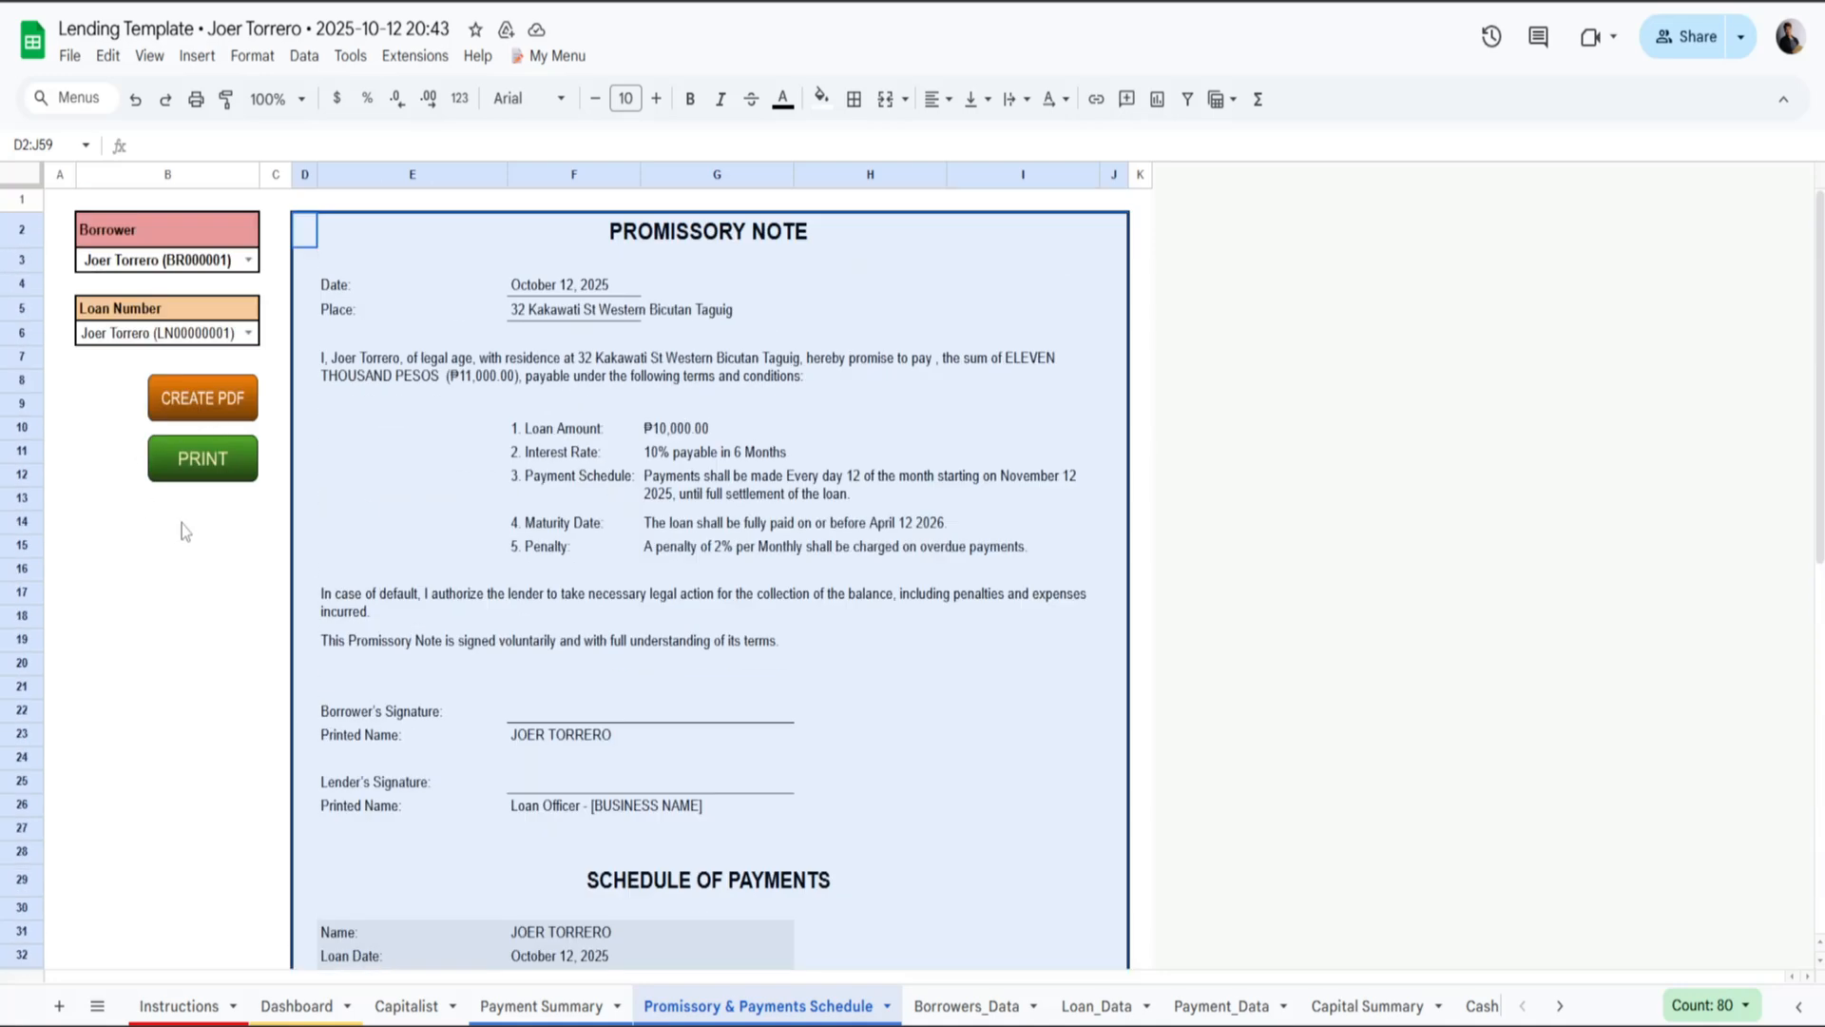
pyautogui.click(215, 521)
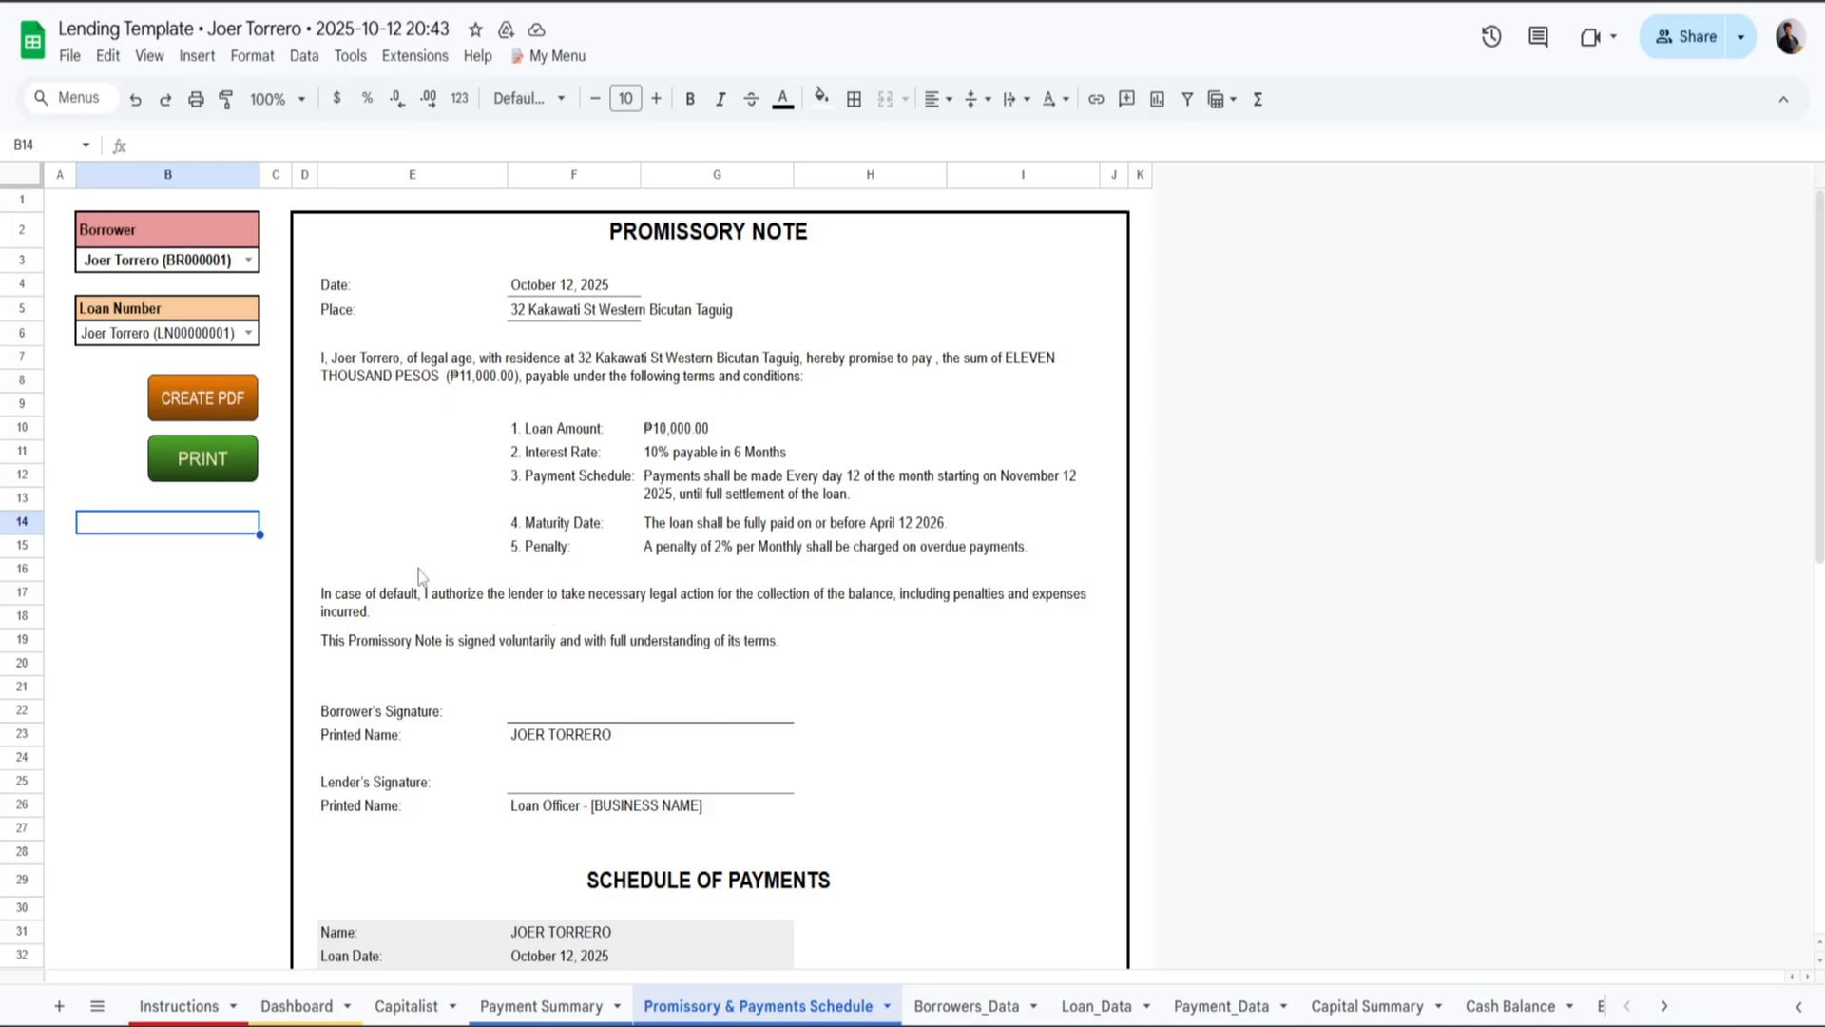
pyautogui.click(202, 397)
pyautogui.click(1695, 1)
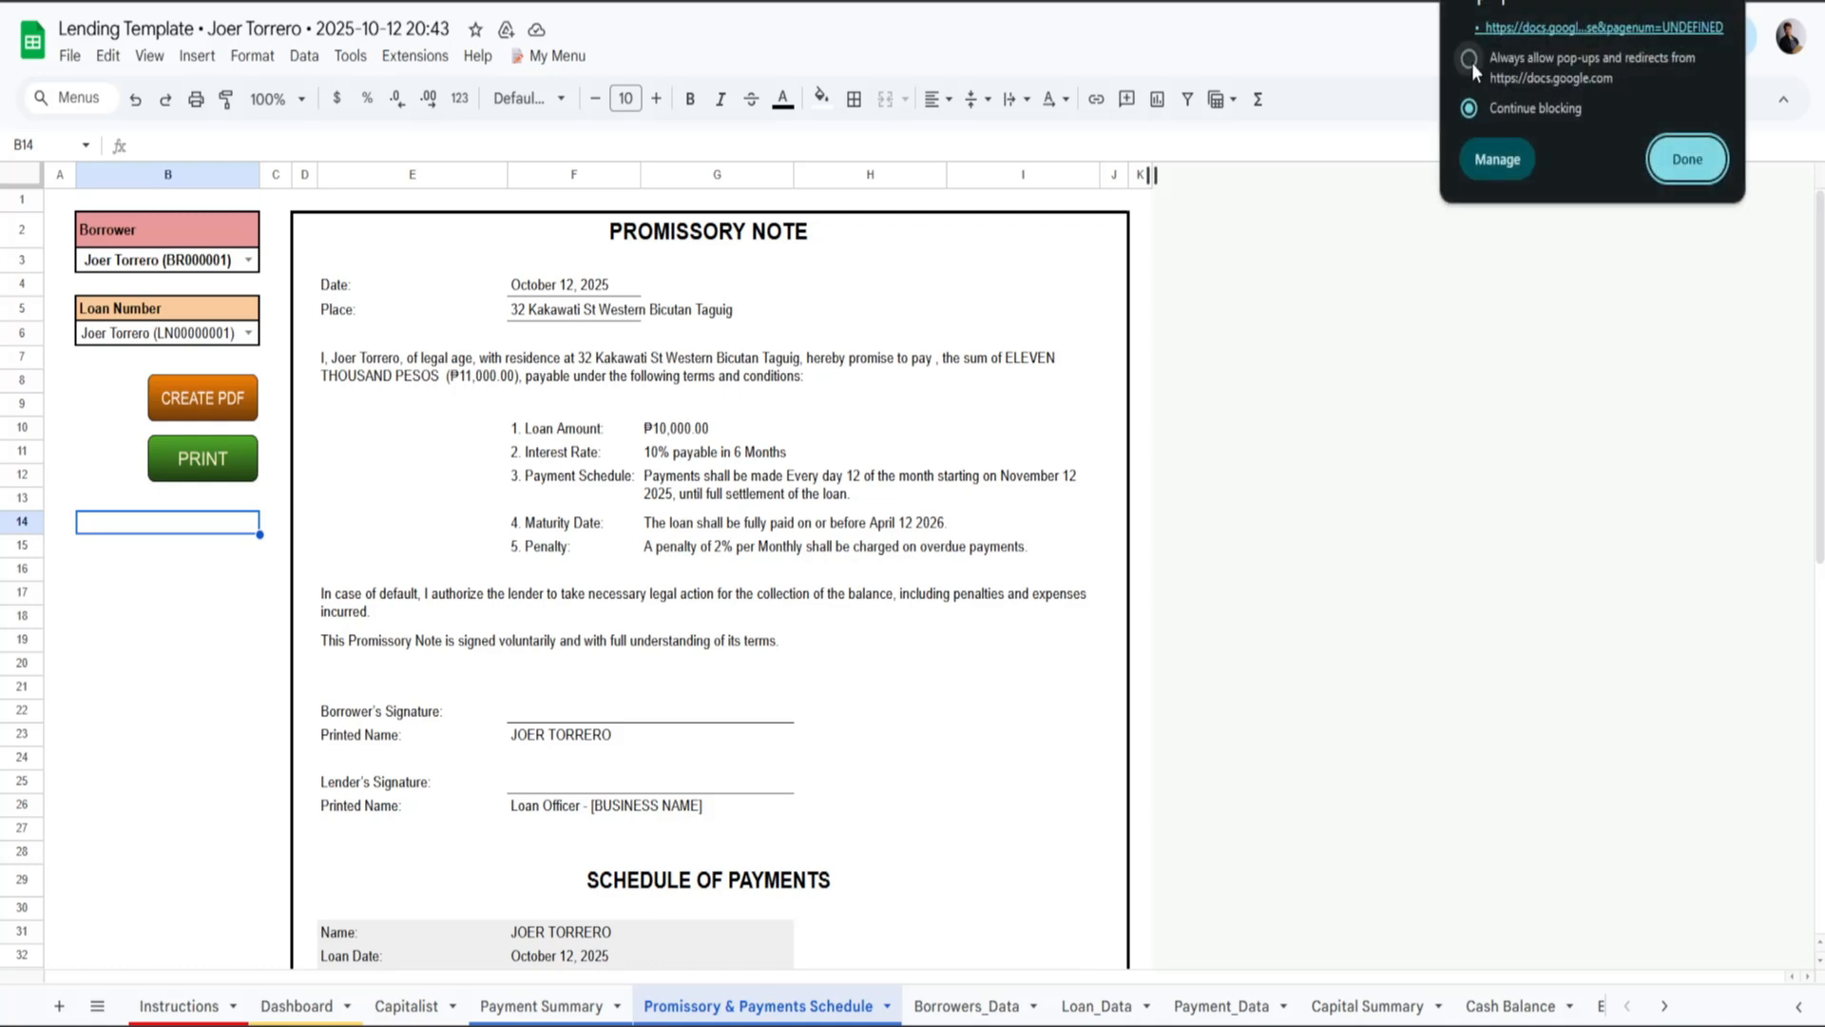
pyautogui.click(1686, 160)
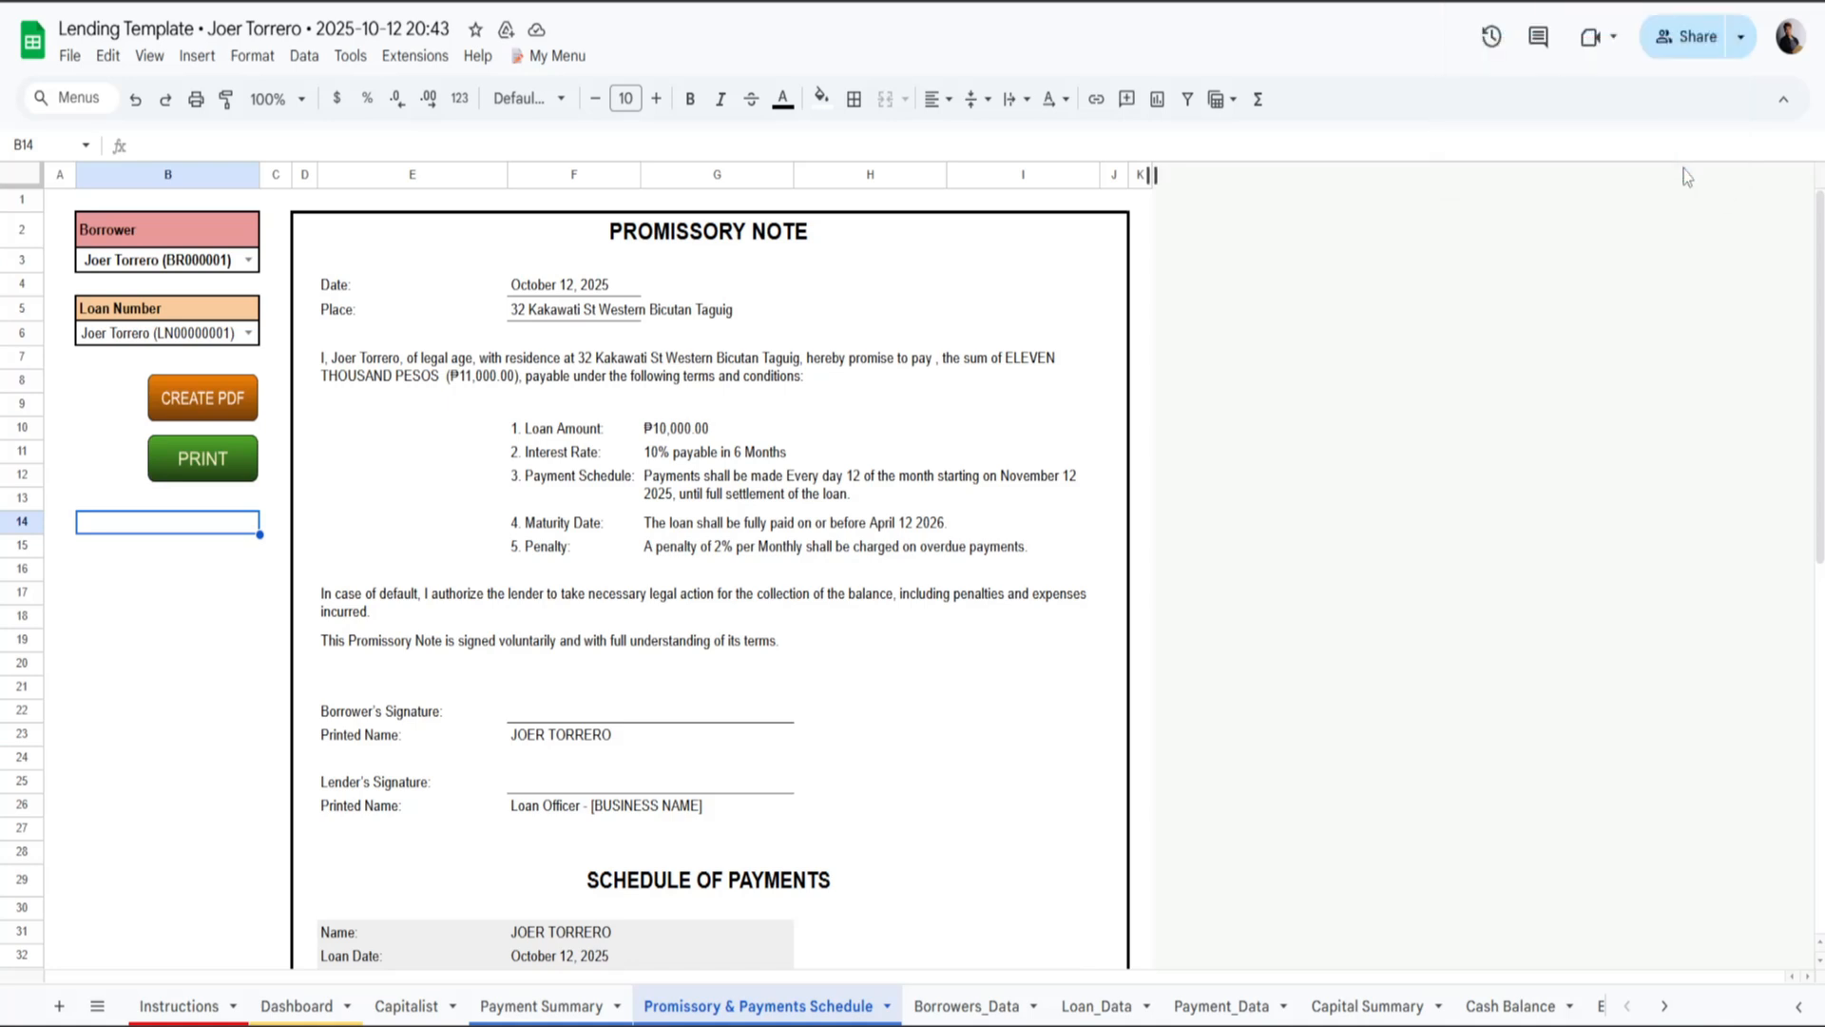
pyautogui.click(228, 650)
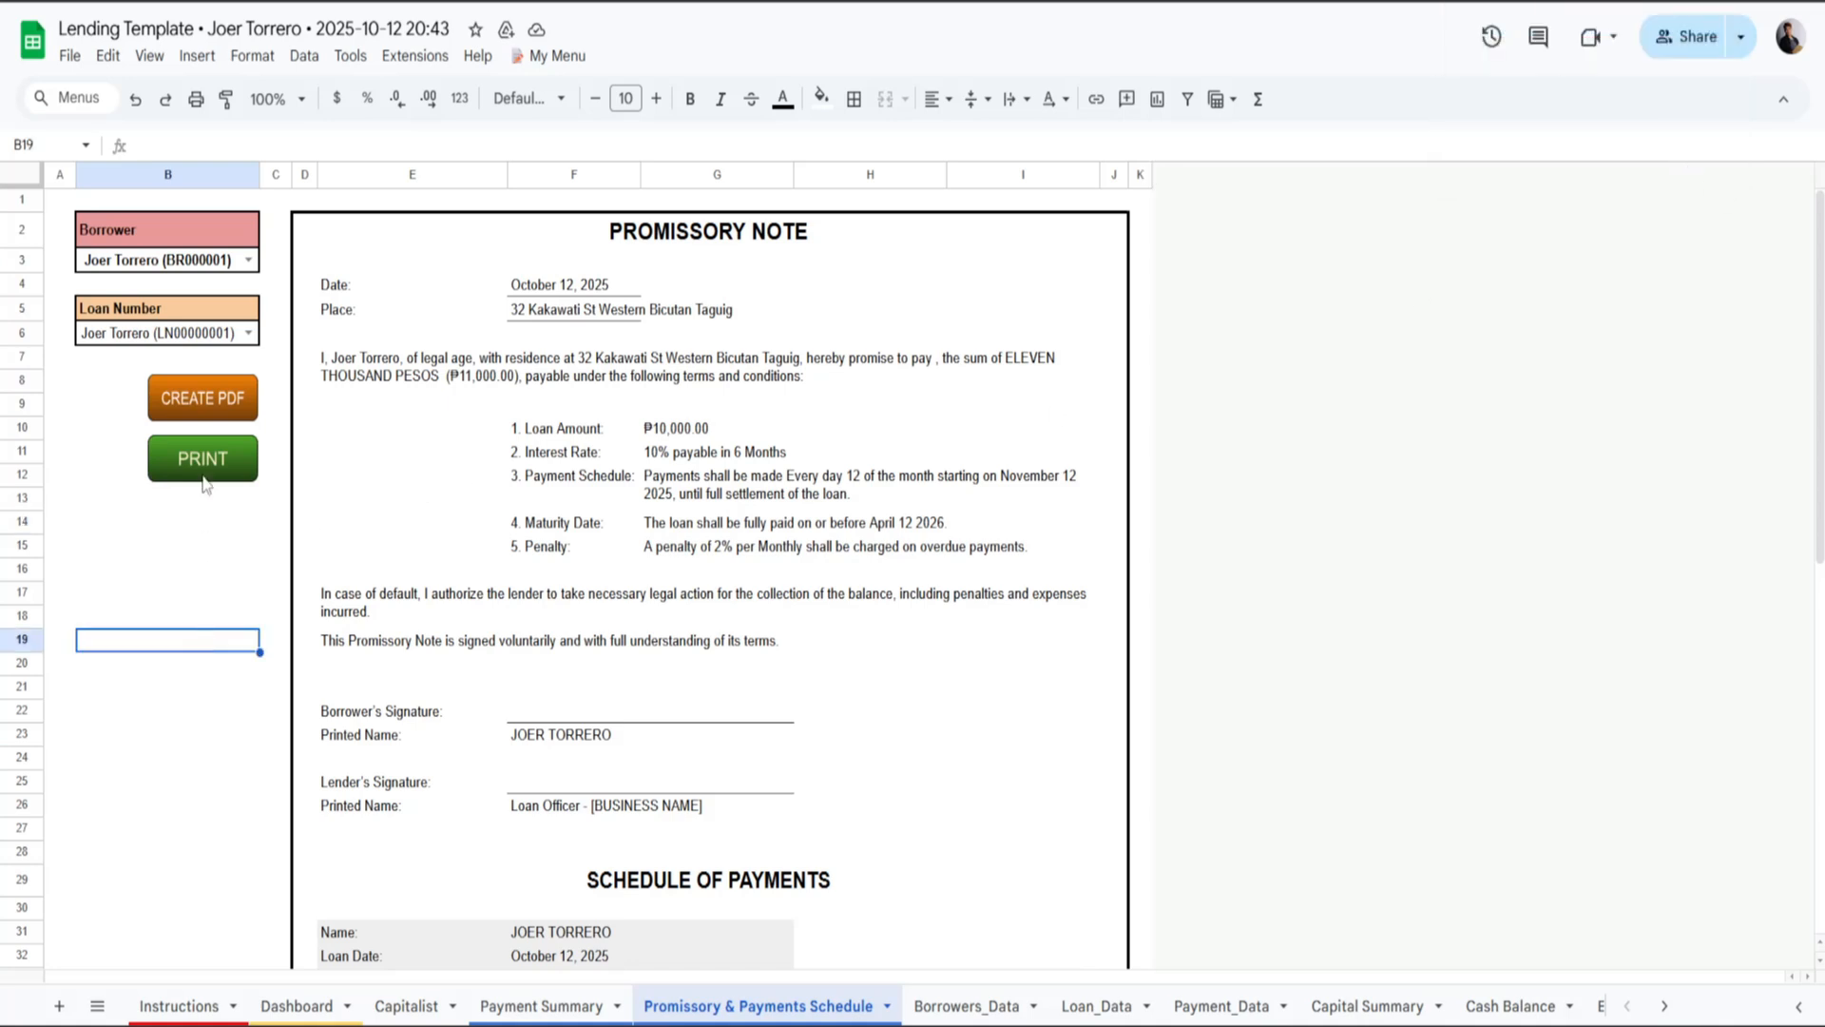
pyautogui.click(200, 401)
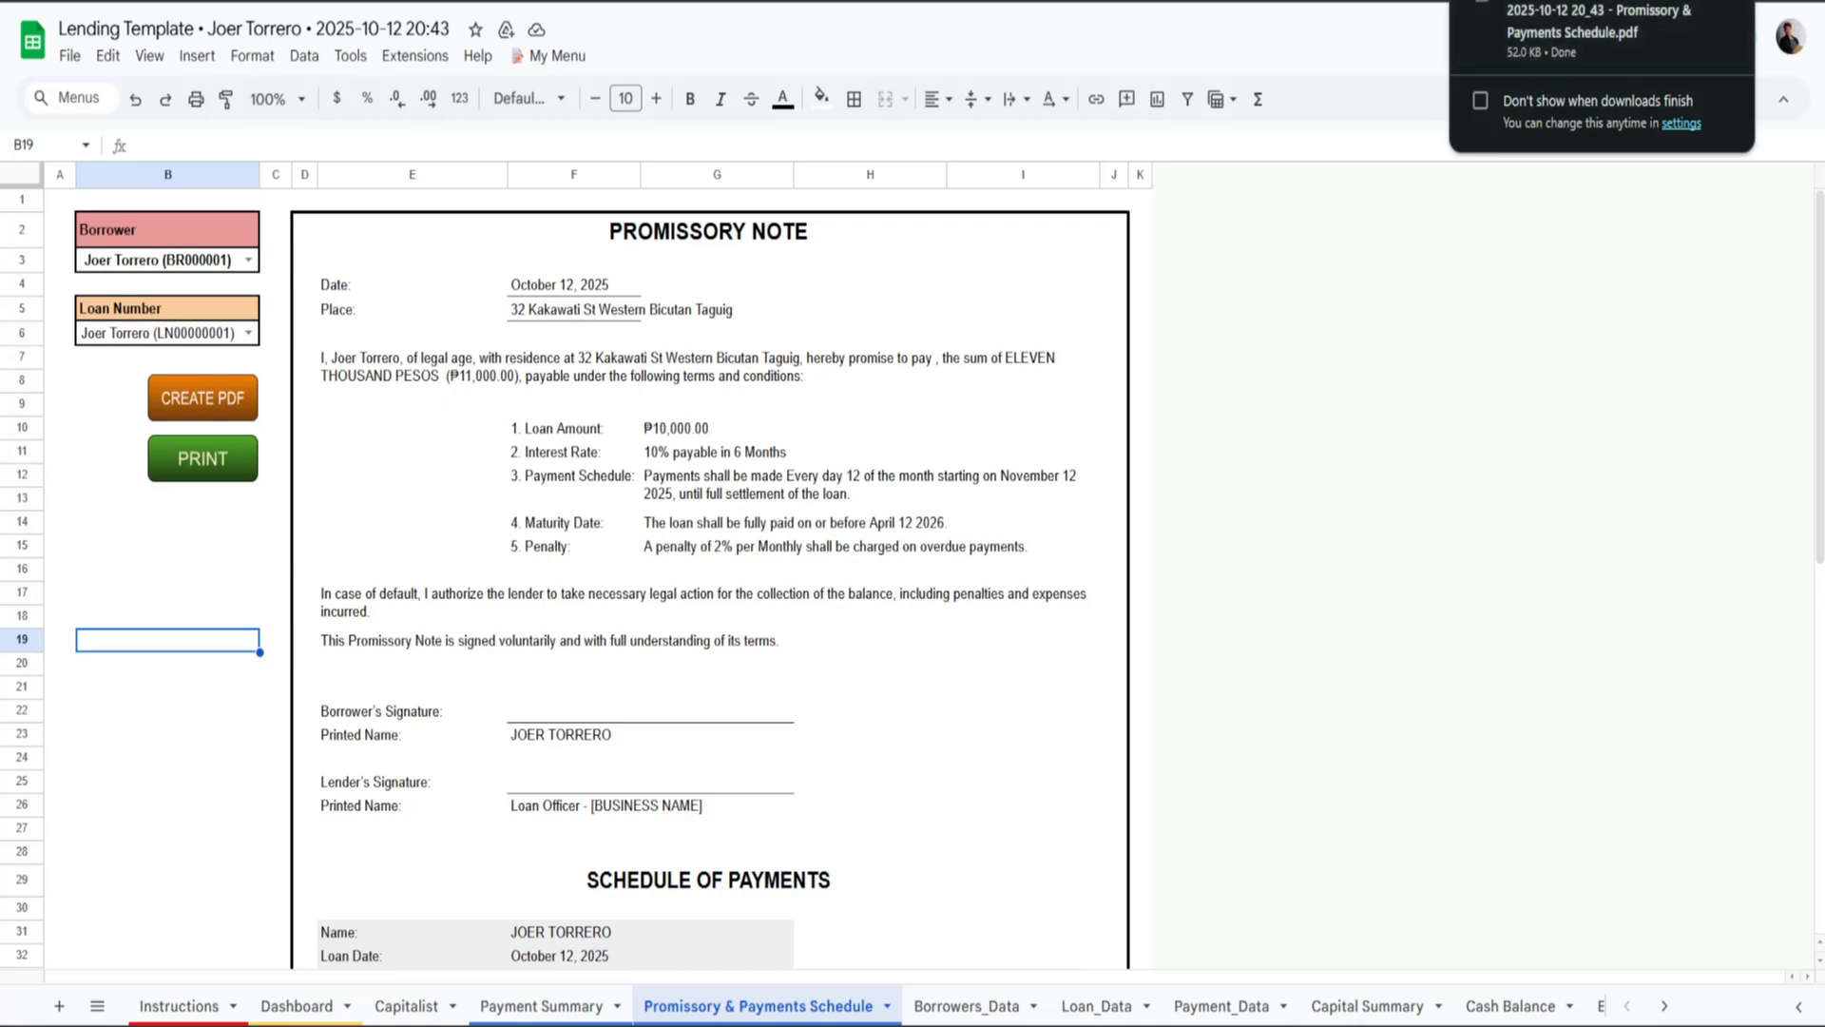
# Switch to File Explorer, open the newest Lending Template PDF from the Downloads folder, and close the folder window.
pyautogui.press('super+e')
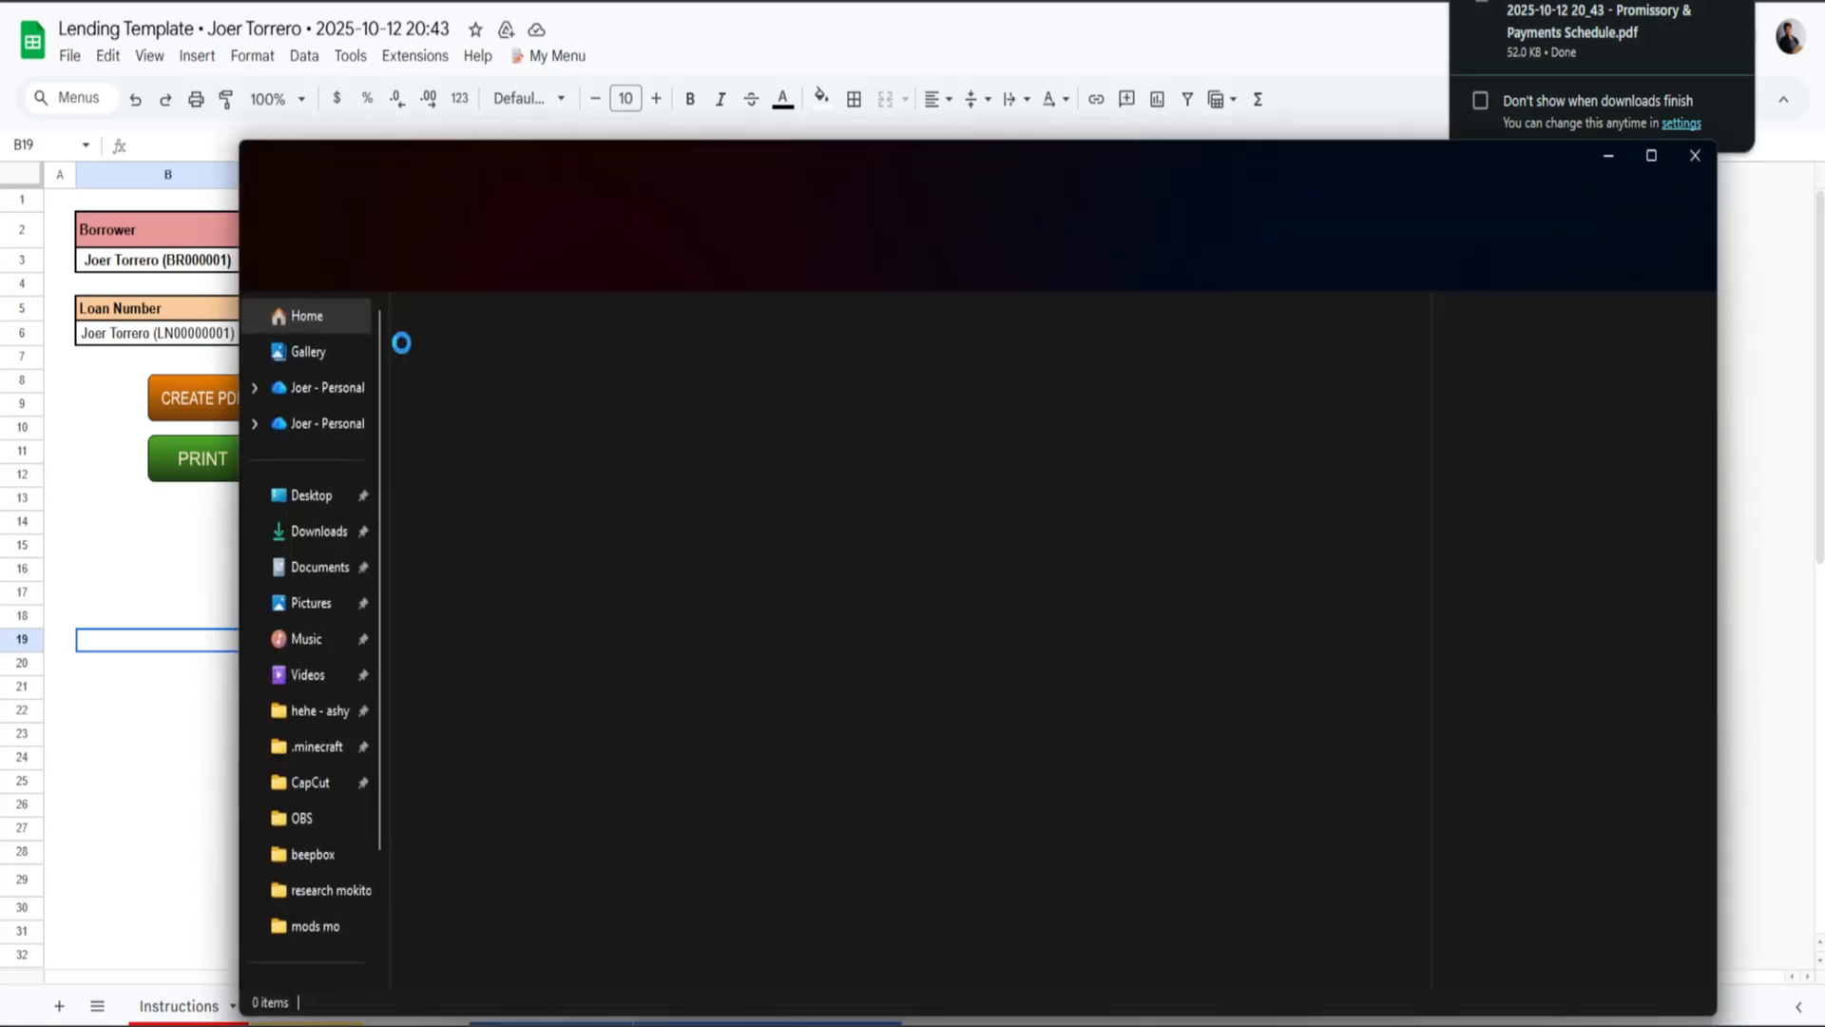
pyautogui.click(318, 538)
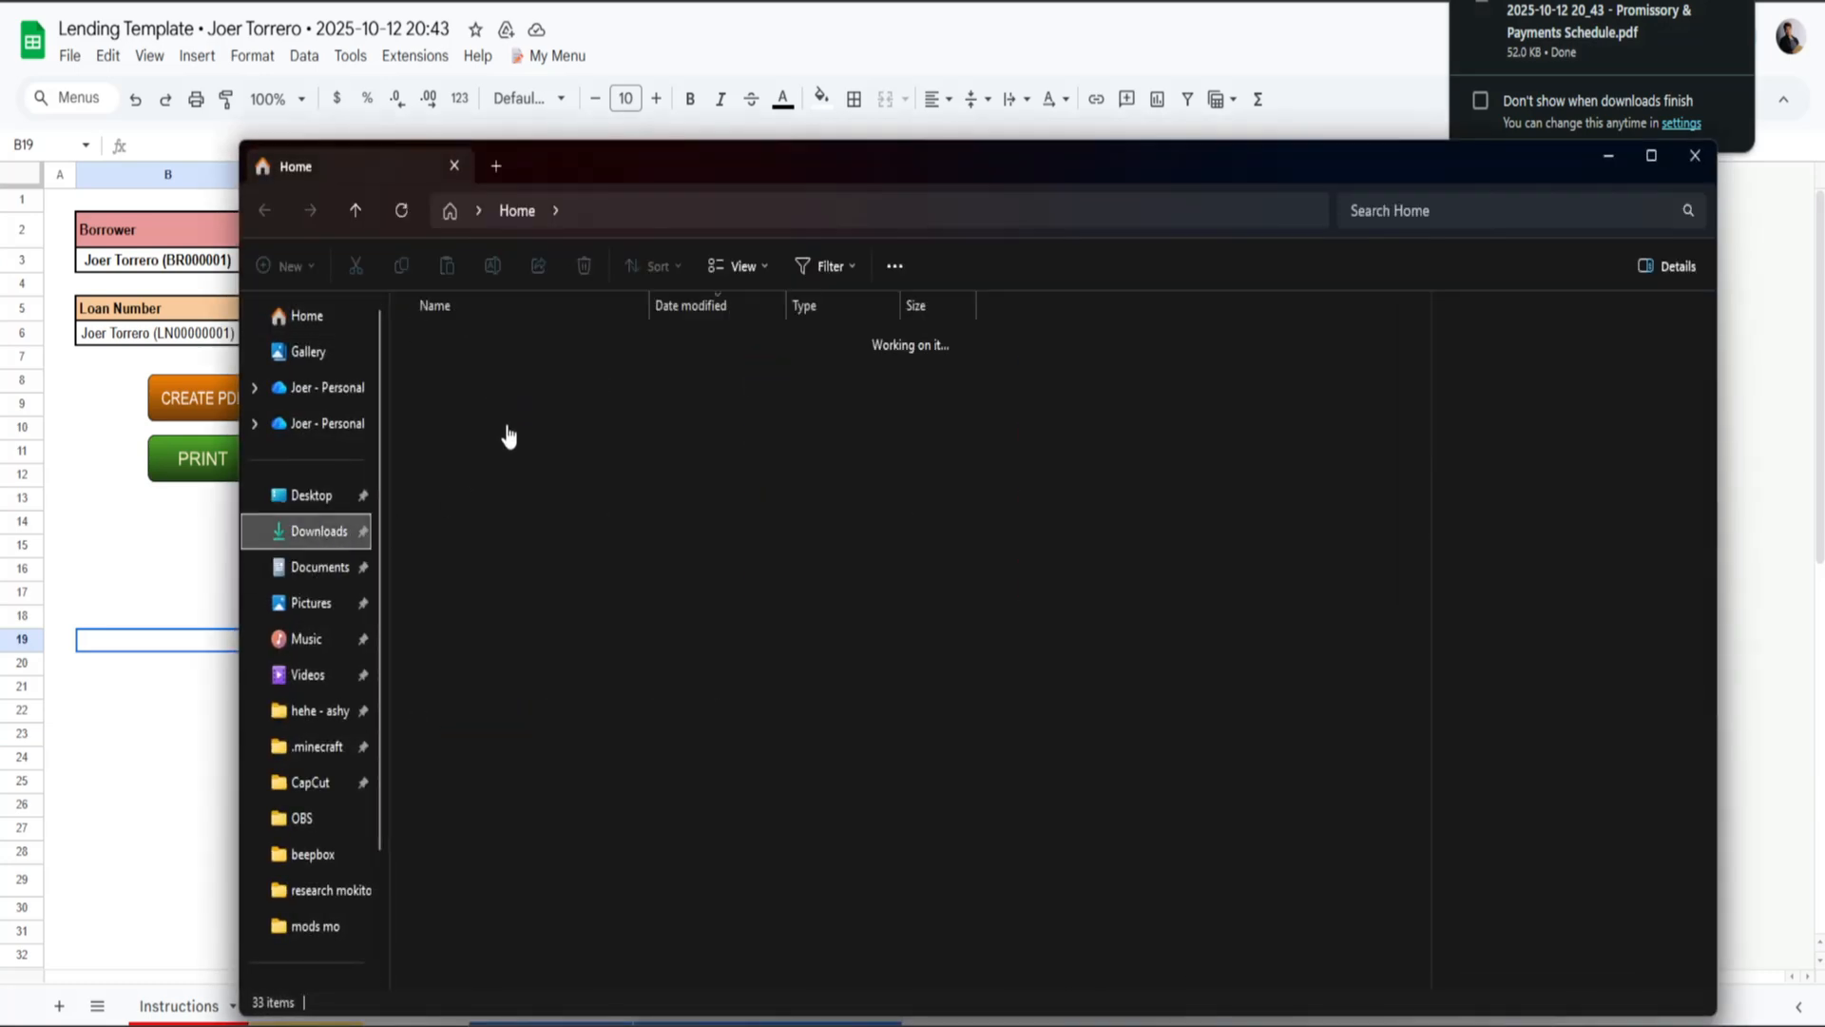
pyautogui.click(477, 370)
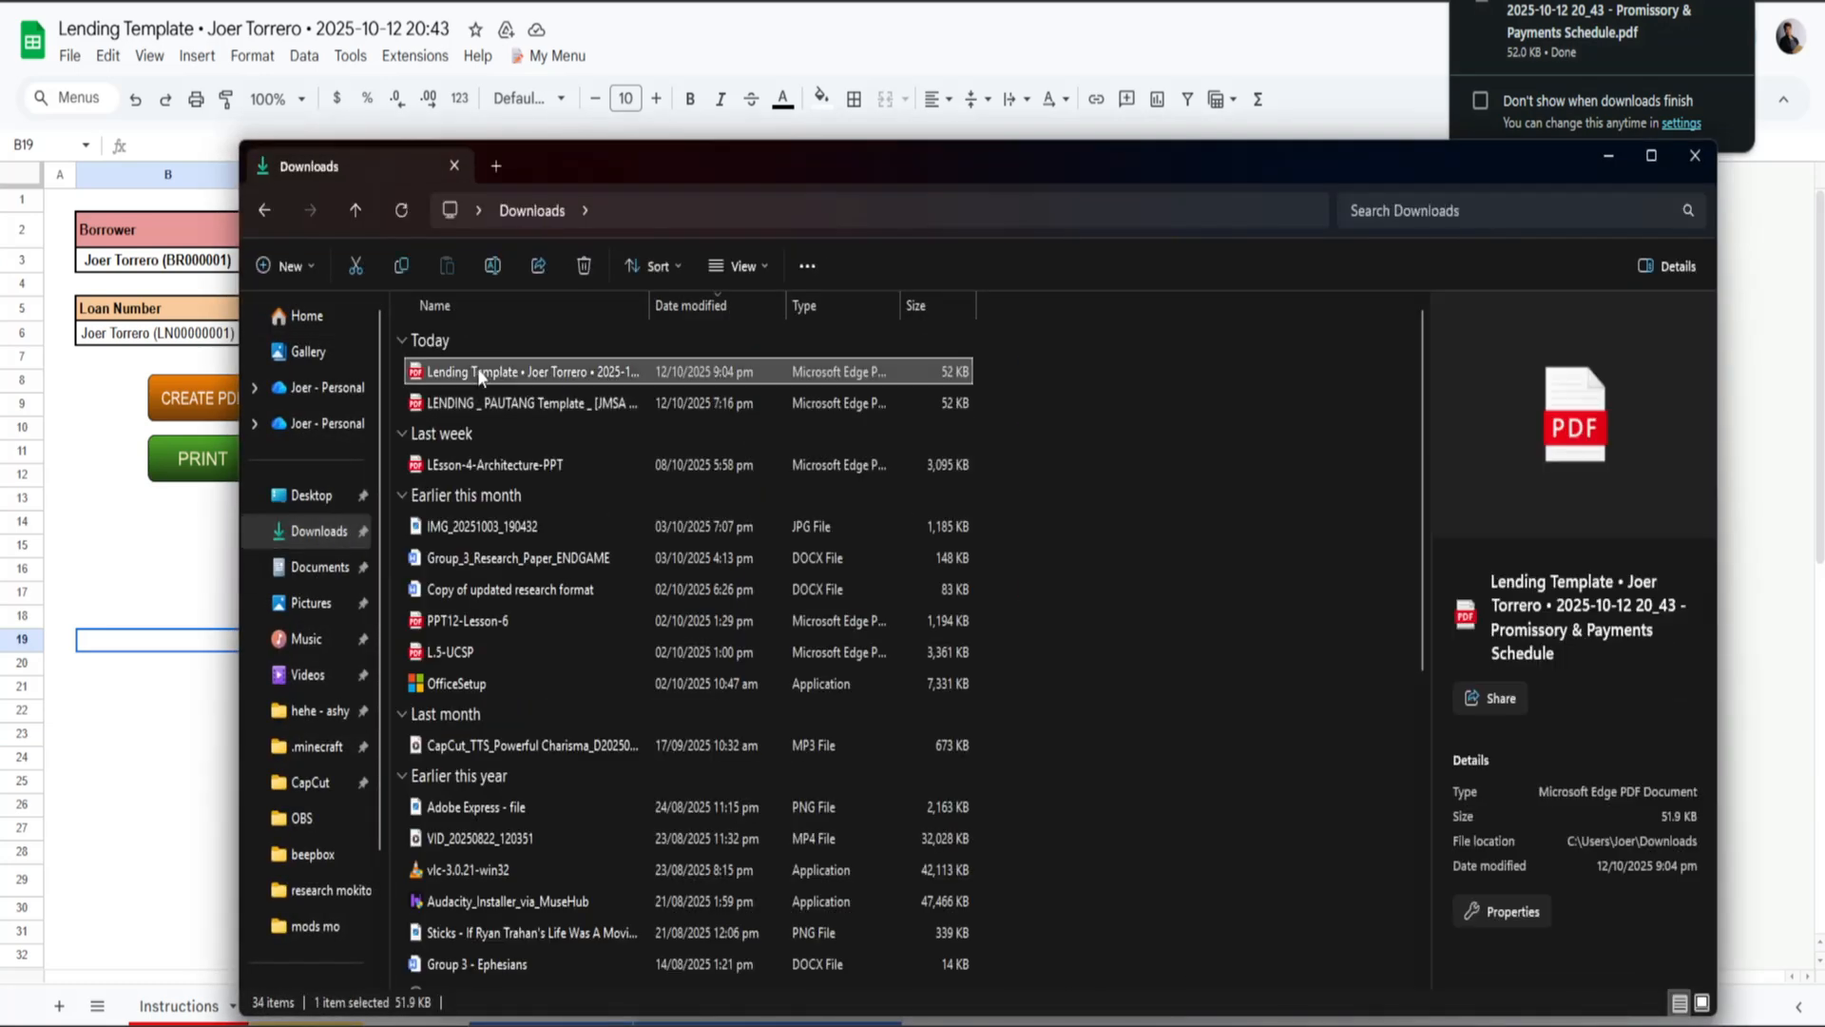
pyautogui.doubleClick(477, 371)
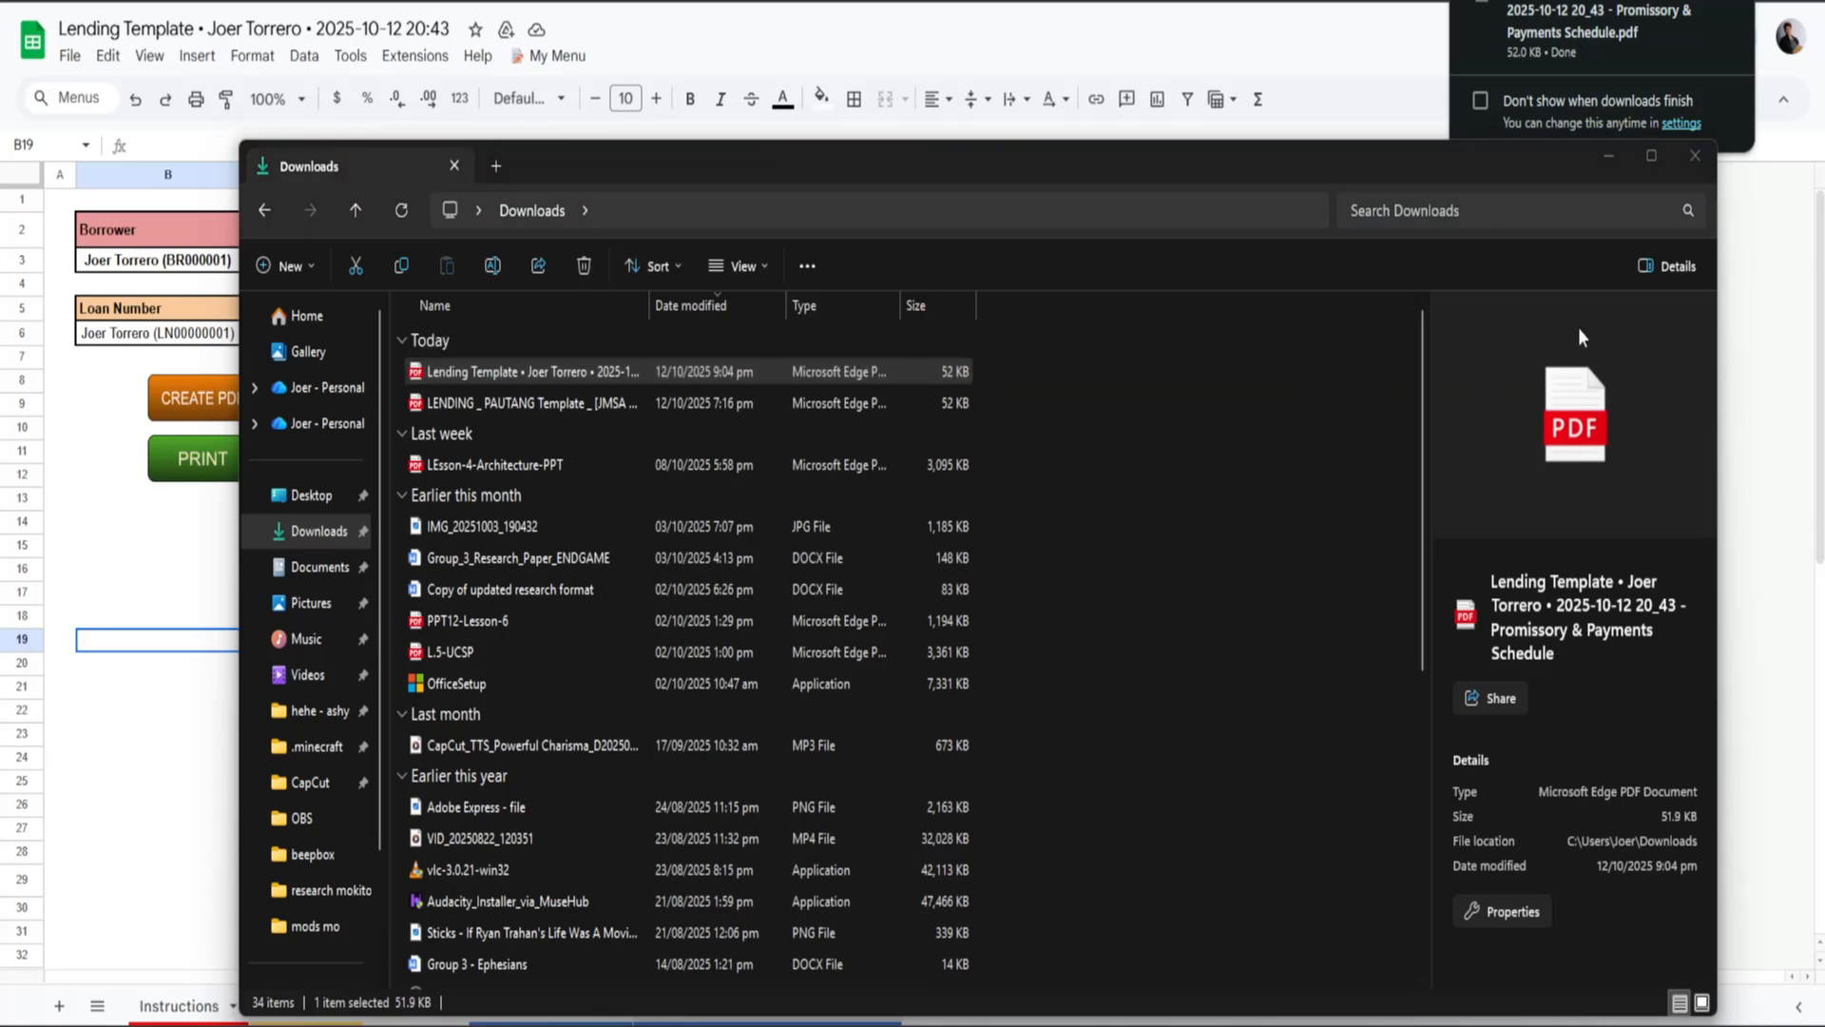
pyautogui.click(1693, 158)
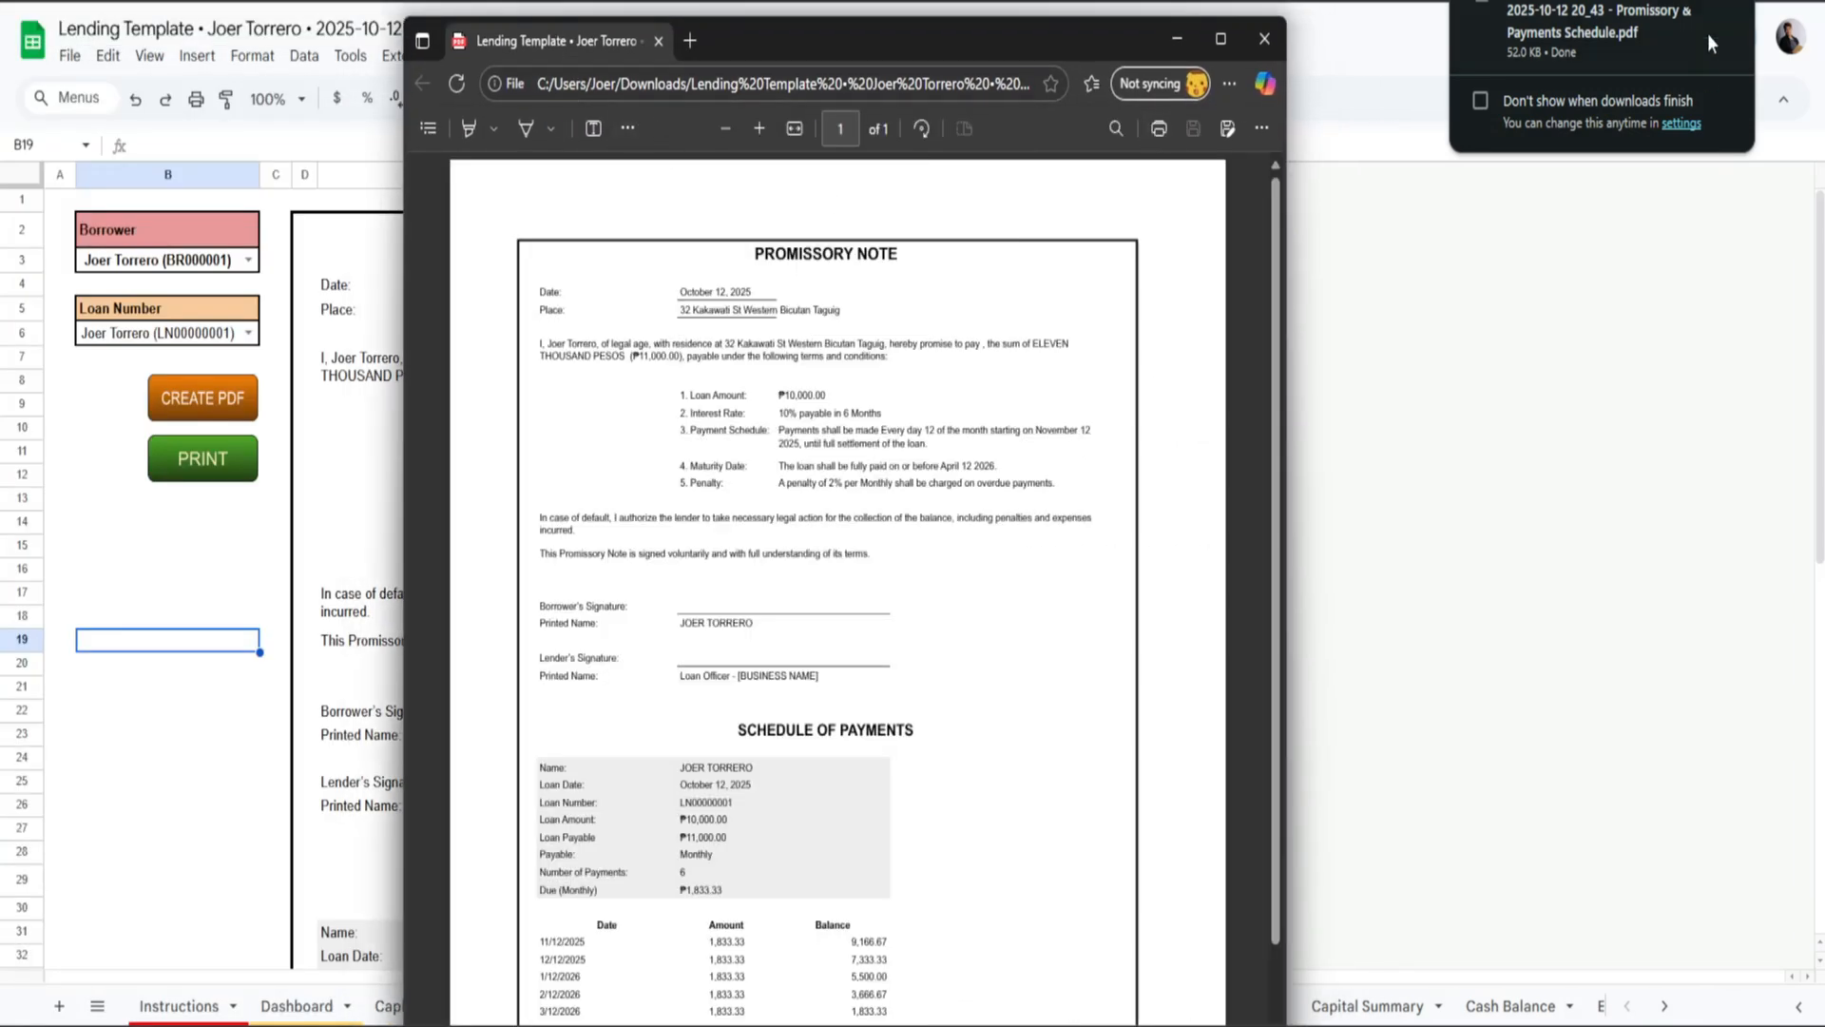
# Examine the promissory note and schedule of payments in the opened PDF, and close it.
pyautogui.click(1720, 306)
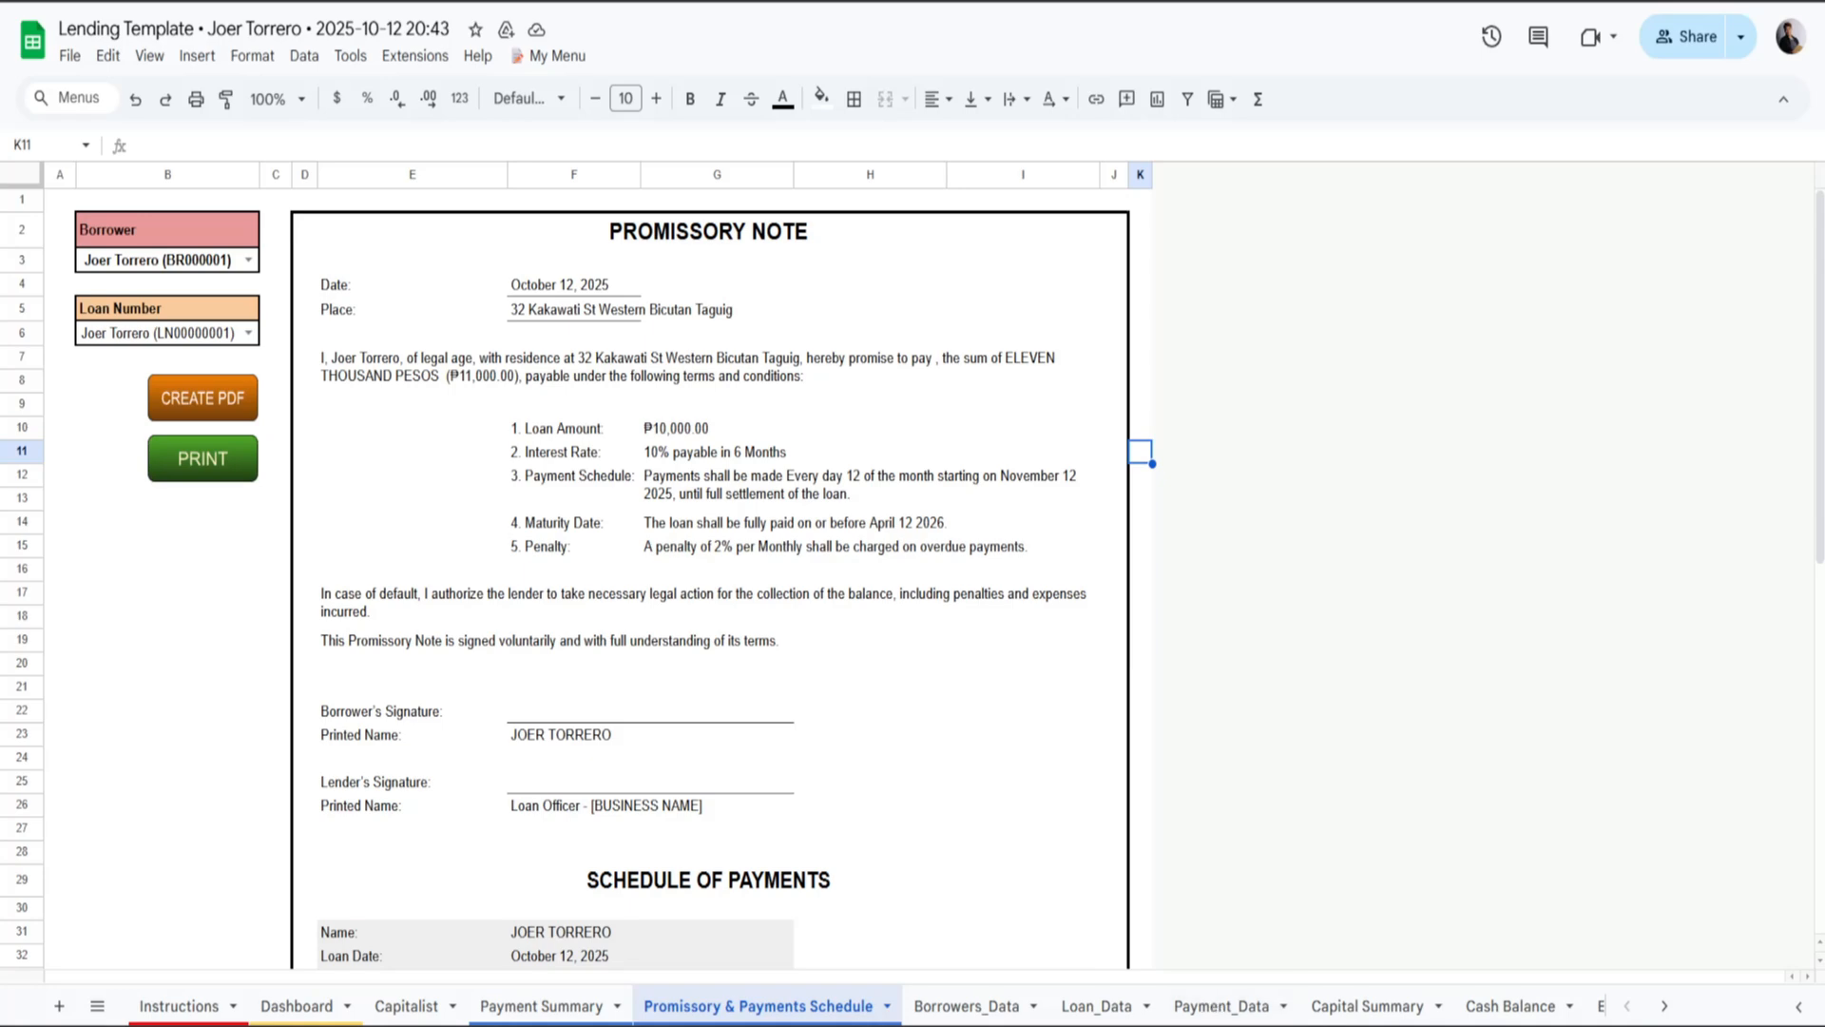
pyautogui.hotkey('alt', 'Tab')
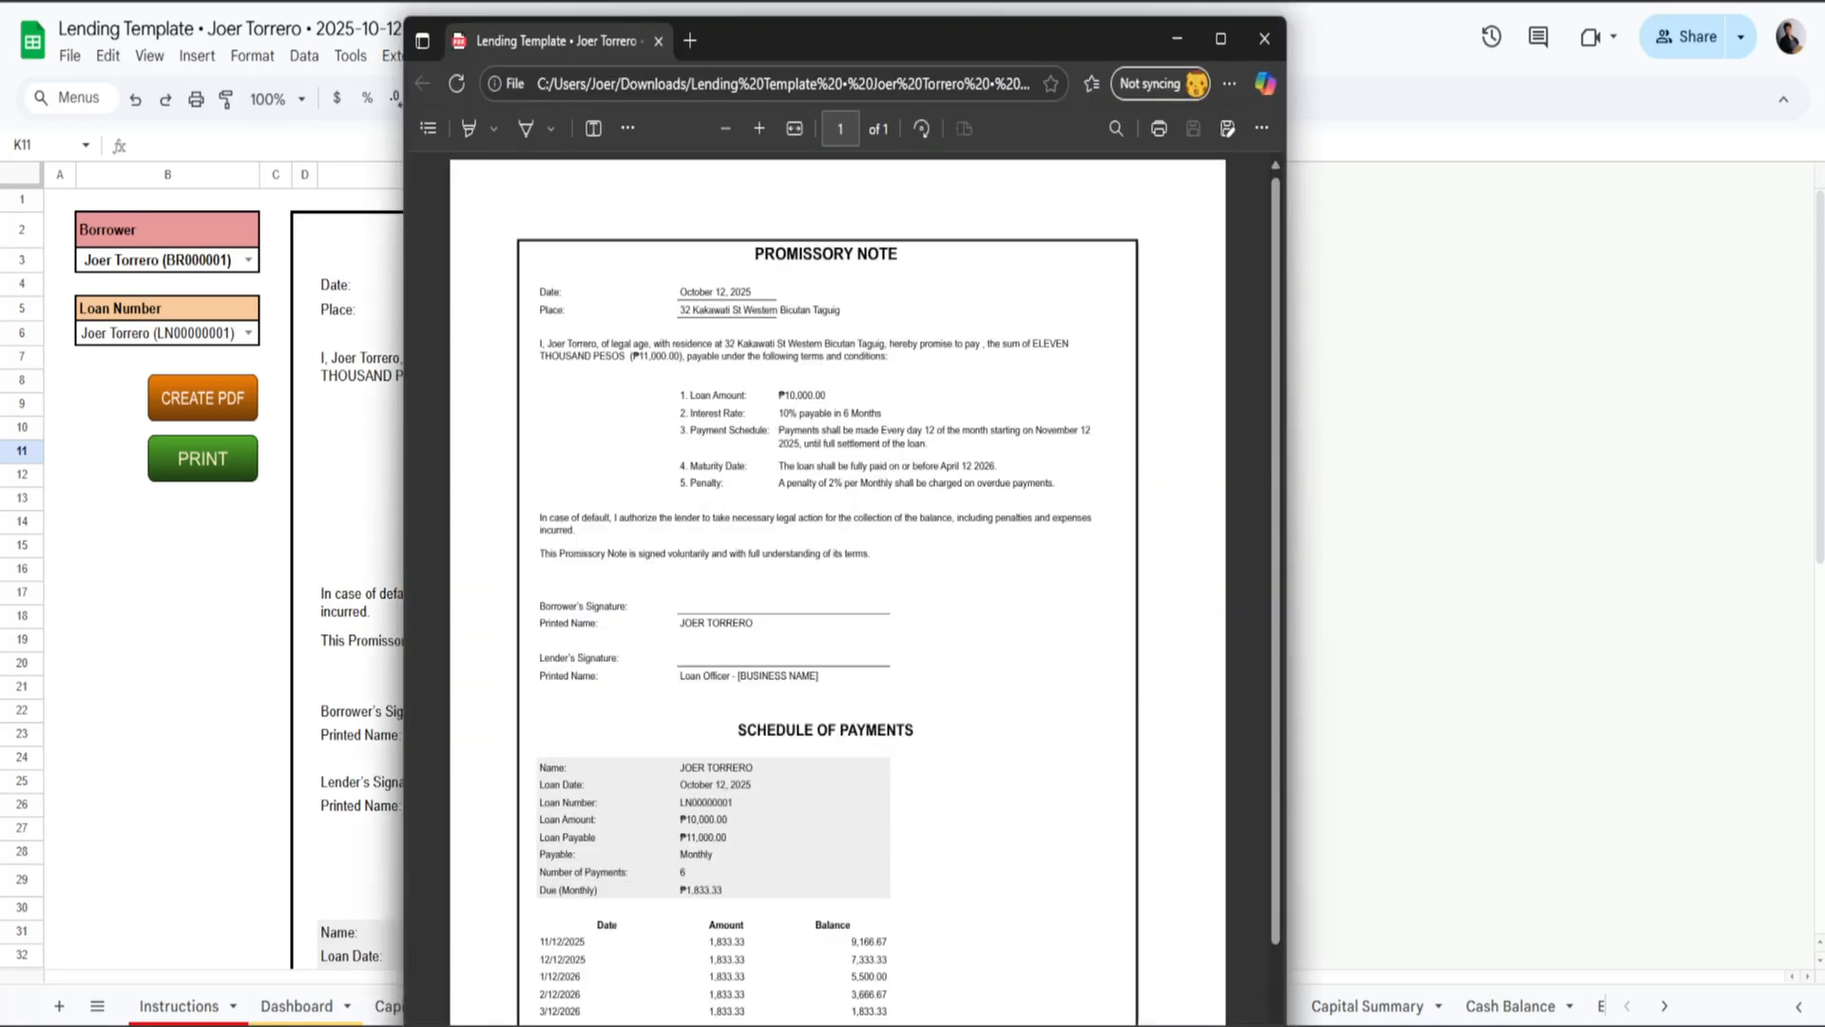
pyautogui.moveTo(821, 57); pyautogui.dragTo(1191, 0)
pyautogui.scroll(-3, 1272, 493)
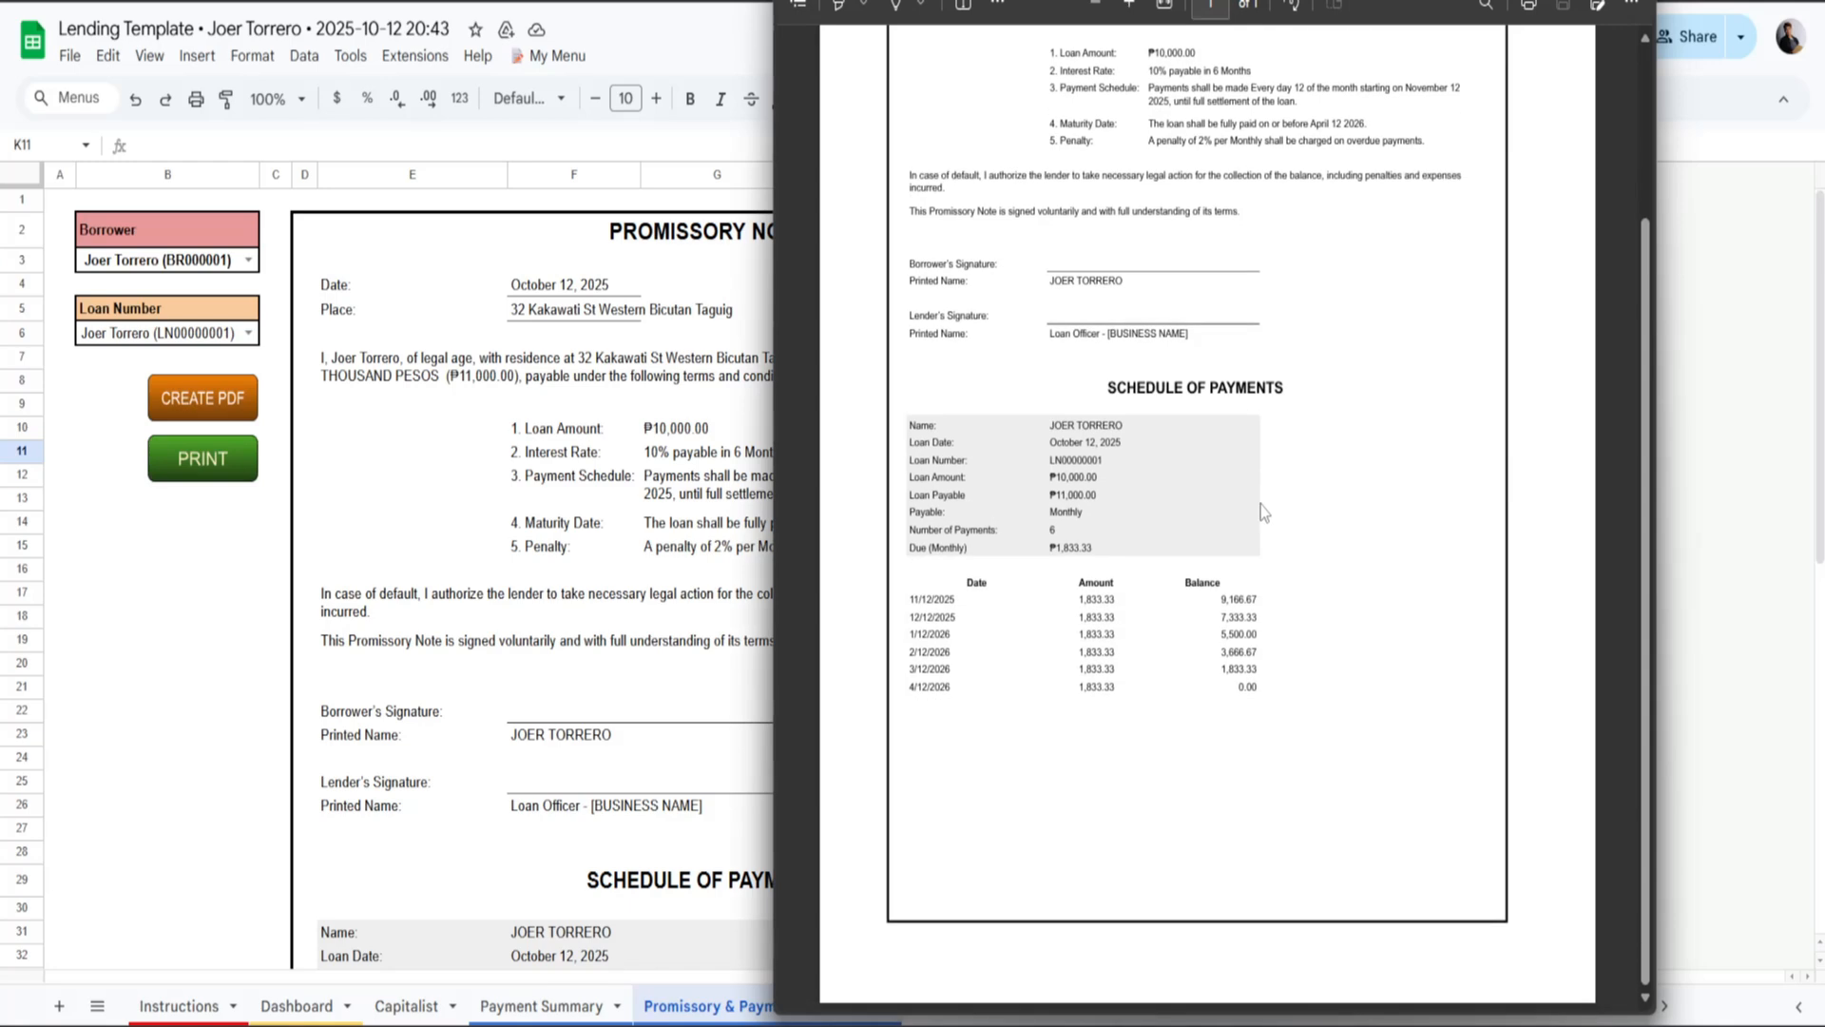
pyautogui.scroll(3, 1260, 504)
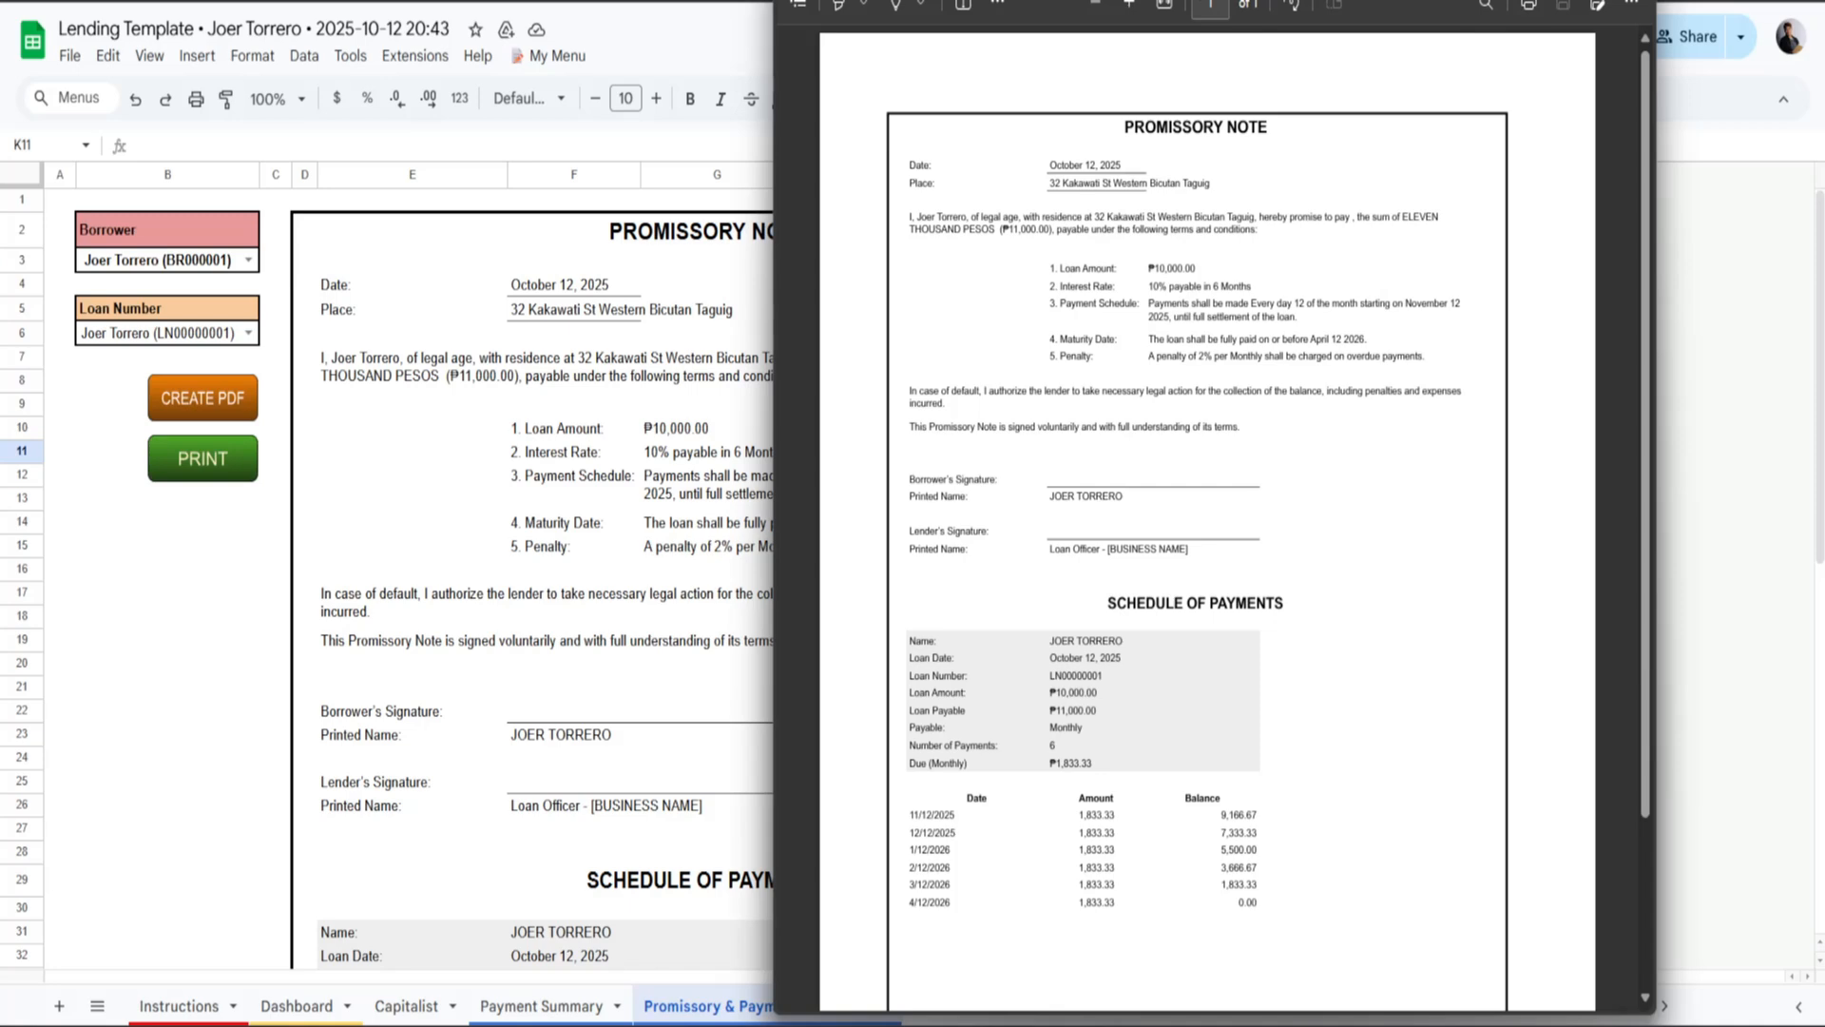
pyautogui.click(1633, 1)
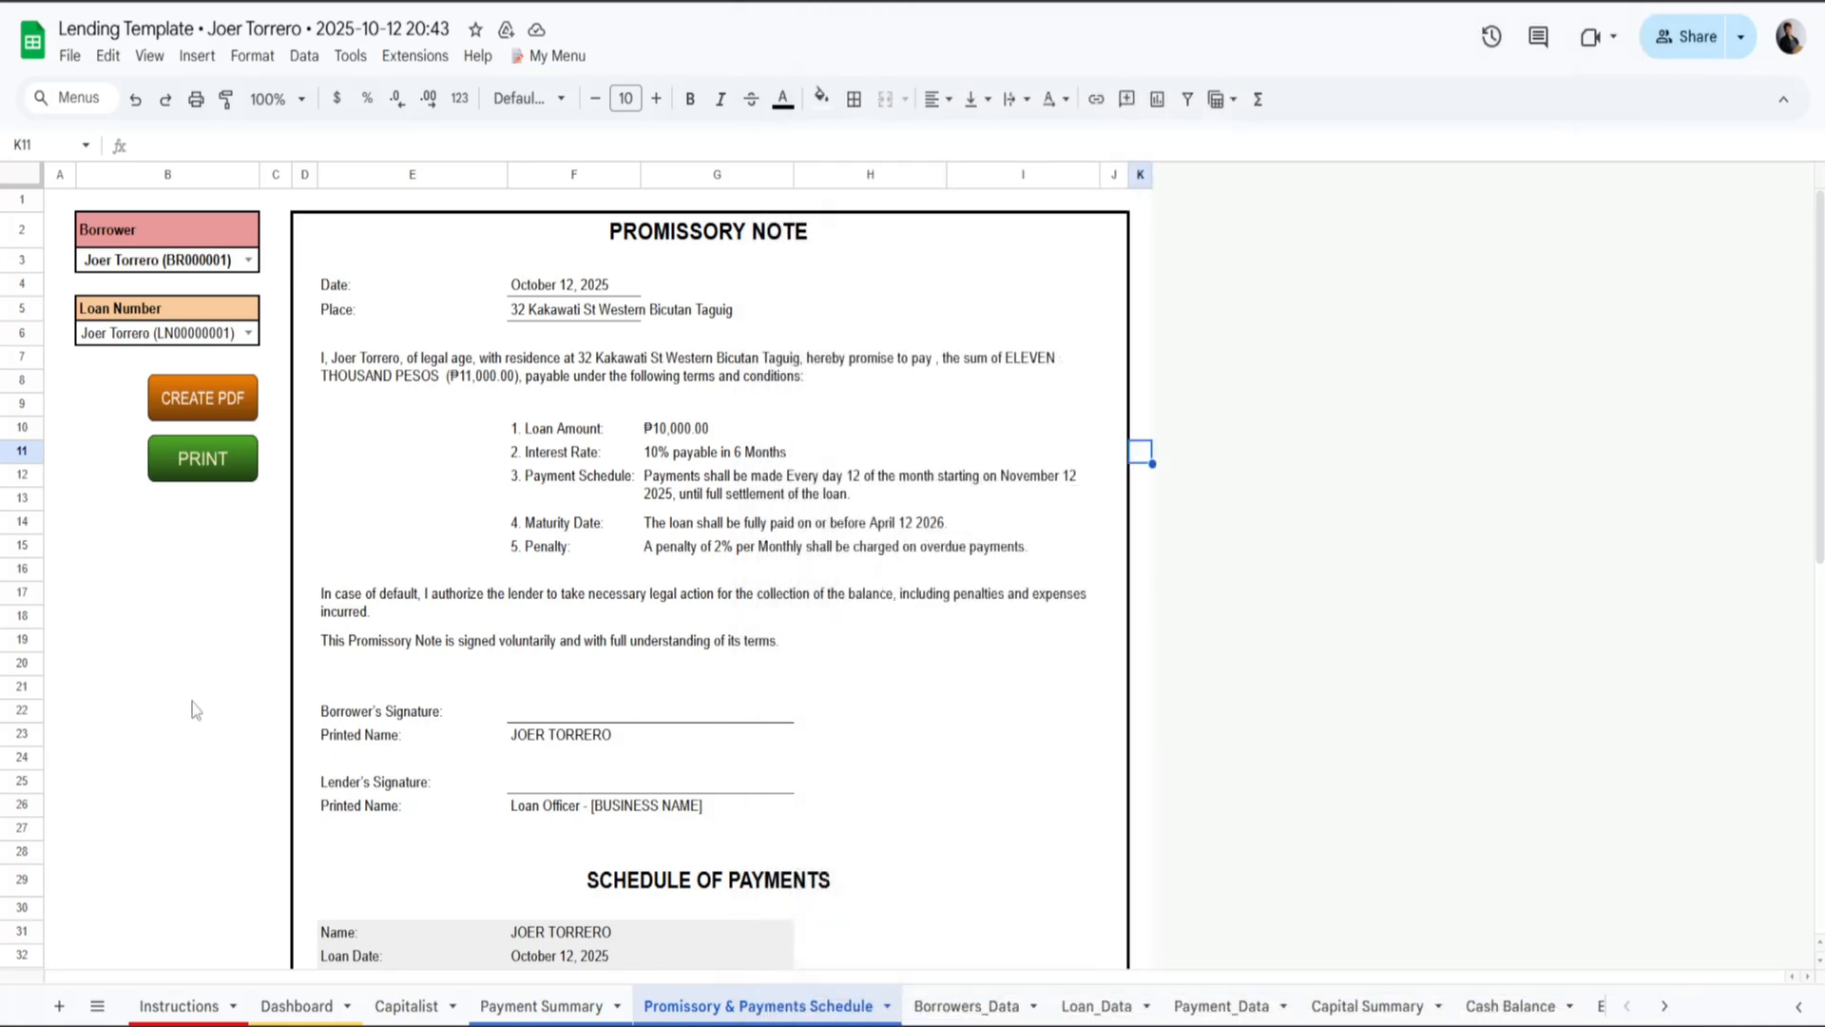
# Review the Dashboard's capital, cash balance, charts and pending loans table.
pyautogui.click(313, 1020)
pyautogui.scroll(-5, 1412, 666)
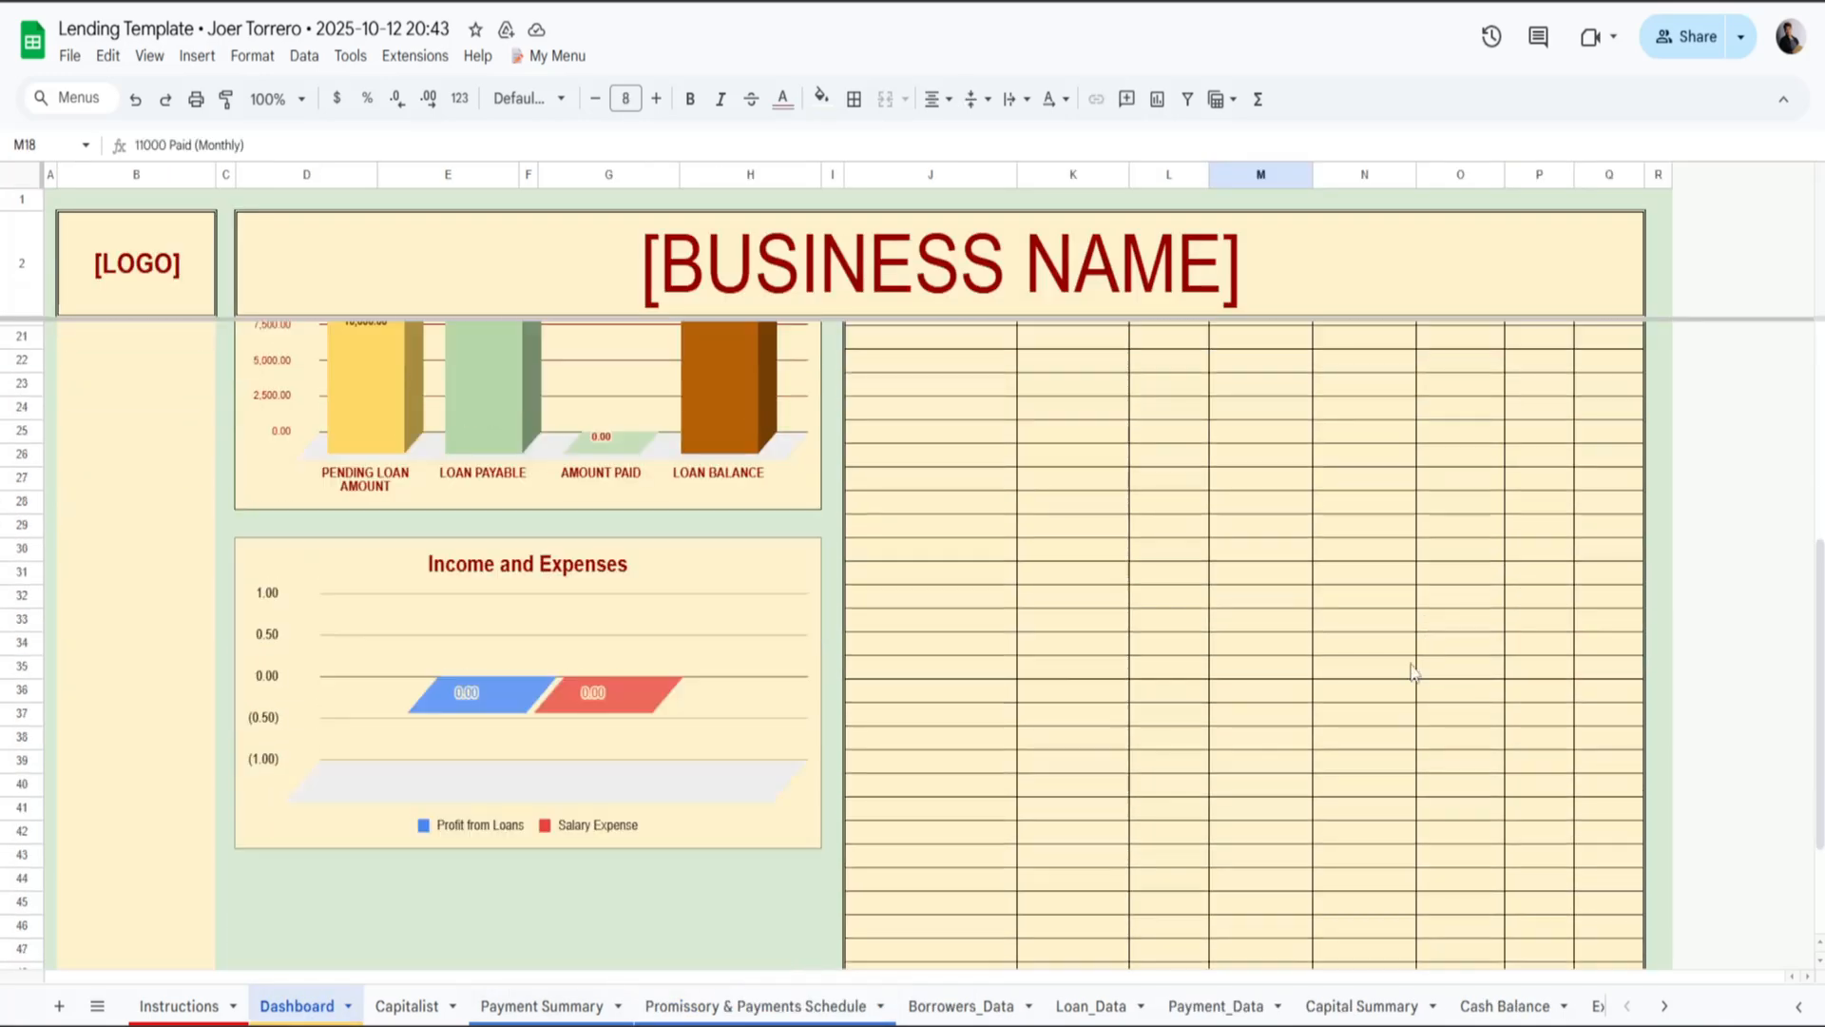
pyautogui.scroll(5, 1412, 670)
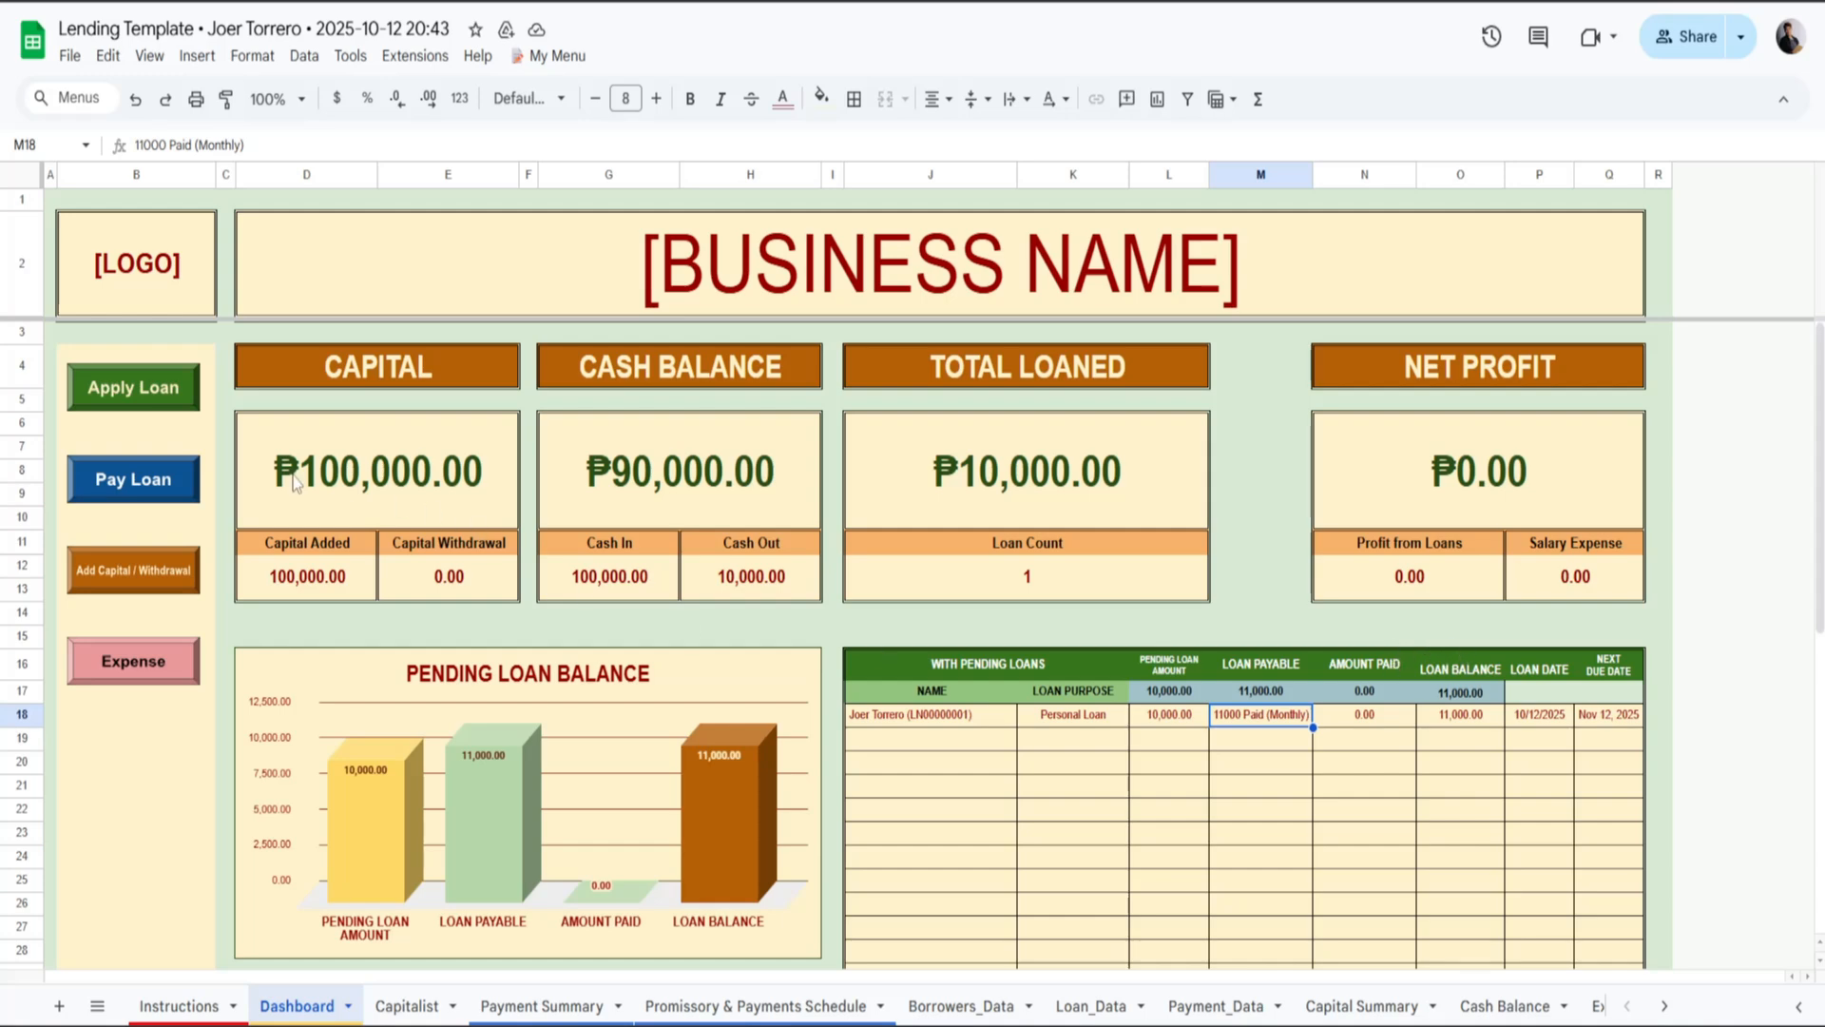
# Open the loan payment form, select the borrower's loan, and check its total payable, monthly dues, amount paid and balance.
pyautogui.click(164, 496)
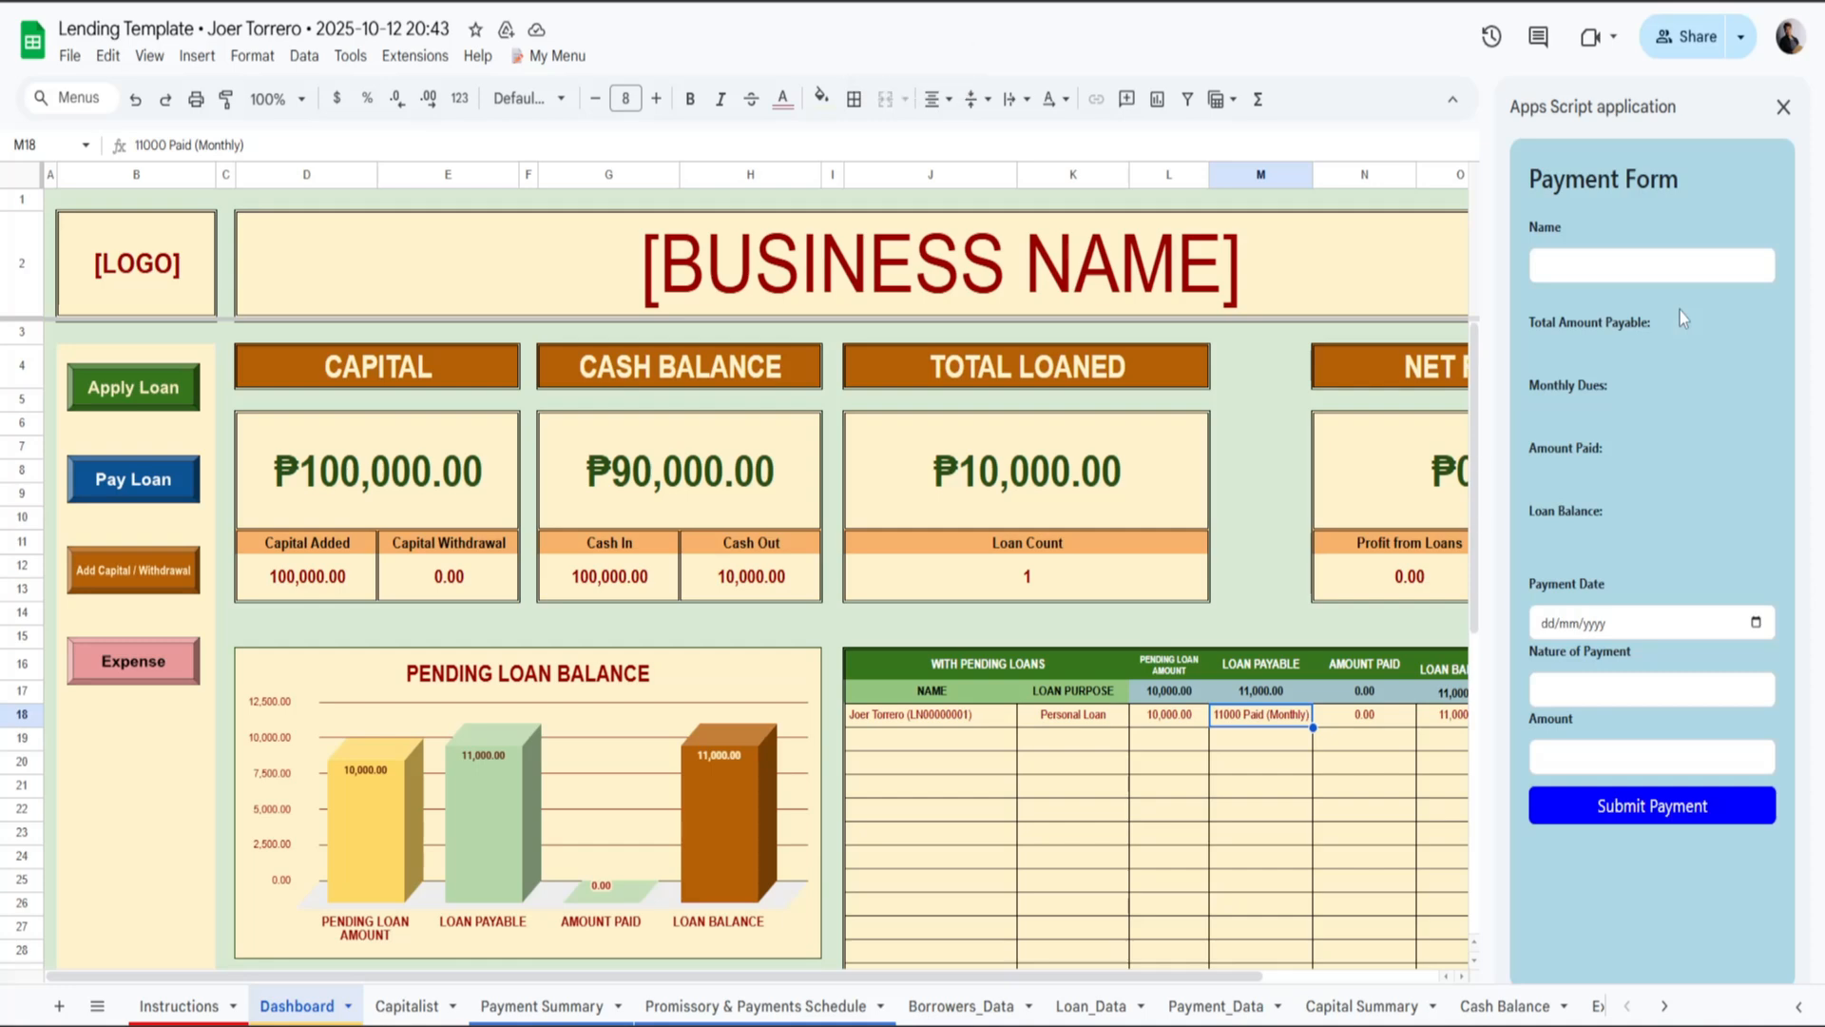
pyautogui.click(1670, 272)
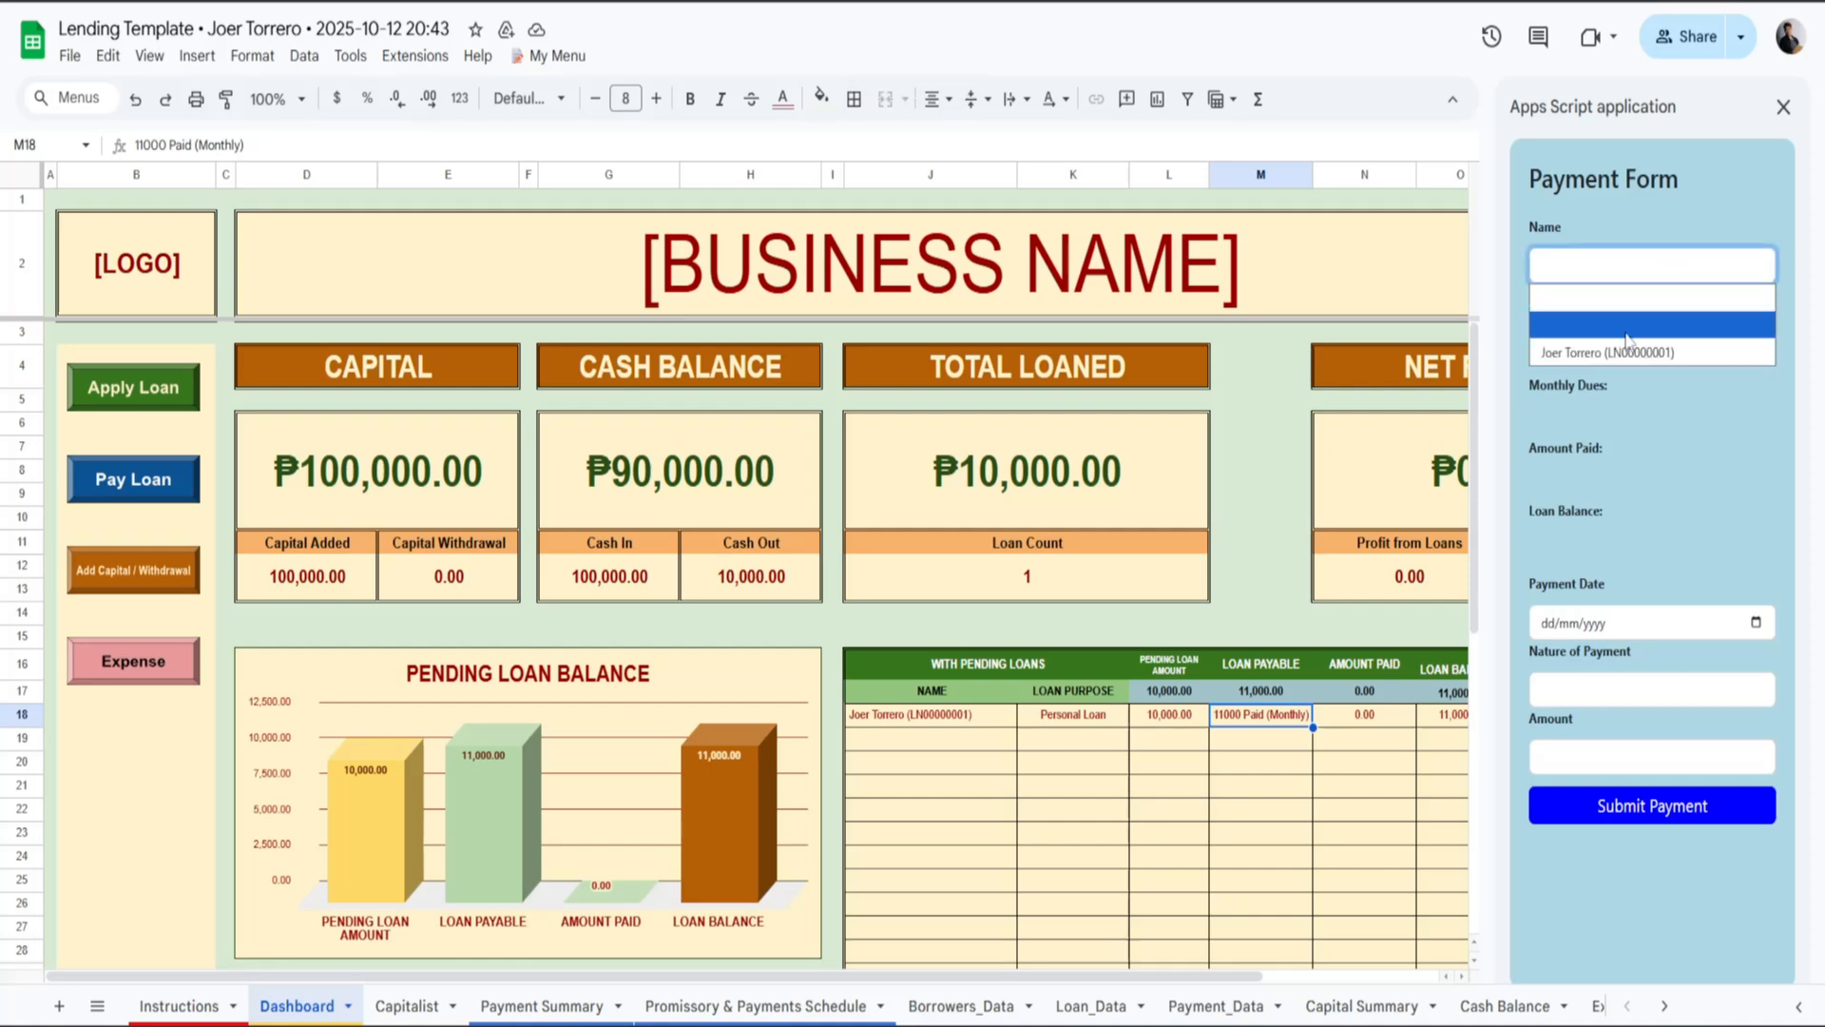
pyautogui.click(1682, 354)
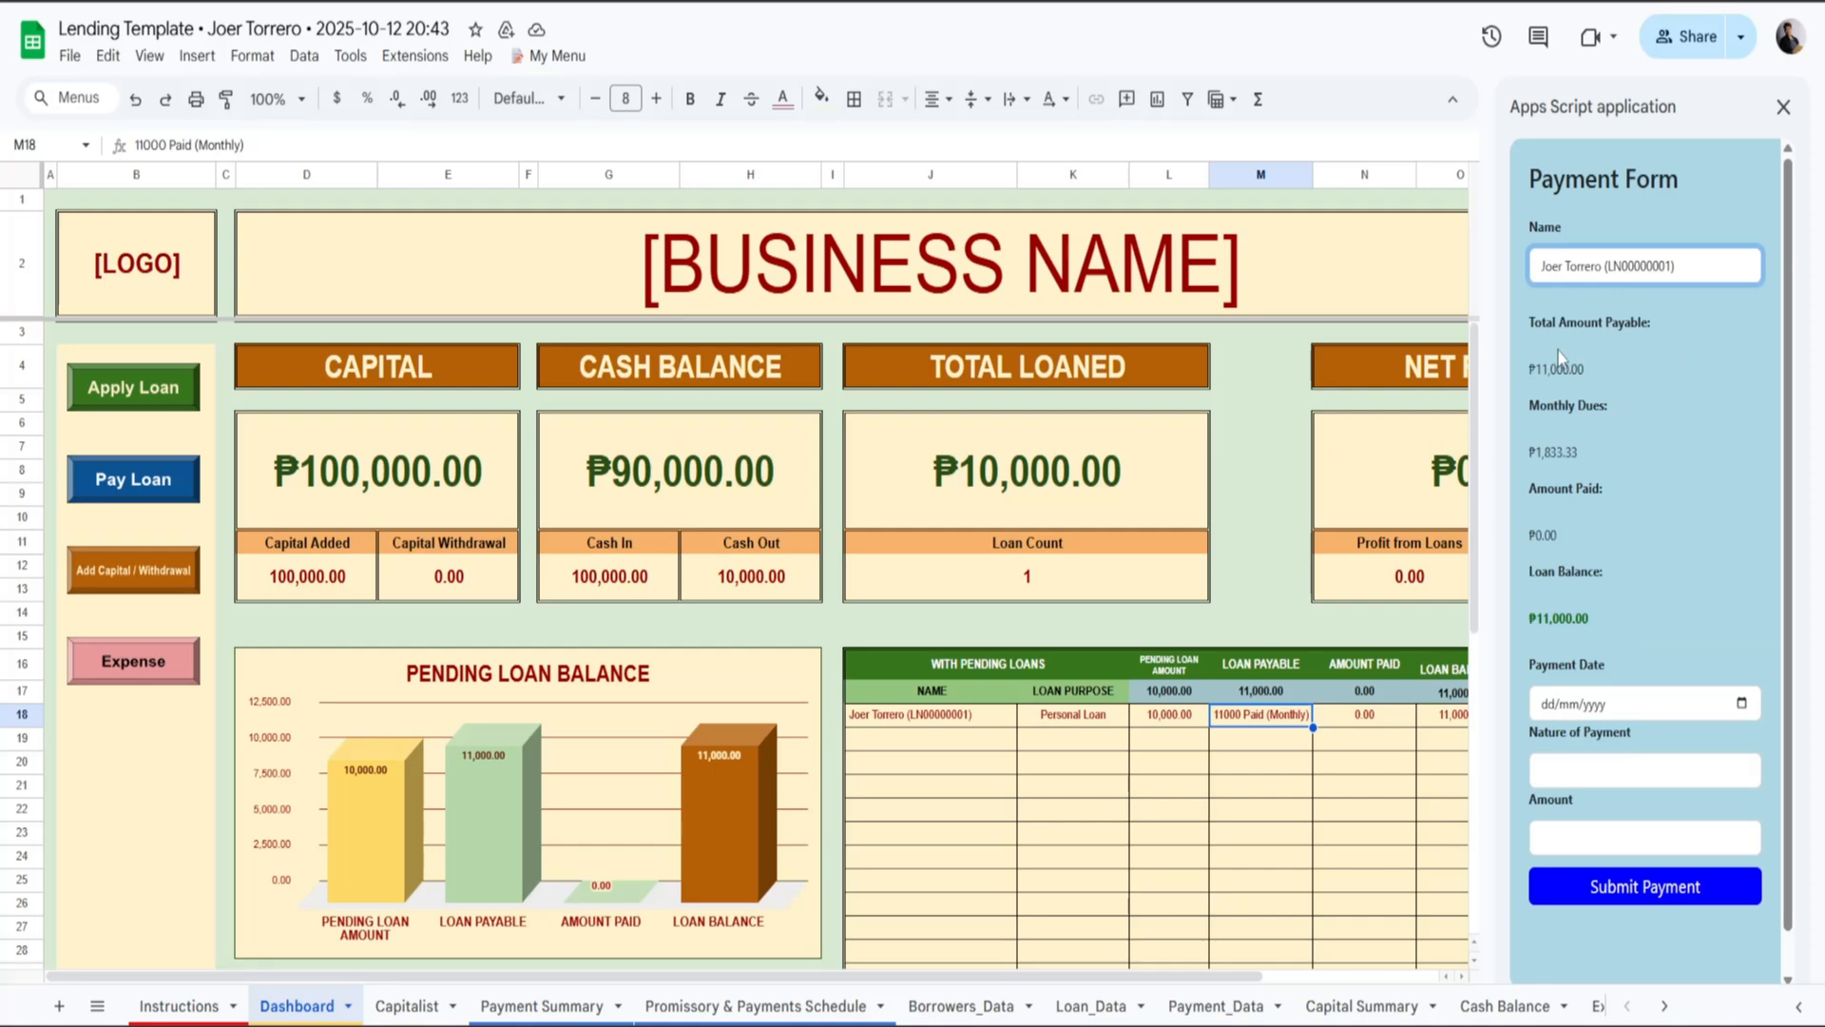
pyautogui.moveTo(1525, 368); pyautogui.dragTo(1633, 373)
pyautogui.moveTo(1523, 453); pyautogui.dragTo(1578, 452)
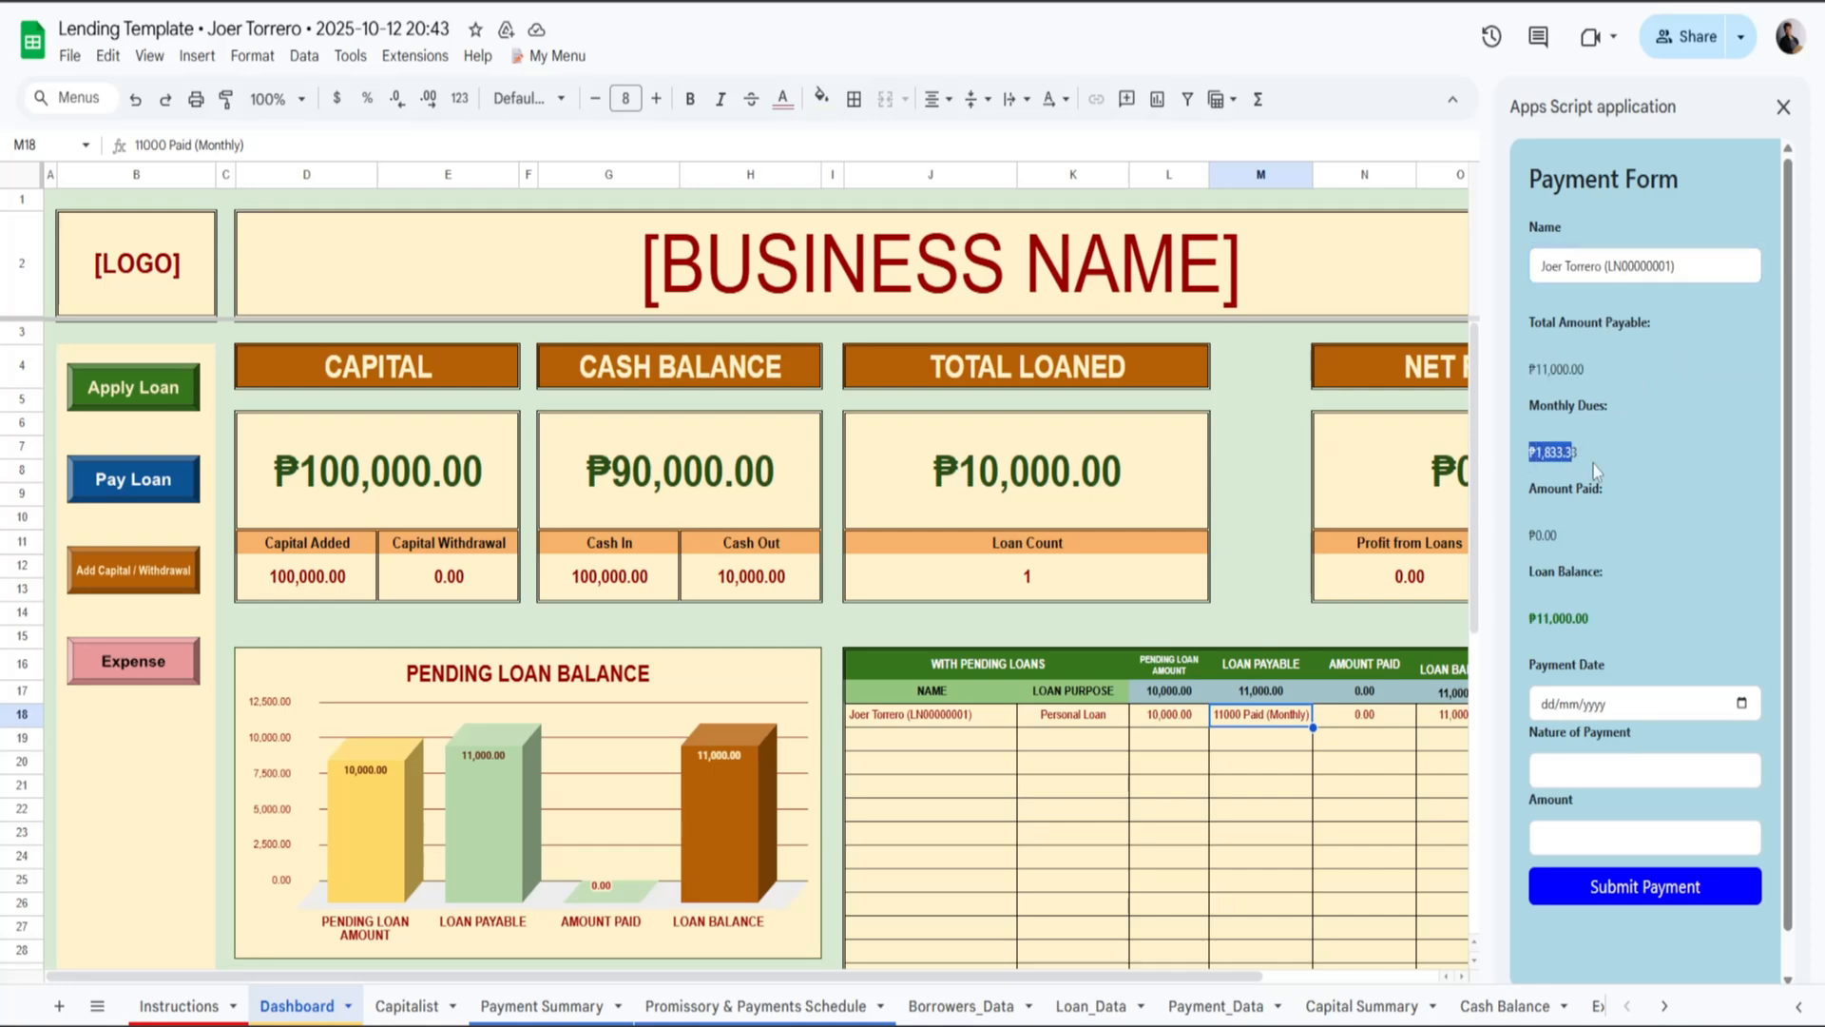
pyautogui.moveTo(1528, 534); pyautogui.dragTo(1609, 534)
pyautogui.moveTo(1527, 619); pyautogui.dragTo(1616, 622)
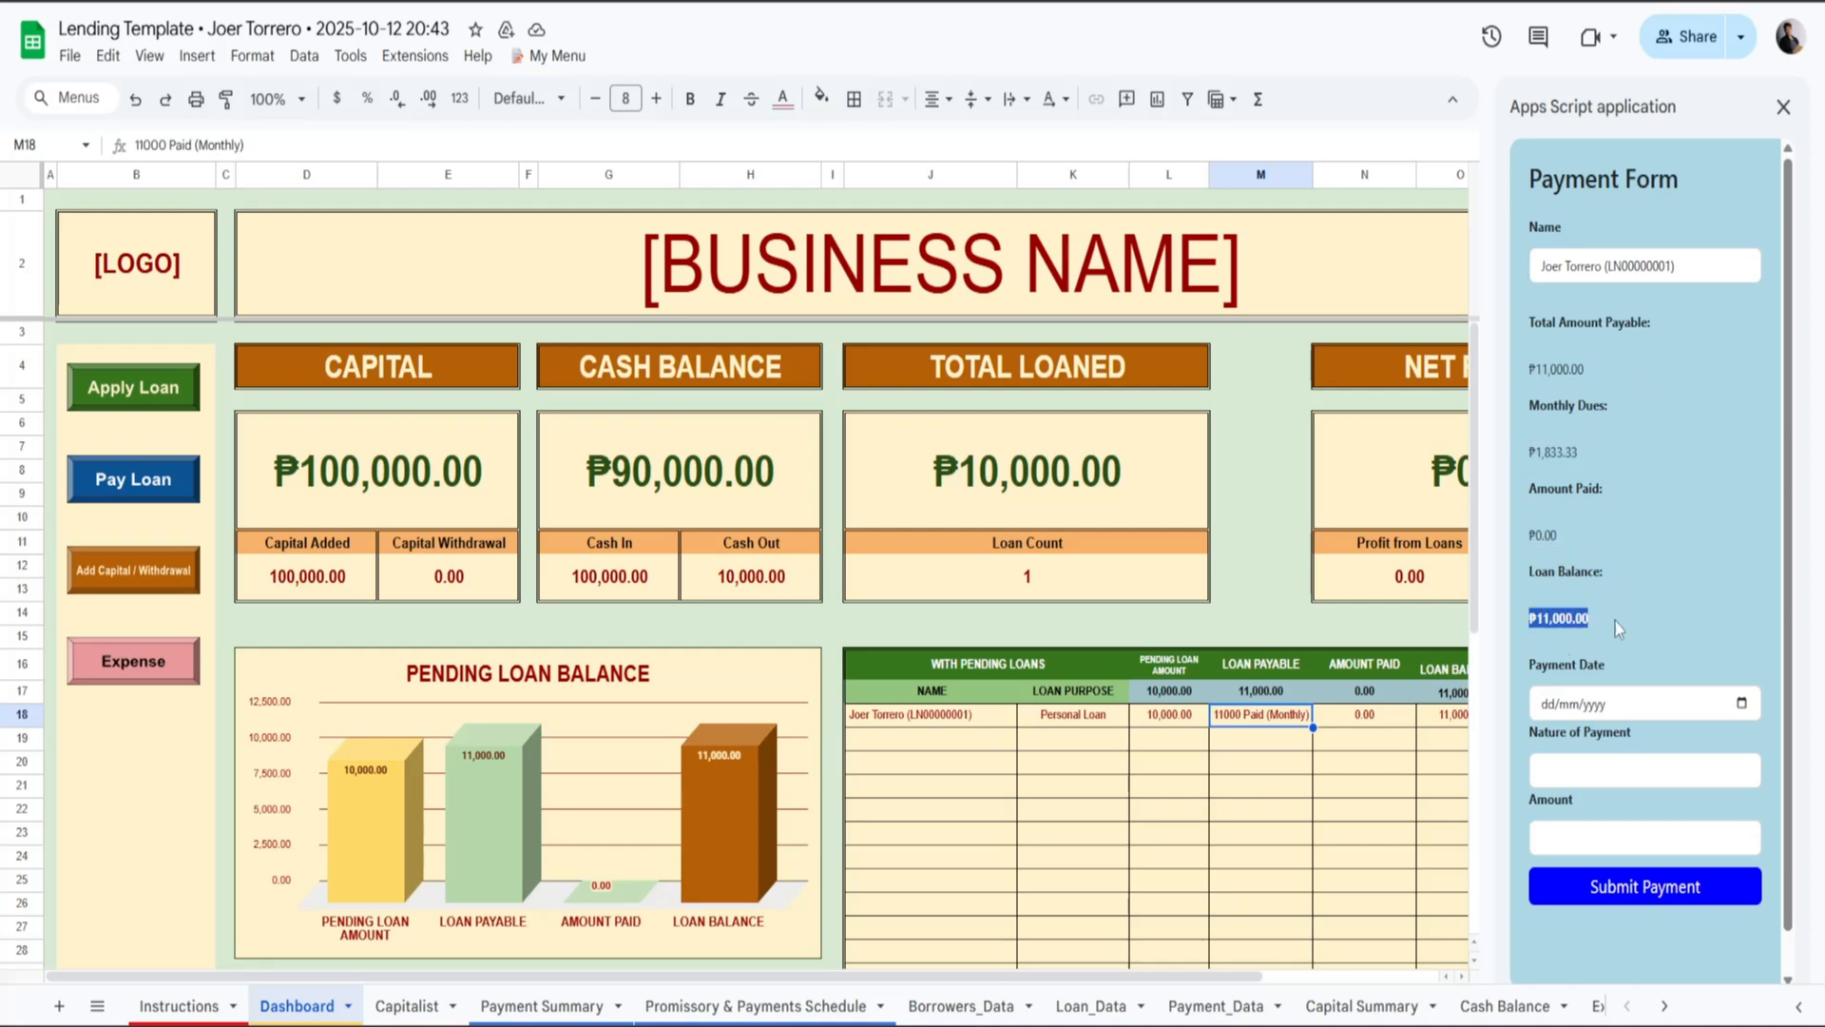
# Submit a Regular Monthly Dues payment of 1833.33 dated 13/10/2025 for the selected loan.
pyautogui.scroll(-1, 1725, 575)
pyautogui.click(1742, 662)
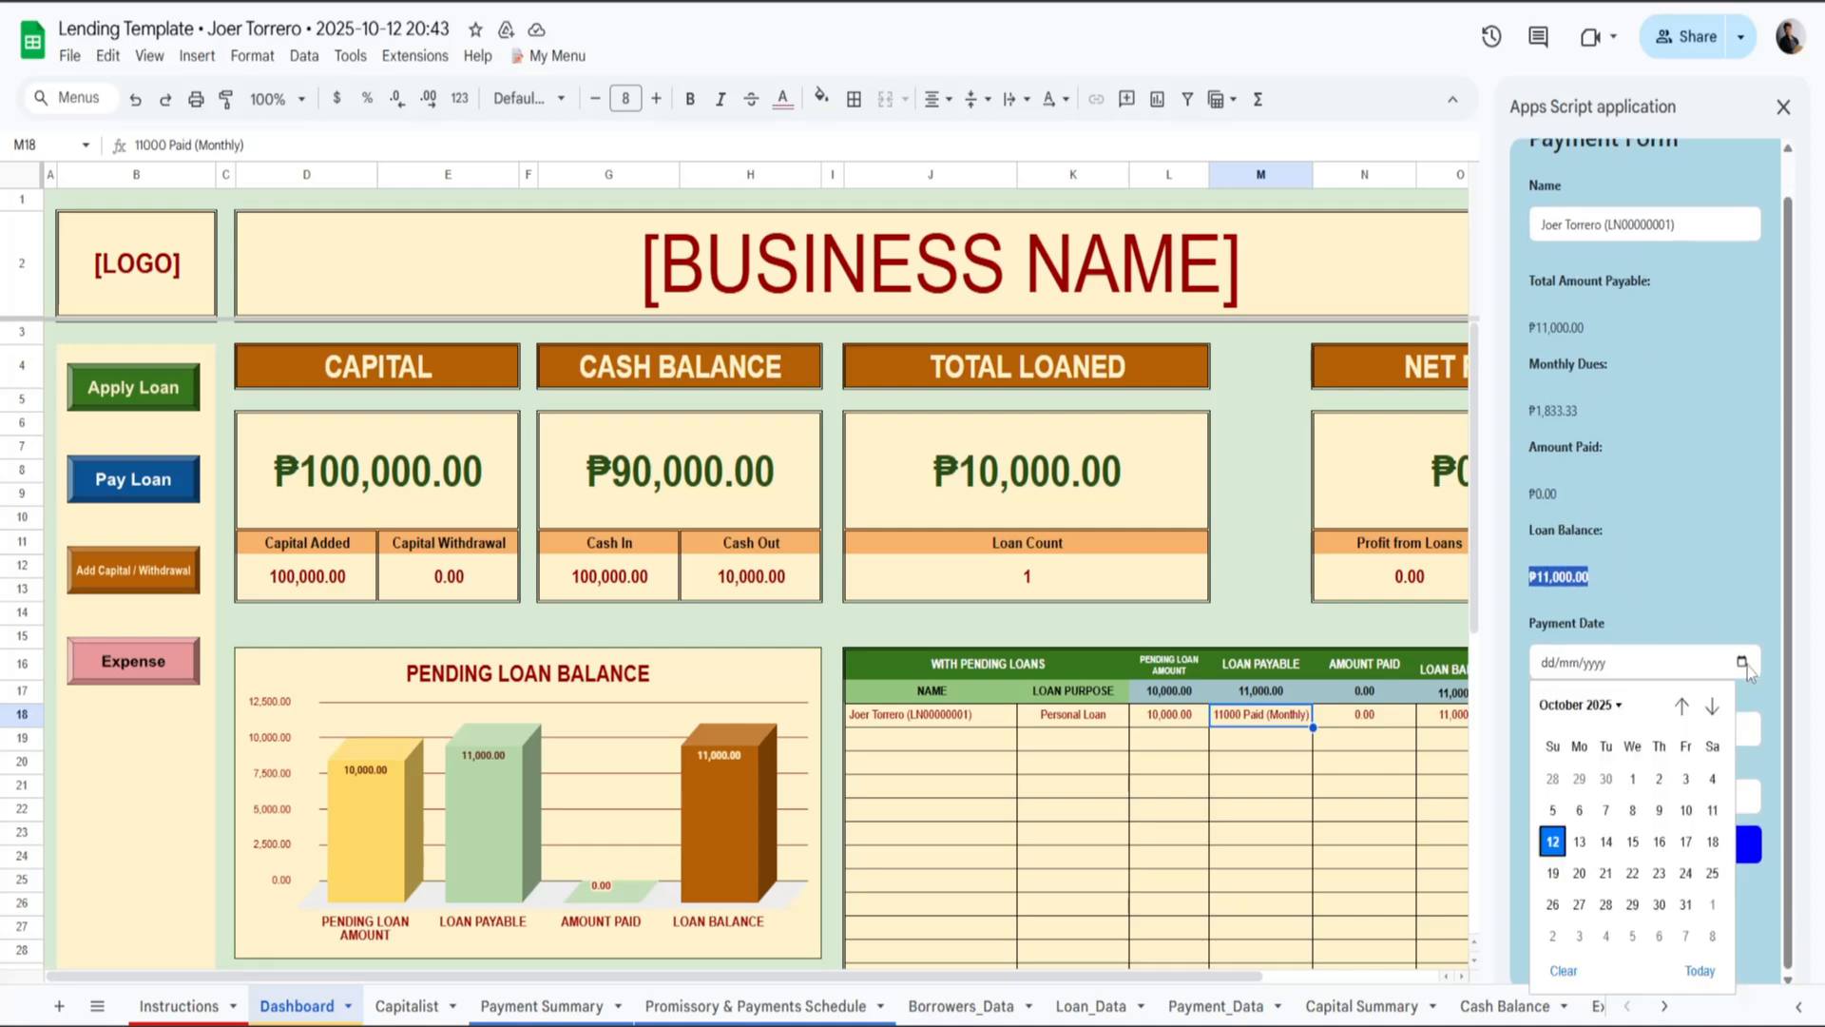
pyautogui.click(1579, 842)
pyautogui.click(1615, 737)
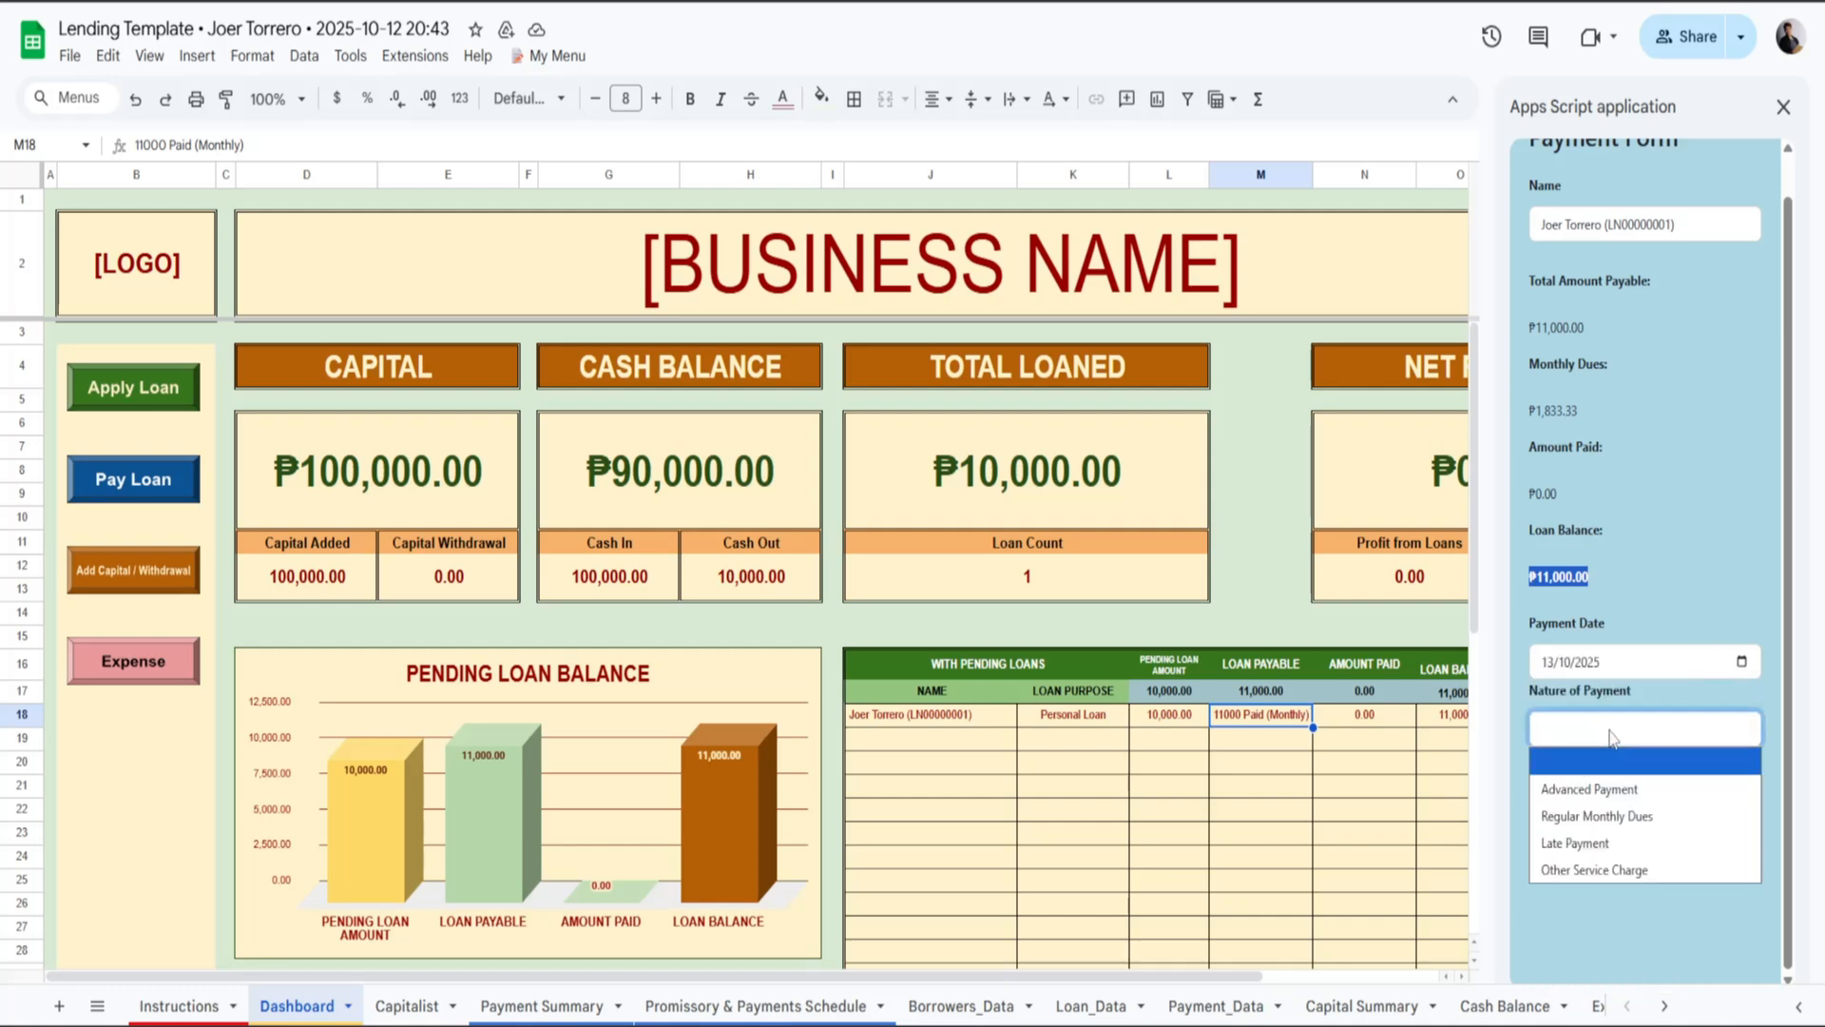
pyautogui.click(1595, 818)
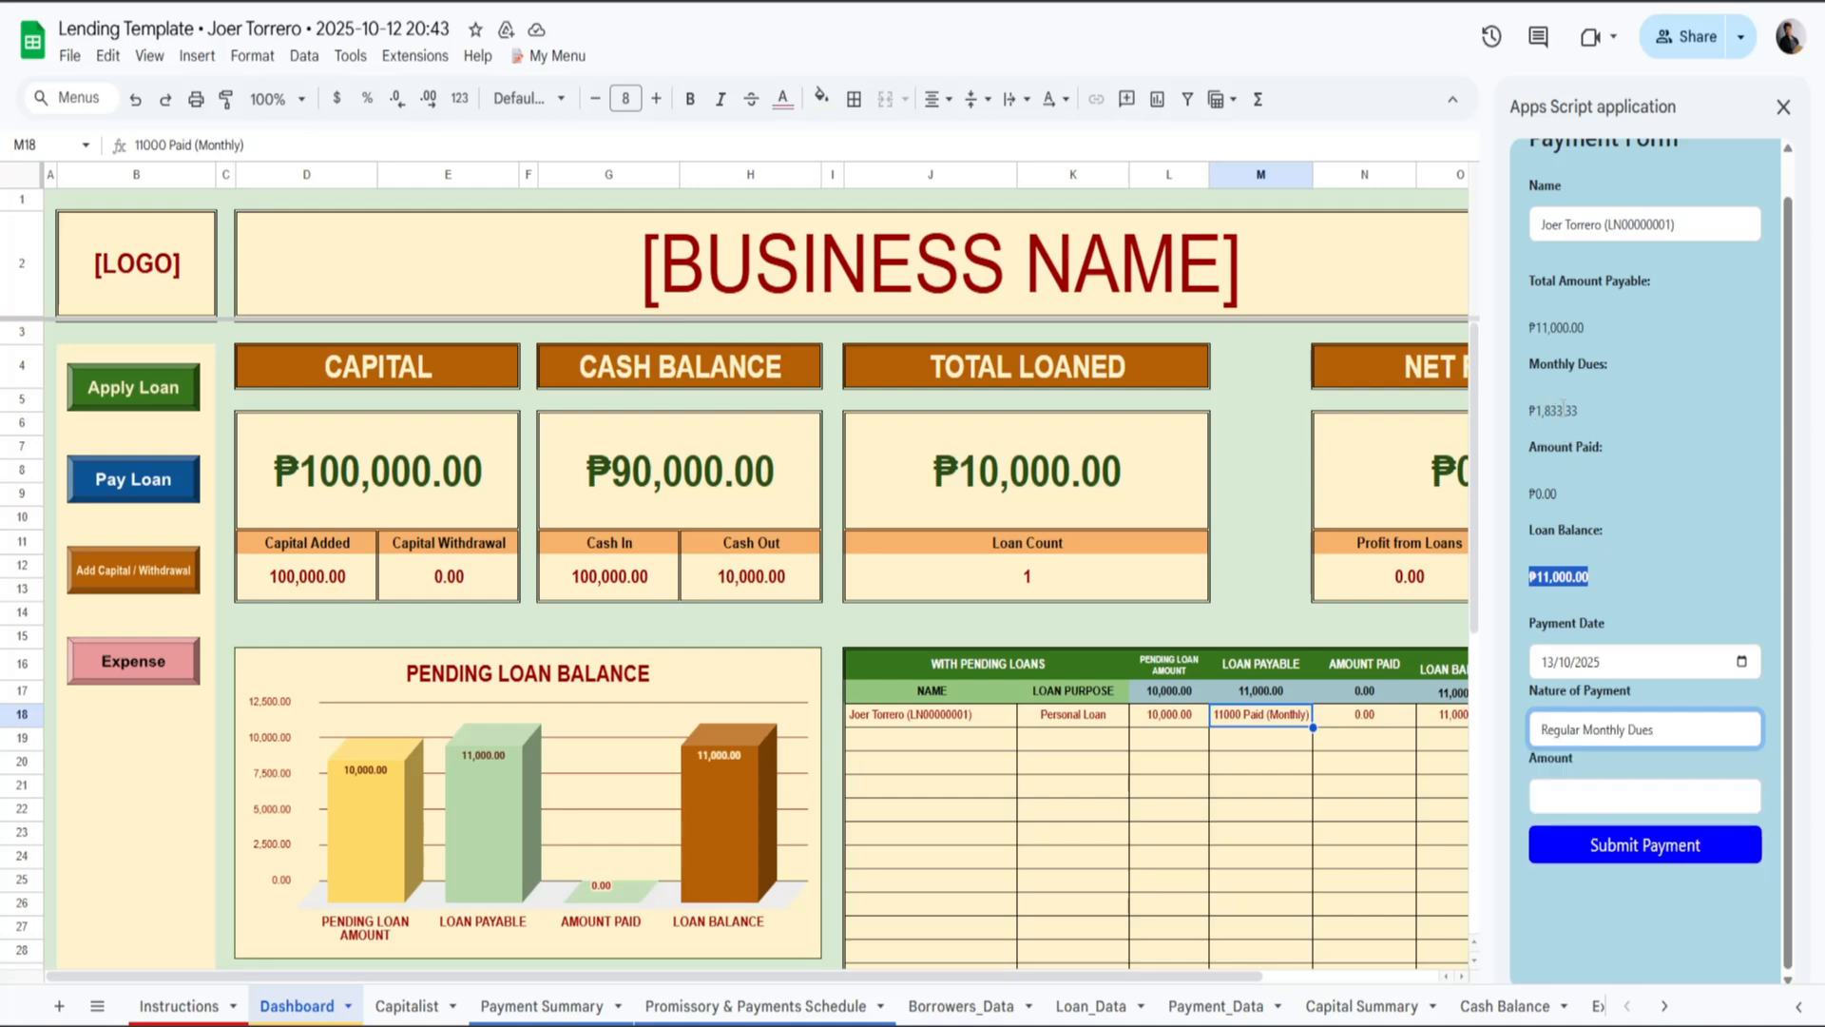
pyautogui.click(1652, 788)
pyautogui.write('183')
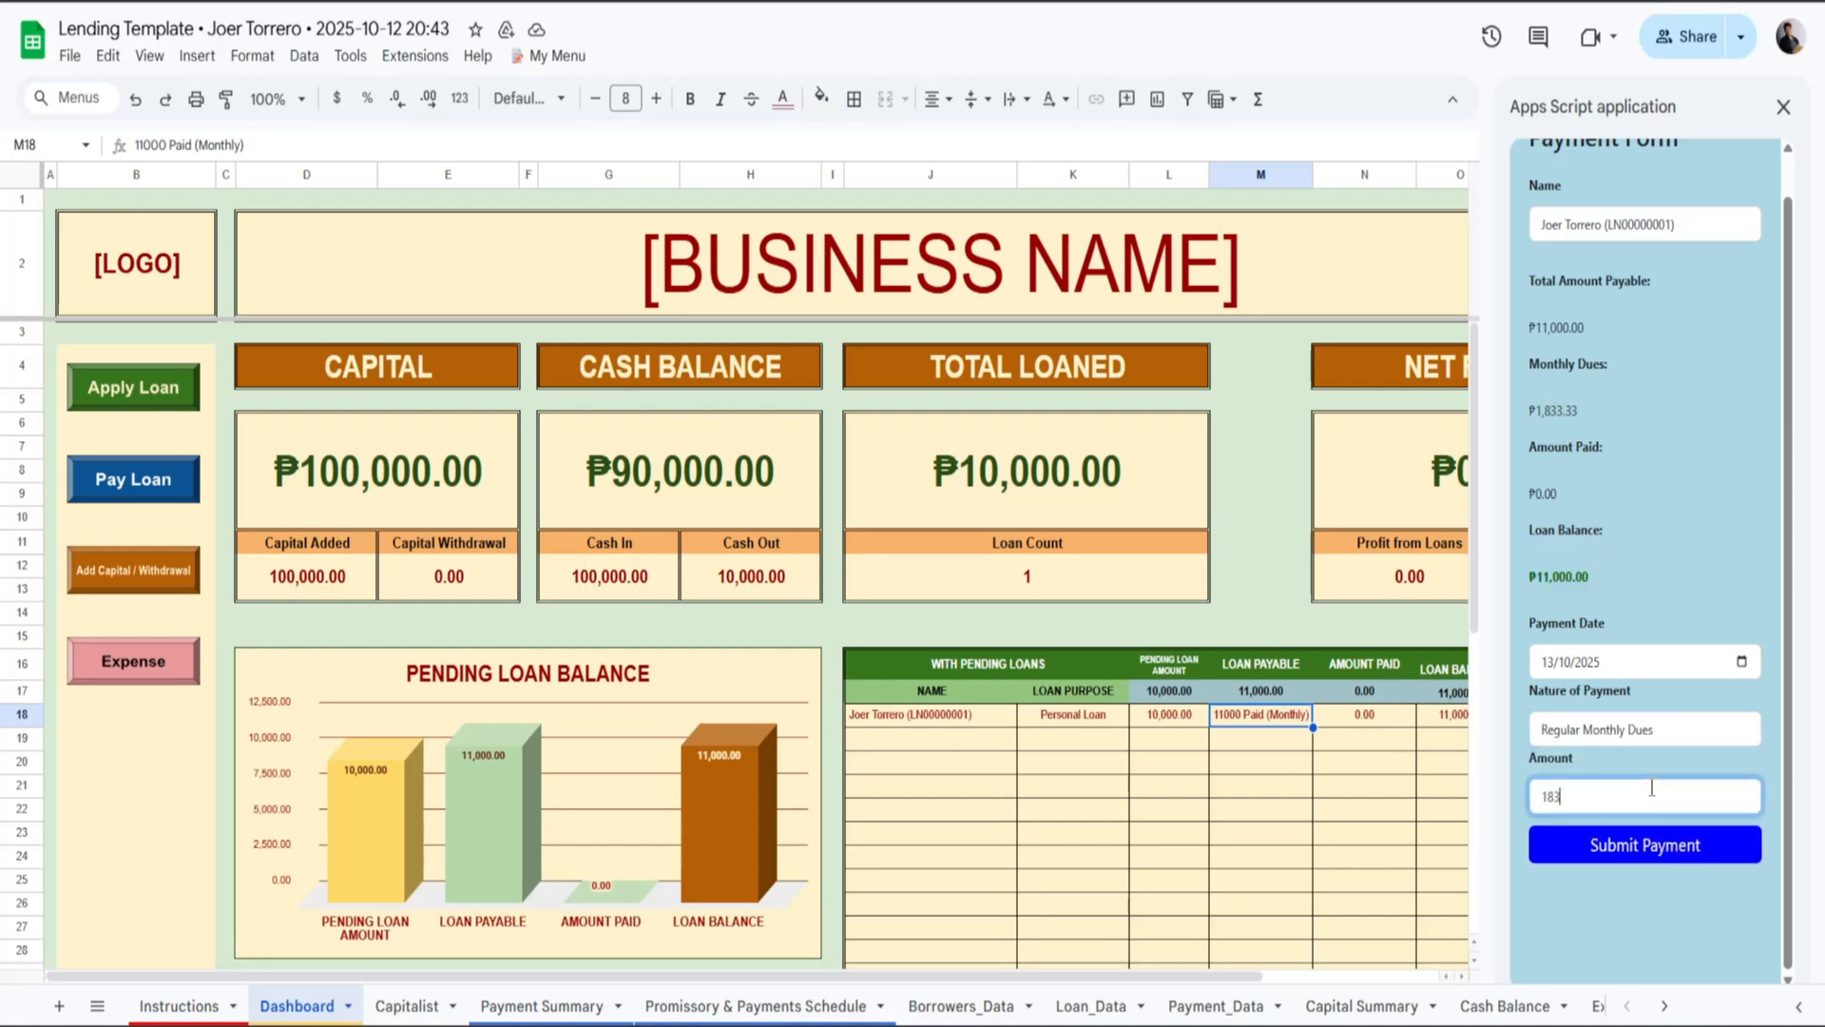
pyautogui.write('3.33')
pyautogui.click(1618, 859)
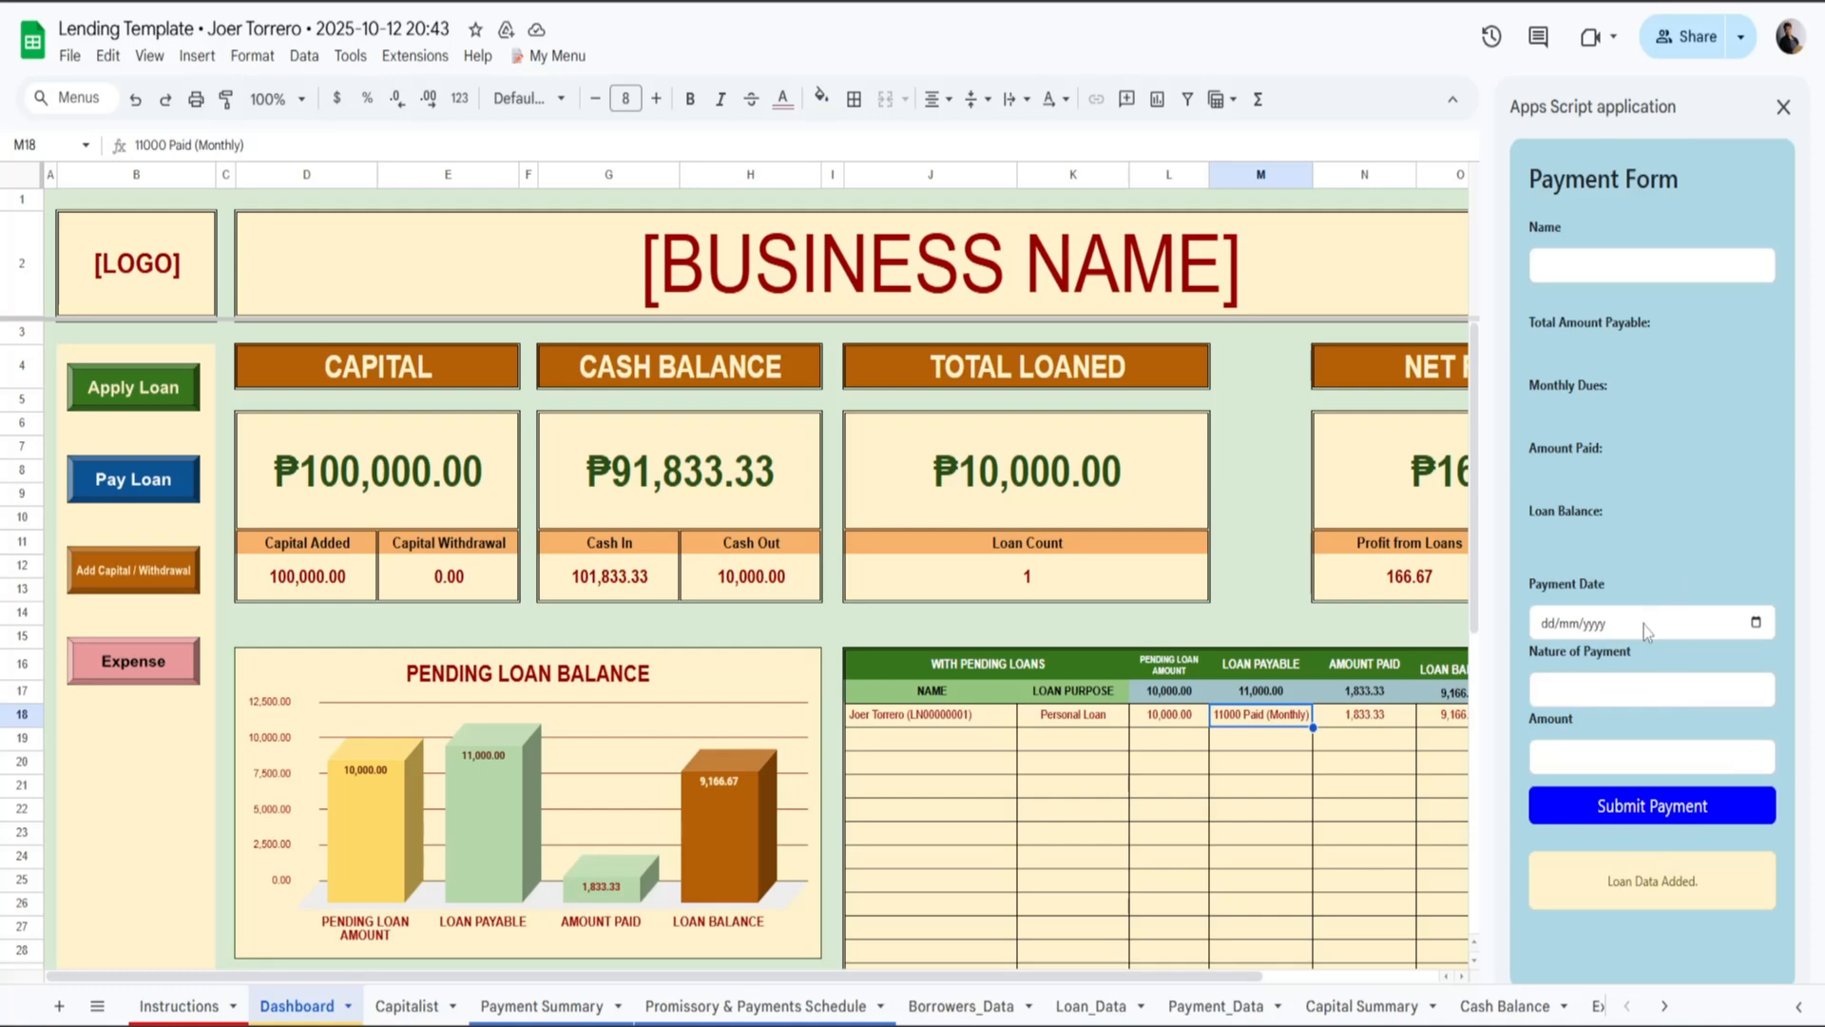
# Check the borrower's amount paid and loan balance in the Dashboard's pending loans table, along with the net profit.
pyautogui.moveTo(1045, 975); pyautogui.dragTo(1219, 992)
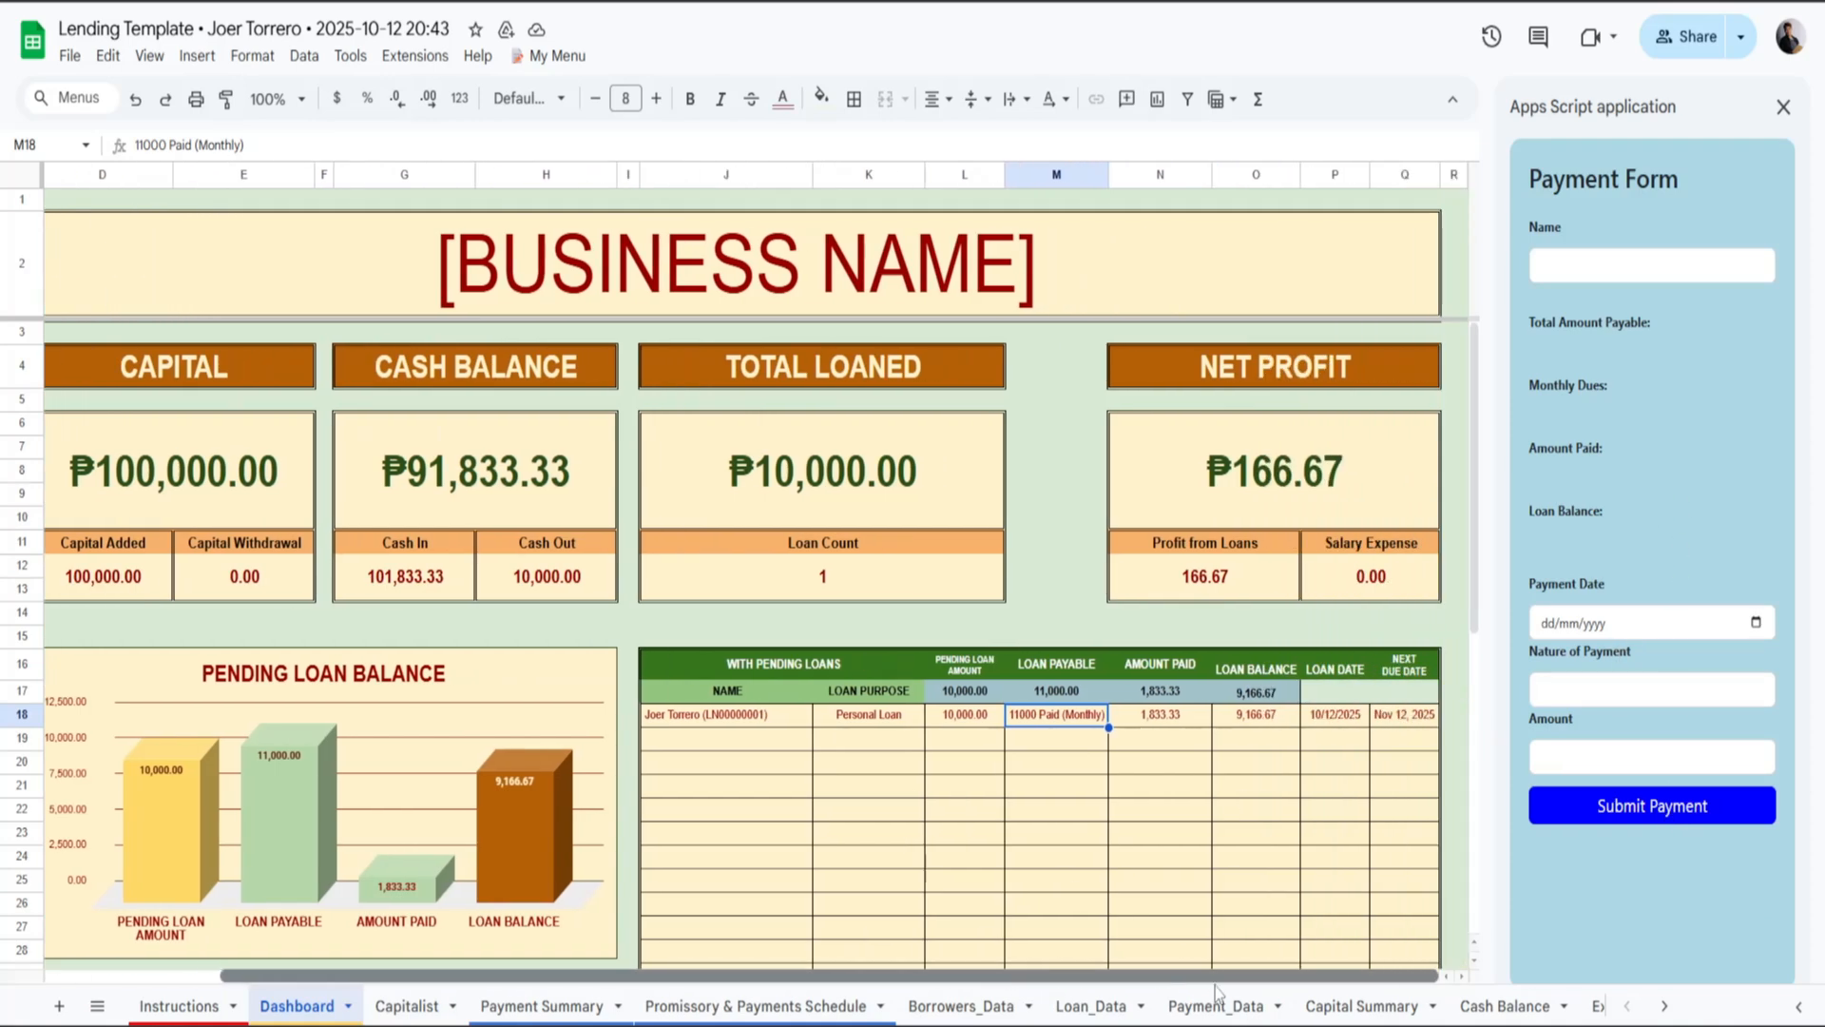
pyautogui.click(1152, 722)
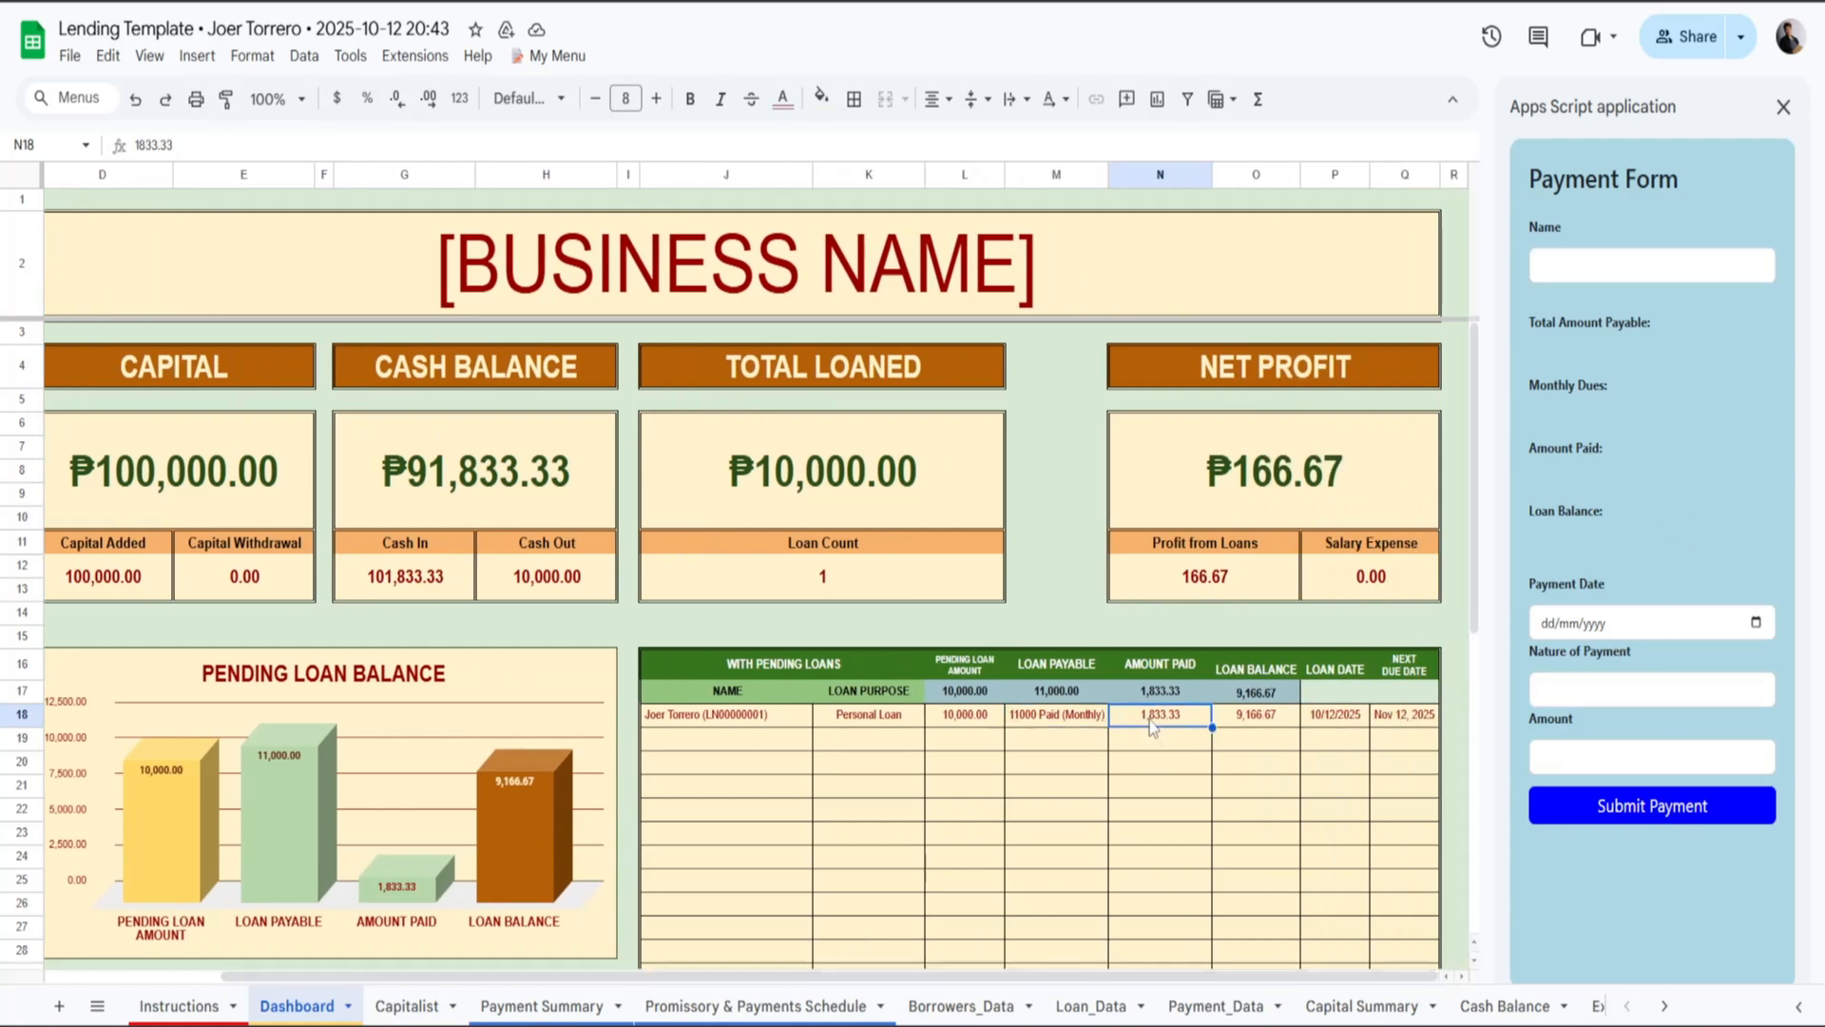
pyautogui.click(1265, 721)
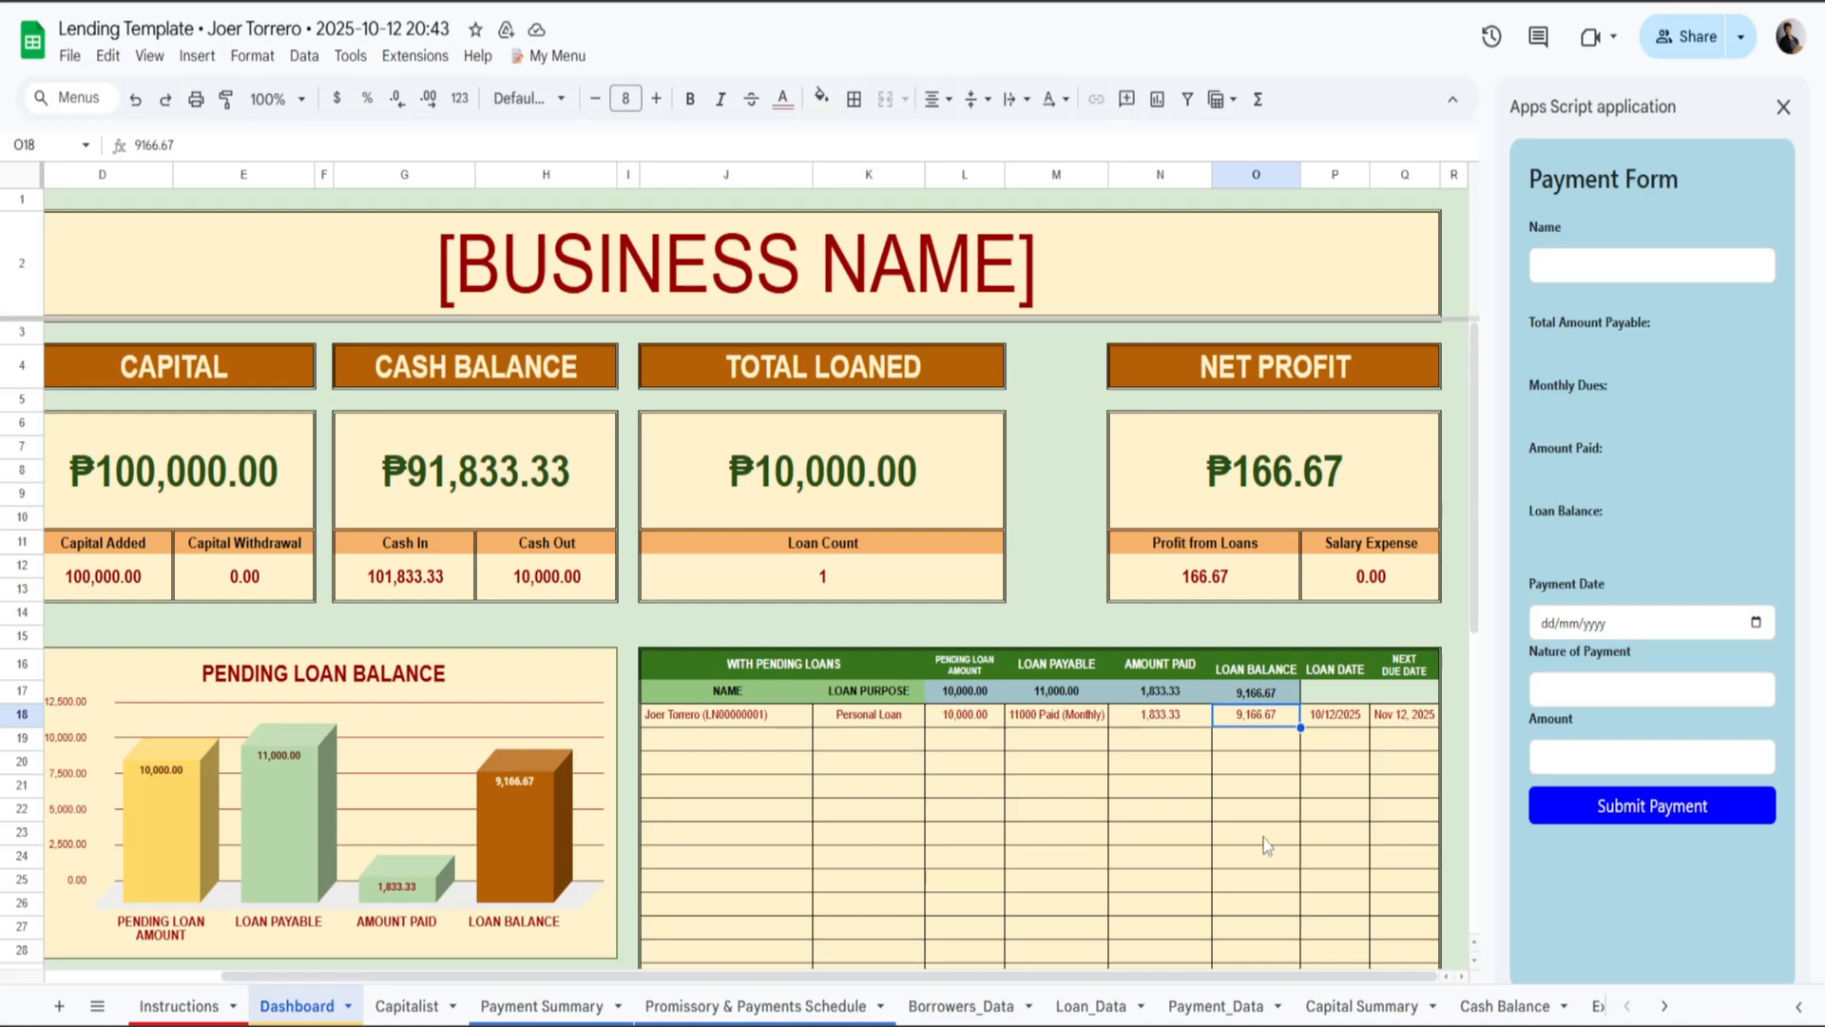
# Check the new payment record in the Payment_Data sheet, including its amount paid and loan number.
pyautogui.click(1241, 1007)
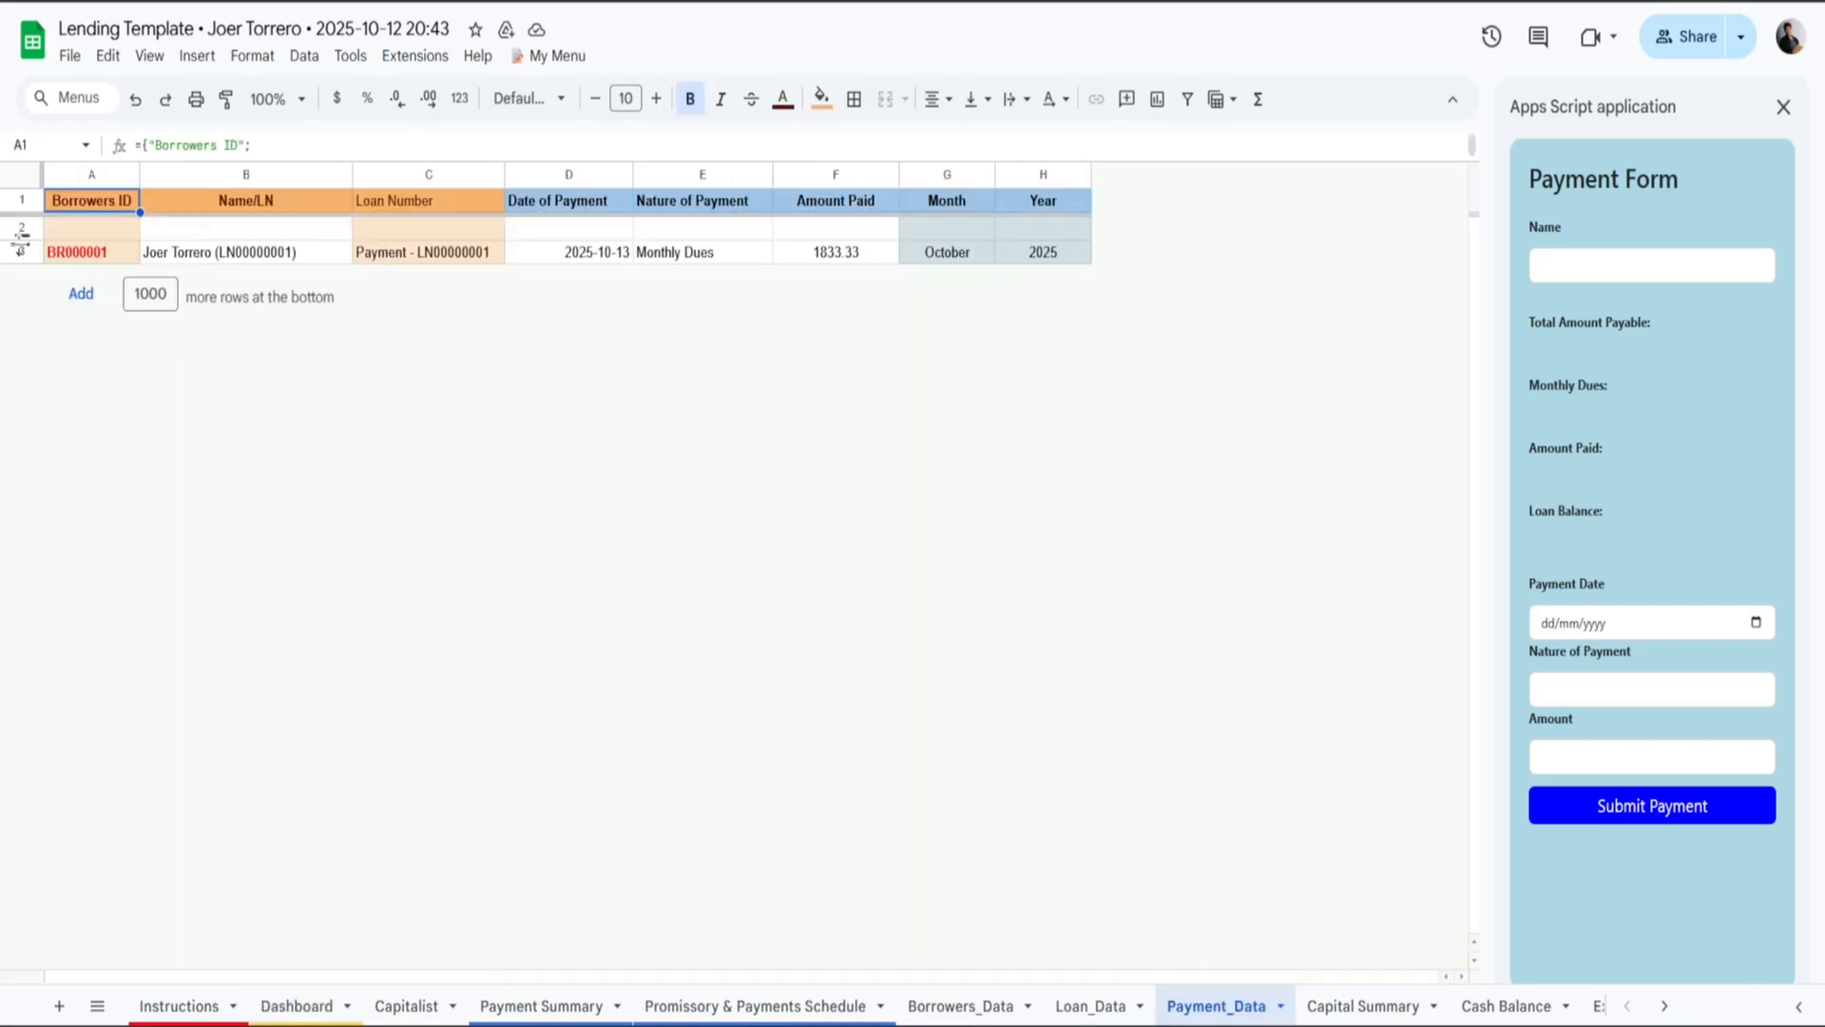
pyautogui.click(21, 251)
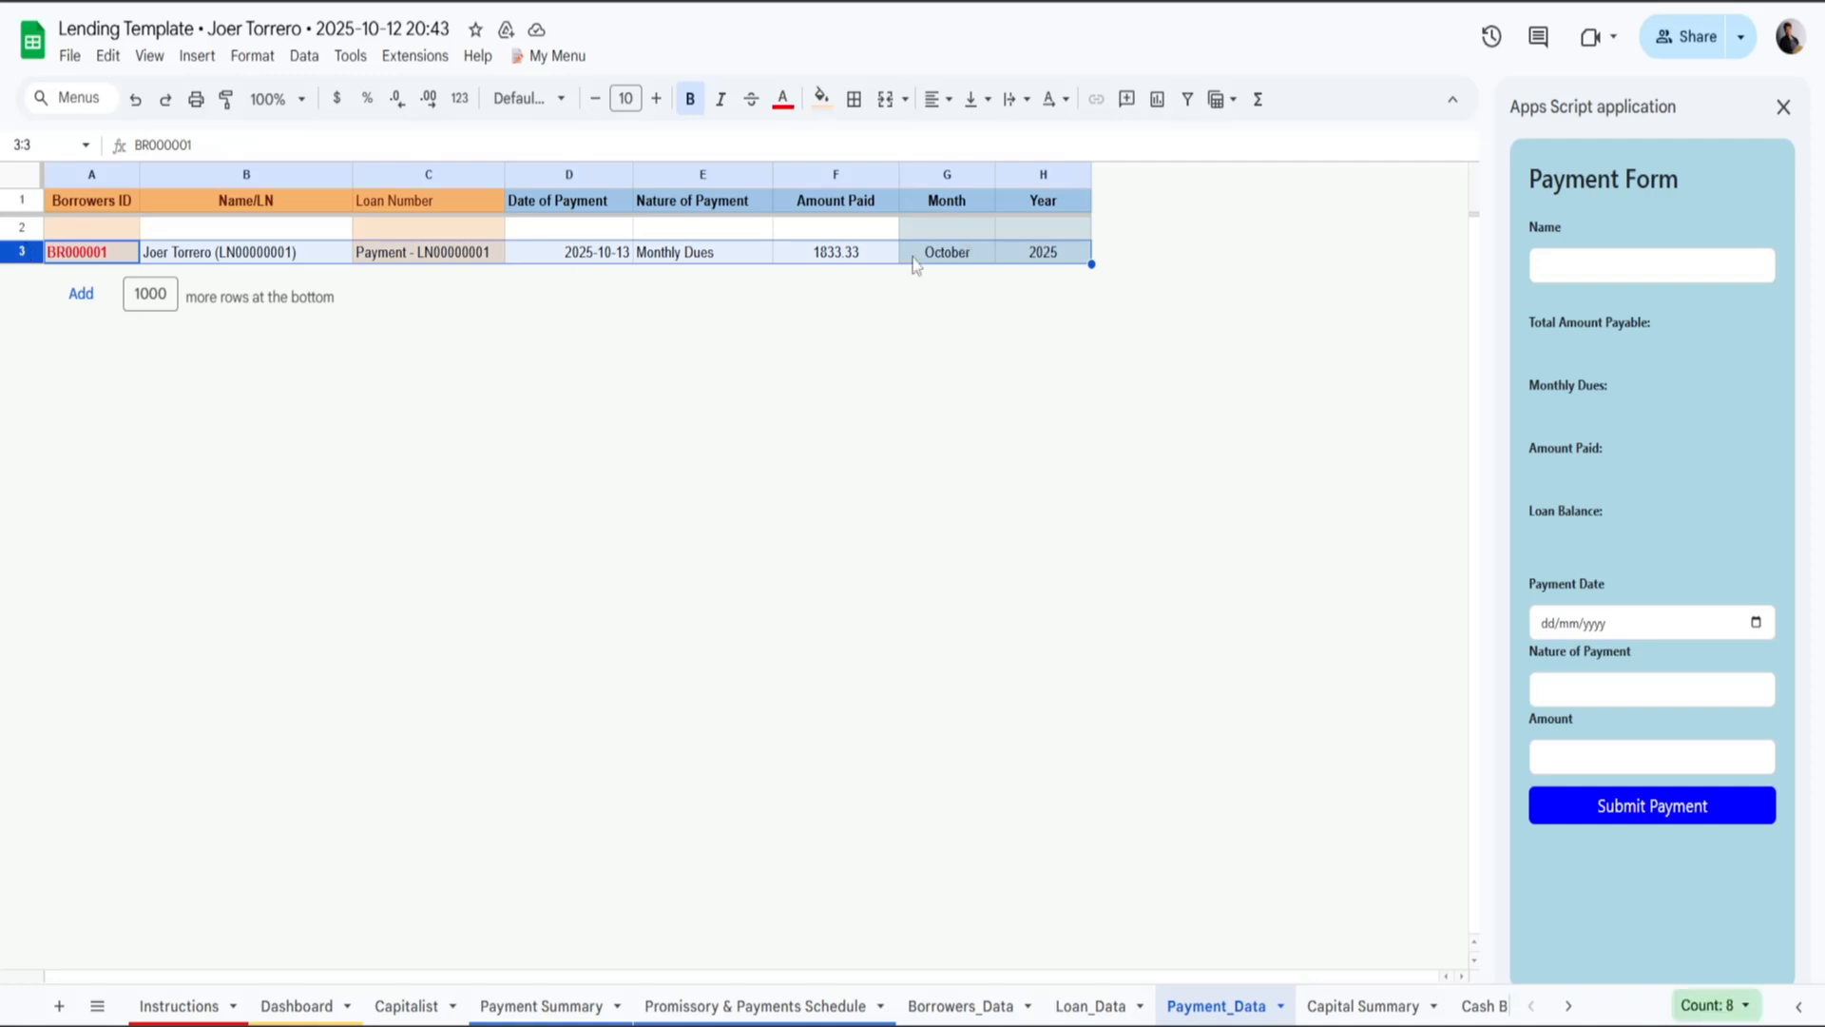
pyautogui.click(856, 252)
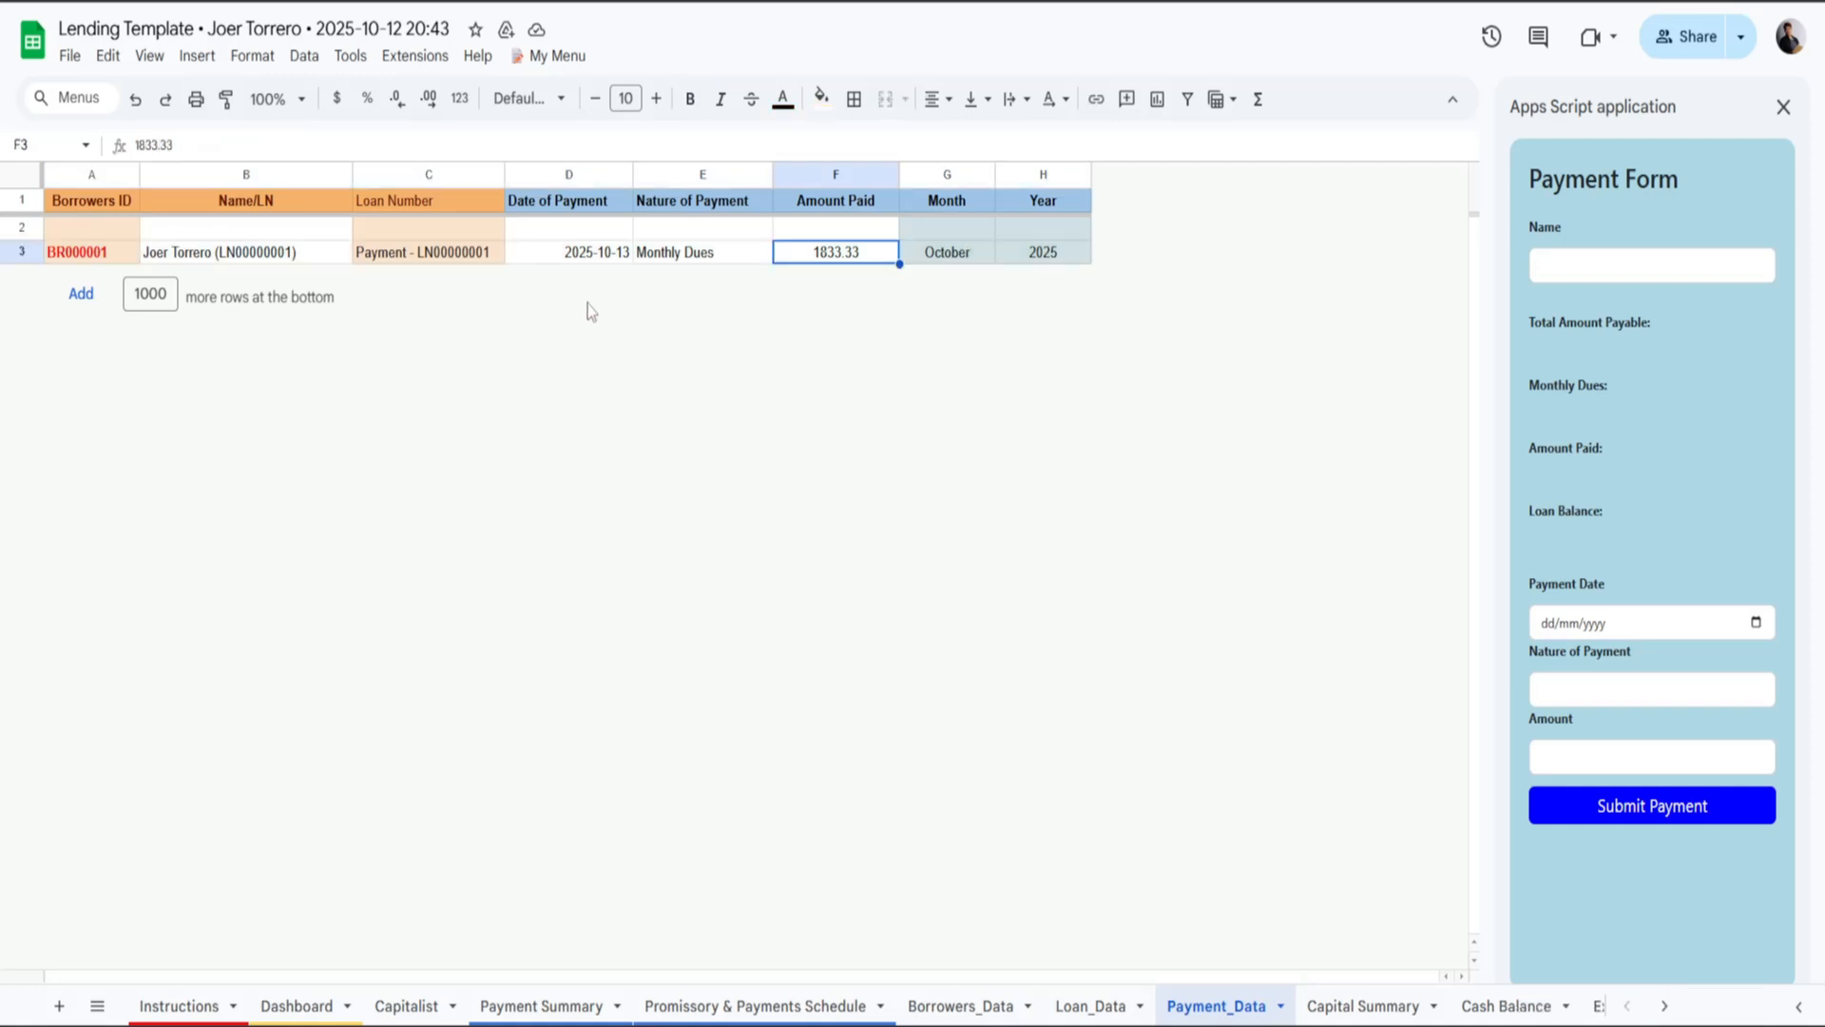
pyautogui.click(395, 258)
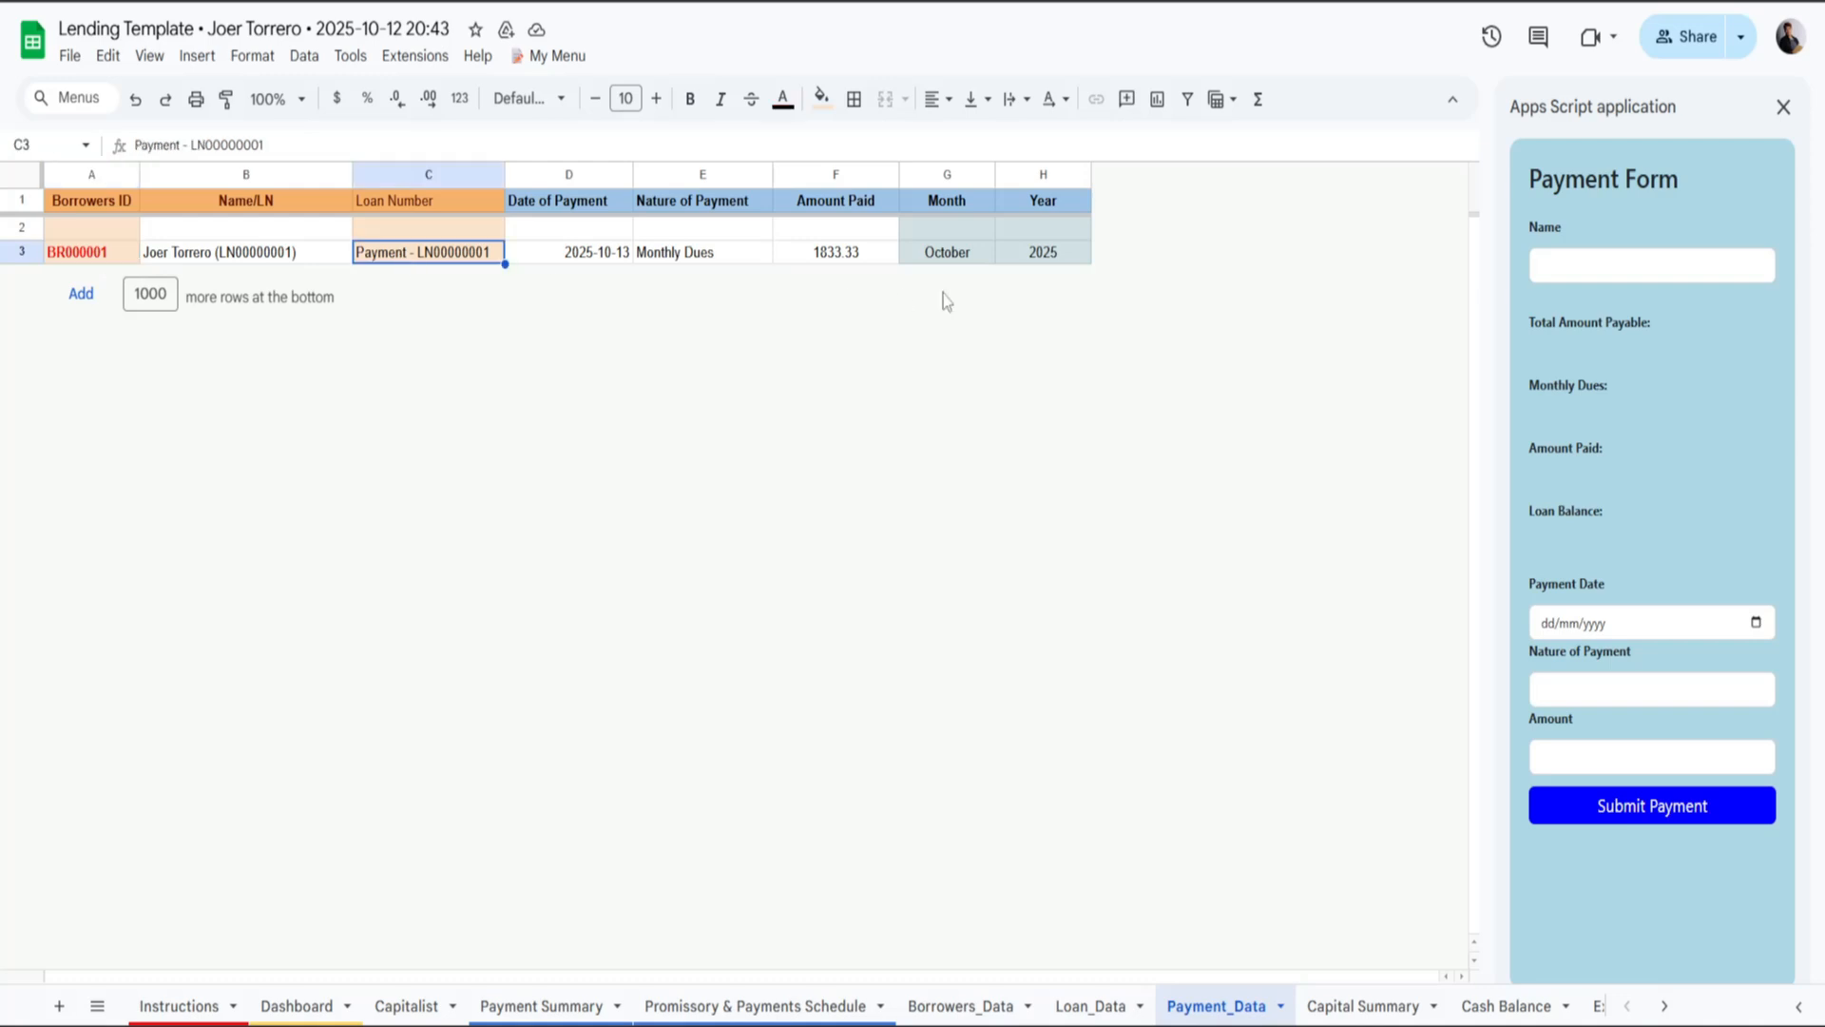
# Examine the payment row's month, year, borrower, payment date, nature of payment and amount in the Payment_Data sheet.
pyautogui.click(953, 257)
pyautogui.click(1046, 260)
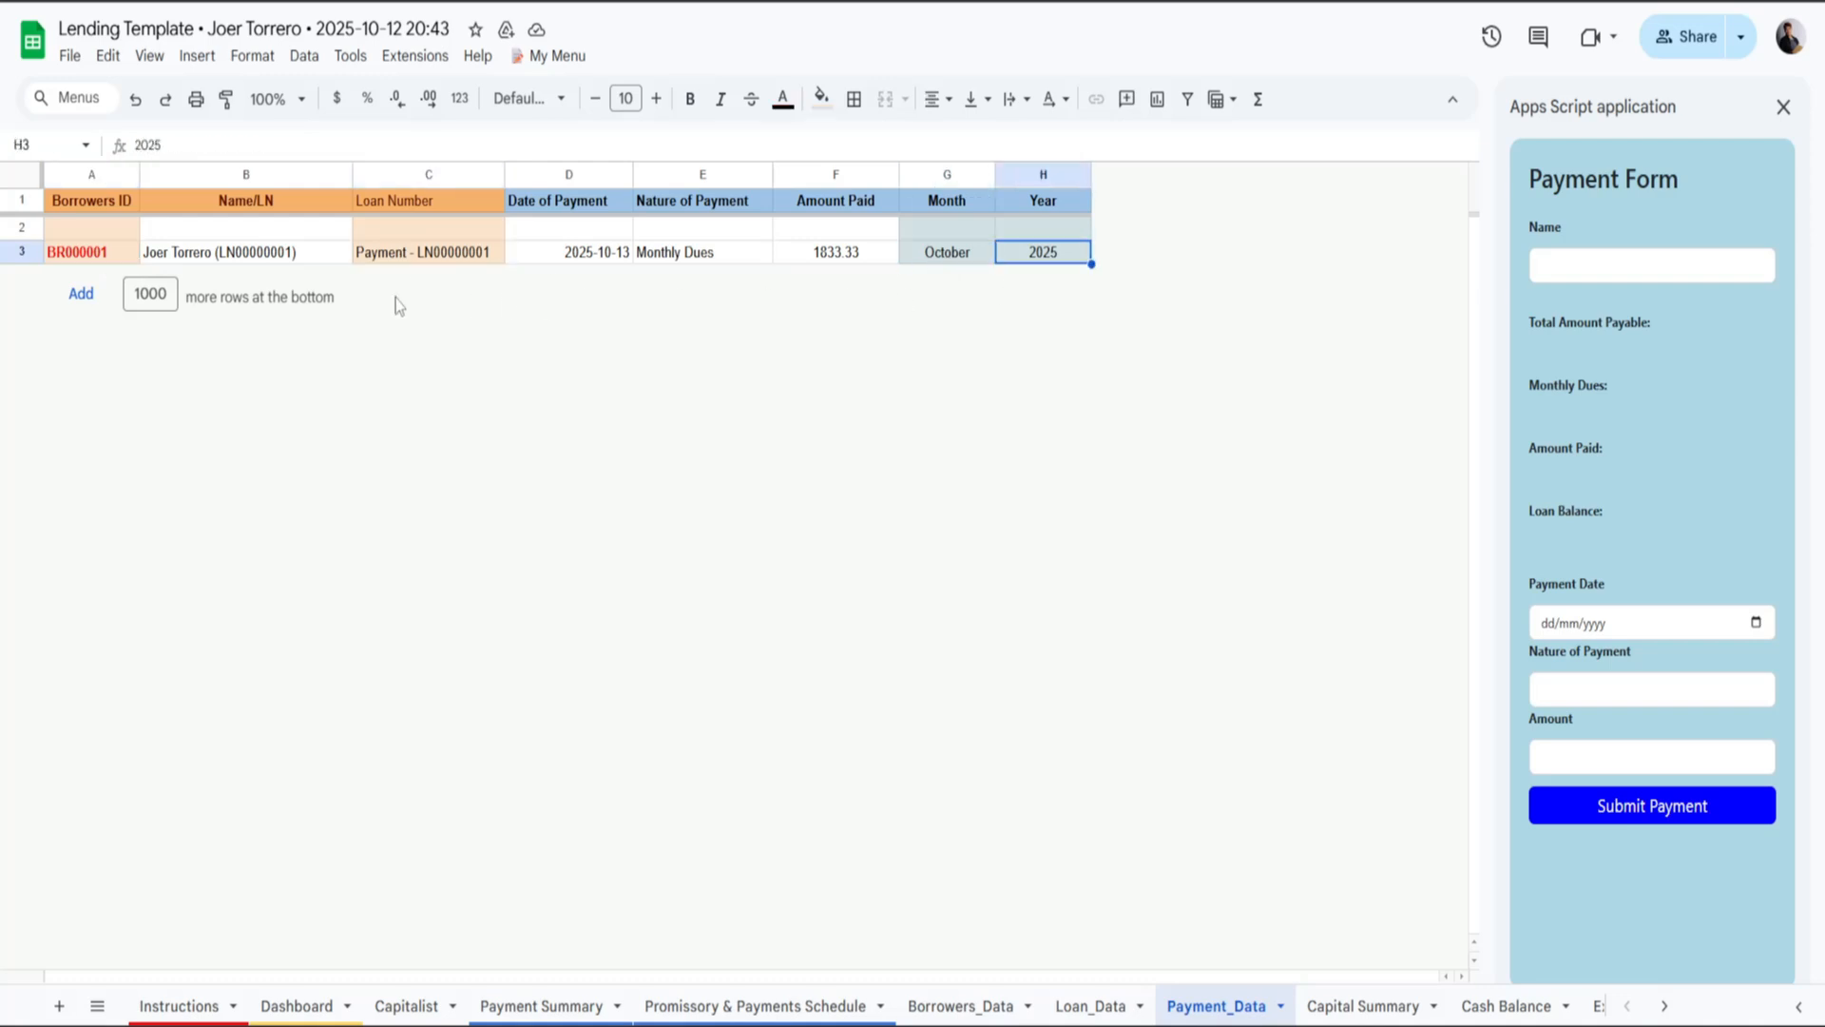
pyautogui.click(209, 260)
pyautogui.click(577, 260)
pyautogui.click(680, 261)
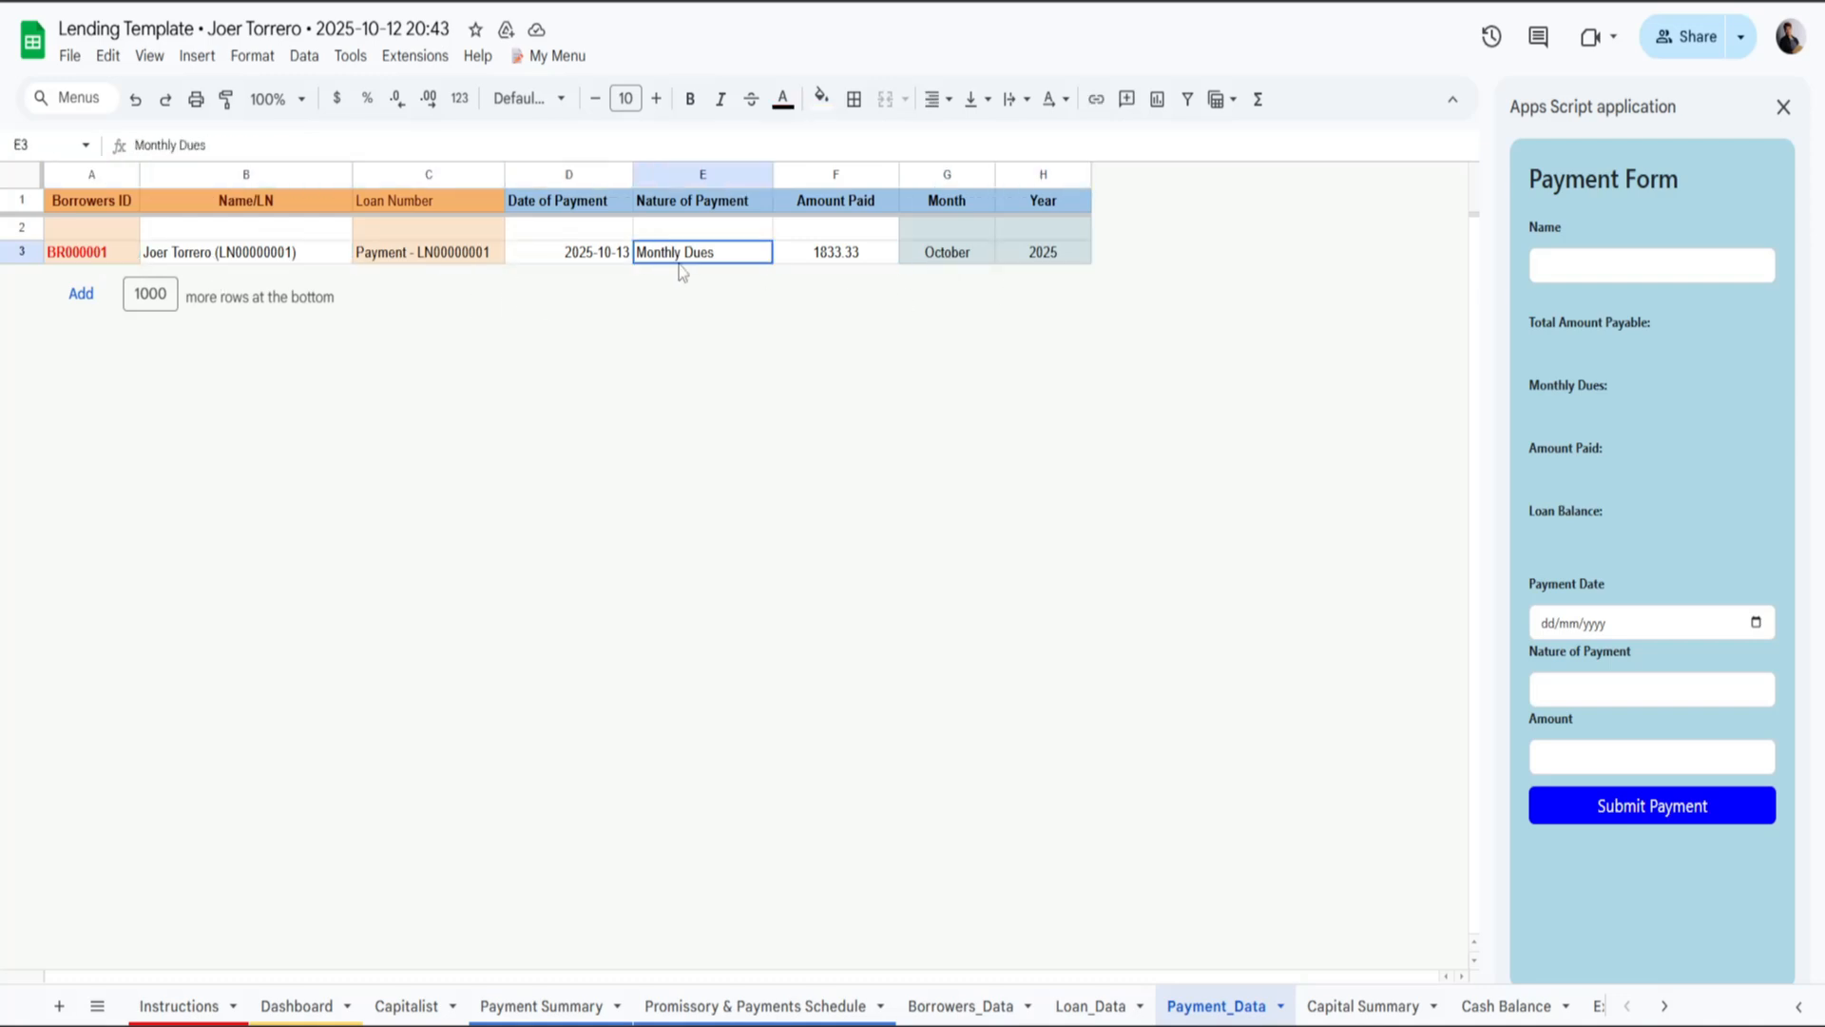
pyautogui.click(859, 258)
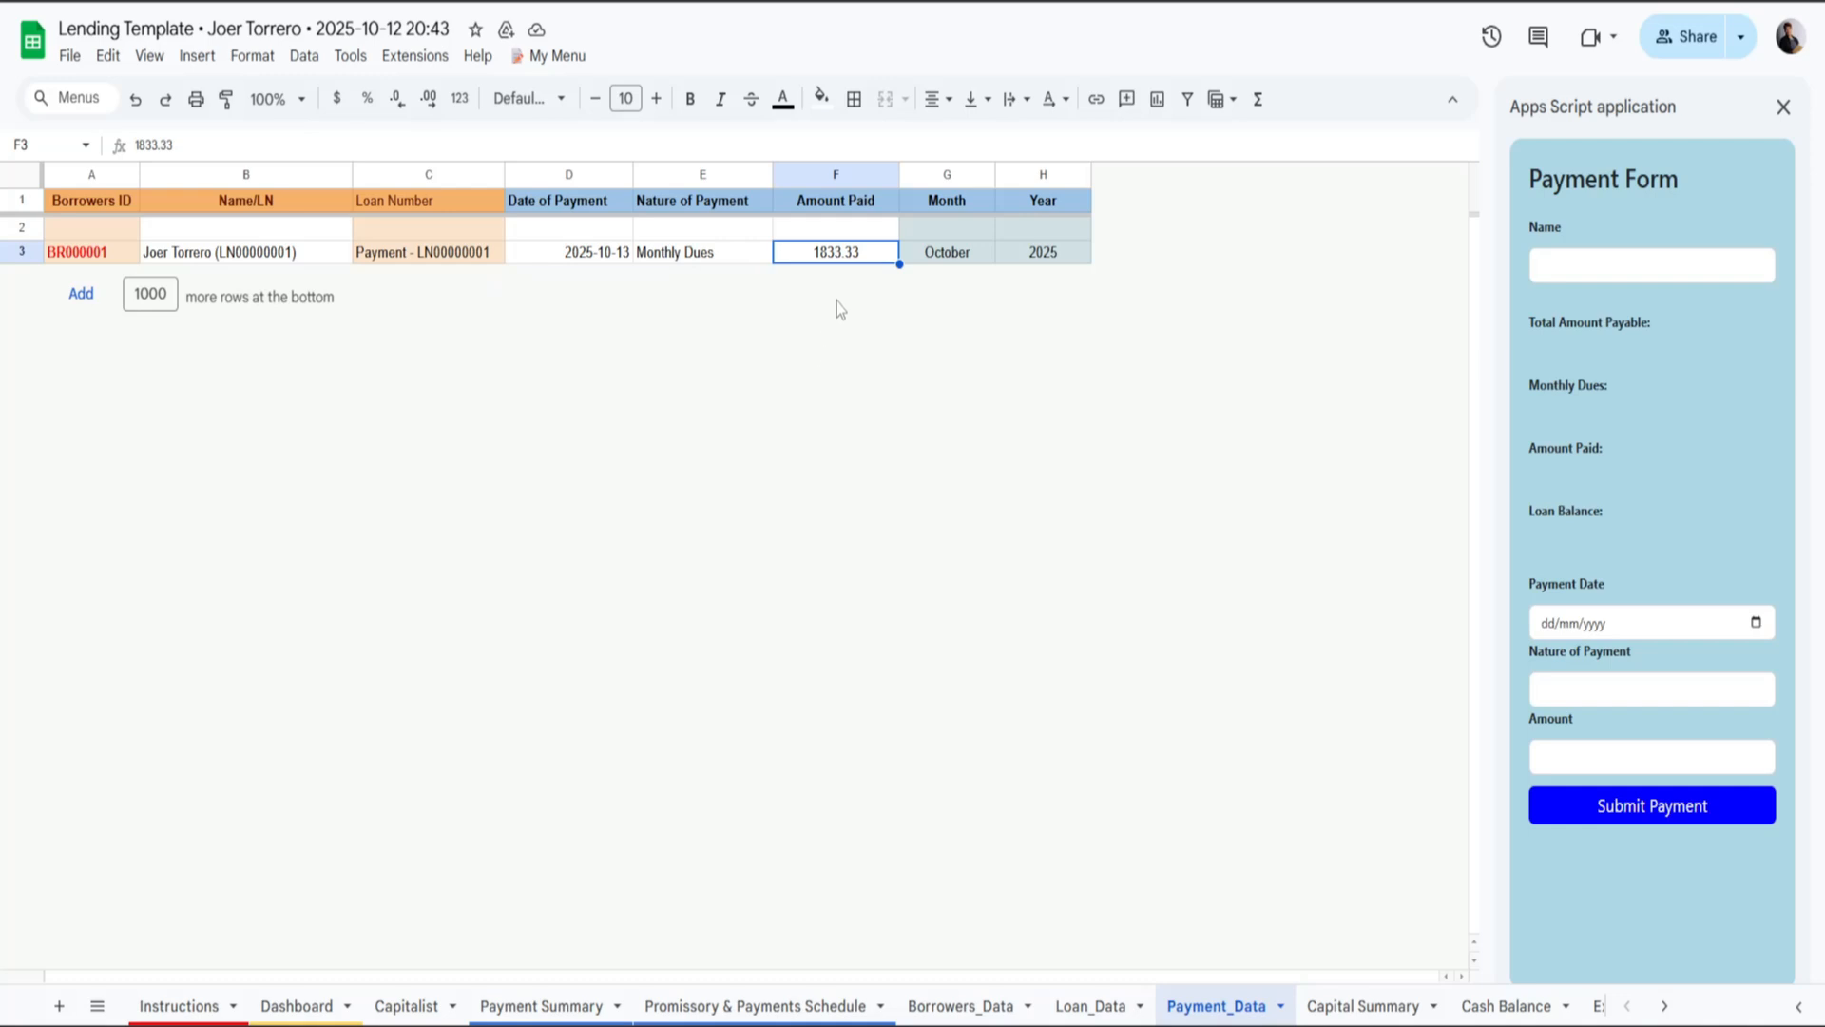
pyautogui.doubleClick(830, 252)
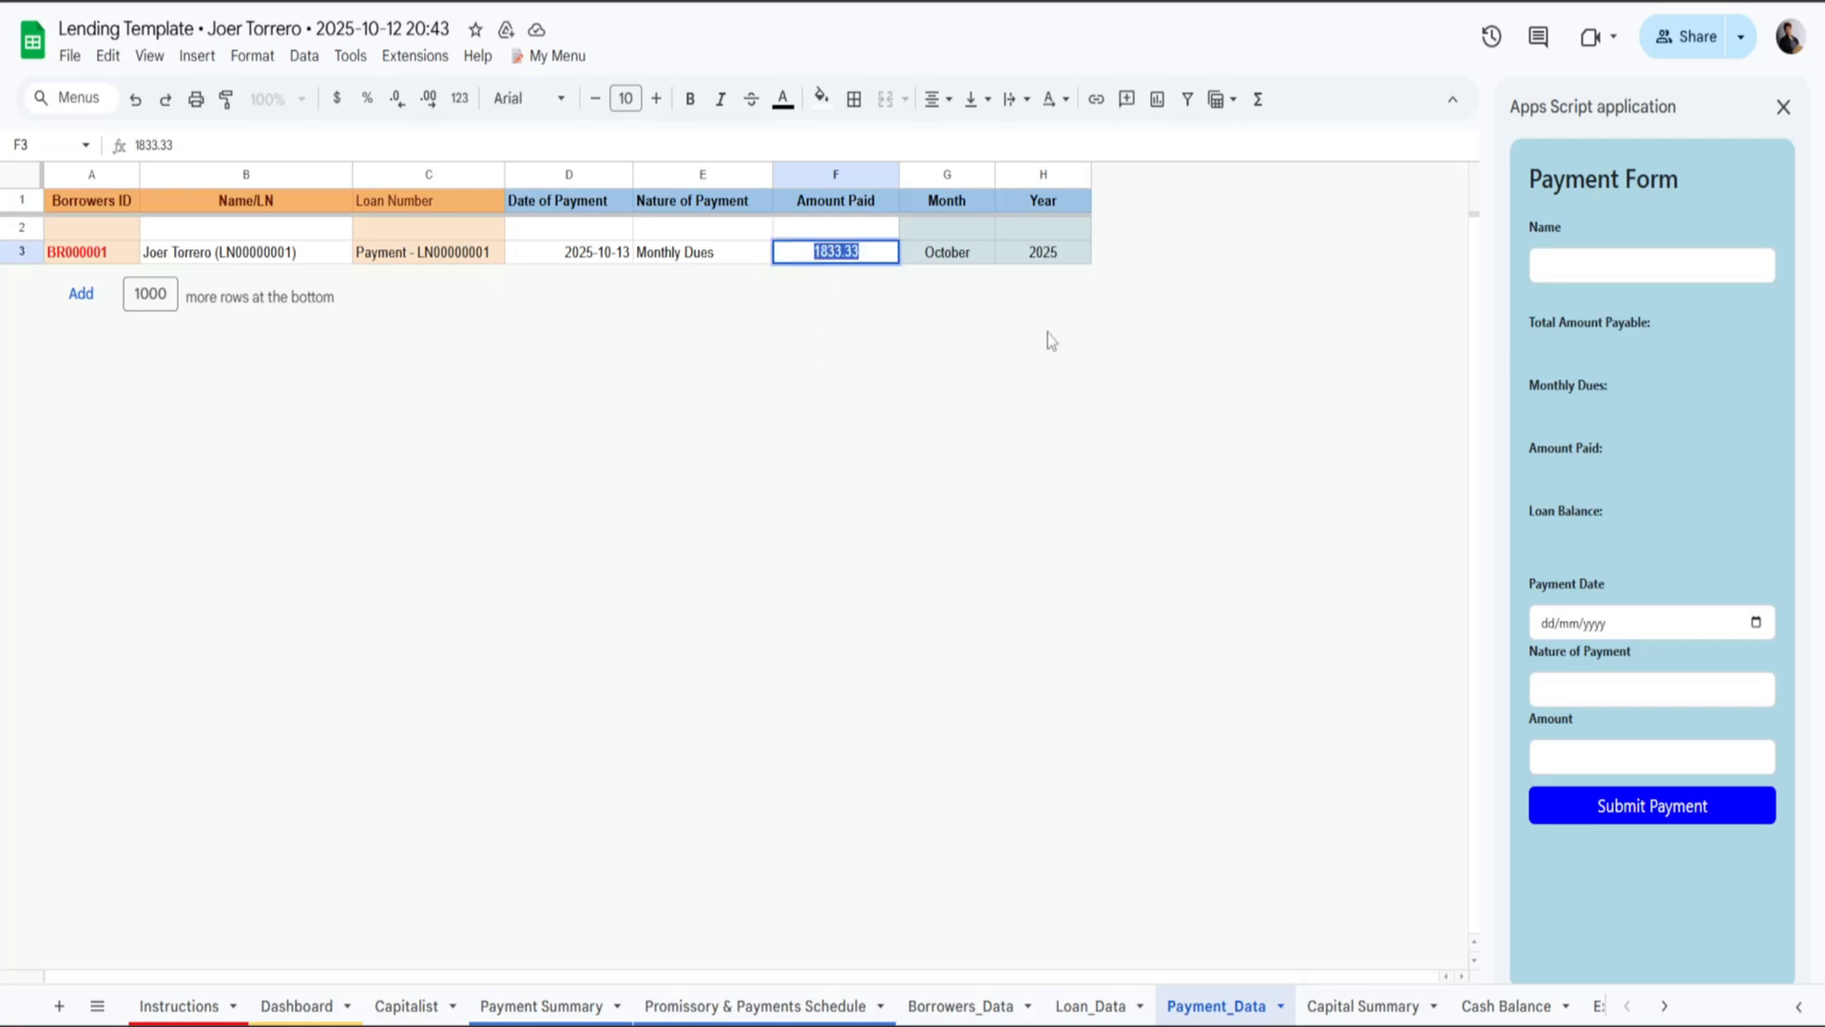
pyautogui.press('Tab')
pyautogui.press('Tab')
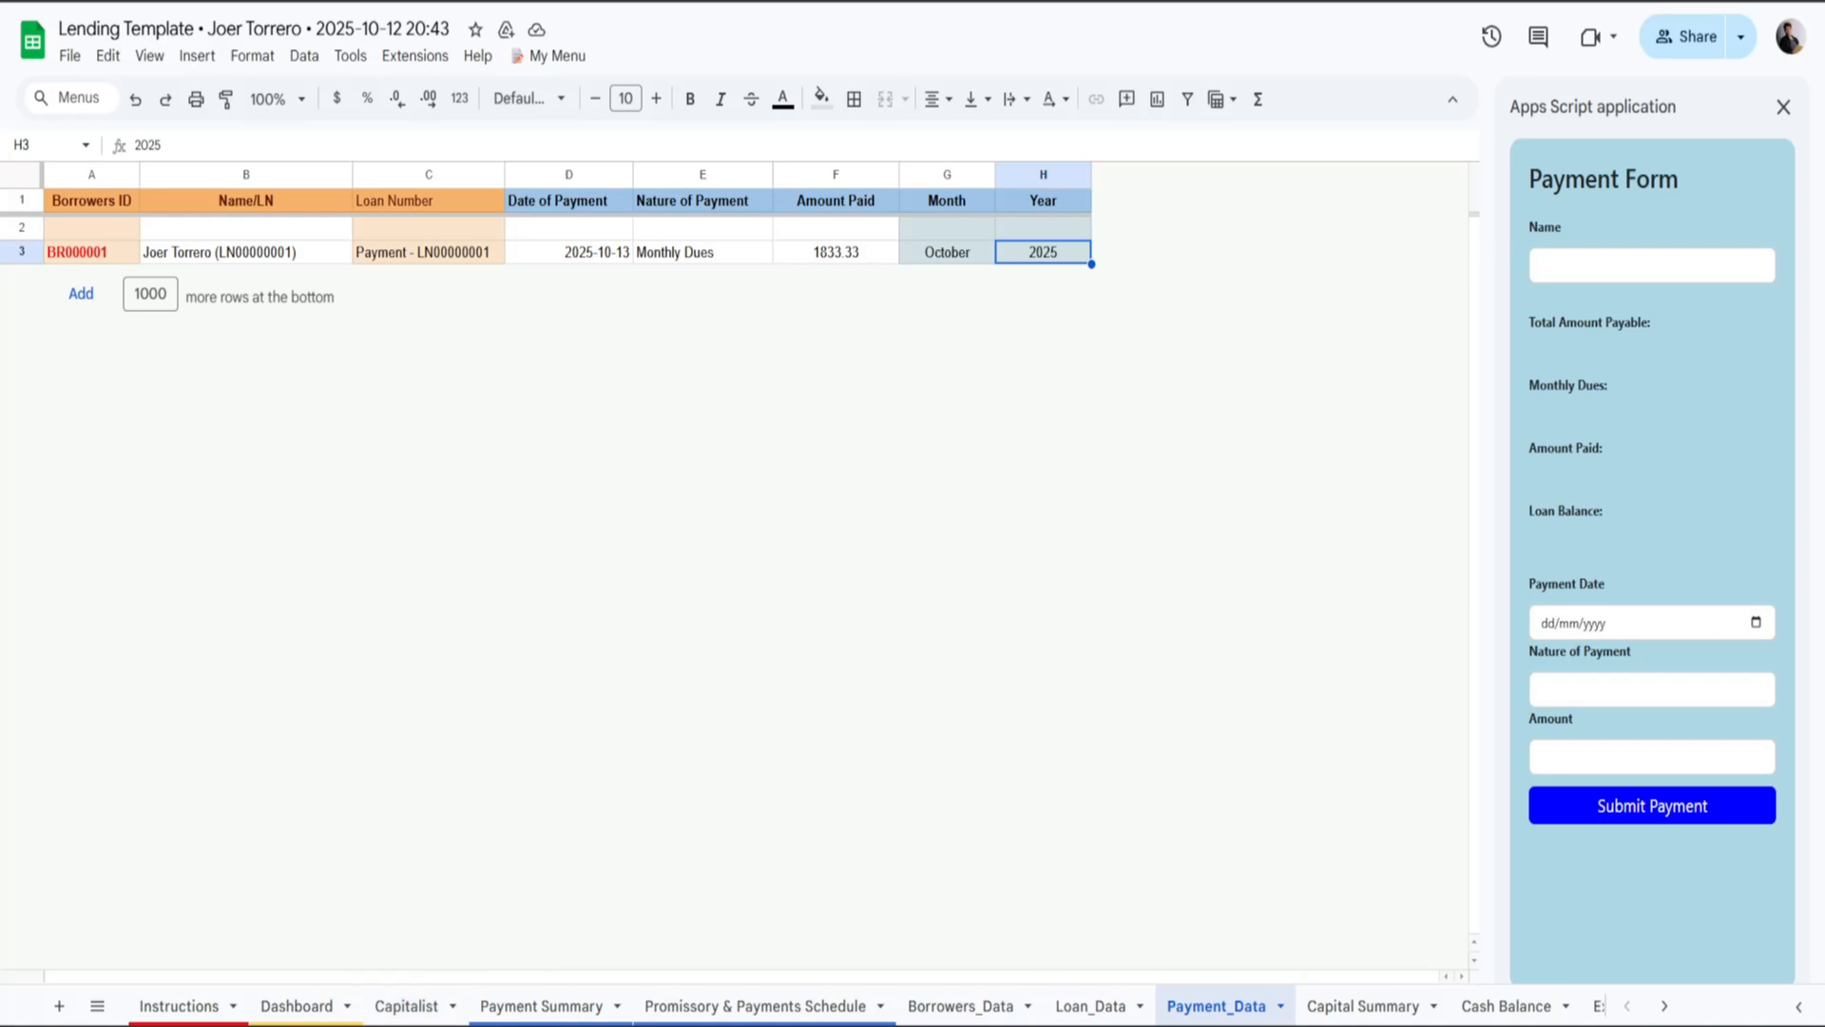
# Return to the Dashboard, reopen the loan payment form and select the borrower's loan.
pyautogui.click(198, 1007)
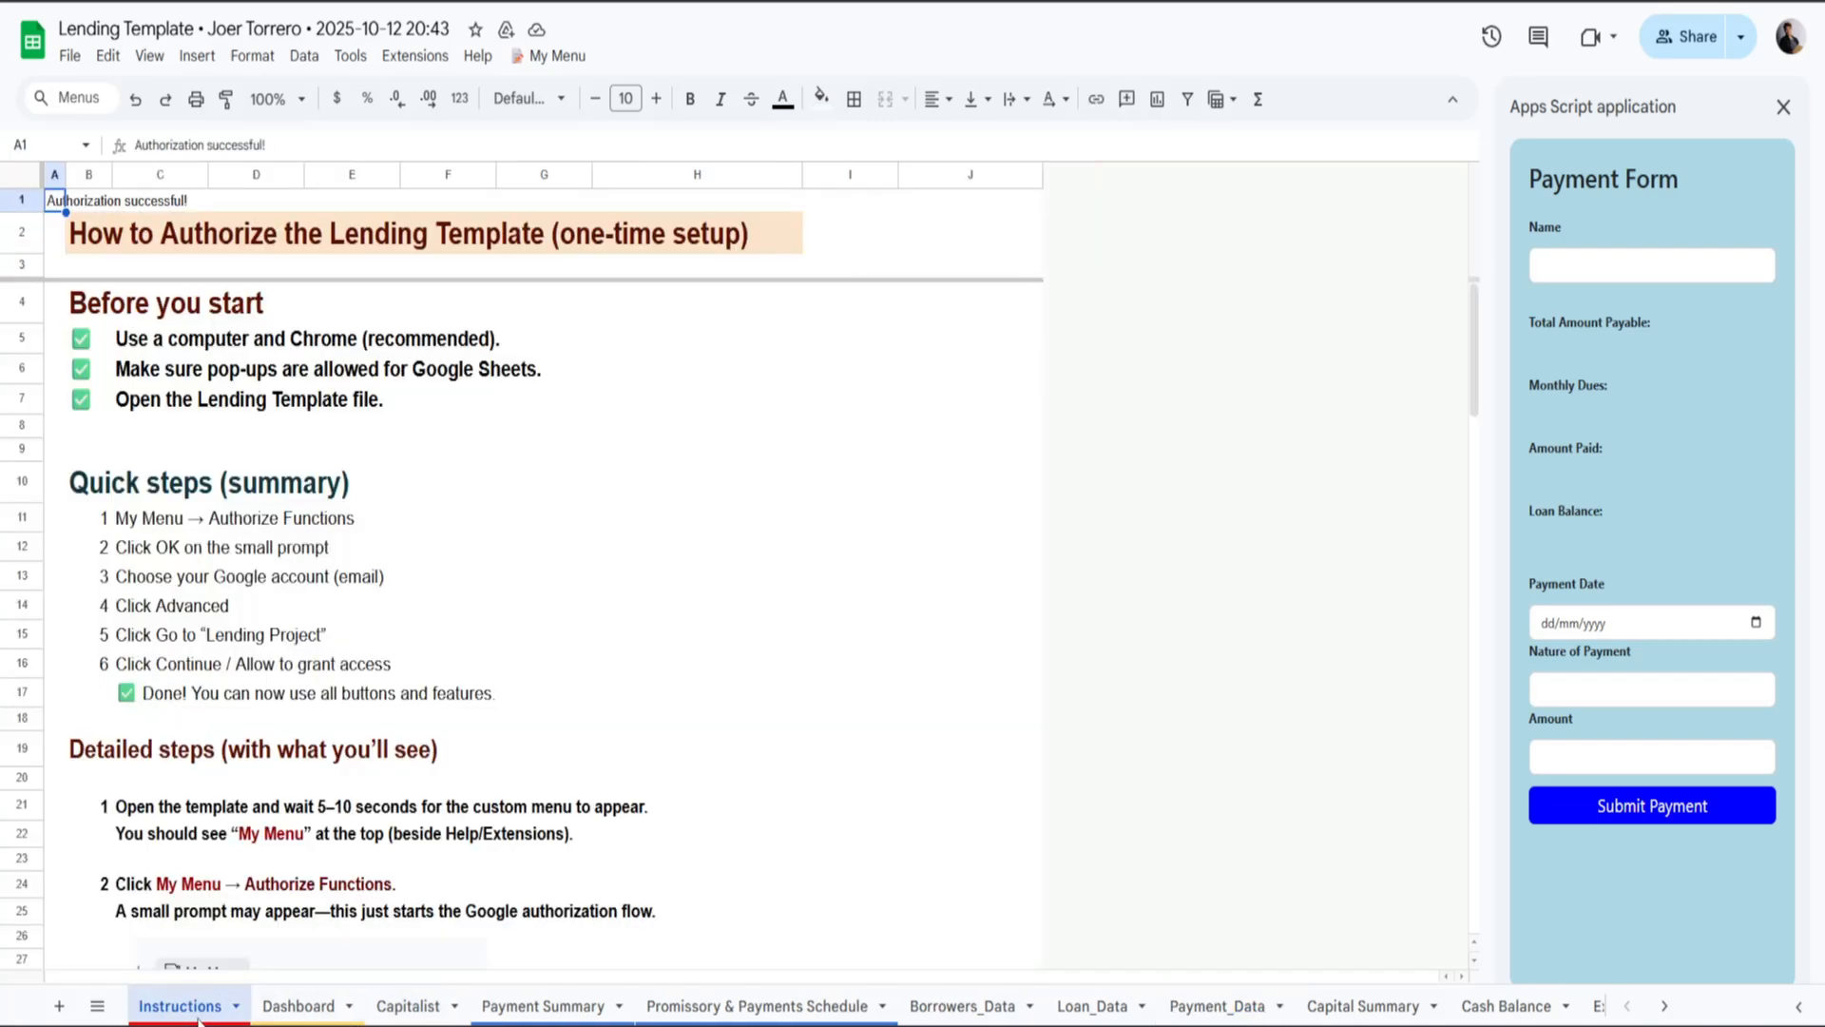
pyautogui.click(294, 1008)
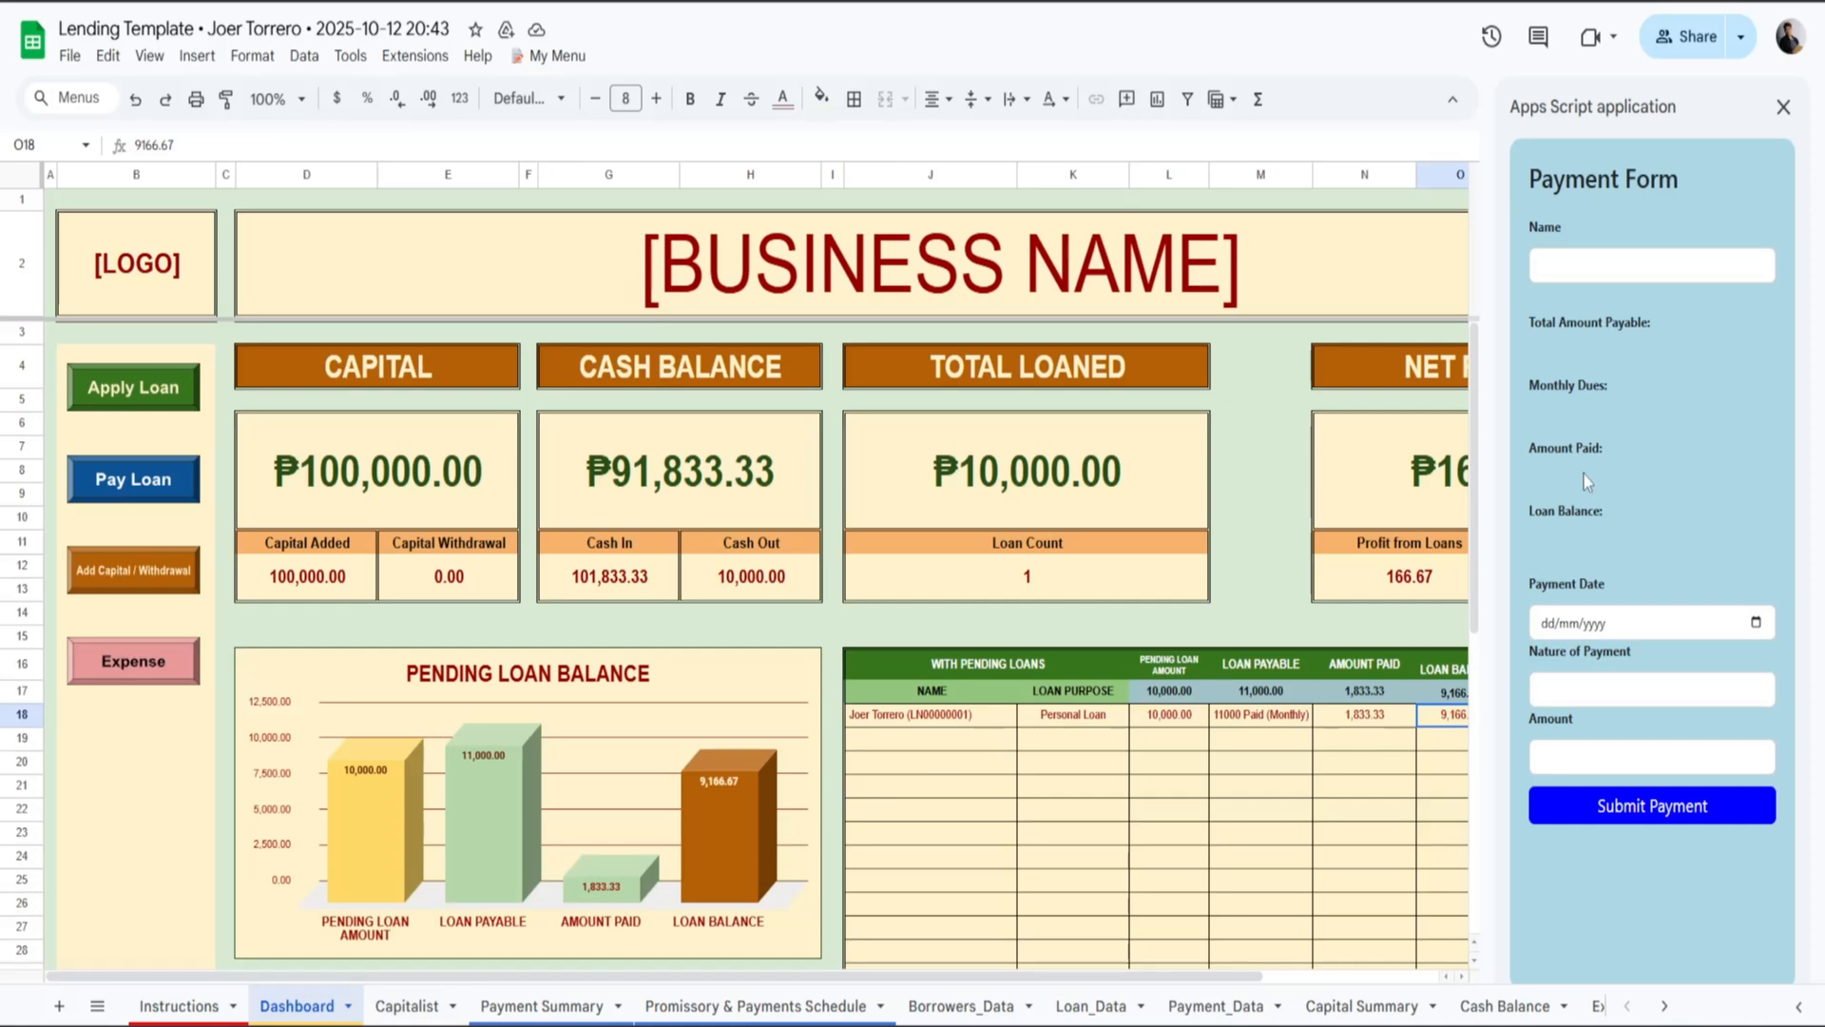
pyautogui.click(1784, 107)
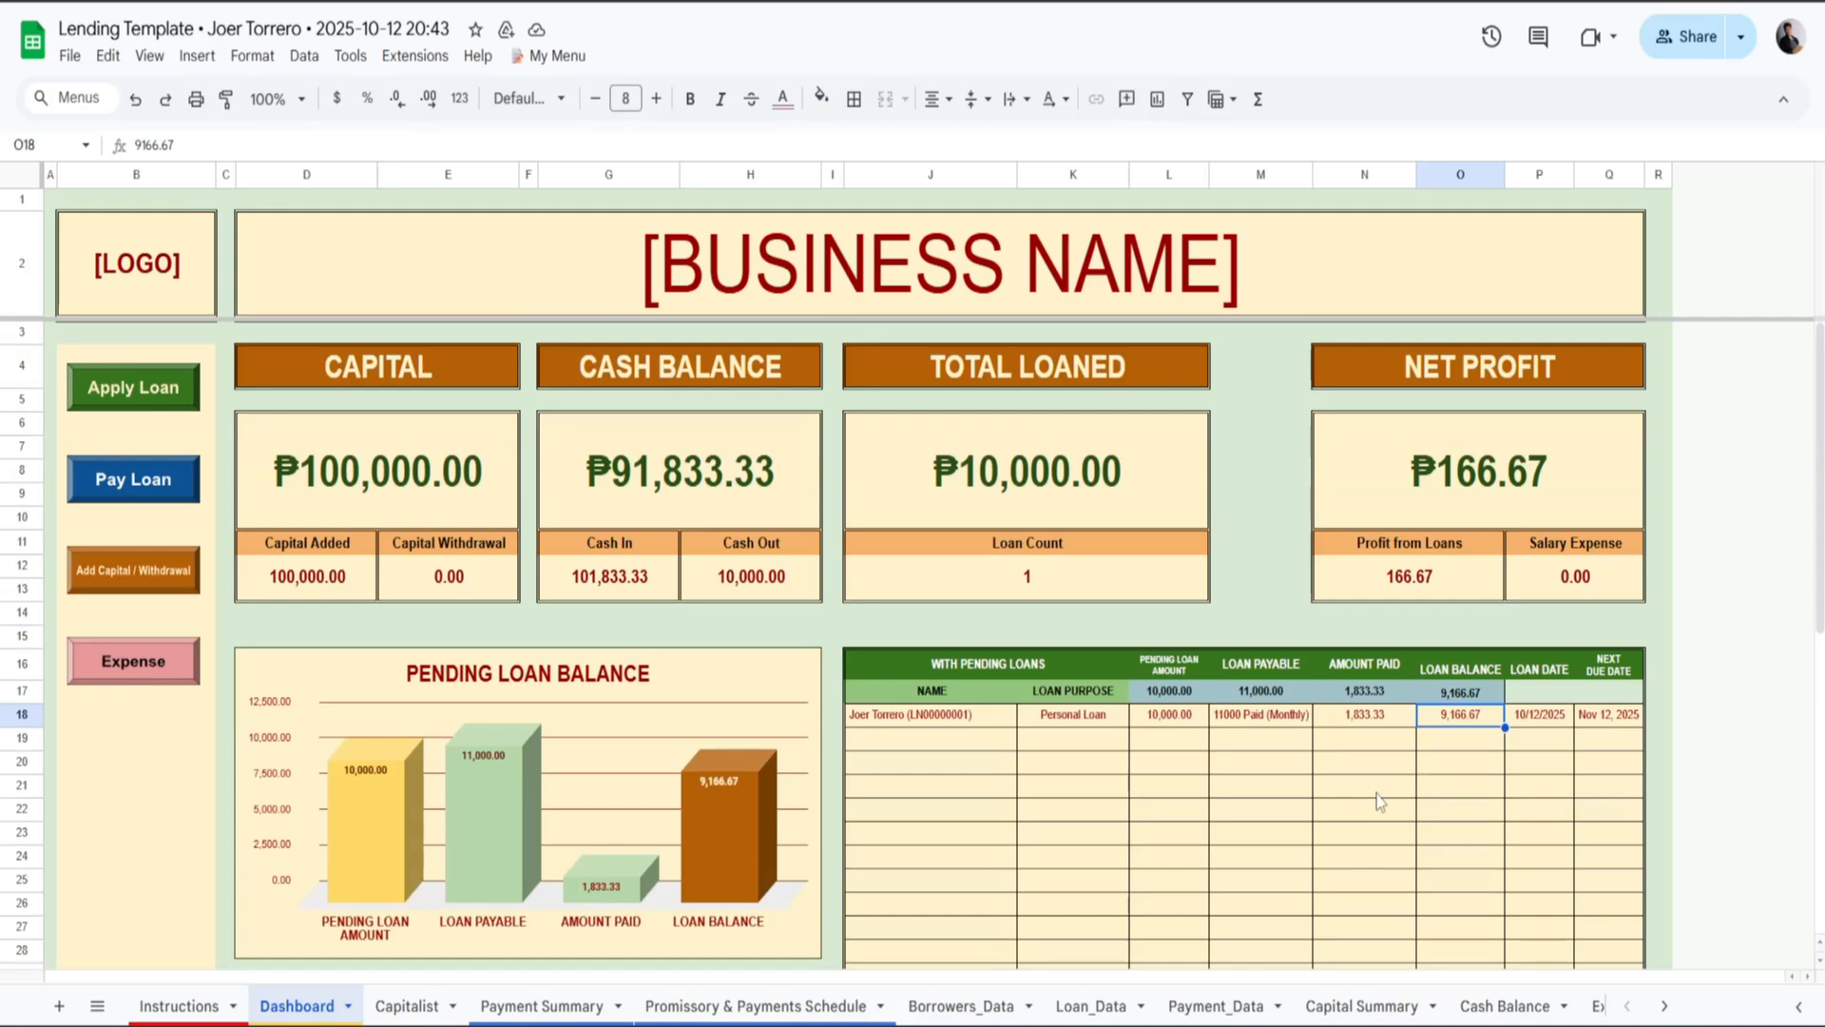
pyautogui.click(134, 496)
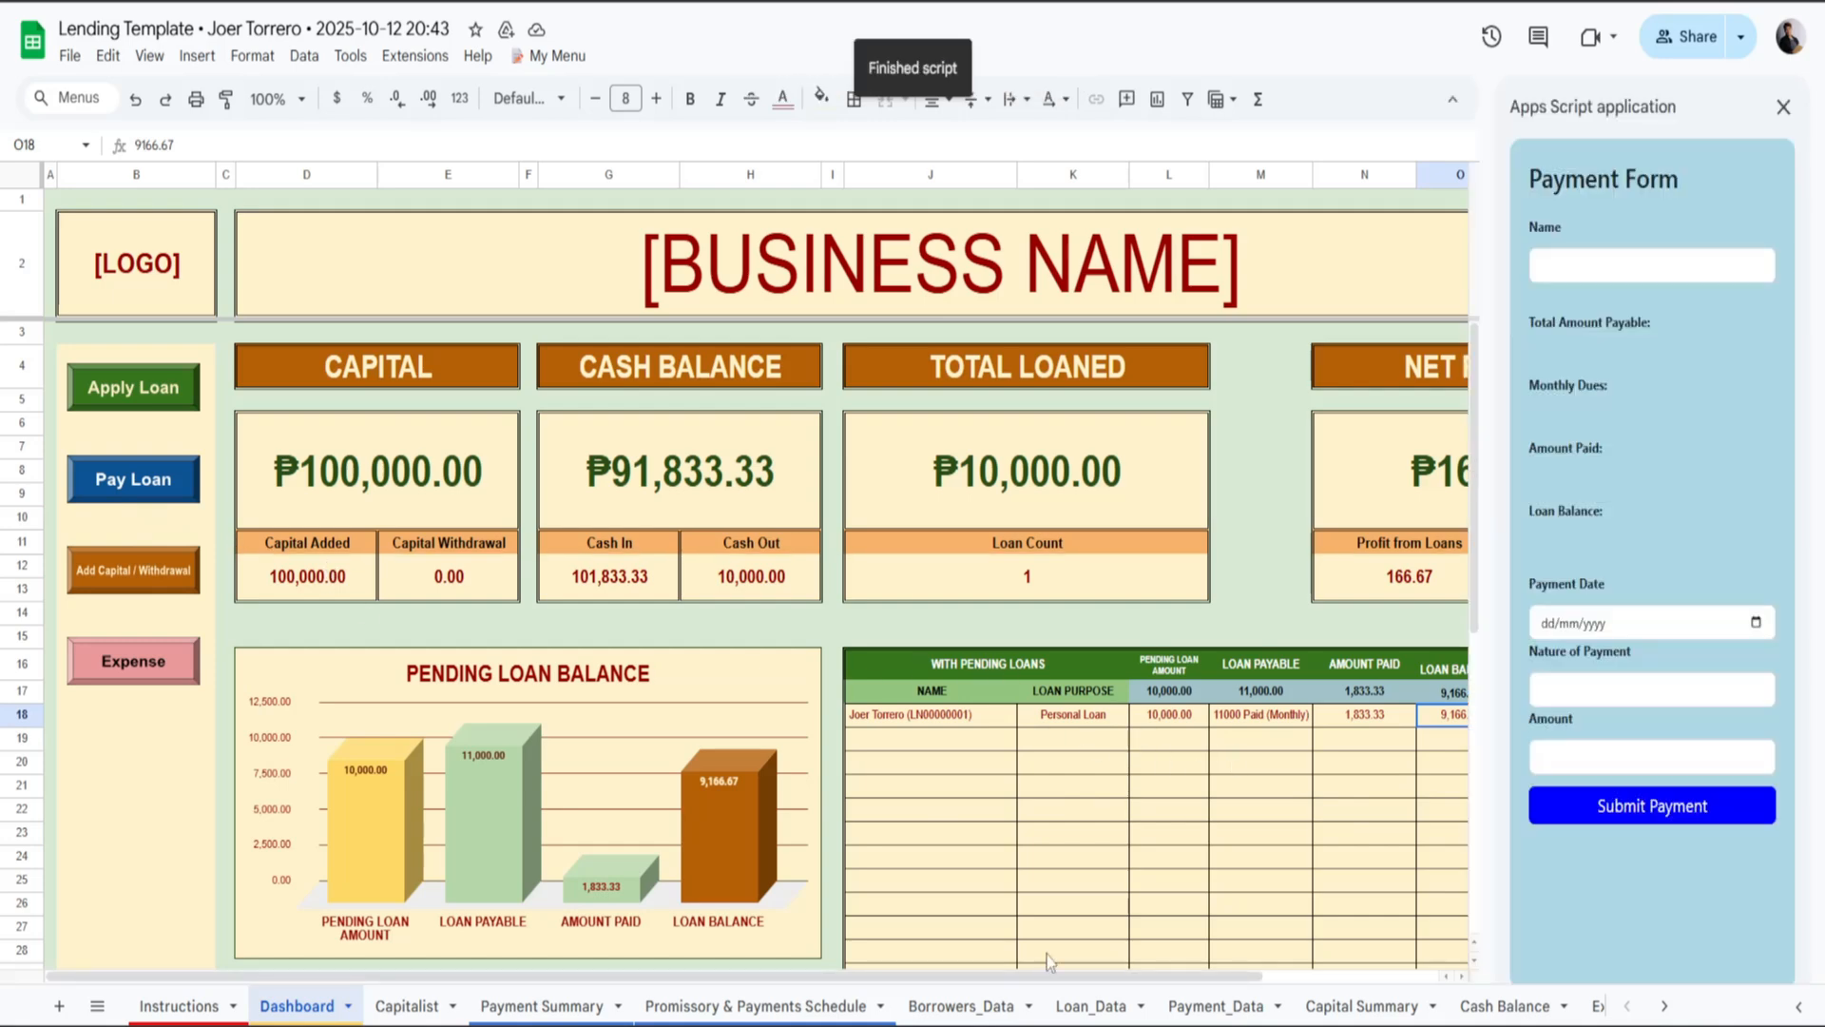
pyautogui.moveTo(979, 977); pyautogui.dragTo(1161, 989)
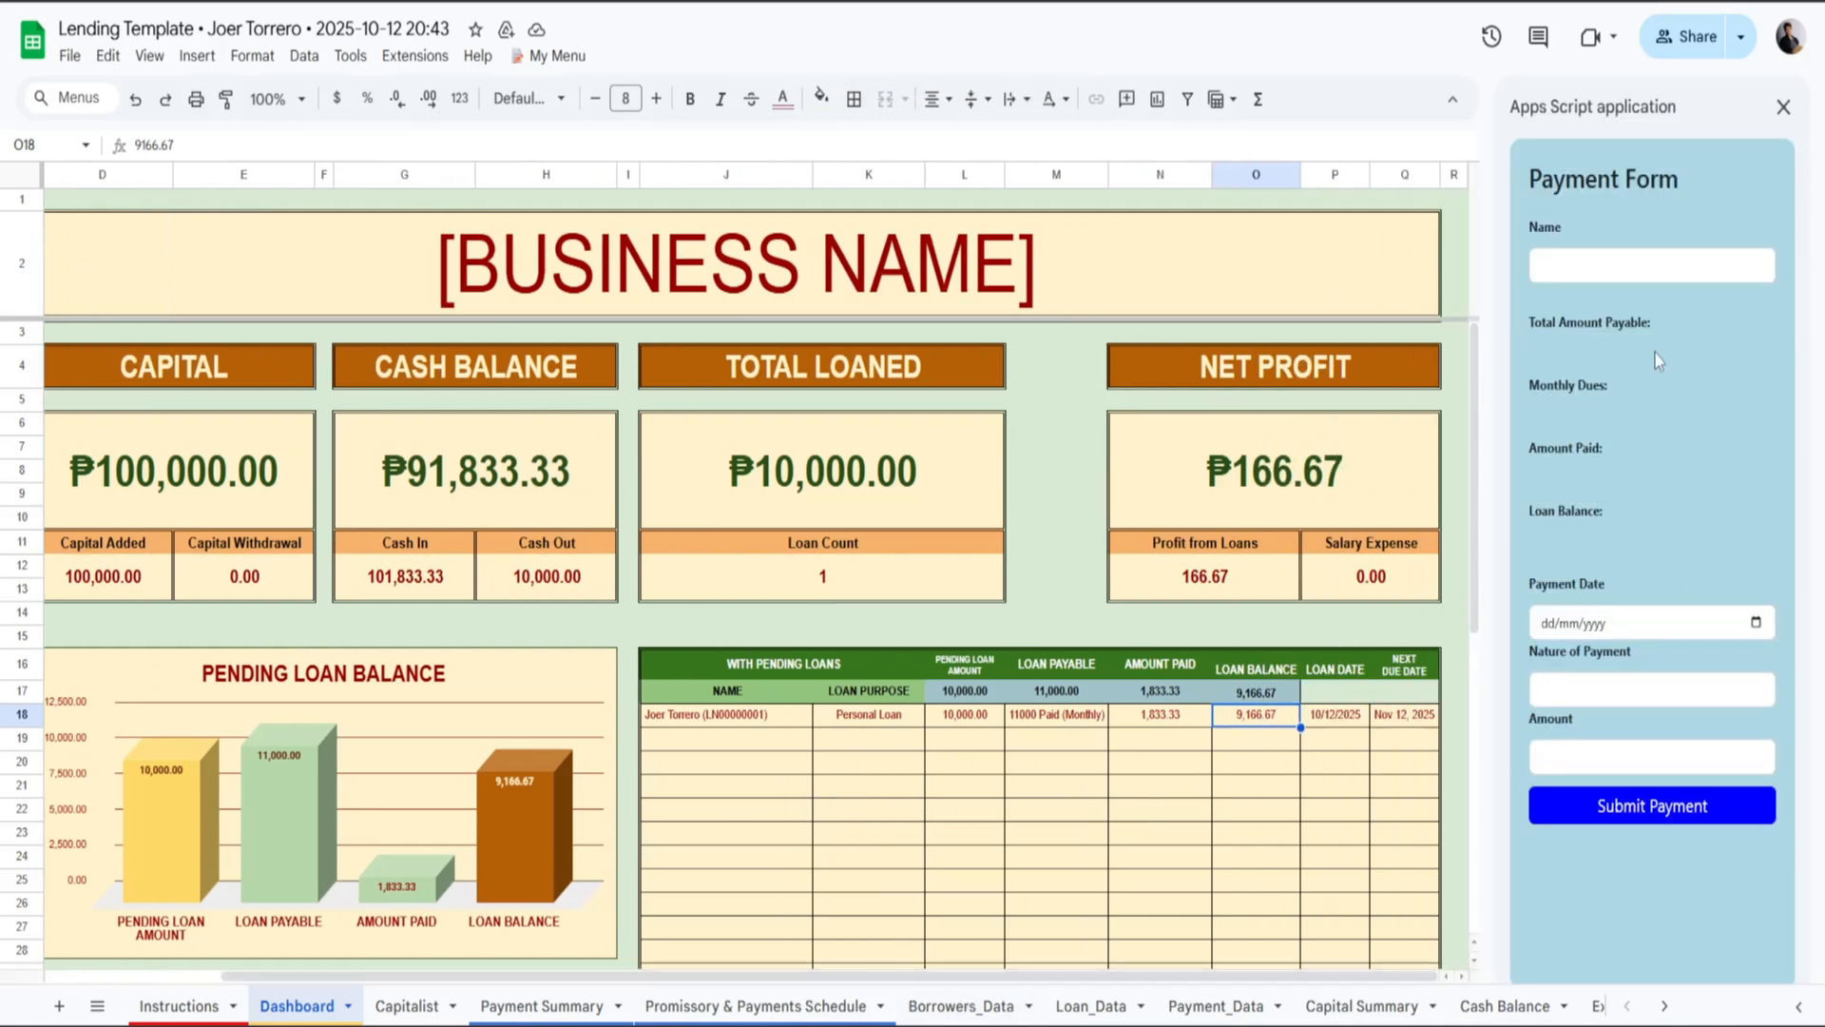
pyautogui.click(1639, 268)
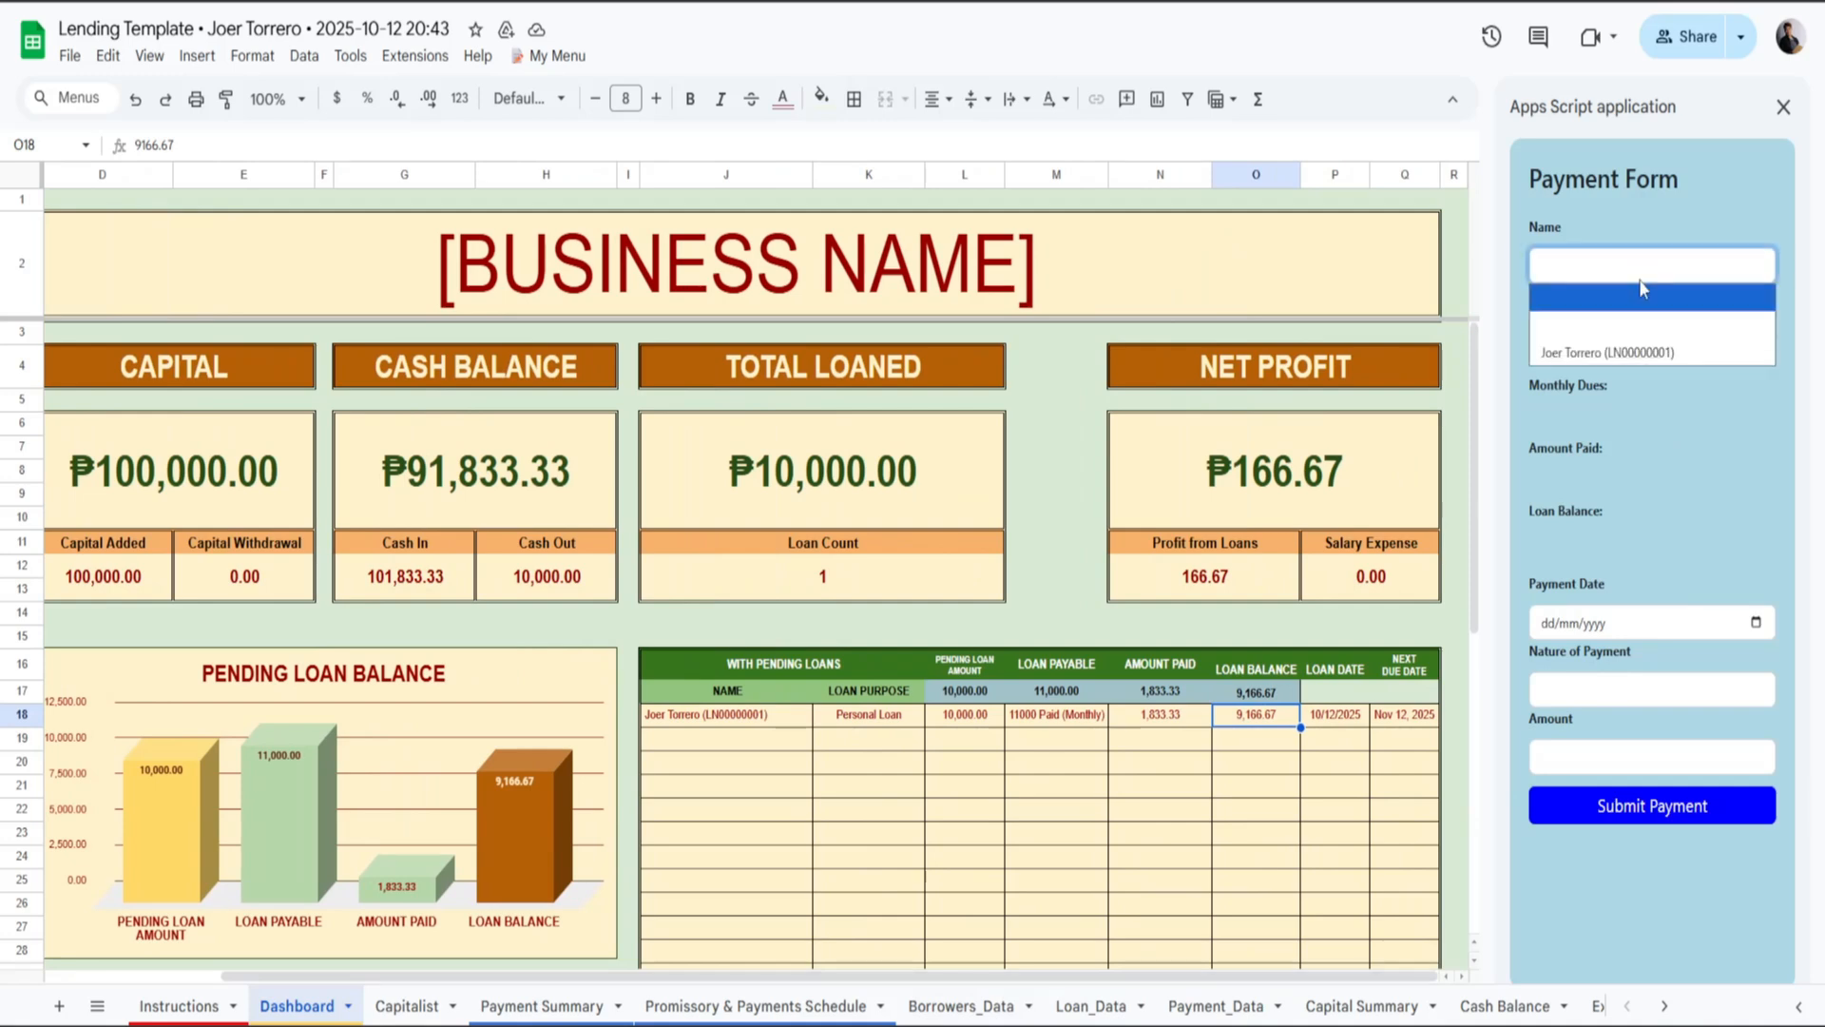
pyautogui.click(1648, 351)
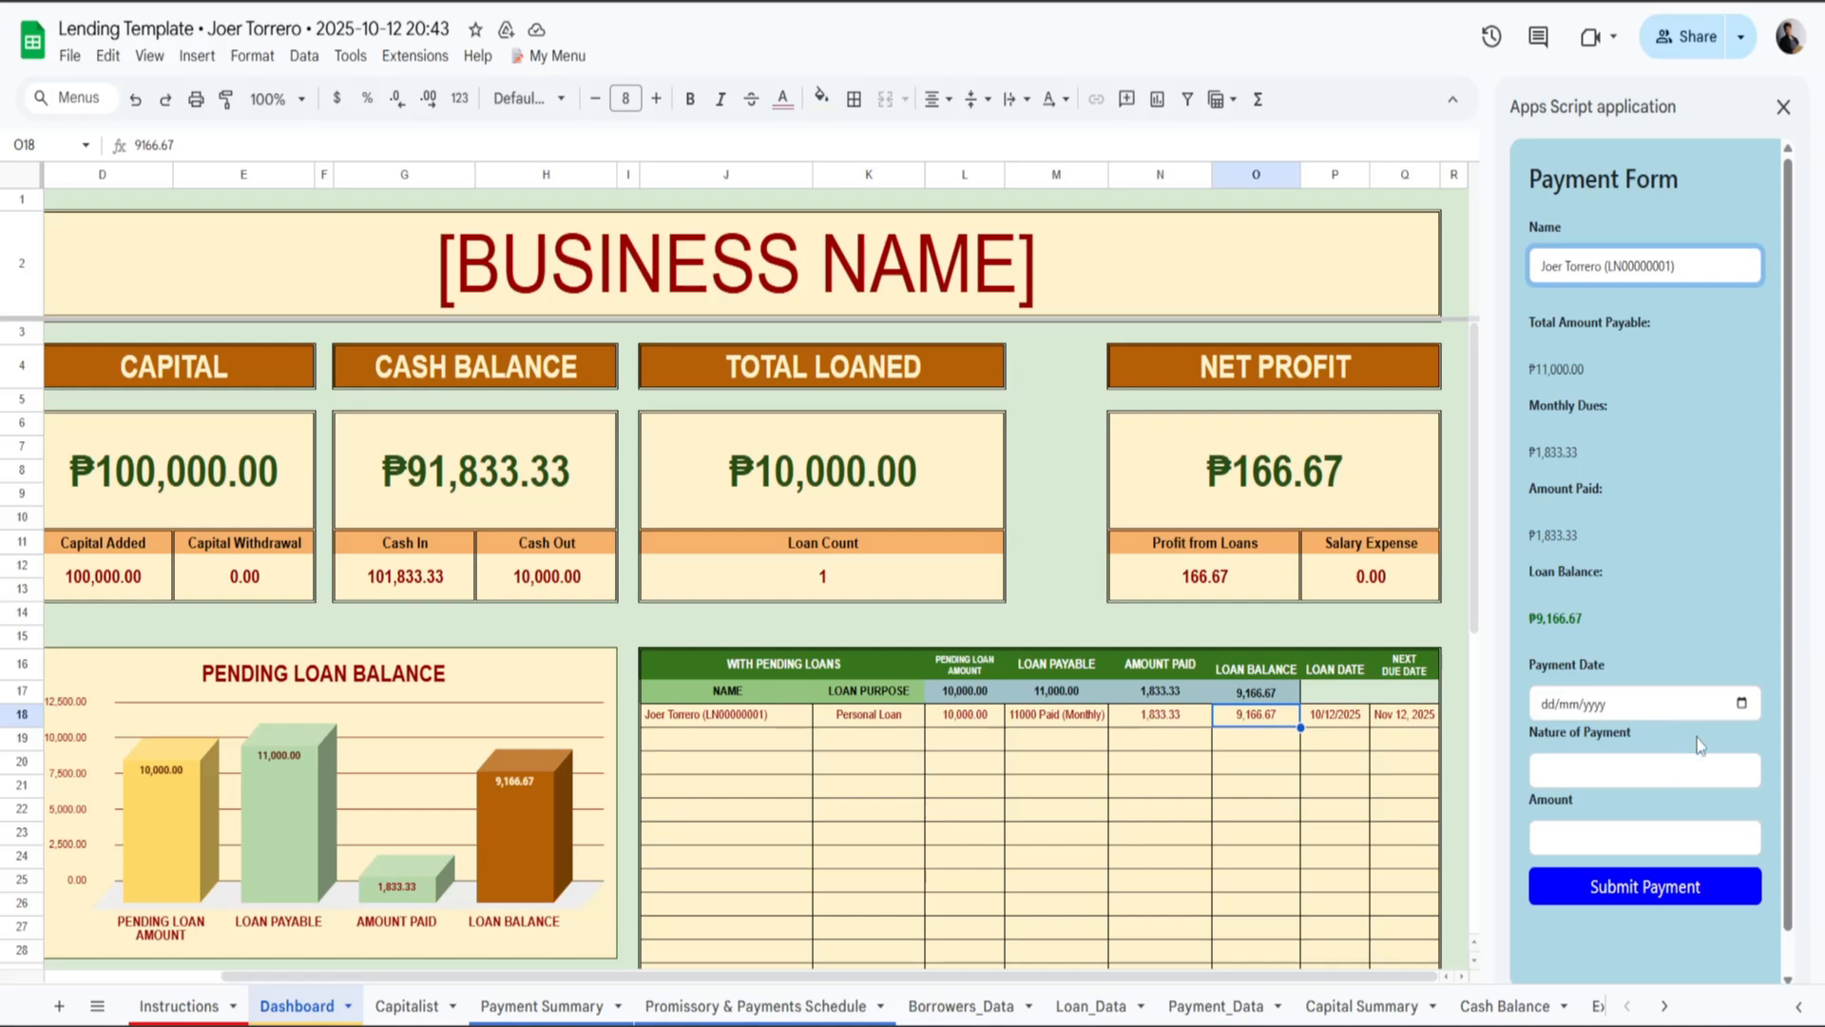
# Set the payment date to 13/10/2025 and the nature of payment to Late Payment.
pyautogui.scroll(-1, 1700, 745)
pyautogui.click(1694, 675)
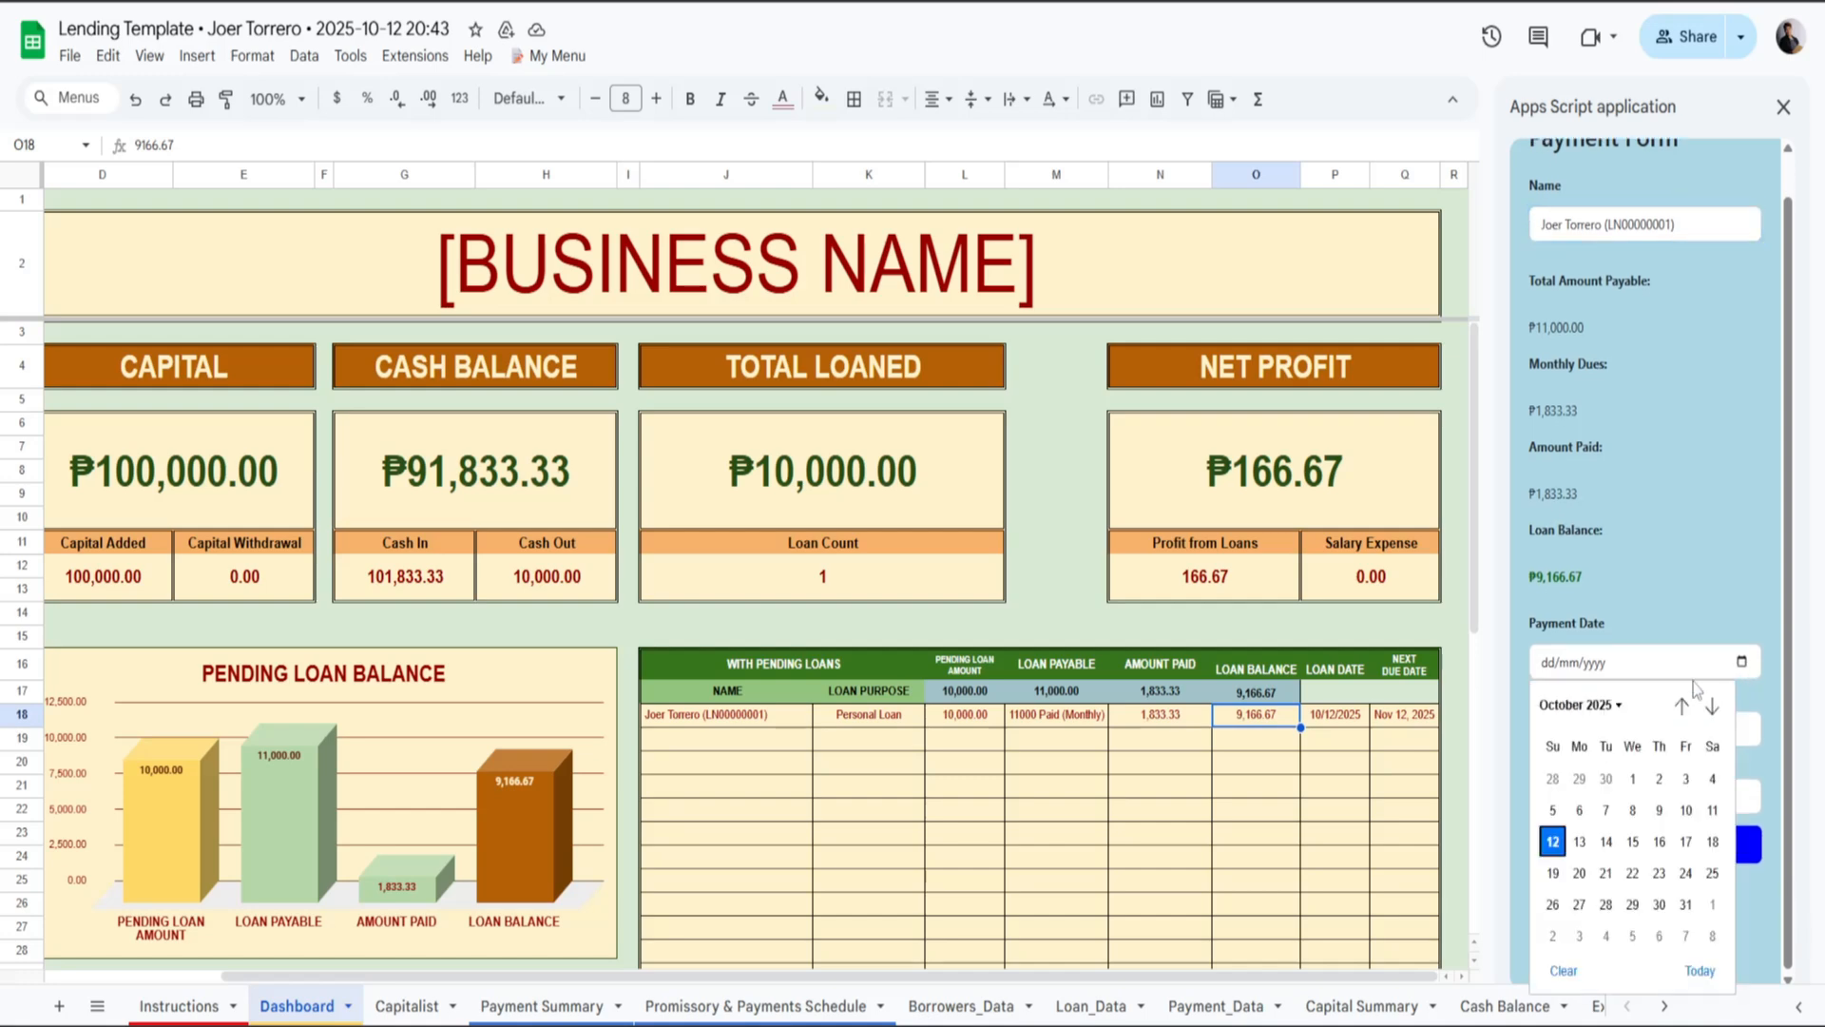
pyautogui.click(1593, 843)
pyautogui.click(1644, 729)
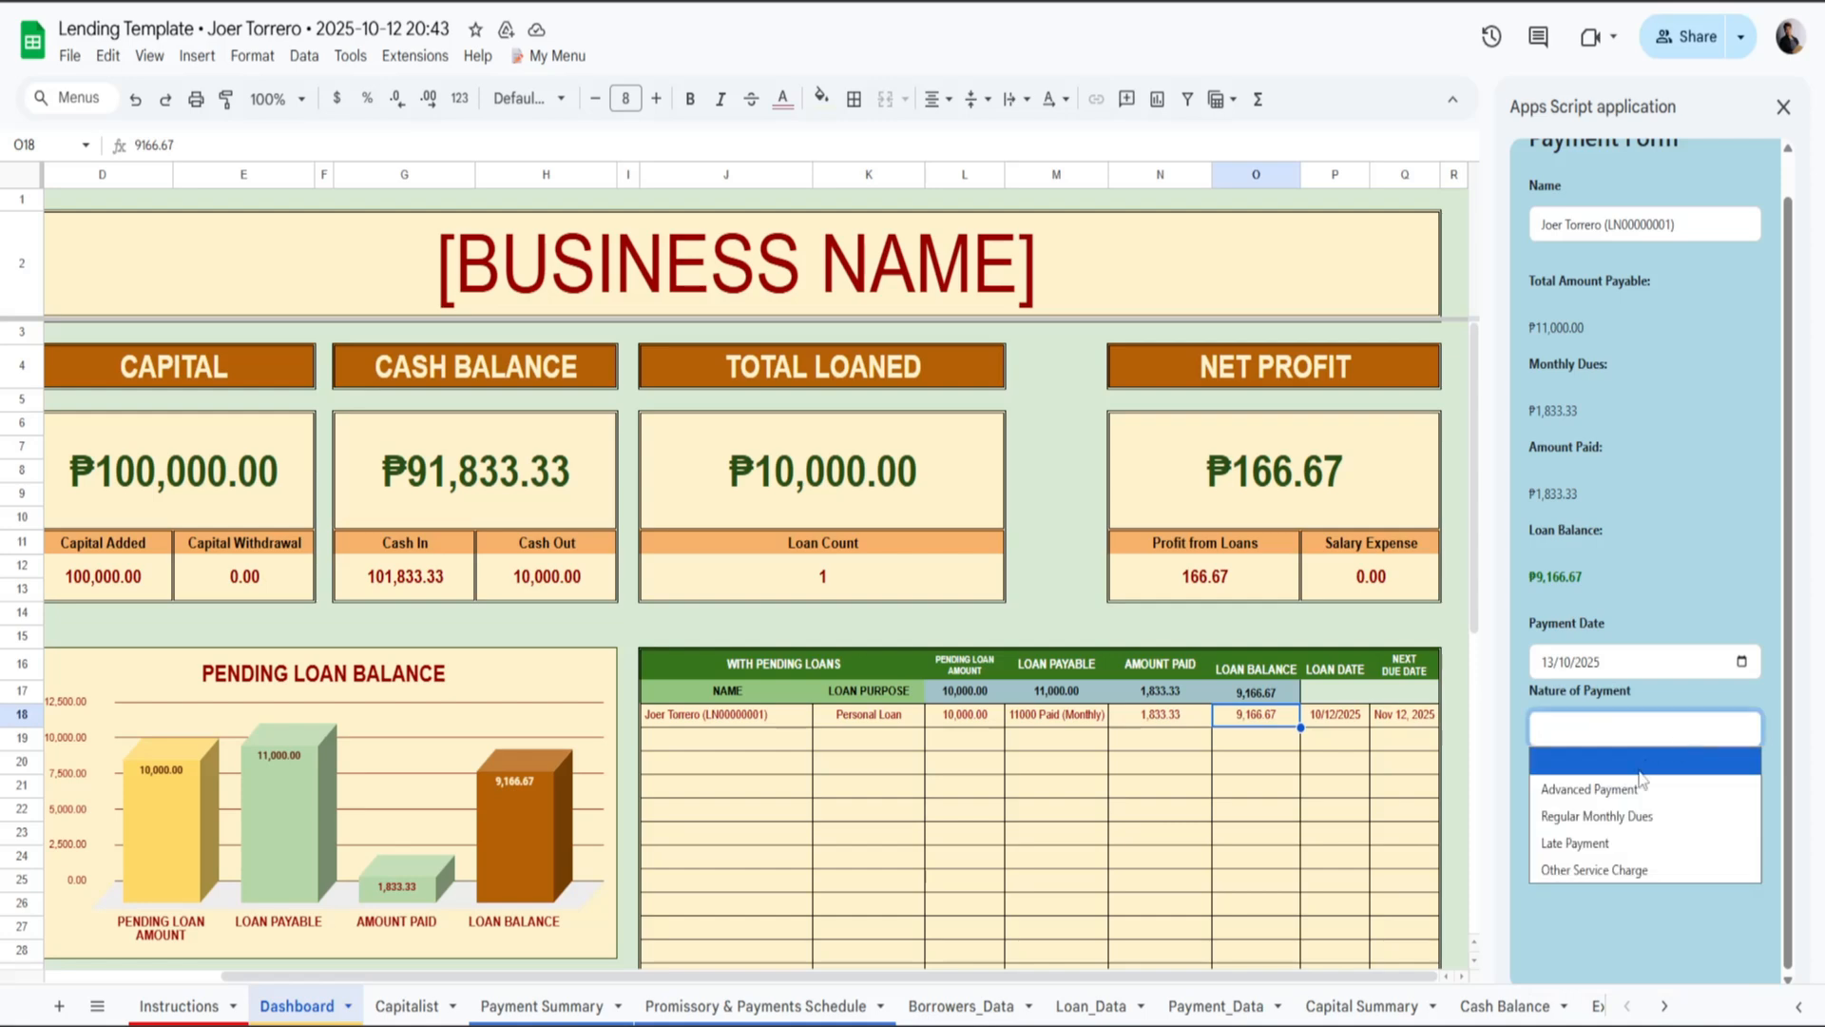
pyautogui.click(1593, 844)
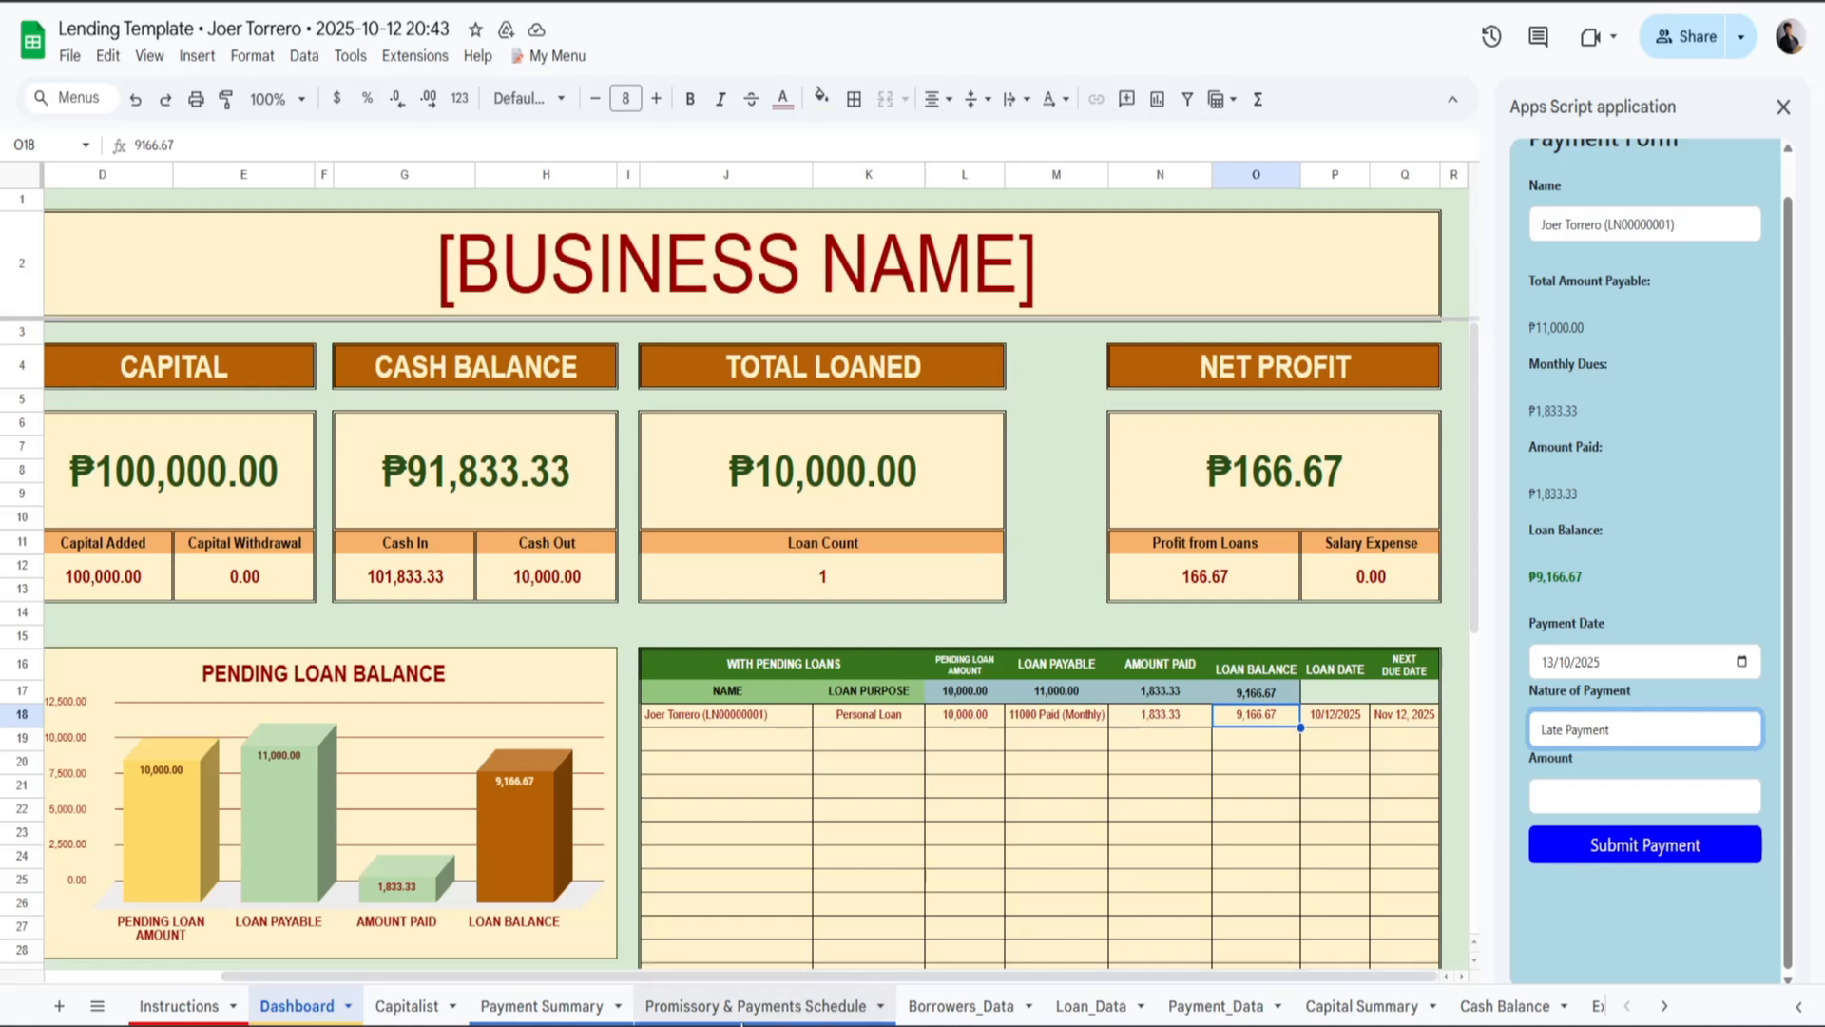
# Examine the penalty clause and its formula in the promissory note, leaving the formula unedited.
pyautogui.click(750, 1009)
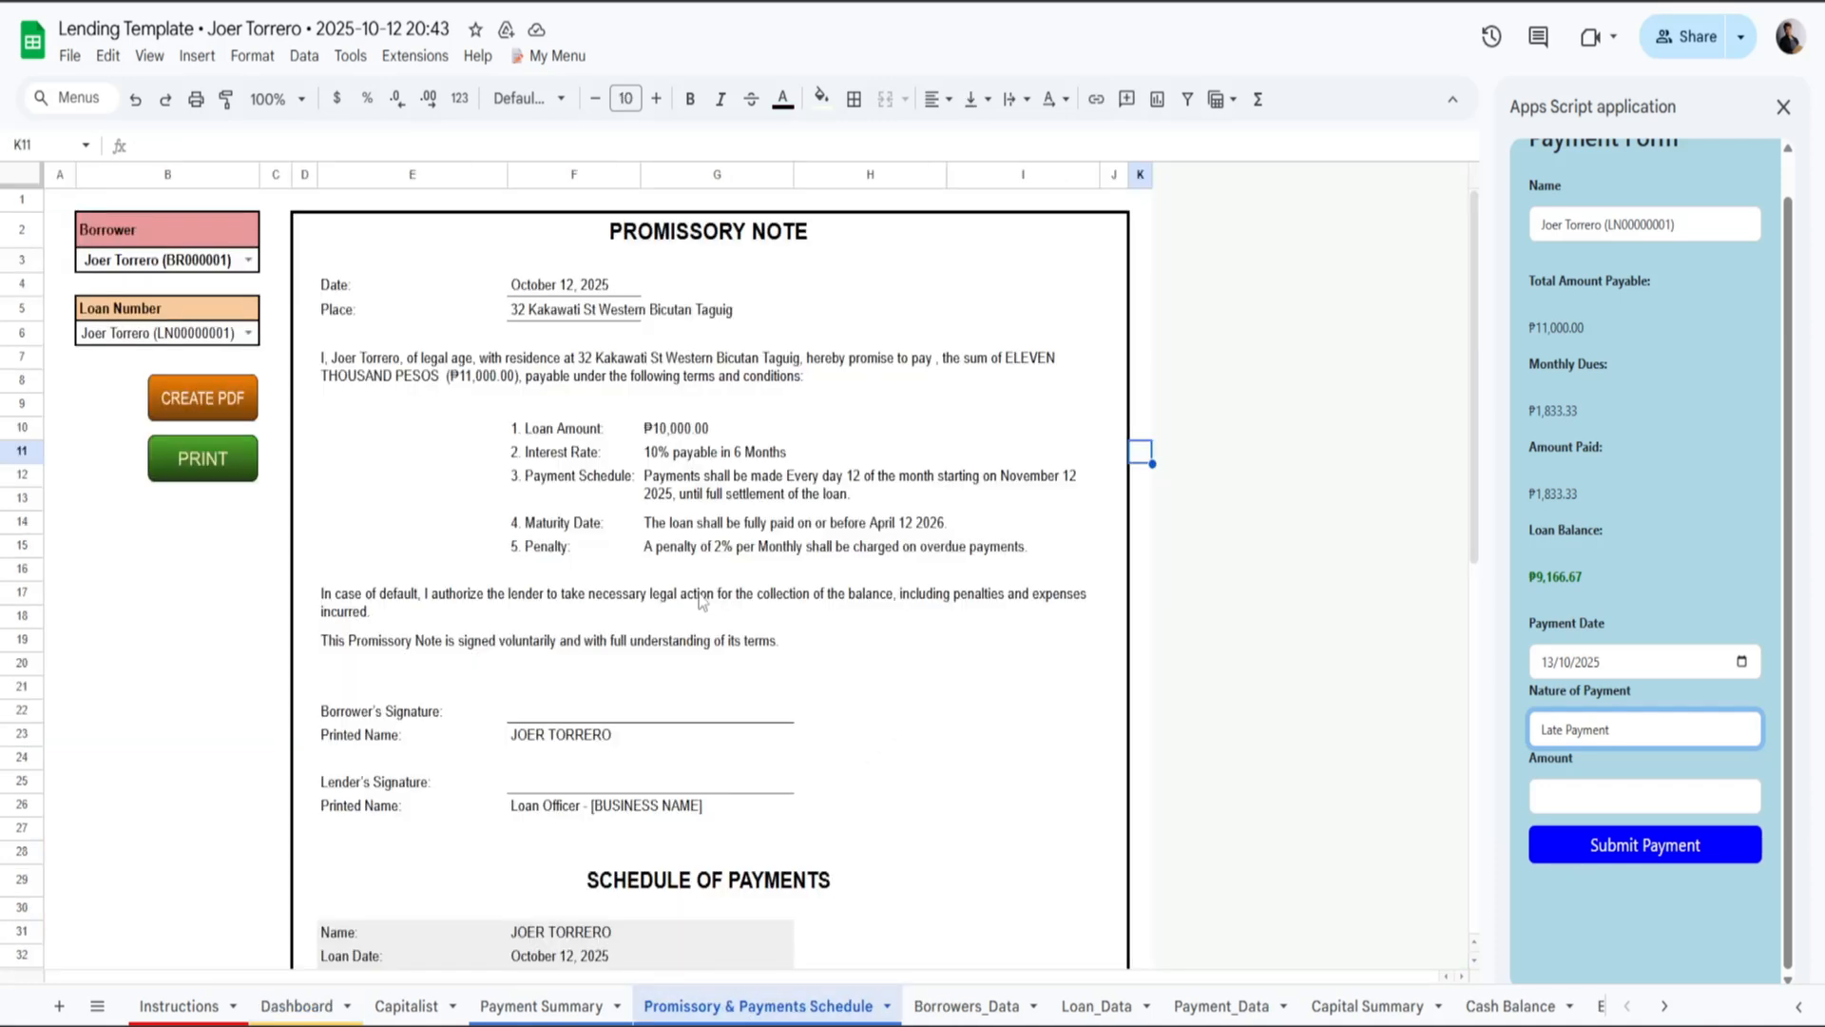
pyautogui.click(637, 557)
pyautogui.click(682, 559)
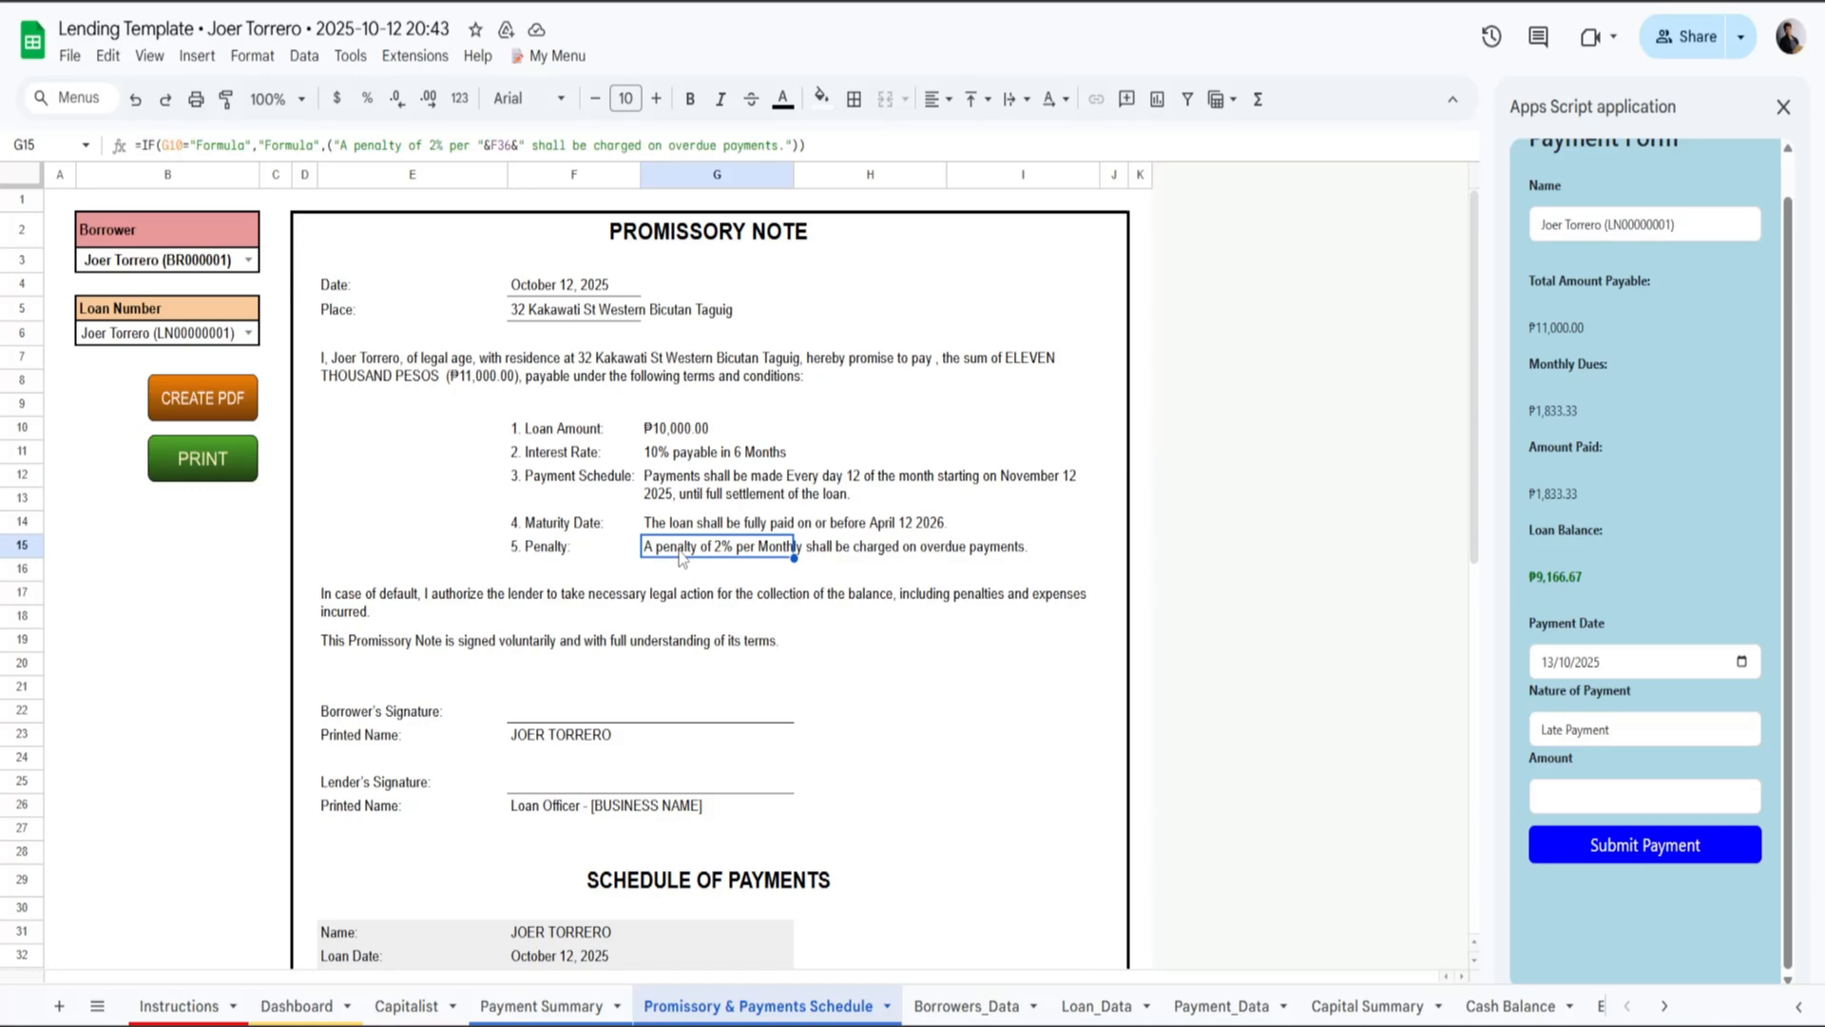
pyautogui.doubleClick(680, 556)
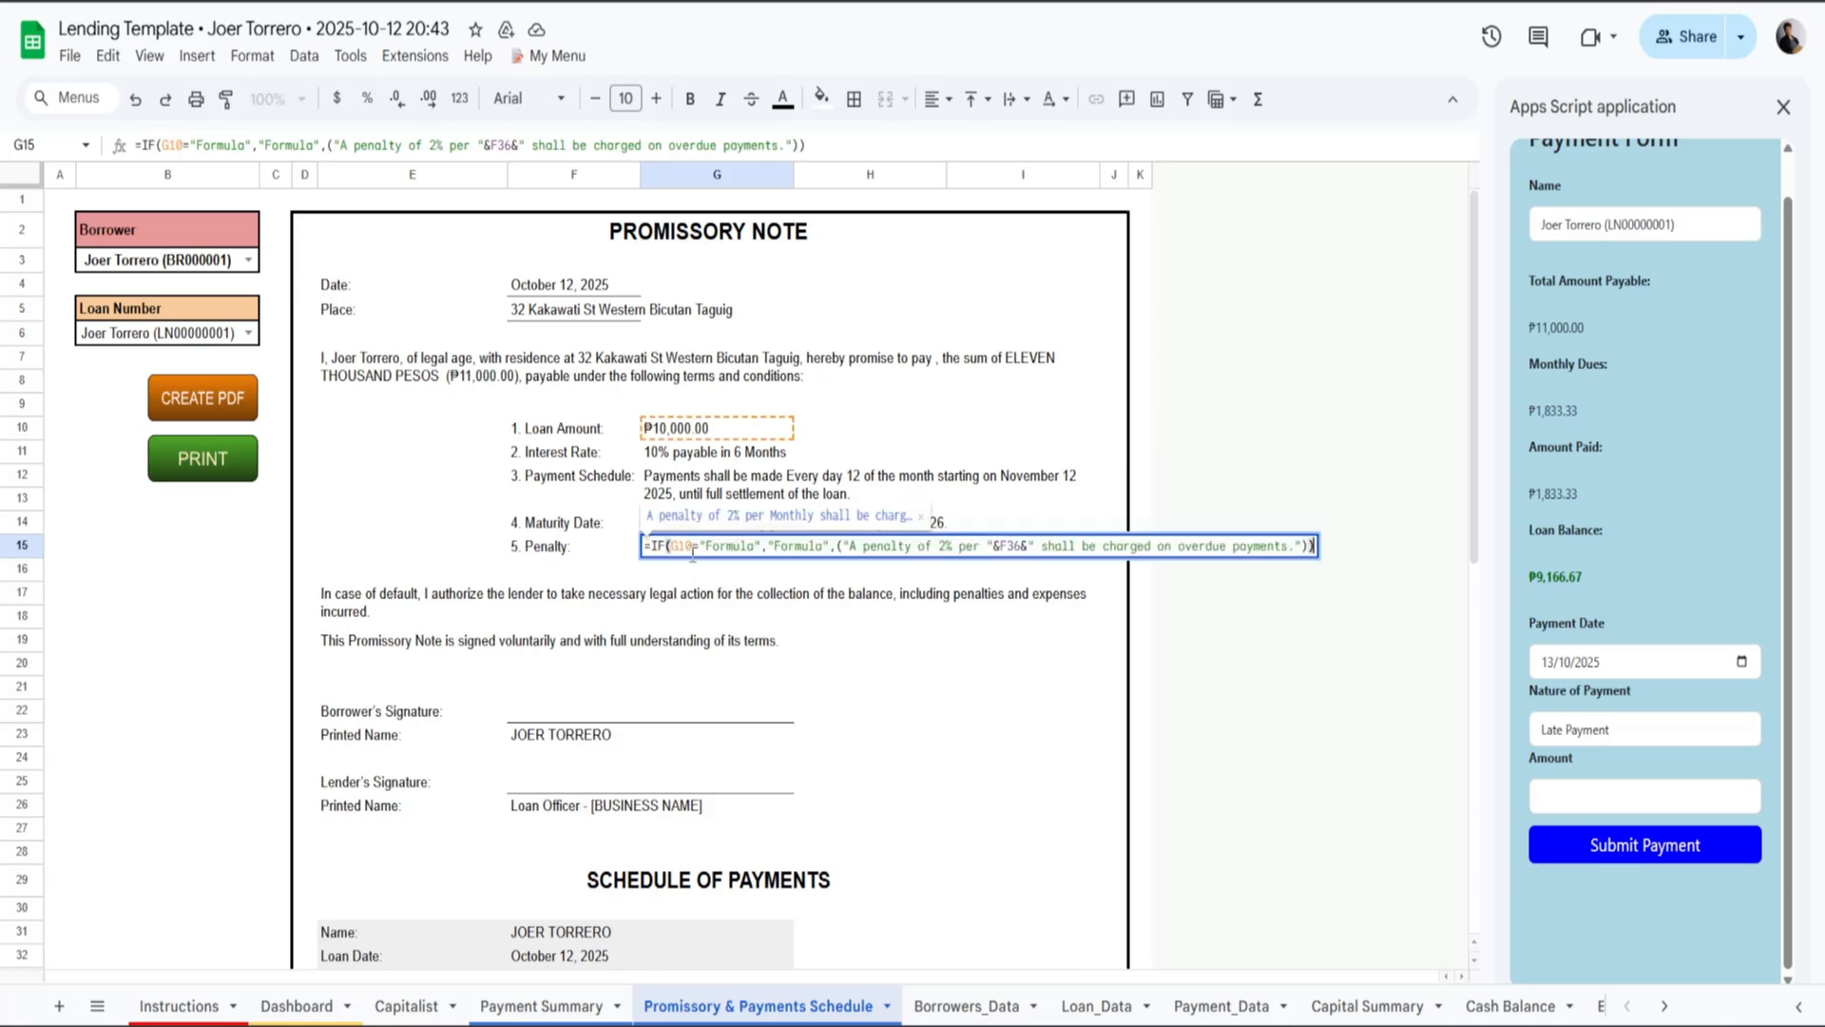
pyautogui.click(948, 549)
pyautogui.click(1053, 765)
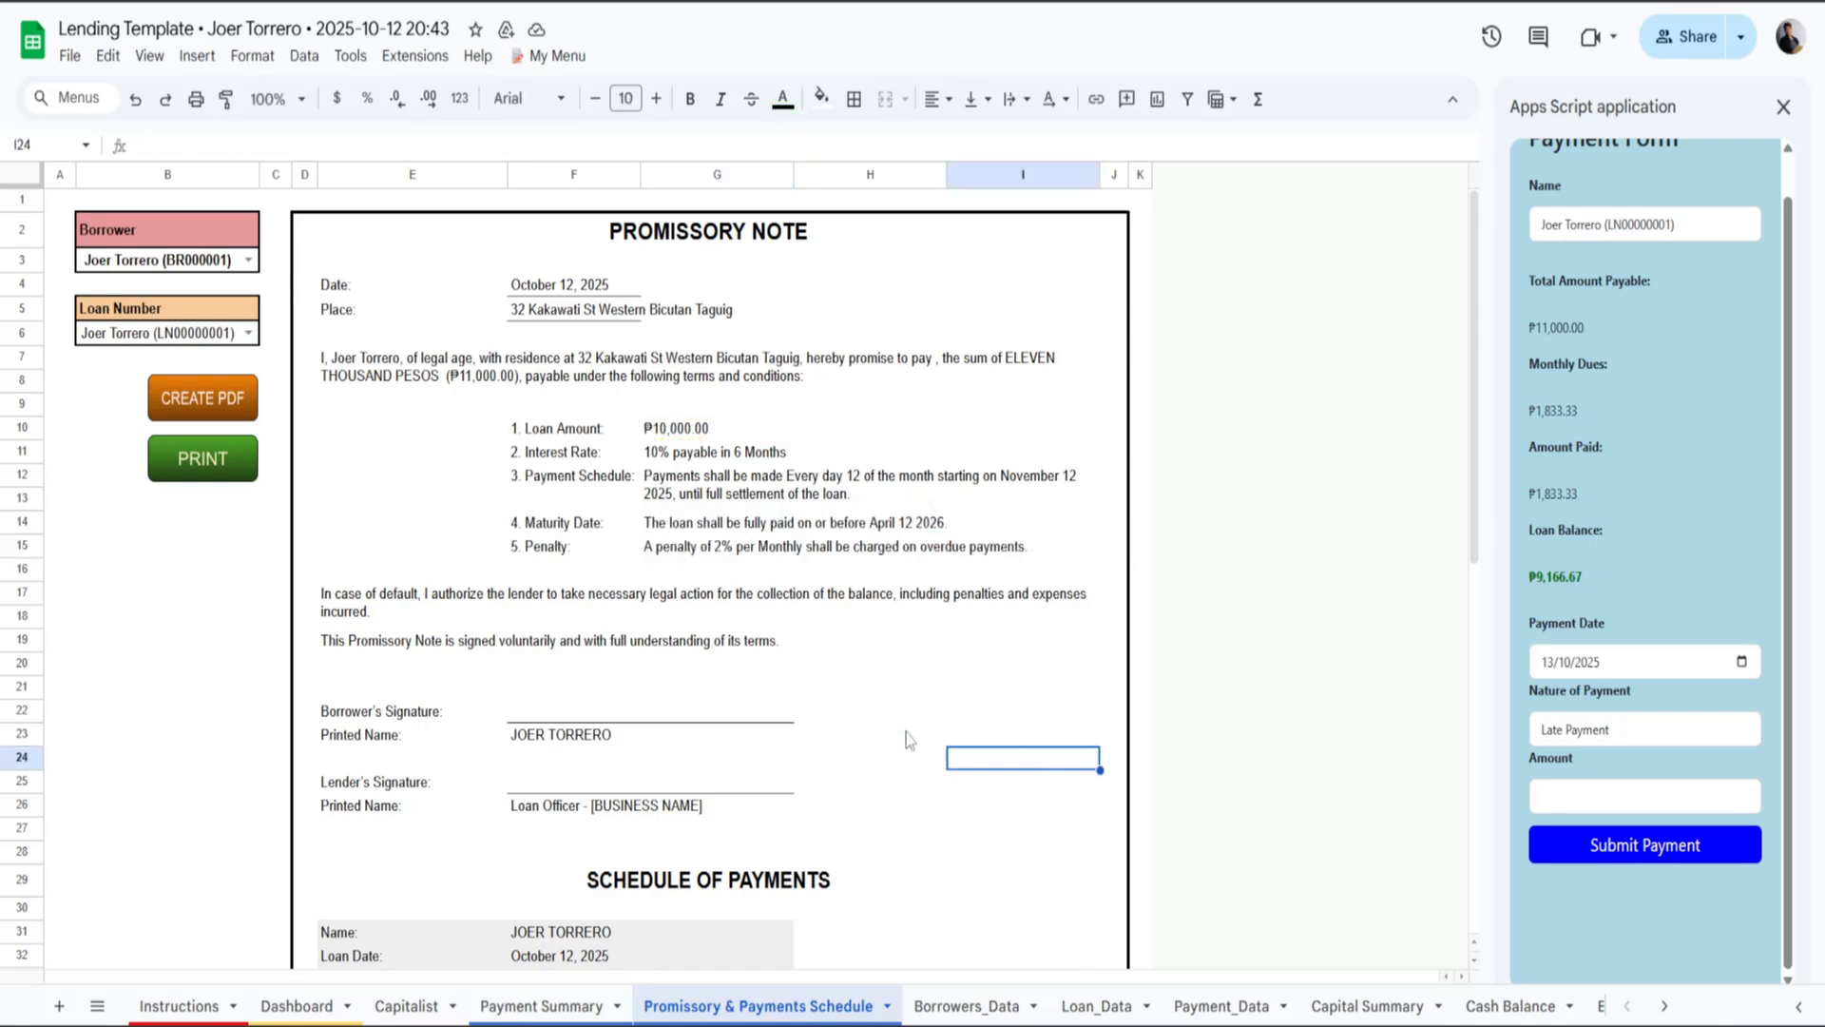
pyautogui.click(699, 551)
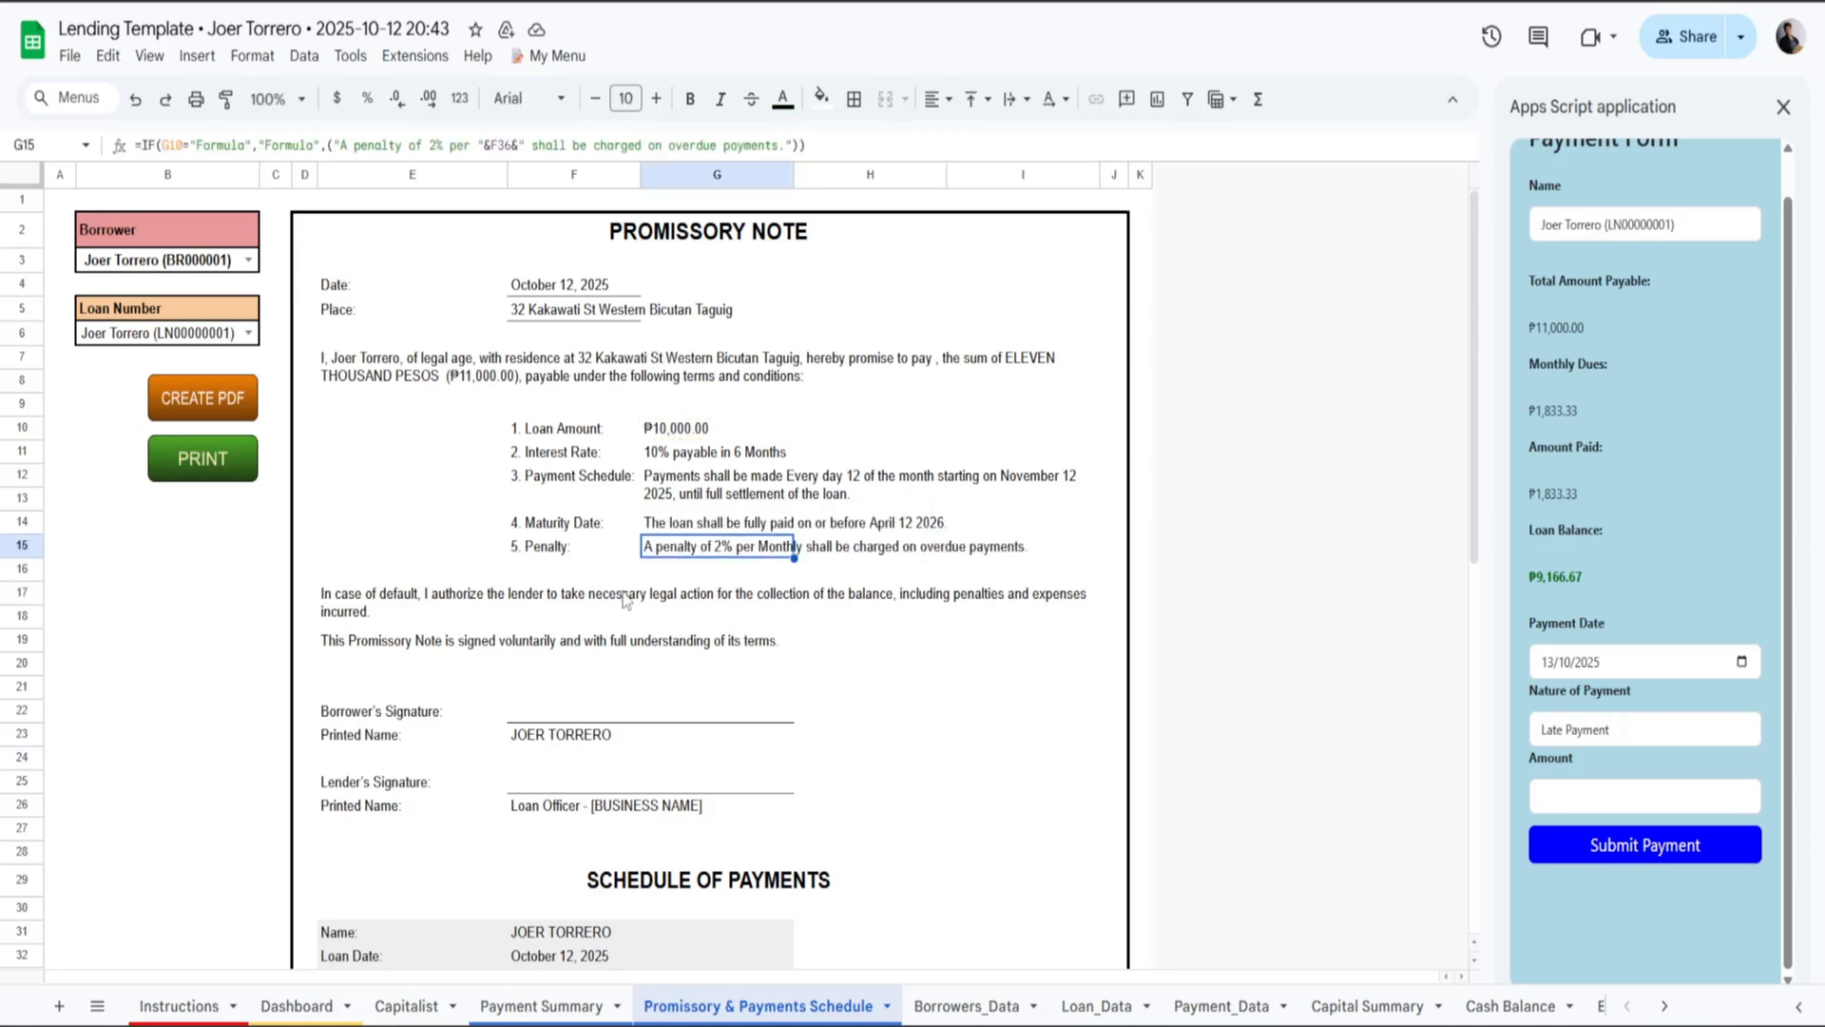
# Return to the Dashboard, enter a late payment amount of 200 and submit the payment.
pyautogui.click(310, 1013)
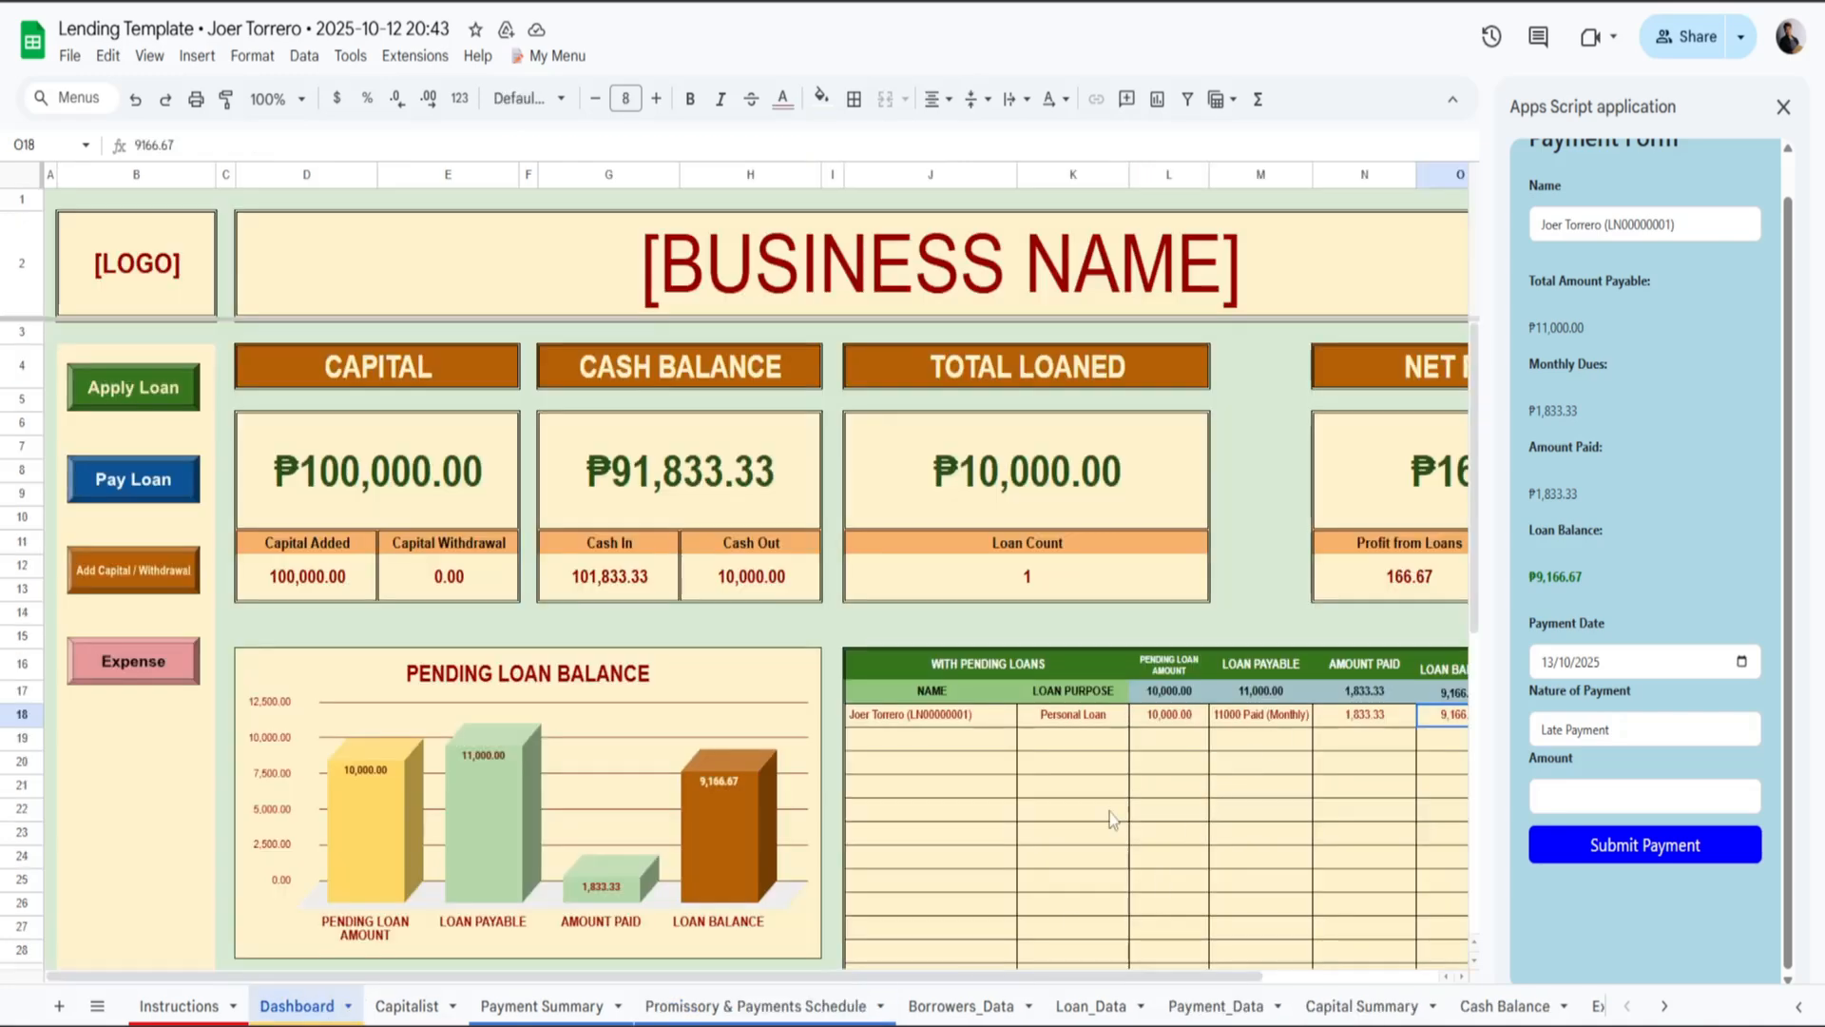
pyautogui.hscroll(3, 1141, 789)
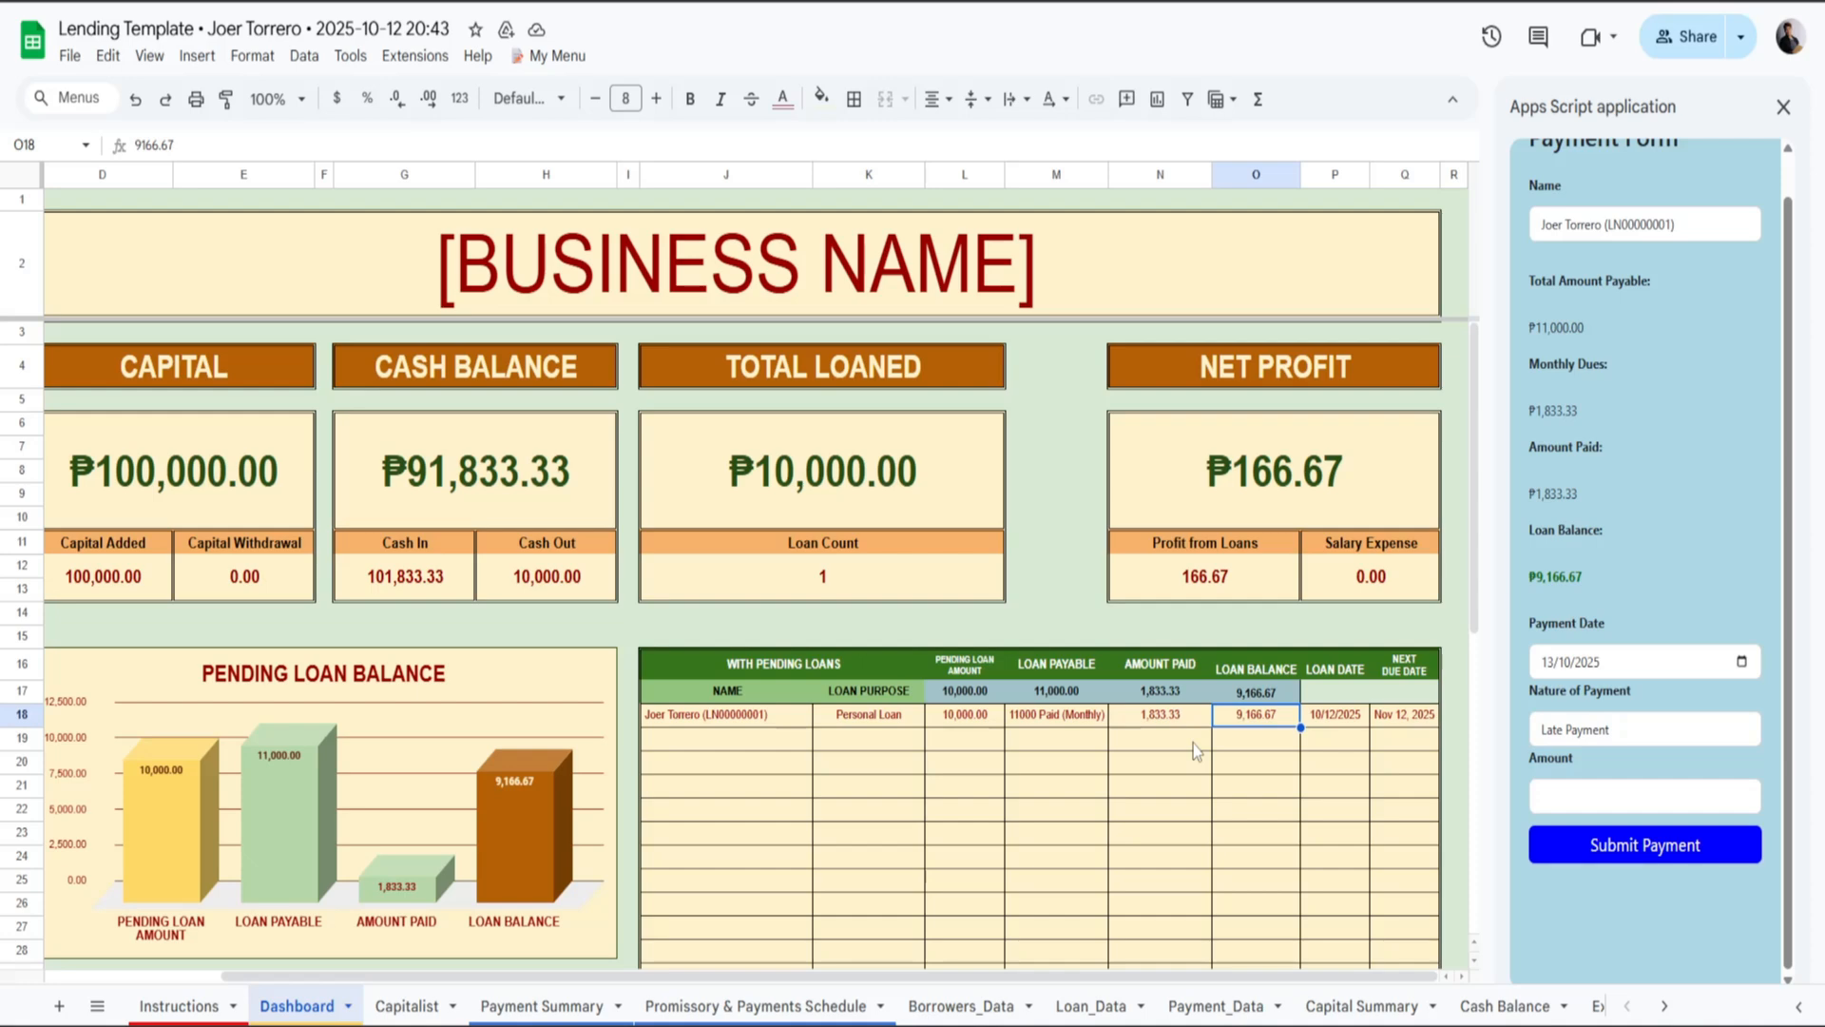
pyautogui.click(1580, 810)
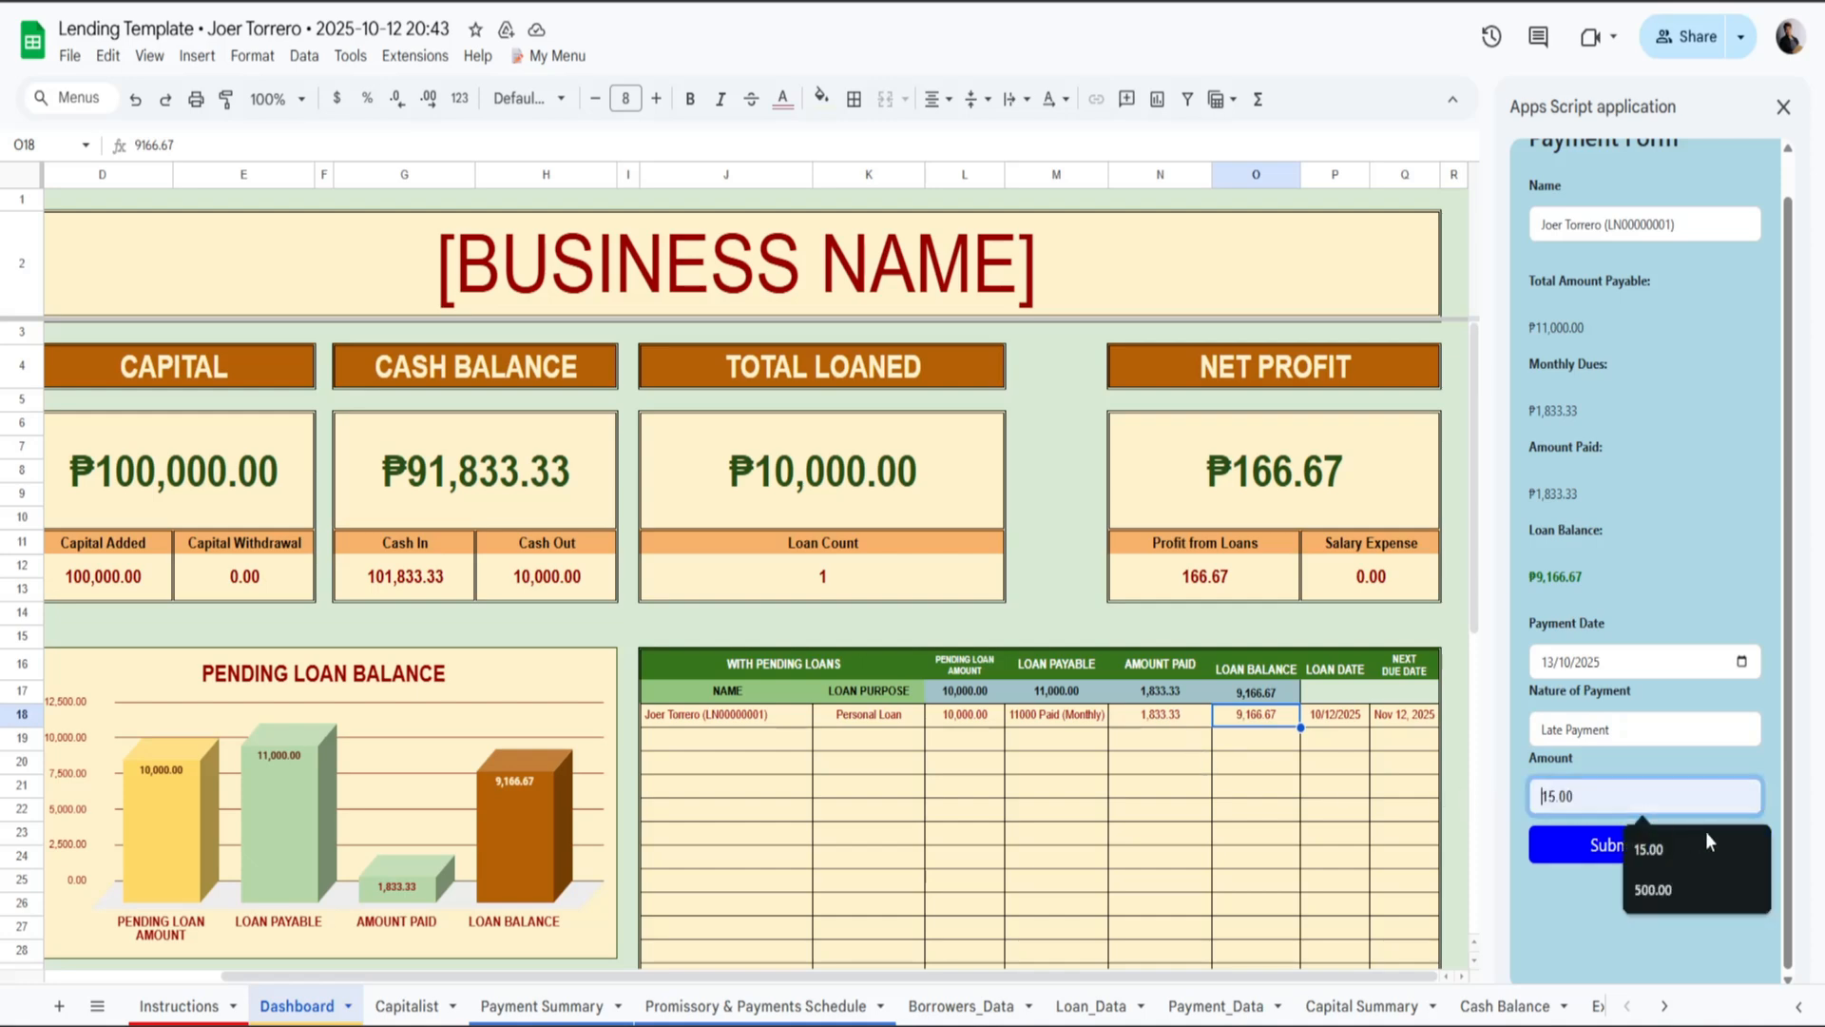
pyautogui.press('Escape')
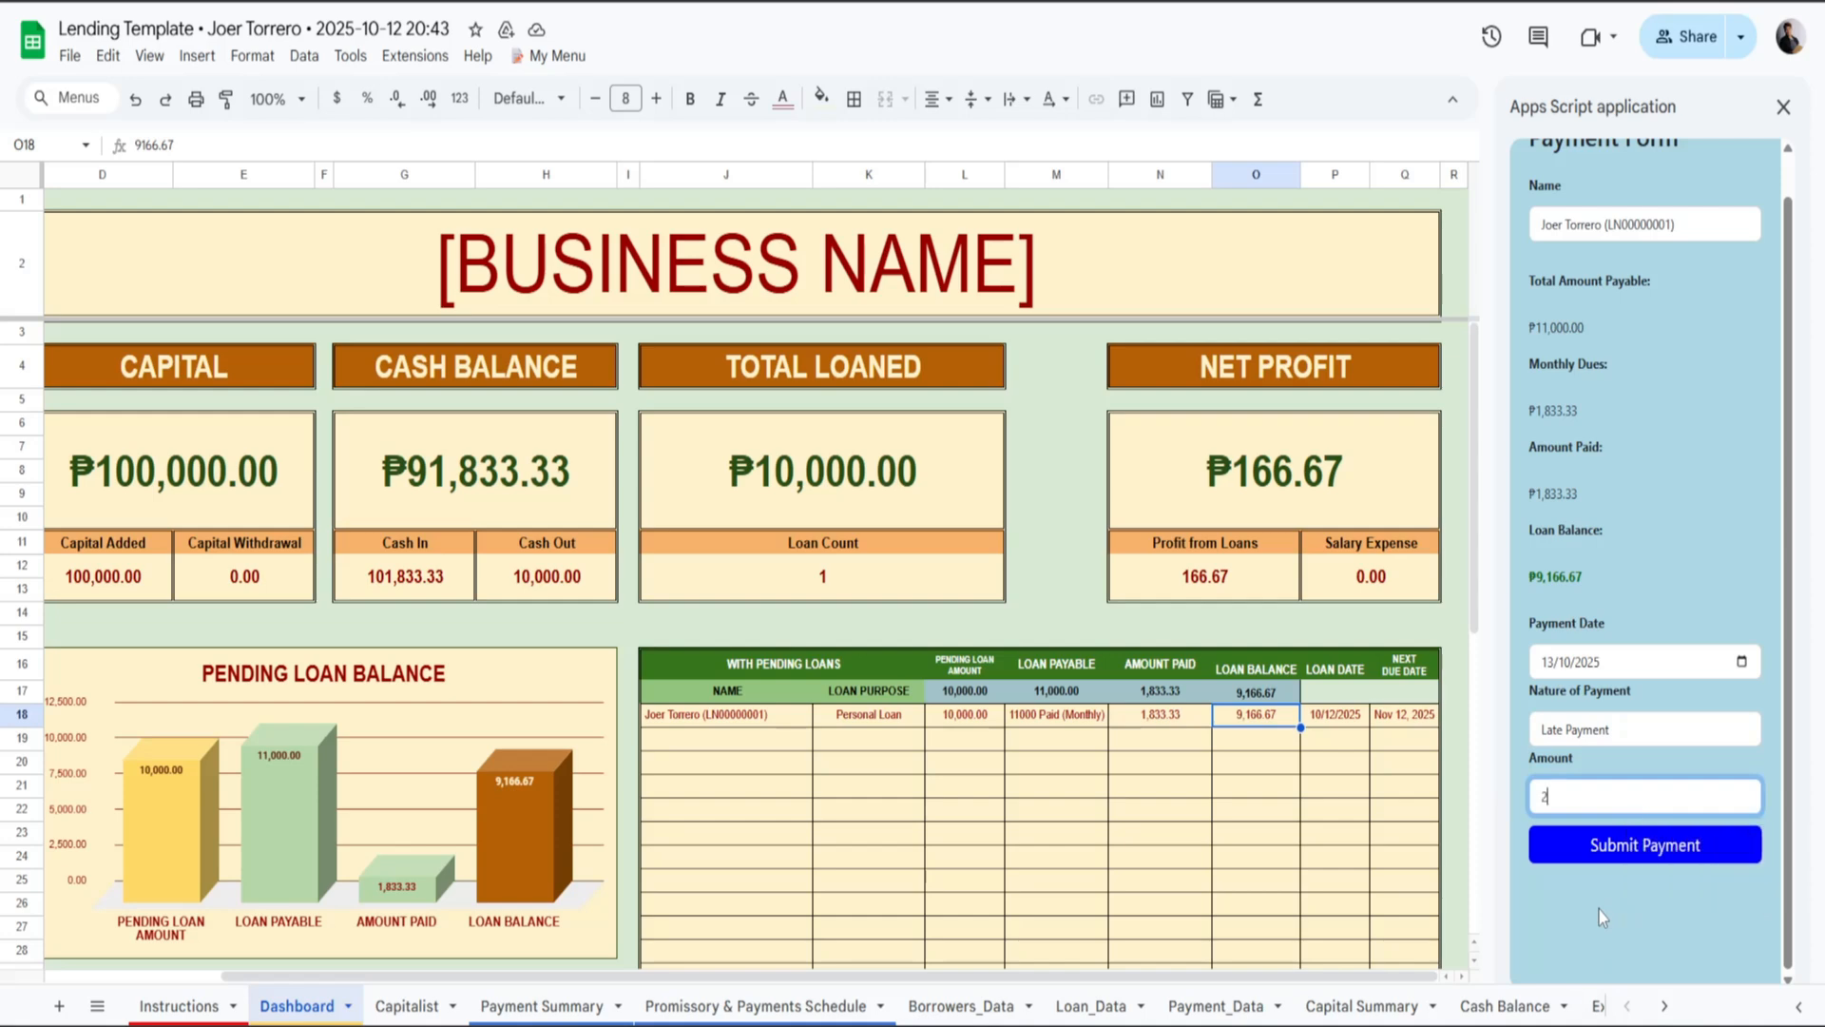
pyautogui.write('200')
pyautogui.click(1591, 980)
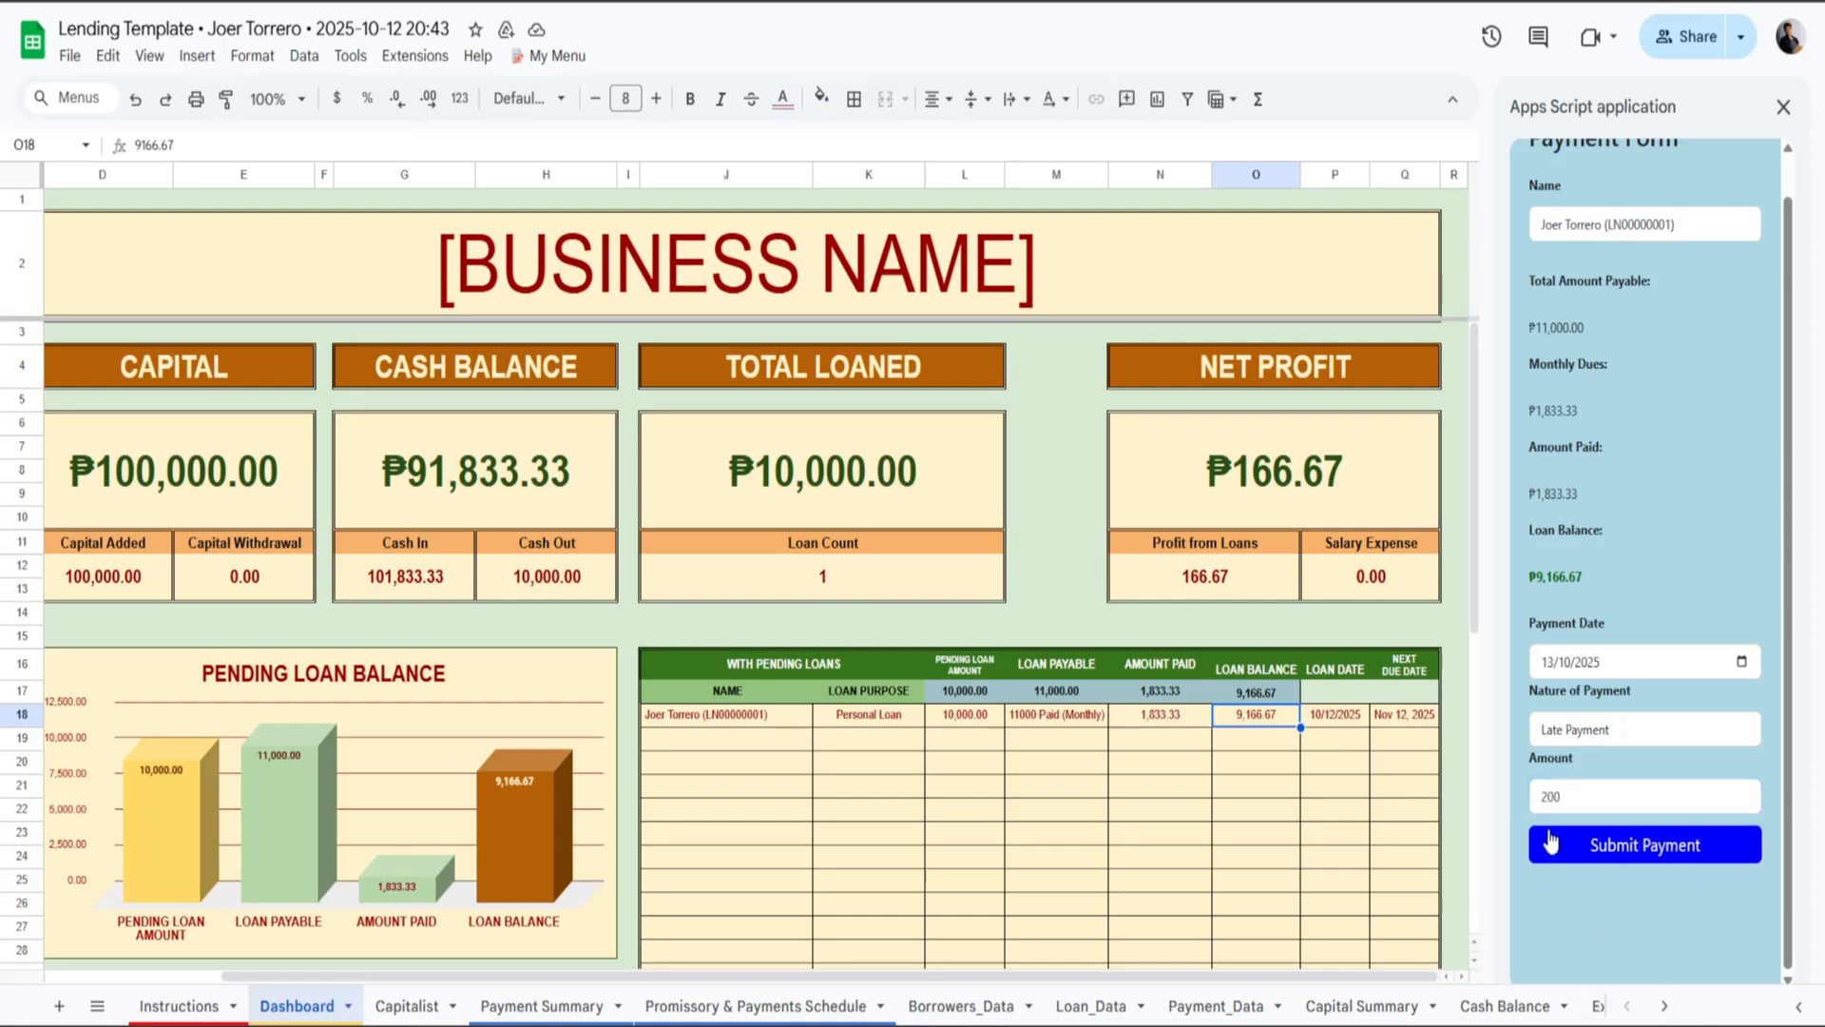
pyautogui.click(1606, 860)
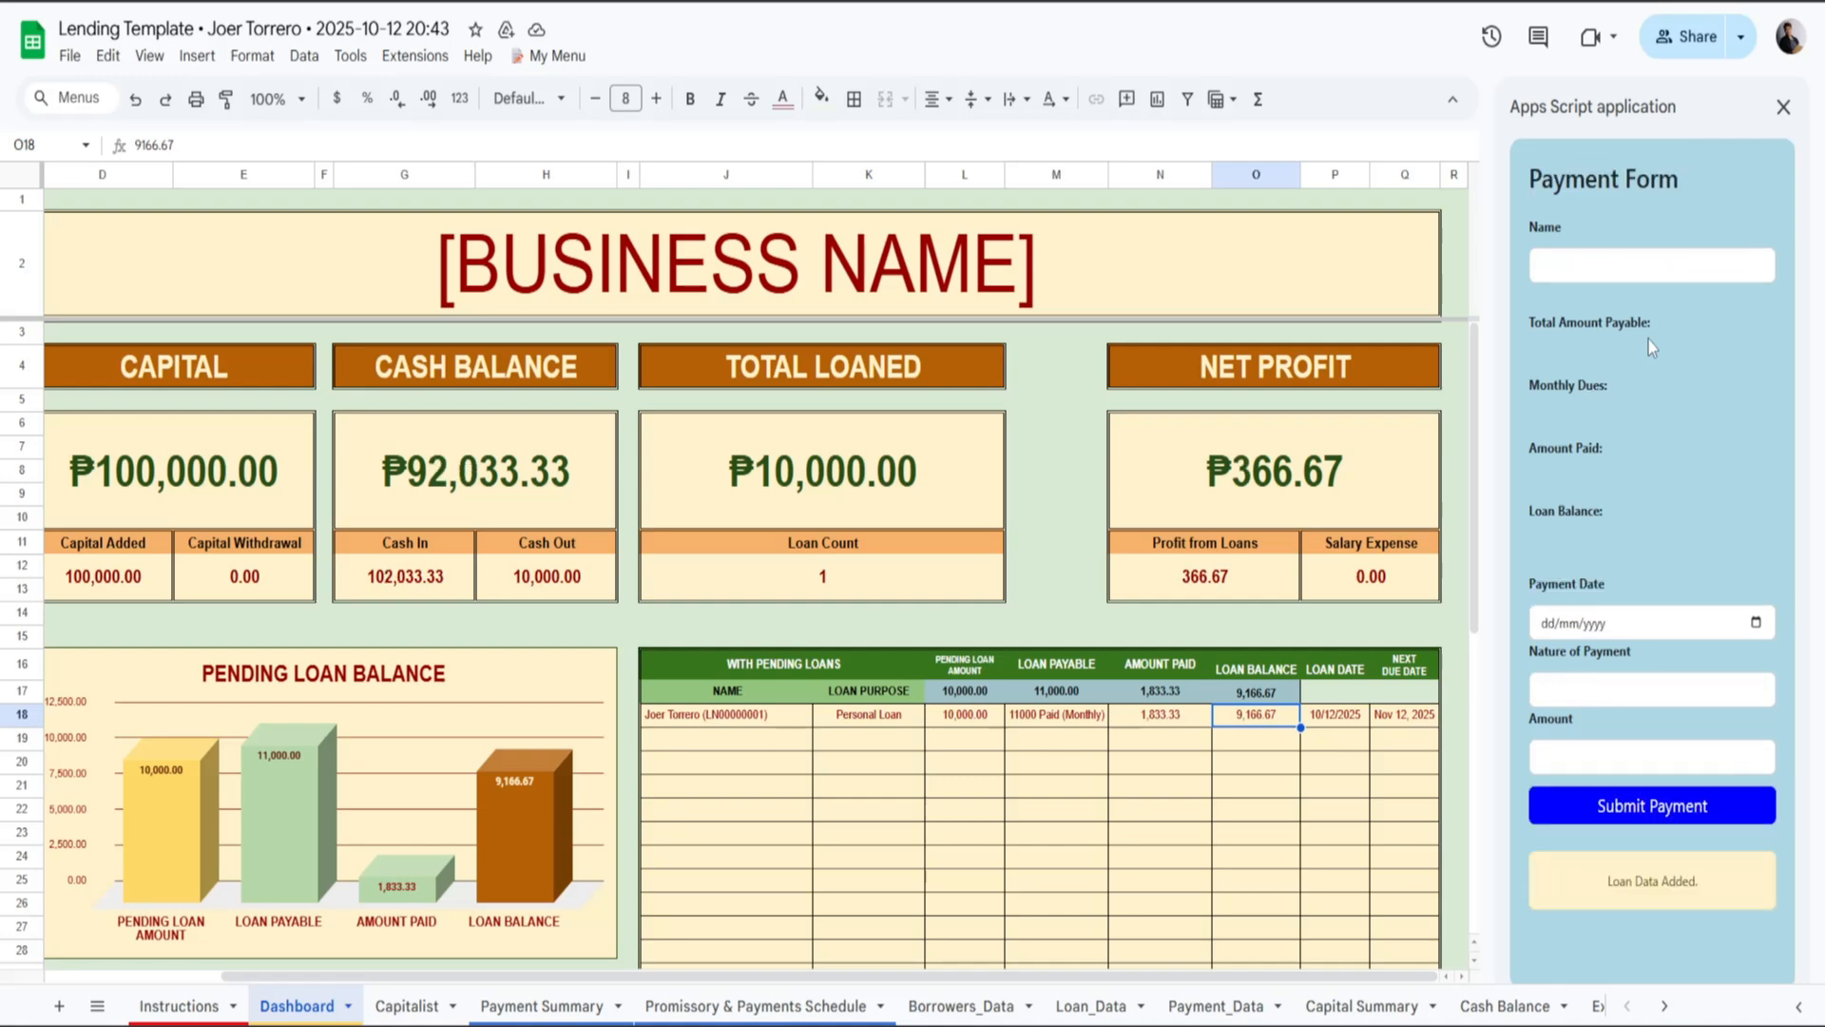
# Check the borrower's amount paid on the Dashboard and the payments listed in the Payment Summary sheet.
pyautogui.click(1159, 719)
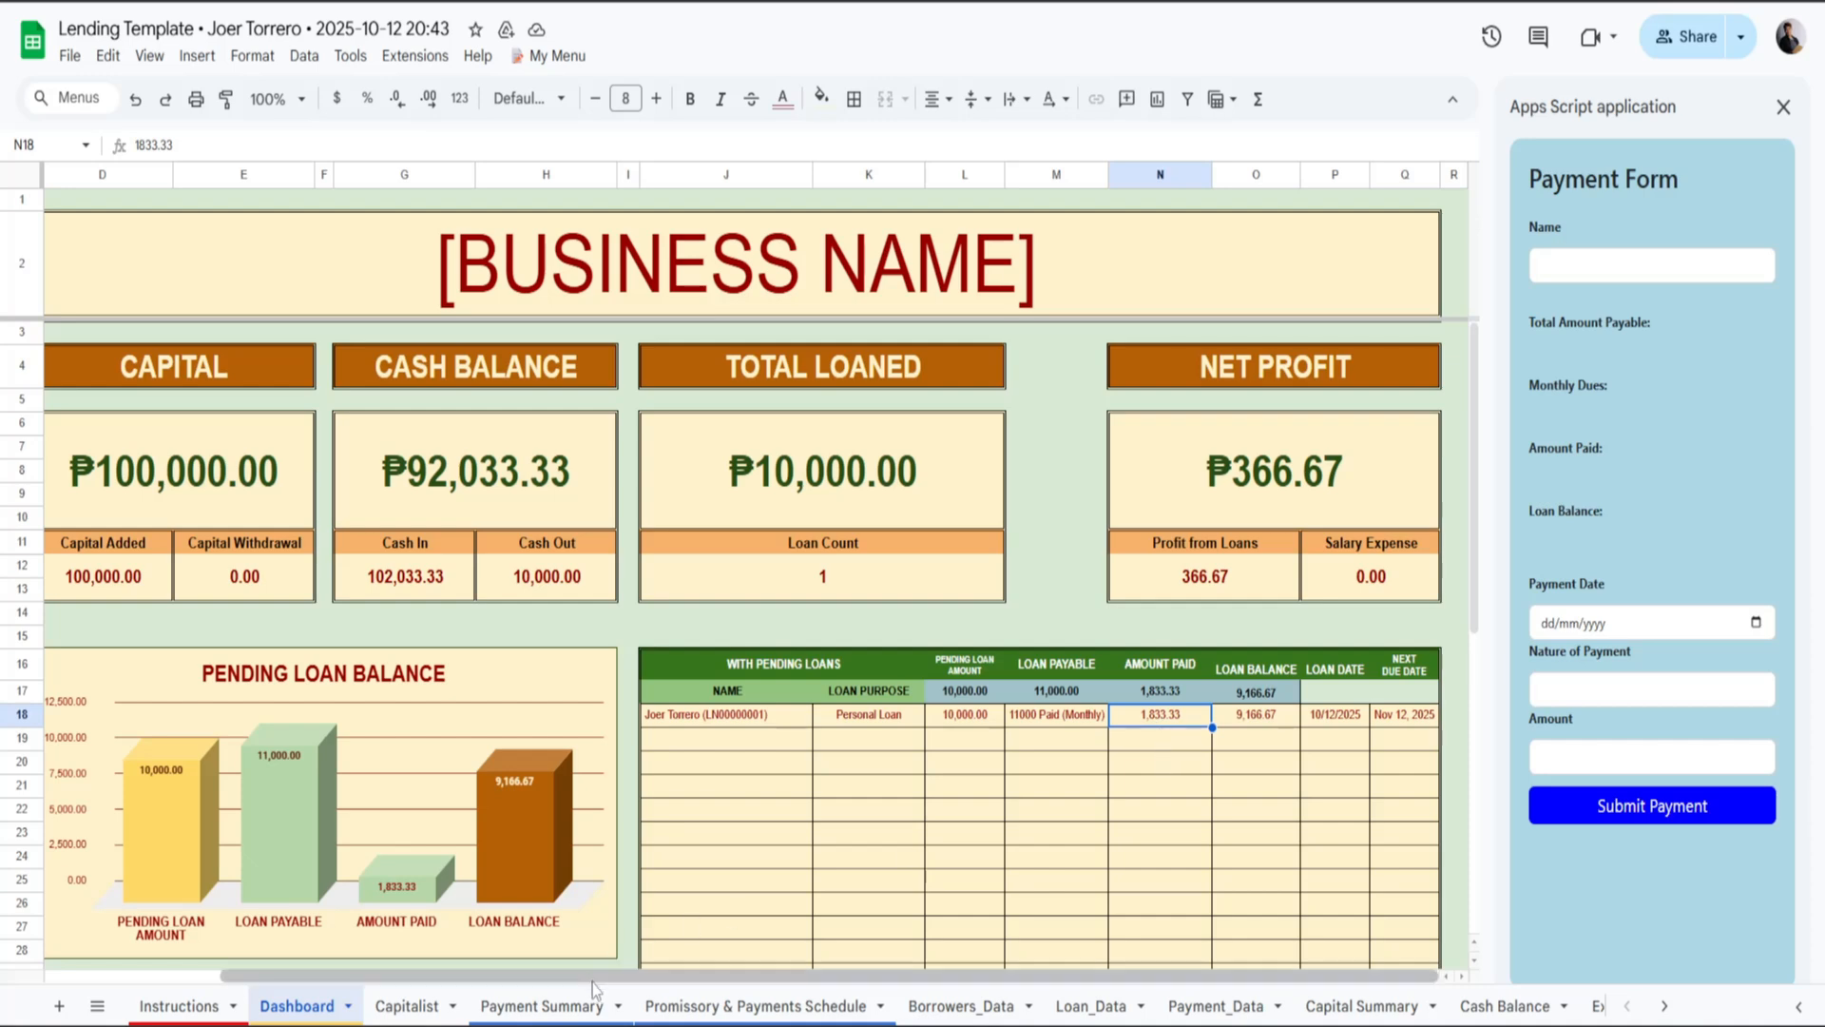
pyautogui.click(539, 1005)
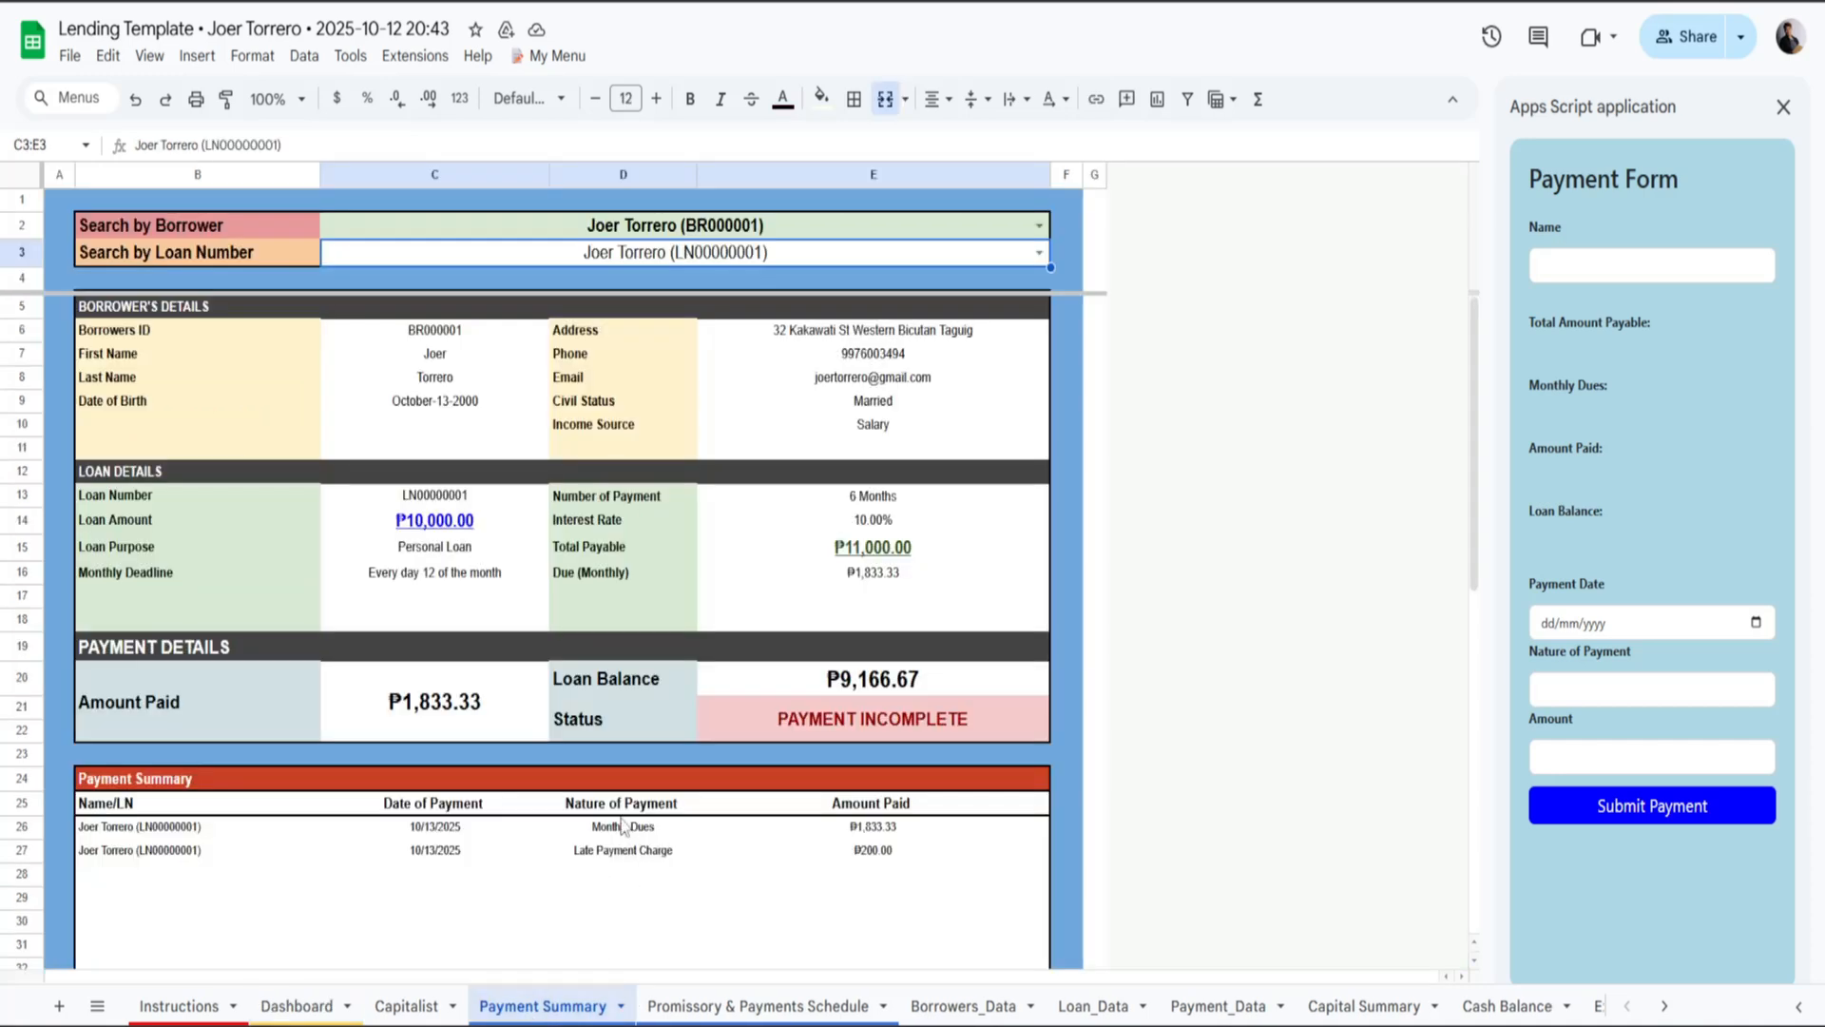
pyautogui.scroll(-3, 810, 911)
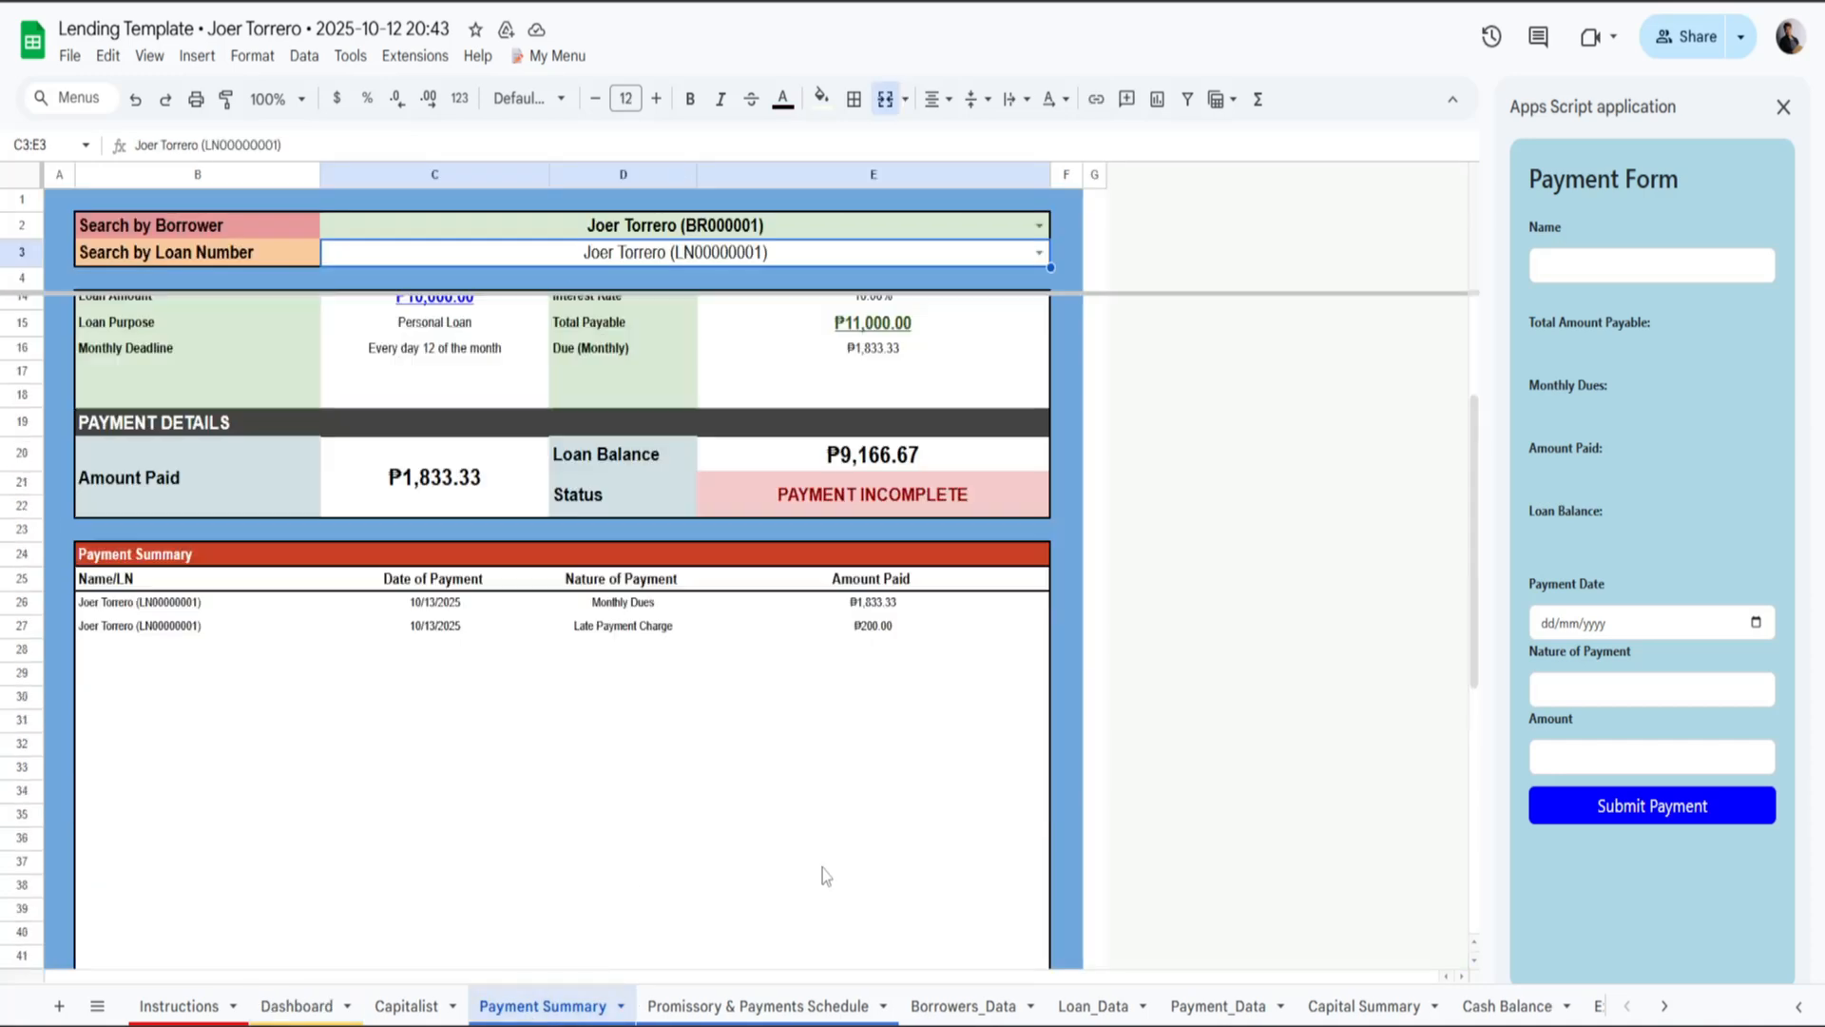
pyautogui.scroll(3, 823, 869)
# Examine the loan amount, total payable, amount paid and loan balance in the Payment Summary sheet.
pyautogui.click(874, 556)
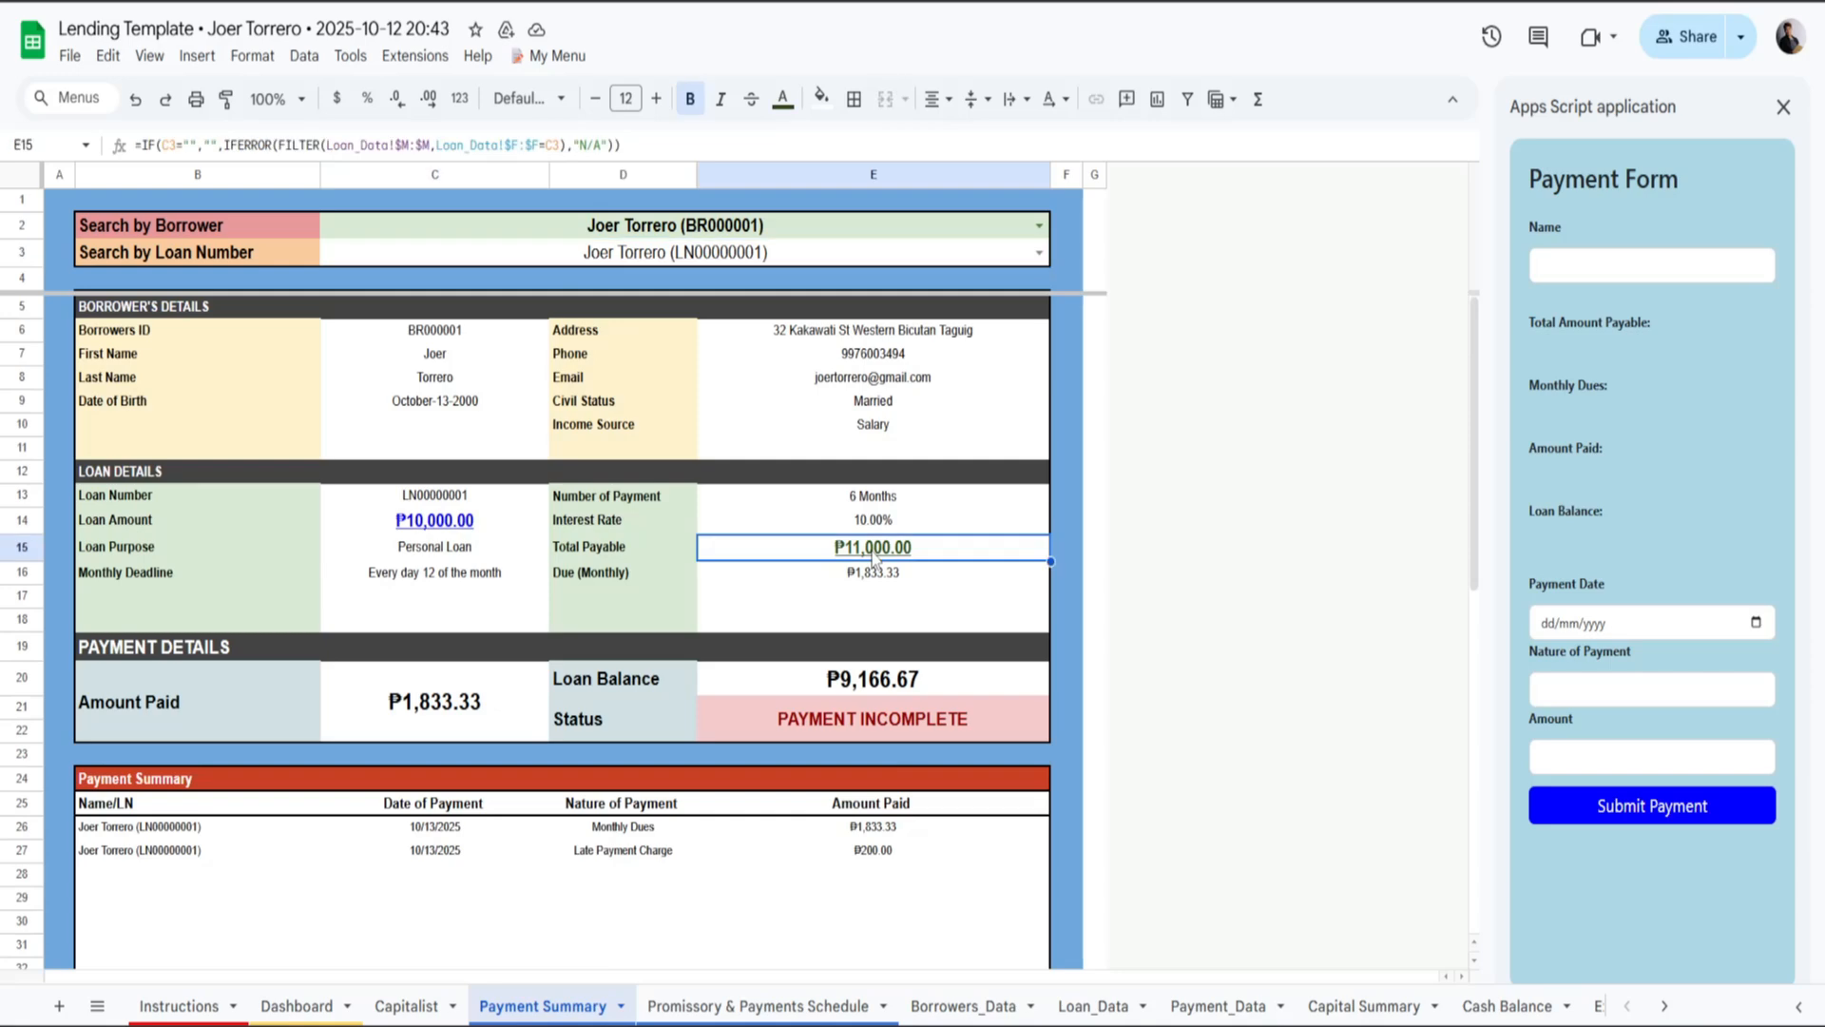
pyautogui.click(421, 528)
pyautogui.click(836, 553)
pyautogui.click(413, 718)
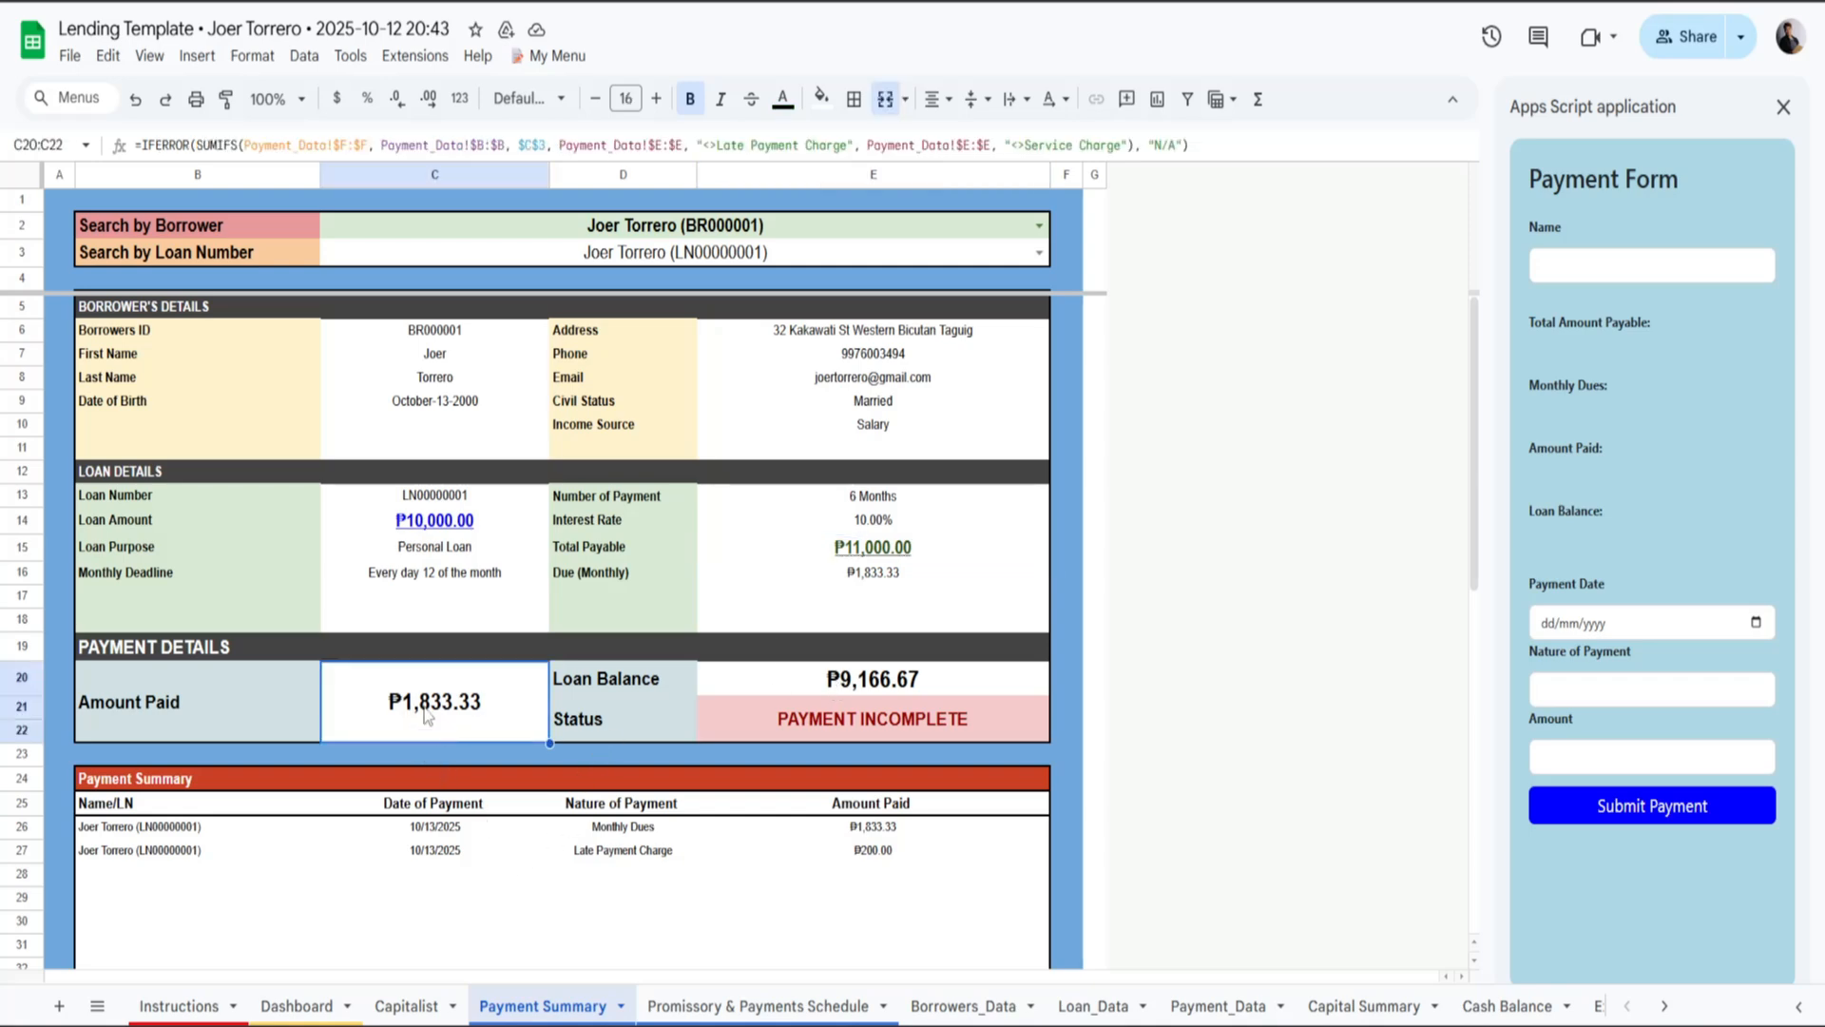
pyautogui.click(873, 677)
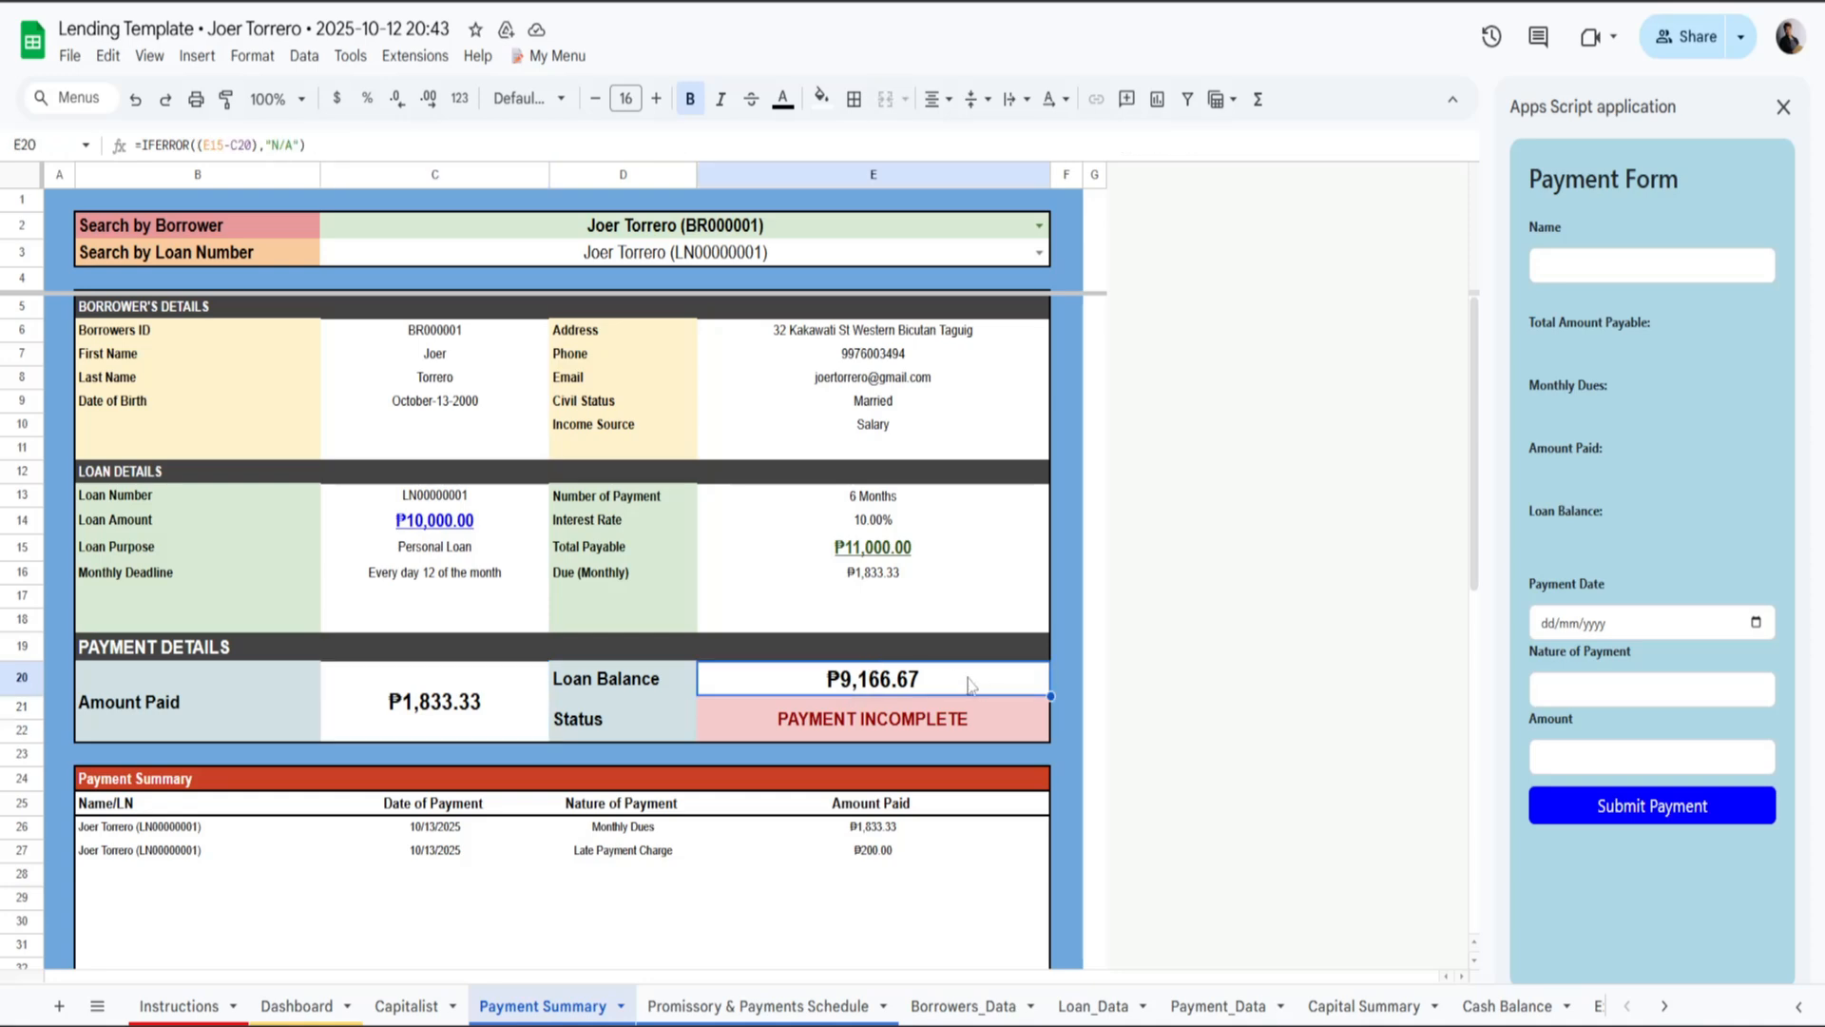
# Compare the Late Payment Charge entry in the payment list with the Amount Paid total above it.
pyautogui.scroll(-3, 988, 694)
pyautogui.click(865, 632)
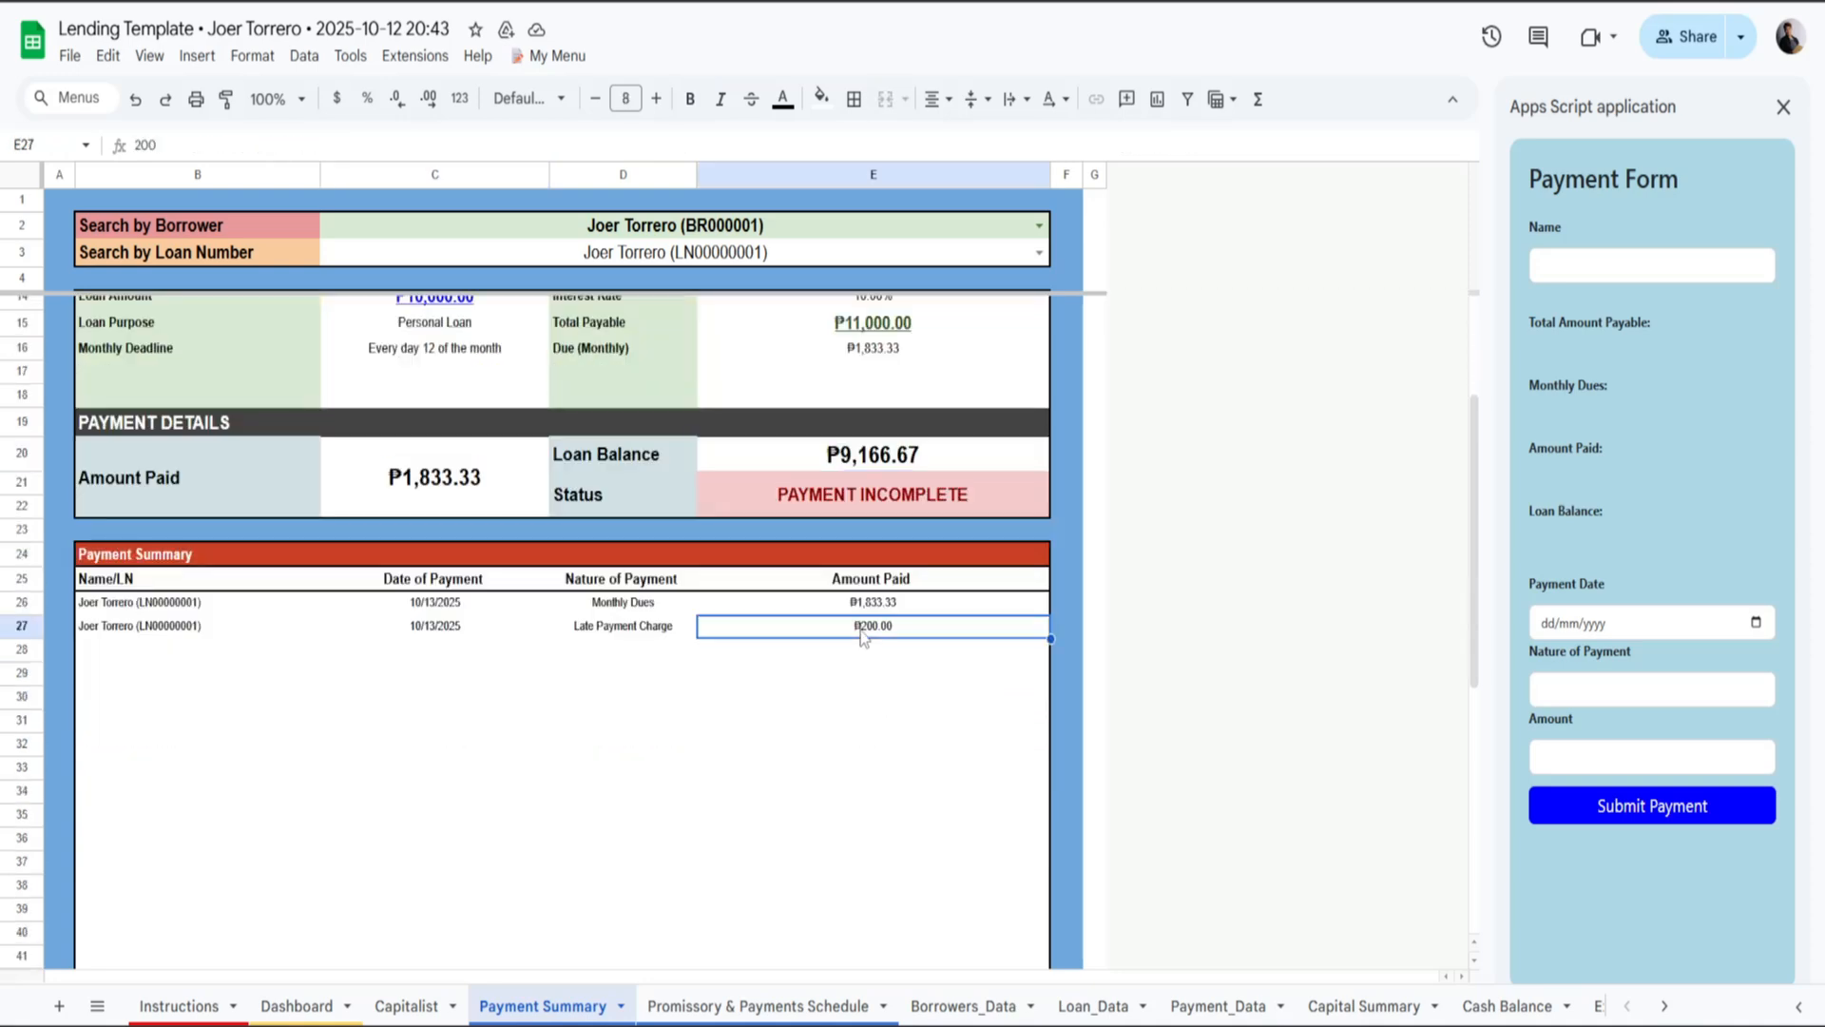
pyautogui.click(430, 493)
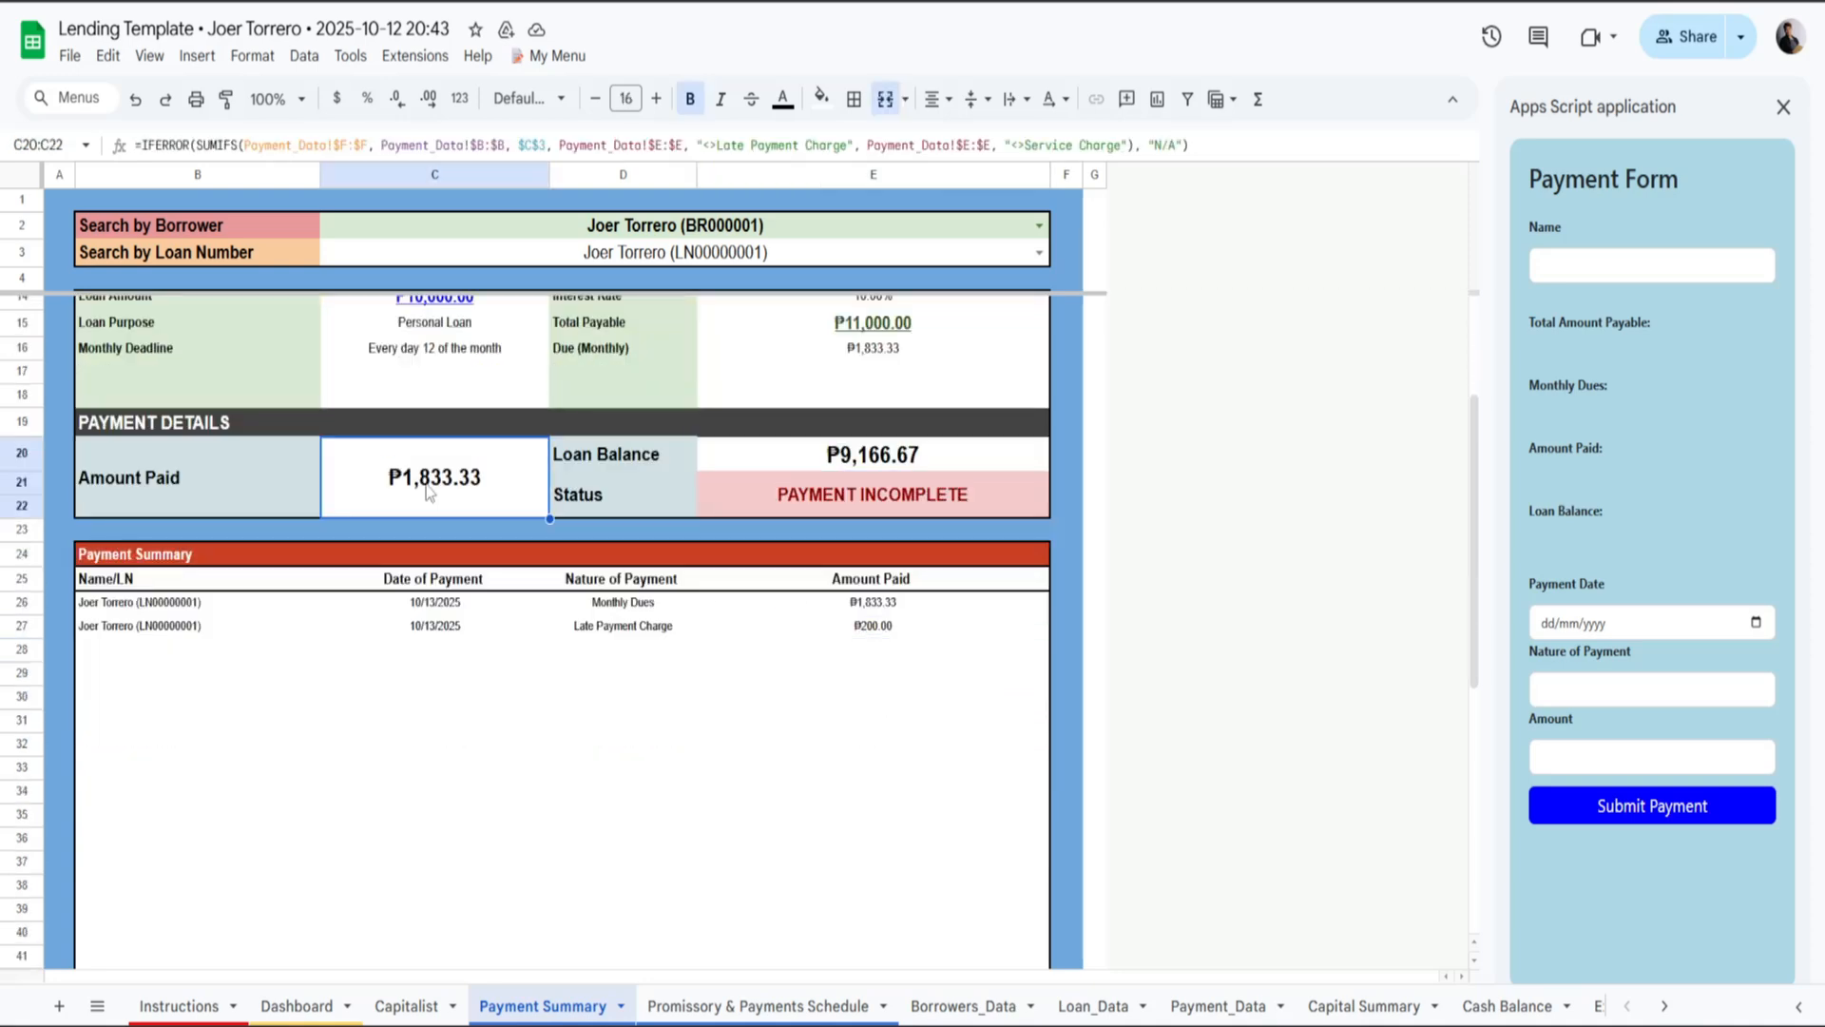
pyautogui.click(875, 635)
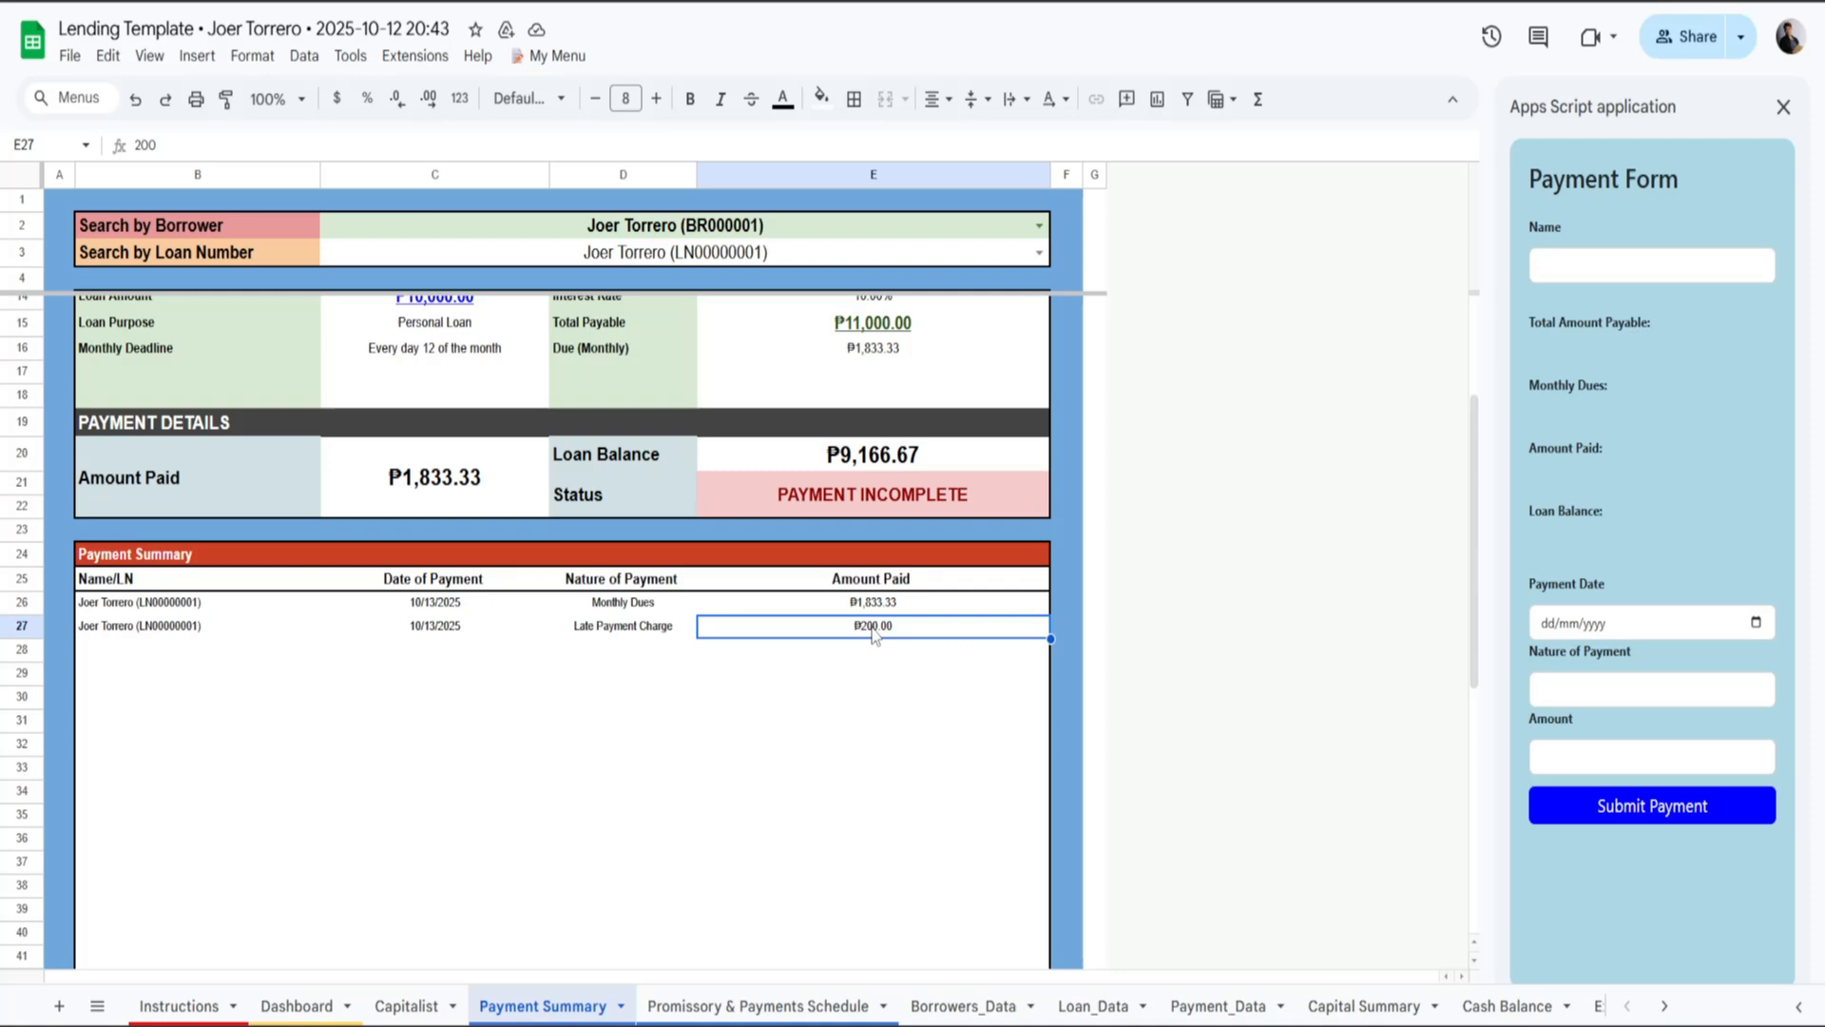
# Compare the Late Payment Charge entry with the Loan Balance and Status in the Payment Summary sheet.
pyautogui.click(910, 727)
pyautogui.scroll(1, 899, 660)
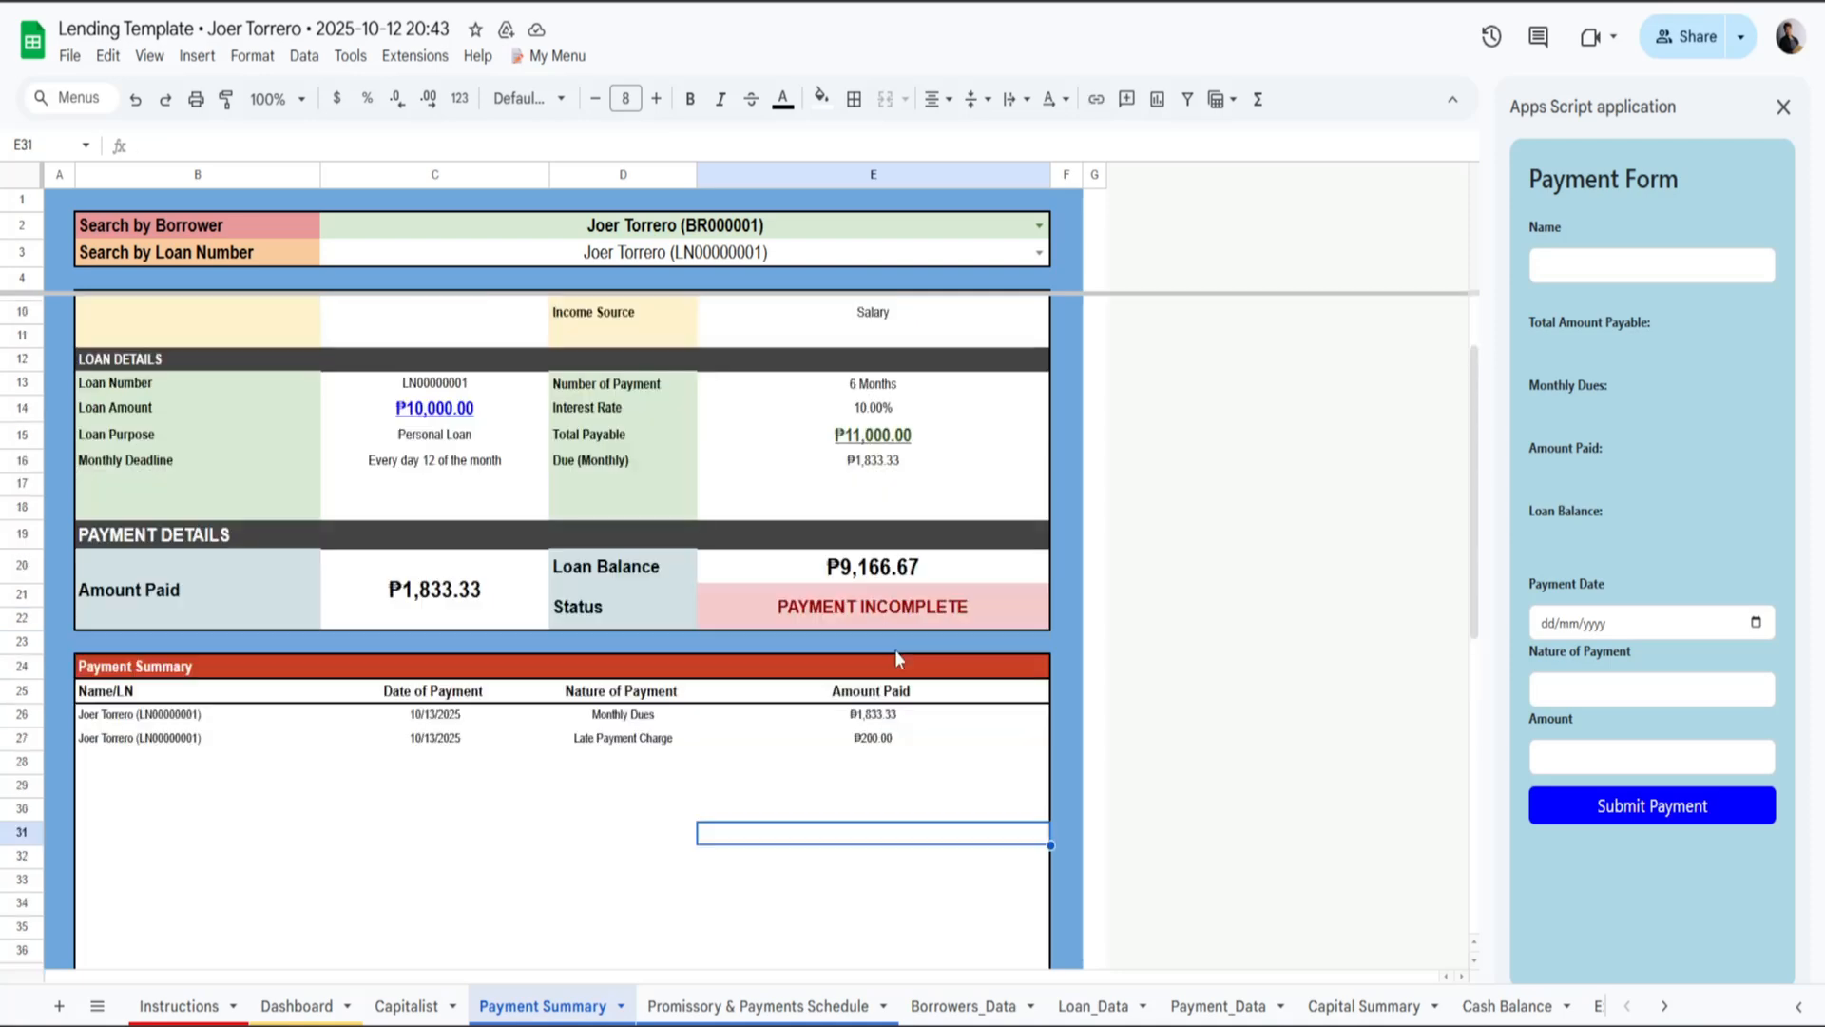
pyautogui.click(877, 742)
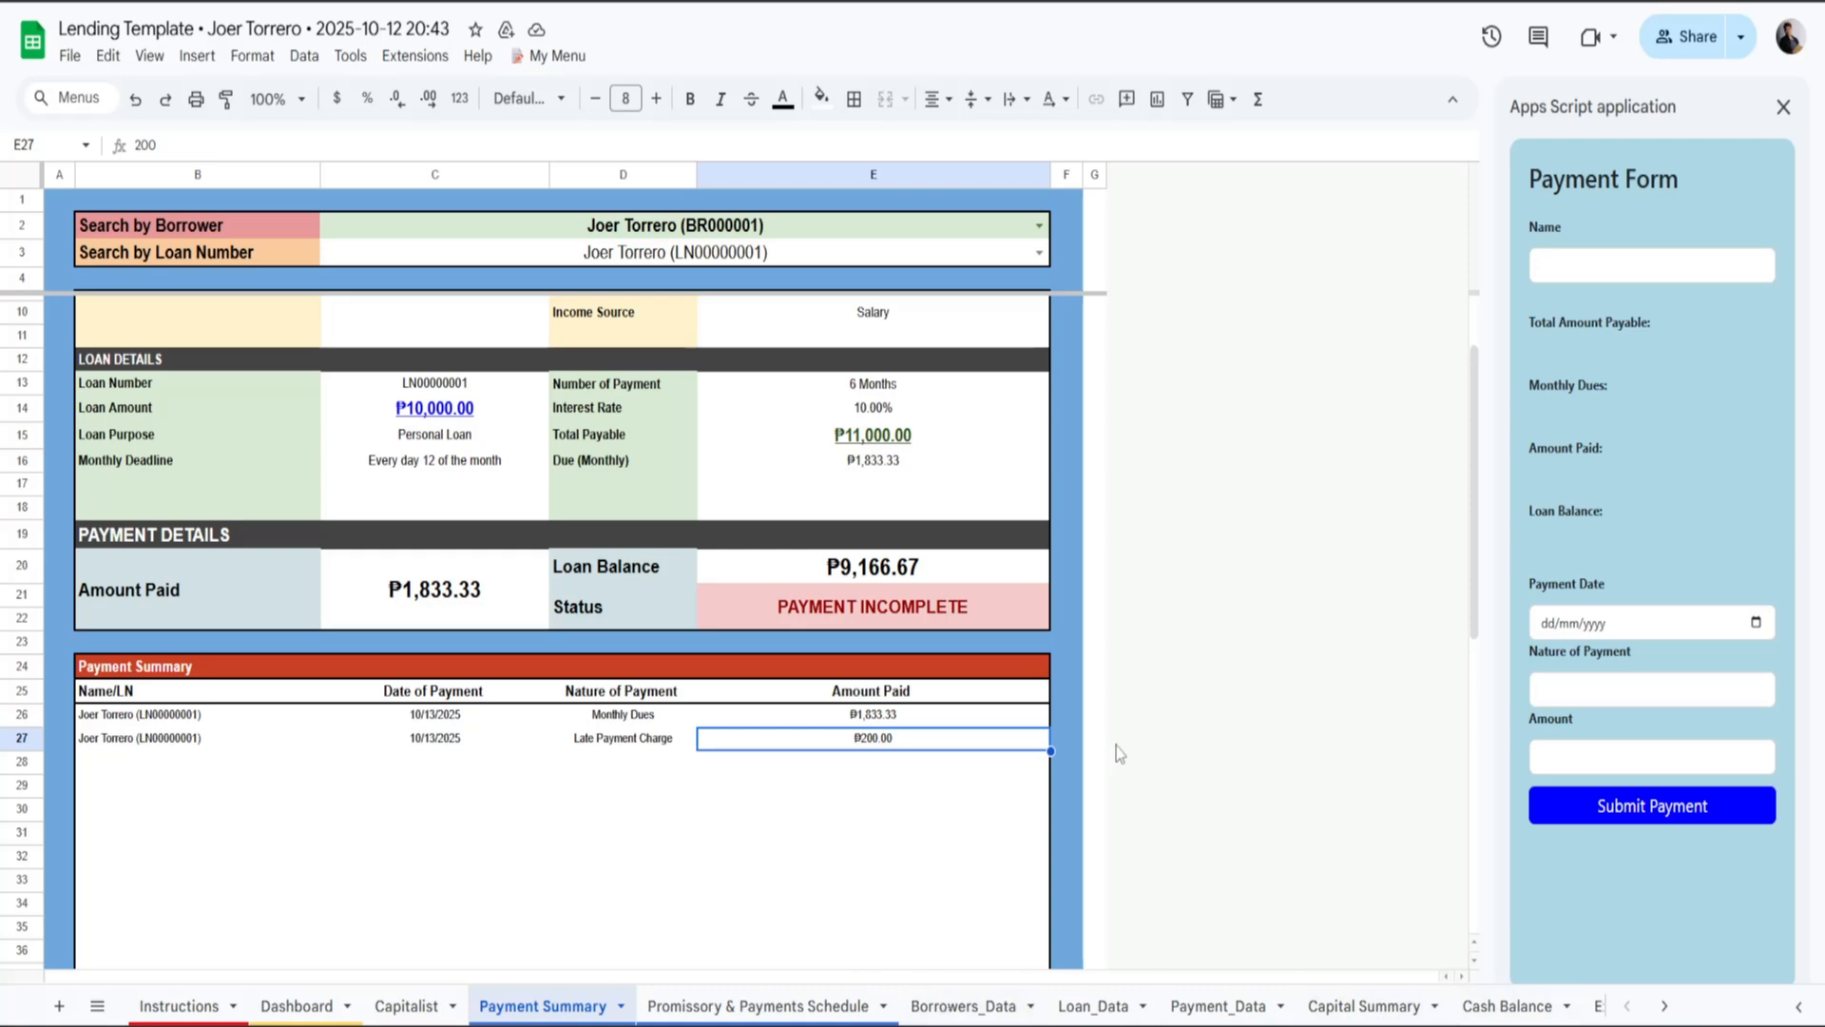
pyautogui.scroll(-2, 1120, 756)
pyautogui.scroll(3, 723, 854)
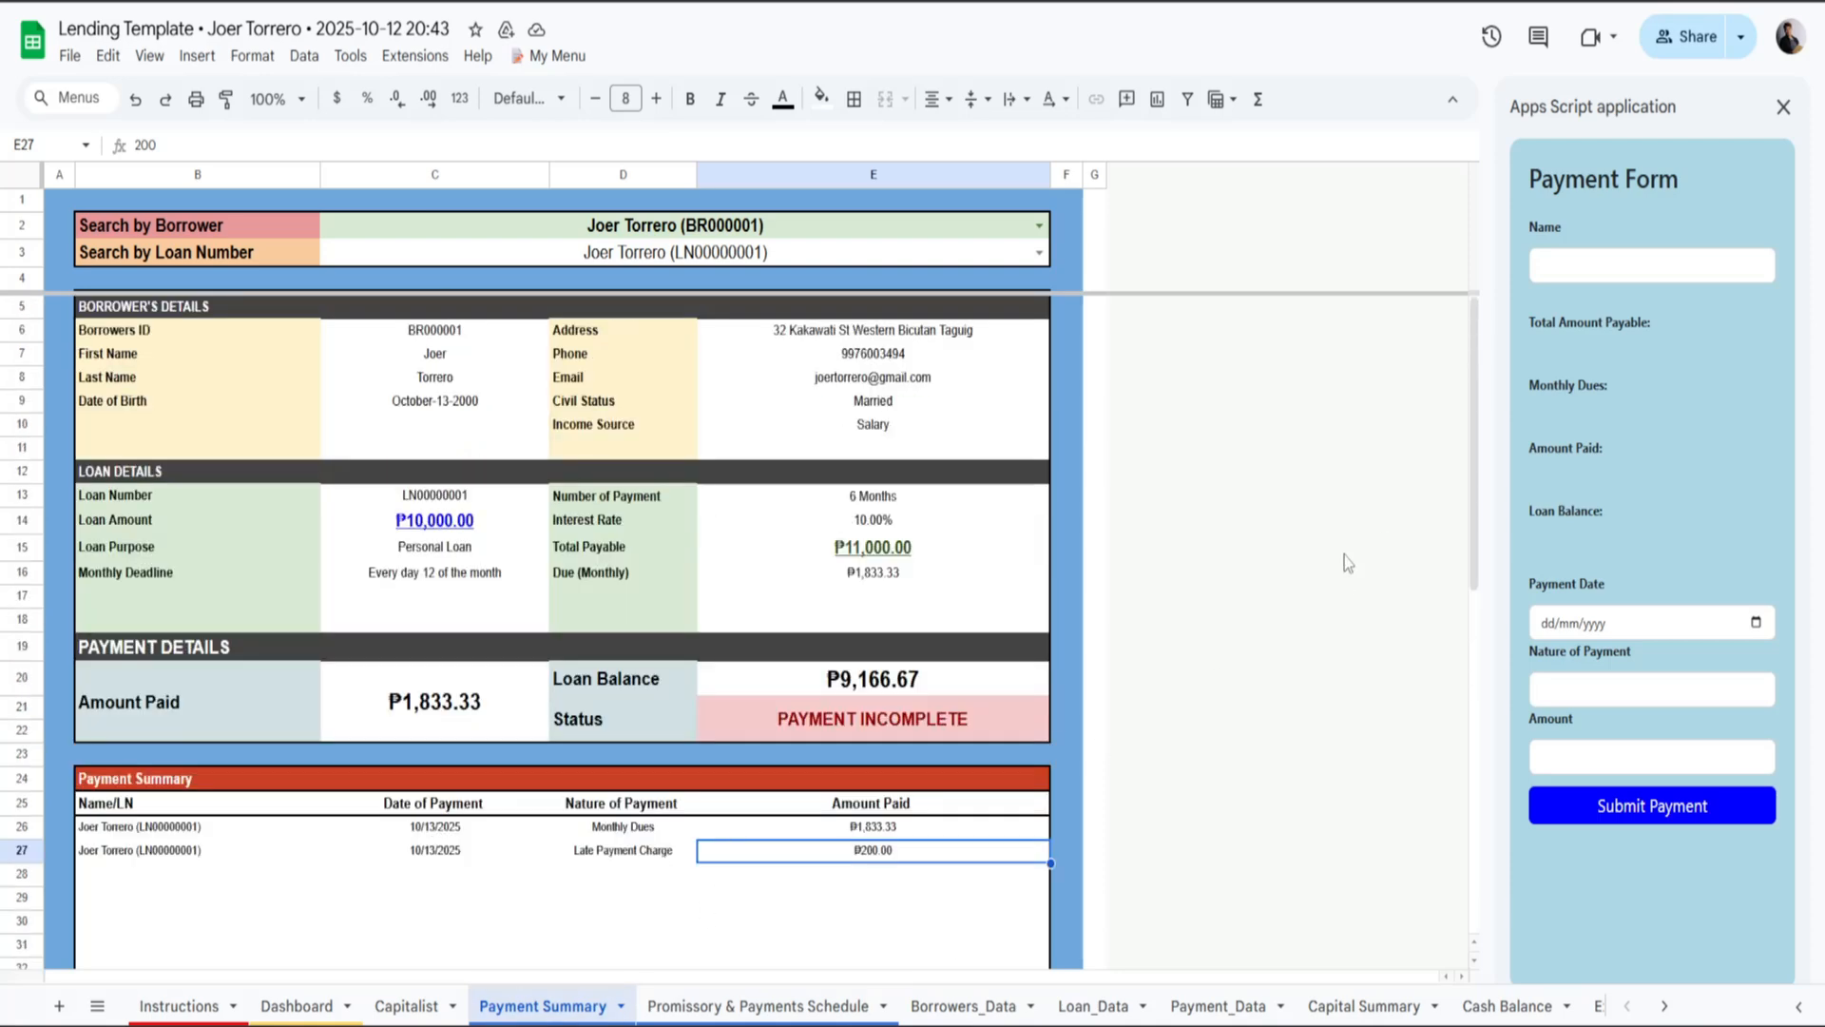
# Return to the Dashboard and check the pending loan row and the Net Profit figures.
pyautogui.click(302, 1006)
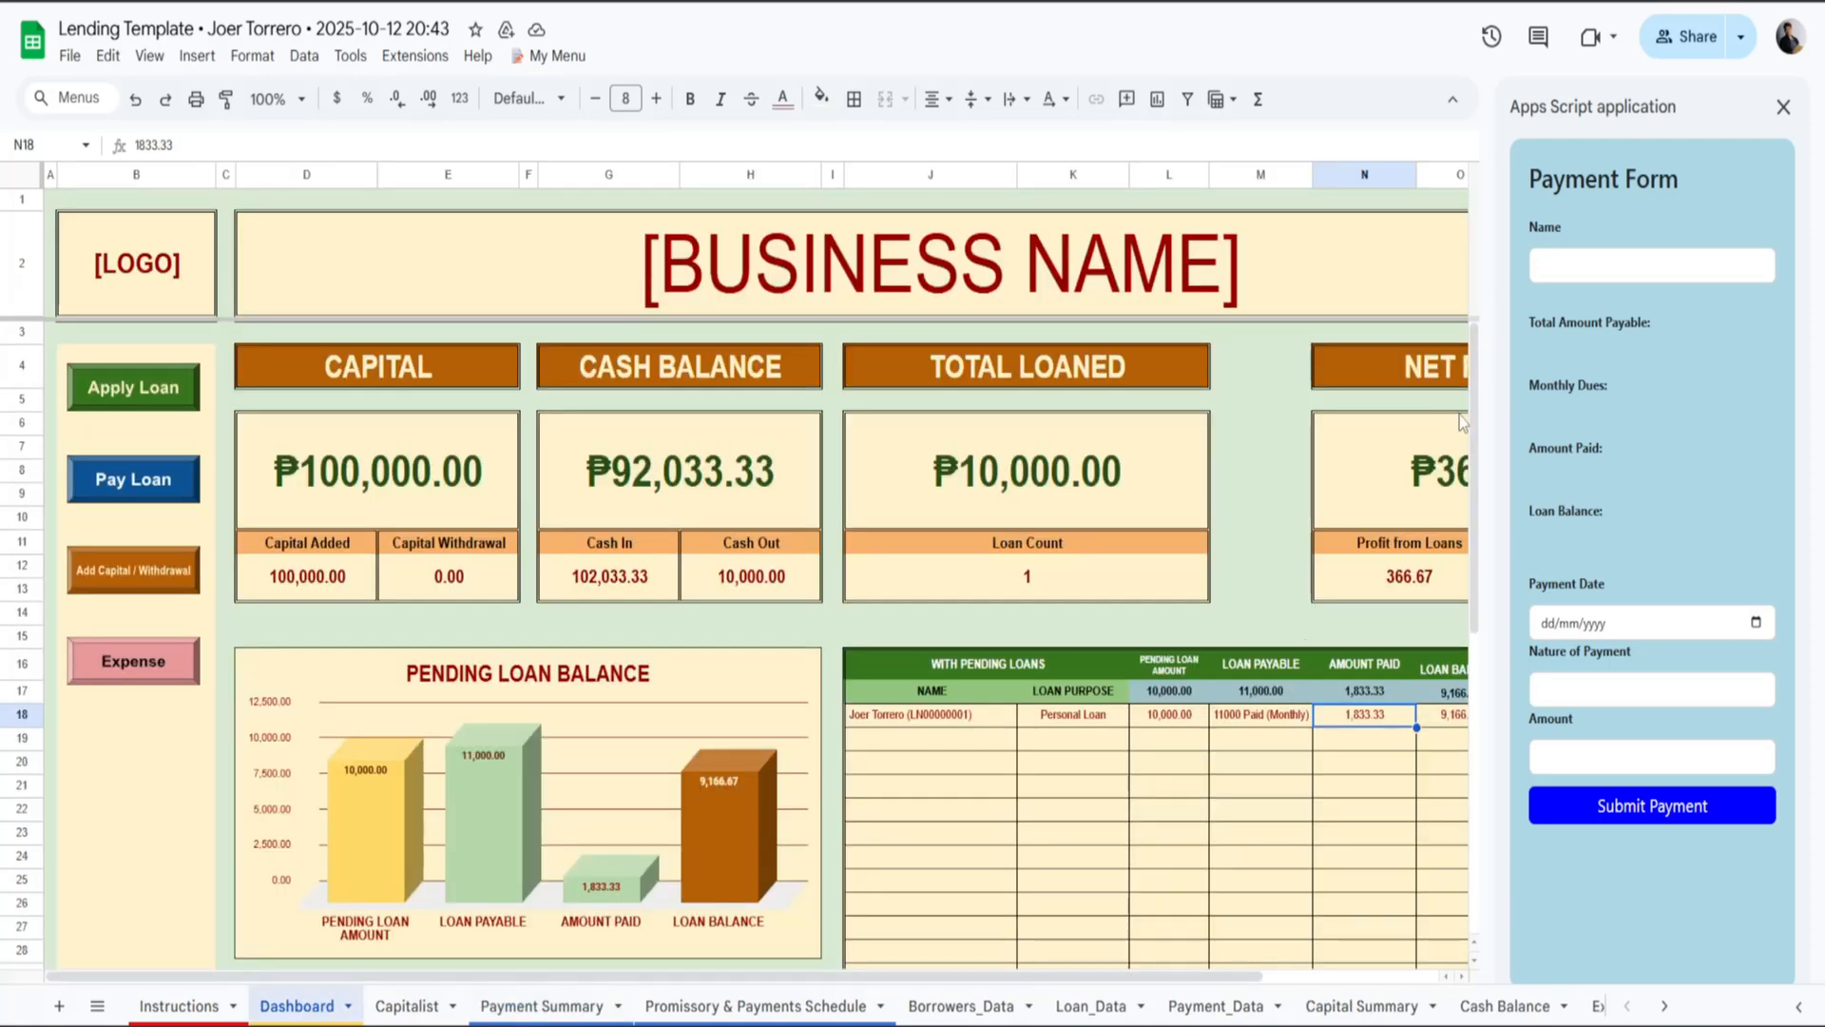
pyautogui.click(1359, 766)
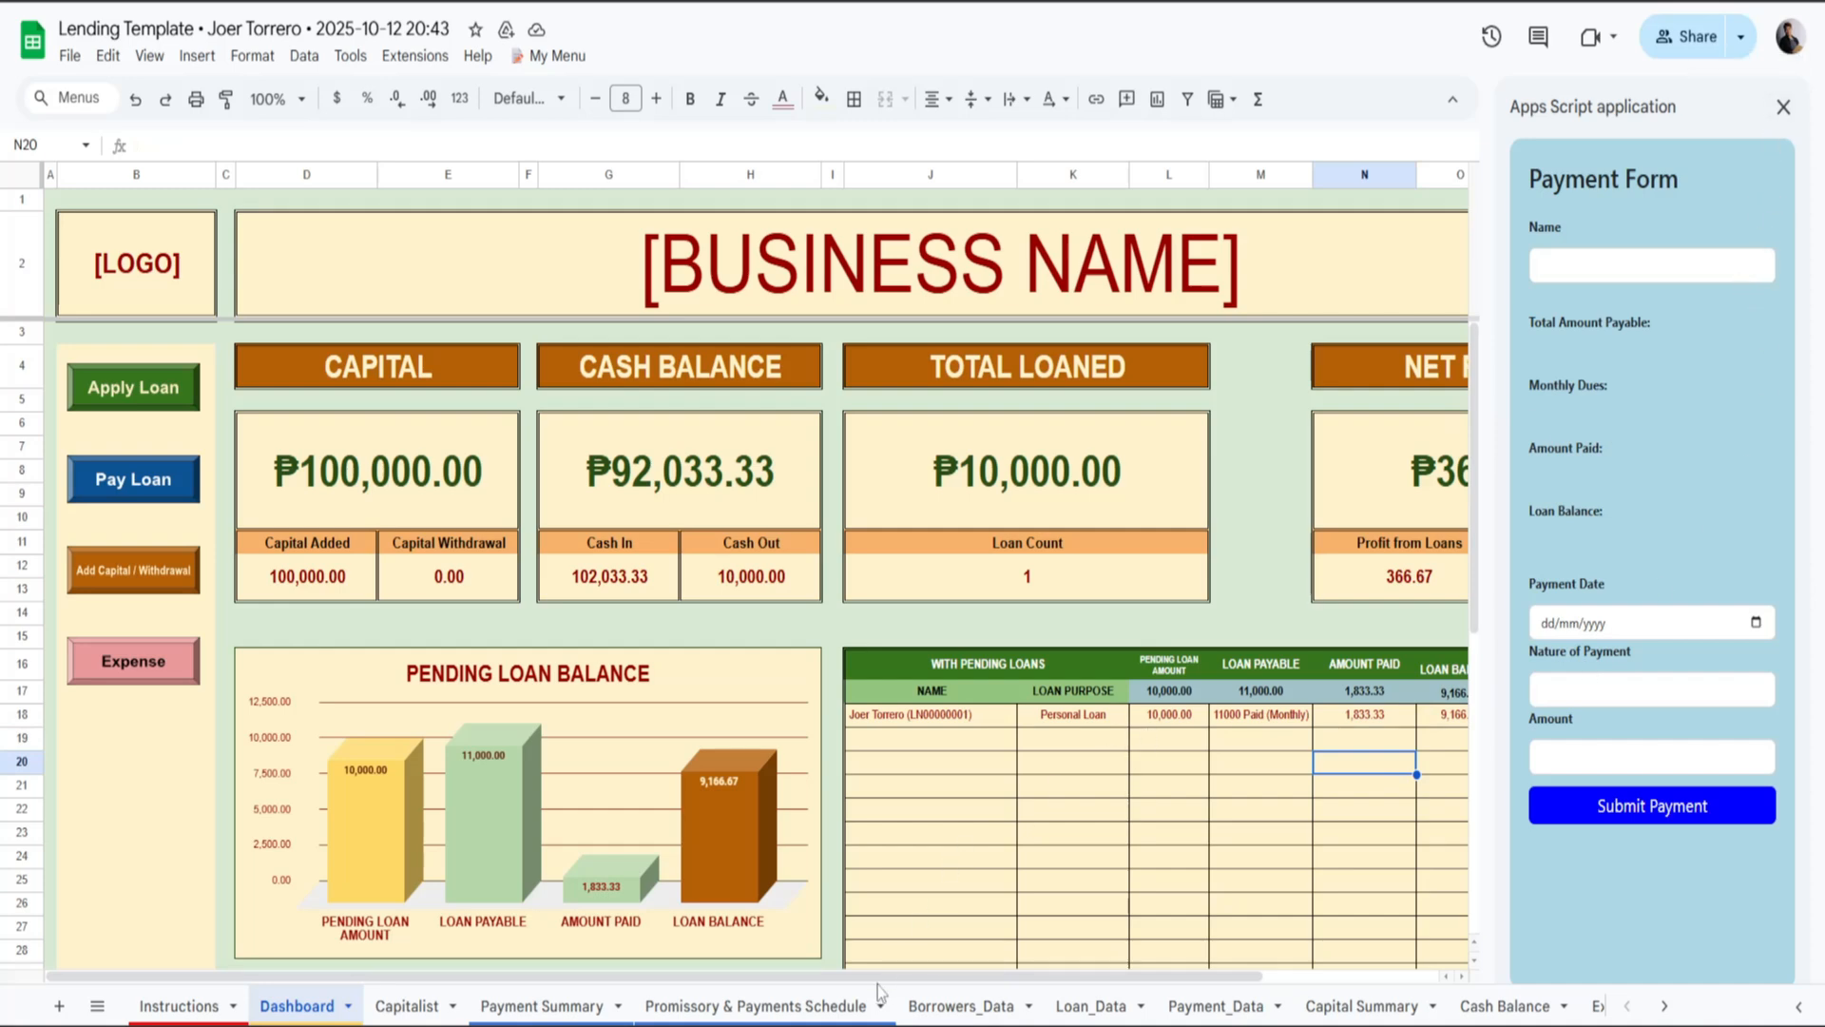
pyautogui.moveTo(884, 976); pyautogui.dragTo(1077, 982)
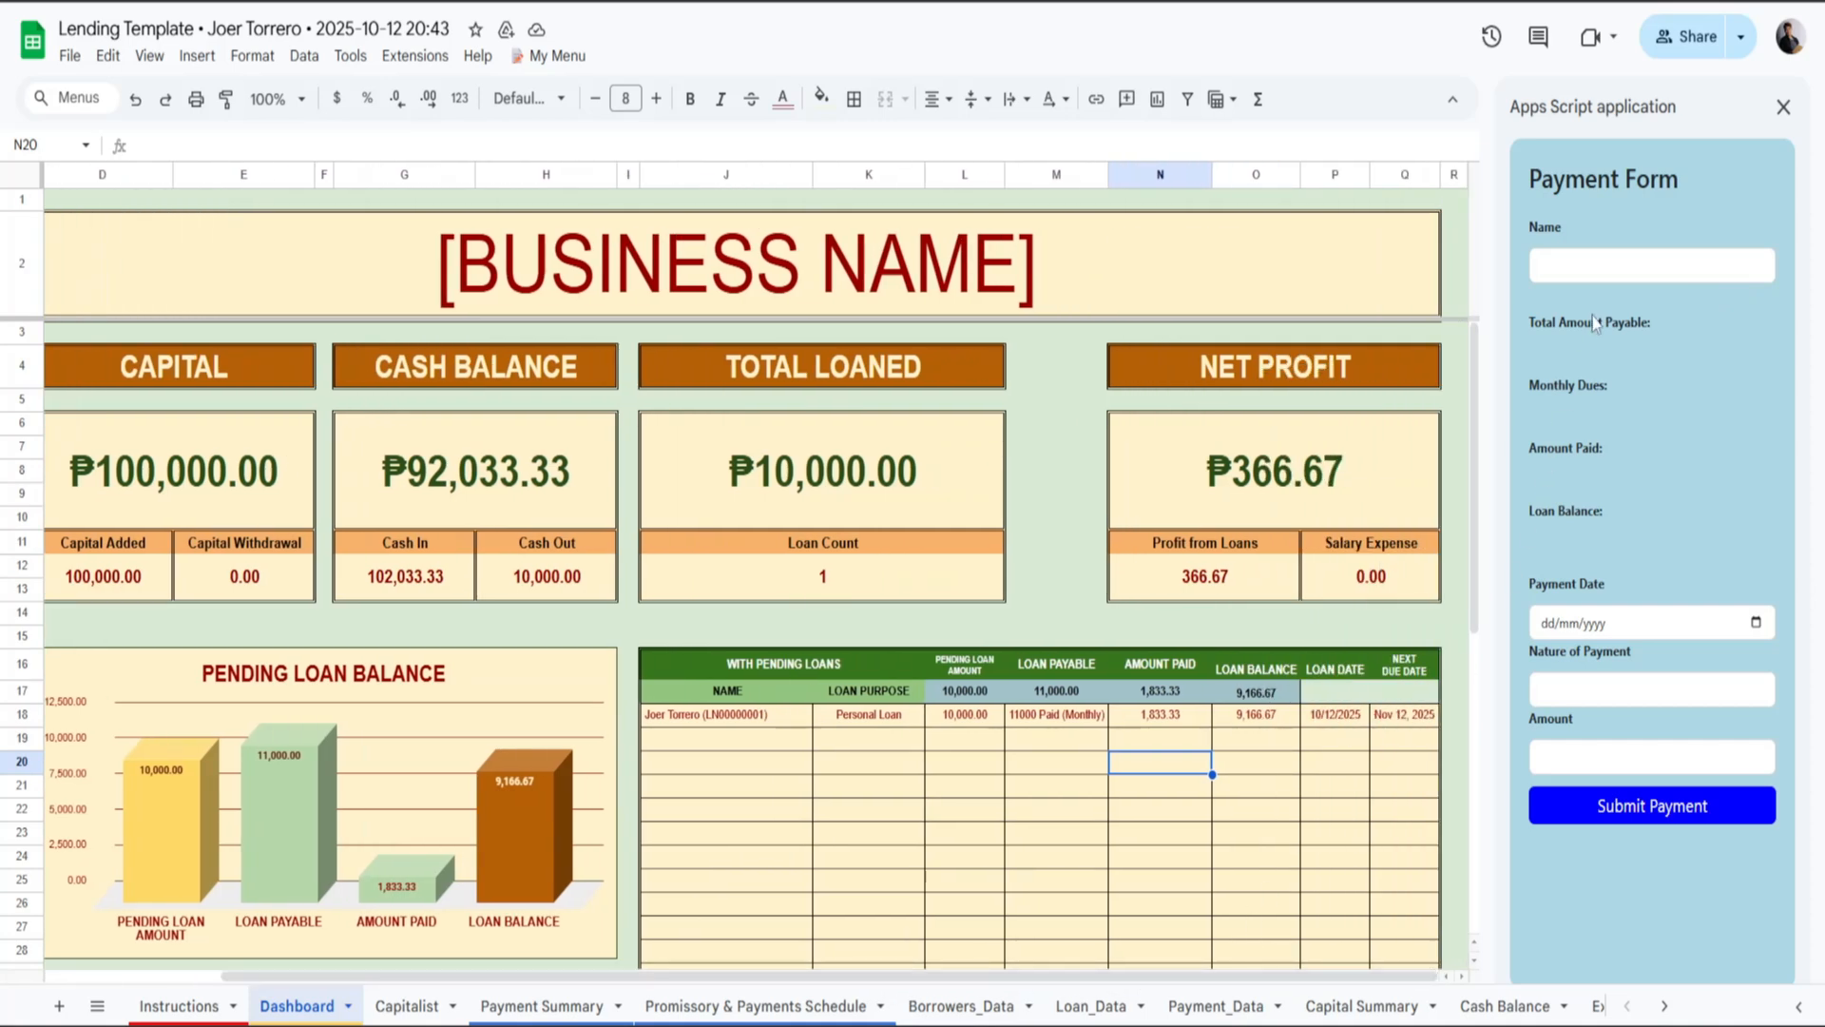
# Submit an Advanced Payment of 9166.67 dated 15/10/2025 for the borrower's loan in the Payment Form.
pyautogui.click(1637, 276)
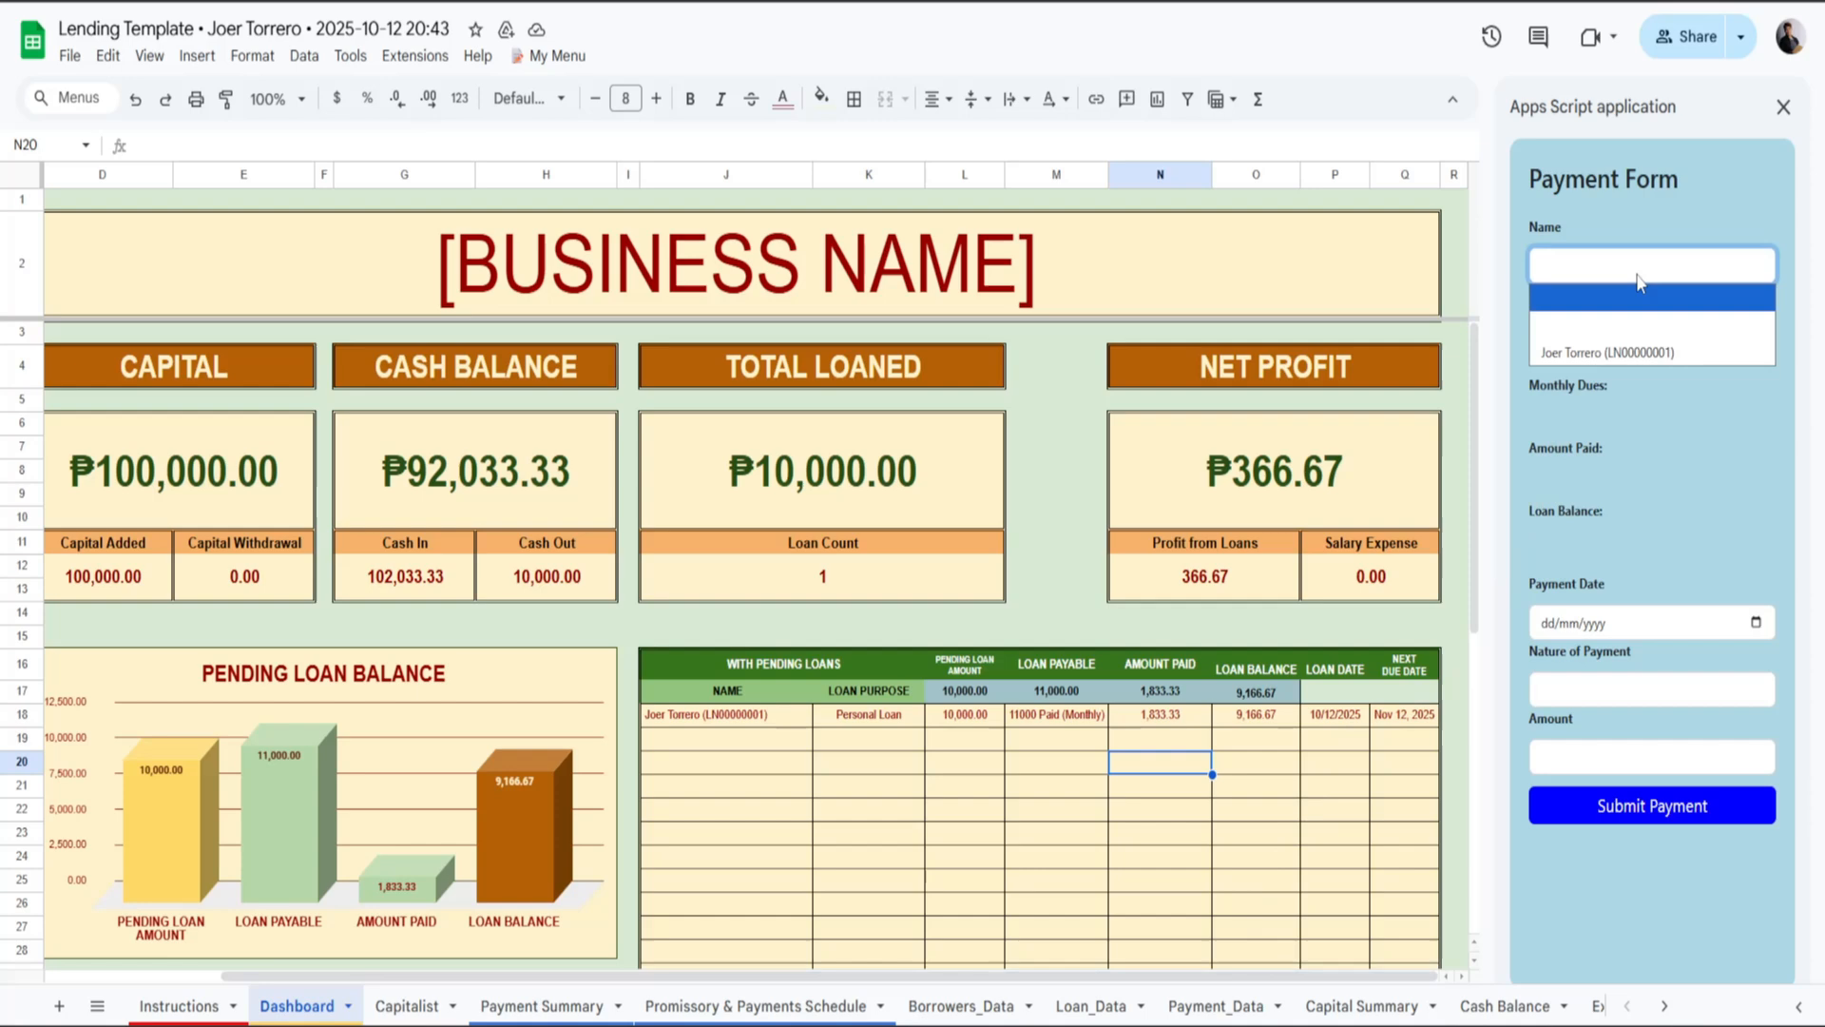
pyautogui.click(1607, 350)
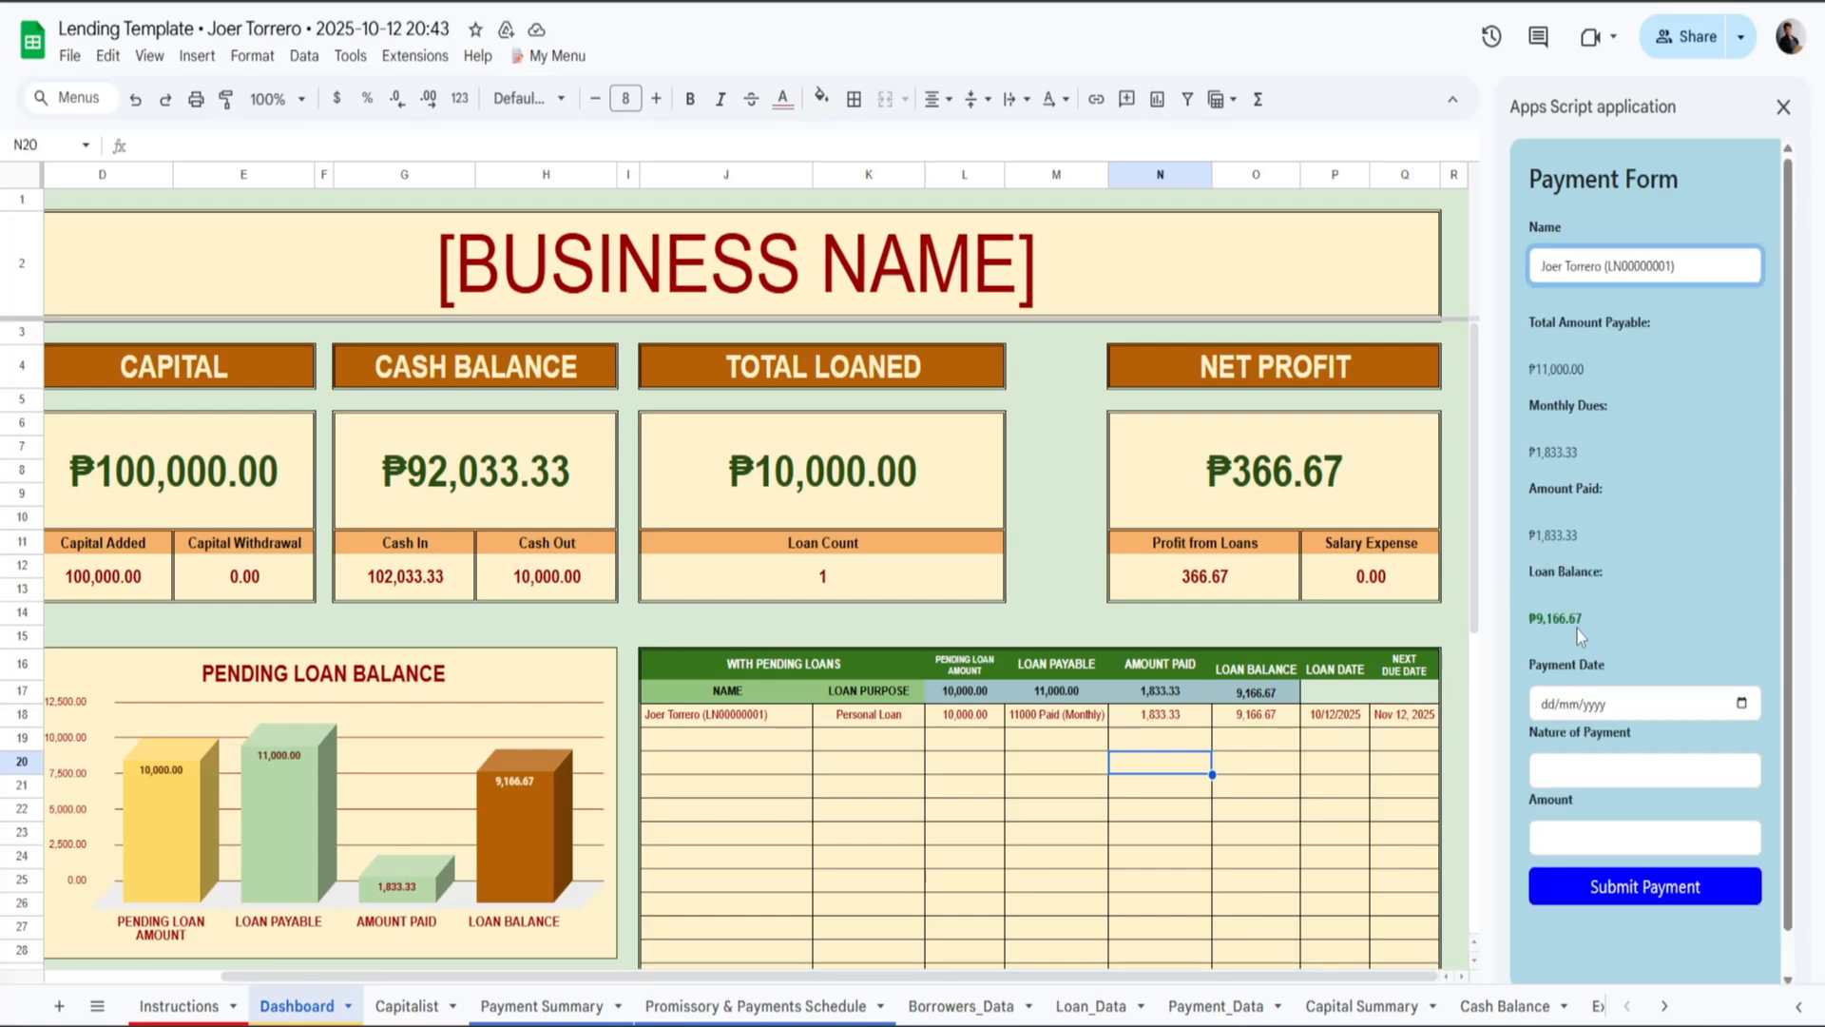
pyautogui.click(1741, 704)
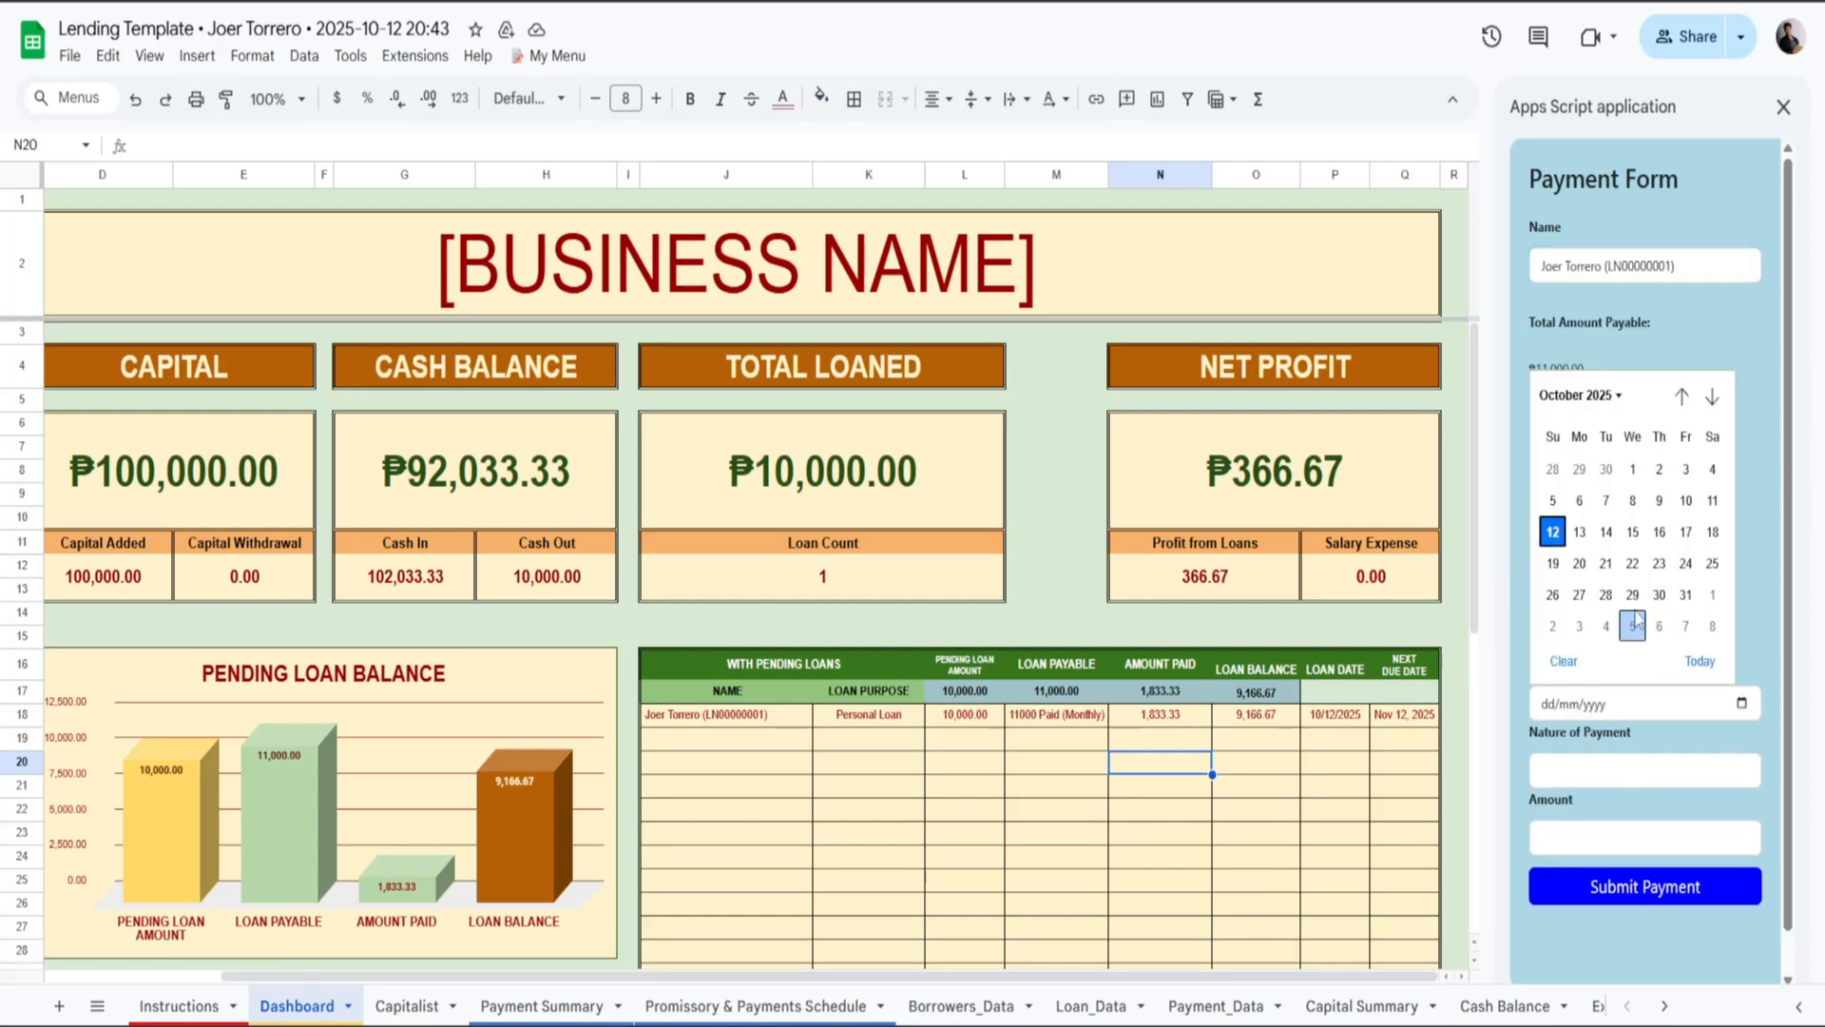
pyautogui.click(1631, 534)
pyautogui.click(1622, 775)
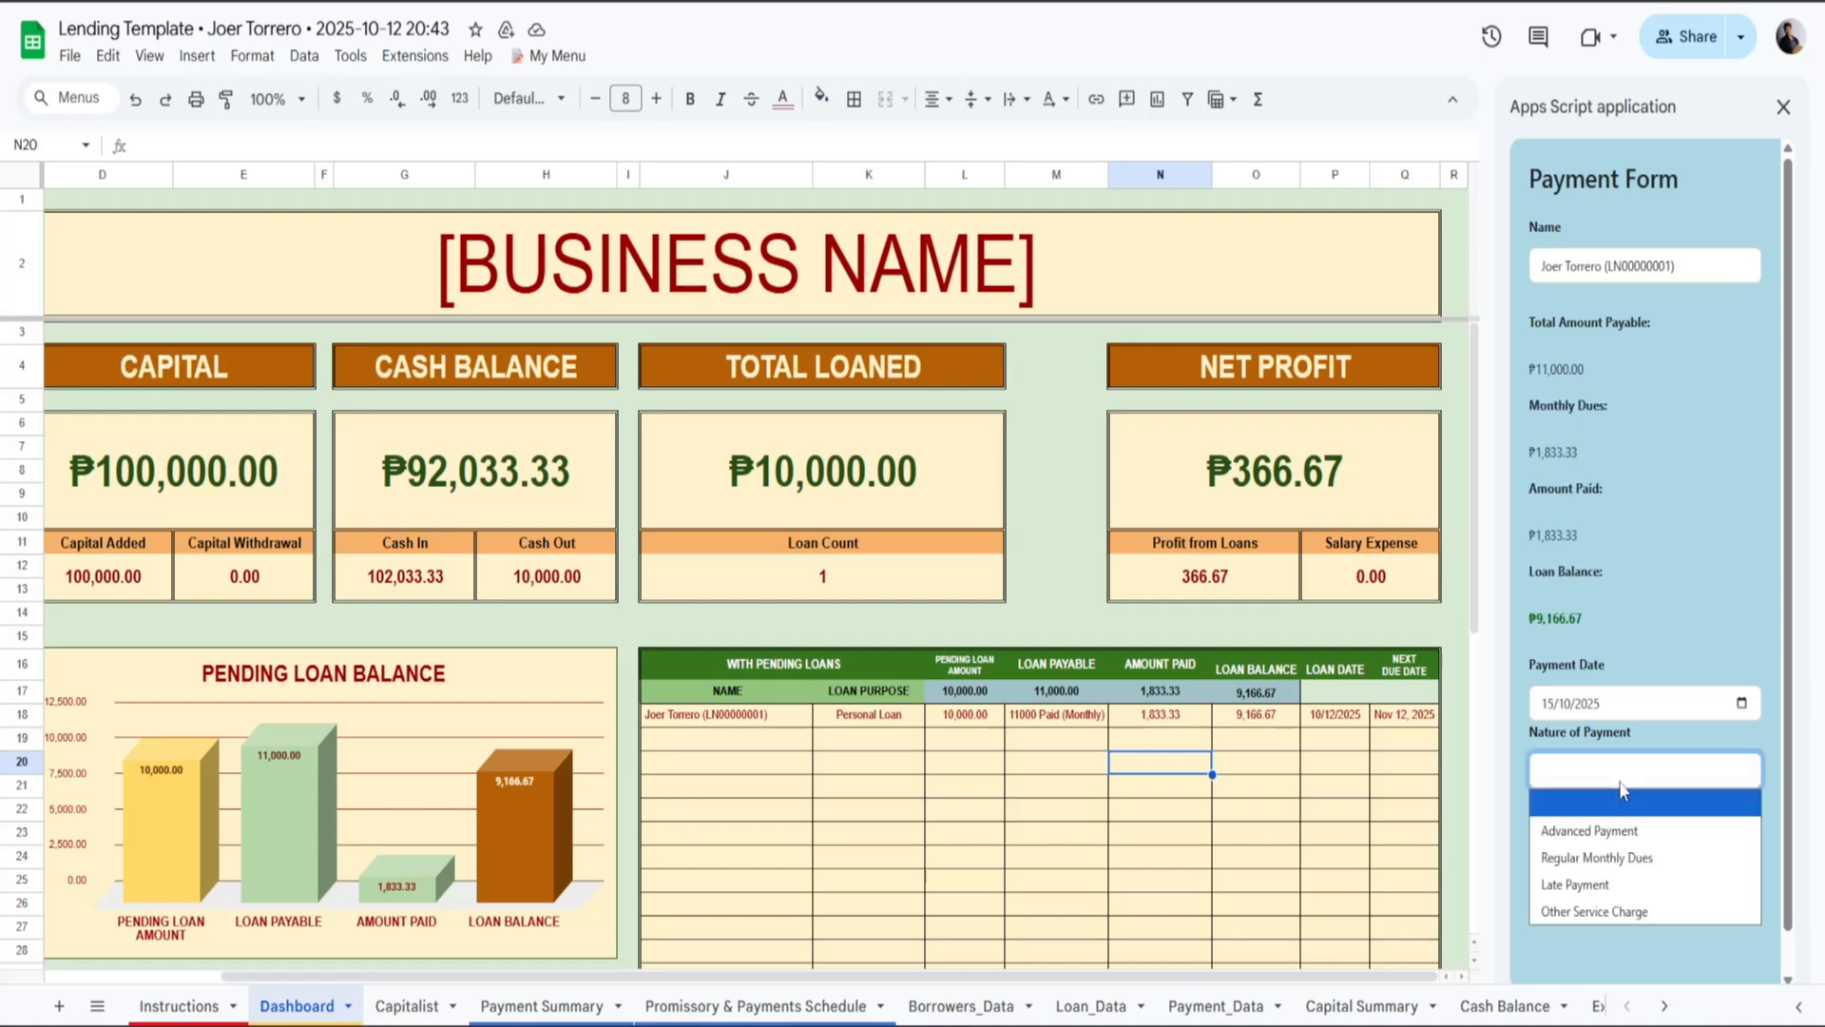
pyautogui.click(1612, 842)
pyautogui.click(1610, 833)
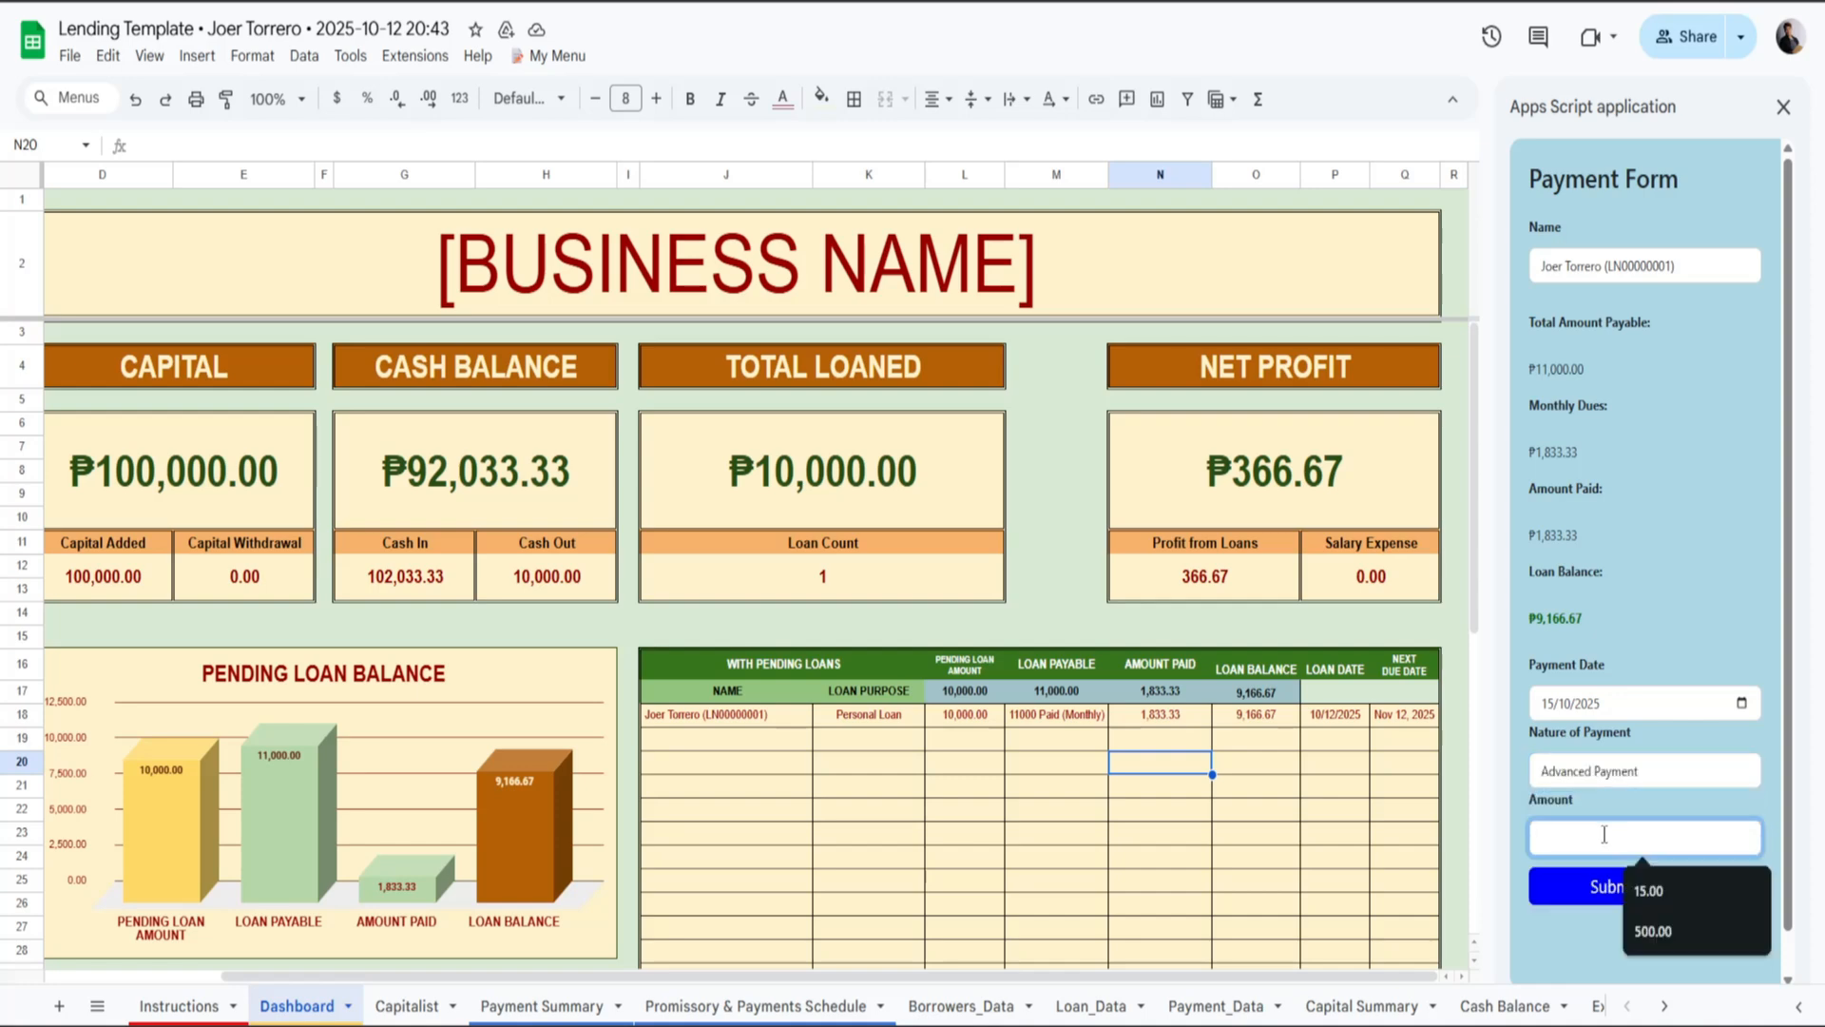
pyautogui.write('9166.67')
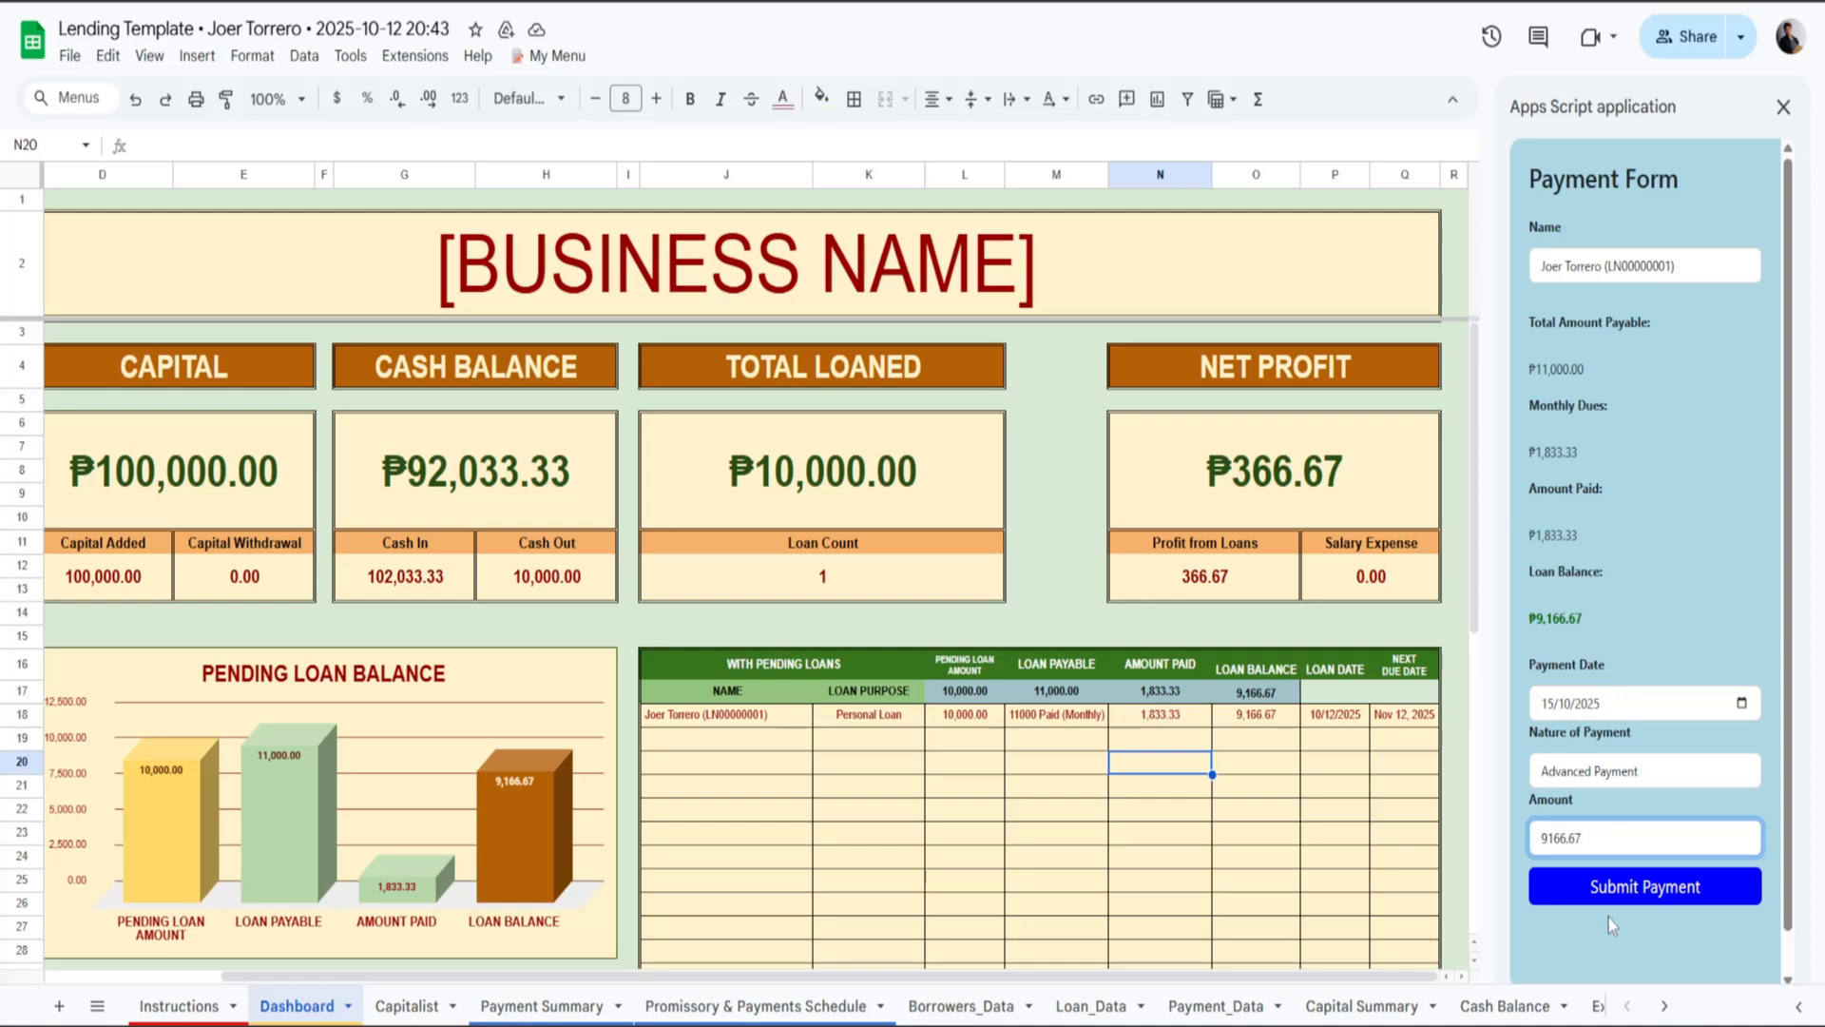
pyautogui.click(1617, 966)
pyautogui.click(1643, 891)
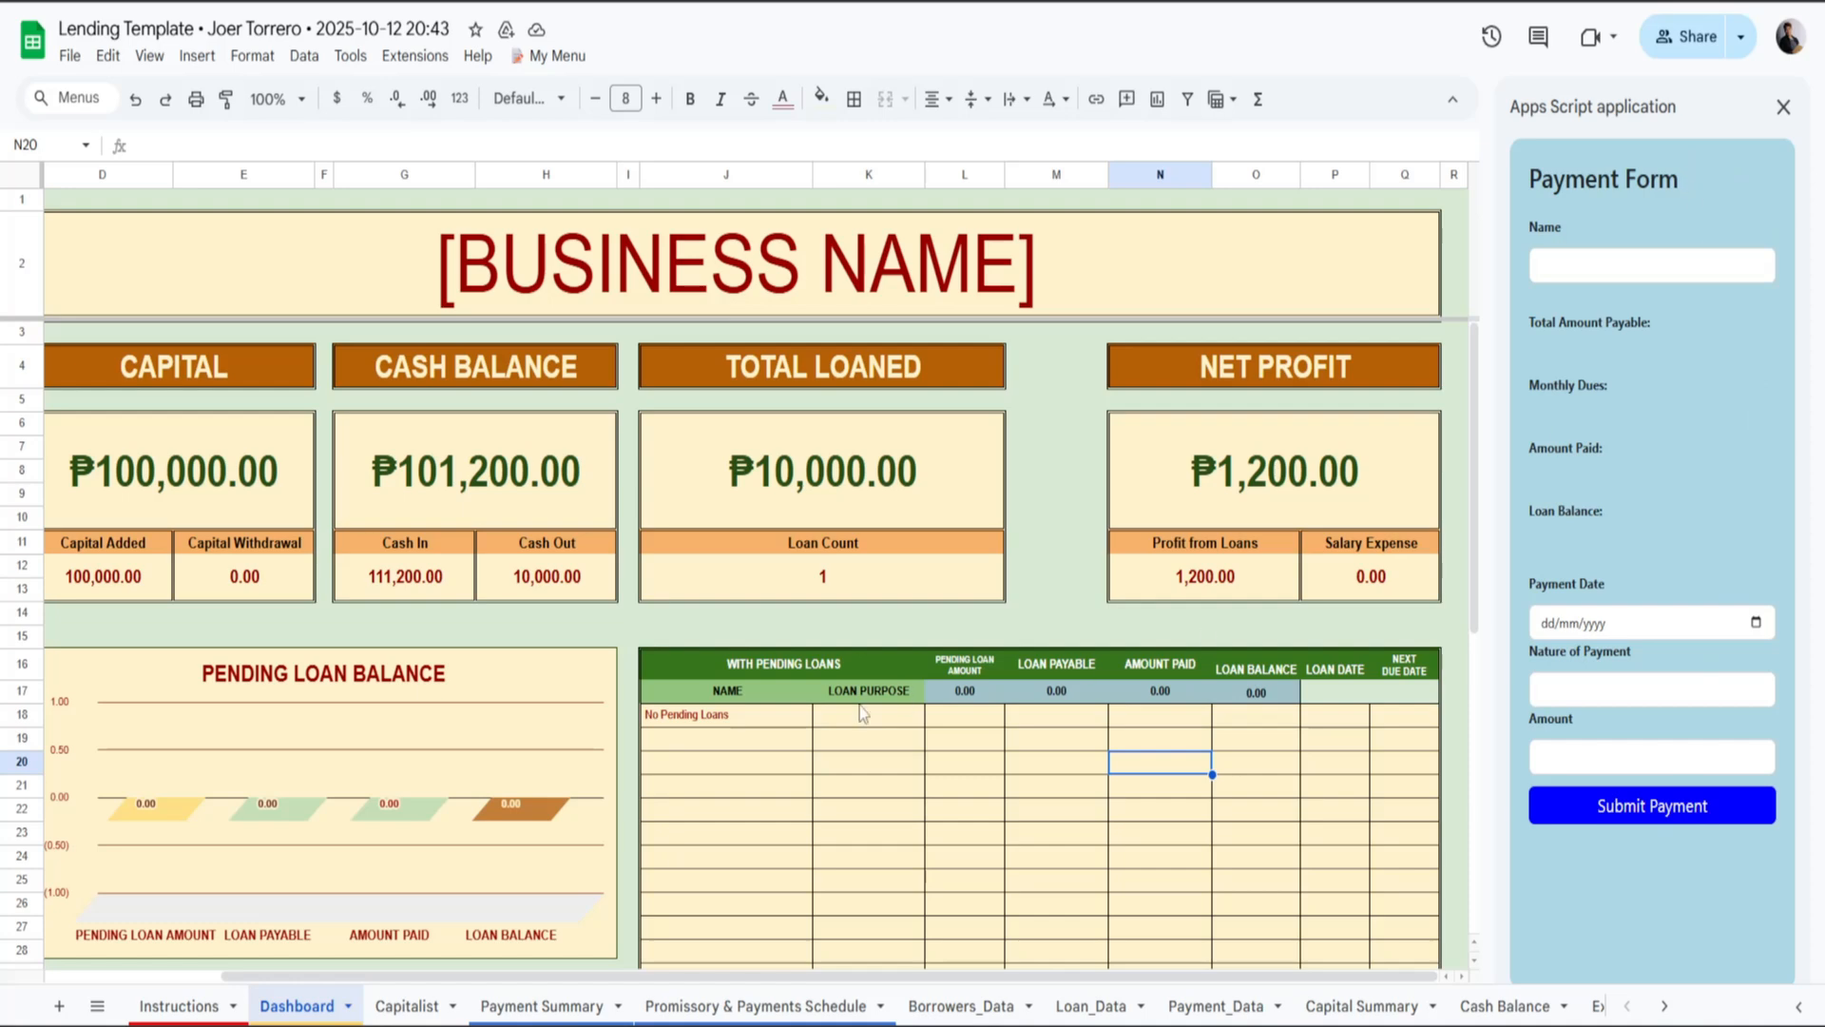
# Check the pending loans table on the Dashboard for the borrower's loan.
pyautogui.click(729, 720)
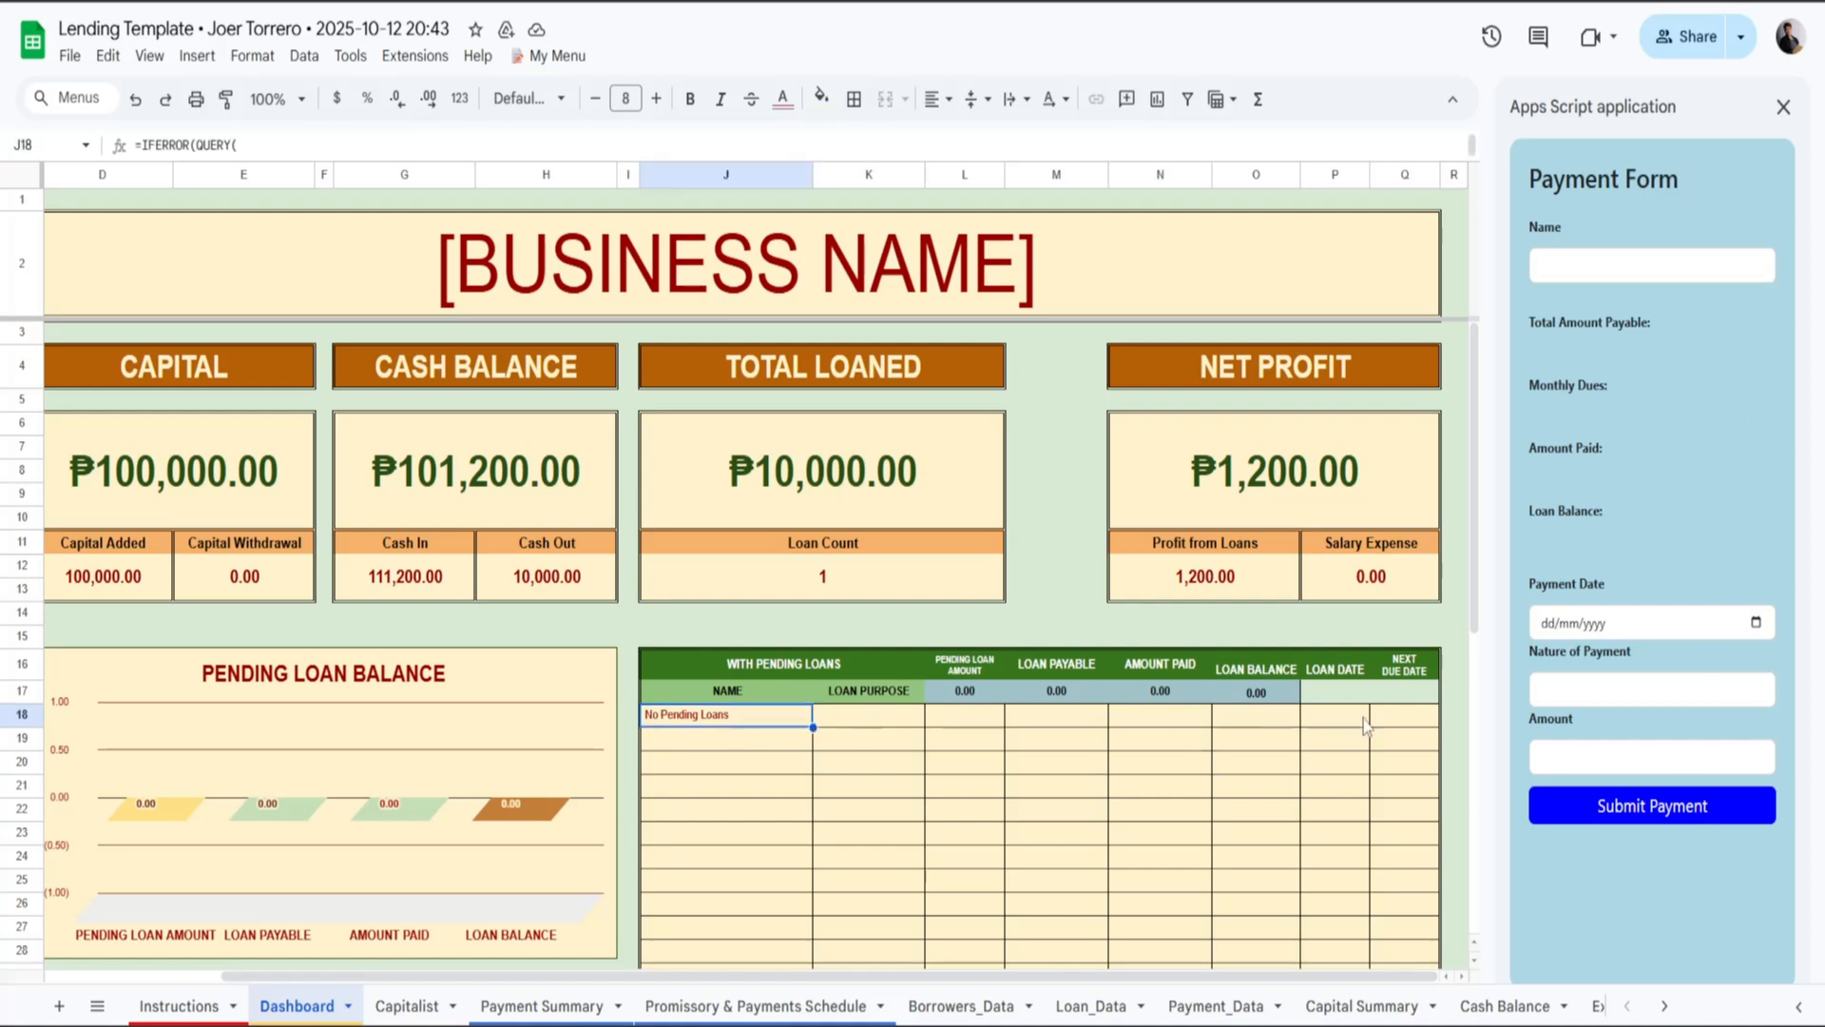
pyautogui.click(1386, 823)
pyautogui.click(721, 722)
# Check the loan's Status and the Advanced Payment entry in the Payment Summary sheet.
pyautogui.click(560, 1011)
pyautogui.scroll(-3, 796, 890)
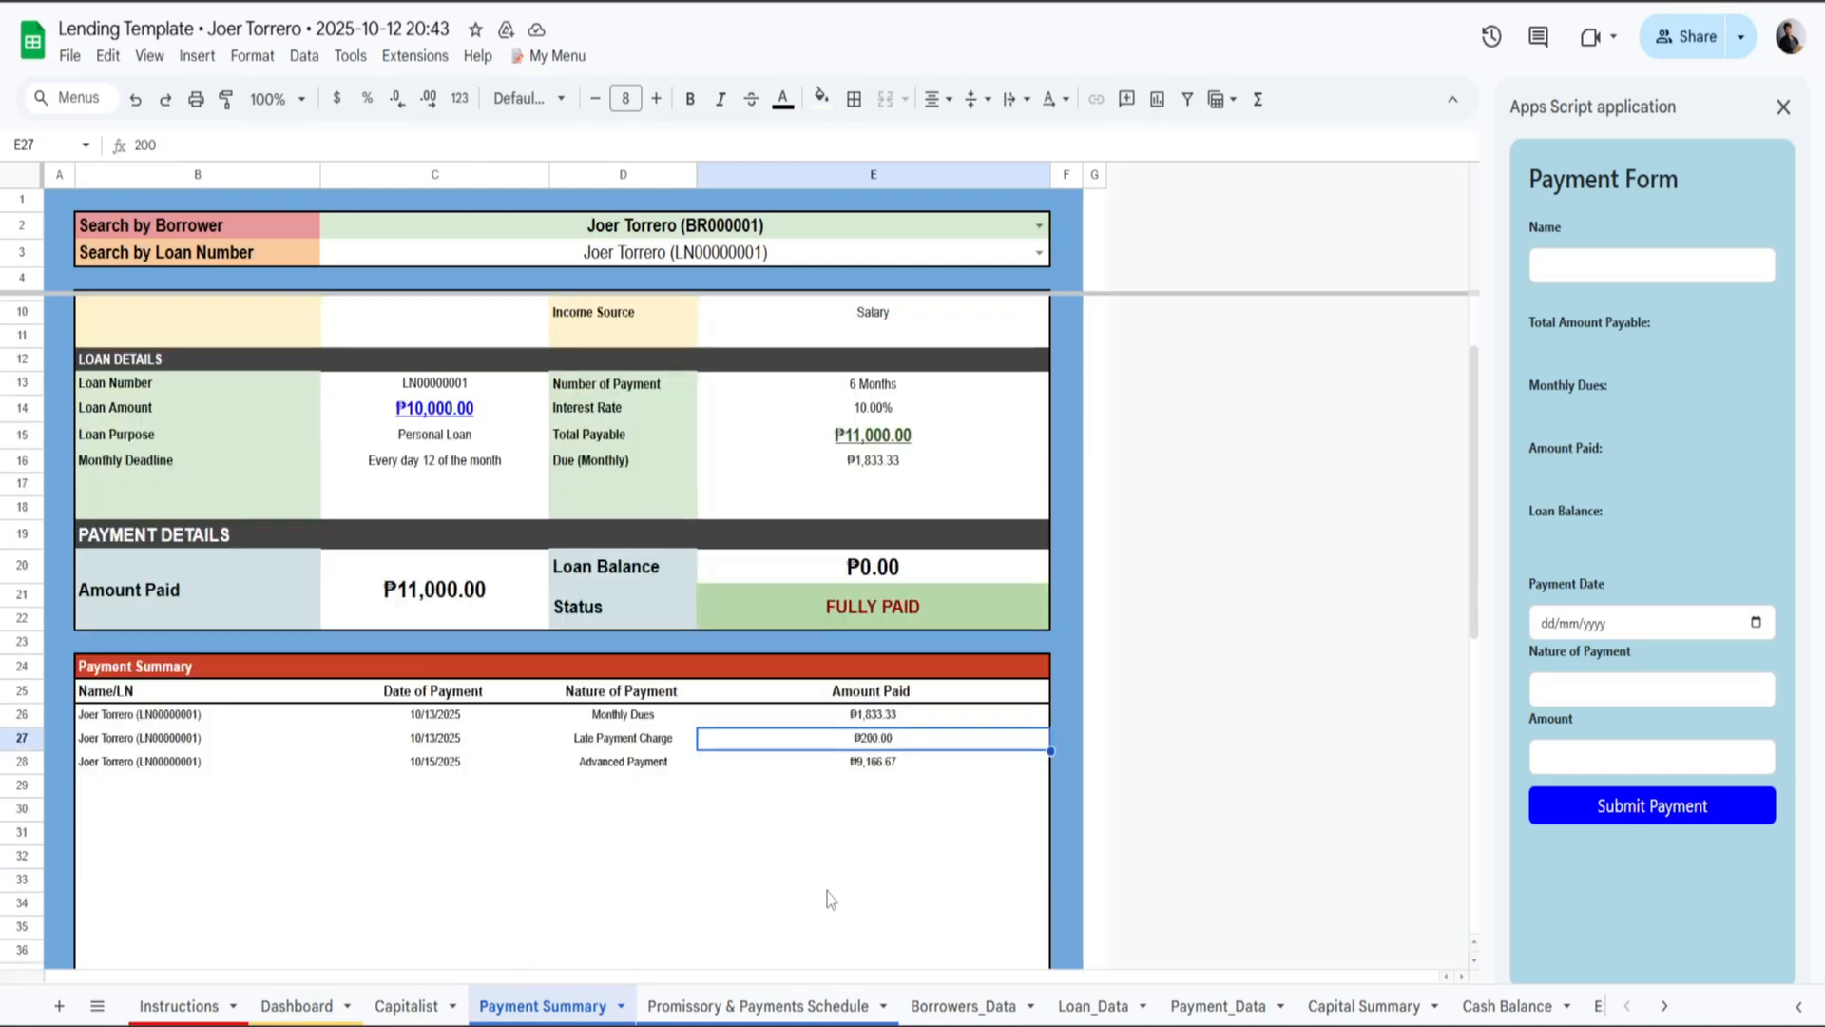
pyautogui.click(882, 652)
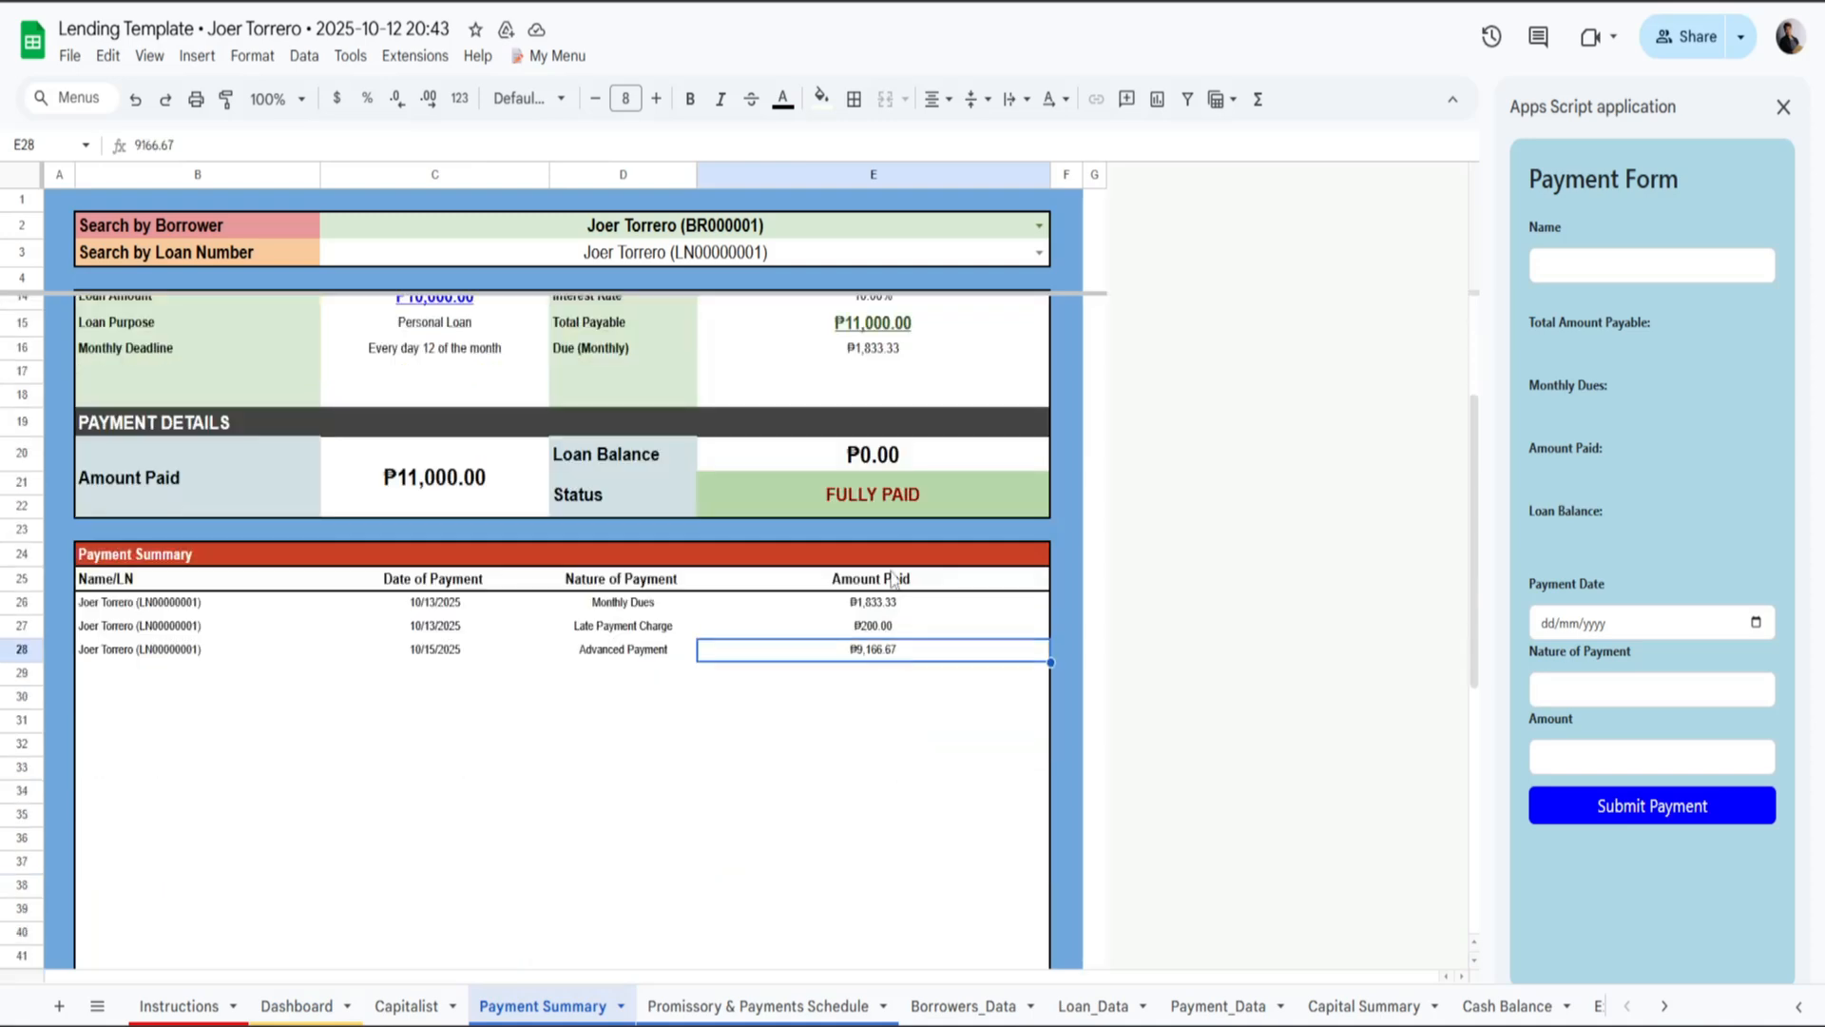
pyautogui.click(885, 502)
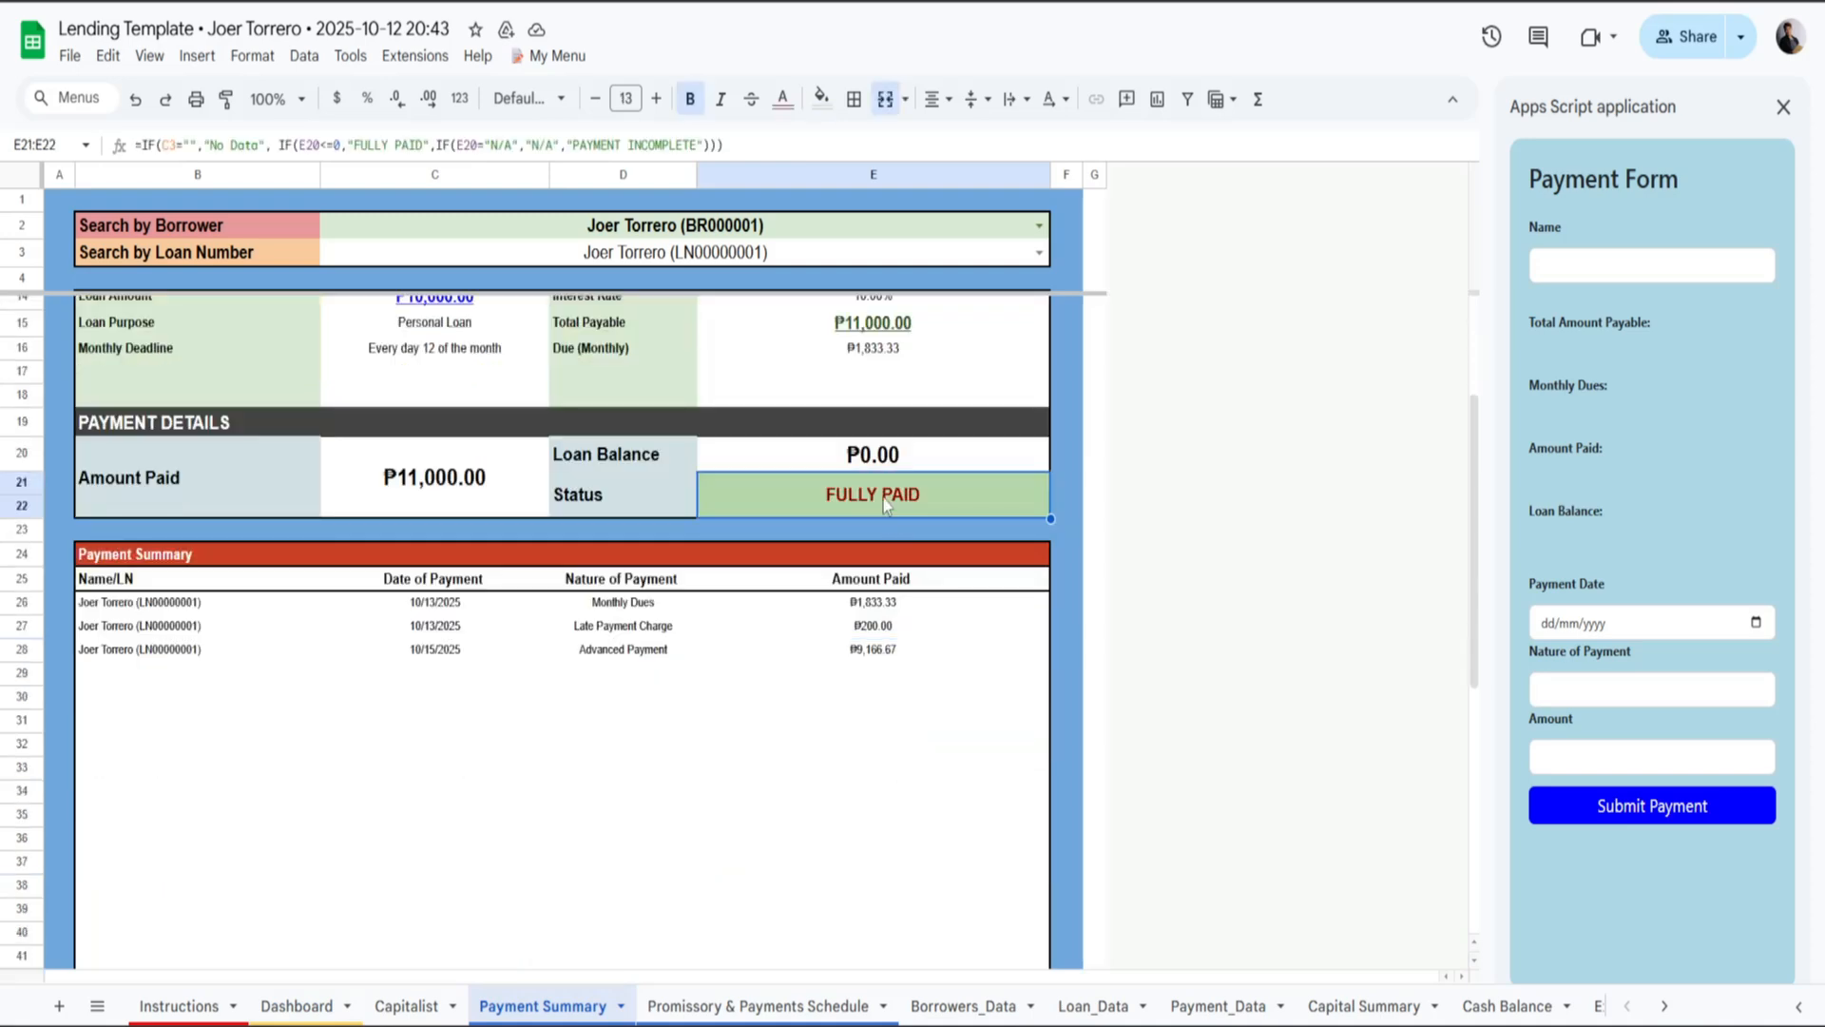
pyautogui.click(853, 659)
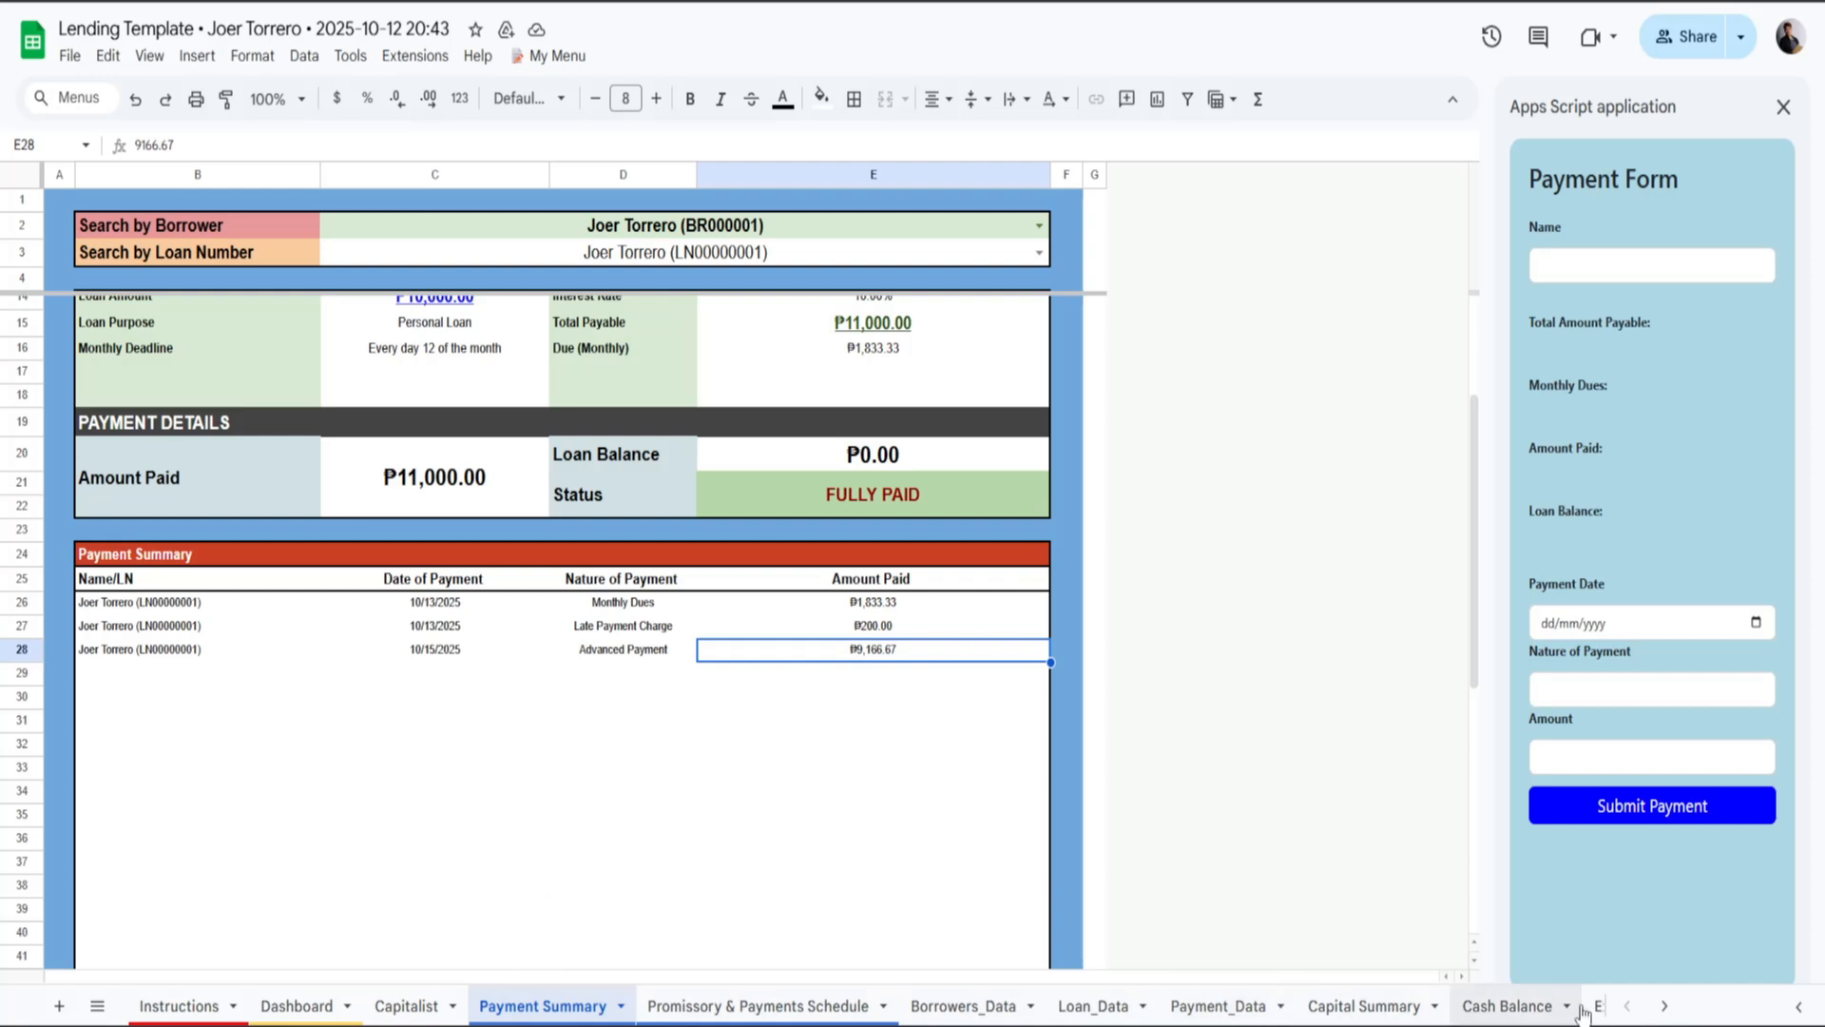
# Return to the Dashboard, close the Payment Form and open the Loan Application form at the borrower's name.
pyautogui.click(1665, 1006)
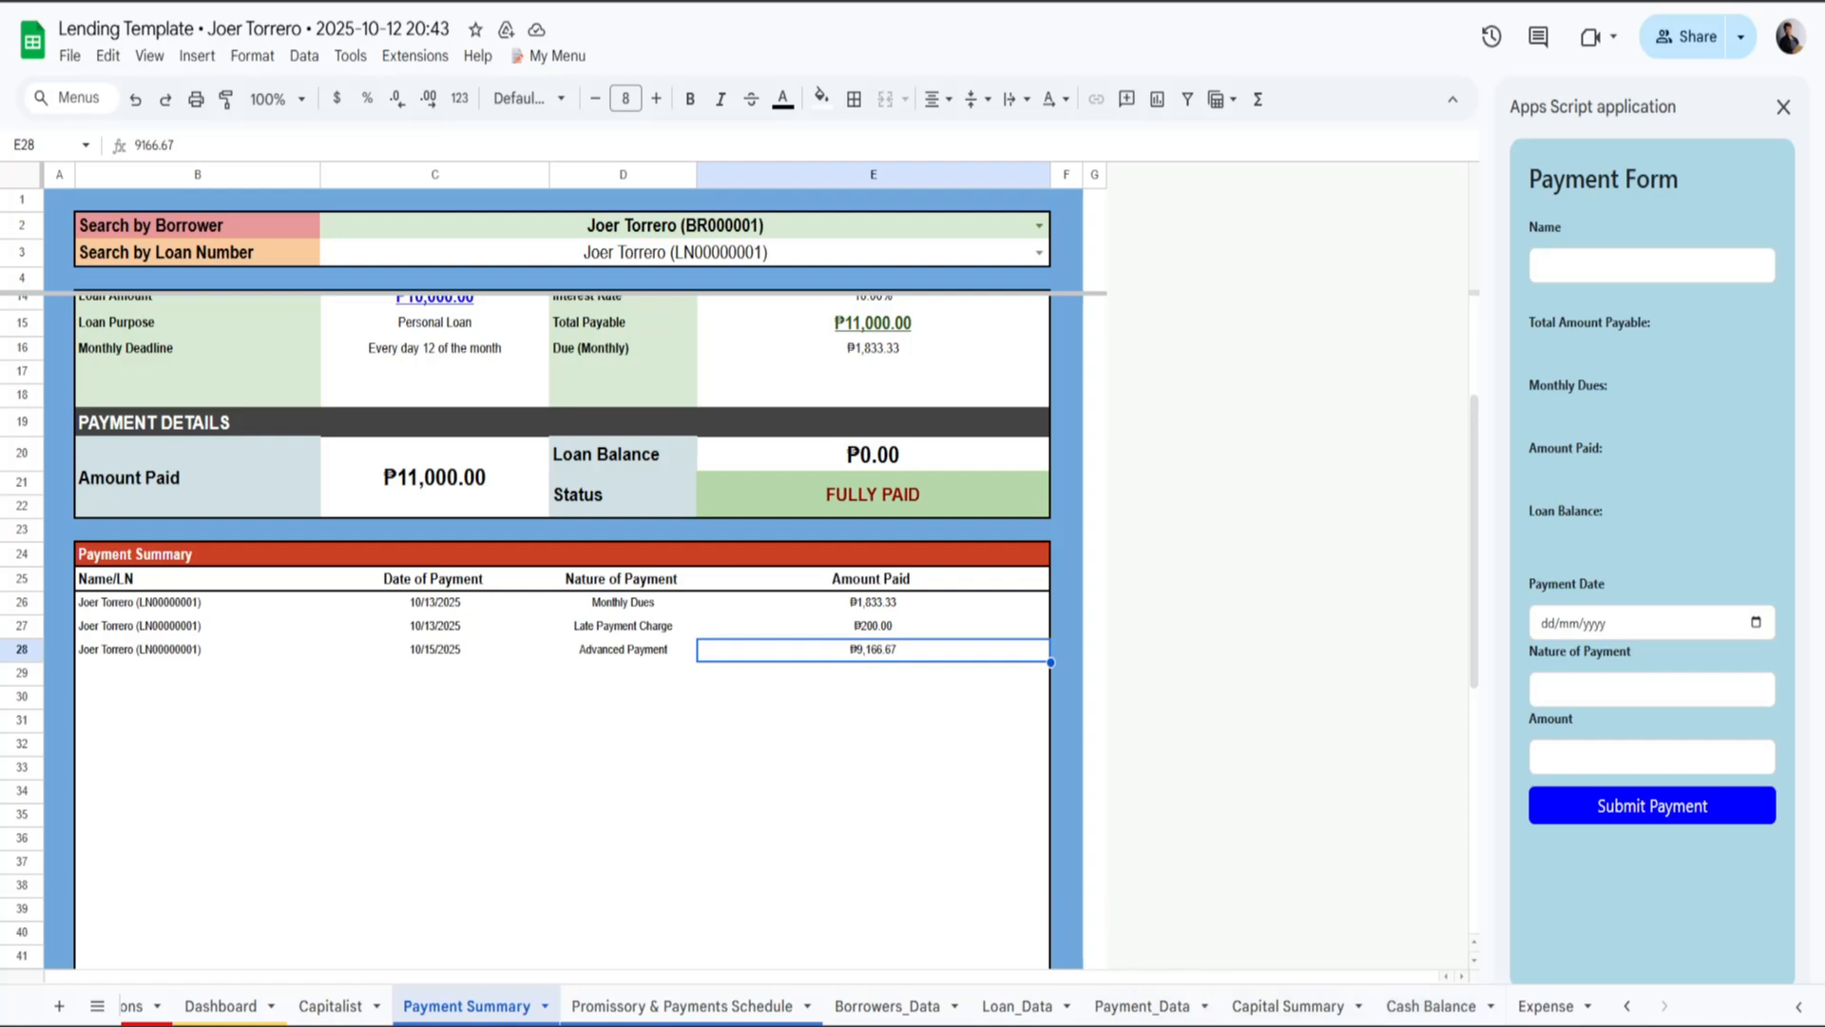
pyautogui.click(1626, 1006)
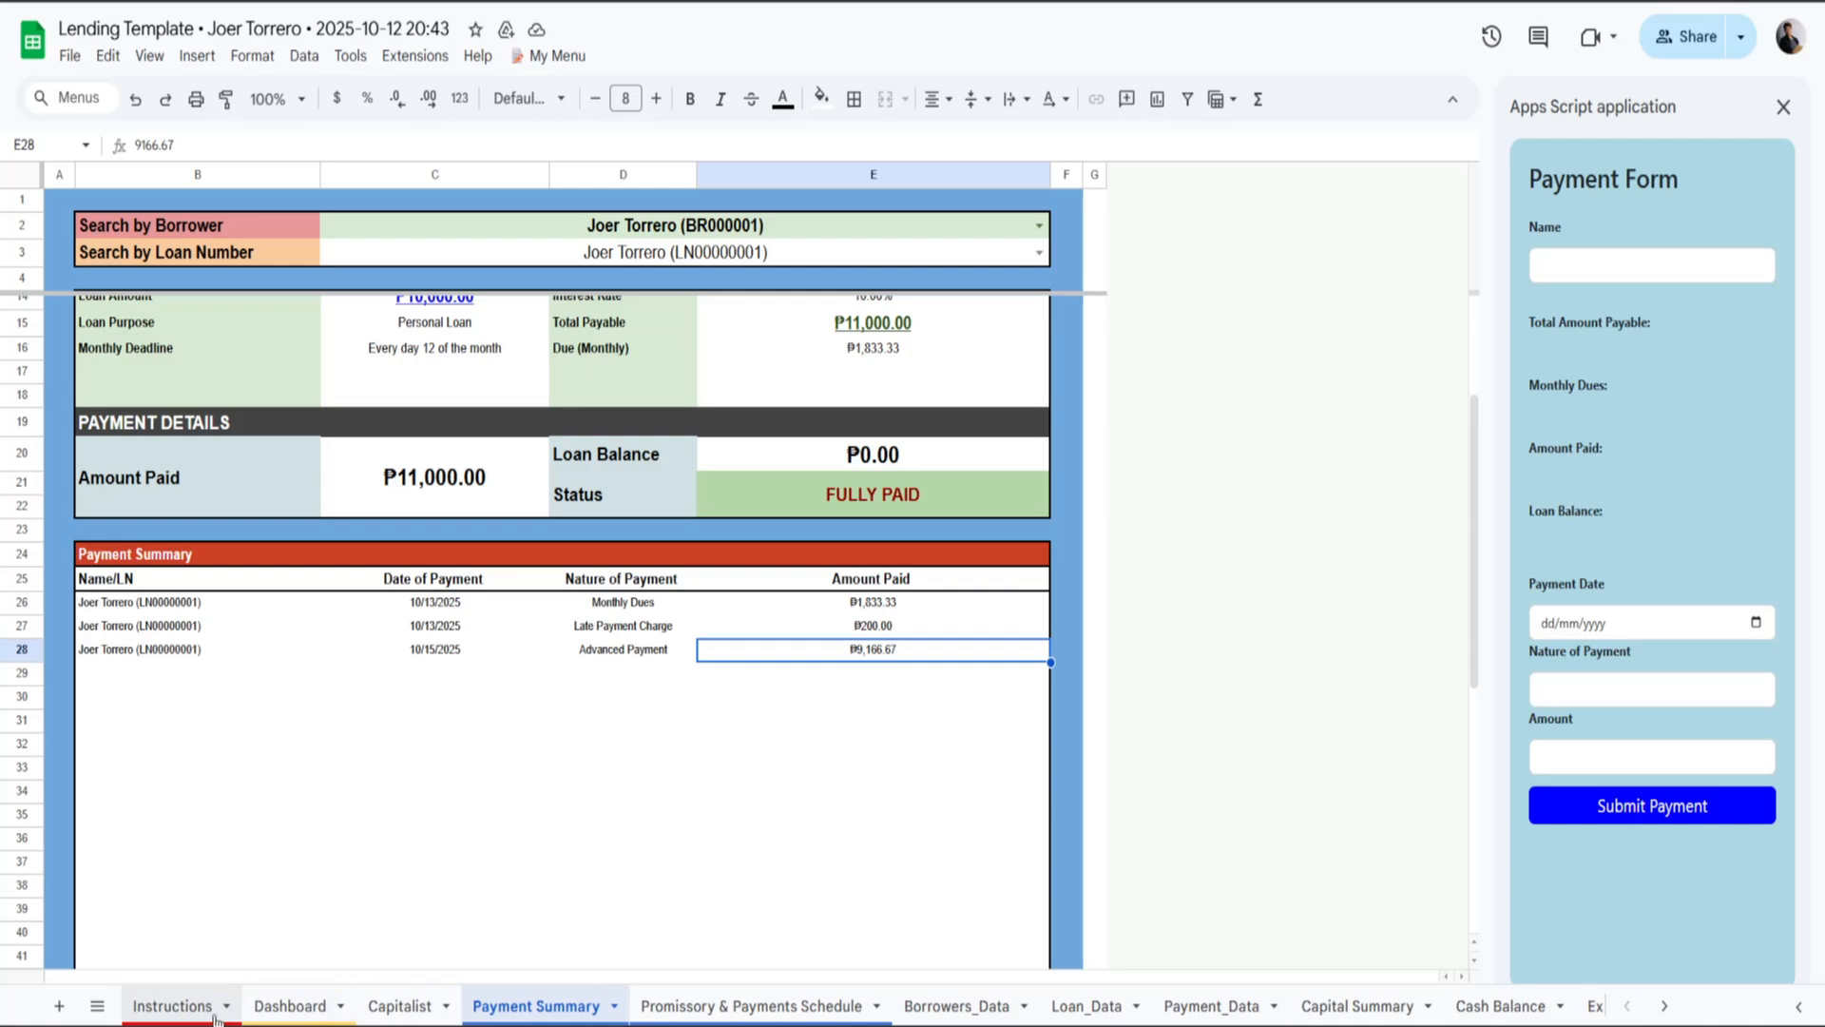
pyautogui.click(282, 1007)
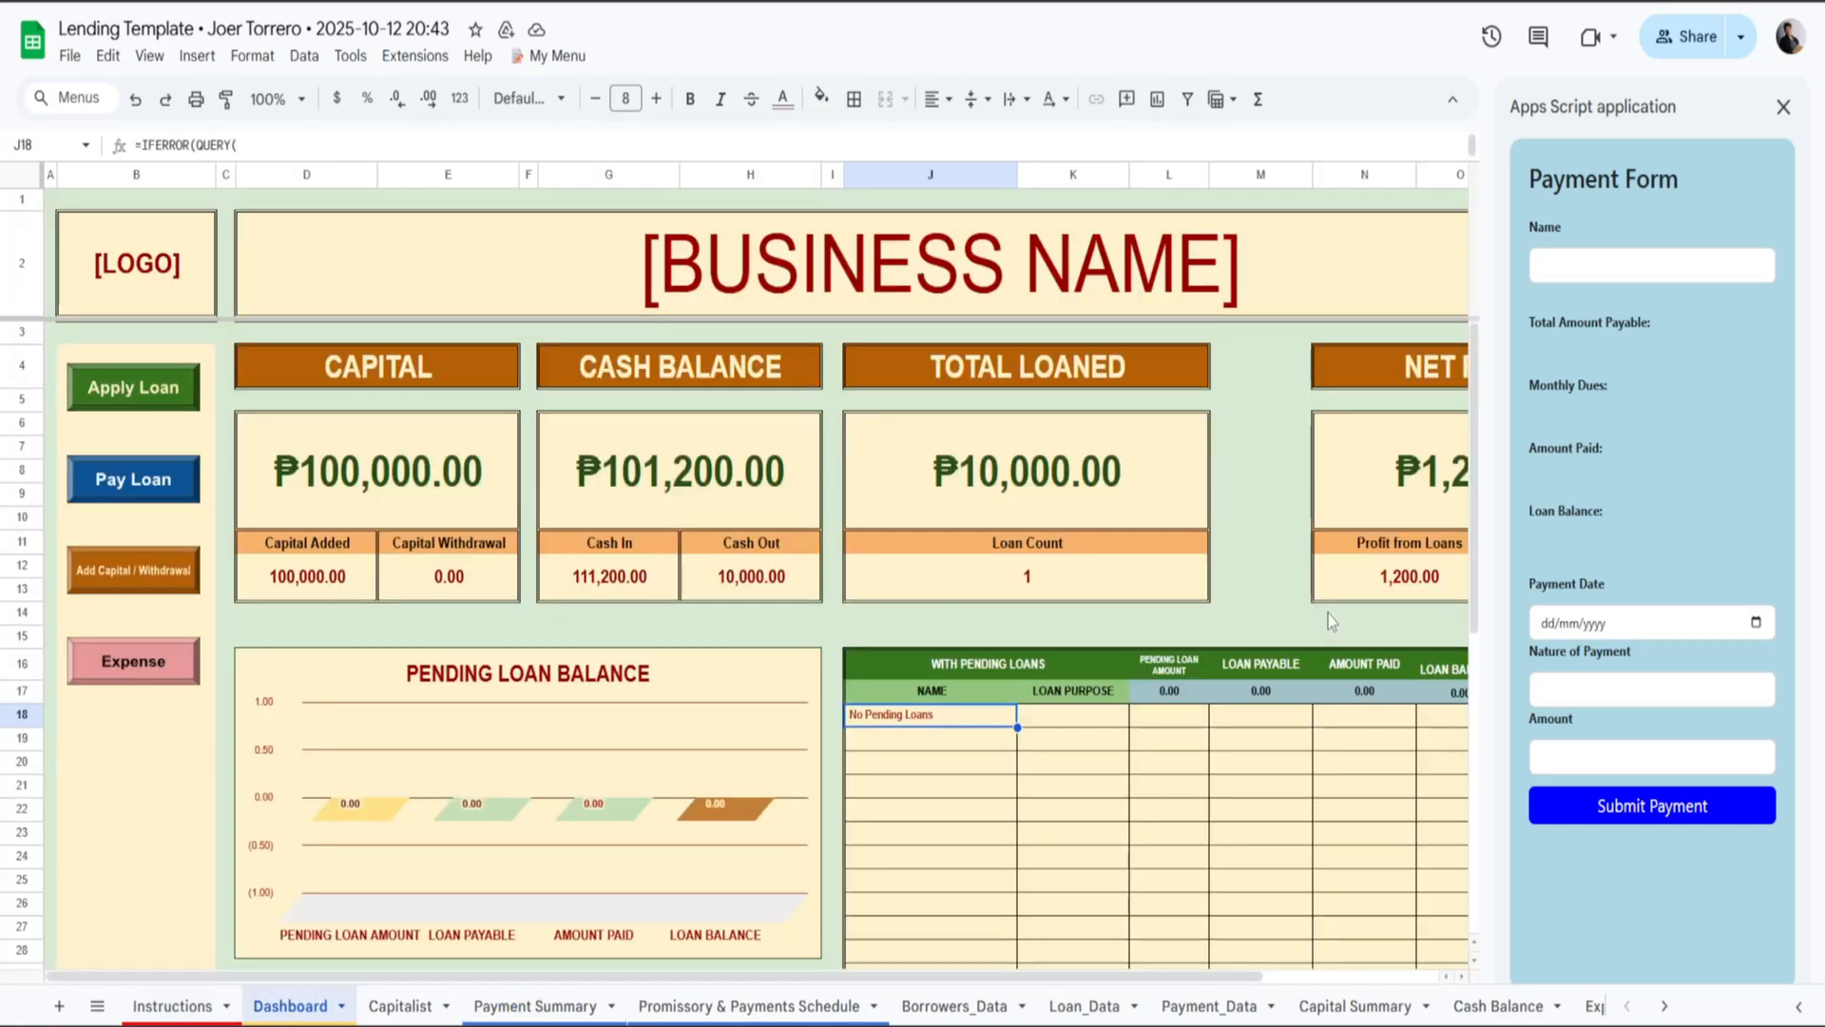
pyautogui.click(138, 397)
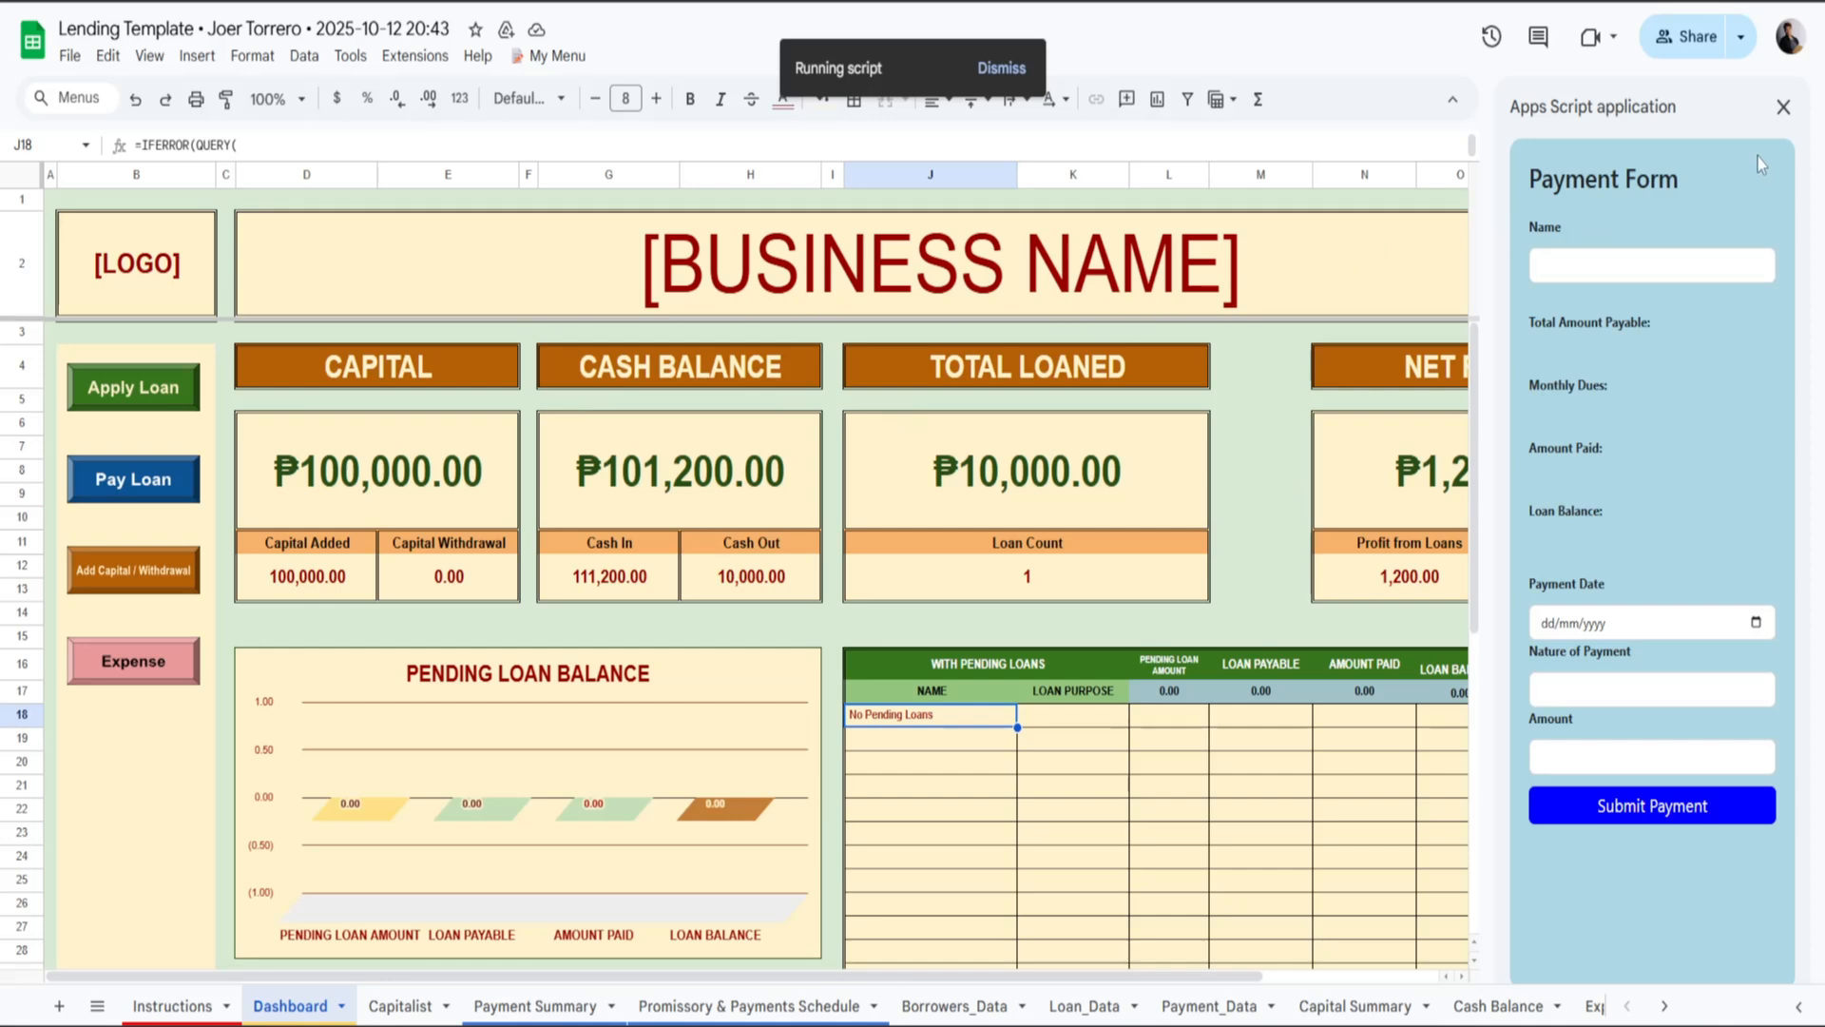
pyautogui.click(1783, 107)
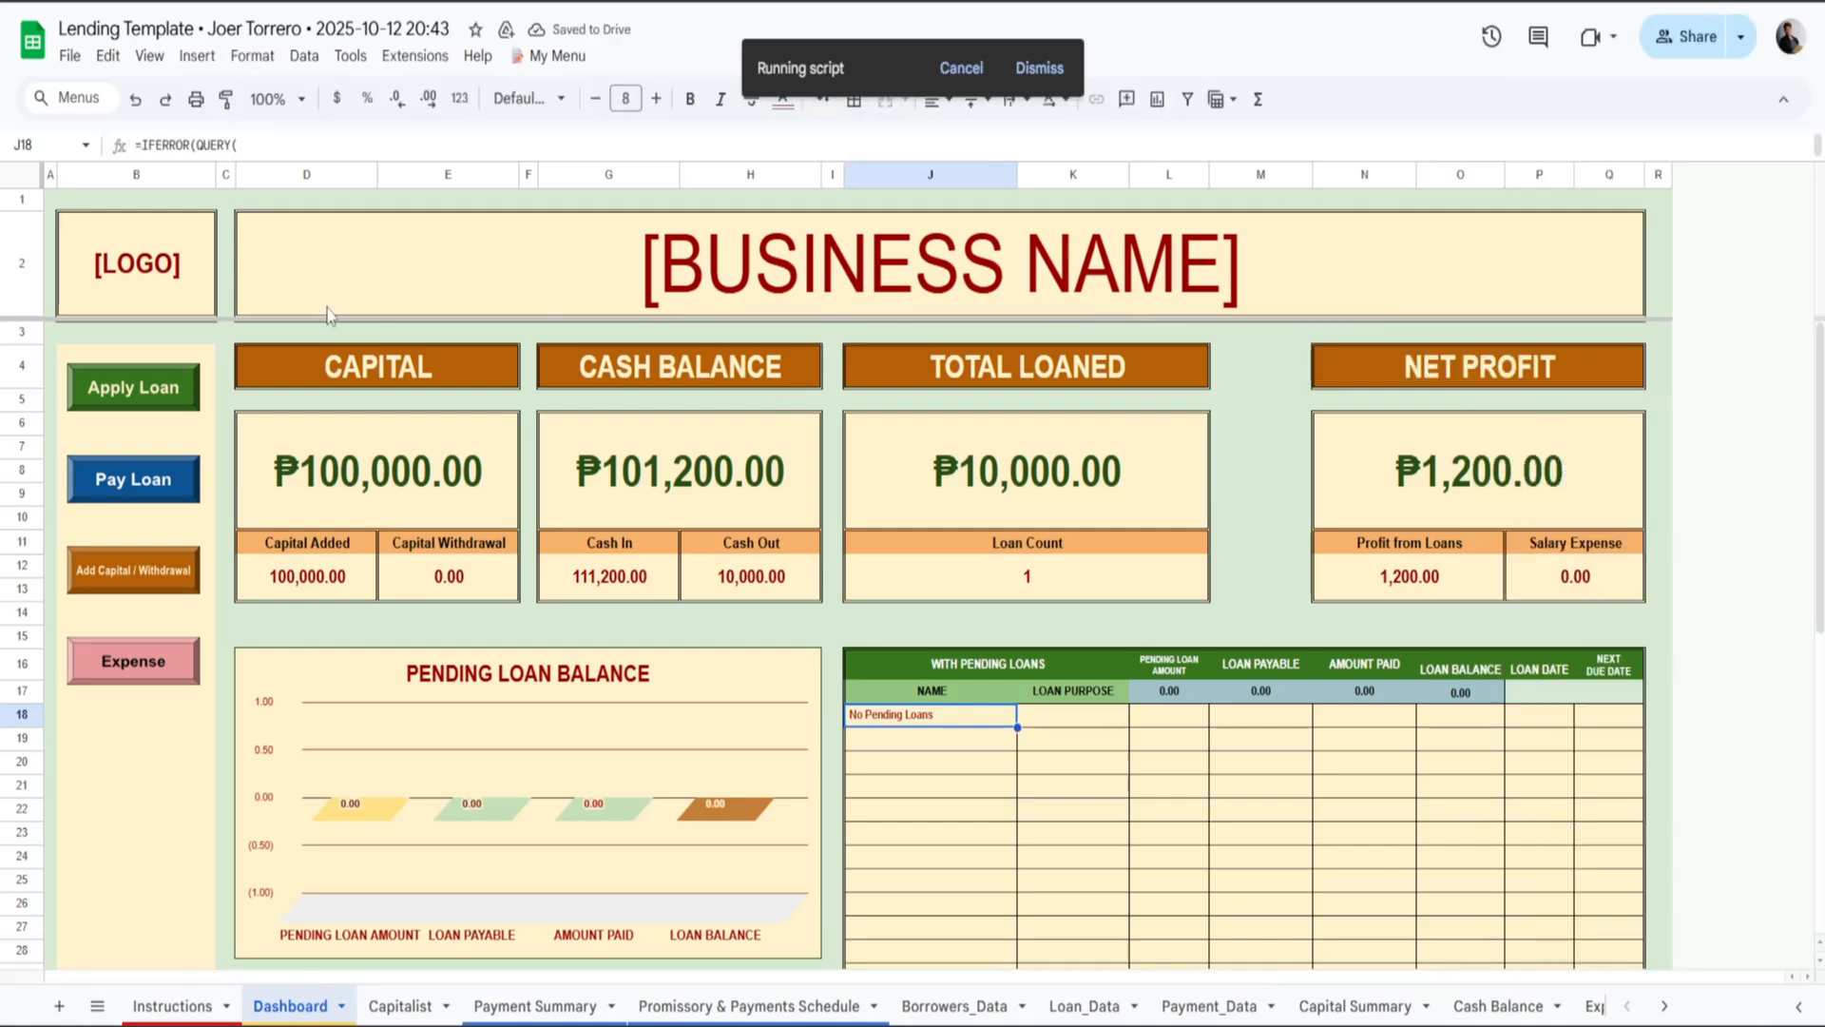
pyautogui.click(129, 403)
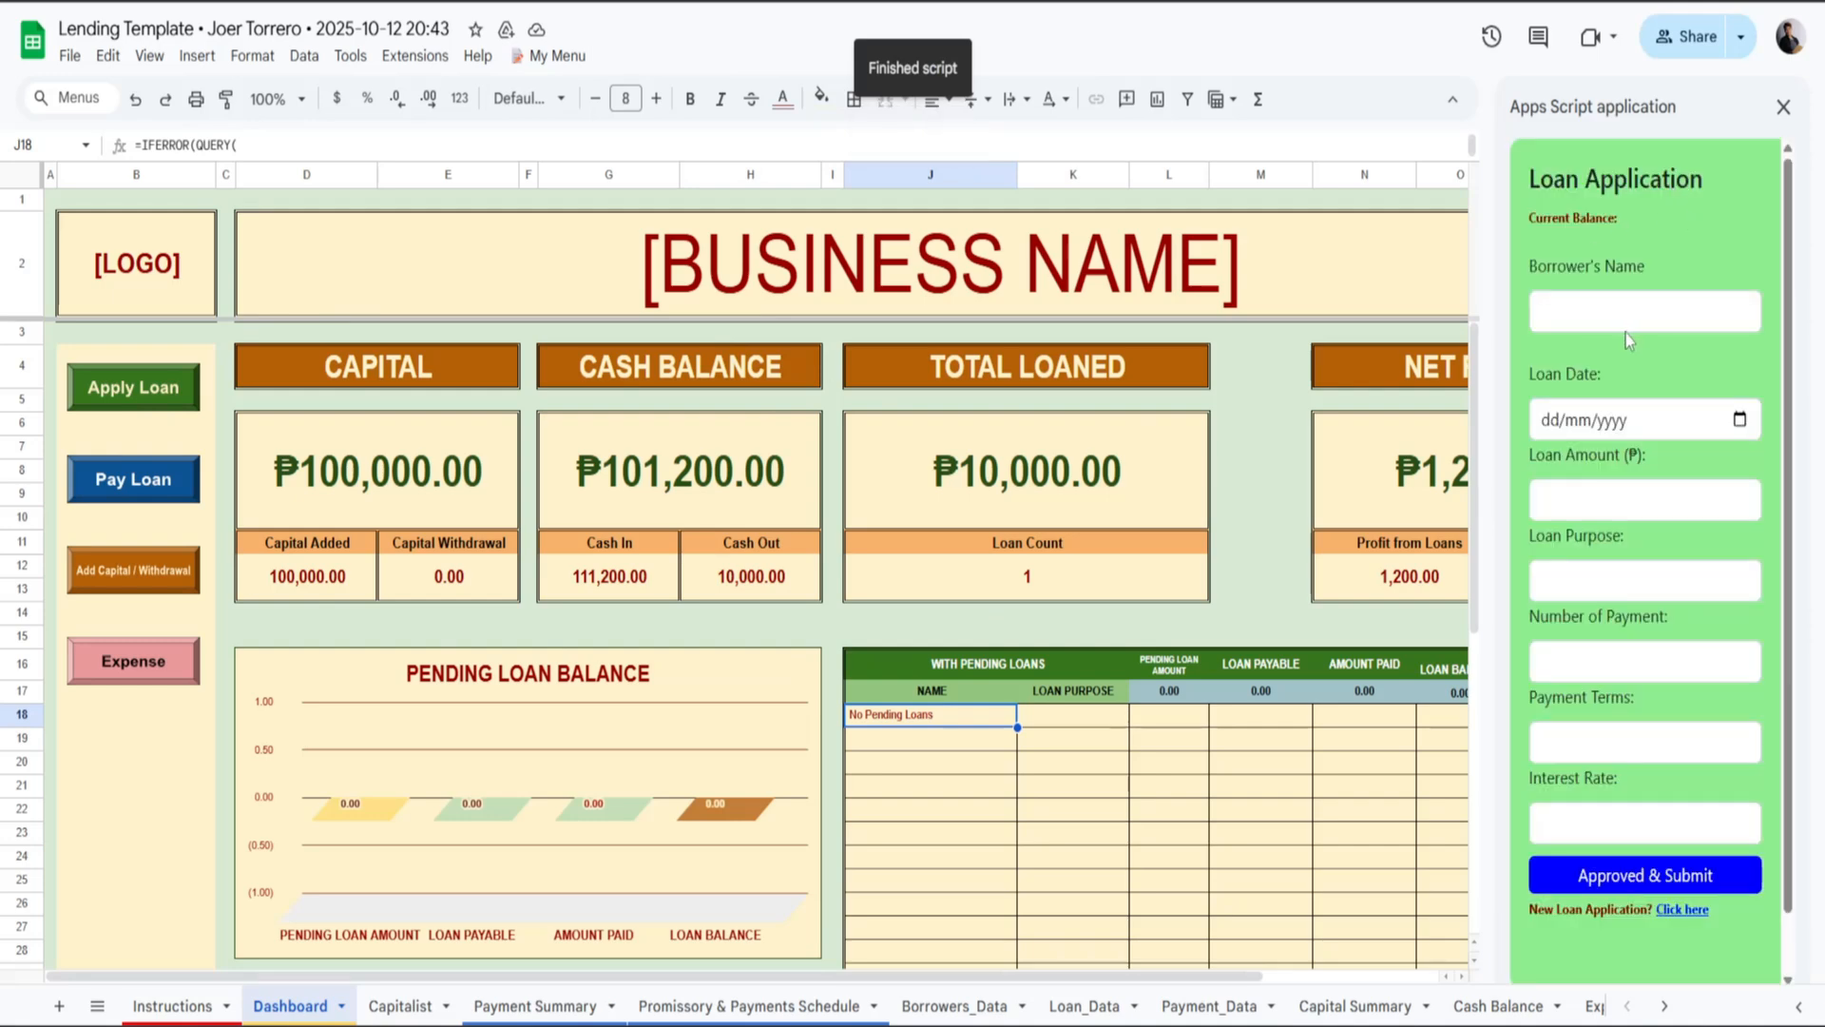
pyautogui.click(1618, 312)
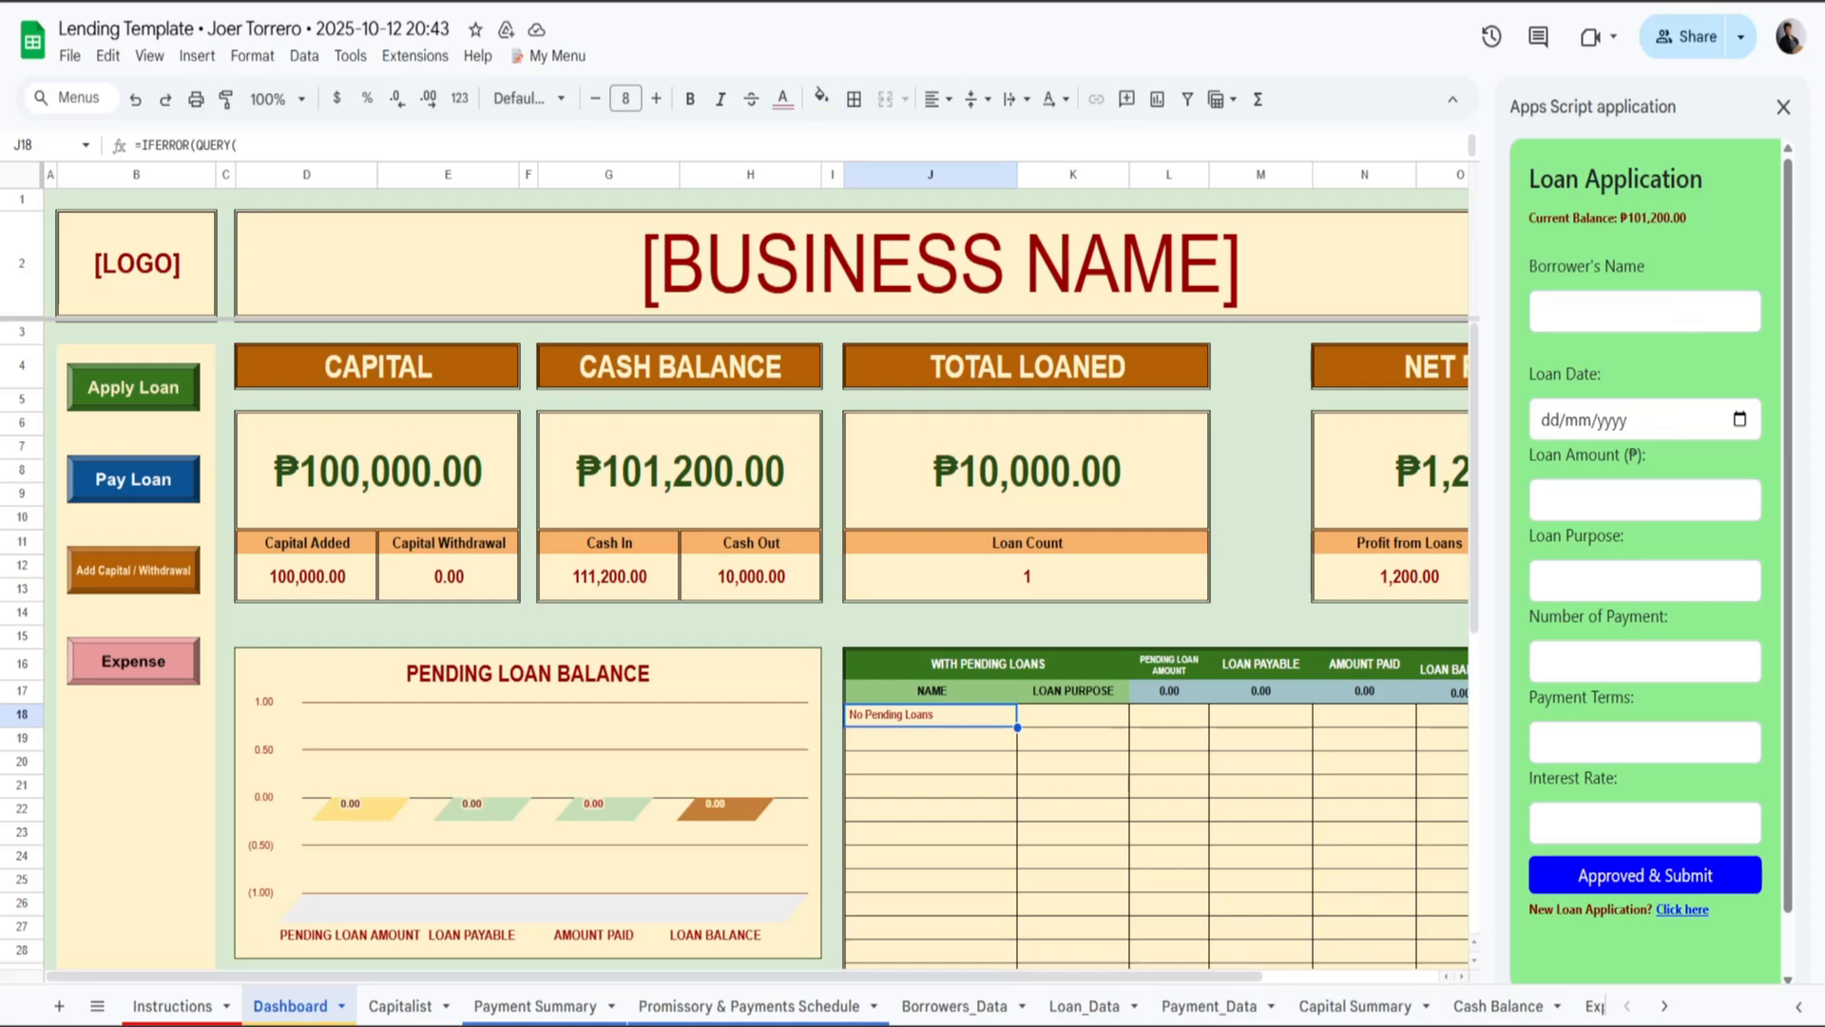
# Delete the Advanced Payment row from the Payment_Data sheet.
pyautogui.click(1219, 1012)
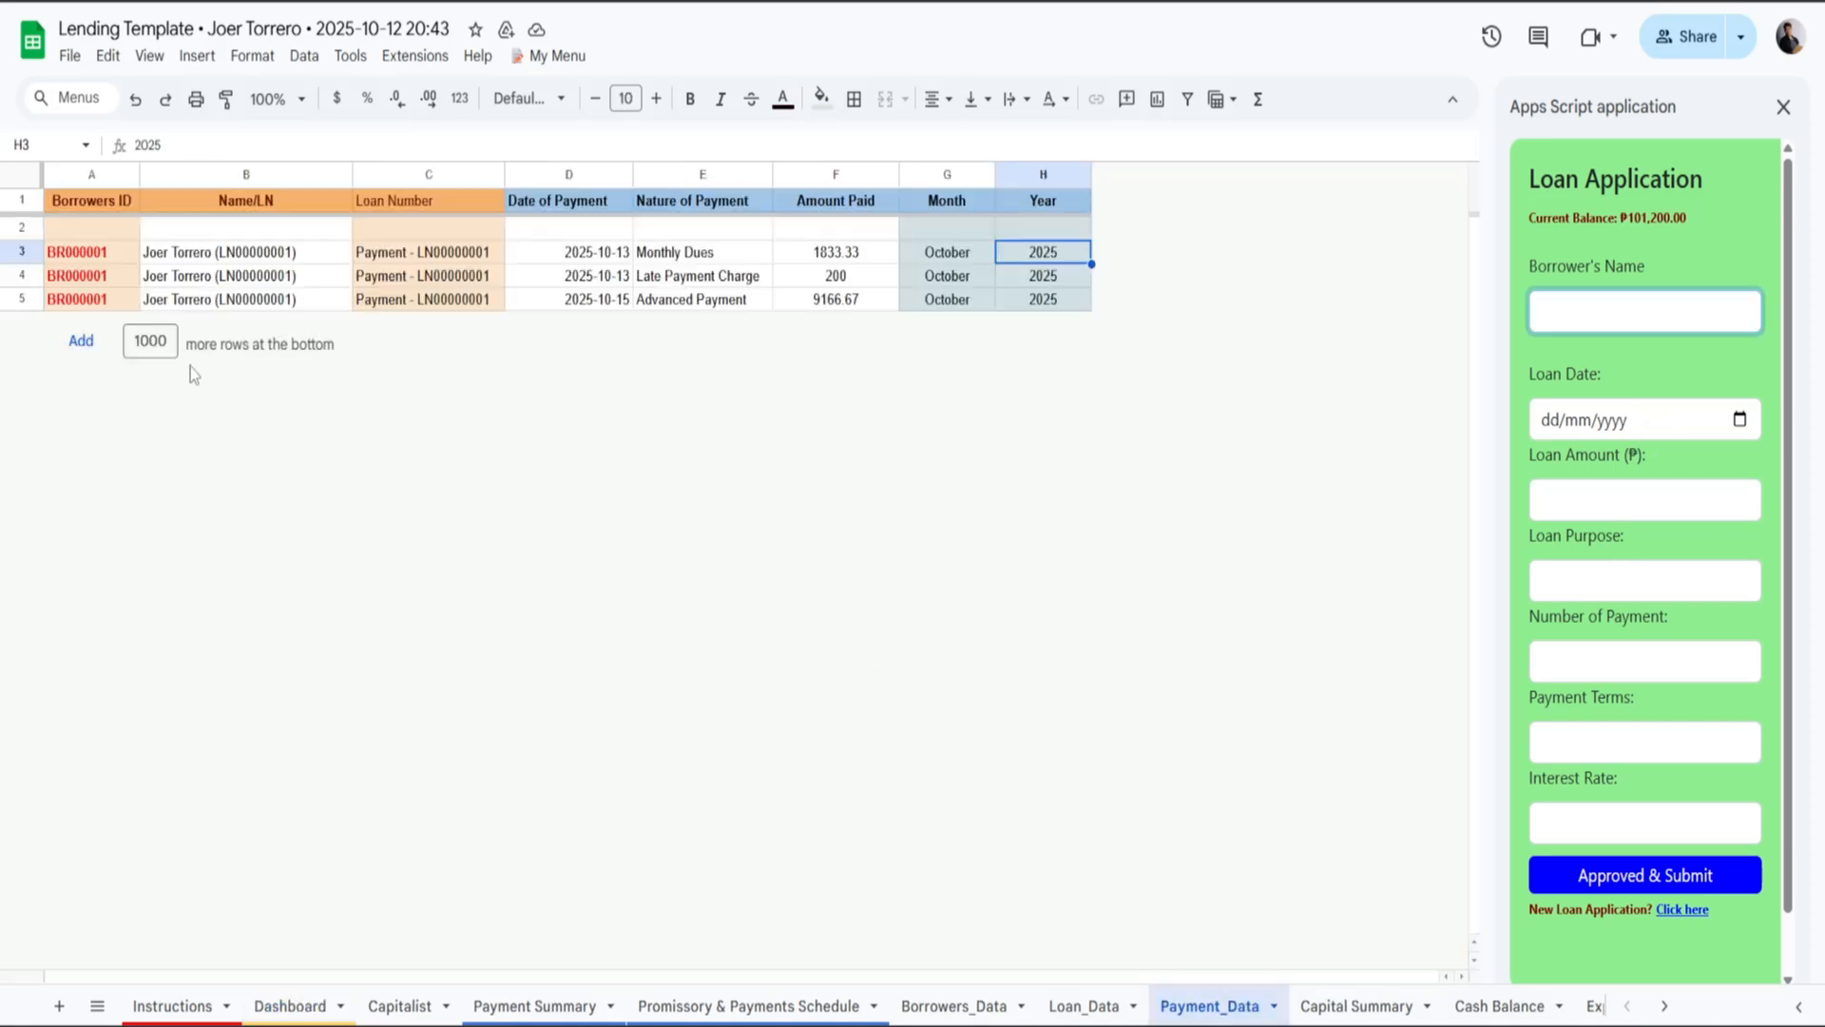
pyautogui.click(16, 299)
pyautogui.rightClick(17, 300)
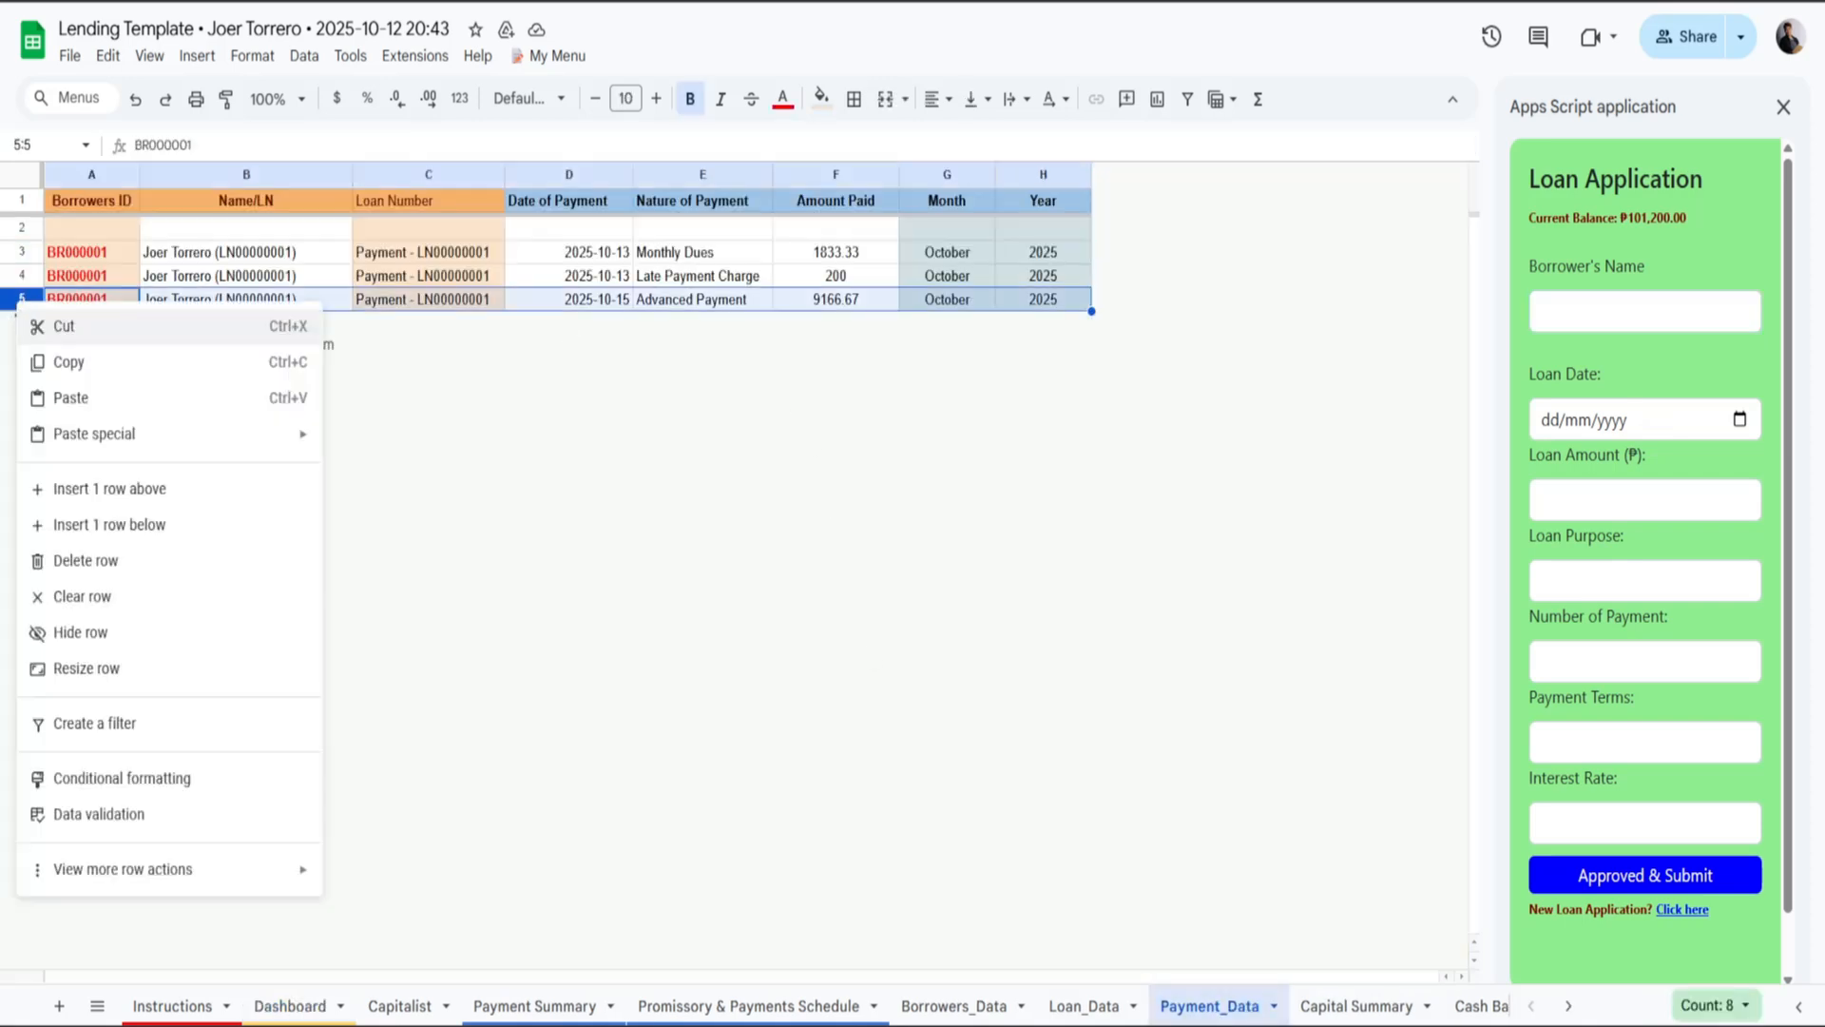
pyautogui.click(84, 568)
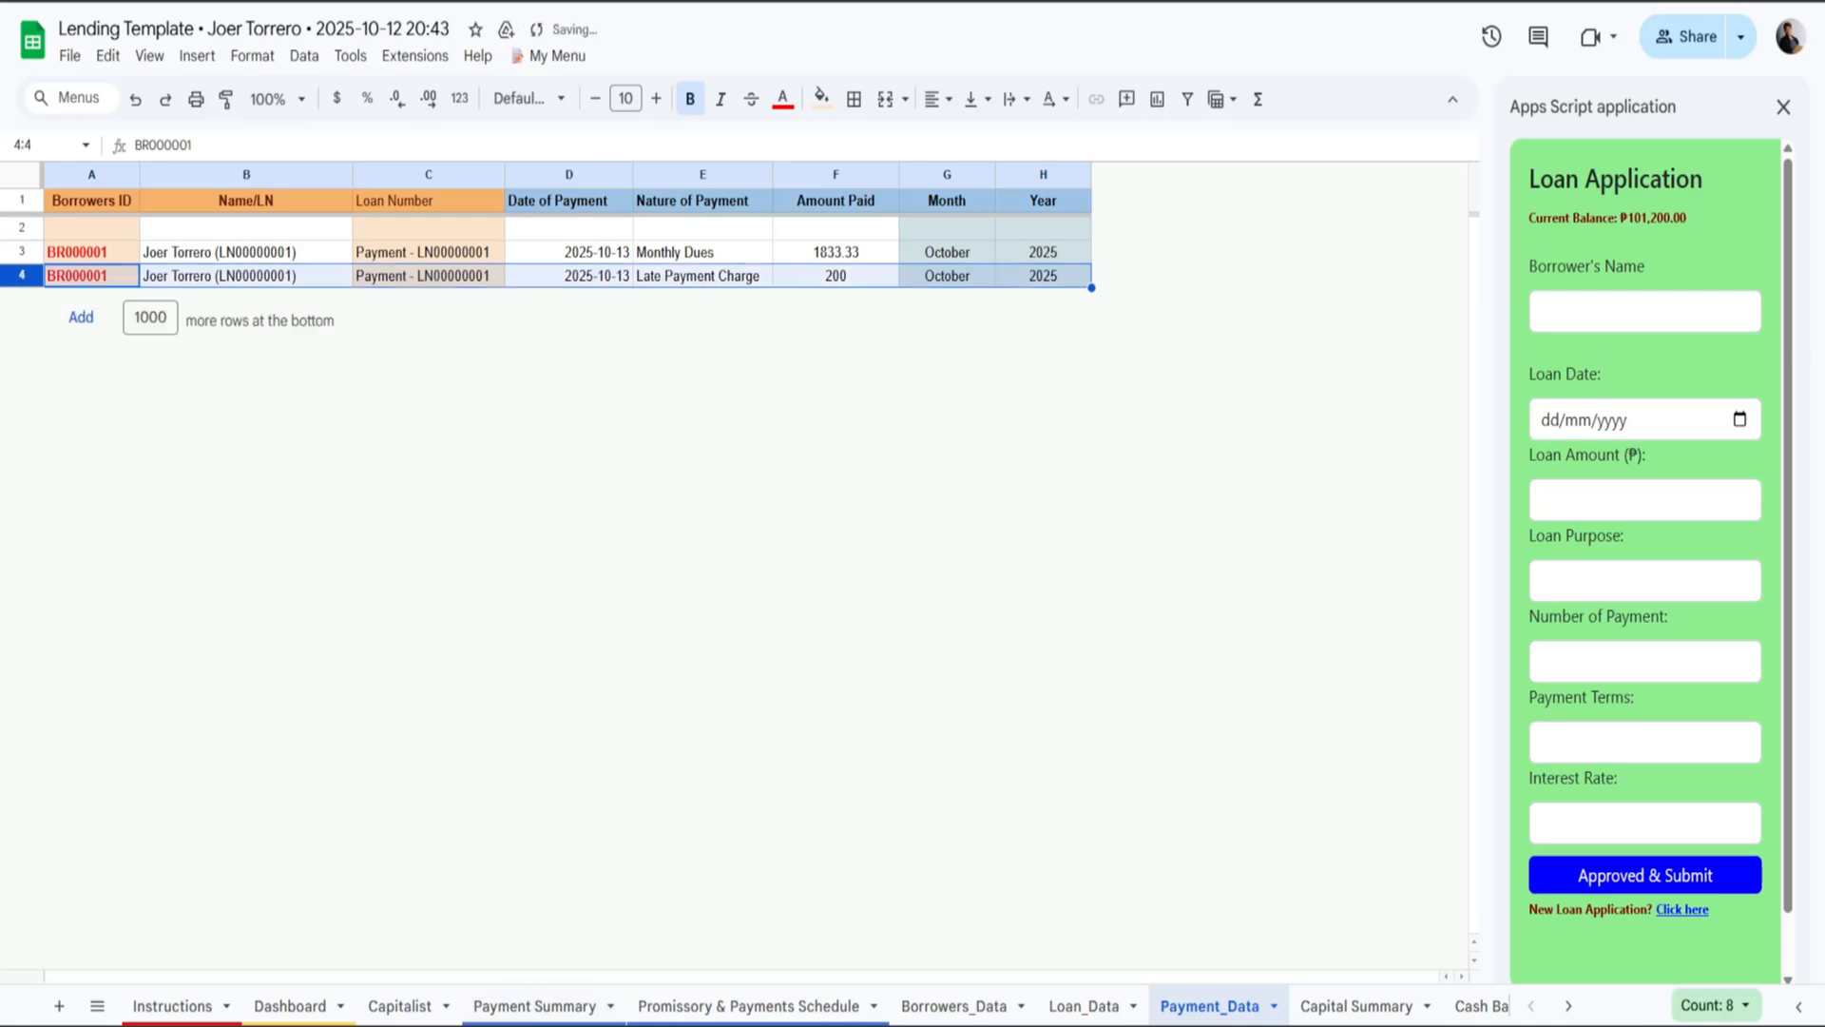
# Return to the Dashboard and reload the Loan Application form, ready at the borrower's name.
pyautogui.click(285, 1006)
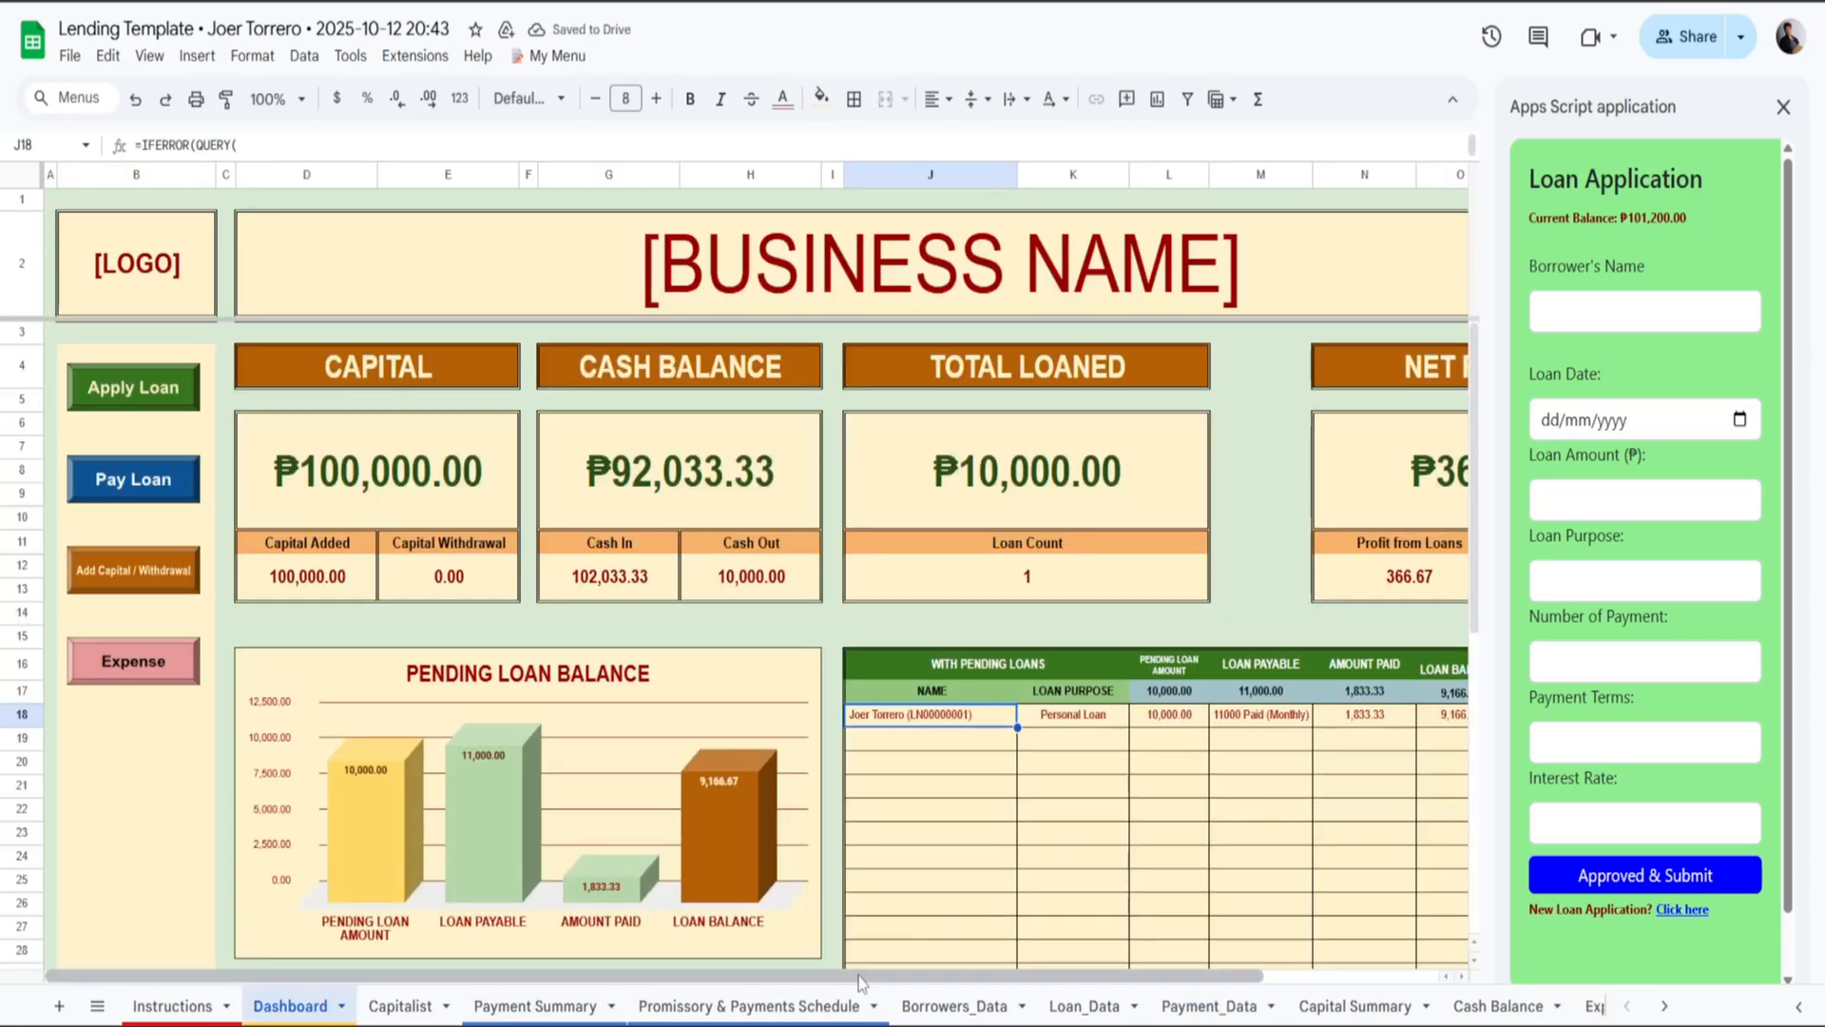
pyautogui.click(106, 398)
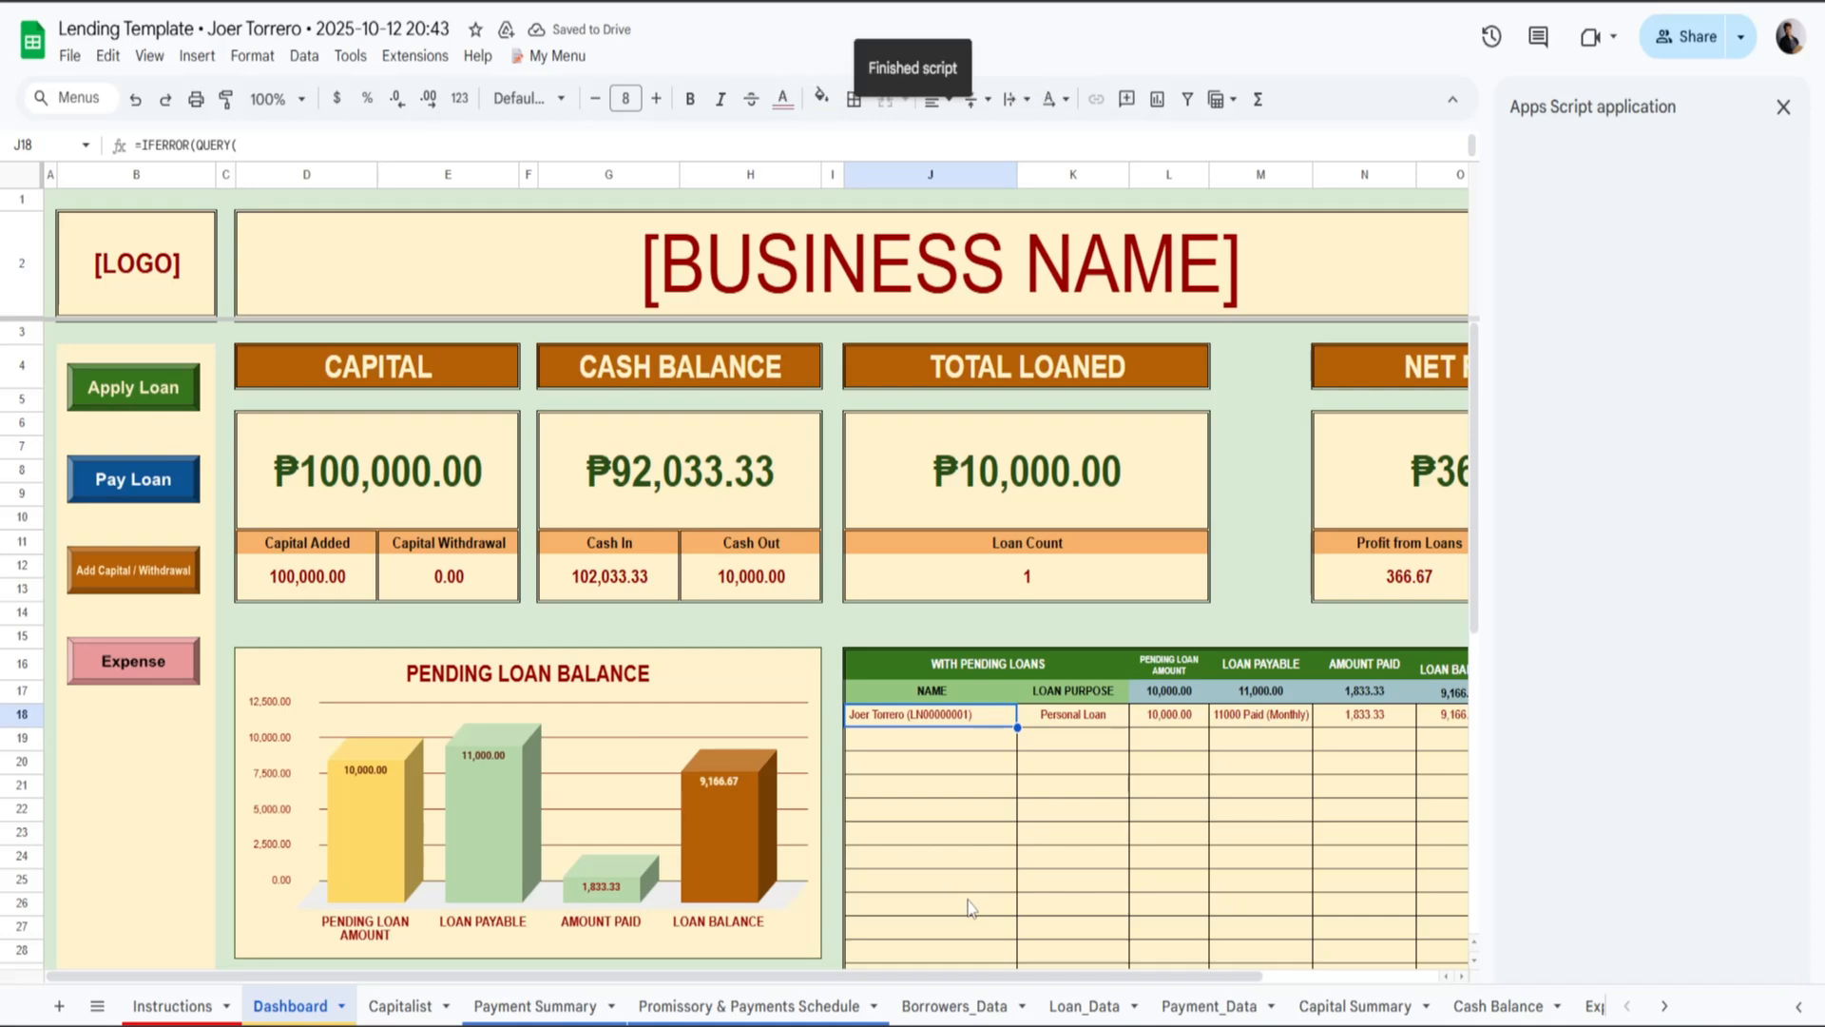
pyautogui.hscroll(2, 1279, 951)
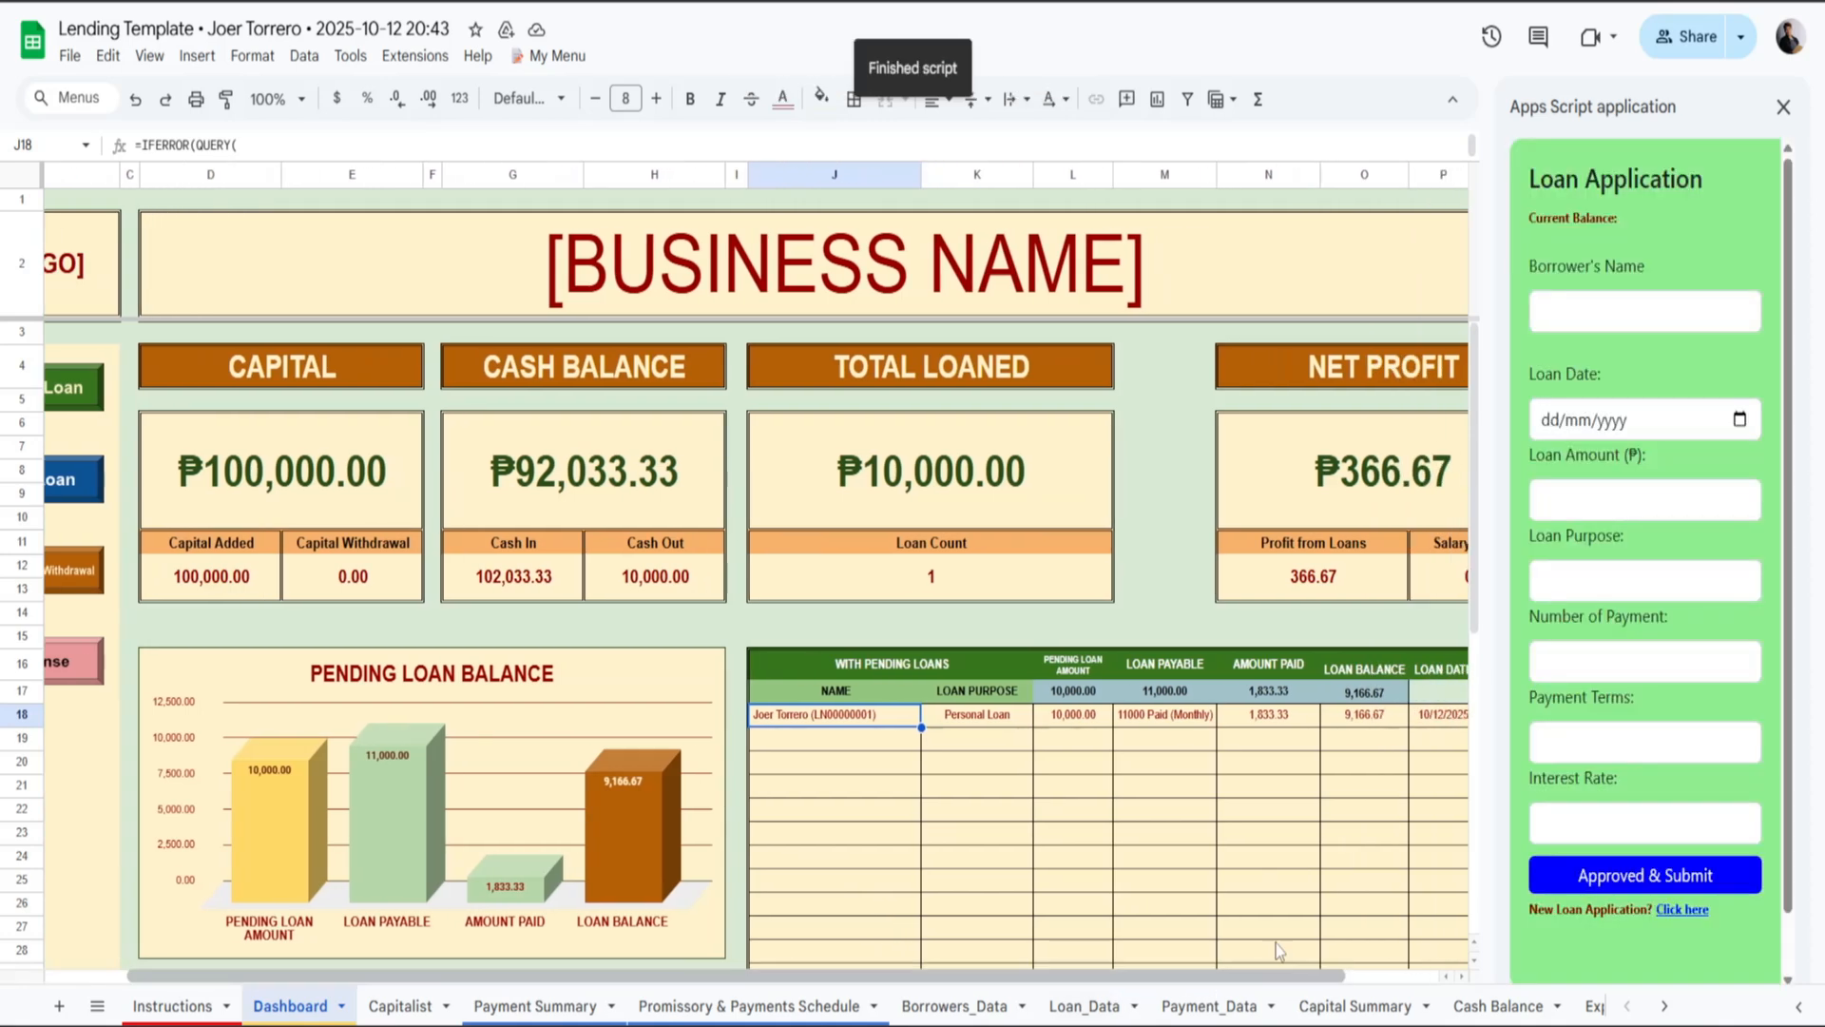
pyautogui.click(1678, 322)
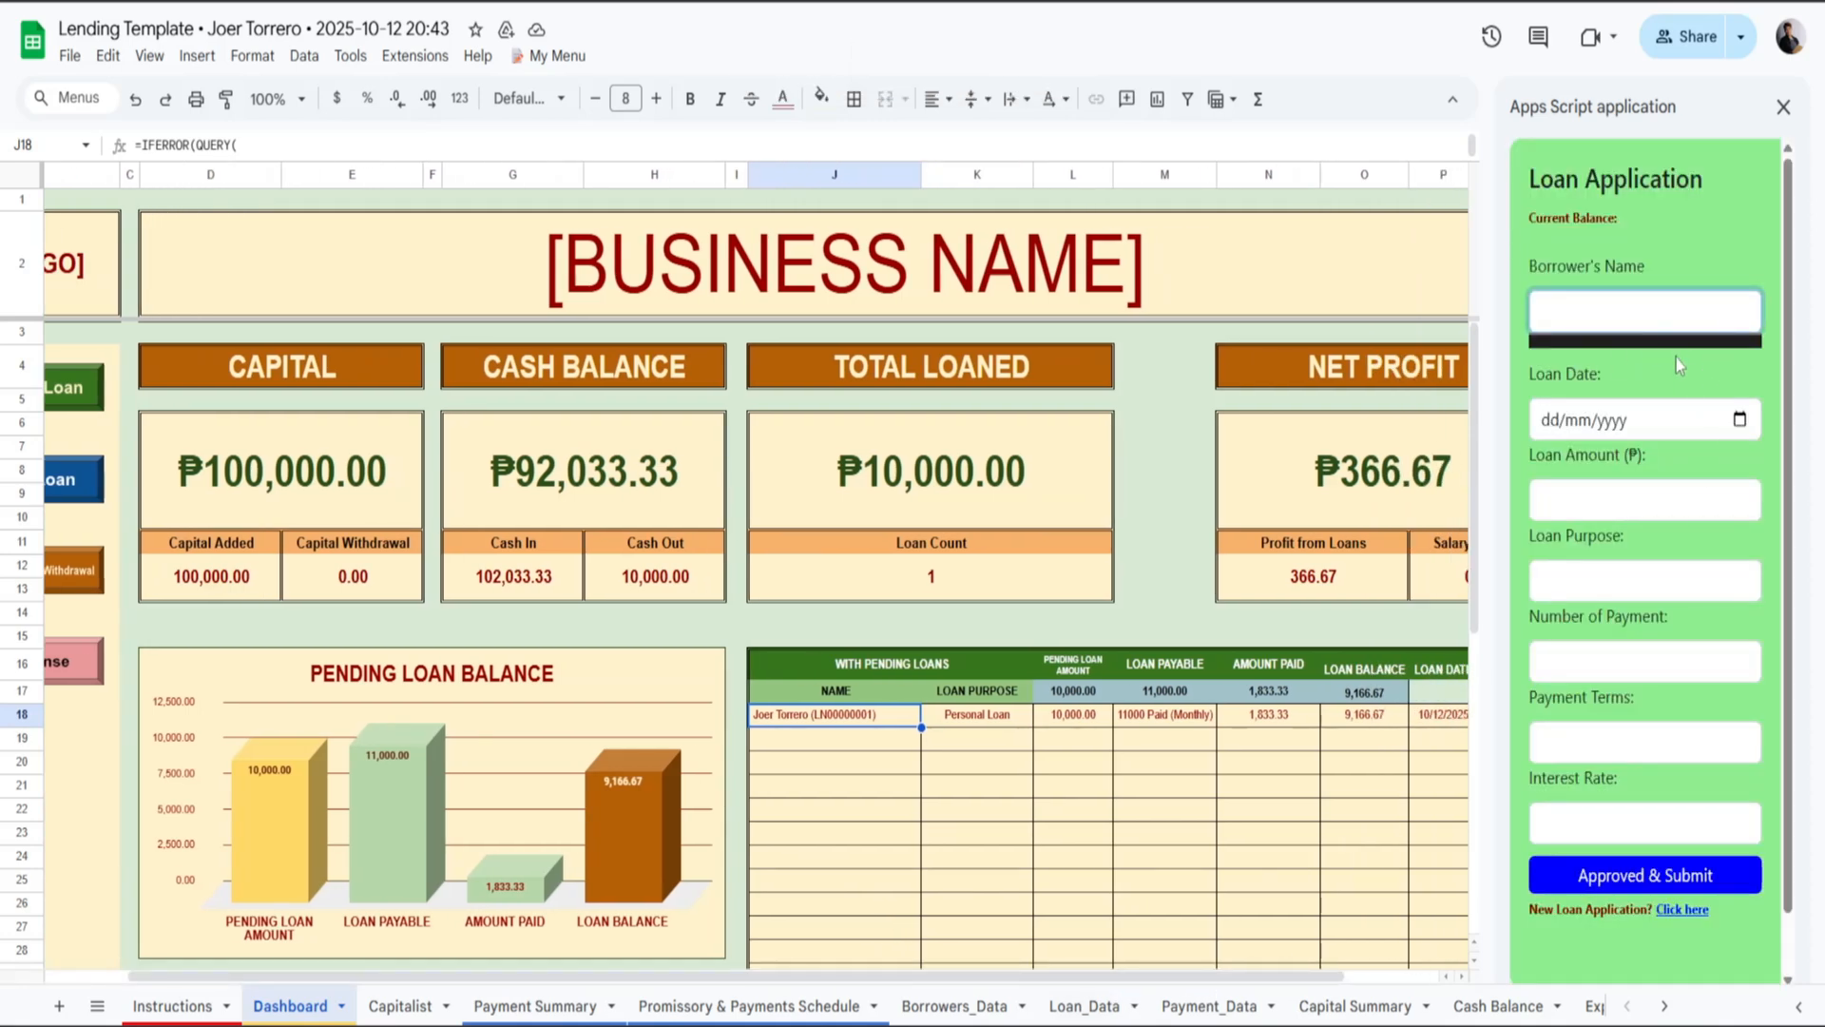
# Examine the pending loan's name, loan payable, amount paid, loan balance and loan date in the Dashboard table.
pyautogui.moveTo(1208, 989); pyautogui.dragTo(1300, 988)
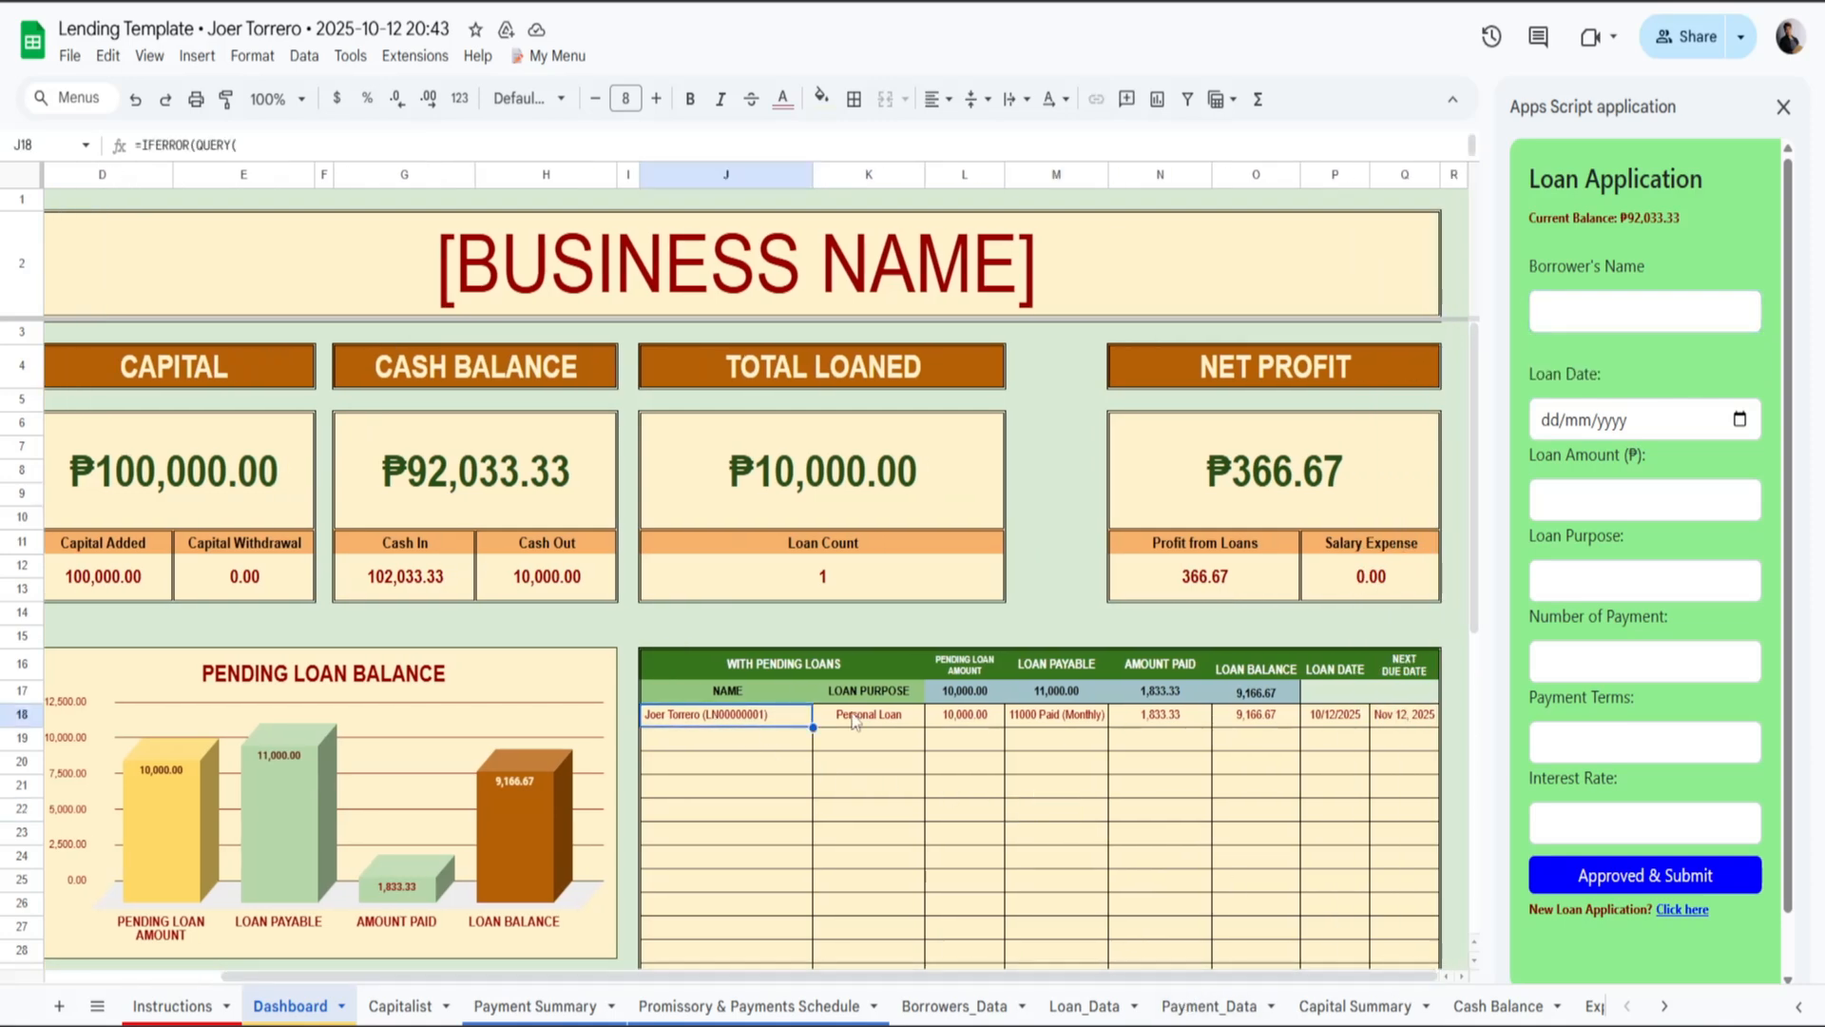
pyautogui.hotkey('ctrl', 'Right')
pyautogui.click(761, 724)
pyautogui.click(1044, 726)
pyautogui.click(1149, 729)
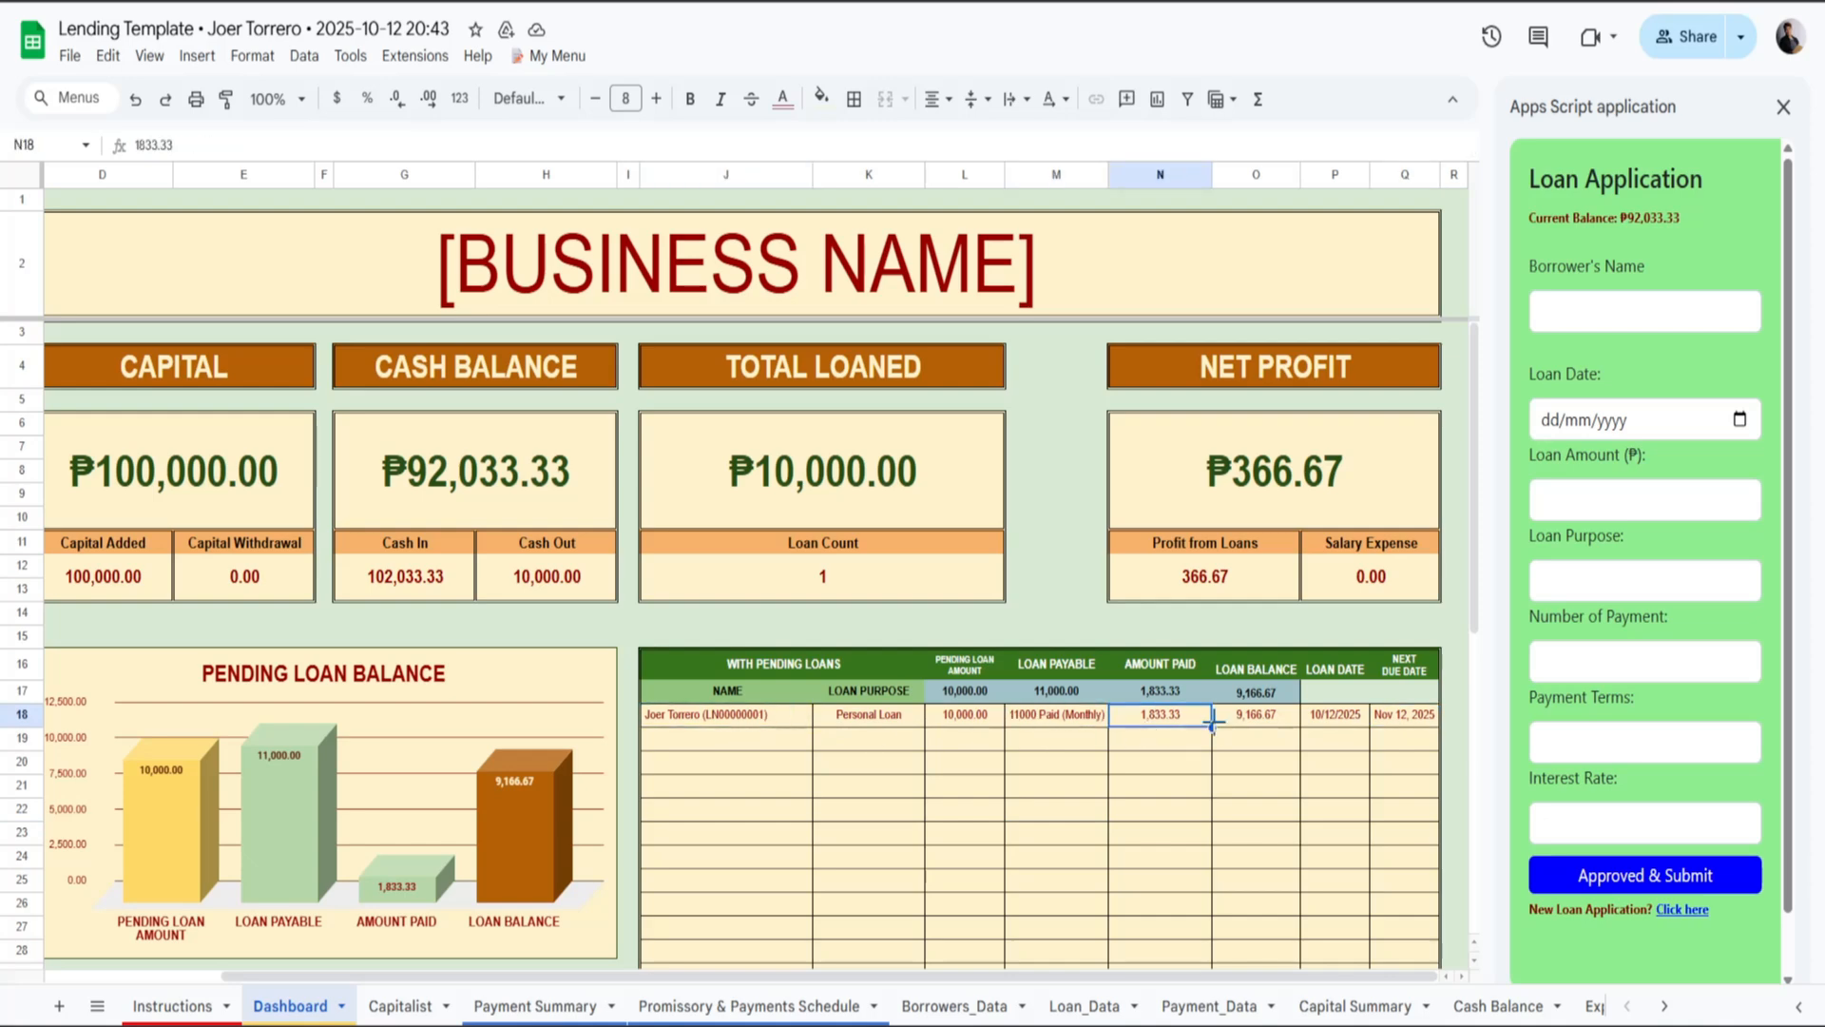
pyautogui.click(1259, 726)
pyautogui.click(1344, 719)
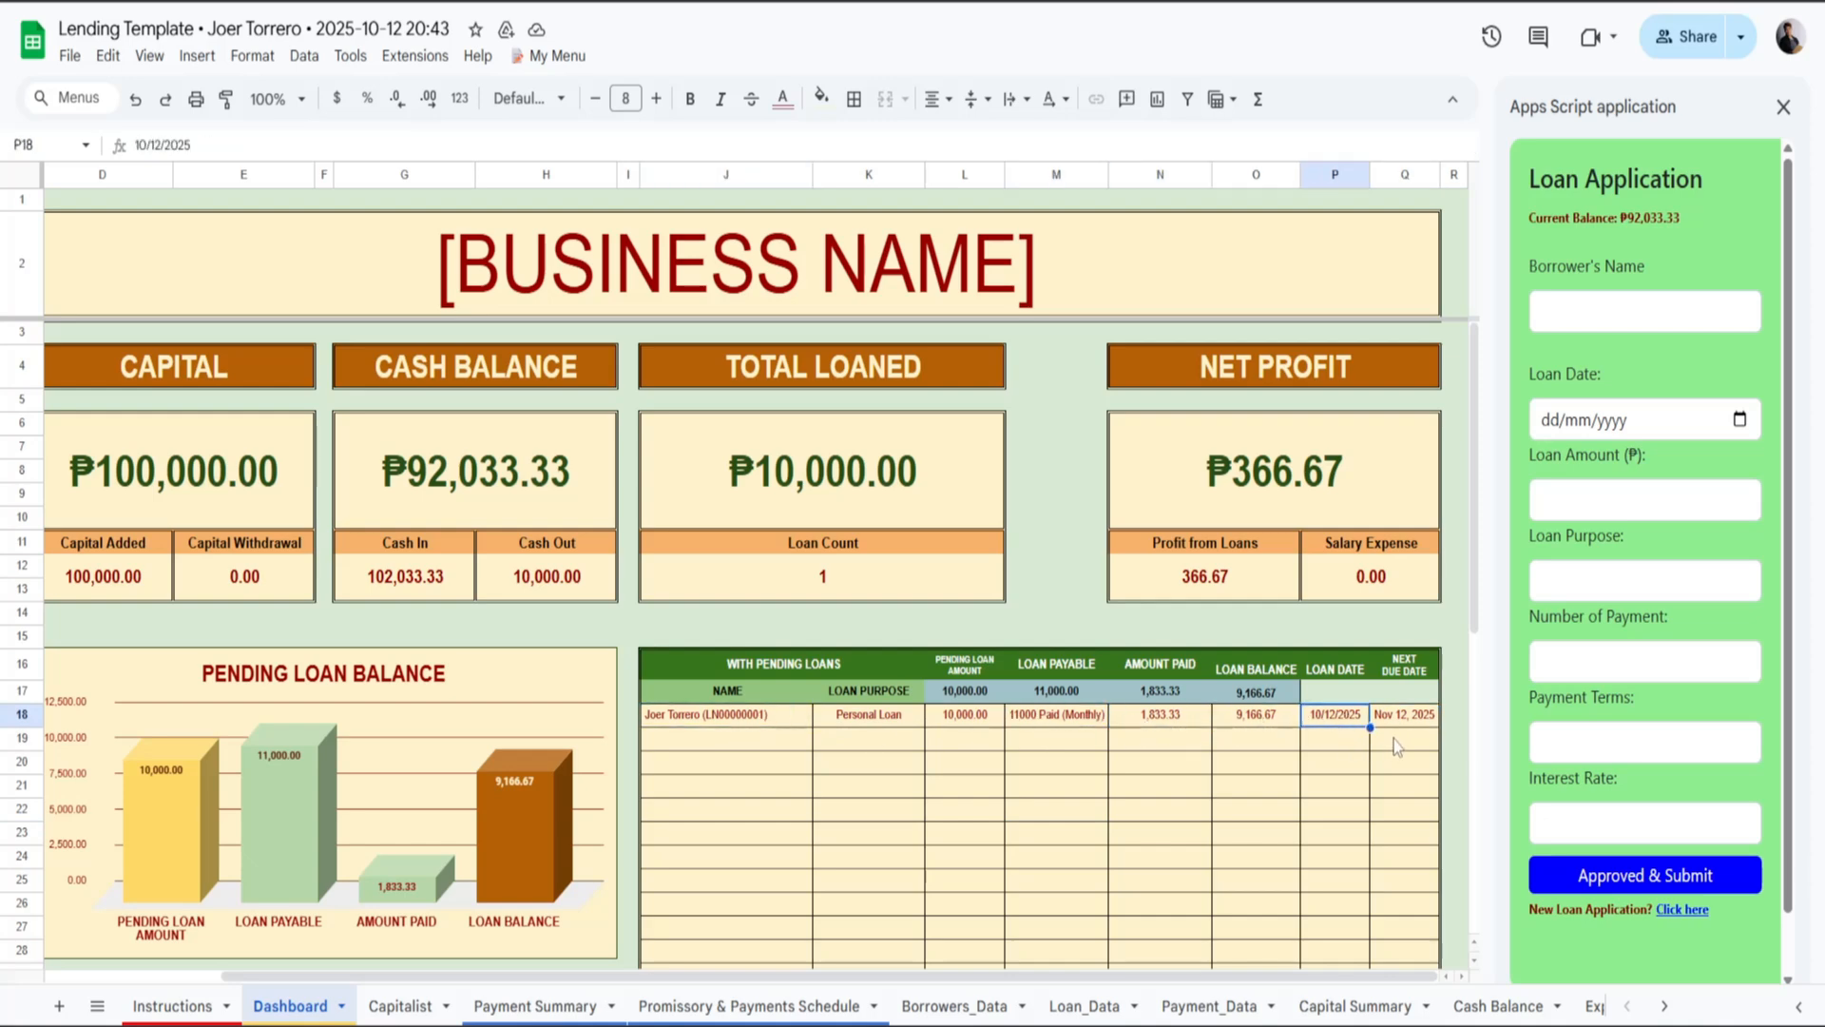
# Check the pending loan's next due date in the Dashboard table and close the Loan Application form.
pyautogui.click(1401, 722)
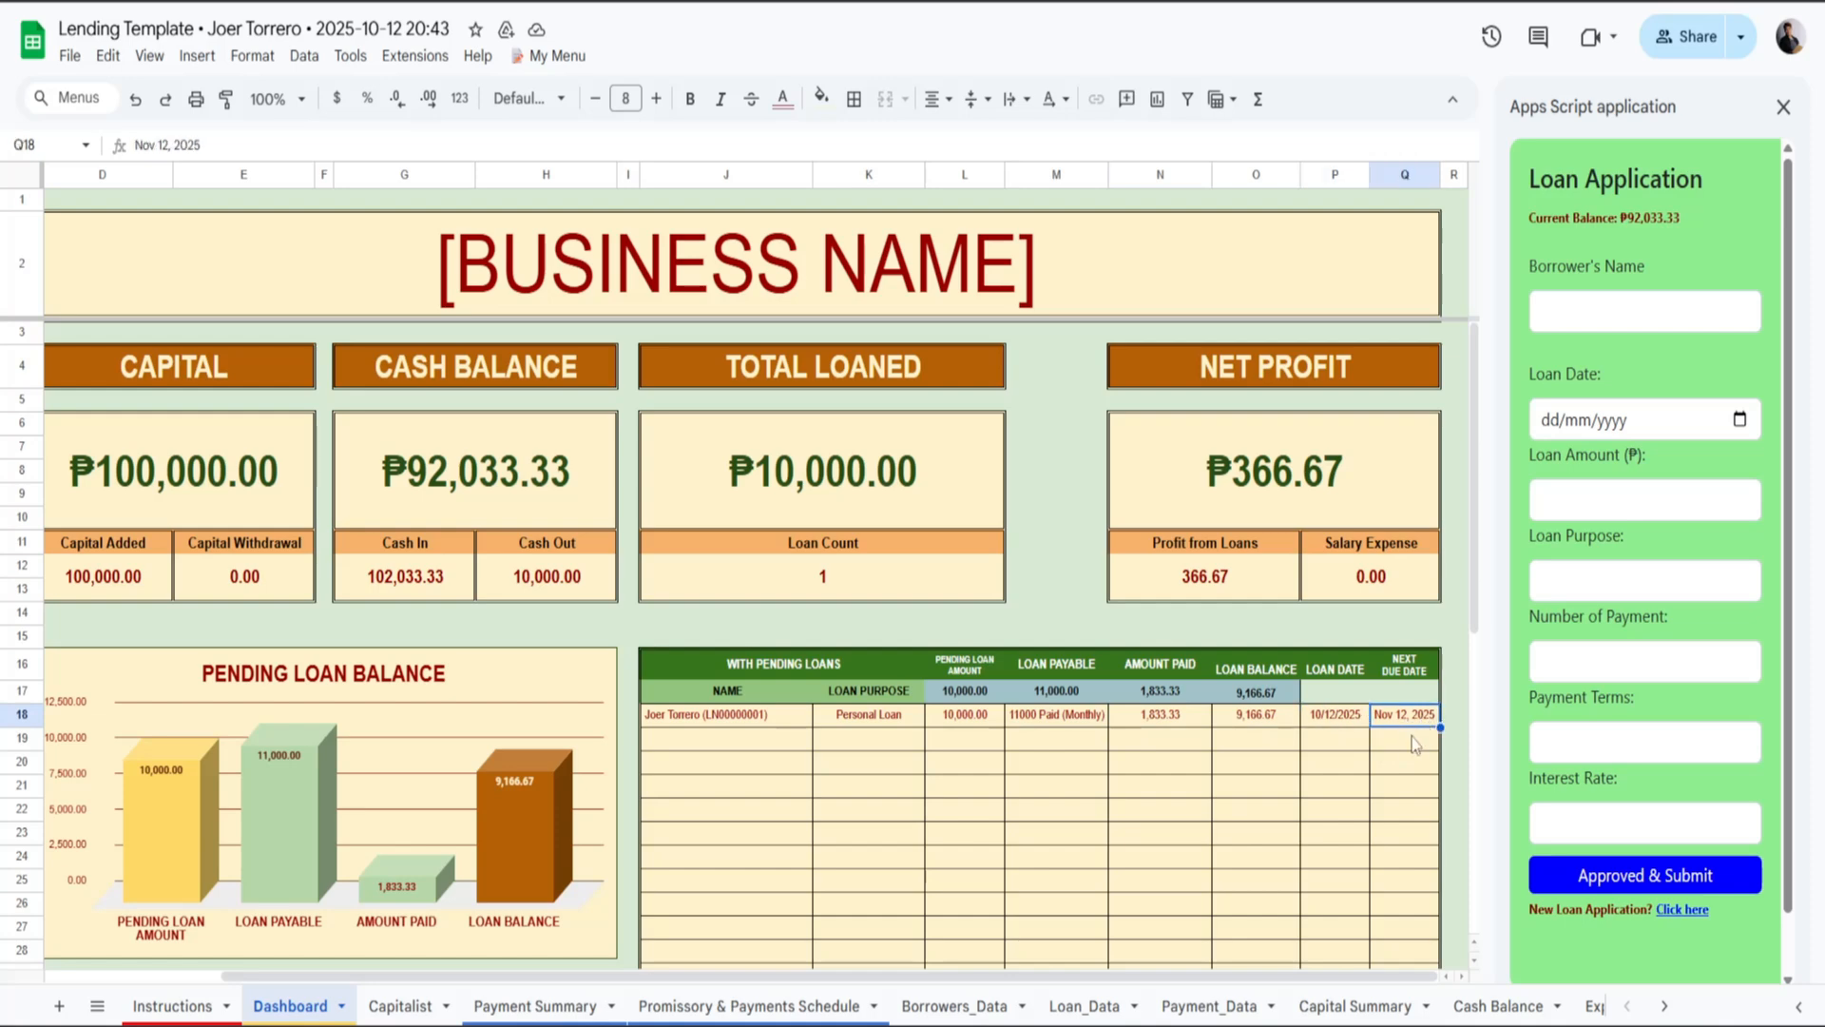
pyautogui.click(1783, 106)
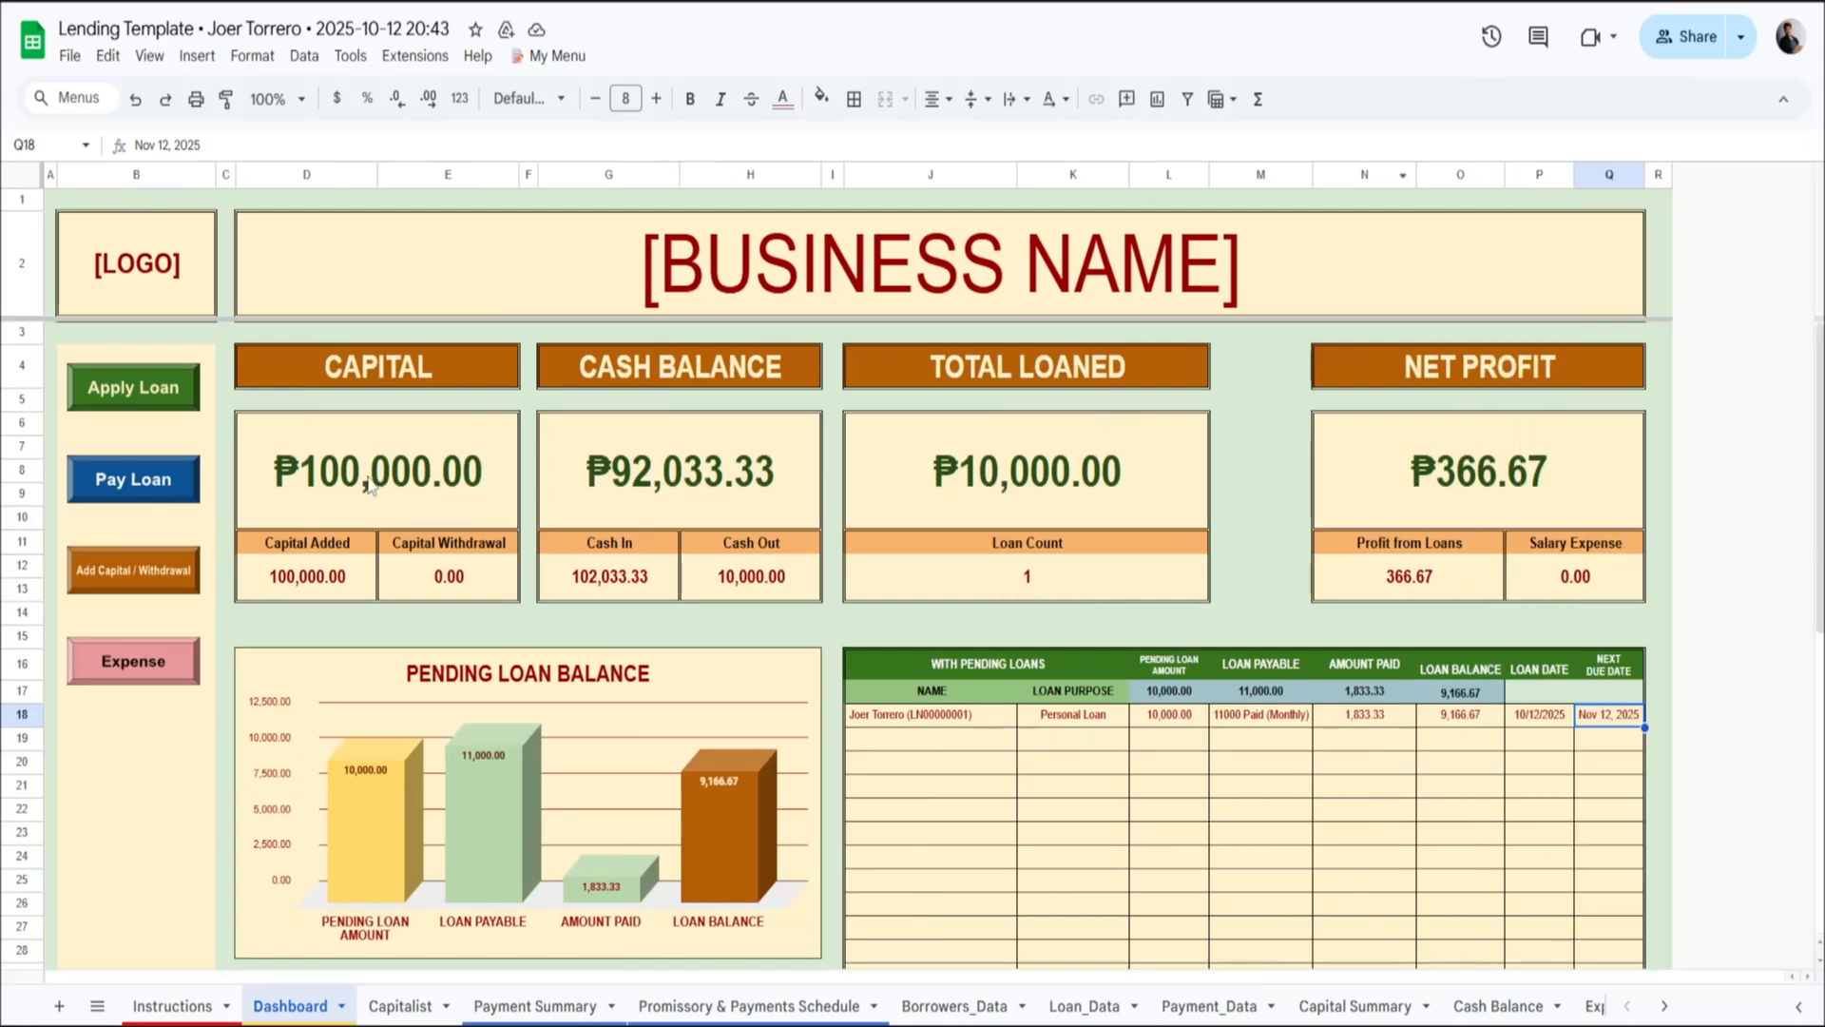
# Open the Expense Form, set the date to 14/10/2025 and choose Salaries & Wages as the details.
pyautogui.click(130, 676)
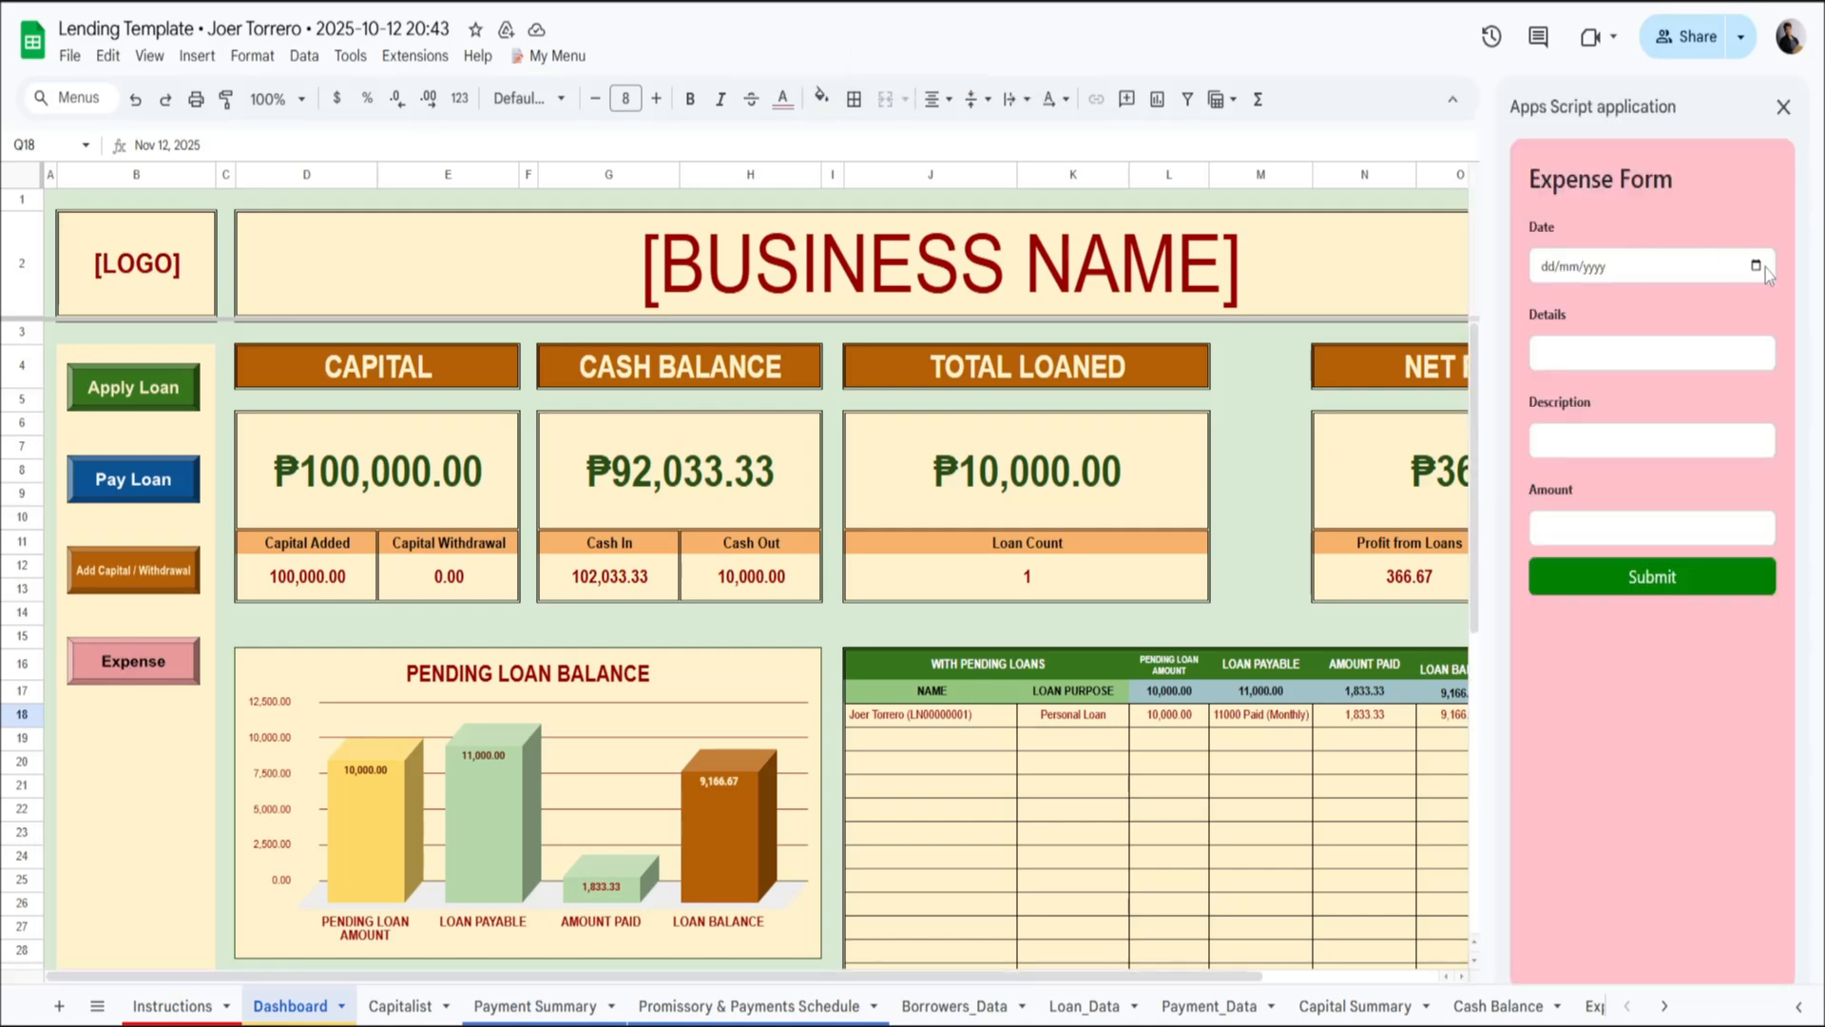
pyautogui.click(1759, 270)
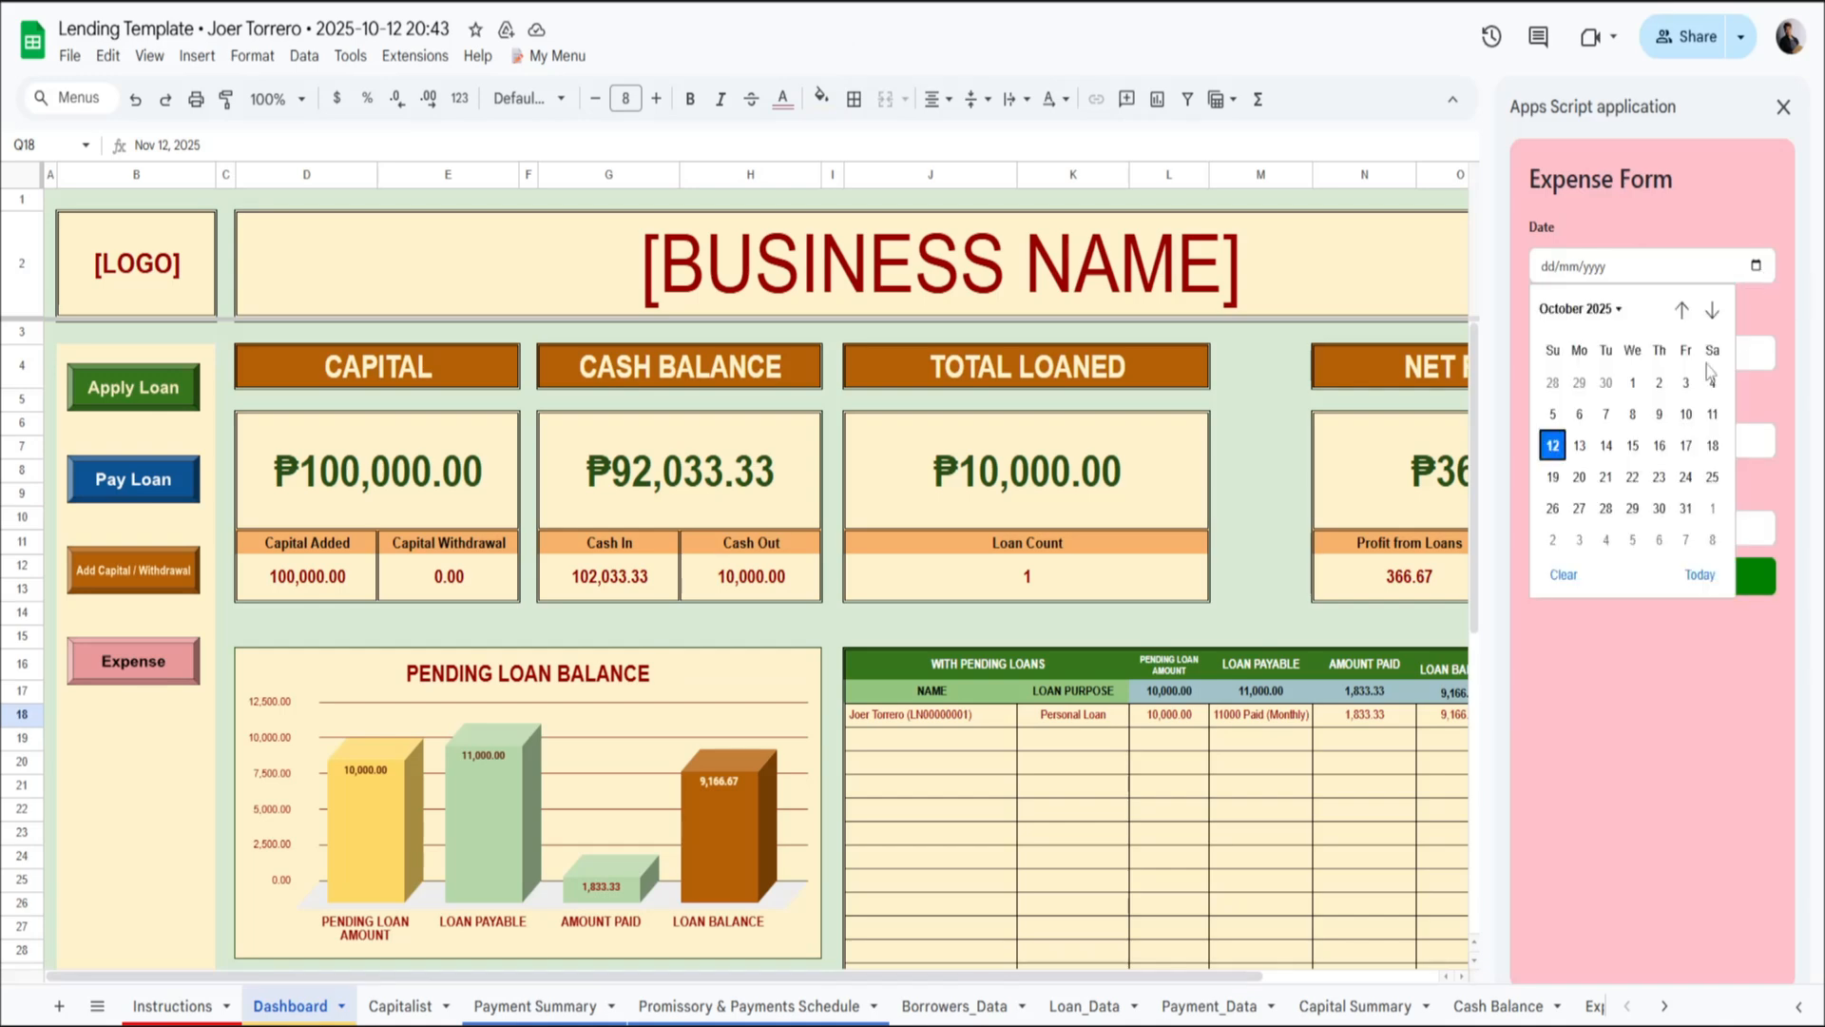
pyautogui.click(1605, 446)
pyautogui.click(1662, 354)
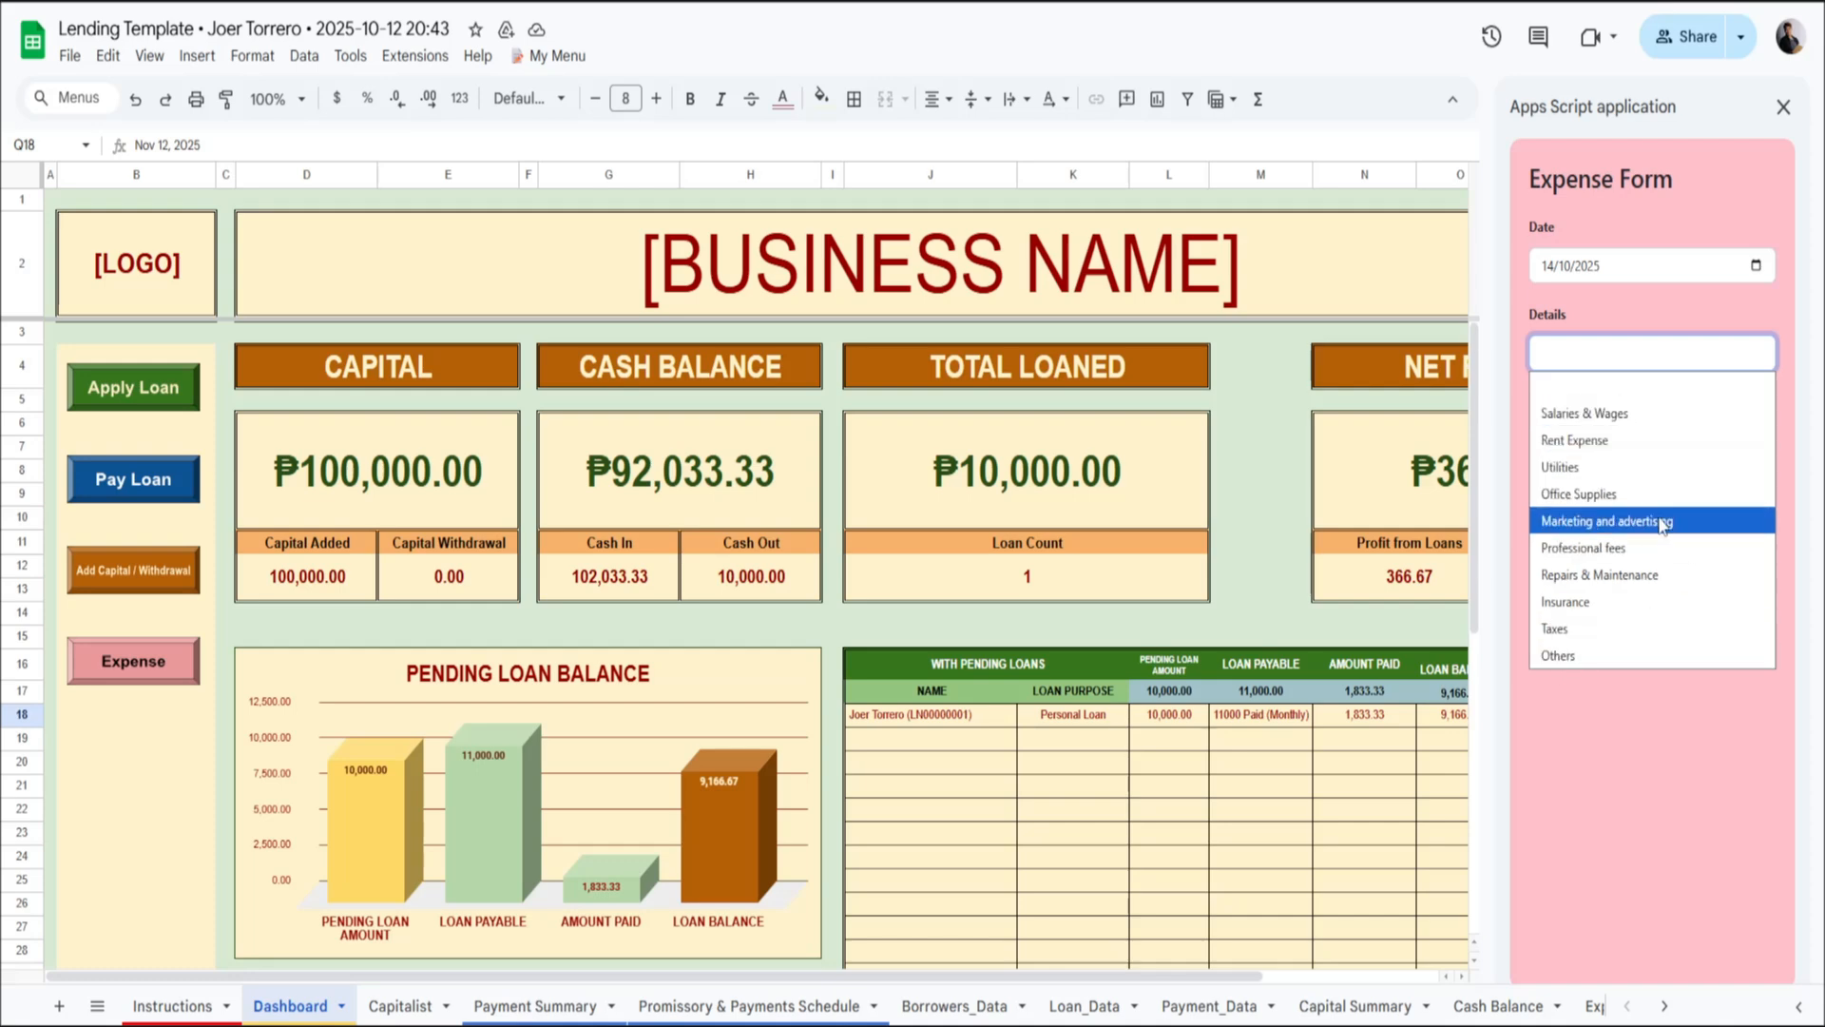
pyautogui.click(1637, 428)
# Describe the expense as "Salaries for Myself" with an amount of 100, submit it and close the Expense Form.
pyautogui.click(1605, 448)
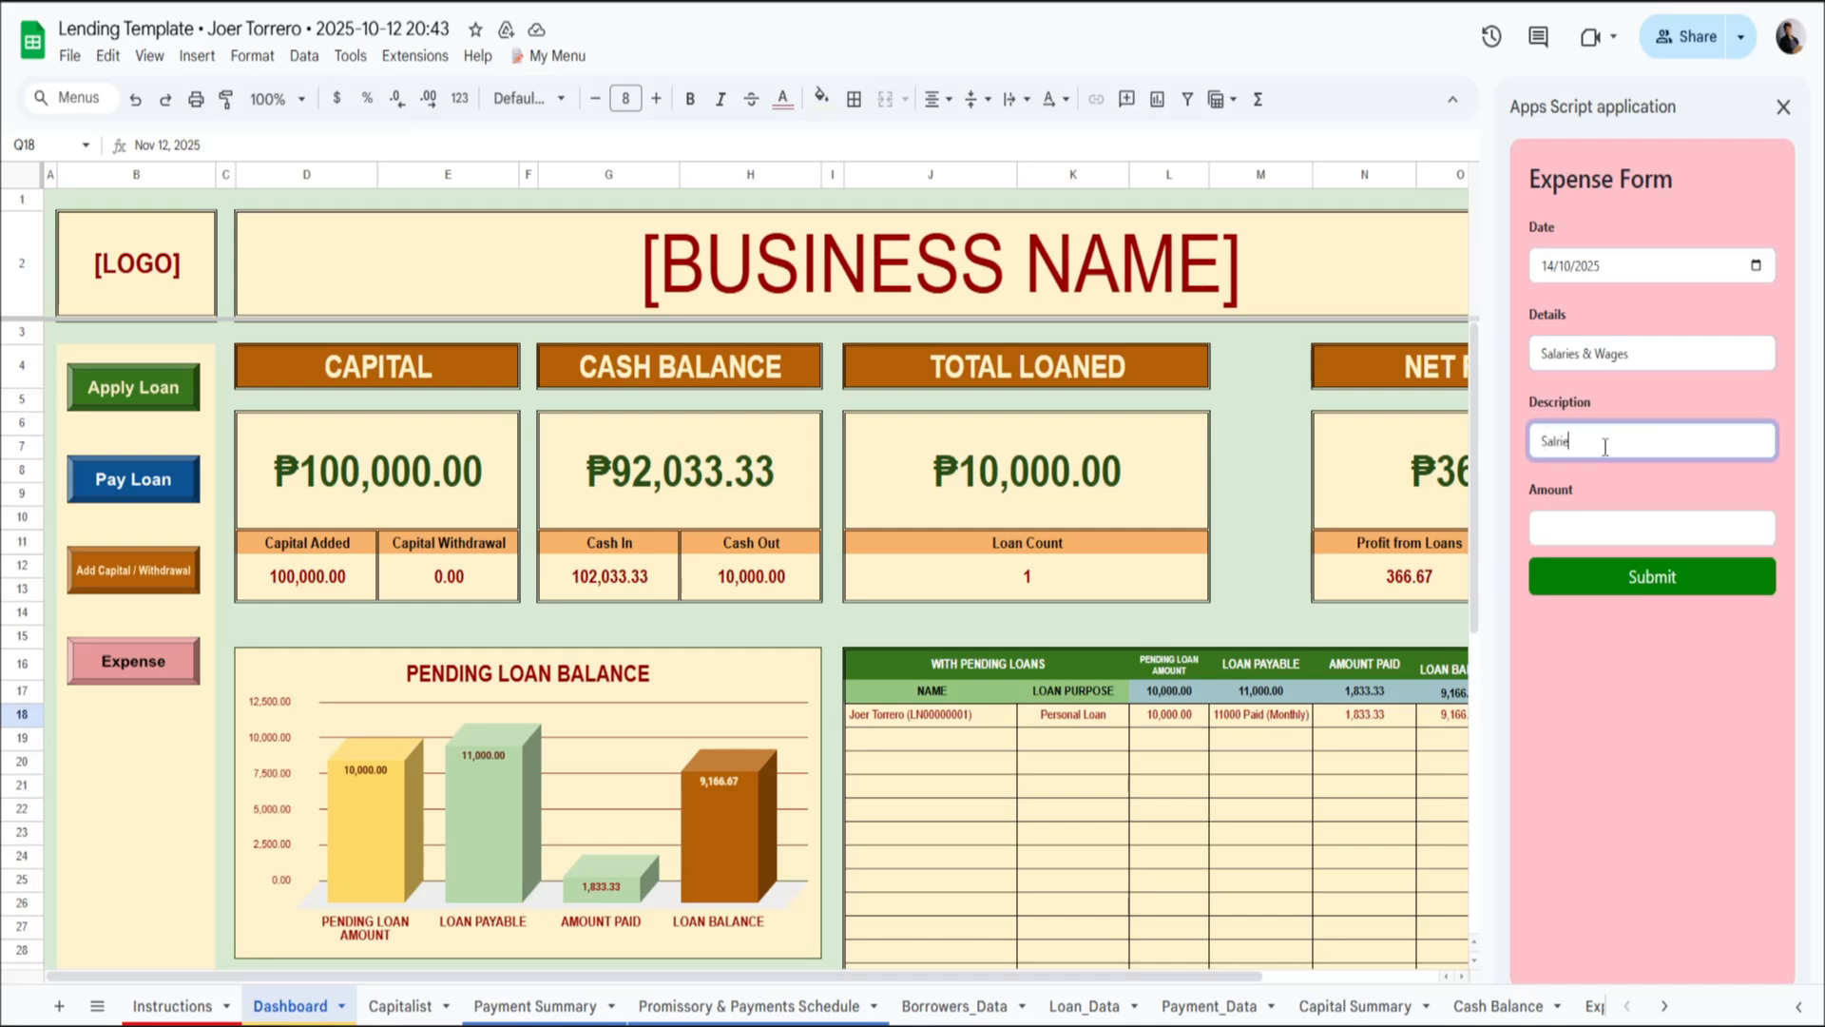
pyautogui.press('BackSpace')
pyautogui.write('aries for Myself')
pyautogui.click(1601, 524)
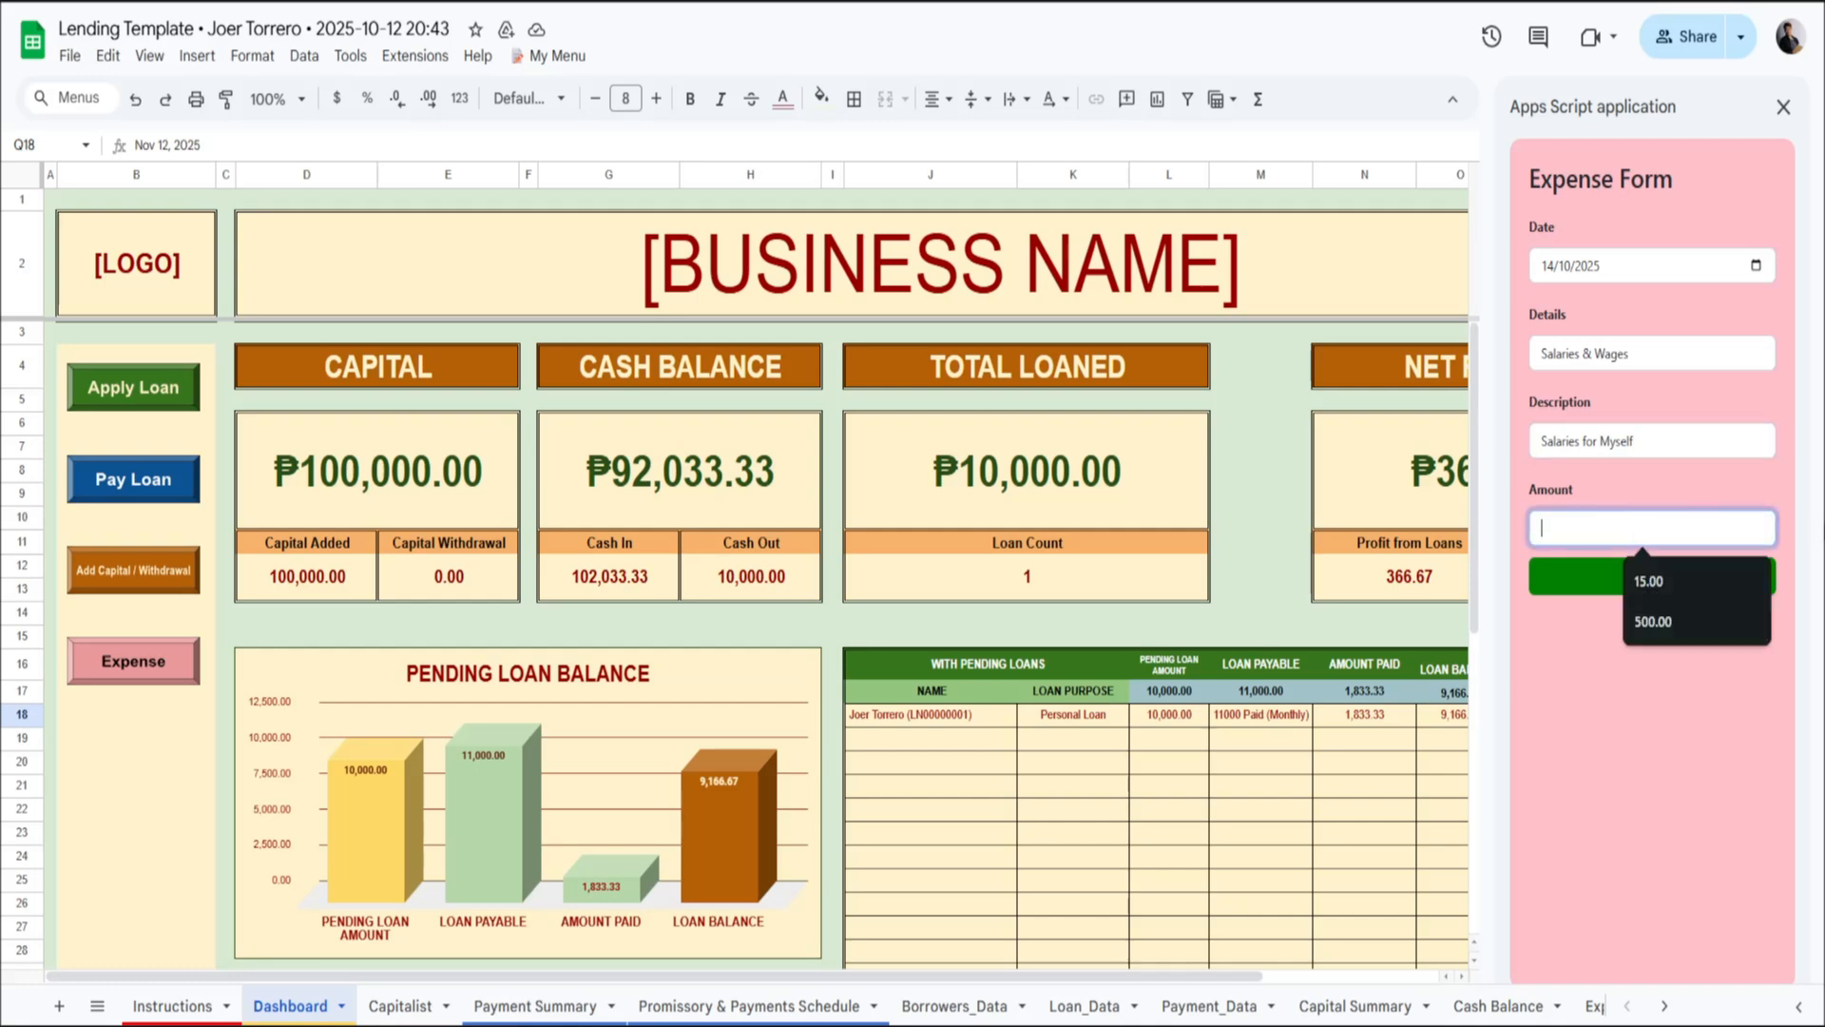
pyautogui.write('100')
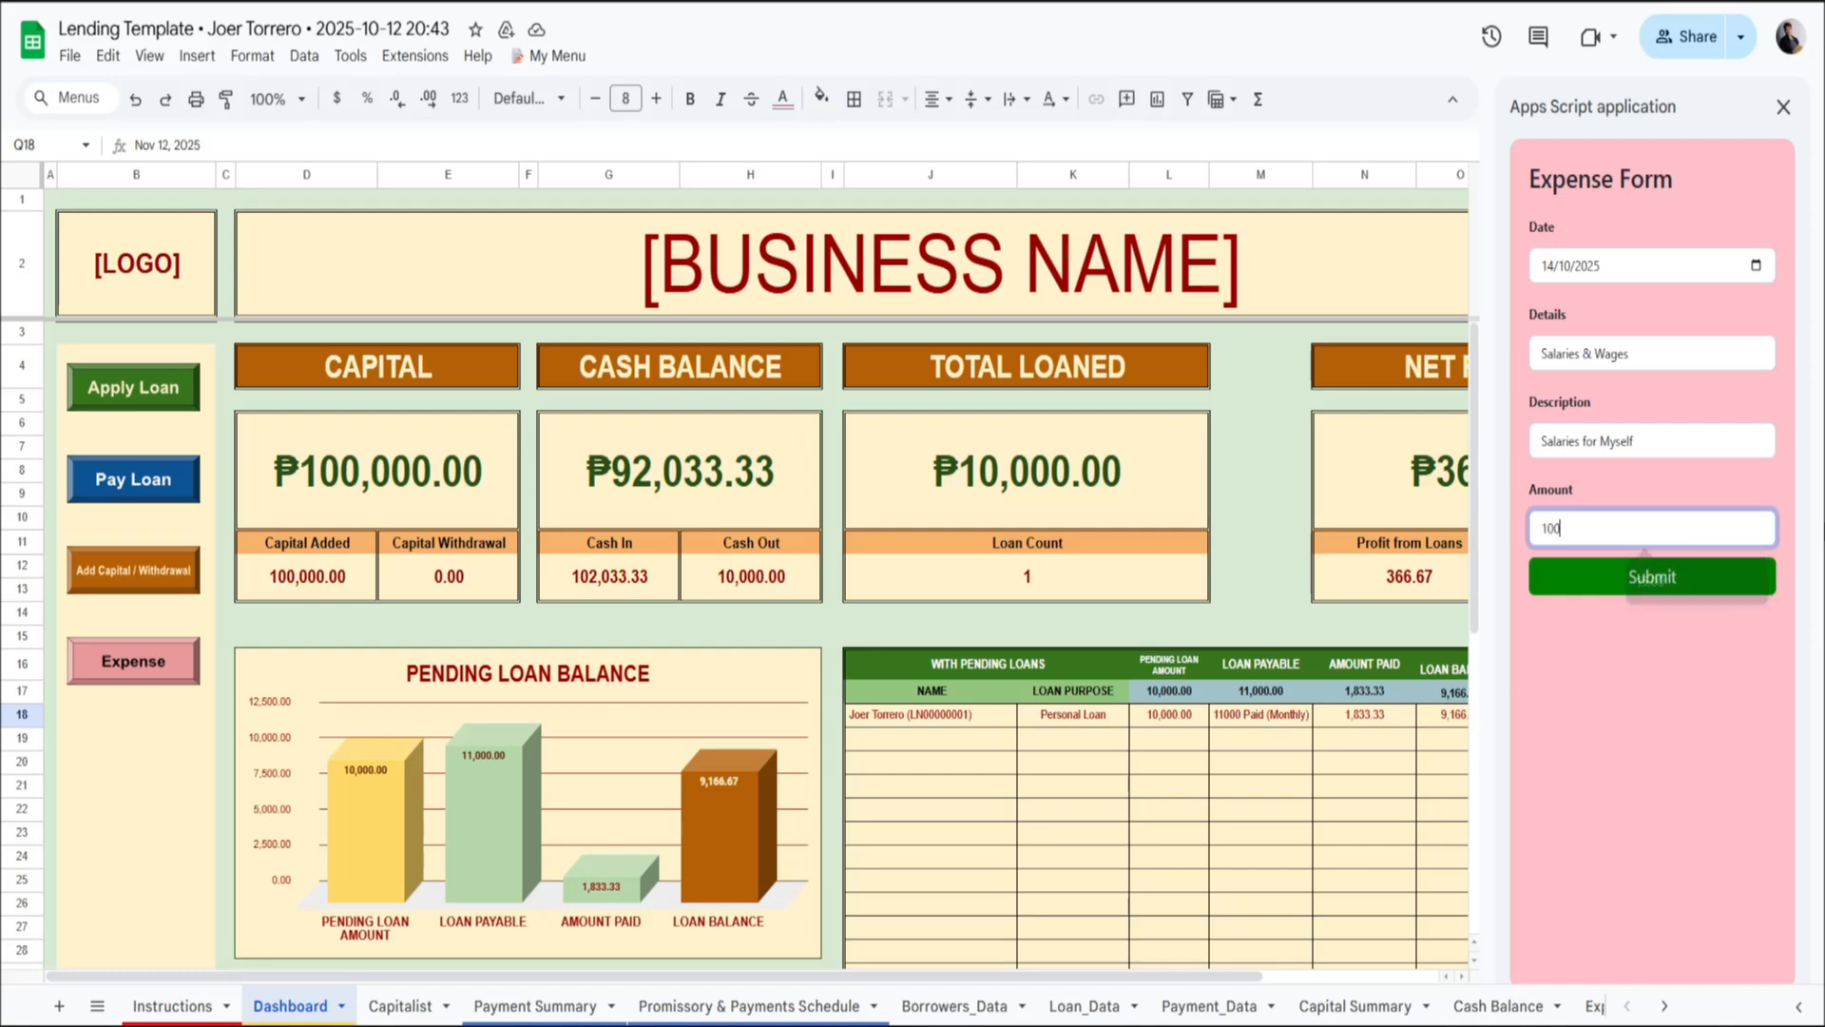
pyautogui.write('0')
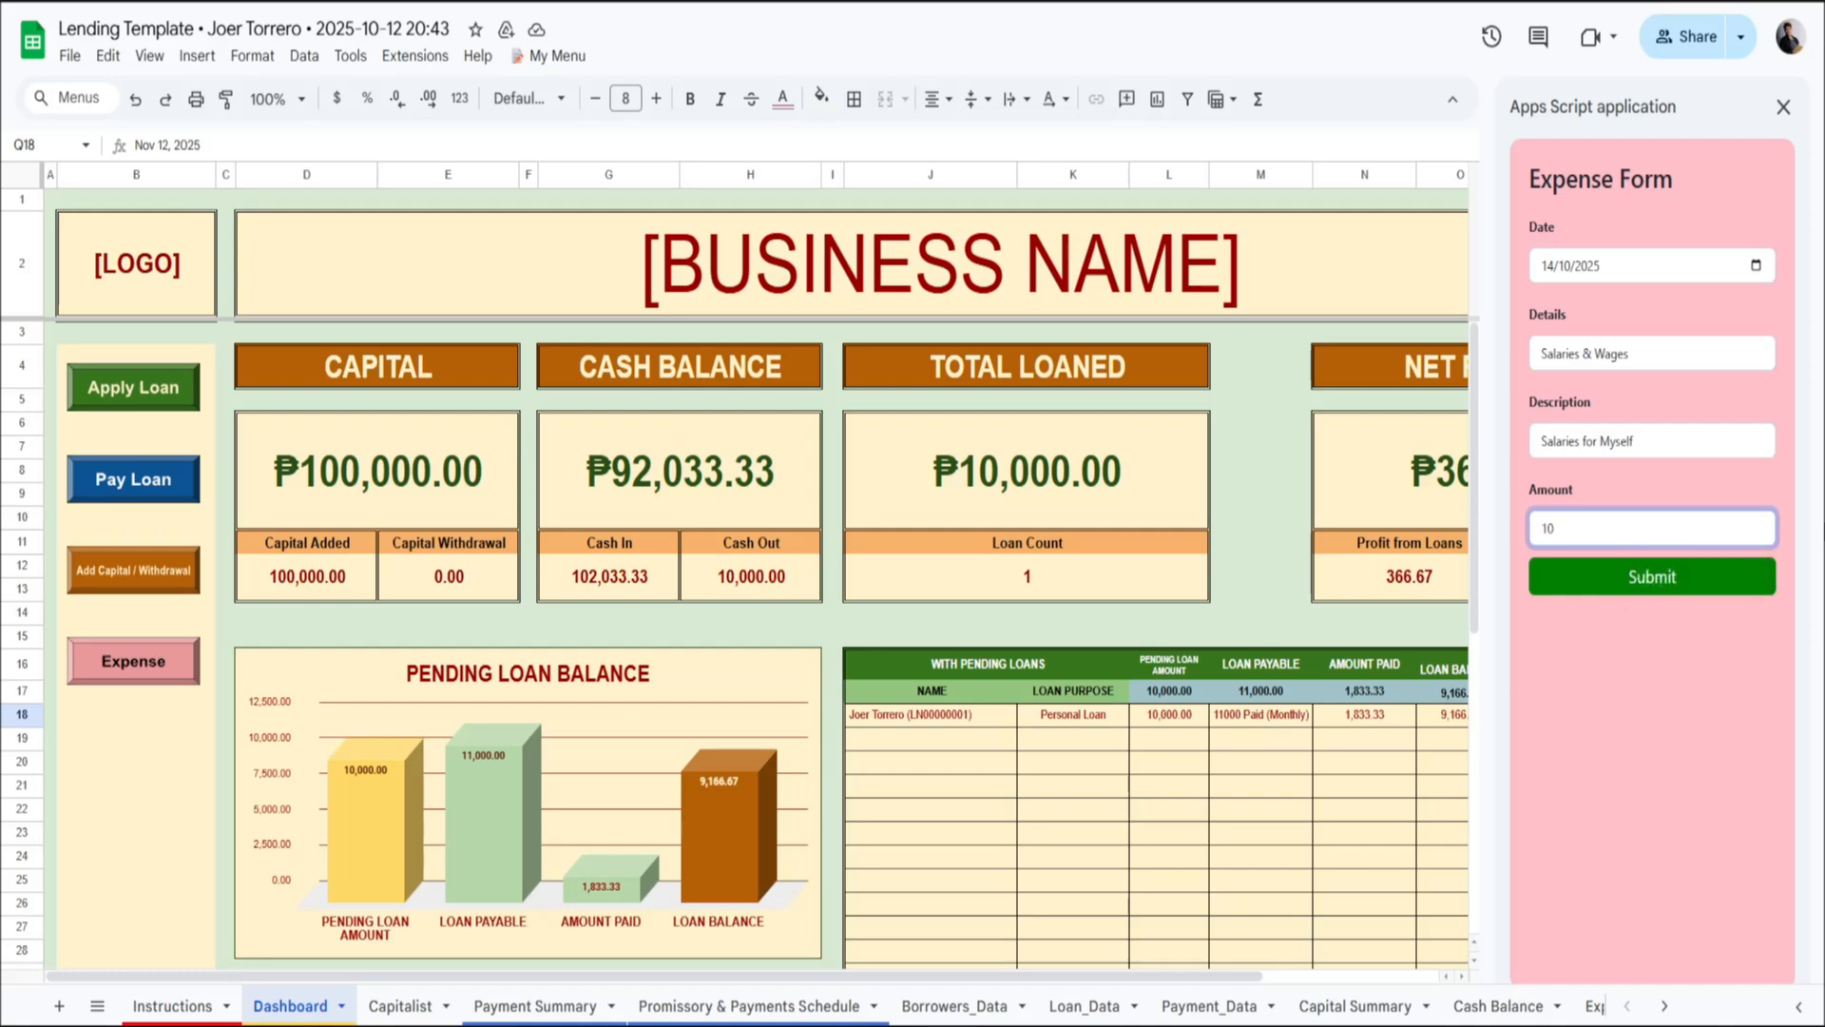
pyautogui.click(1662, 591)
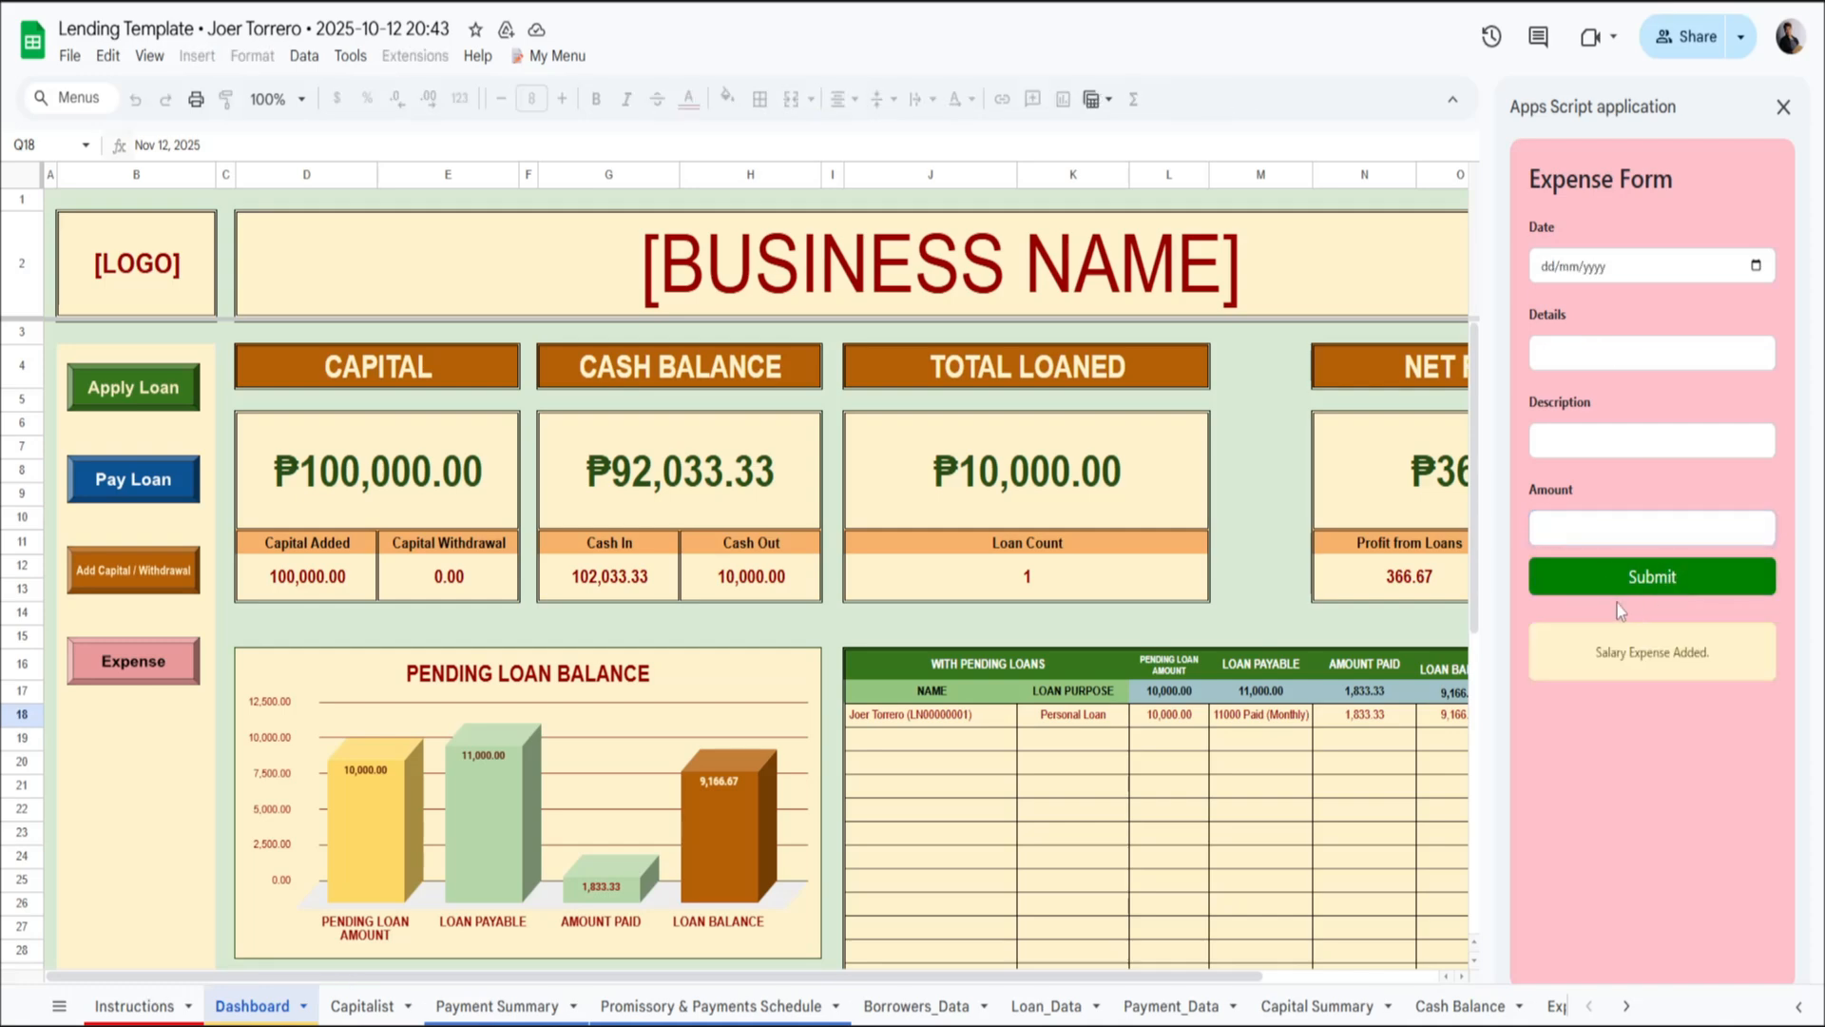
pyautogui.click(1783, 106)
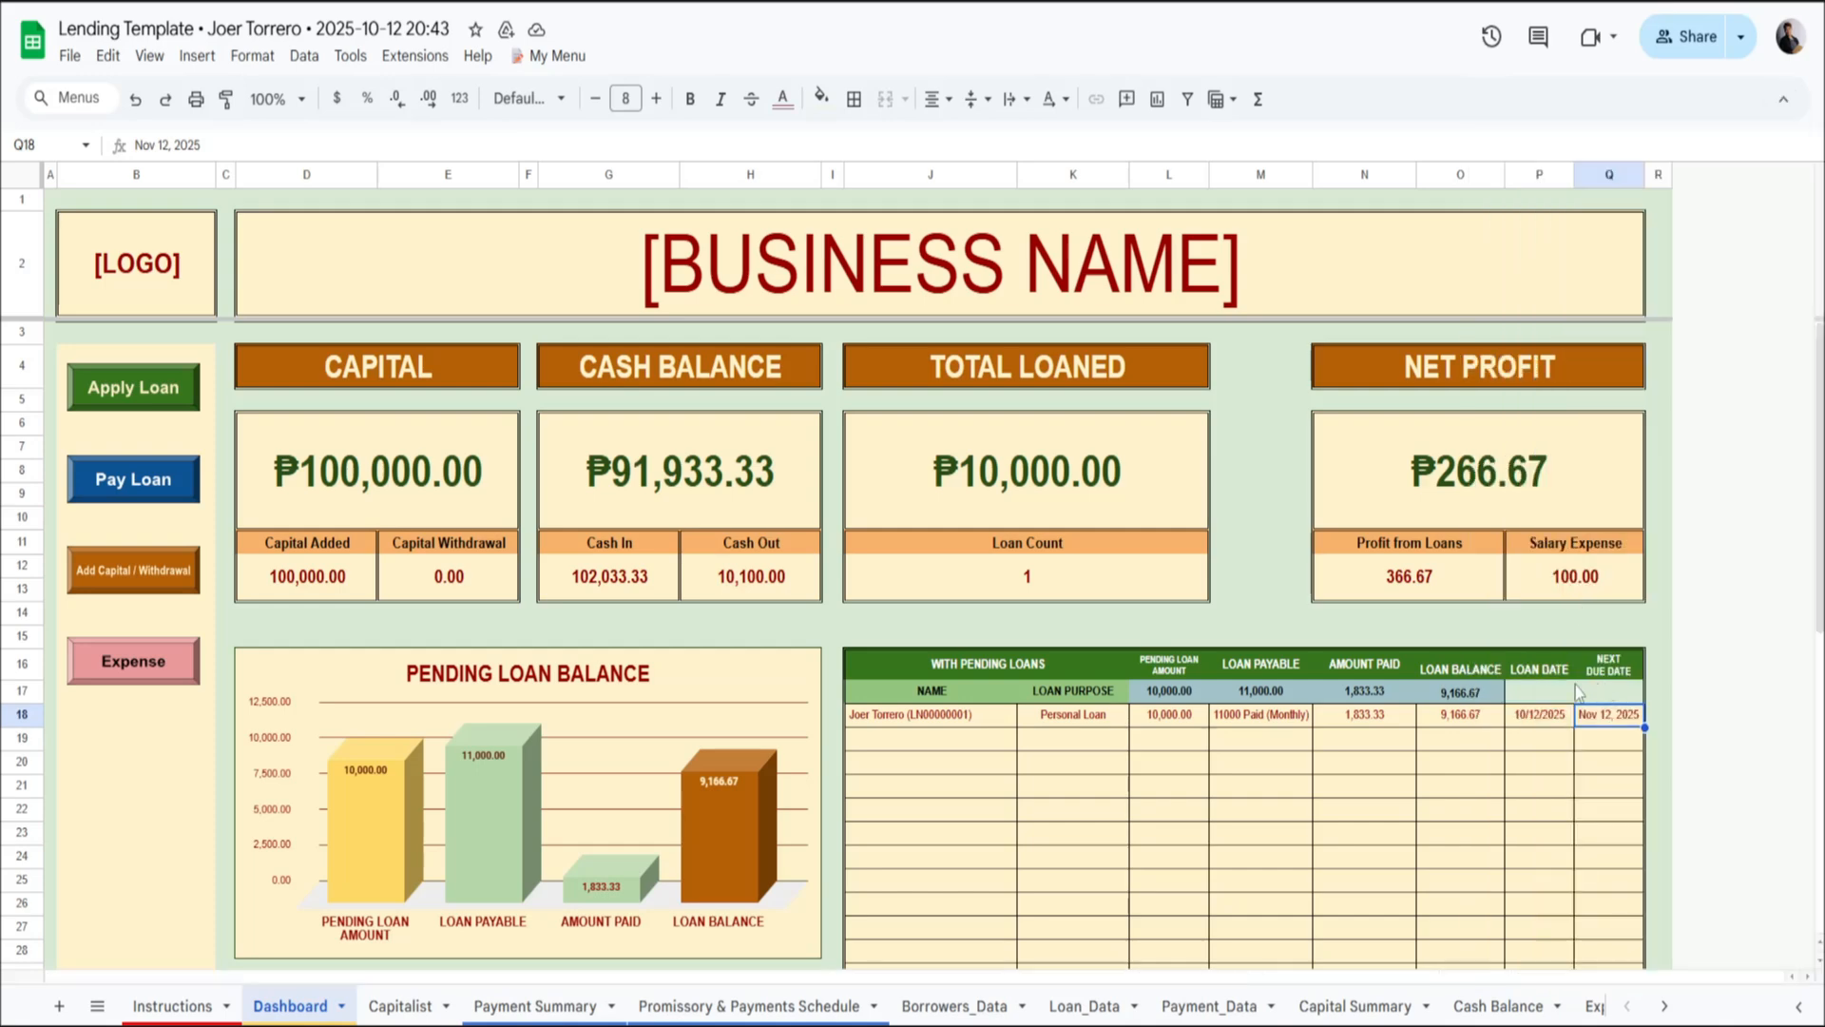
# Examine the Salary Expense and Profit from Loans figures under Net Profit on the Dashboard.
pyautogui.click(1596, 584)
pyautogui.click(1397, 595)
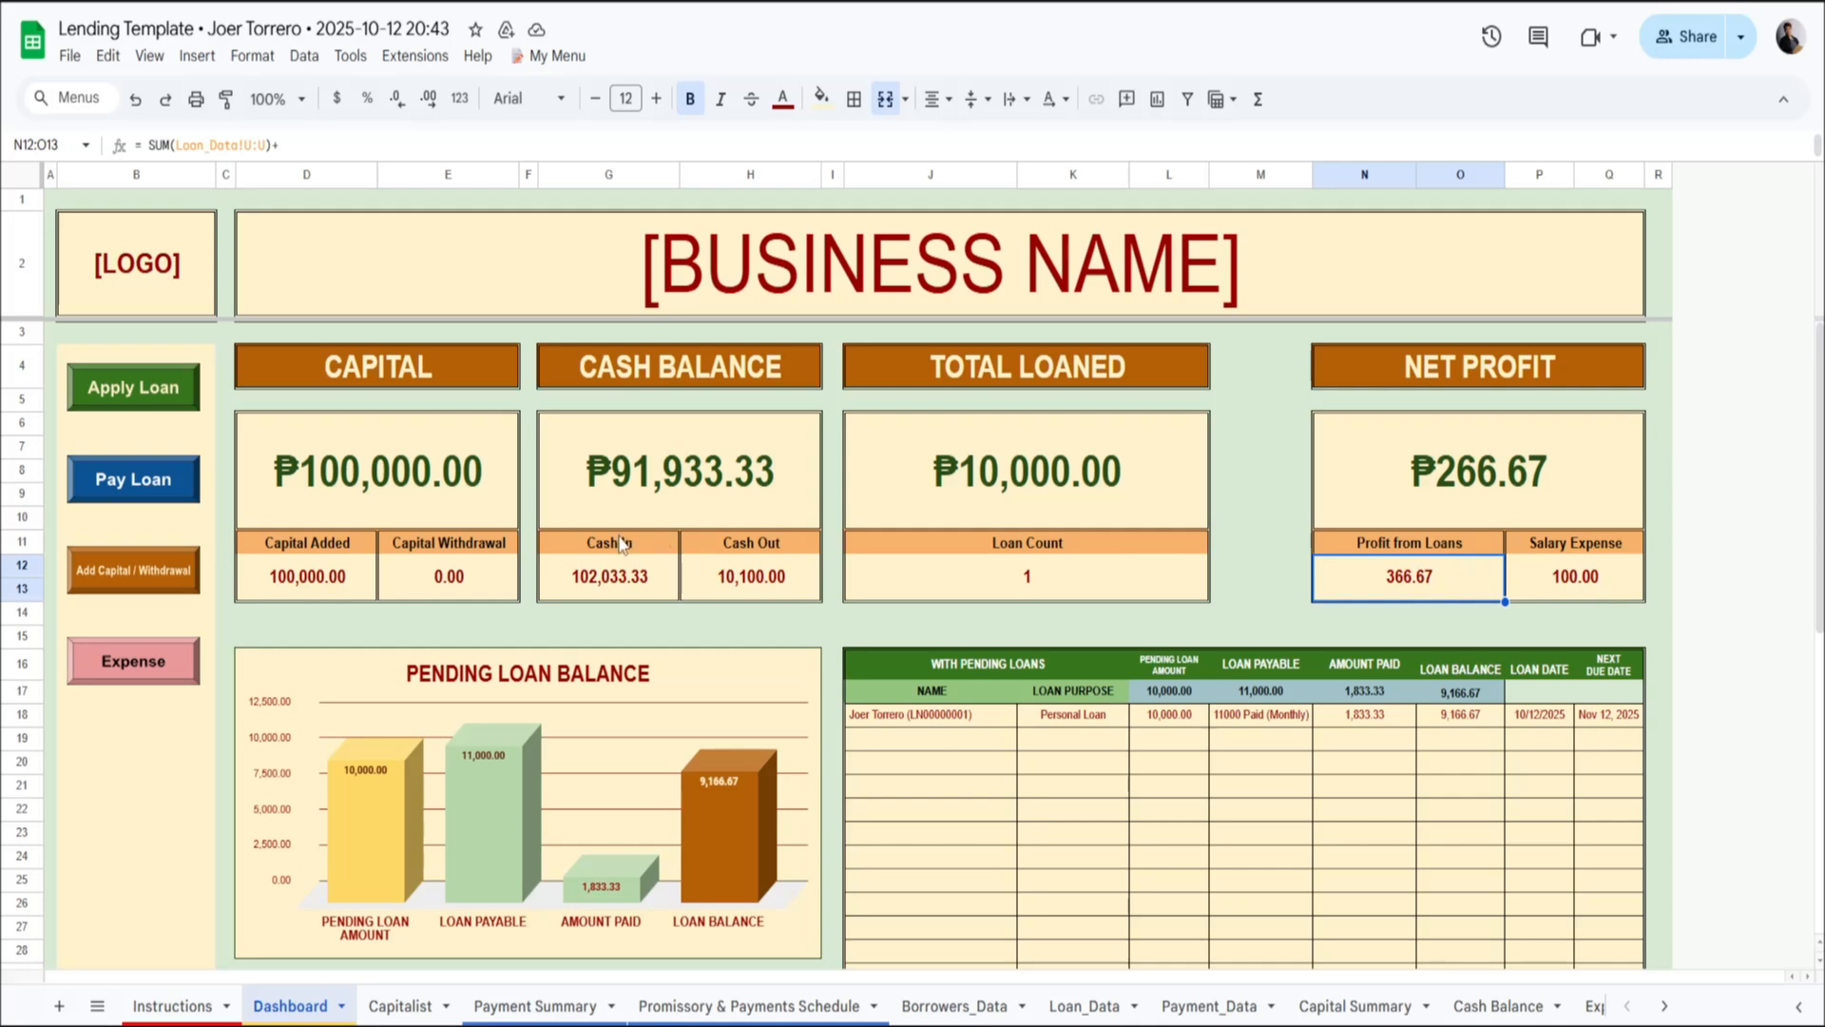
pyautogui.click(620, 637)
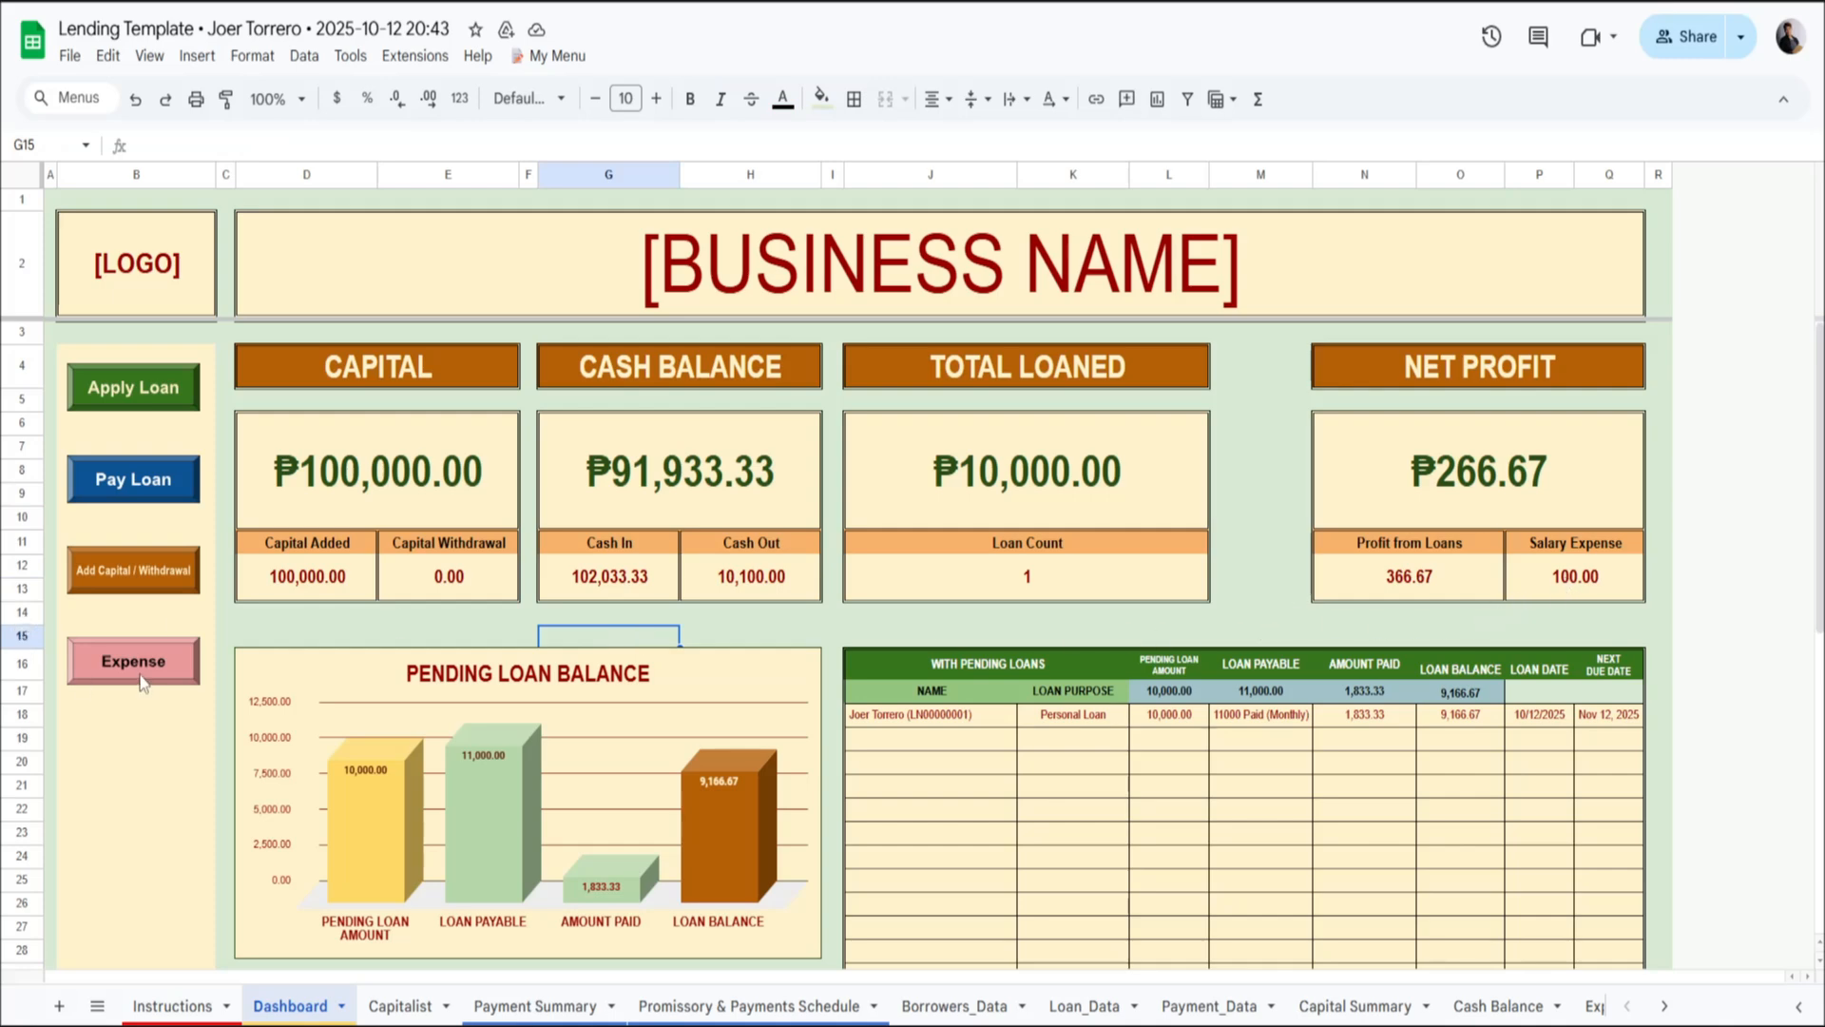
pyautogui.click(1386, 637)
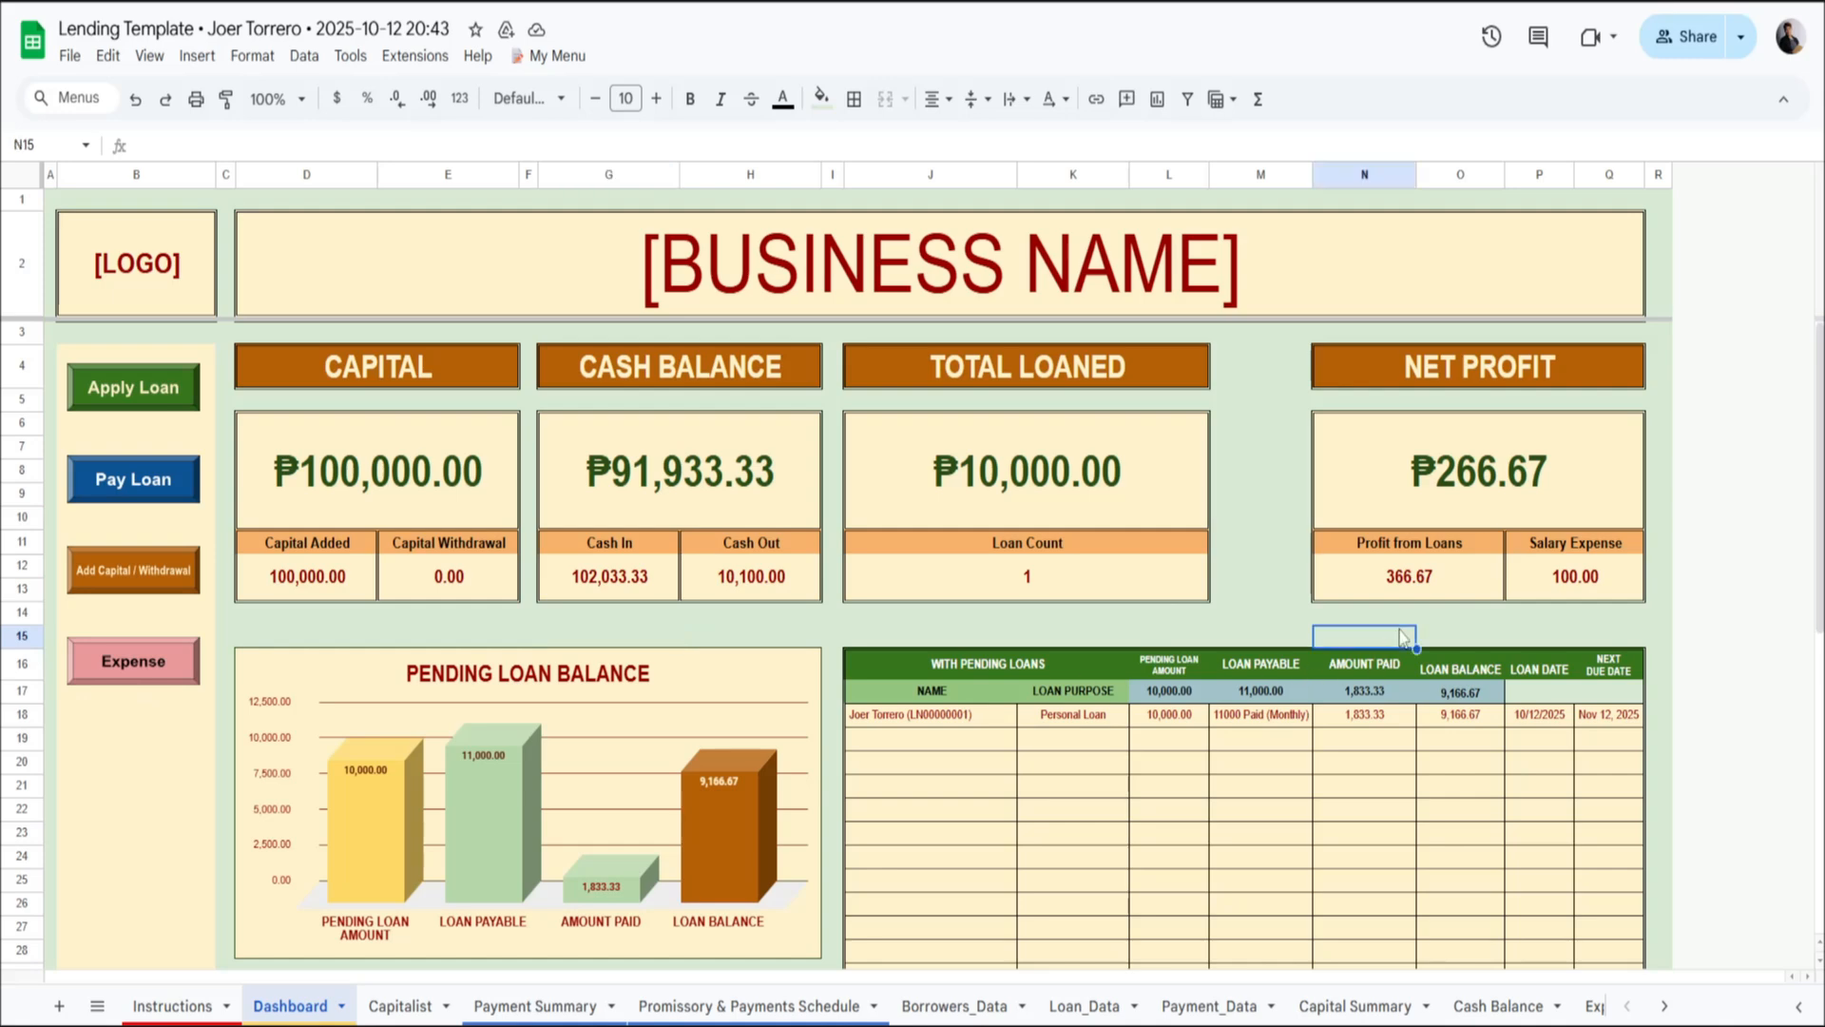
# Open the Capital Form and enter the date 15/10/2025 and an amount of 50000.
pyautogui.click(162, 584)
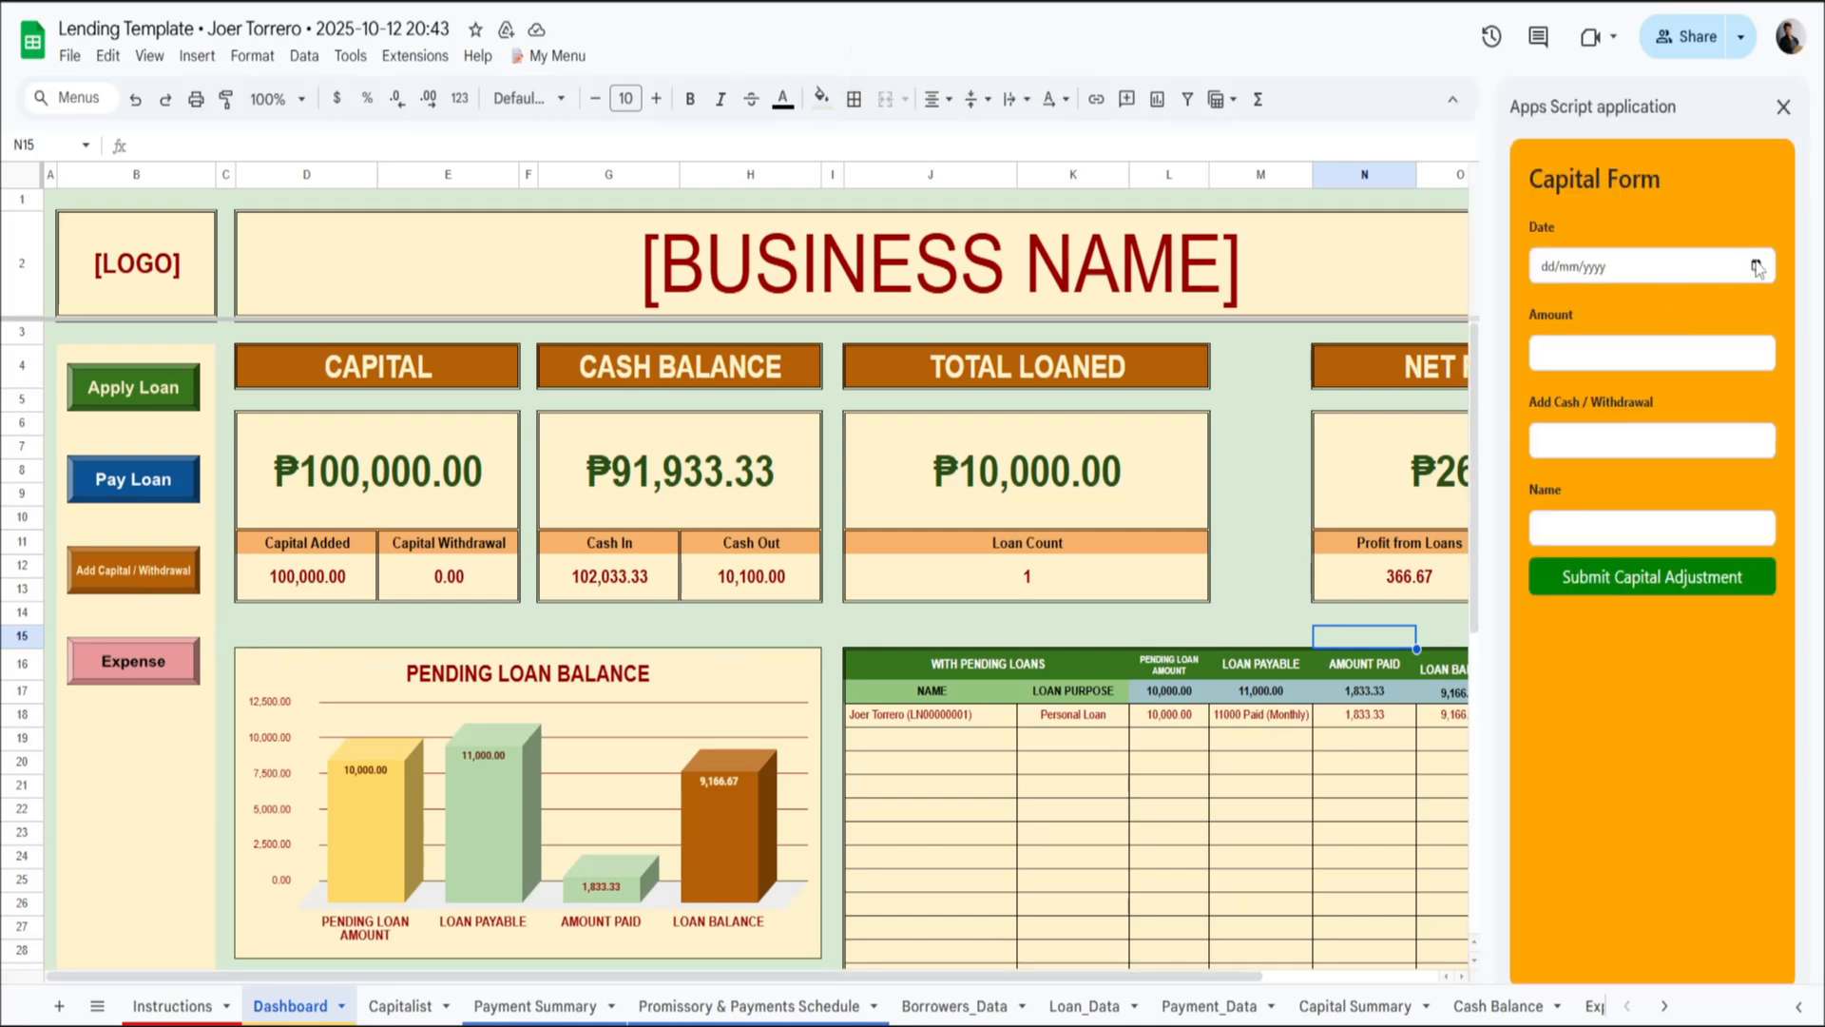
pyautogui.click(1757, 268)
pyautogui.click(1635, 445)
pyautogui.click(1696, 366)
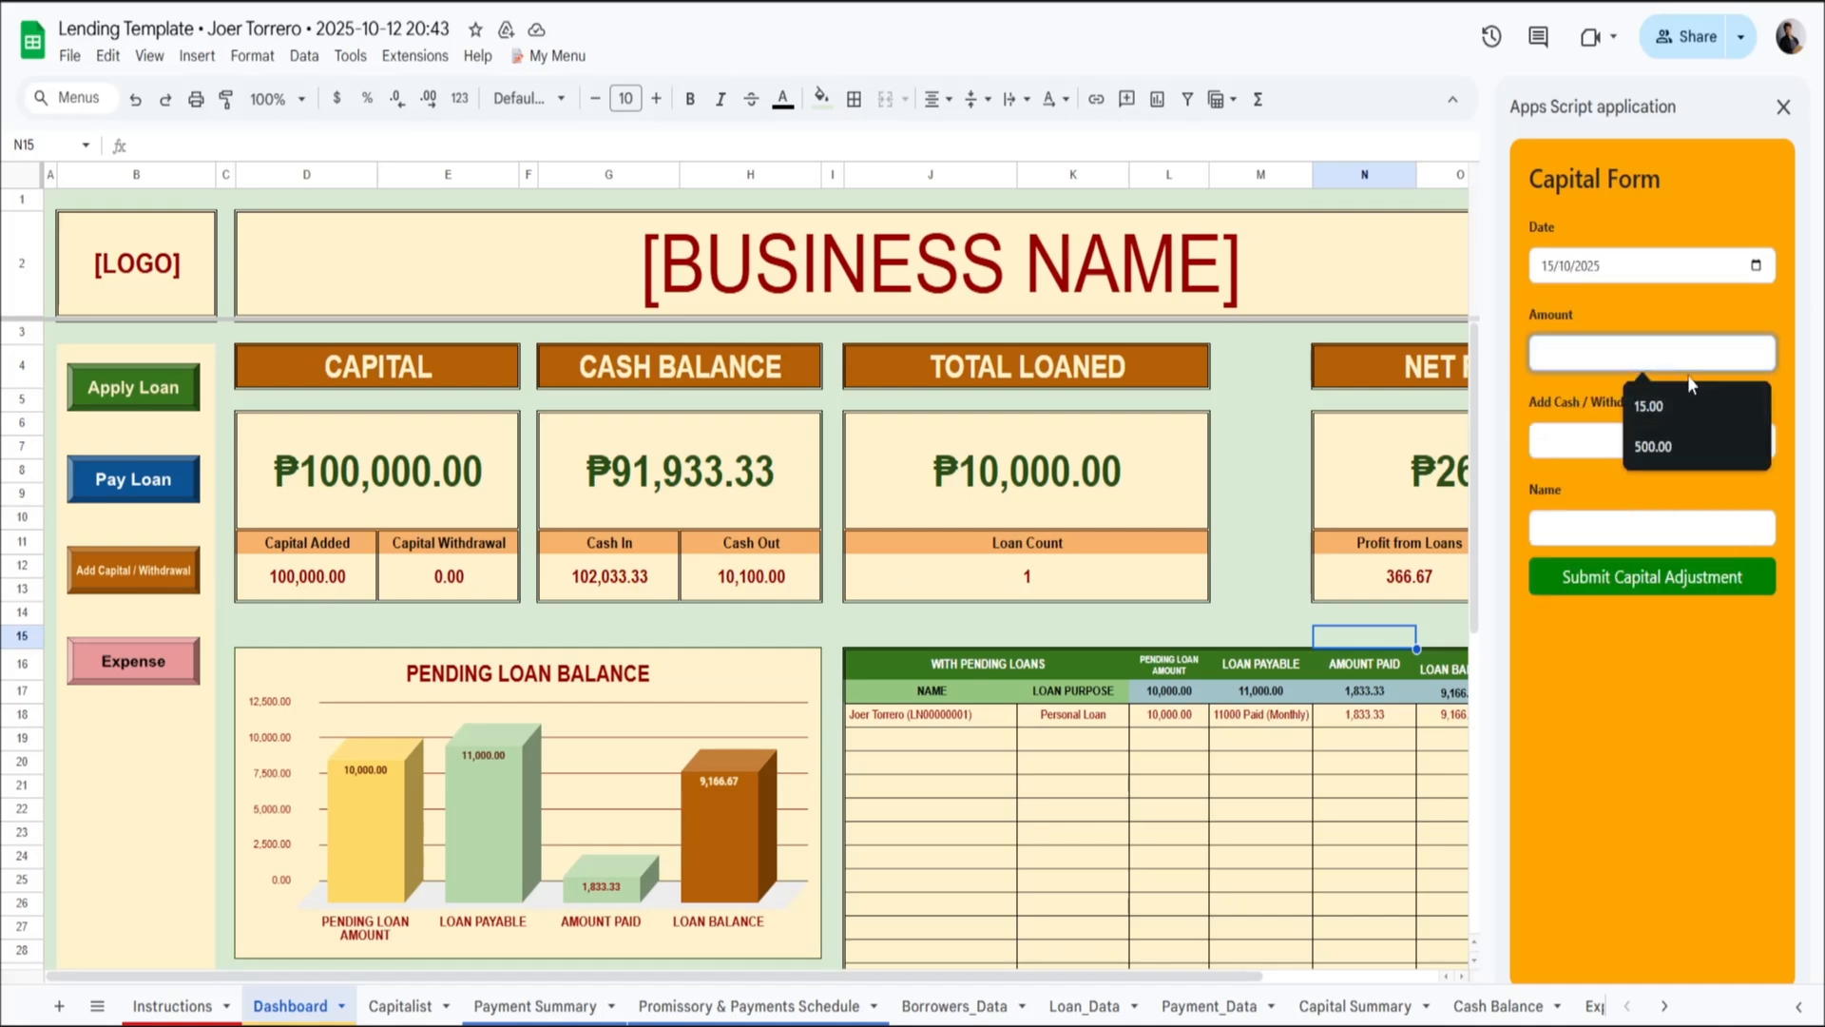
pyautogui.write('50000')
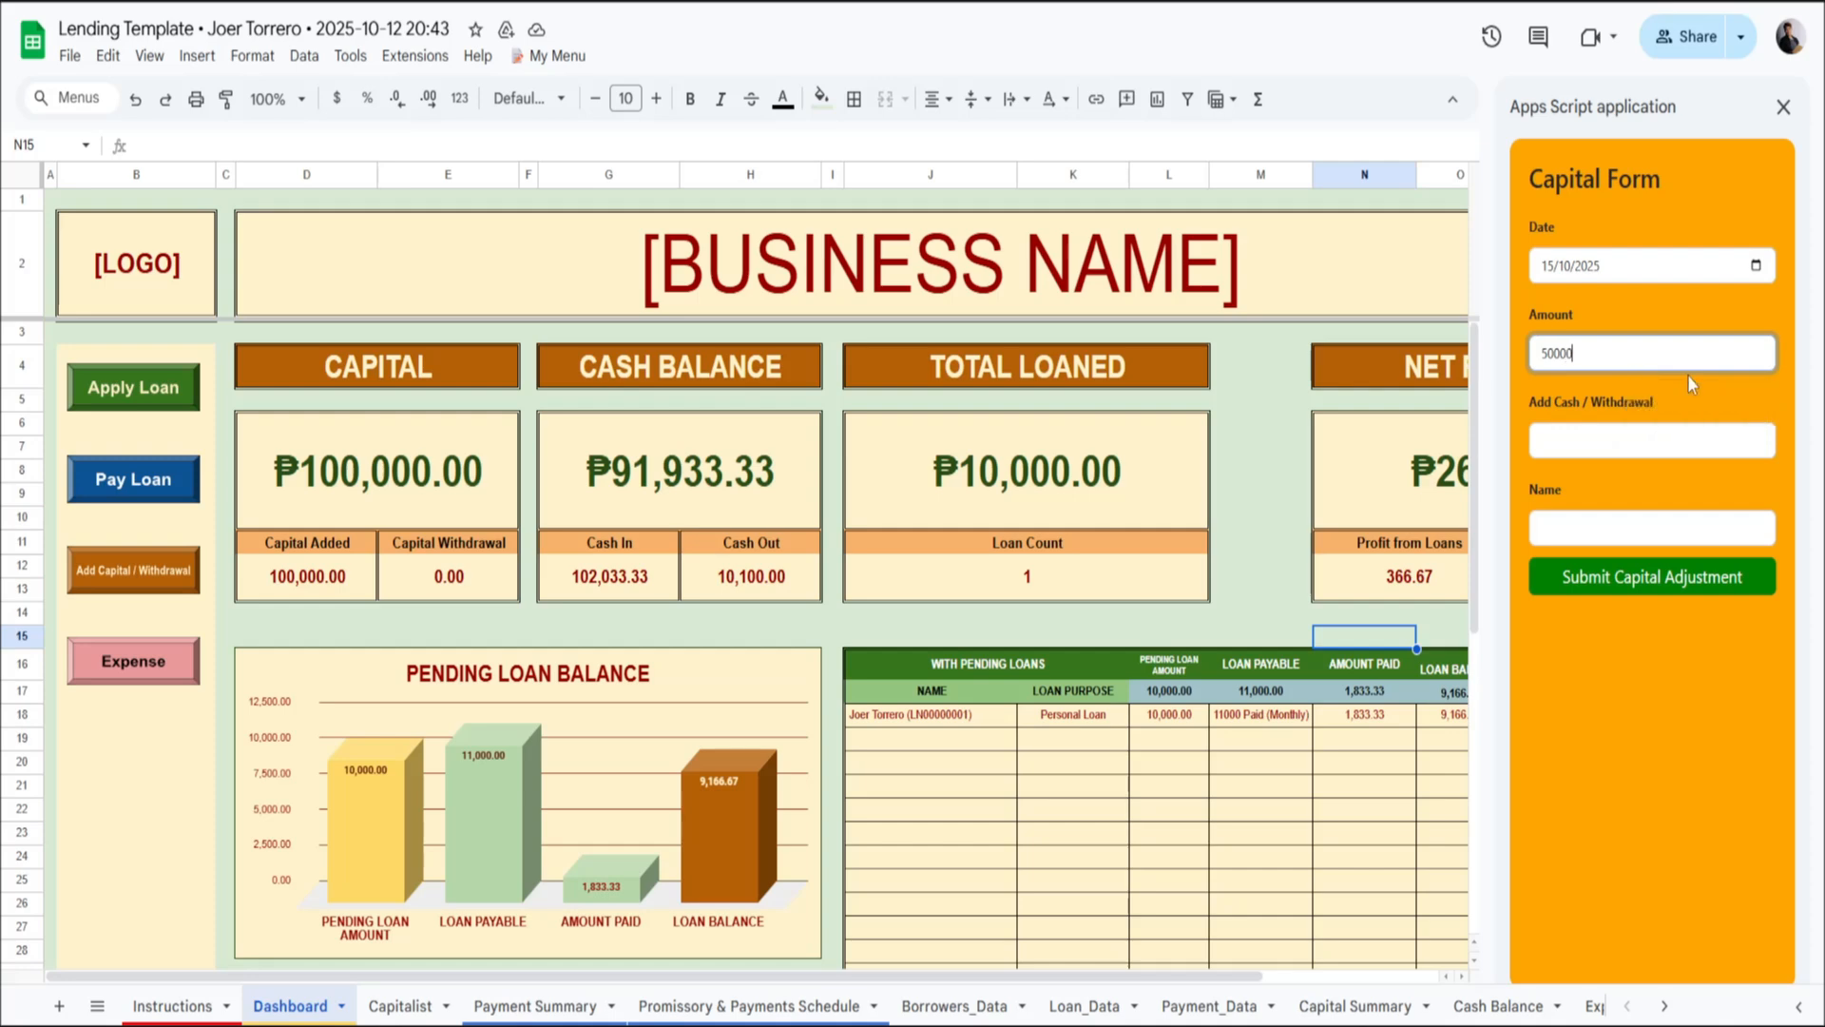
# Choose Withdraw Capital and the capitalist's name, submit the capital adjustment and close the Capital Form.
pyautogui.click(1658, 445)
pyautogui.click(1593, 521)
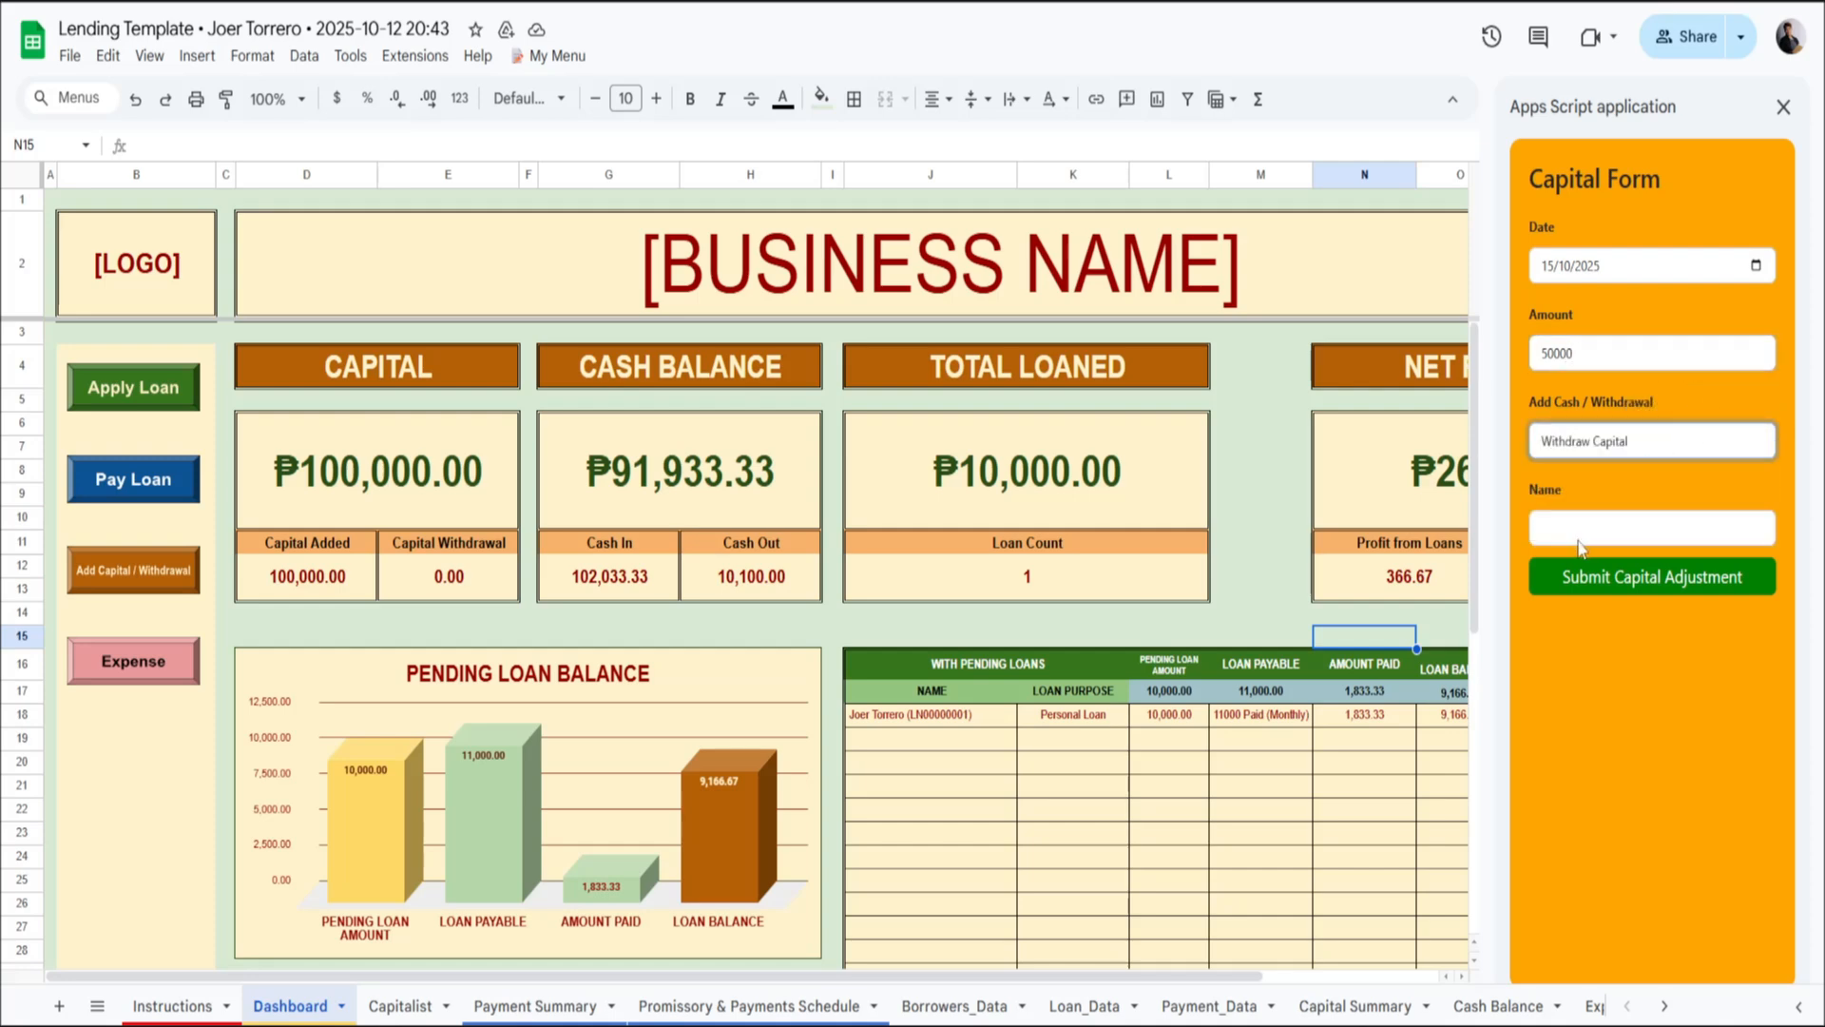
pyautogui.click(1595, 539)
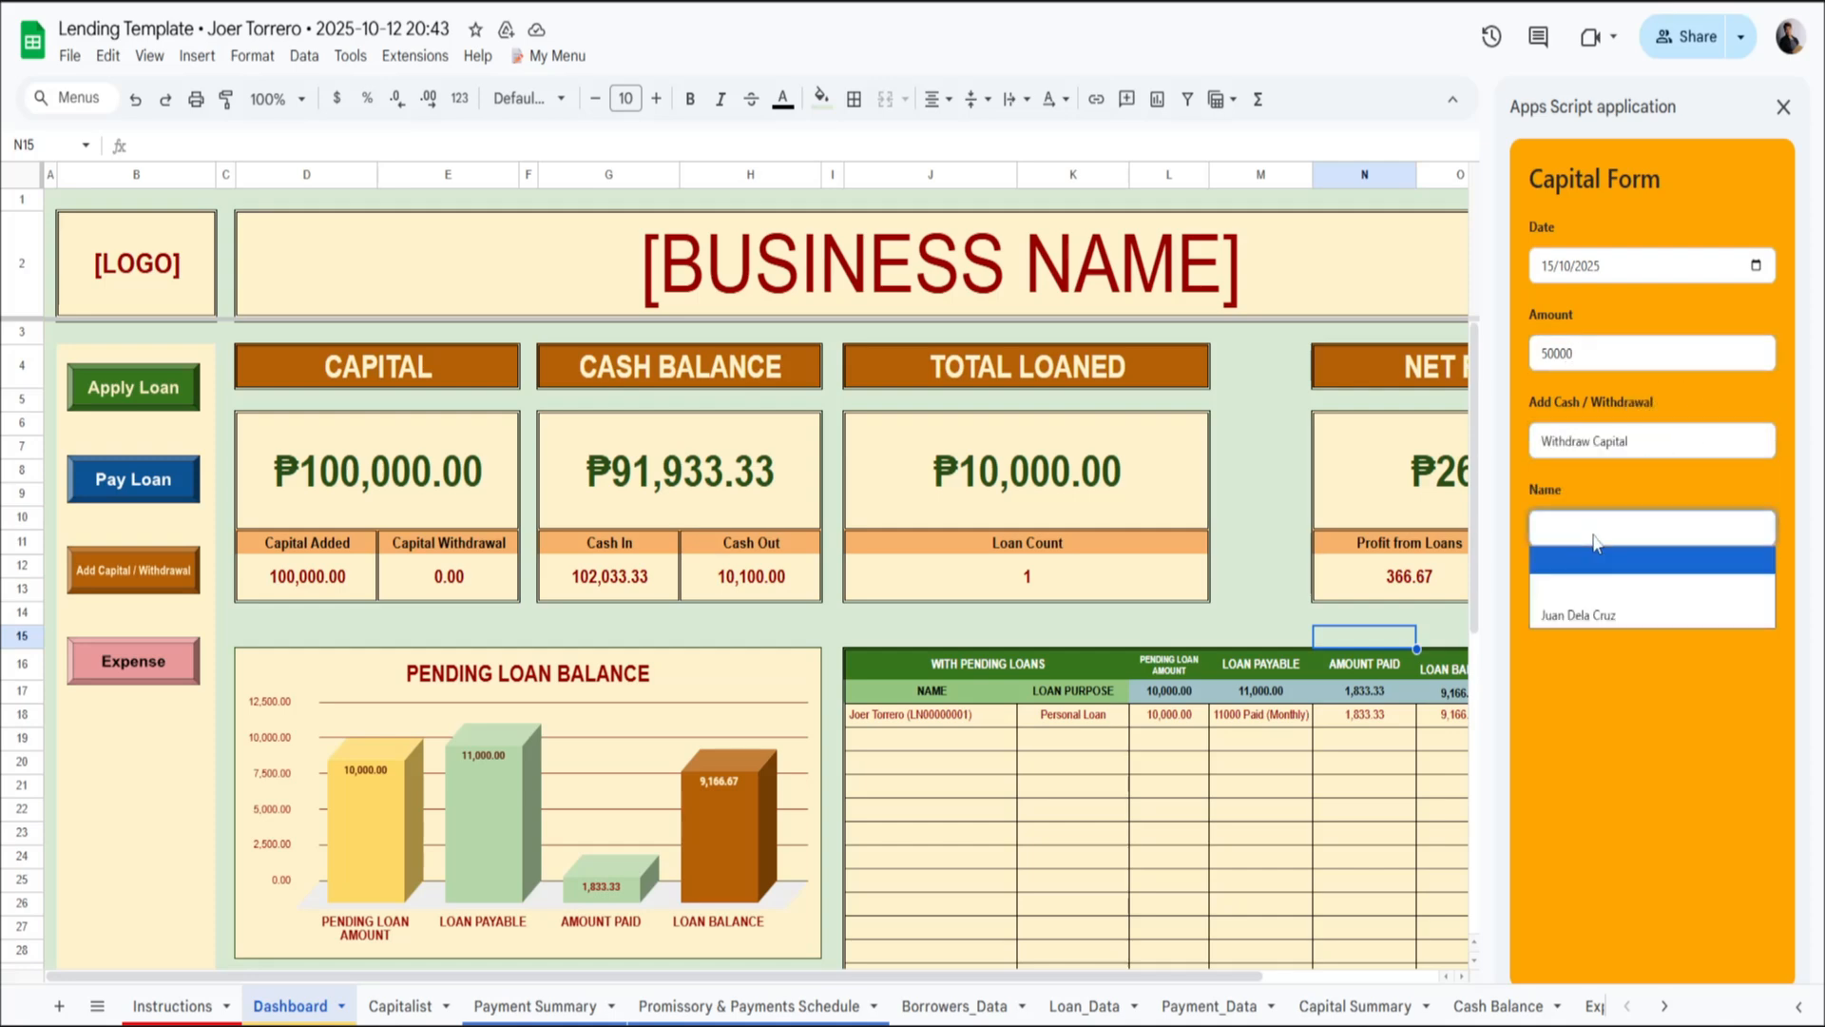
pyautogui.click(1615, 616)
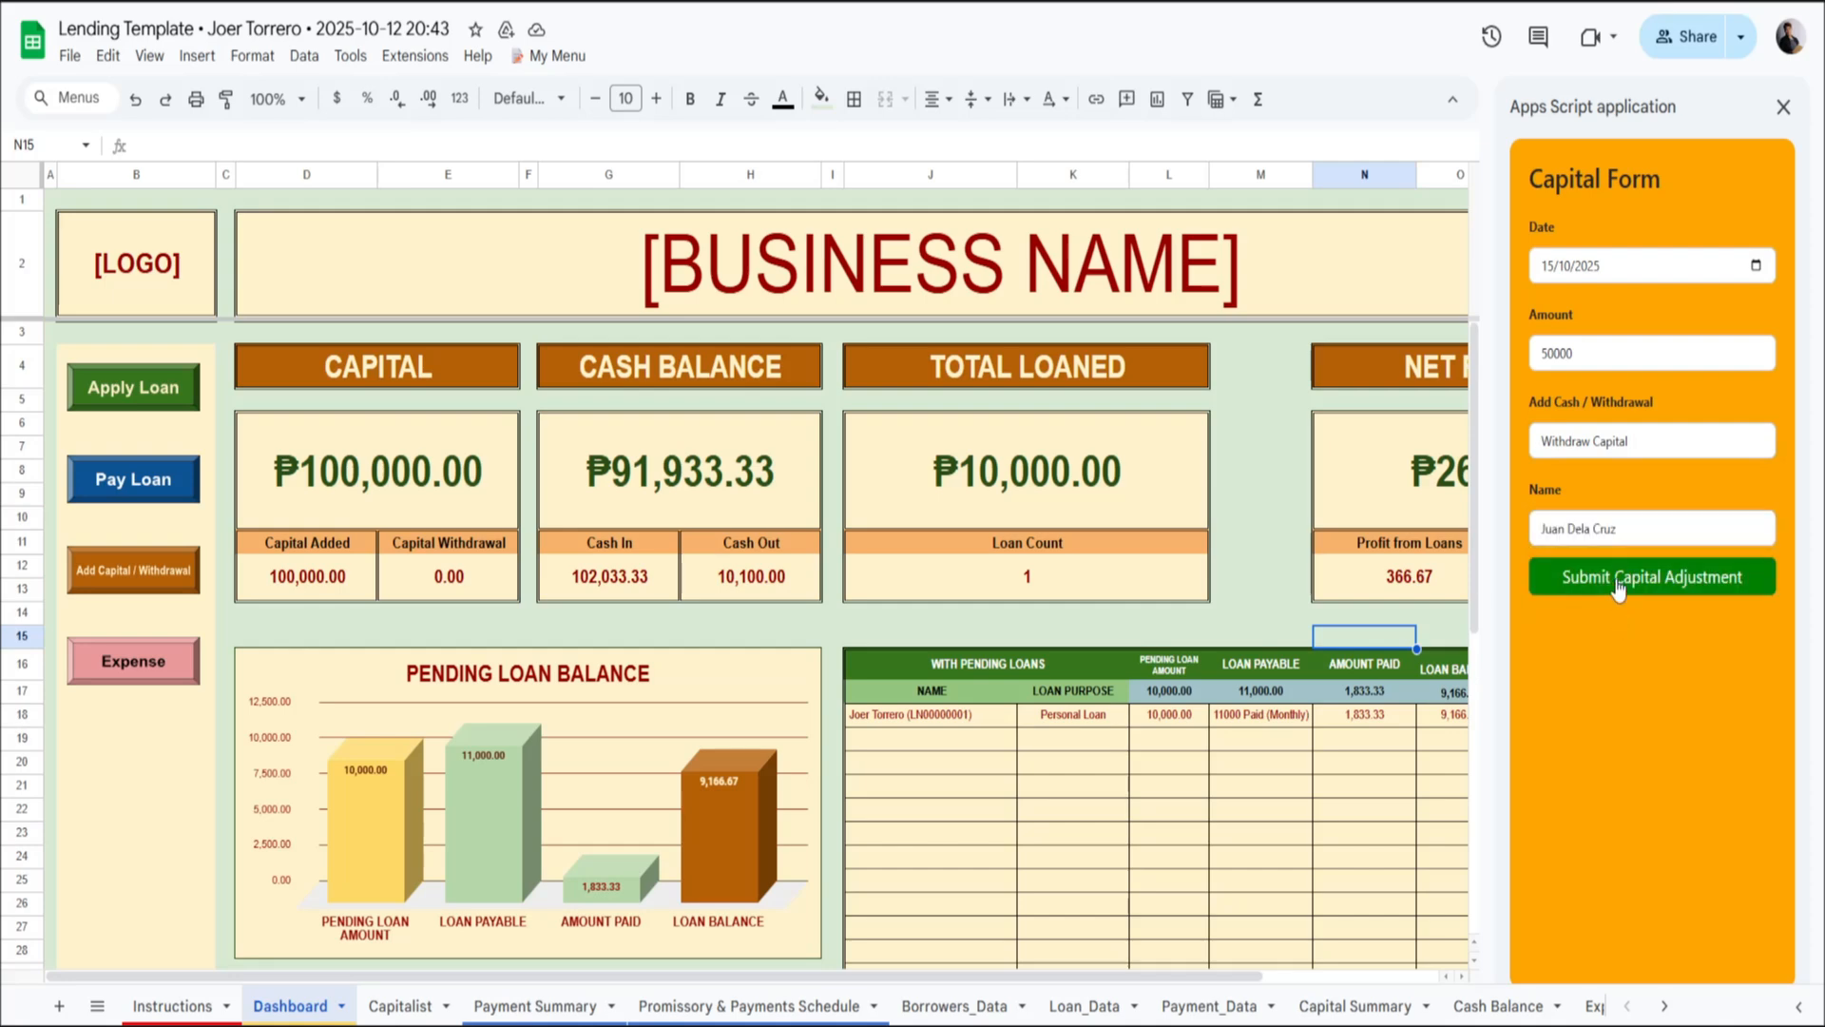
pyautogui.click(1599, 582)
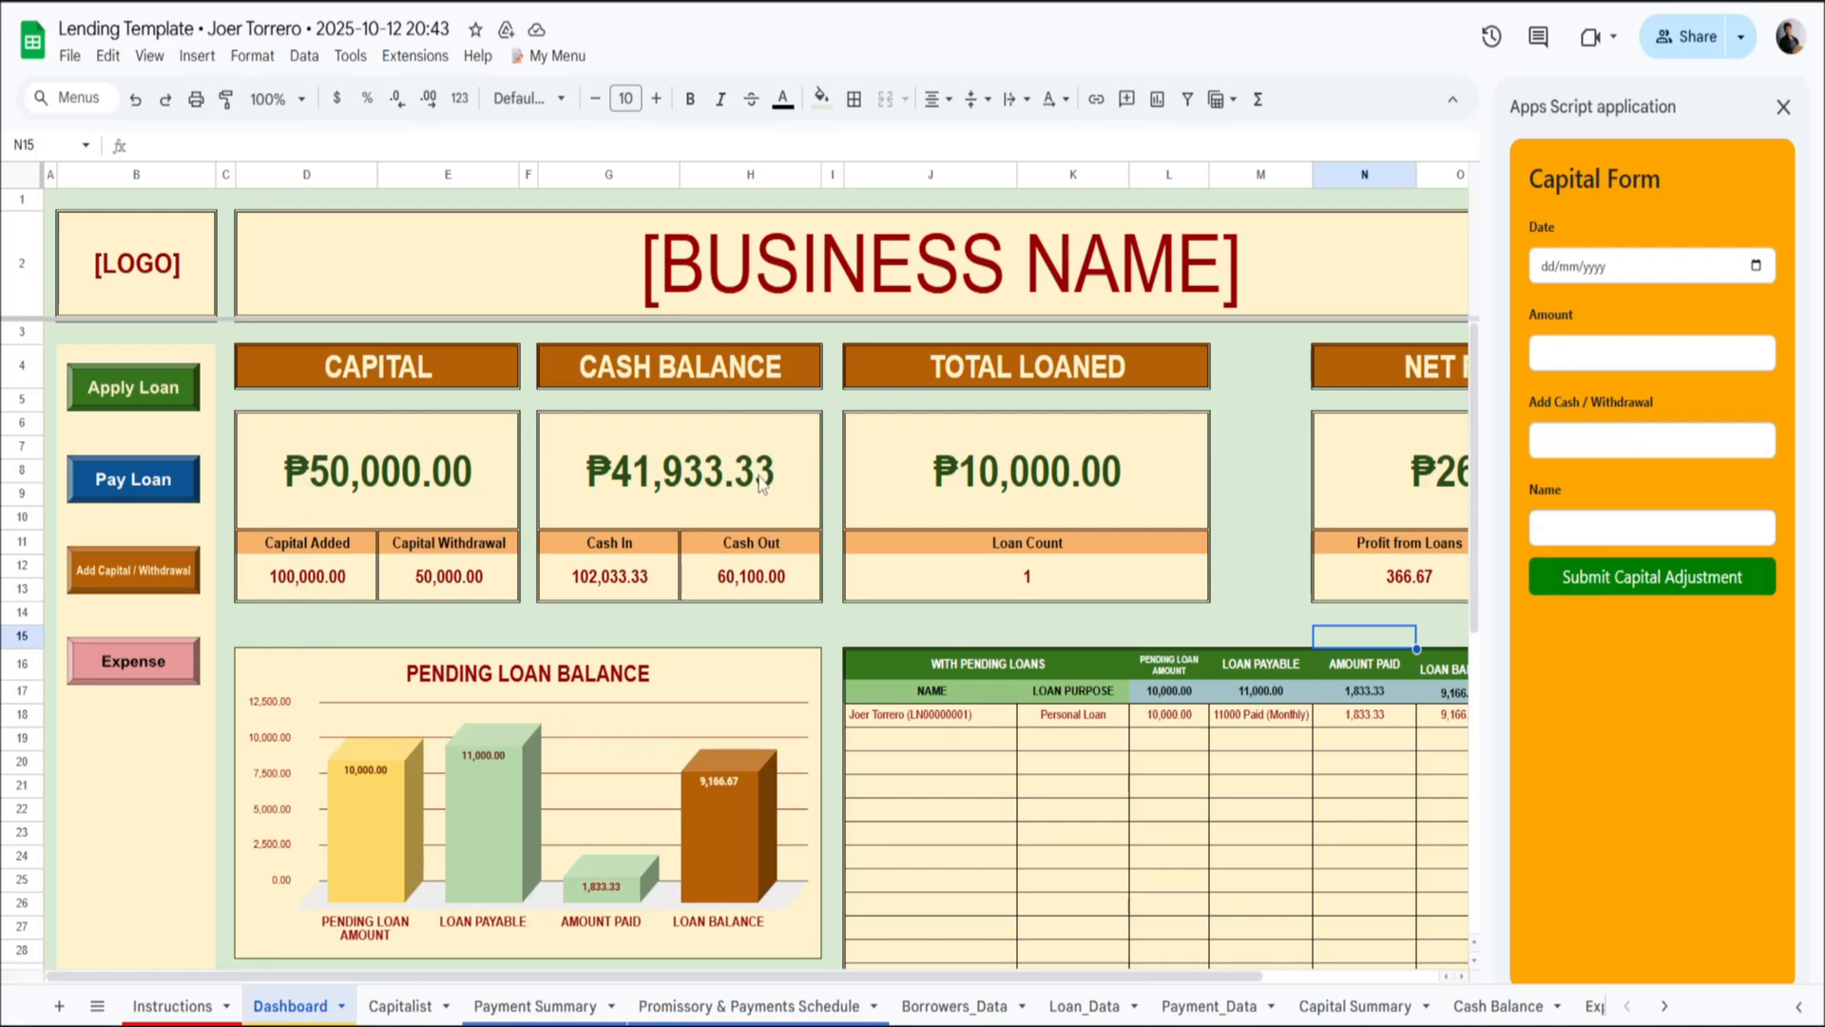
pyautogui.click(1783, 106)
# Review the Dashboard totals, open the Loan Application form to check its current balance, and close it.
pyautogui.scroll(-3, 1549, 746)
pyautogui.scroll(3, 1550, 747)
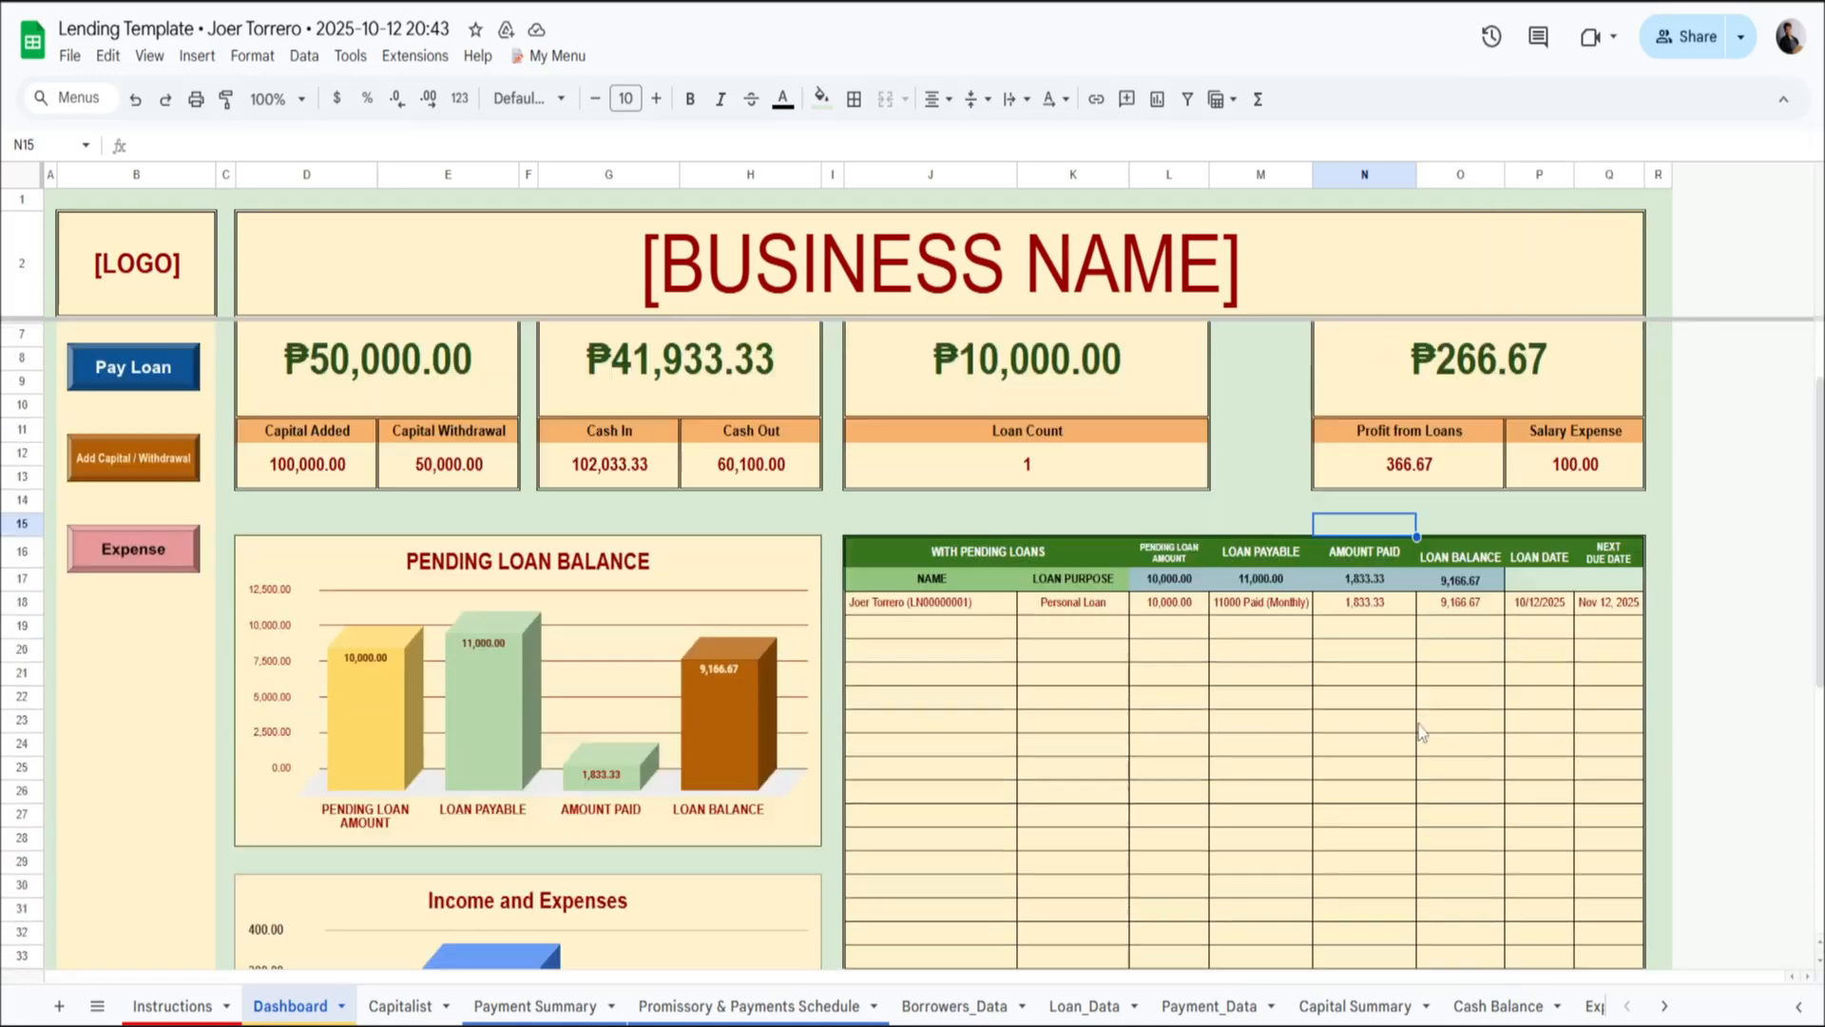
pyautogui.click(159, 389)
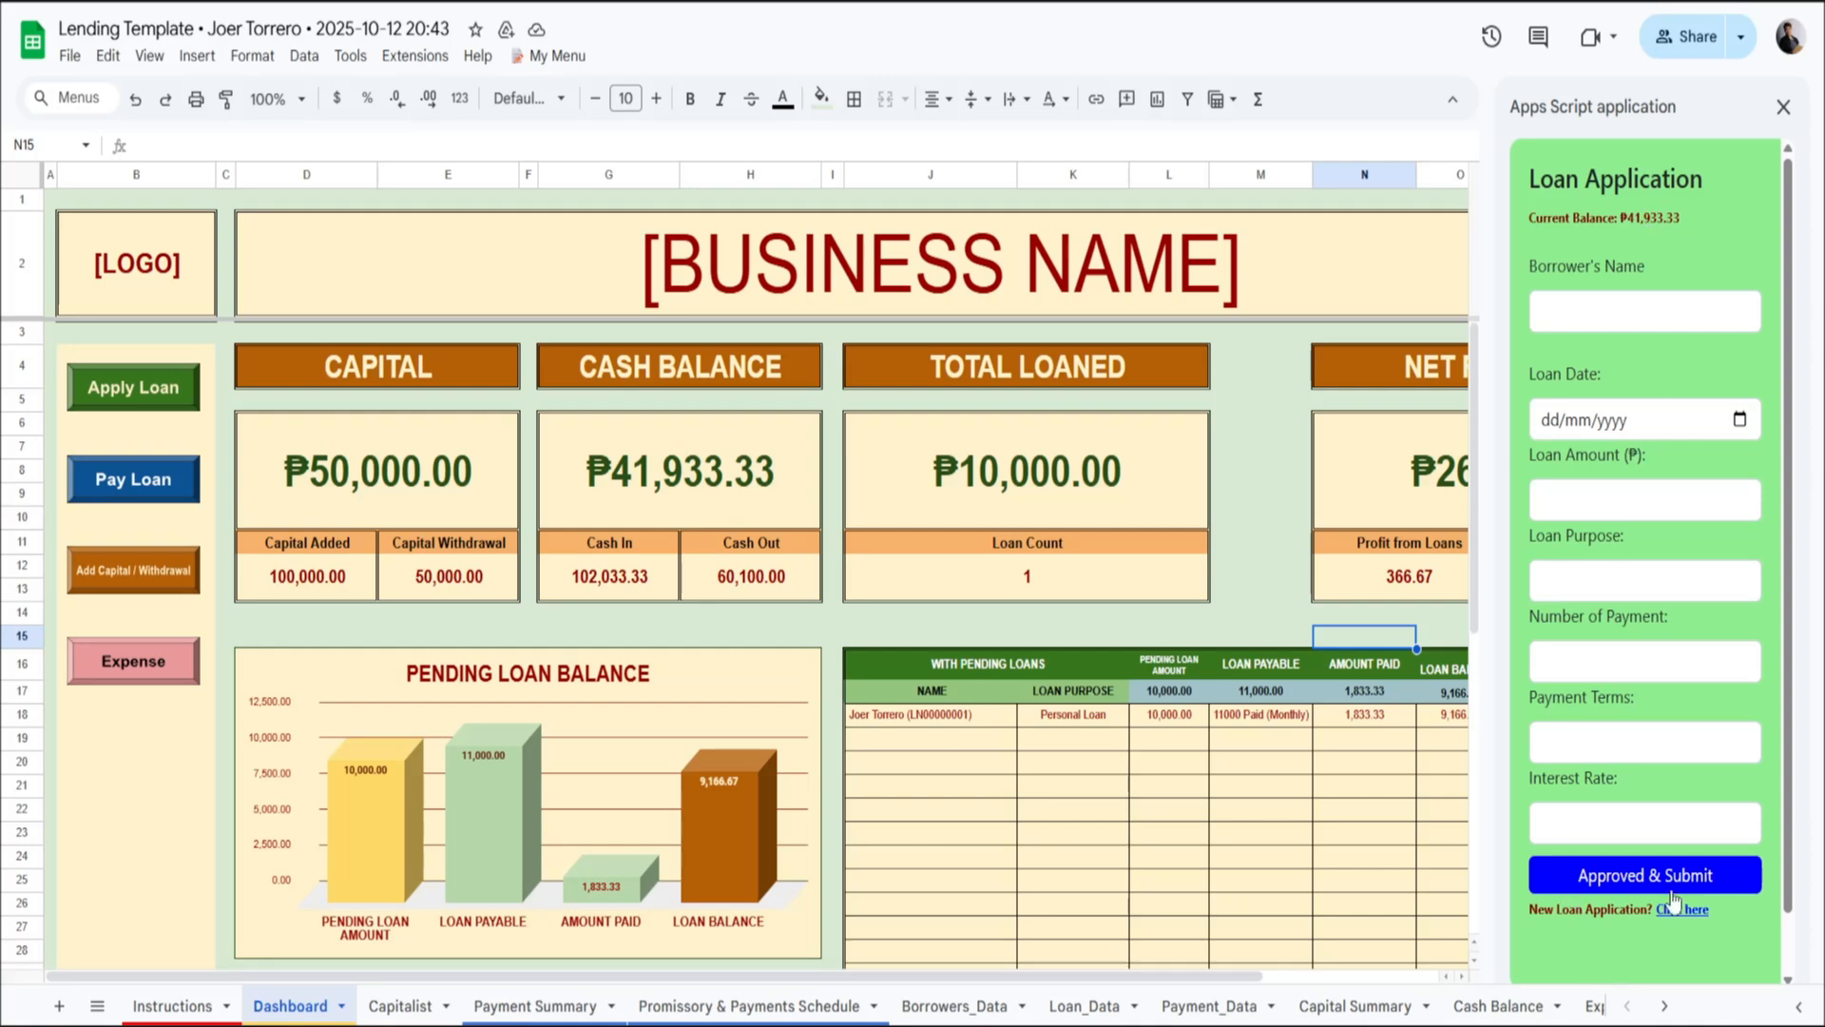
pyautogui.click(1787, 108)
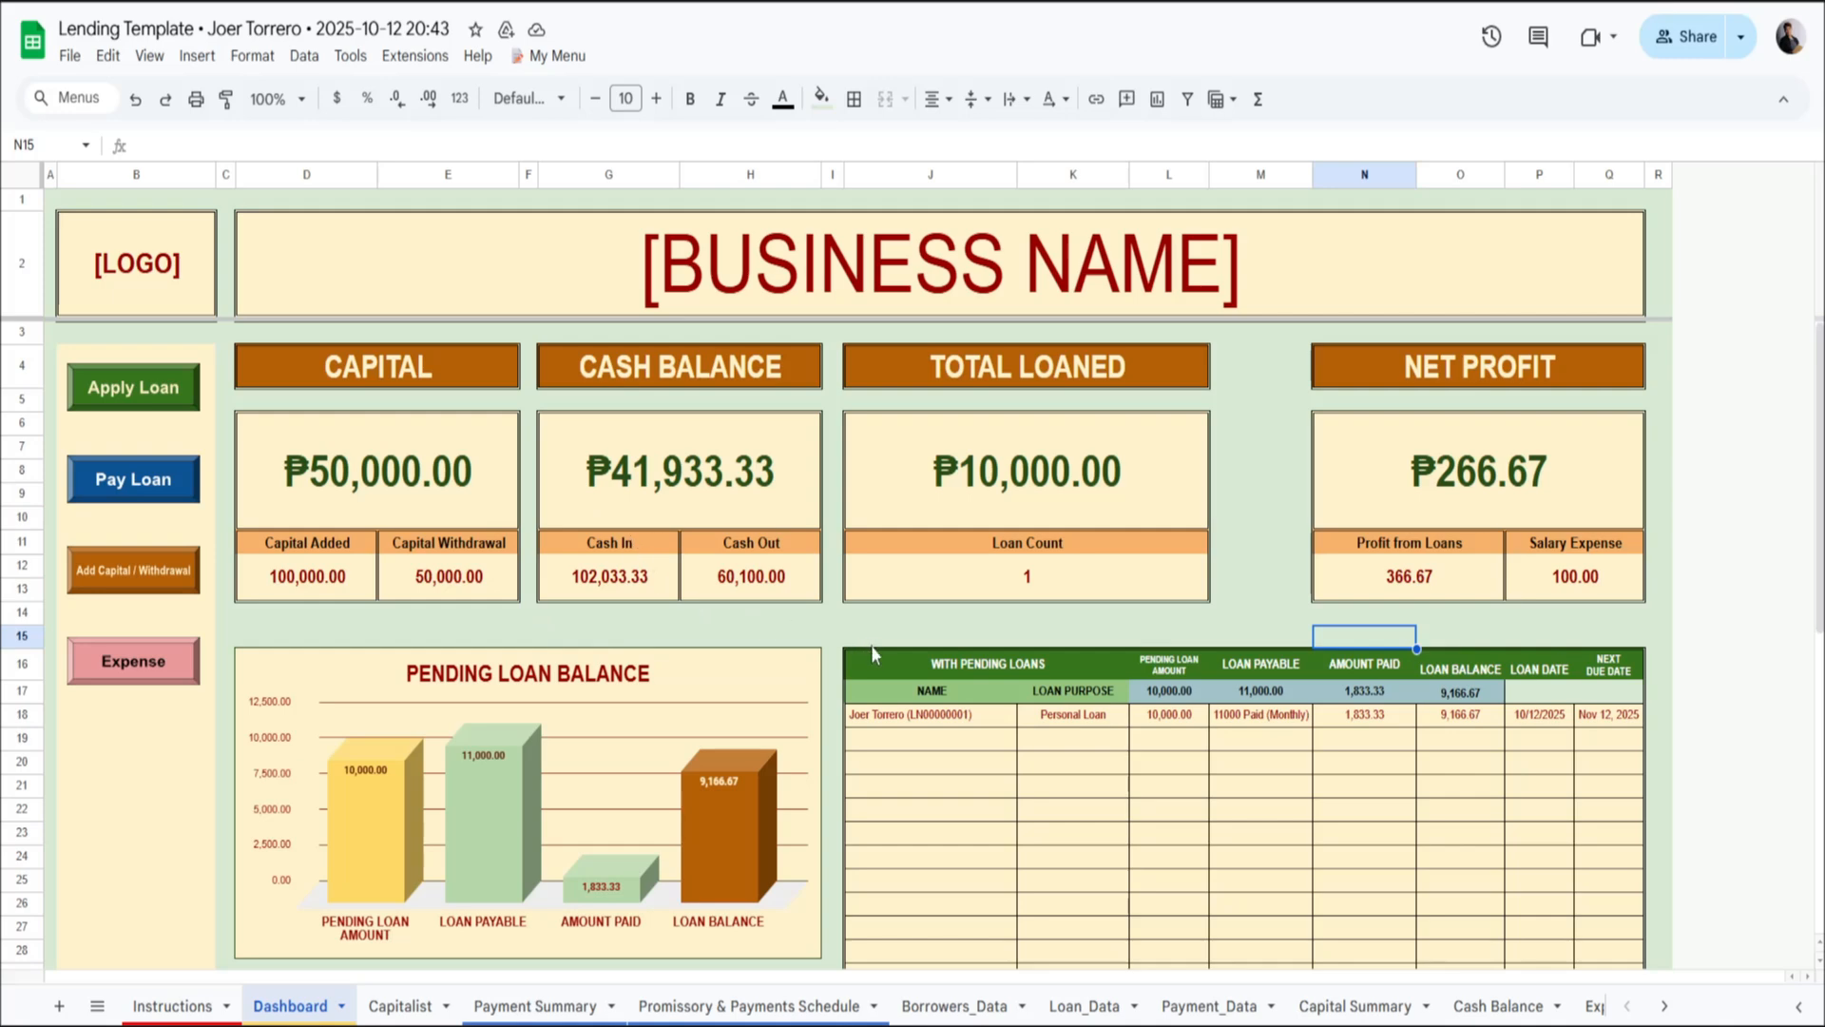
# Inspect the capital withdrawal record in the Capital Summary sheet, selecting the name in its row.
pyautogui.click(1664, 1005)
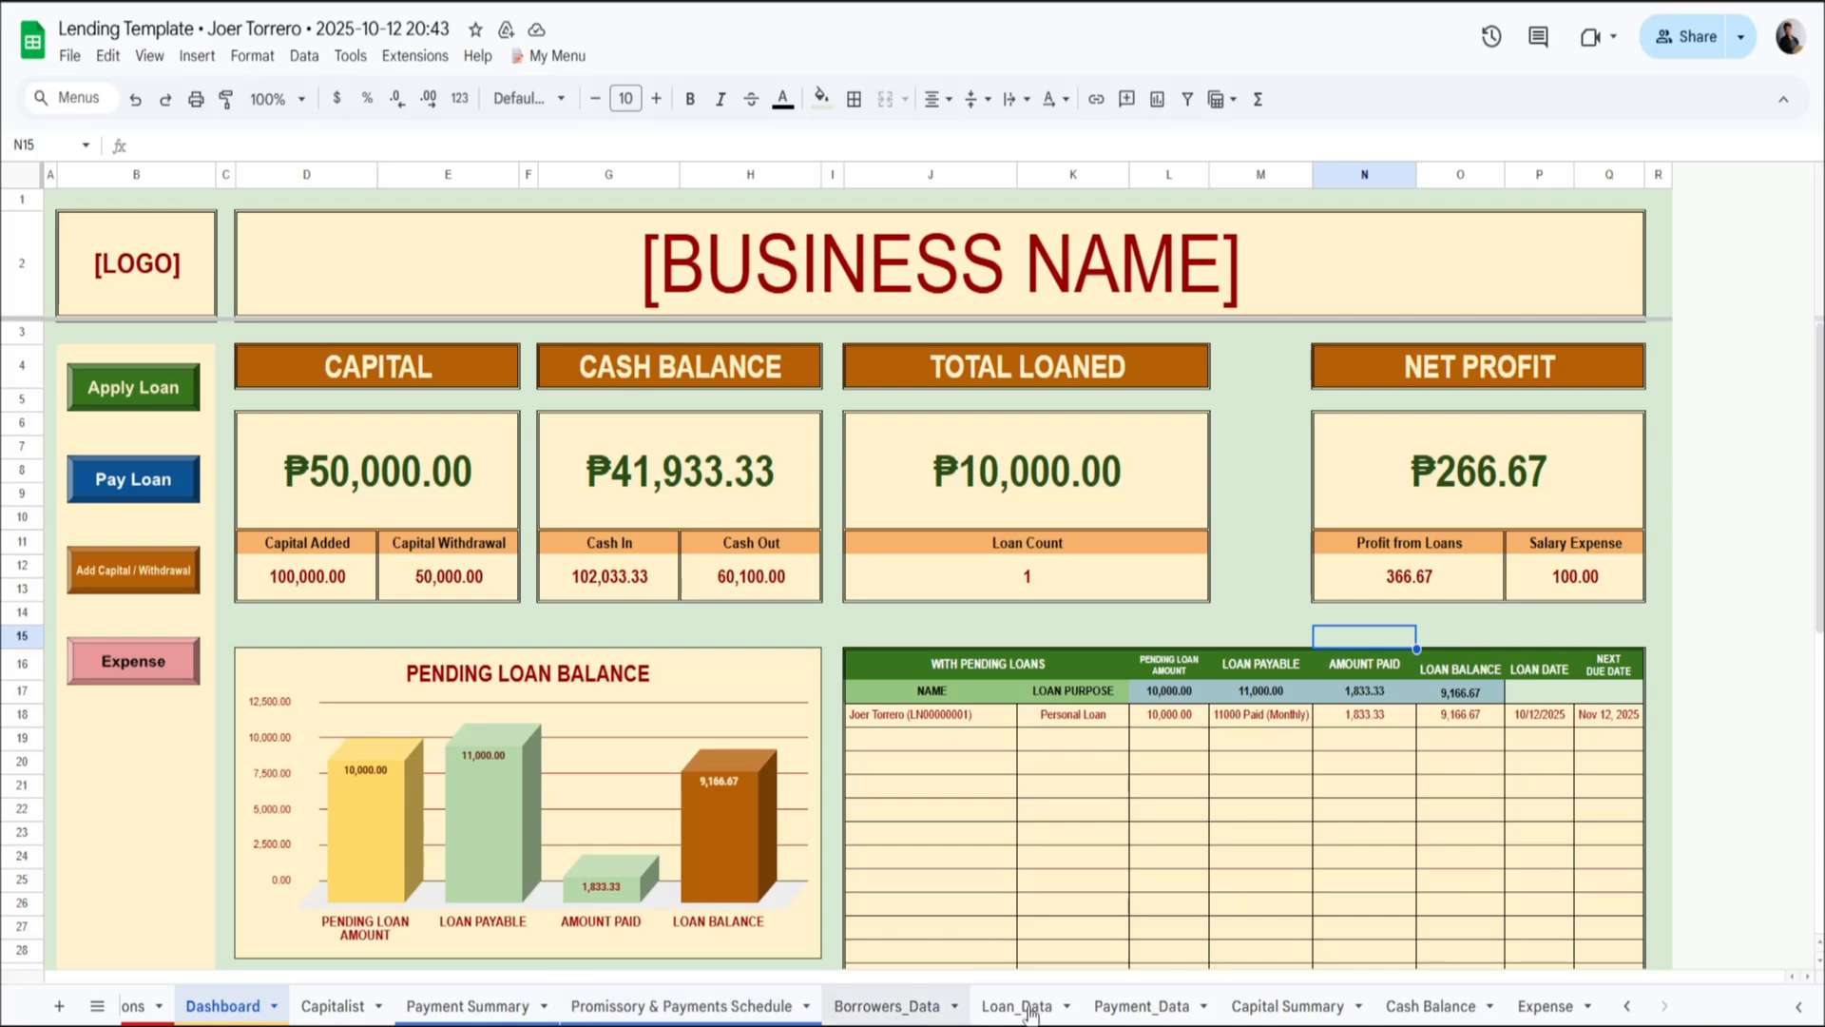
pyautogui.click(1324, 1014)
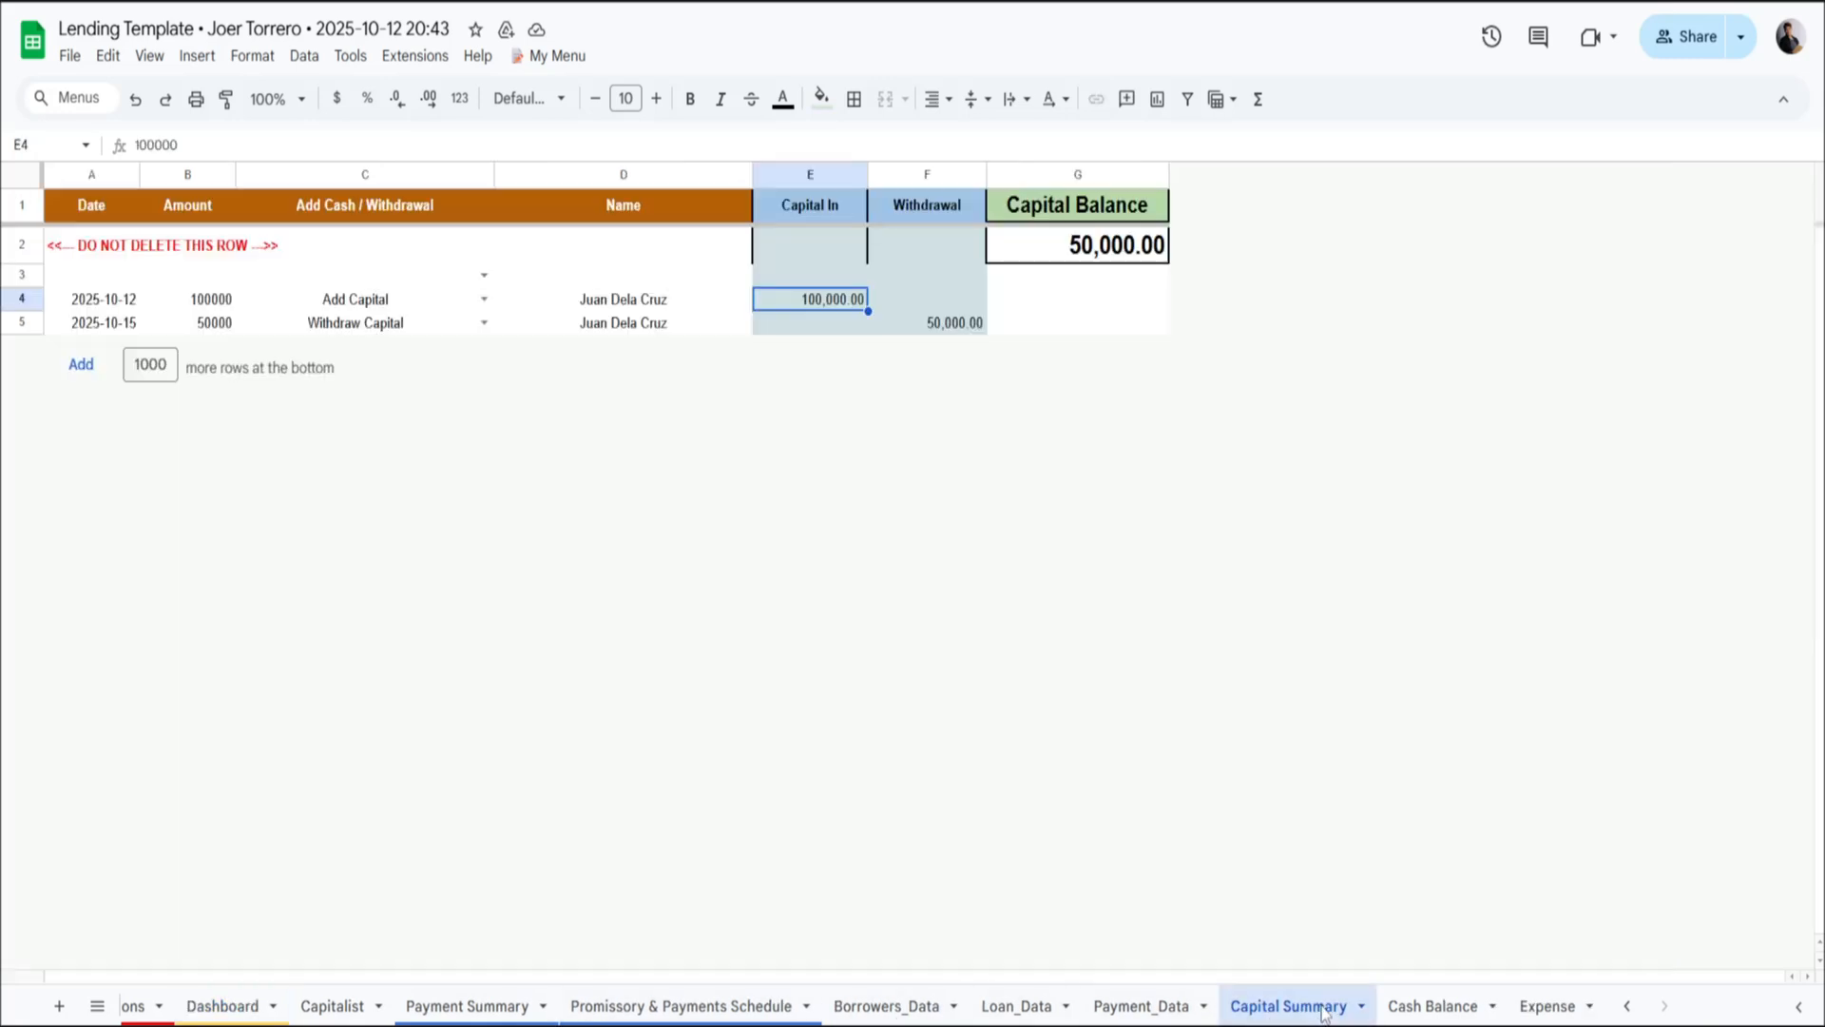
pyautogui.click(619, 328)
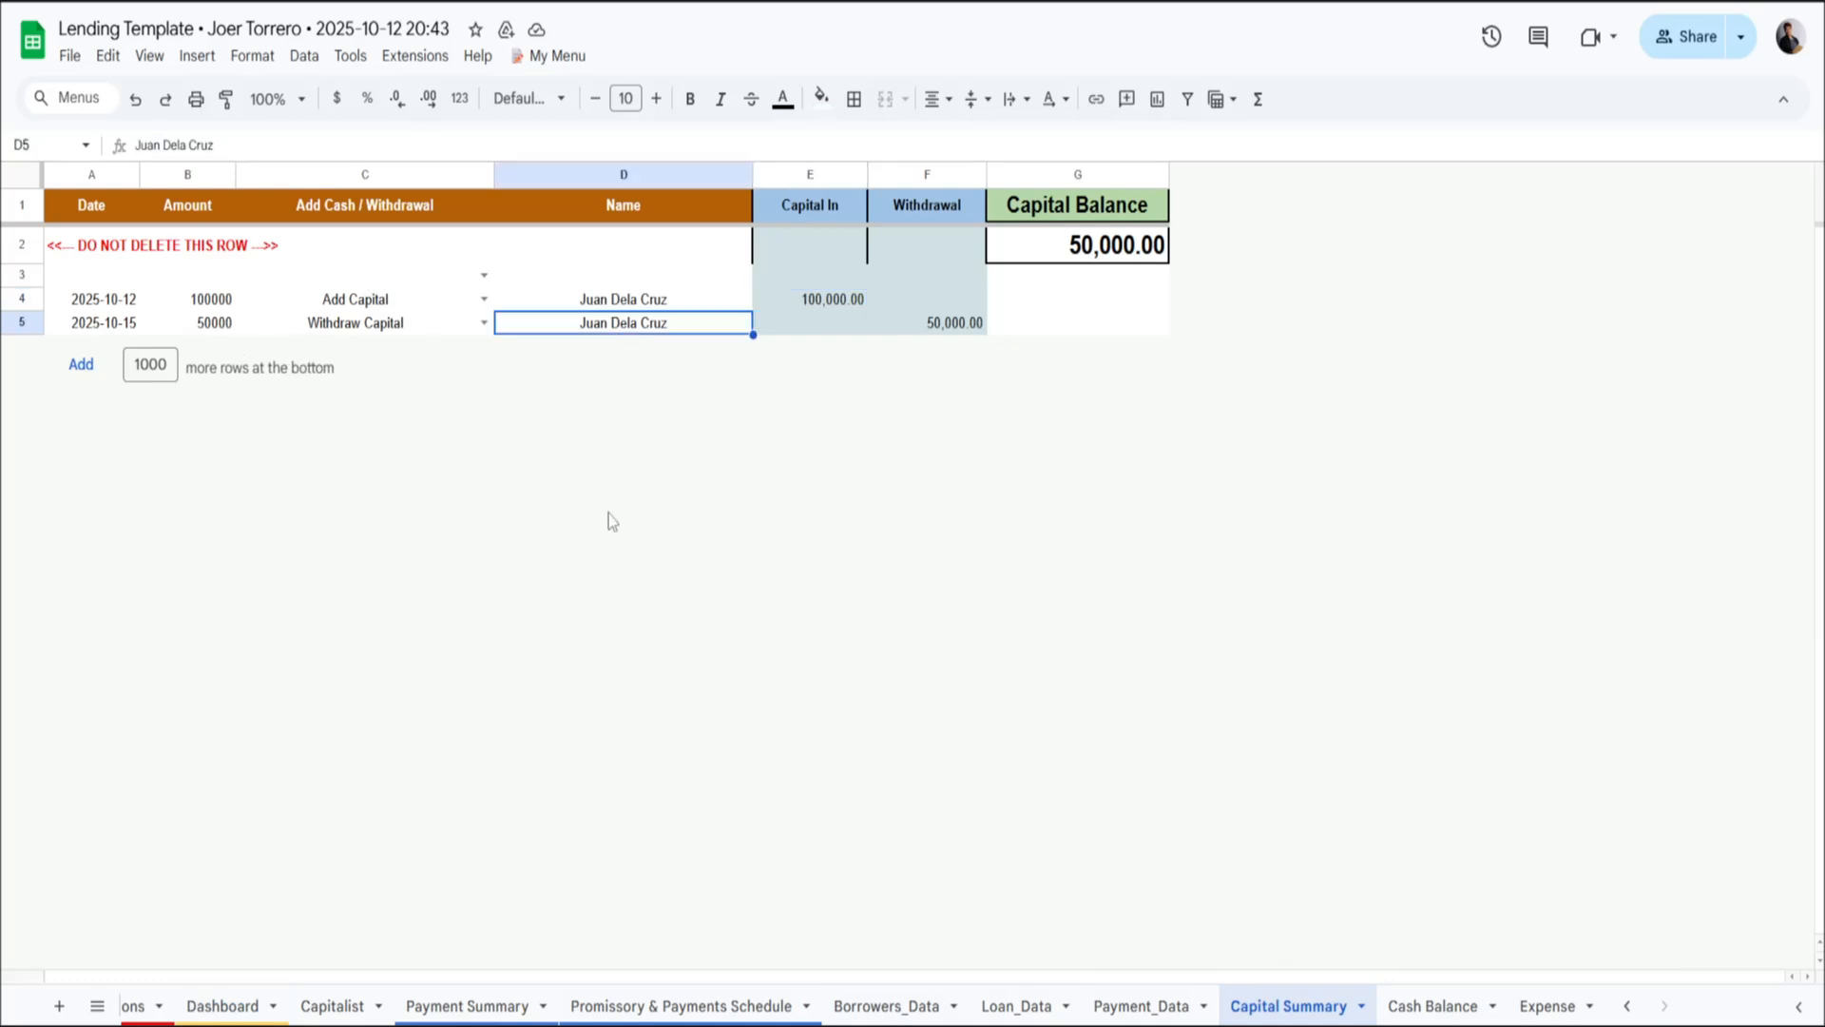
# Examine the Capitalist sheet's existing entry and the blank rows of the manually filled name column.
pyautogui.click(1625, 1005)
pyautogui.click(400, 1008)
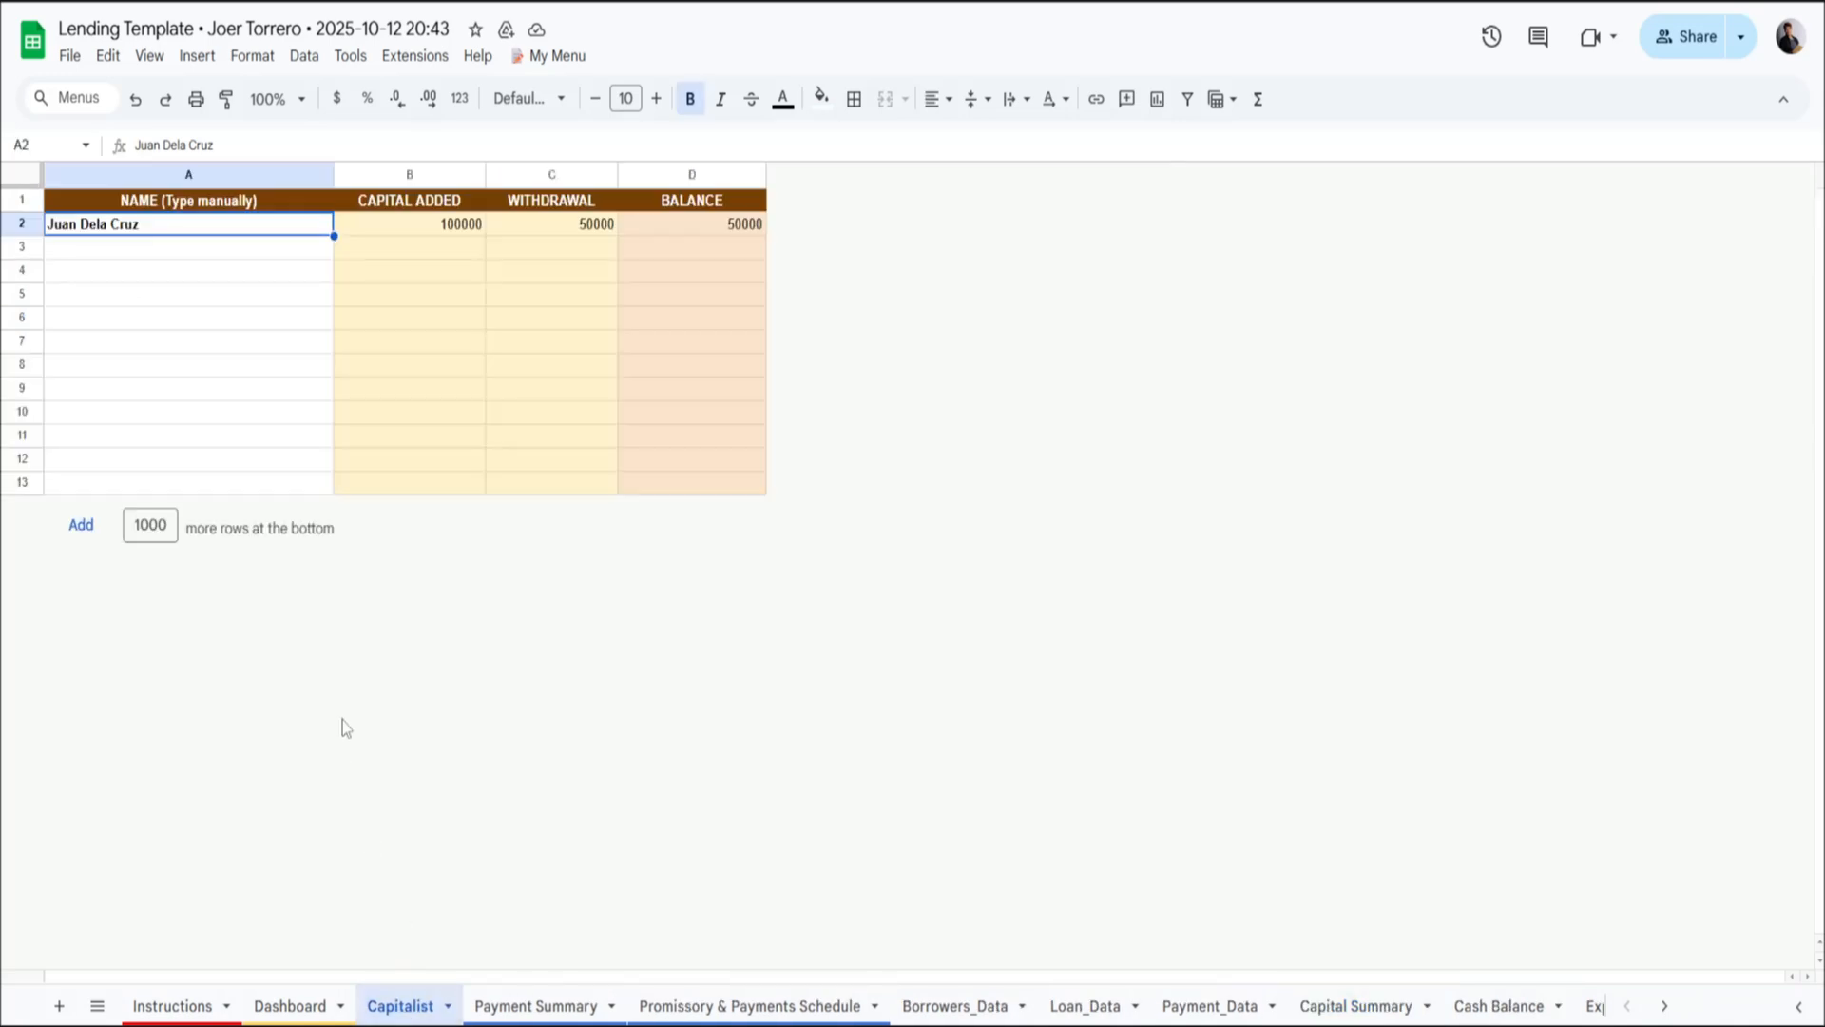
pyautogui.click(128, 247)
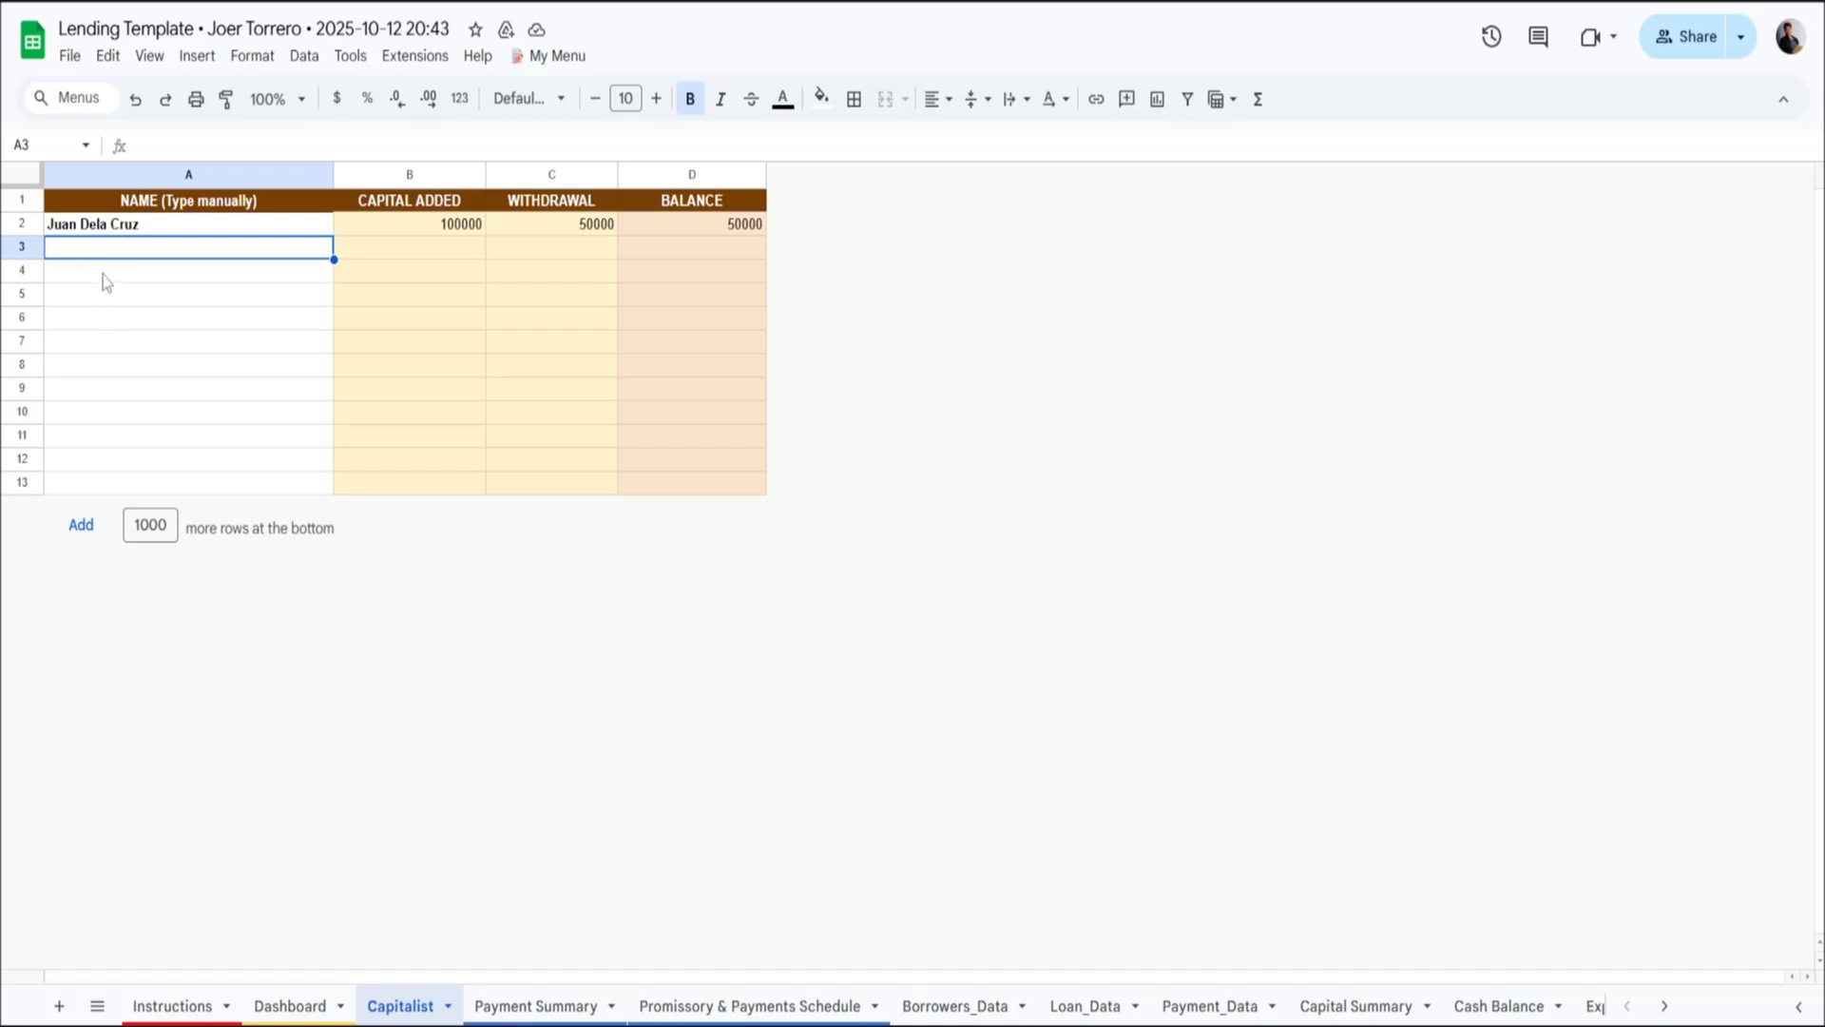
pyautogui.press('Down')
pyautogui.press('Down')
pyautogui.press('Down')
pyautogui.press('Down')
pyautogui.press('Down')
pyautogui.press('Down')
pyautogui.press('Down')
pyautogui.click(133, 483)
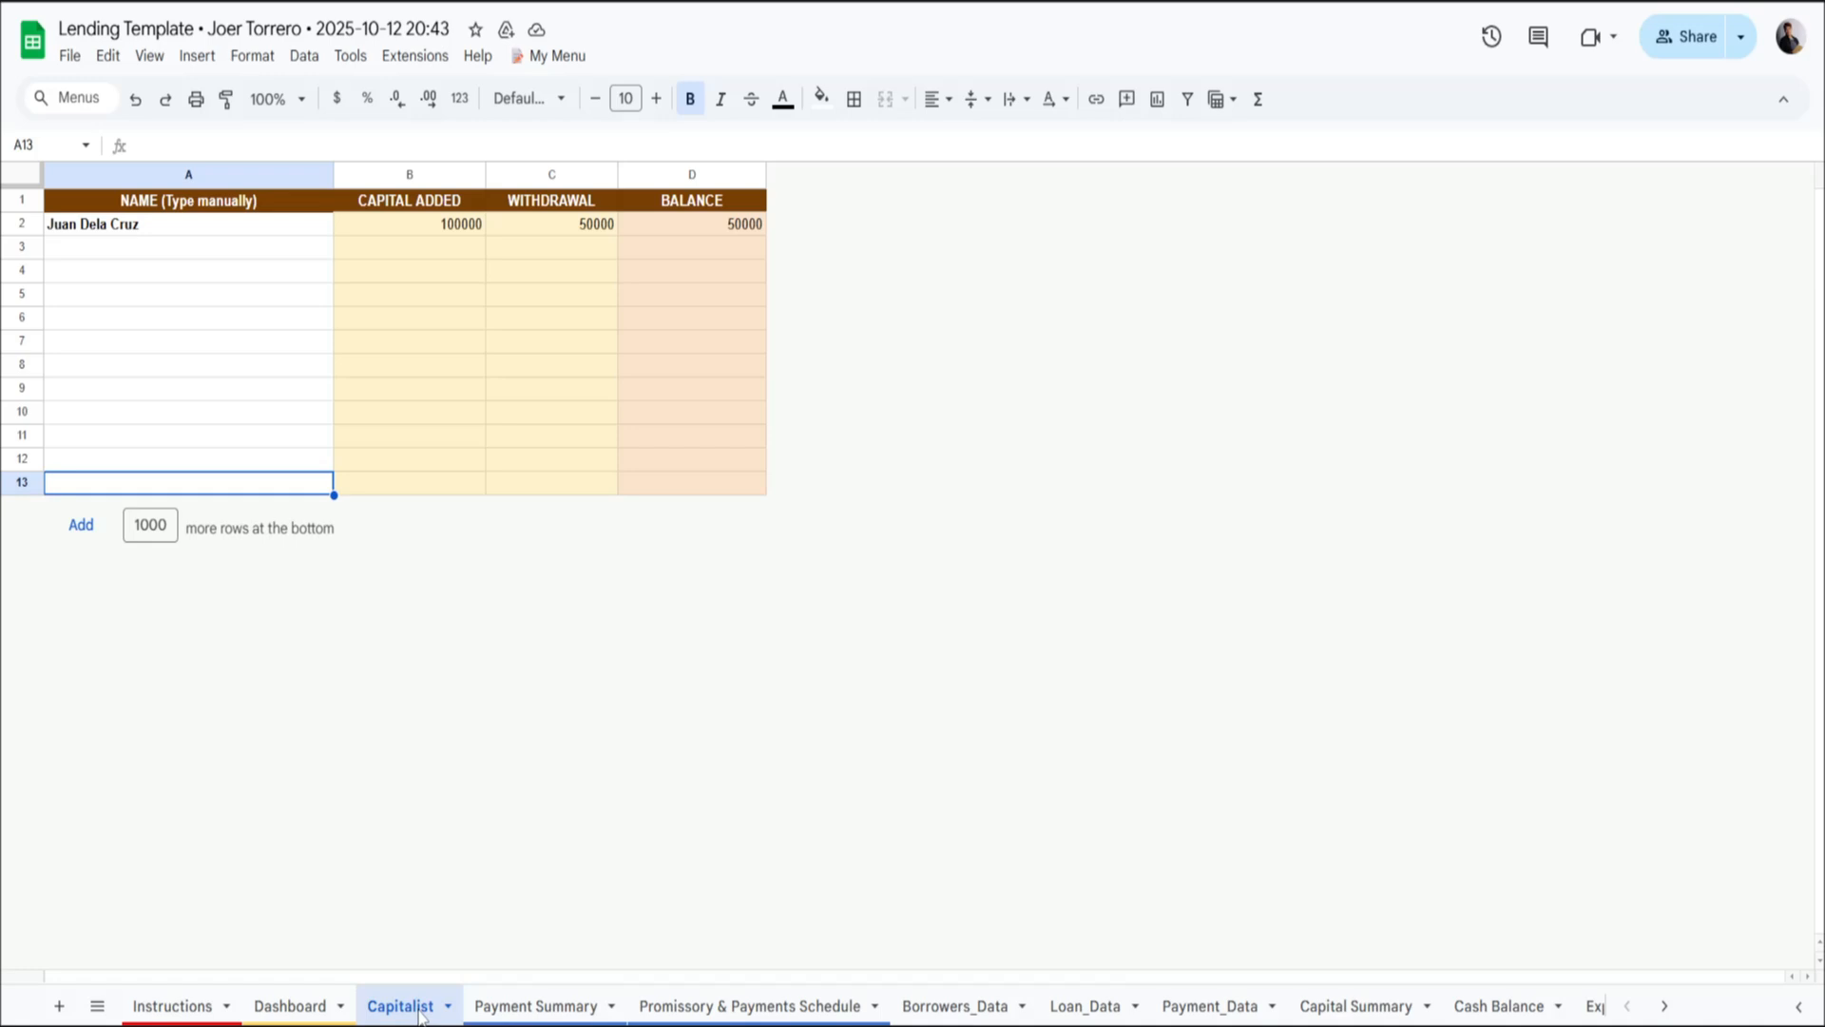
# Return to the Dashboard and review the Pending Loan Balance and Income and Expenses charts.
pyautogui.click(297, 1007)
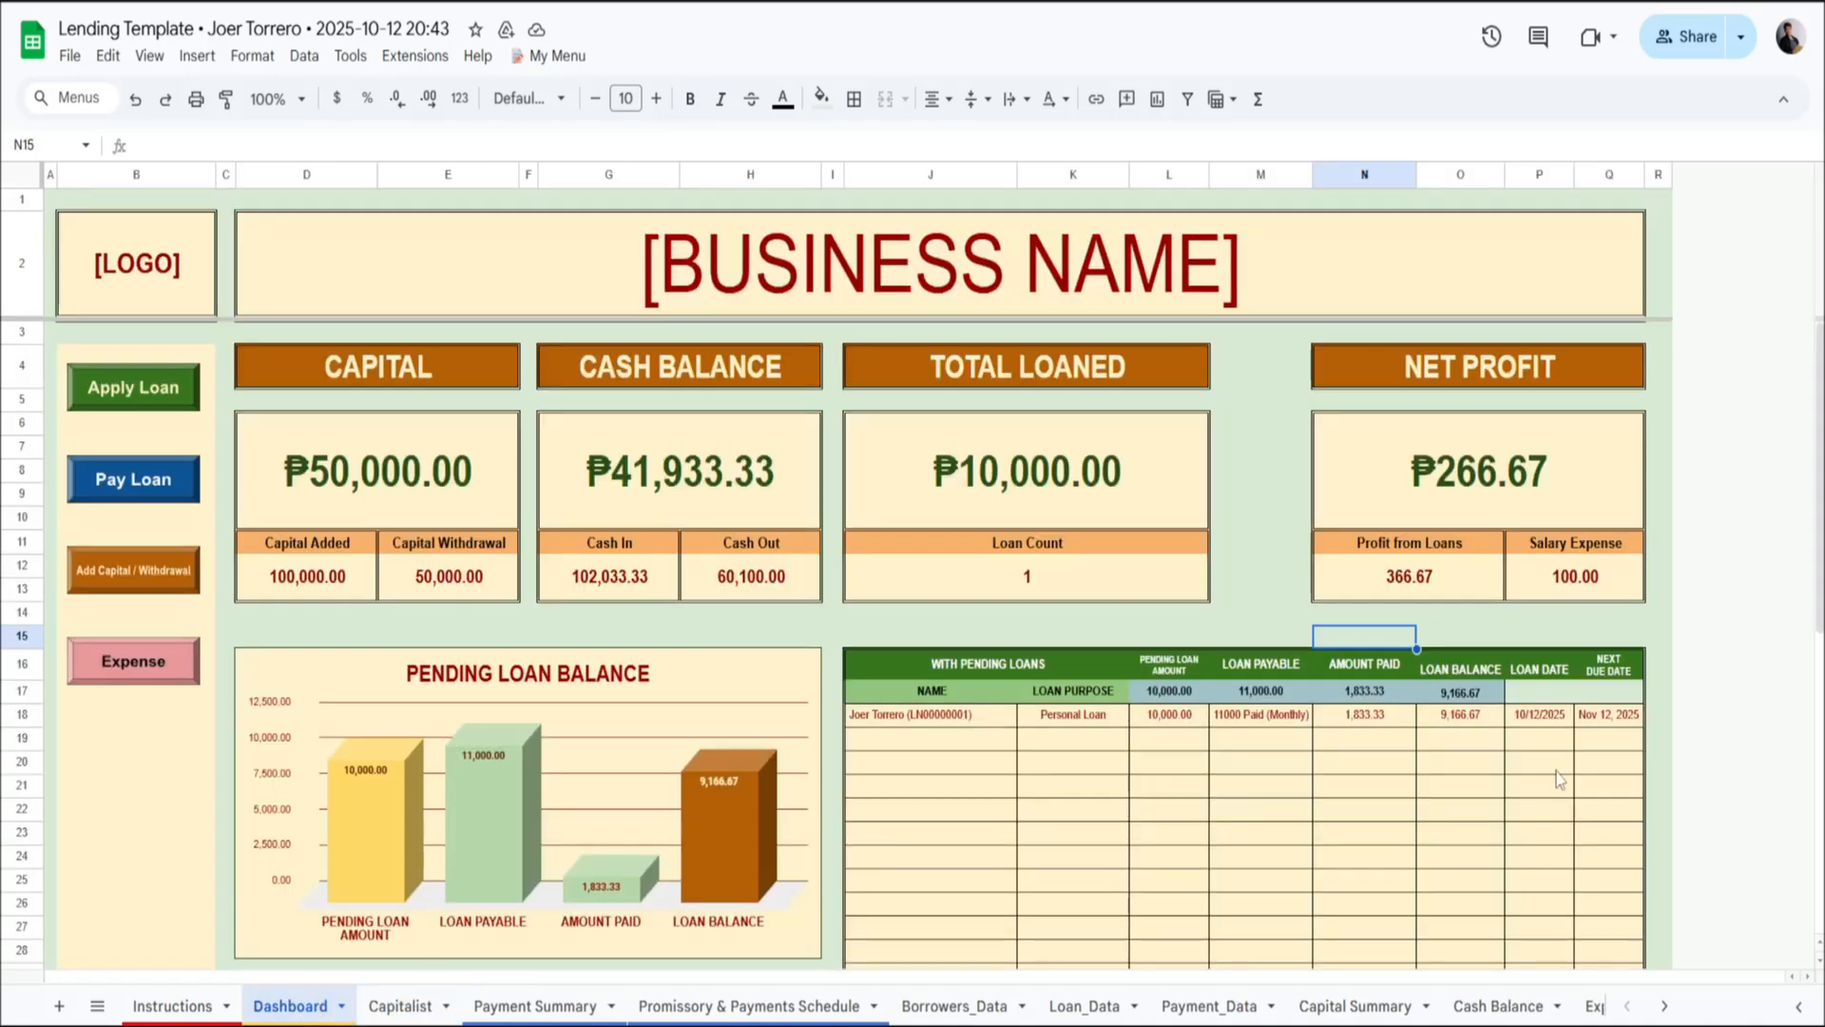
pyautogui.scroll(-5, 1126, 665)
pyautogui.scroll(3, 1116, 703)
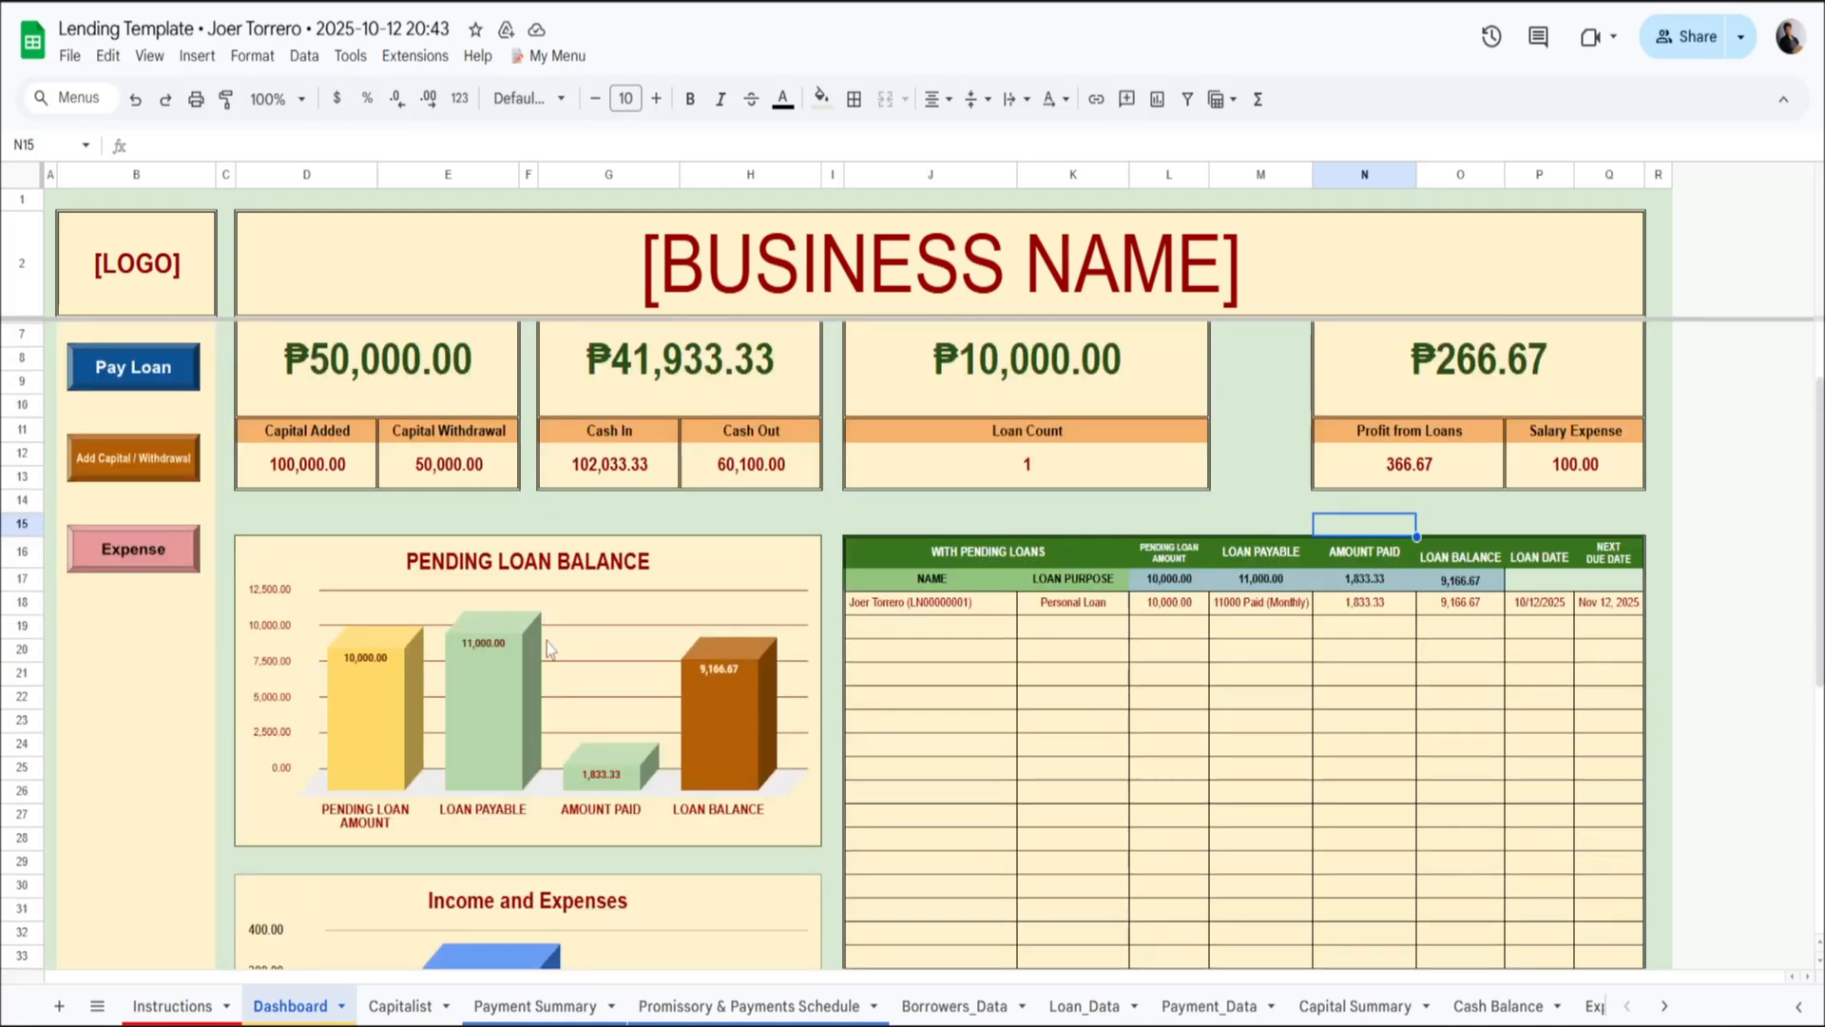
pyautogui.scroll(-2, 546, 641)
pyautogui.scroll(-3, 548, 649)
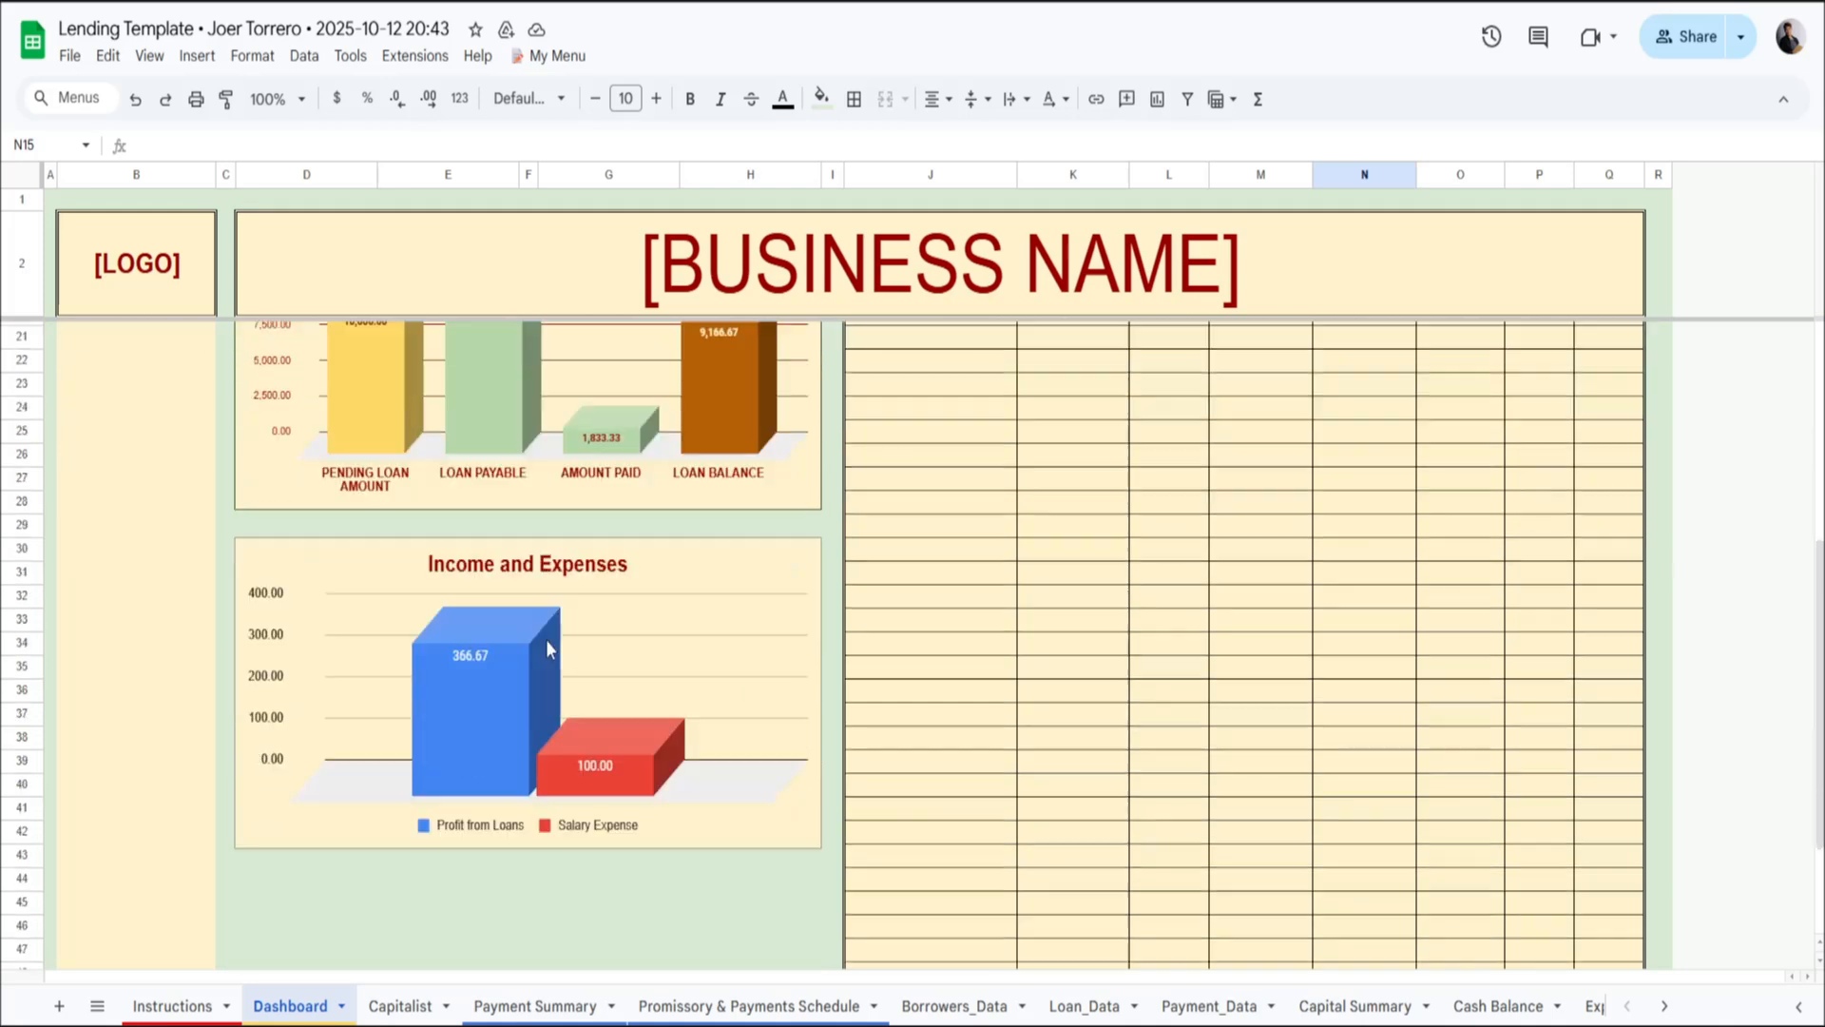
pyautogui.scroll(5, 549, 649)
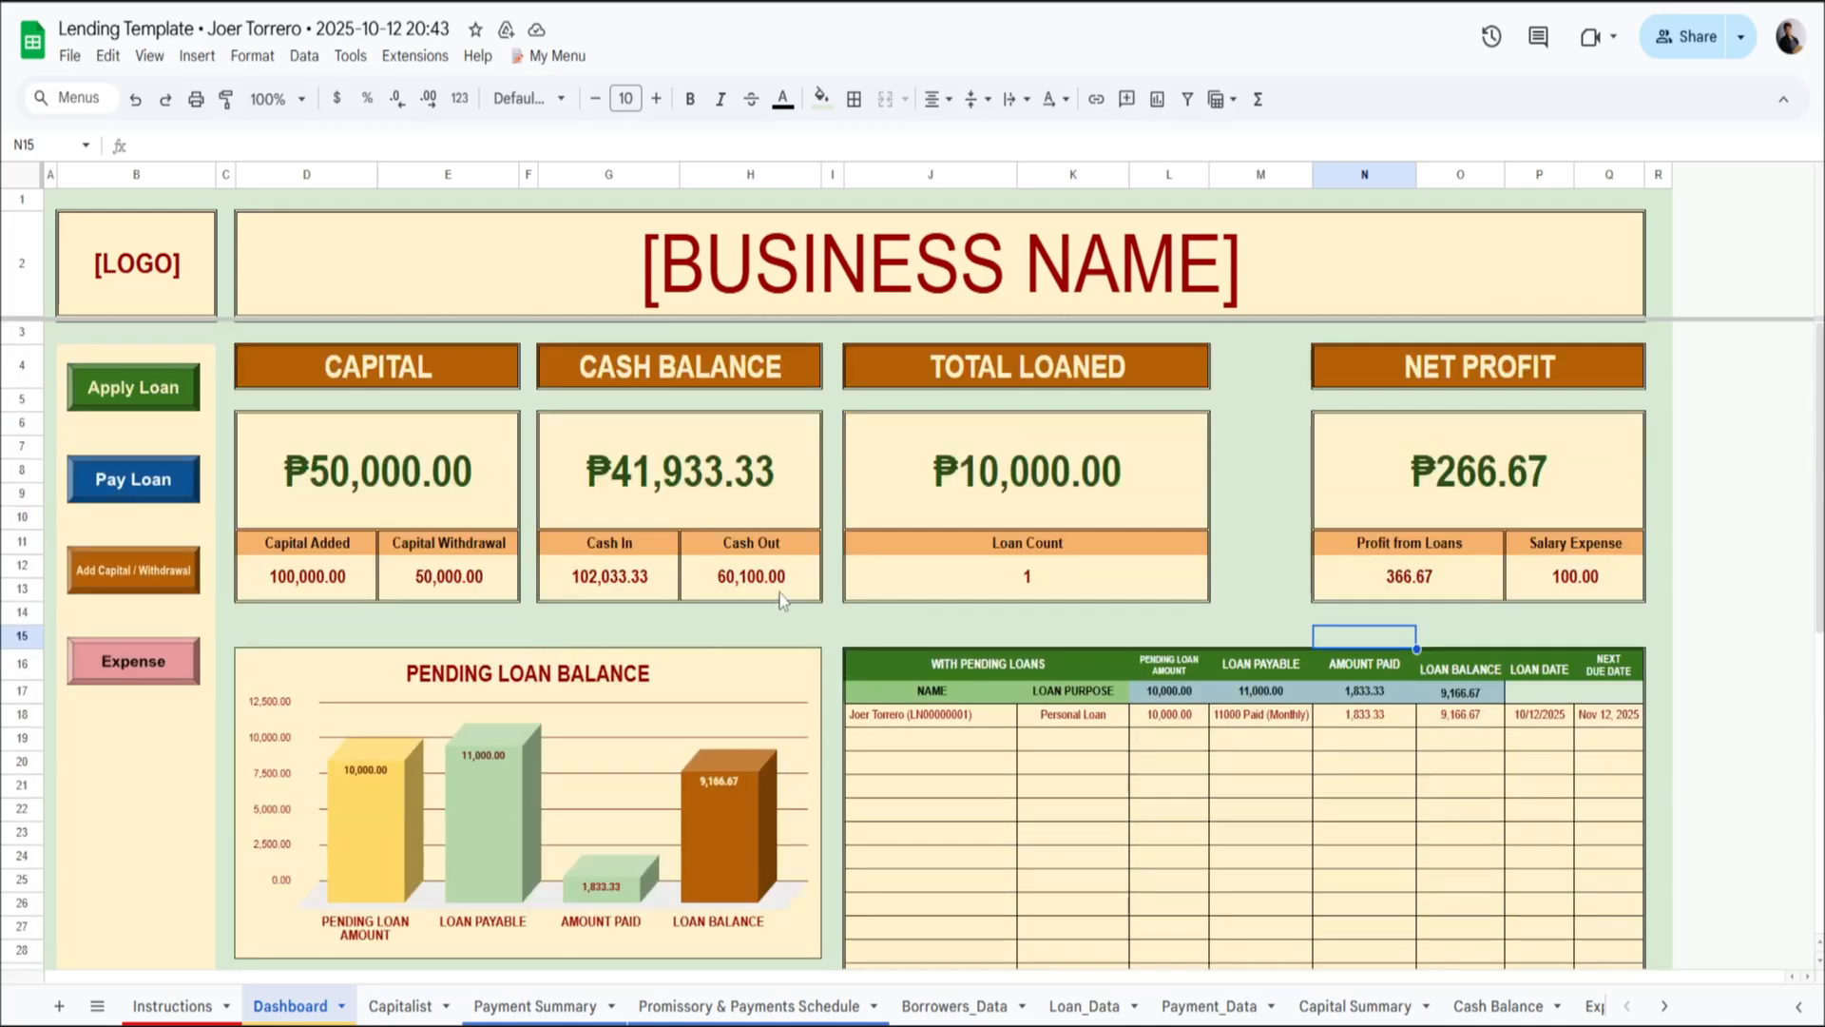
# Review the template's custom menu of borrower, loan, payment, capital and salary functions, leaving it without running any.
pyautogui.click(556, 59)
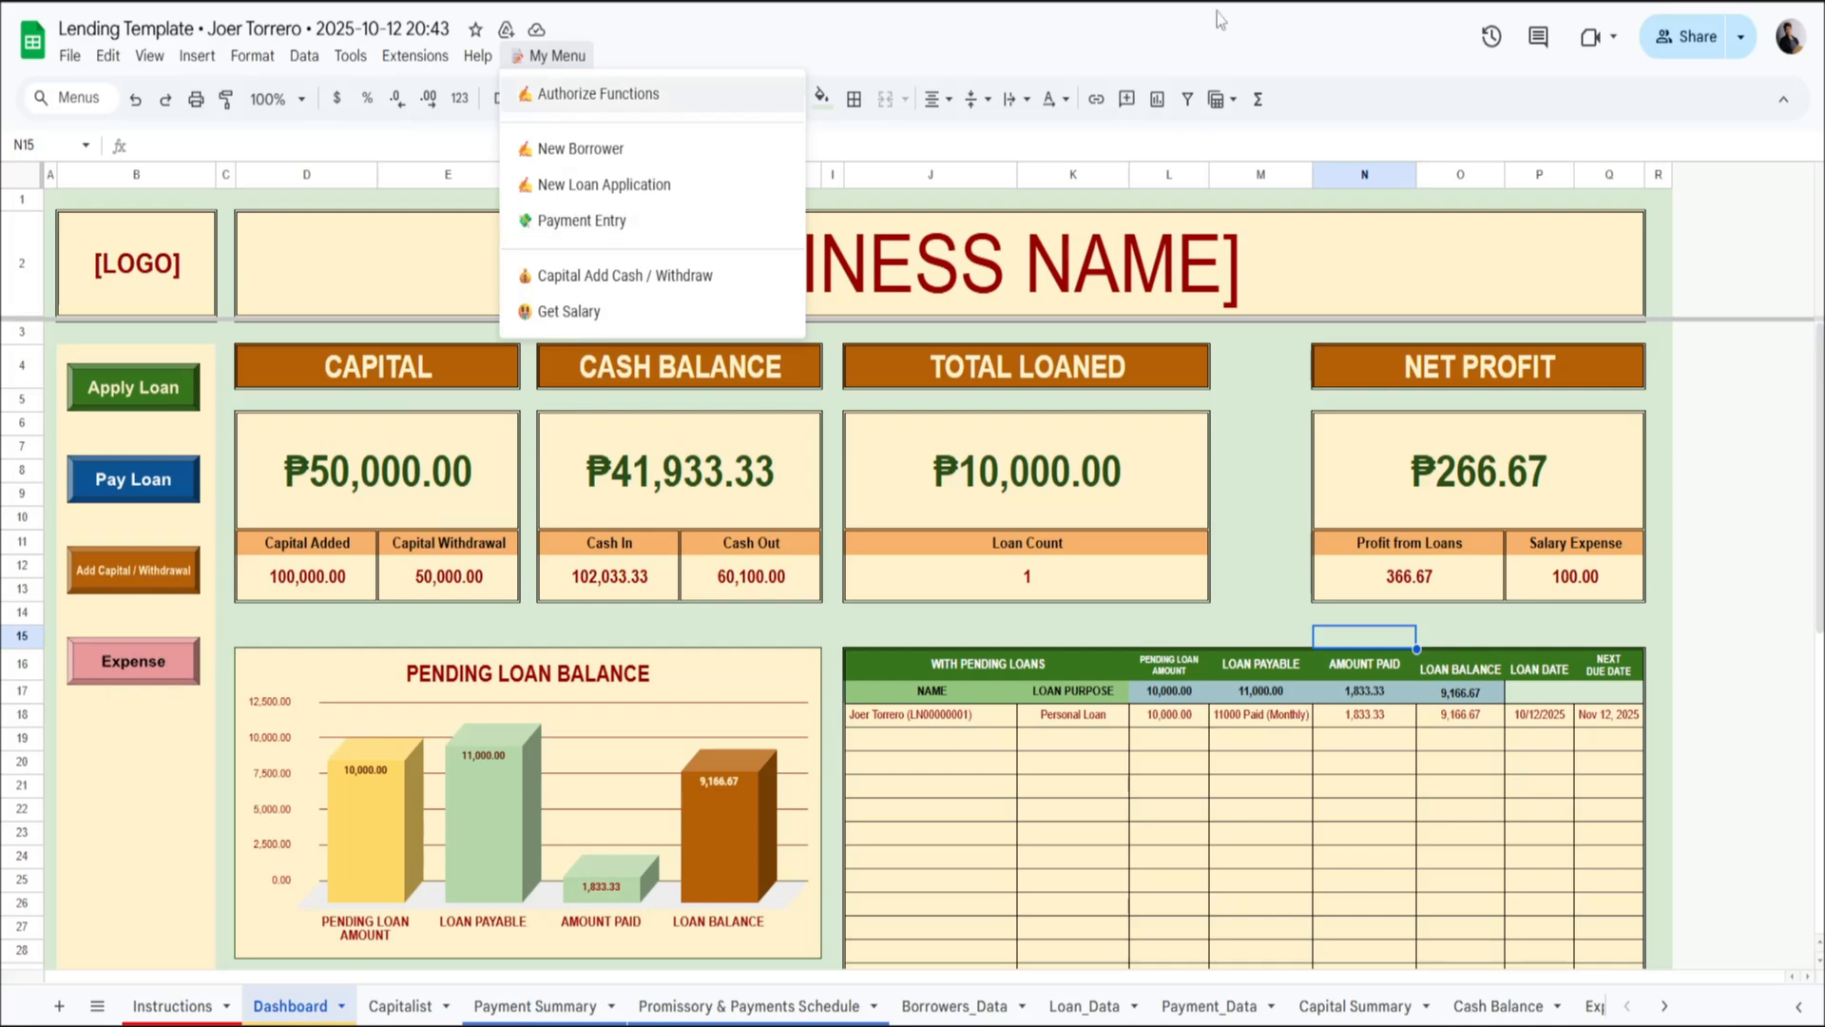
pyautogui.click(1292, 46)
pyautogui.click(1763, 518)
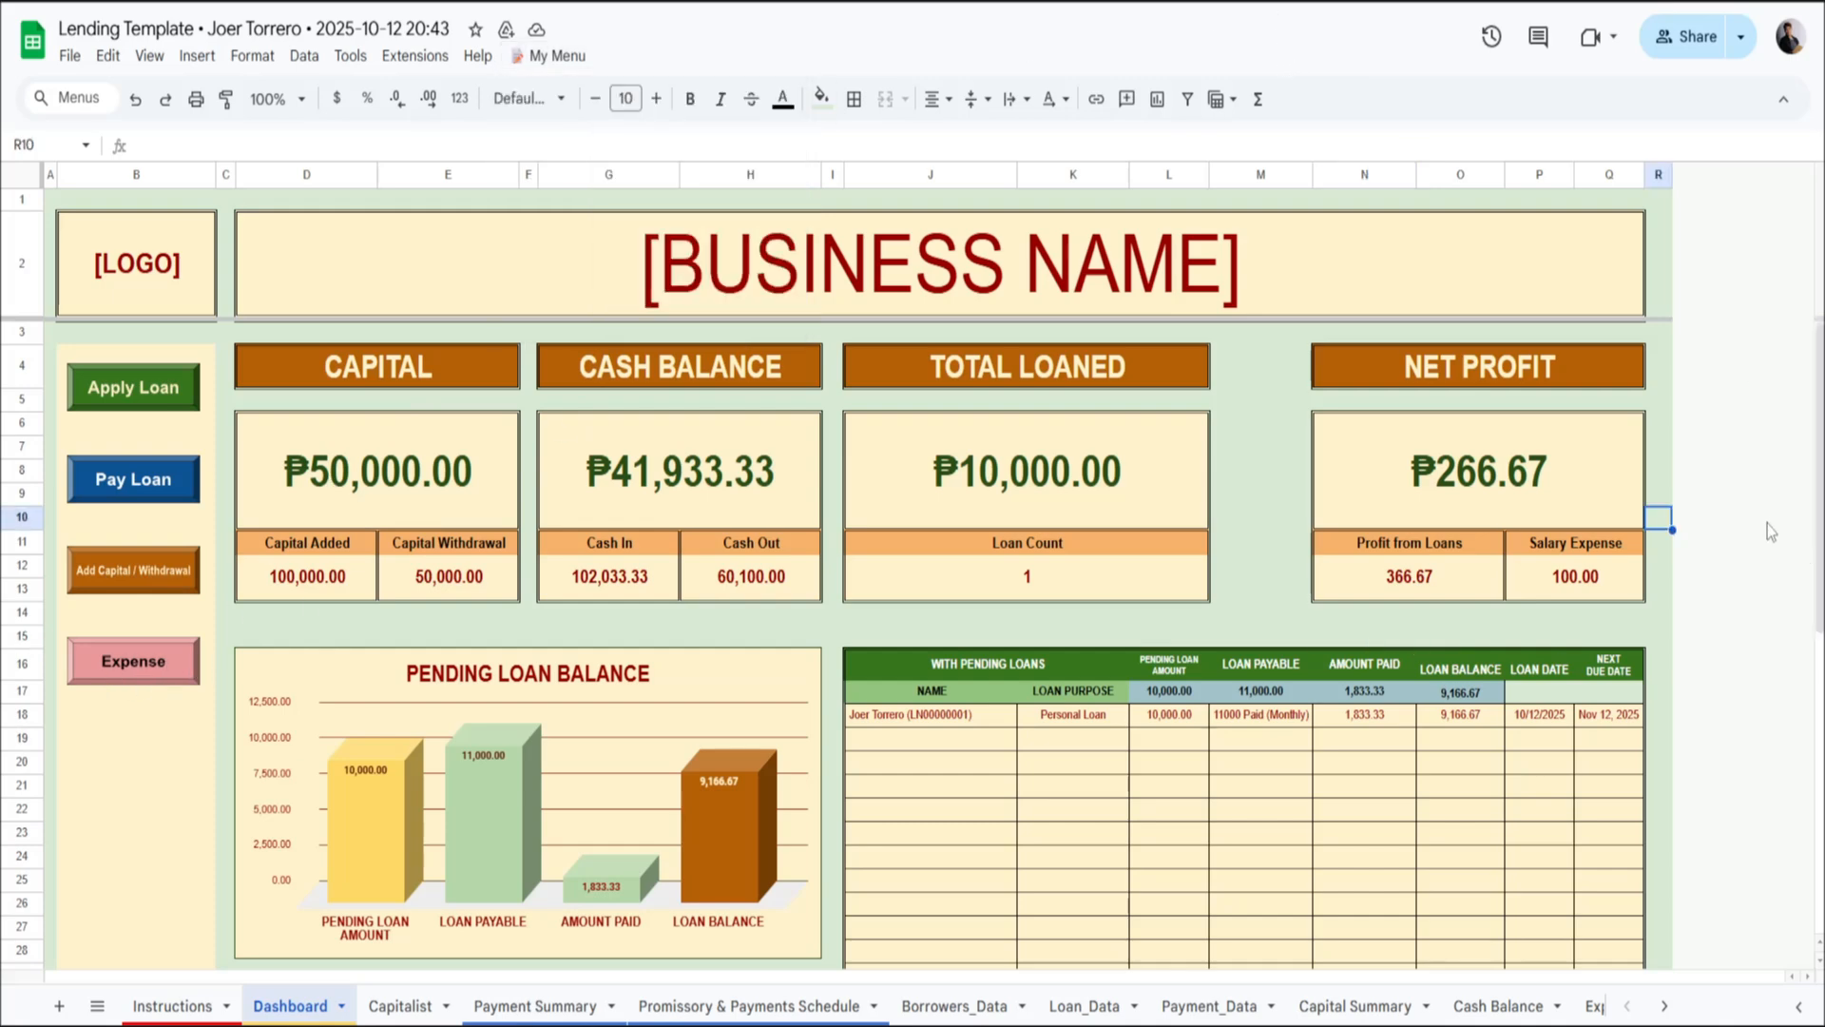